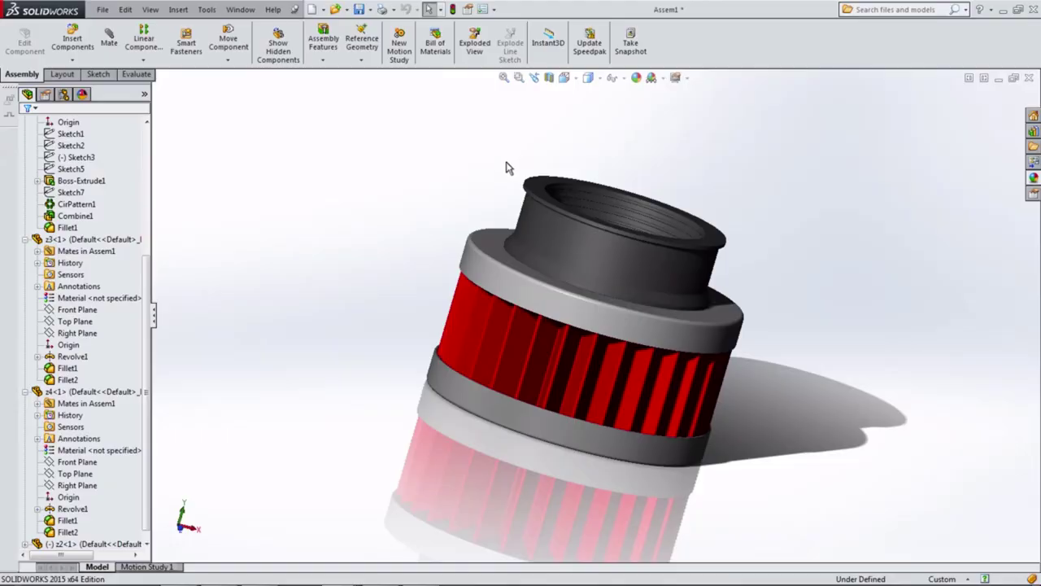
# View the finished filter from the front, then in isometric, and orbit it to a tilted angle
pyautogui.click(581, 130)
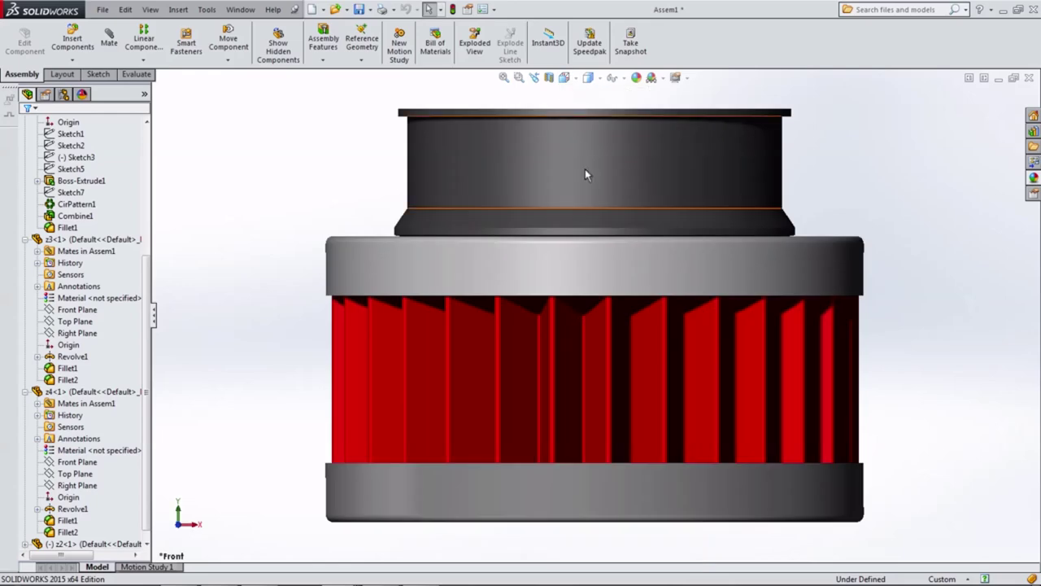
pyautogui.click(564, 77)
pyautogui.click(631, 109)
pyautogui.moveTo(595, 176)
pyautogui.mouseDown(button='middle')
pyautogui.moveTo(464, 252)
pyautogui.moveTo(520, 122)
pyautogui.mouseUp(button='middle')
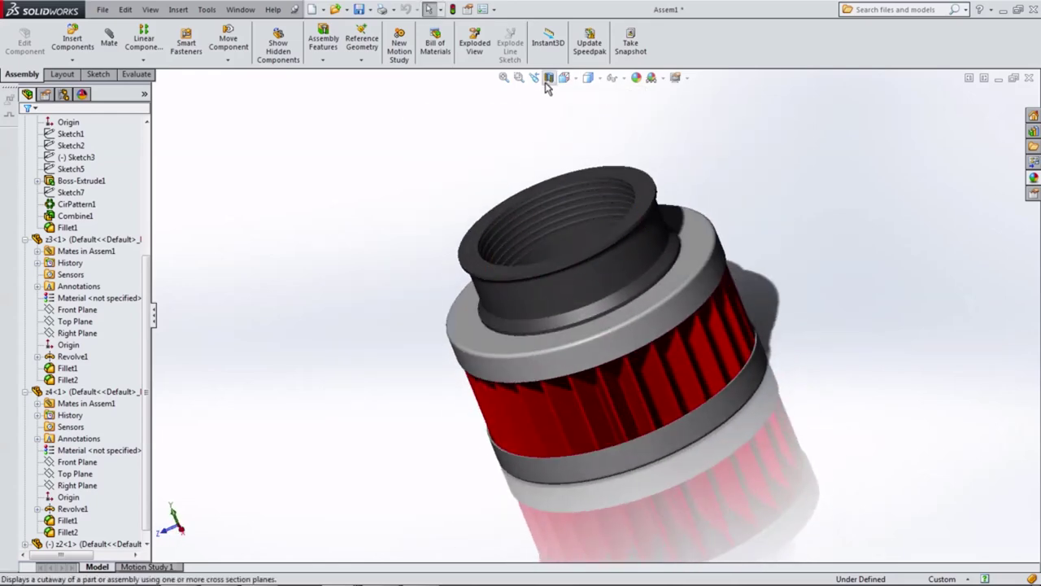
# Show a section cutaway of the filter, orbit the cut model, then turn the section off
pyautogui.click(534, 77)
pyautogui.moveTo(570, 276); pyautogui.dragTo(582, 332, button='middle')
pyautogui.click(27, 130)
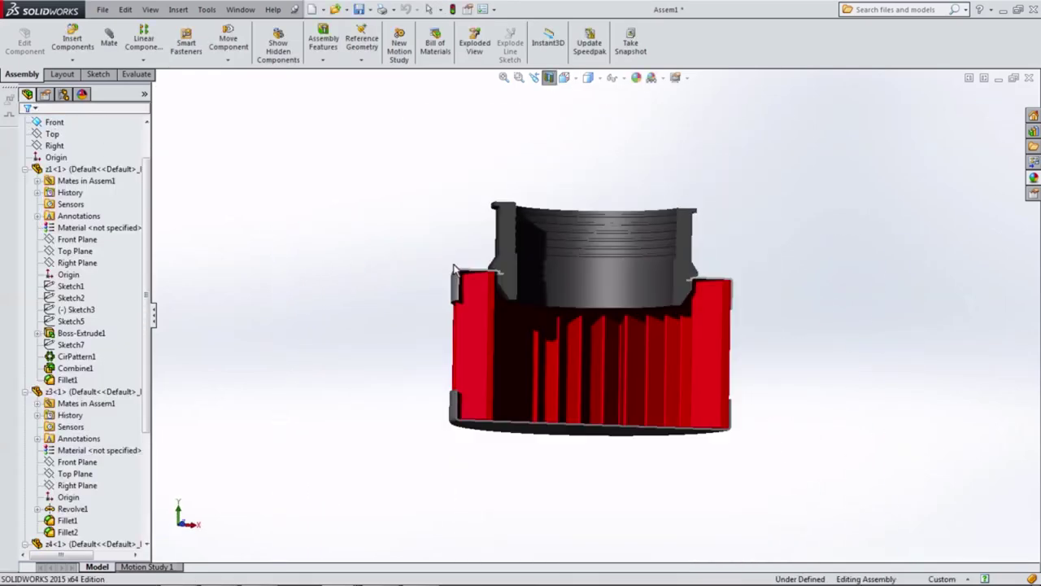
pyautogui.moveTo(405, 293); pyautogui.dragTo(383, 298, button='middle')
pyautogui.click(549, 77)
# Return the filter to the front view and then the isometric view
pyautogui.click(564, 78)
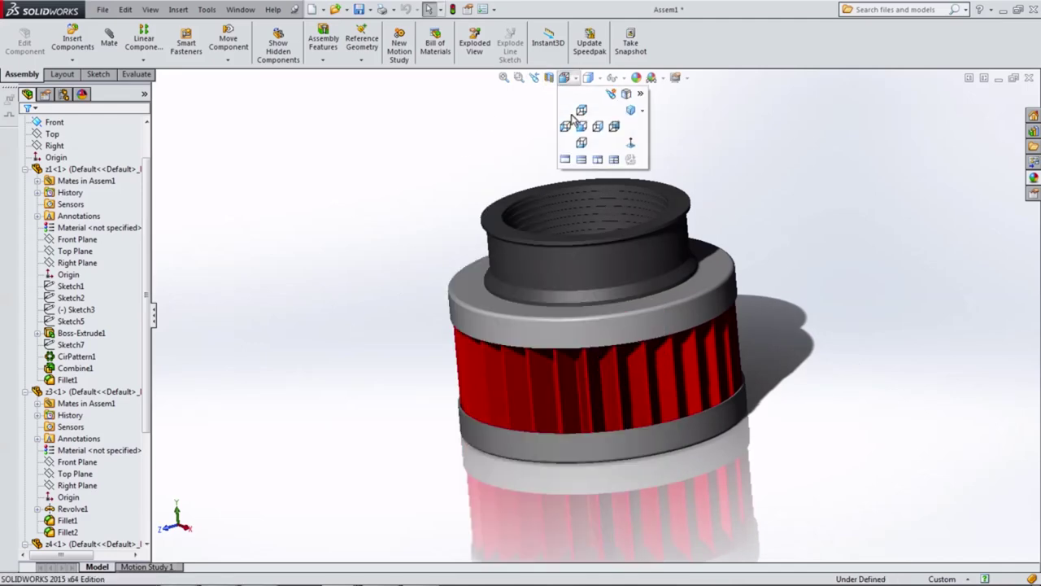
pyautogui.click(580, 130)
pyautogui.click(564, 77)
pyautogui.click(631, 110)
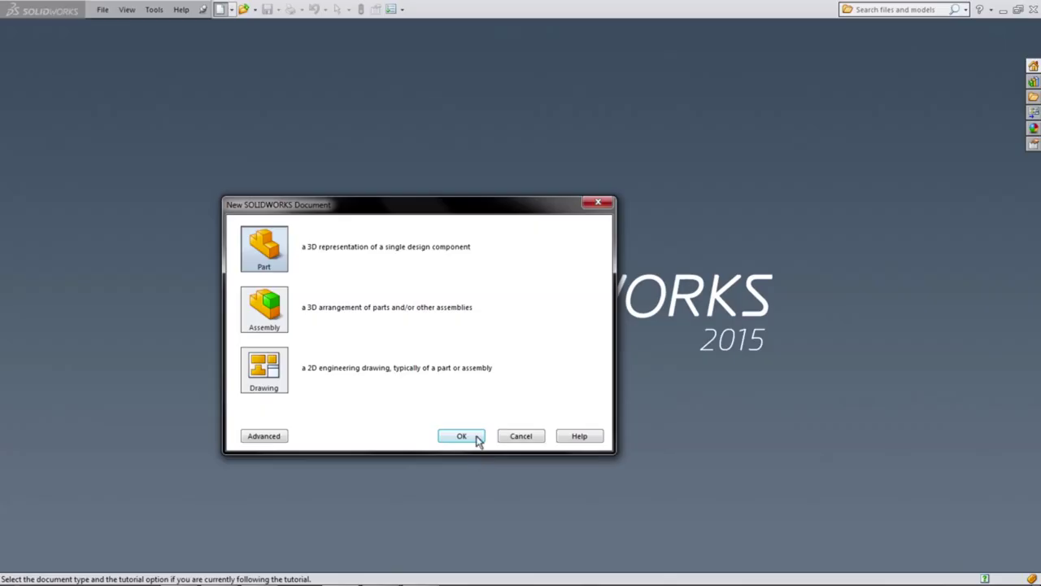
# Create a new part and start a sketch on the Top Plane
pyautogui.click(480, 438)
pyautogui.click(66, 181)
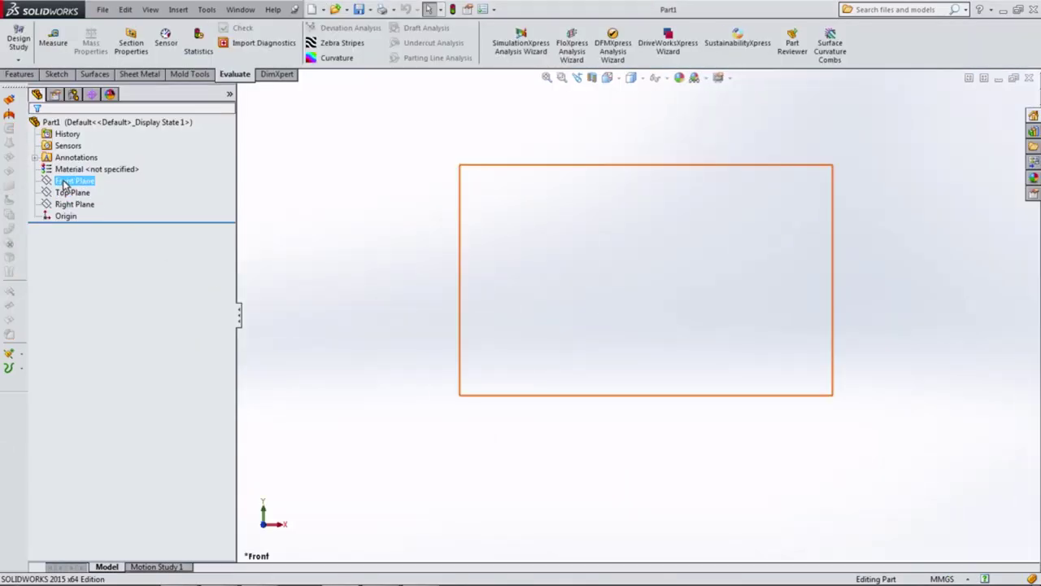
pyautogui.click(70, 192)
pyautogui.click(77, 173)
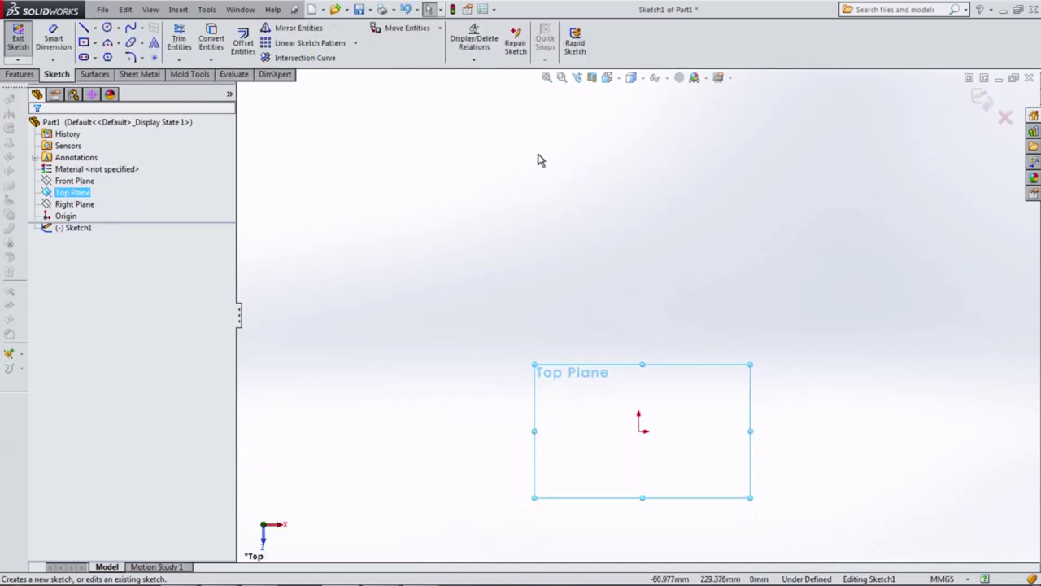
# Draw a circle centred on the origin and dimension its diameter to 71.2 mm
pyautogui.click(106, 30)
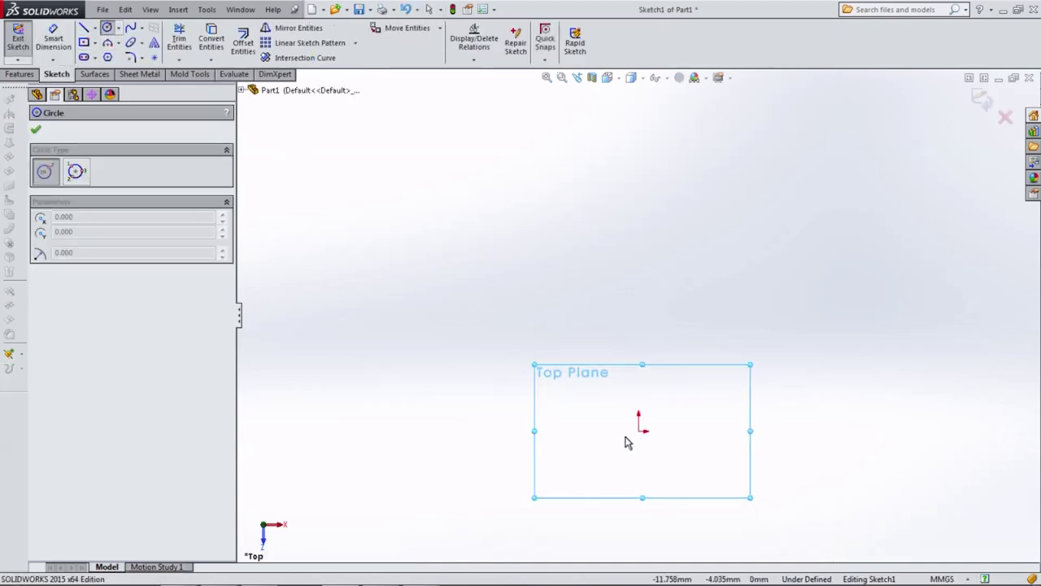
pyautogui.click(647, 415)
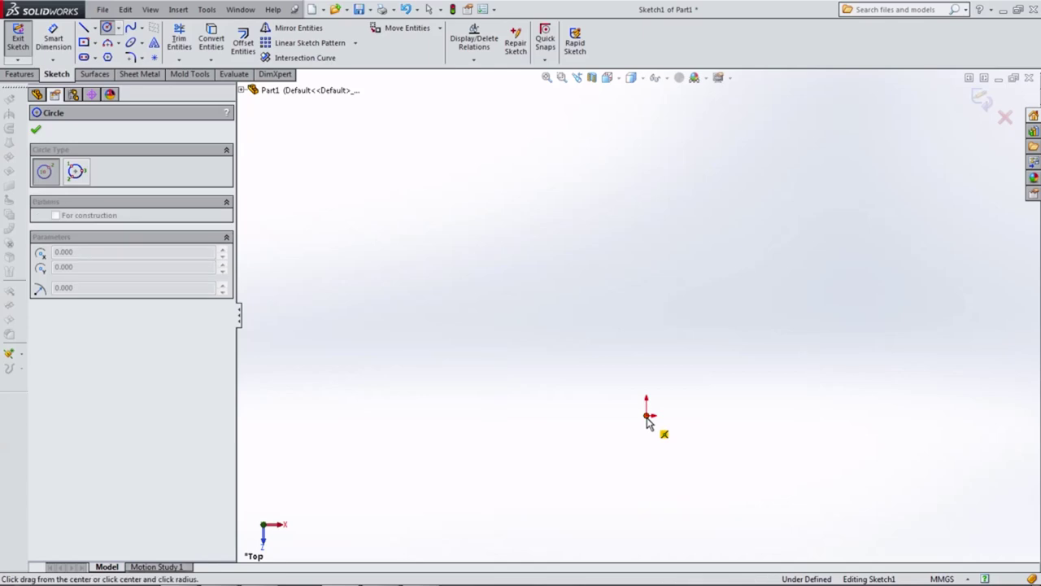
pyautogui.click(538, 471)
pyautogui.press('f')
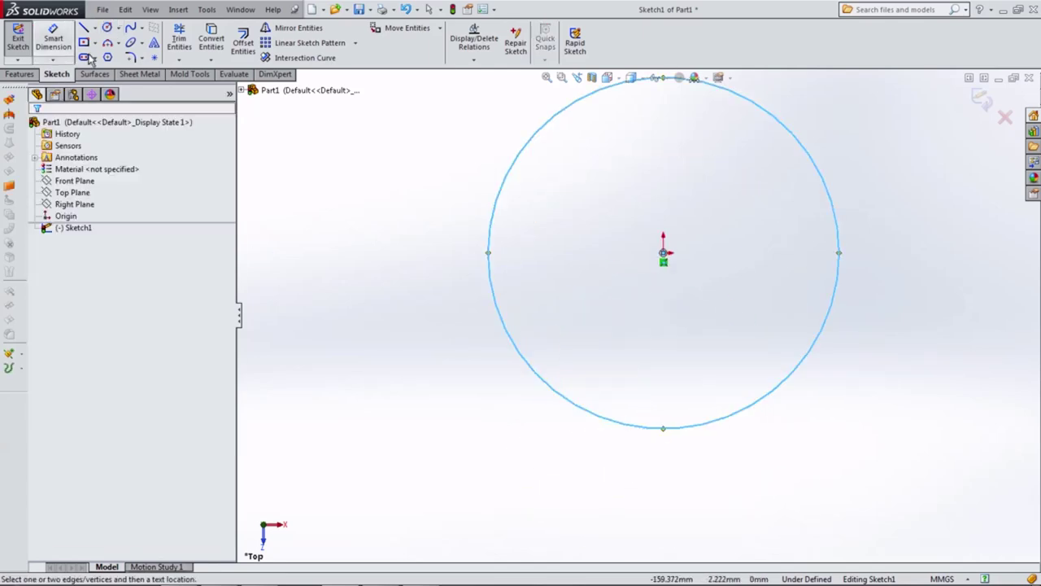
pyautogui.click(499, 220)
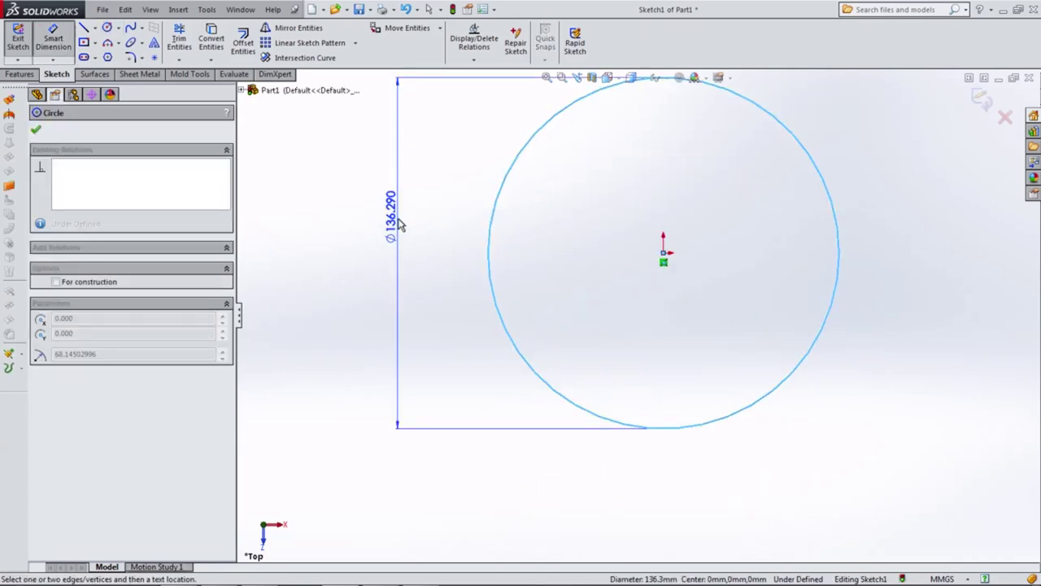
pyautogui.click(400, 225)
pyautogui.write('7')
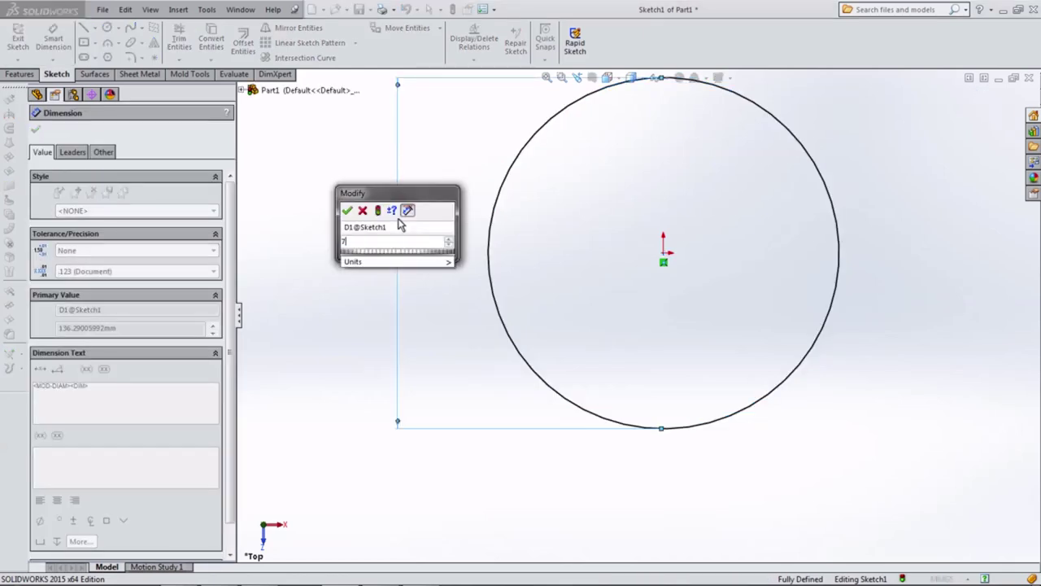
pyautogui.write('1.2')
pyautogui.press('Return')
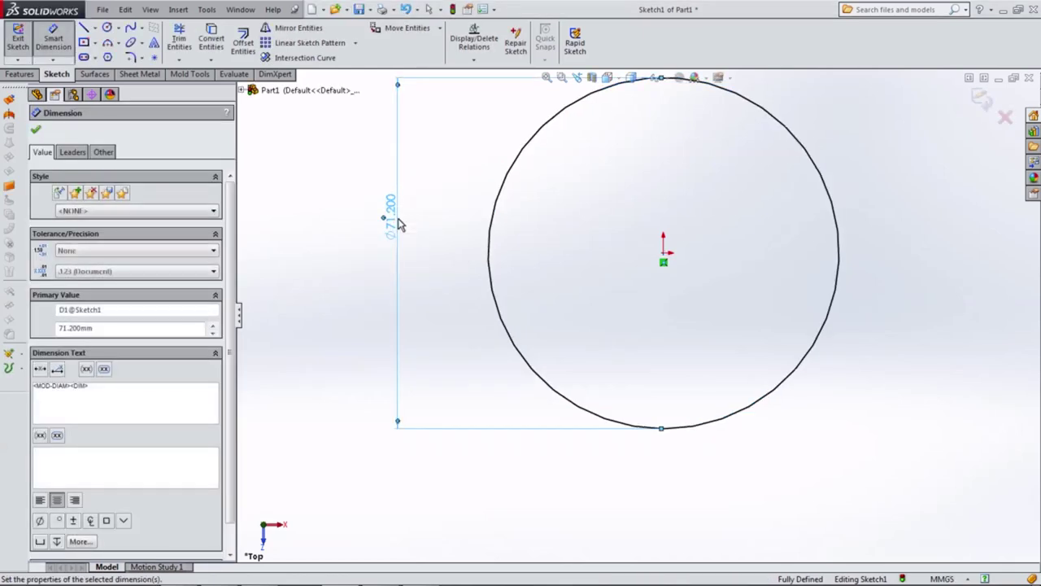
pyautogui.click(36, 130)
# Make the circle construction geometry and exit the sketch
pyautogui.click(557, 249)
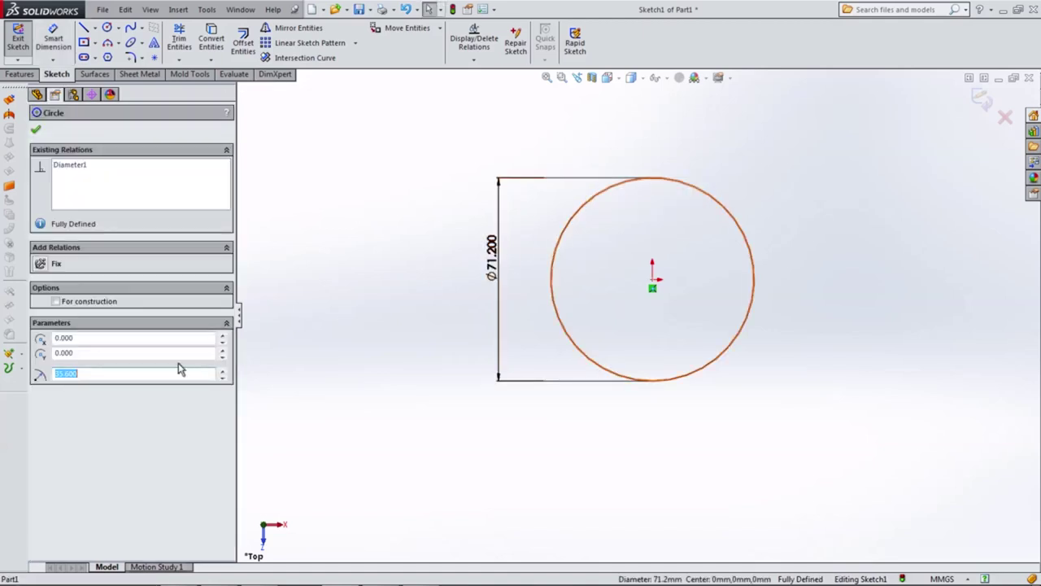
pyautogui.click(100, 303)
pyautogui.click(360, 250)
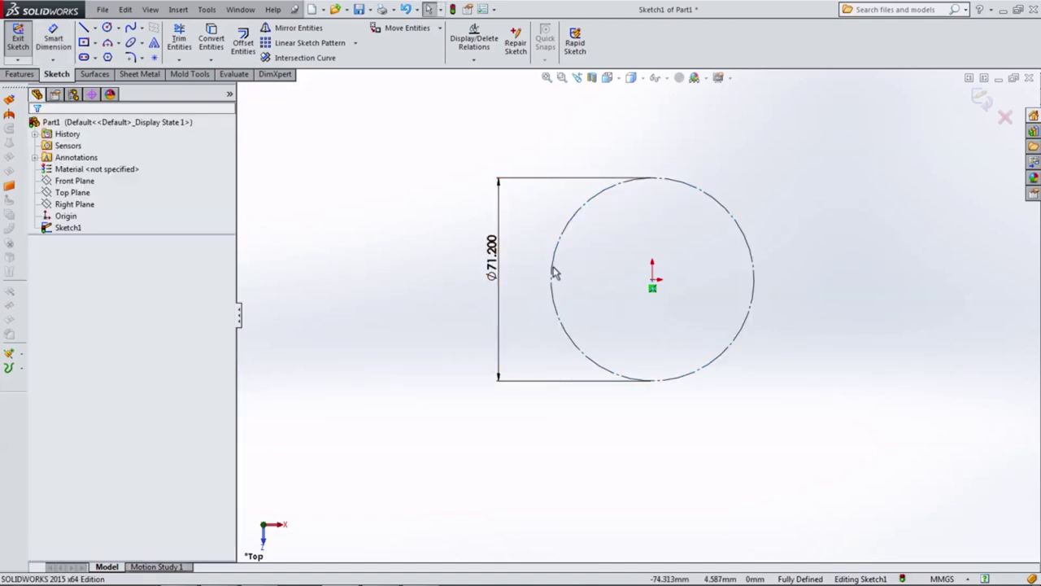
pyautogui.click(980, 103)
# Start a new Top Plane sketch and draw a 29-sided polygon around the origin
pyautogui.click(73, 192)
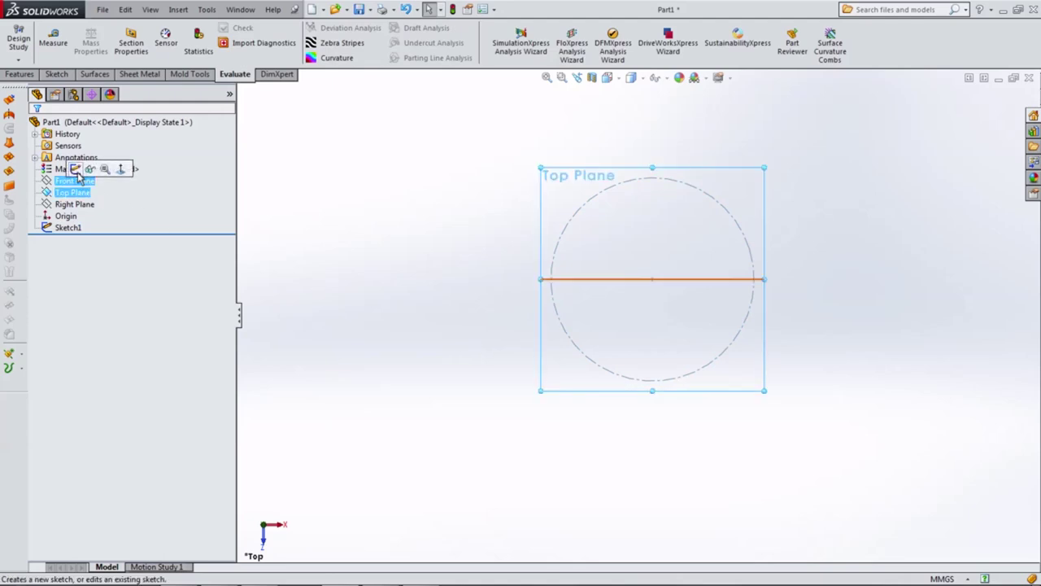
pyautogui.click(81, 168)
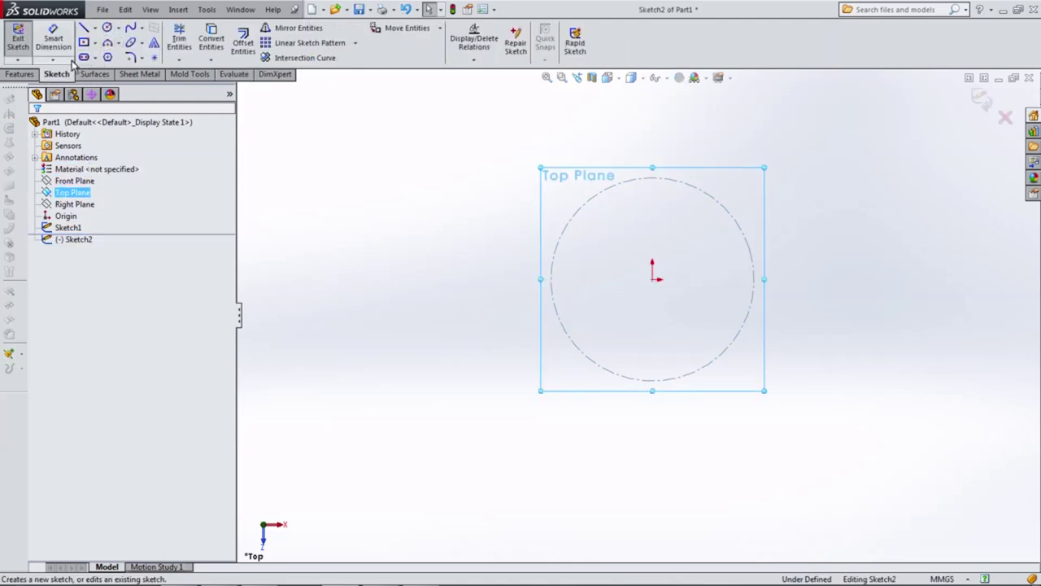
pyautogui.click(107, 58)
pyautogui.write('29')
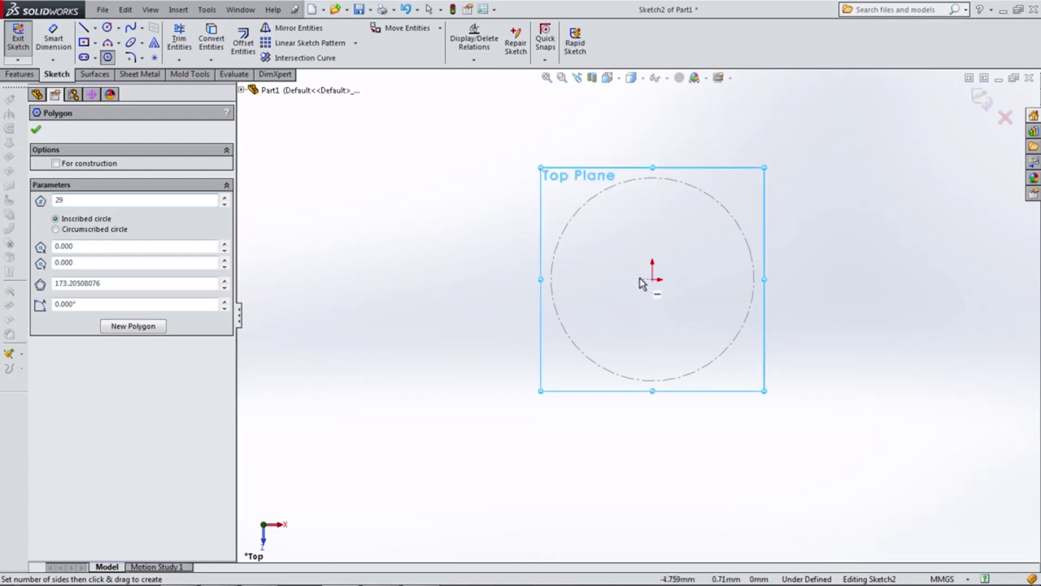
pyautogui.moveTo(653, 278)
pyautogui.mouseDown()
pyautogui.moveTo(510, 311)
pyautogui.moveTo(526, 288)
pyautogui.mouseUp()
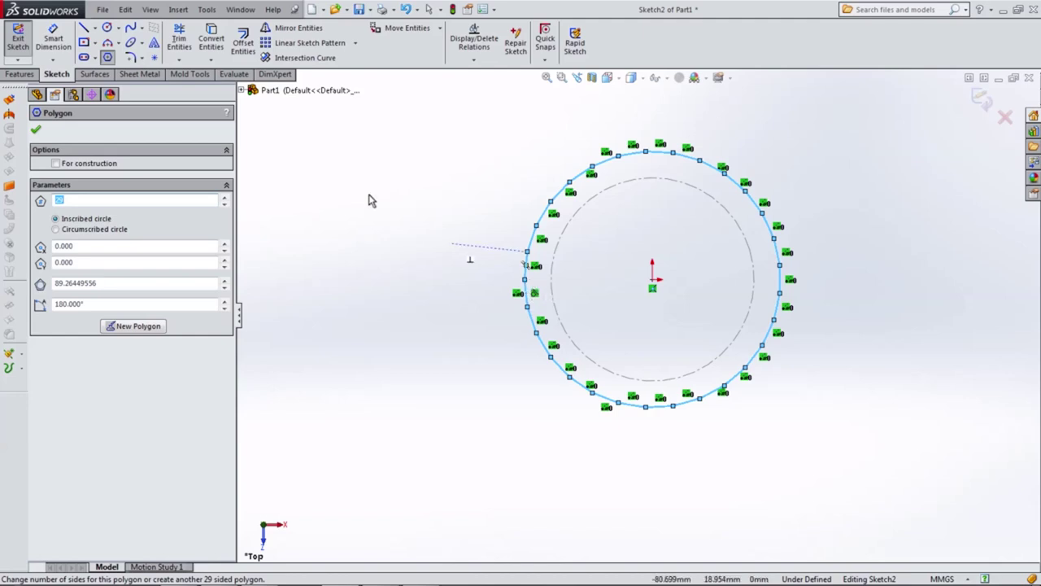
# Dimension the polygon's circumscribed circle to a 73 mm diameter
pyautogui.press('d')
pyautogui.scroll(-3, 610, 195)
pyautogui.scroll(-3, 604, 218)
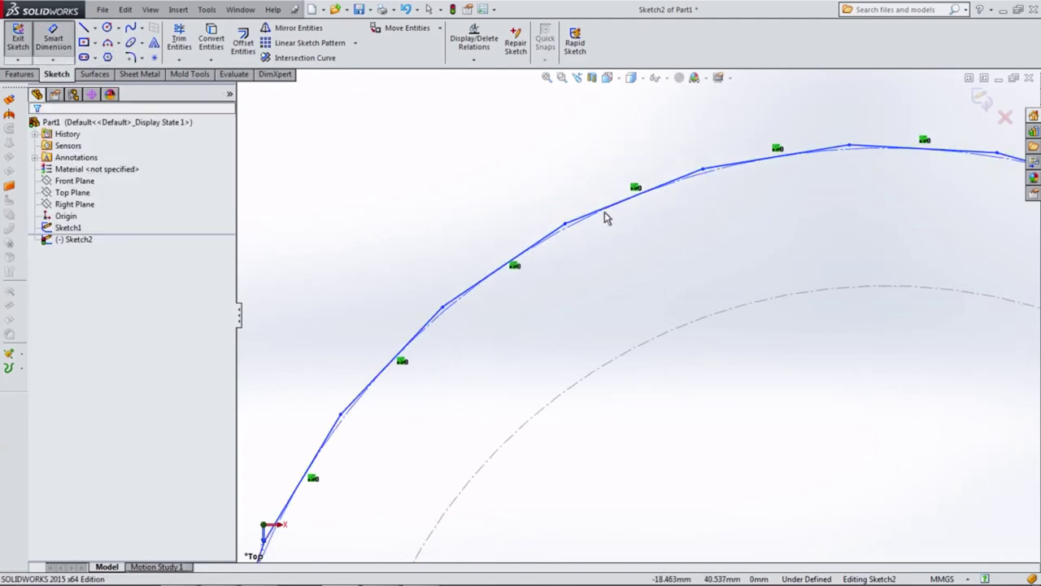
pyautogui.click(572, 230)
pyautogui.scroll(2, 528, 252)
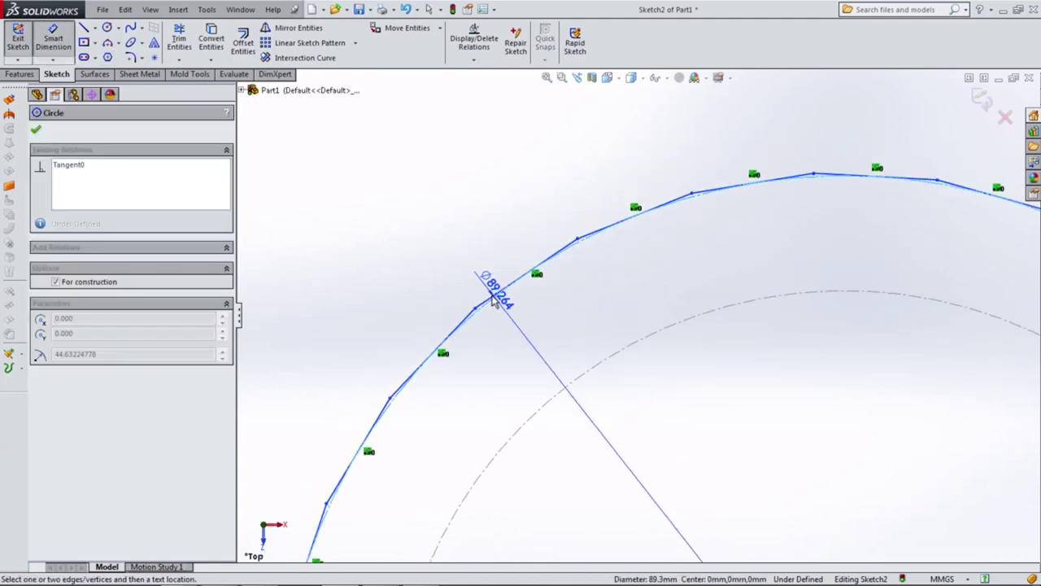
pyautogui.scroll(3, 512, 301)
pyautogui.scroll(2, 512, 350)
pyautogui.click(486, 374)
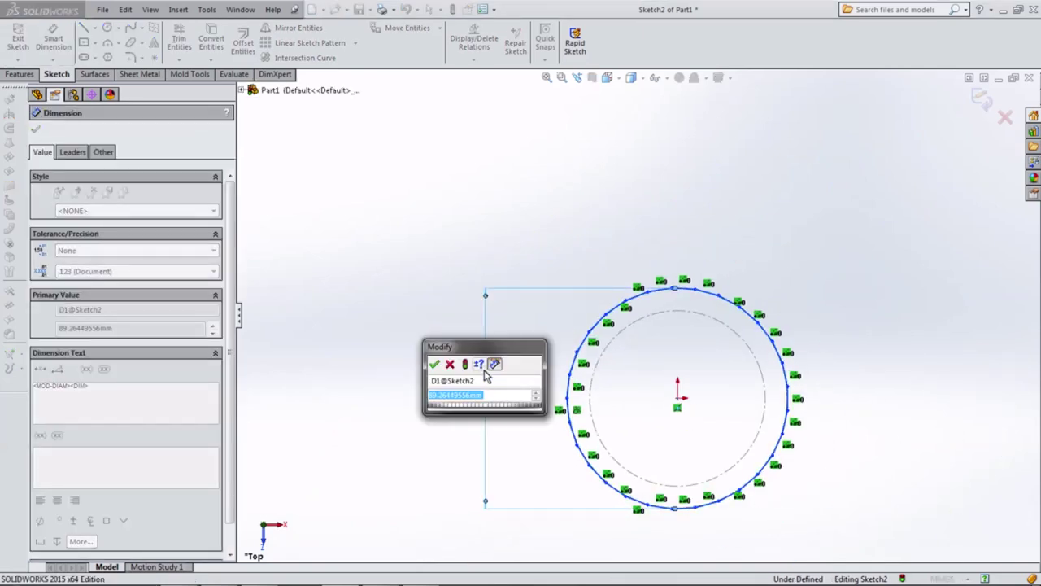
pyautogui.write('73')
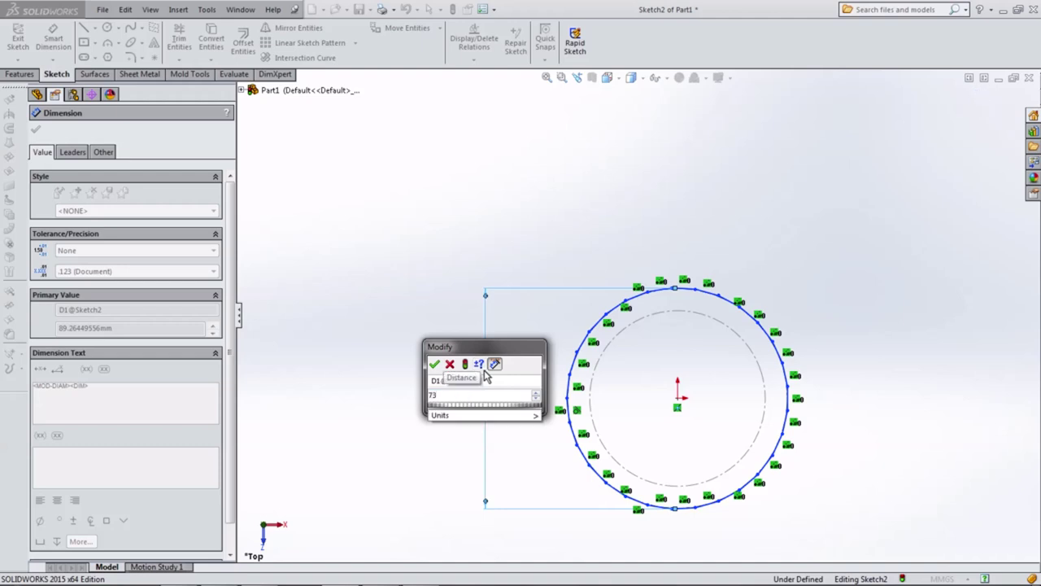
pyautogui.press('Return')
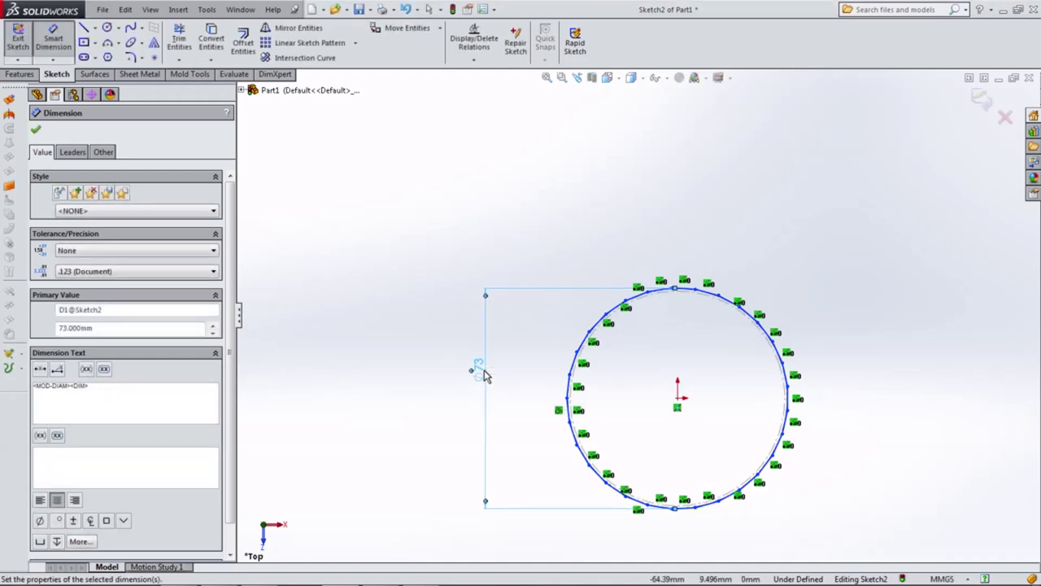
# Draw a centerline from the origin to the polygon's left vertex
pyautogui.scroll(-1, 640, 337)
pyautogui.scroll(-3, 639, 337)
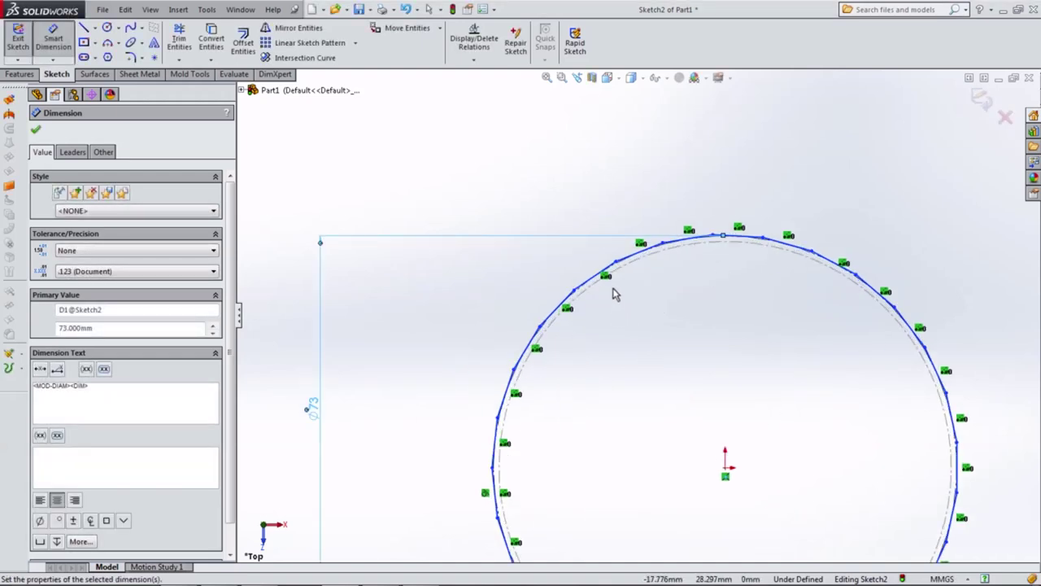
pyautogui.scroll(-2, 616, 293)
pyautogui.scroll(5, 616, 295)
pyautogui.scroll(-2, 682, 412)
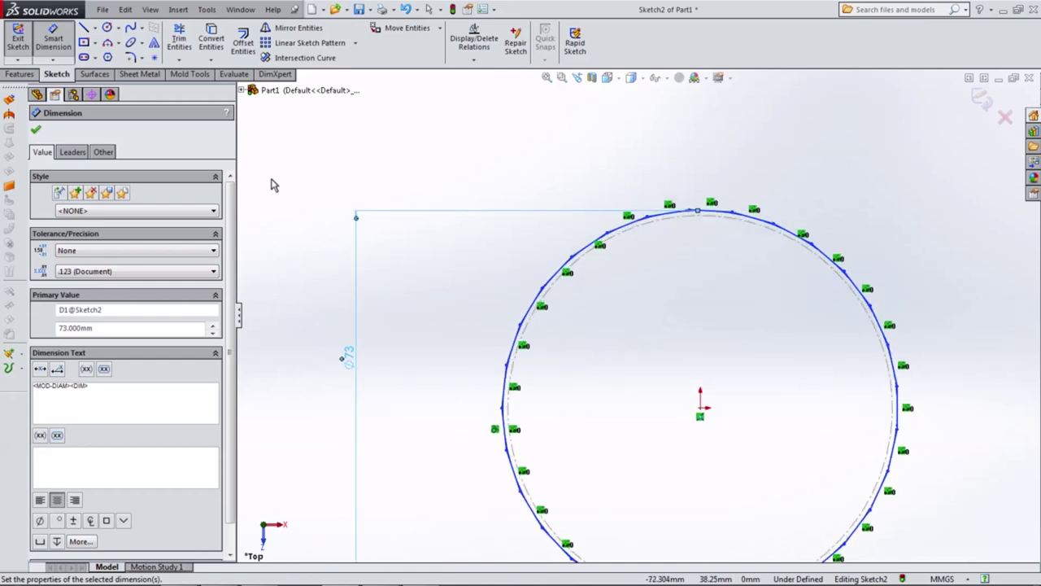
pyautogui.click(95, 28)
pyautogui.click(118, 54)
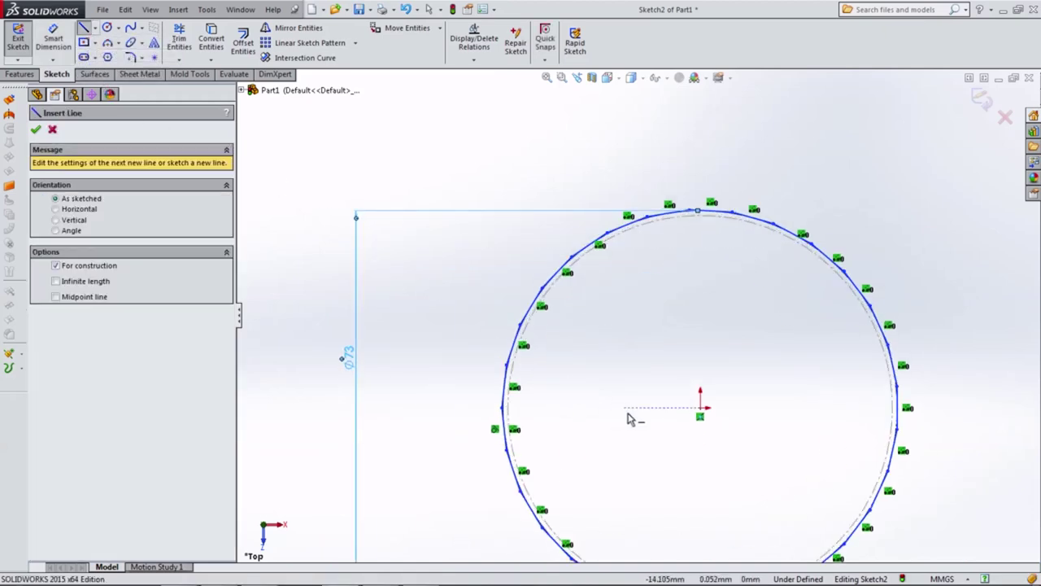
pyautogui.scroll(-2, 683, 404)
pyautogui.click(764, 365)
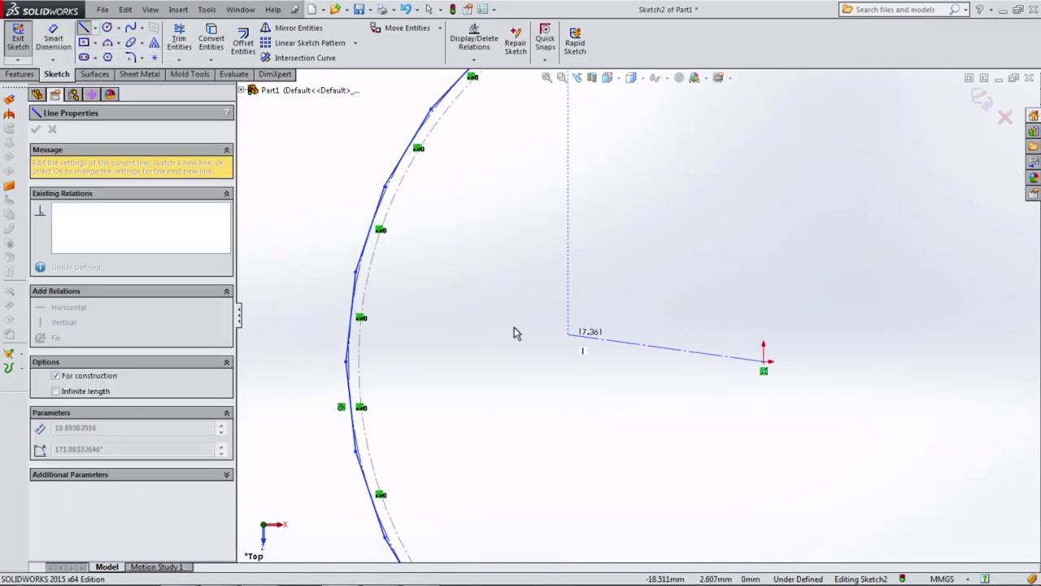
pyautogui.click(358, 316)
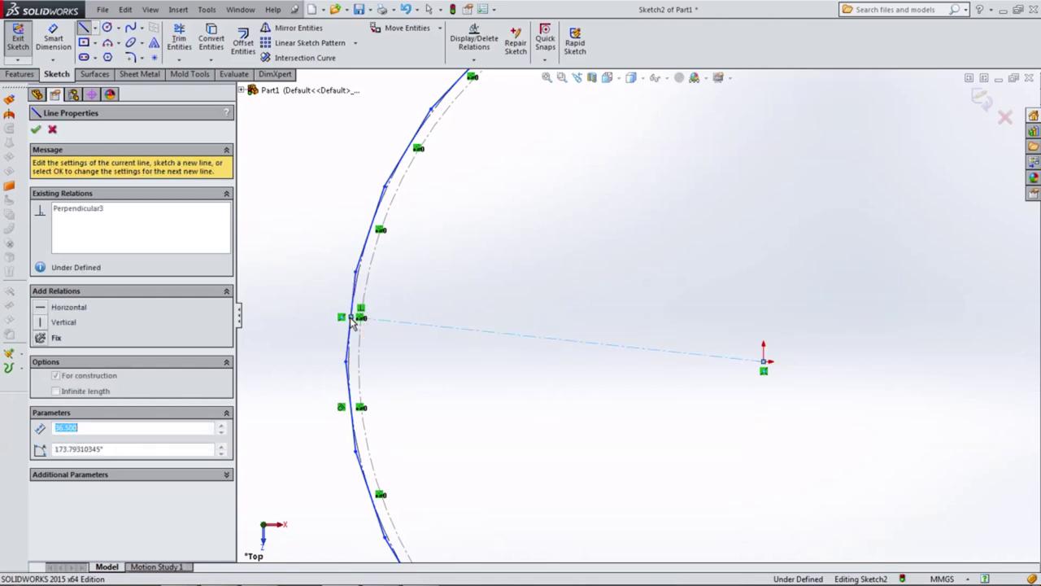
pyautogui.press('Escape')
pyautogui.click(52, 130)
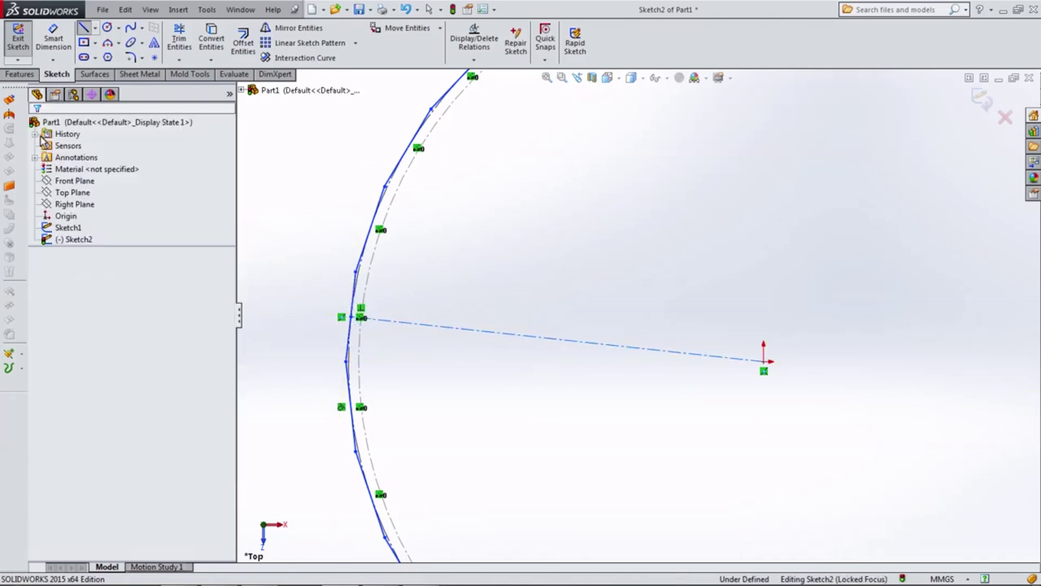
# Make the centerline horizontal and fit the sketch in view
pyautogui.click(433, 327)
pyautogui.click(470, 272)
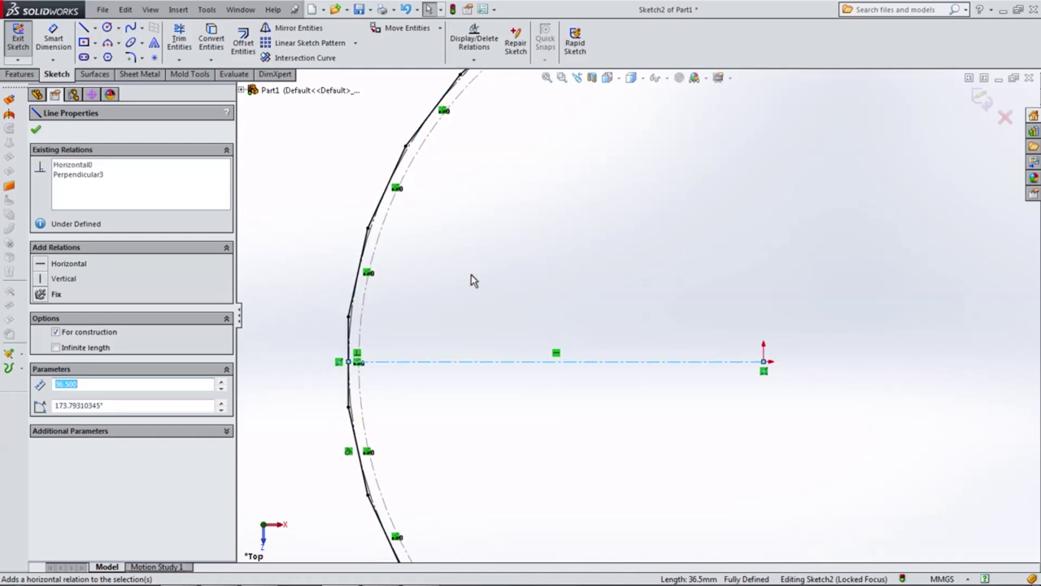
pyautogui.click(459, 415)
pyautogui.press('f')
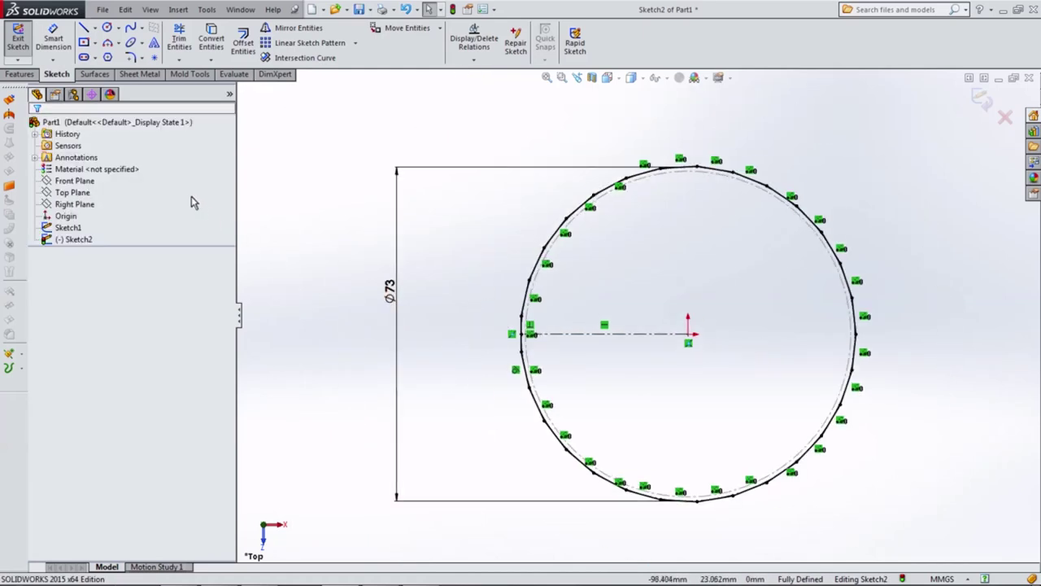
# Draw an inner 29-sided polygon centred on the origin
pyautogui.click(105, 58)
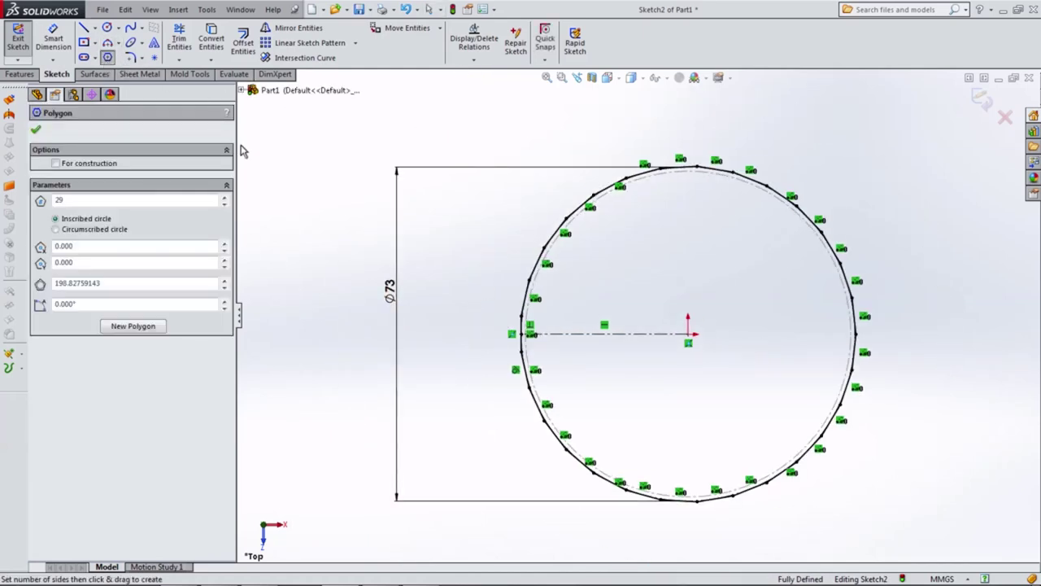
pyautogui.click(688, 334)
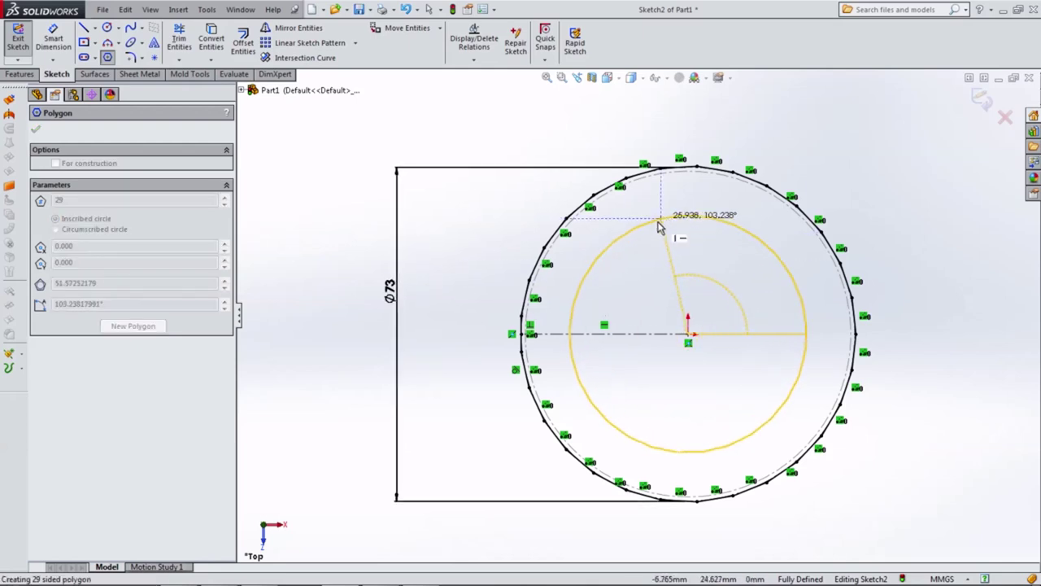
pyautogui.click(663, 218)
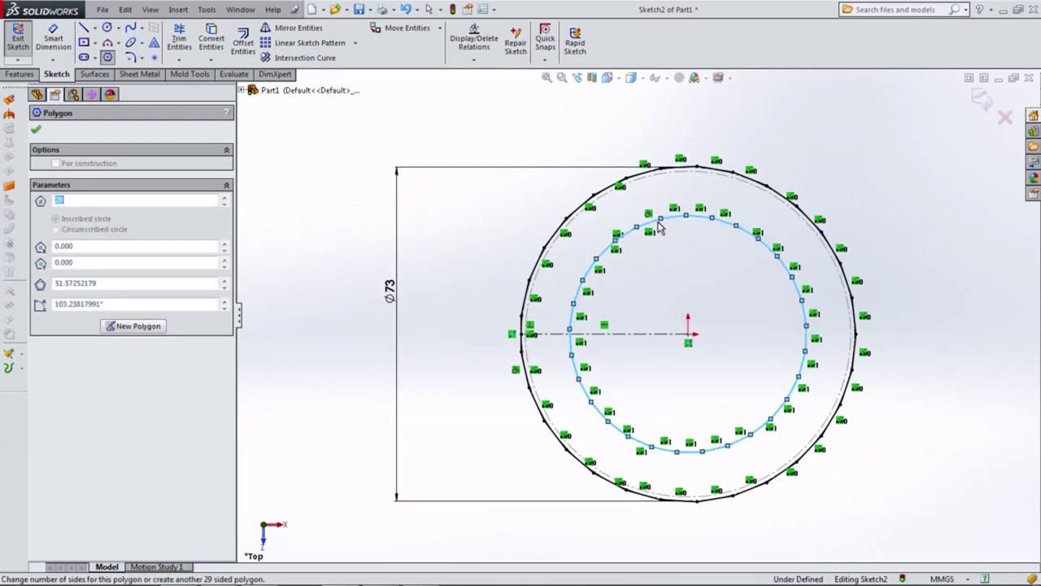
# Dimension the inner polygon's circle to a 55 mm diameter
pyautogui.click(53, 38)
pyautogui.scroll(-2, 632, 266)
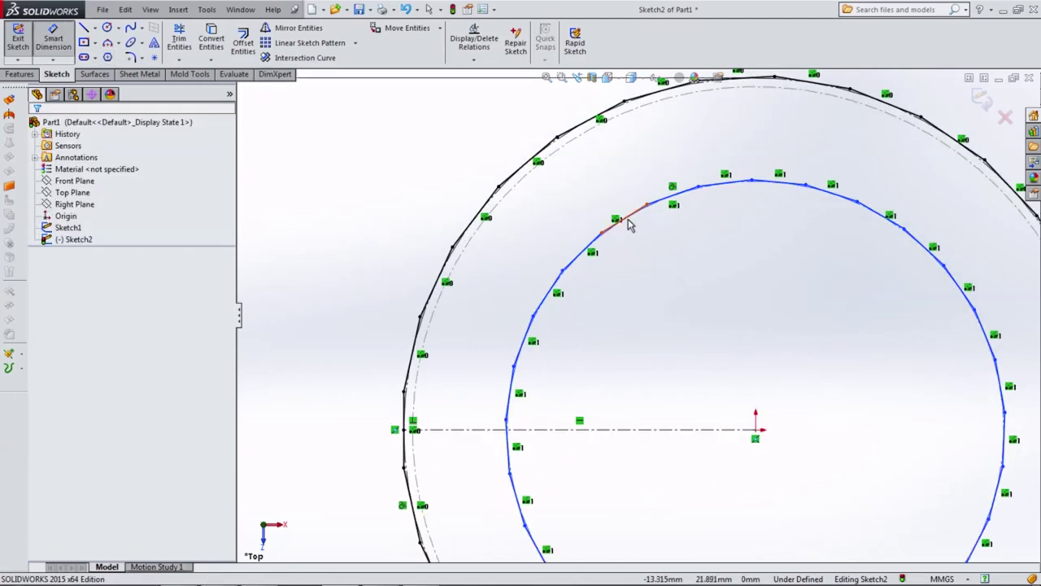
pyautogui.scroll(-2, 627, 221)
pyautogui.scroll(-1, 594, 298)
pyautogui.click(565, 291)
pyautogui.scroll(2, 567, 293)
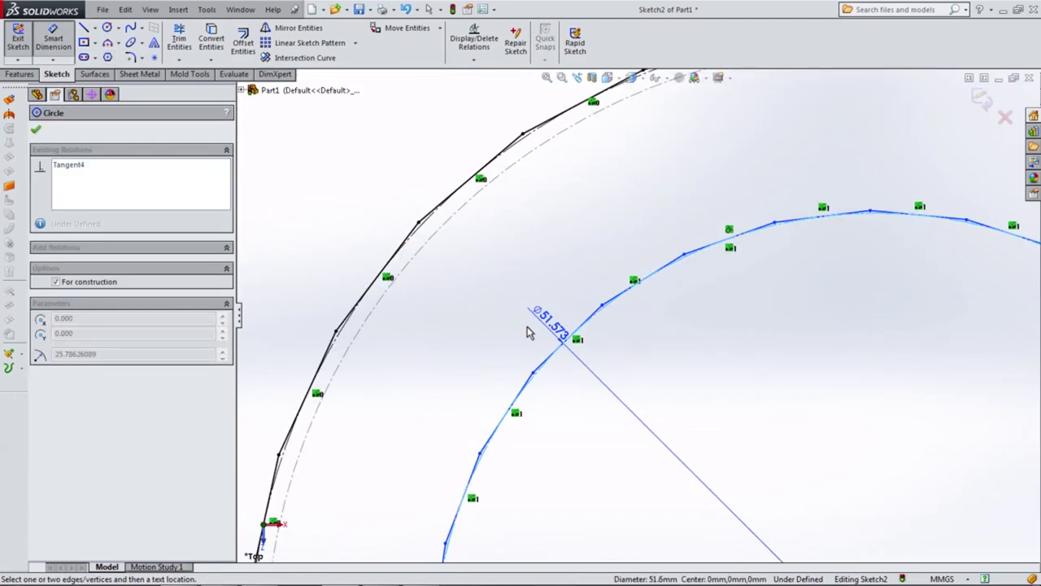
pyautogui.scroll(2, 535, 325)
pyautogui.click(439, 428)
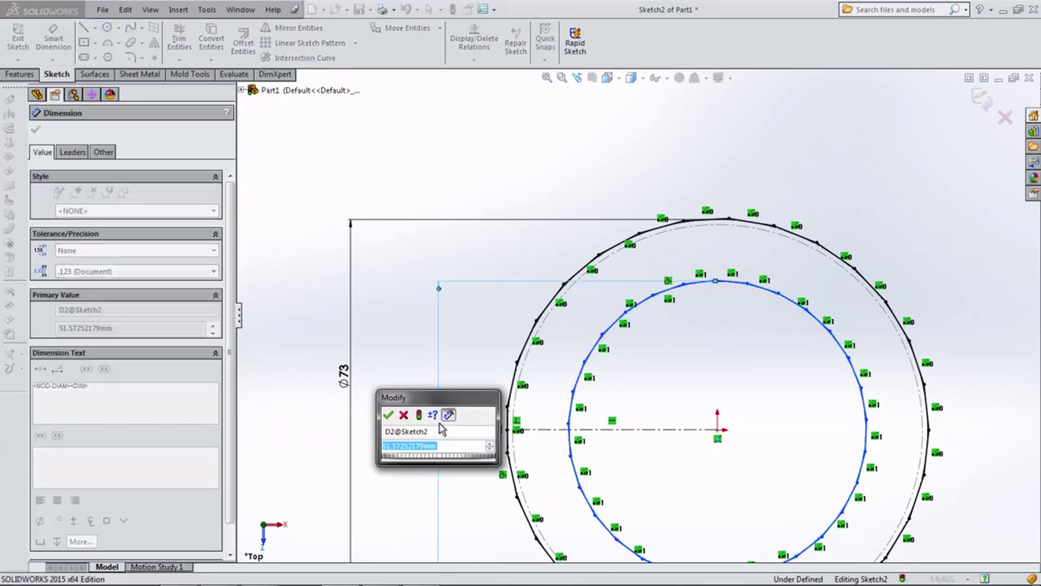
pyautogui.write('55')
pyautogui.press('Return')
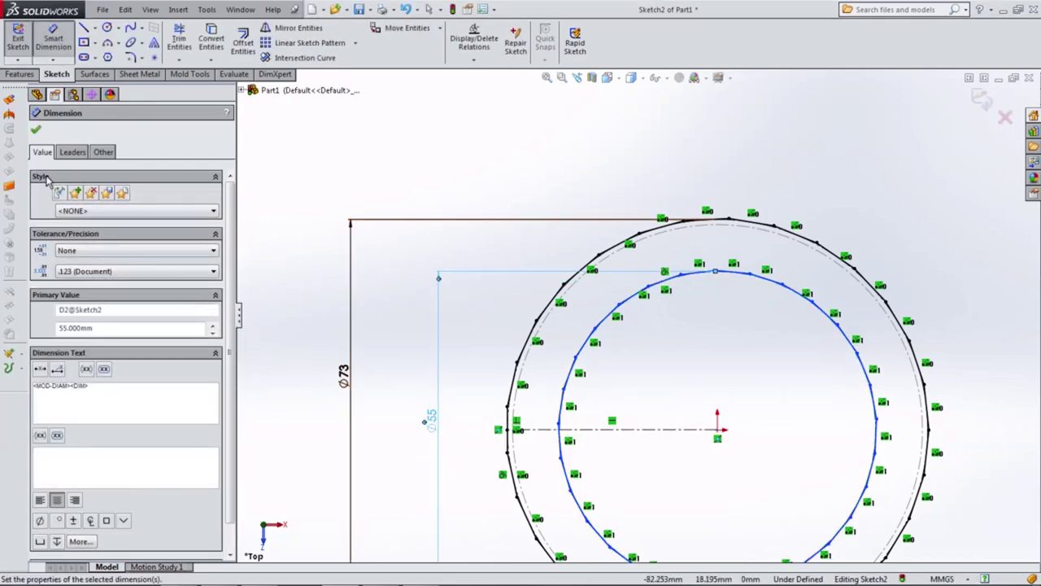
pyautogui.click(36, 133)
# Drag an inner polygon vertex onto the horizontal centerline to fully define the sketch
pyautogui.scroll(-3, 561, 431)
pyautogui.scroll(-3, 553, 370)
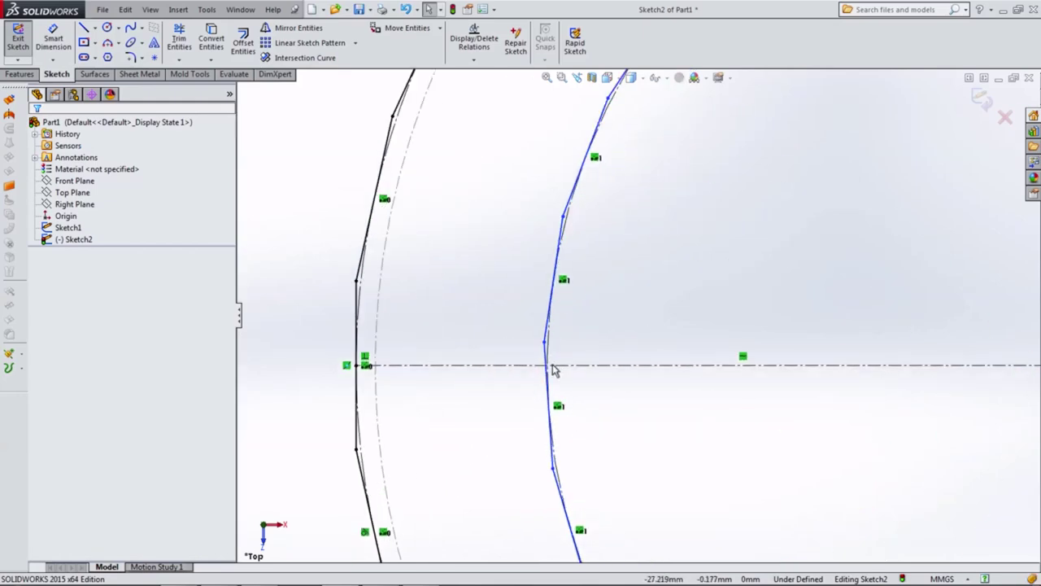
pyautogui.moveTo(545, 344); pyautogui.dragTo(543, 365)
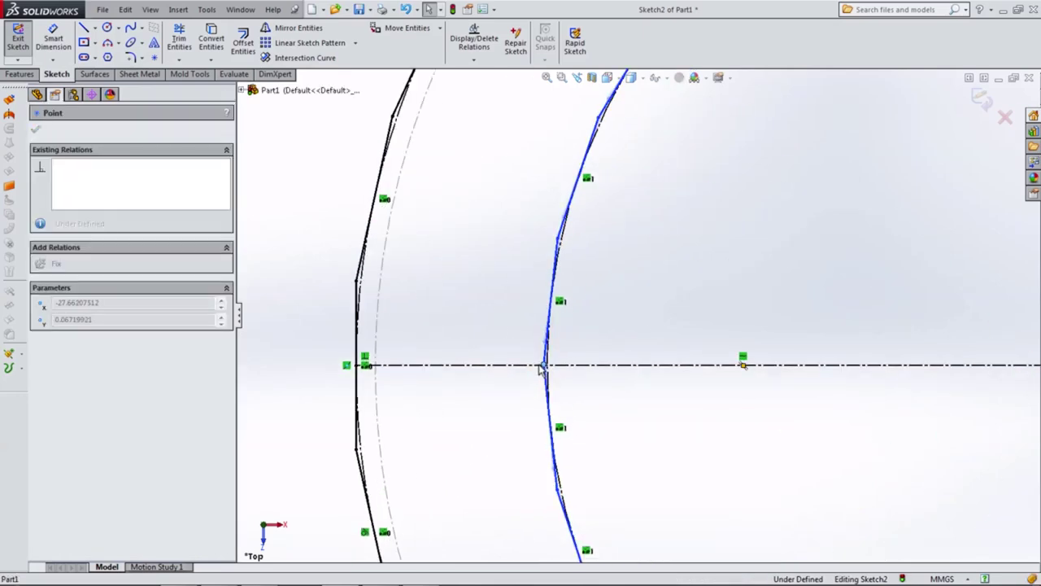
pyautogui.click(514, 415)
pyautogui.press('f')
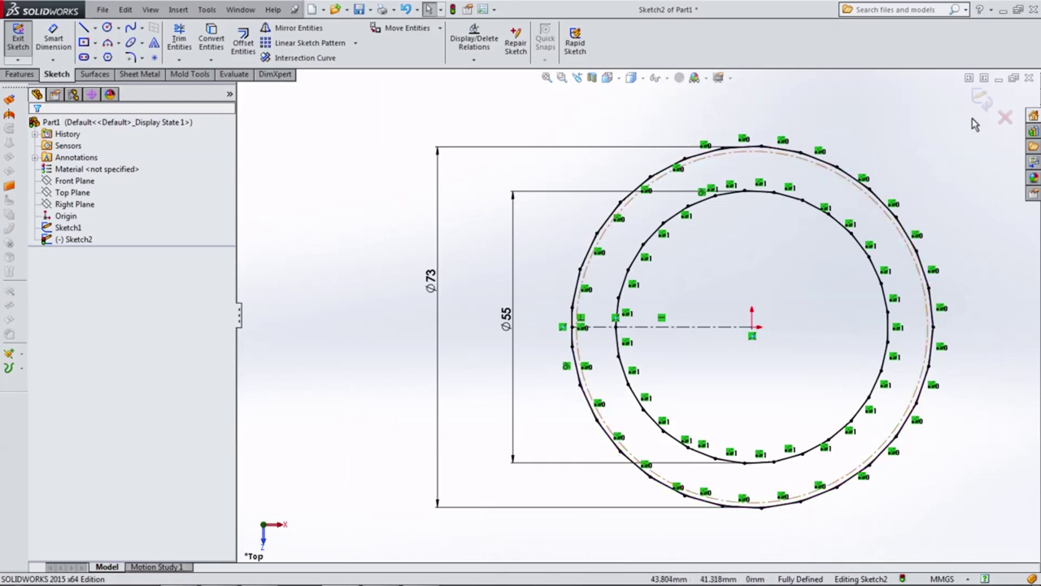
# Exit Sketch2 and clear the selection
pyautogui.click(981, 99)
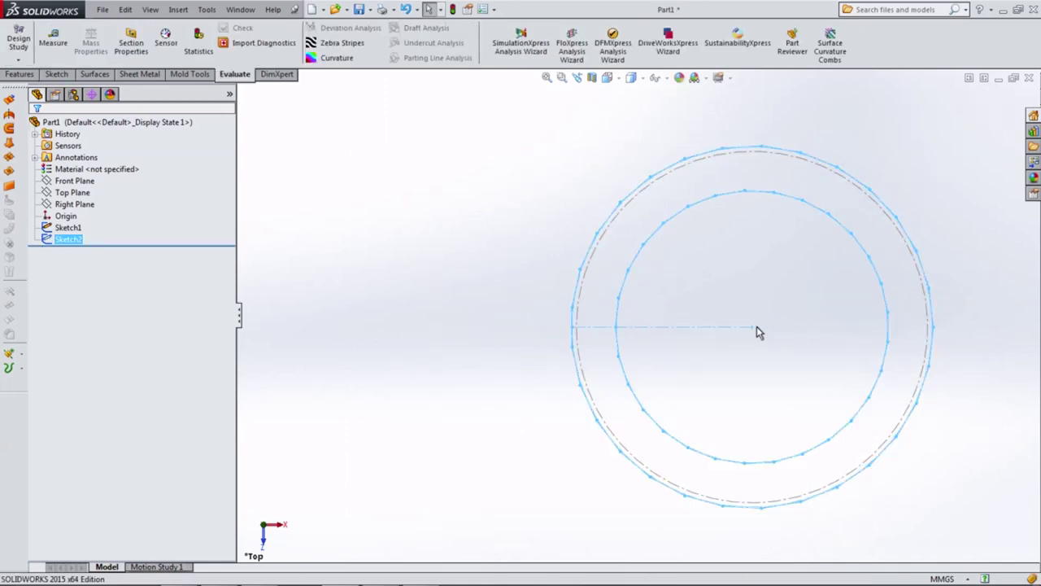
pyautogui.scroll(3, 765, 332)
pyautogui.scroll(-3, 802, 337)
pyautogui.scroll(-2, 787, 339)
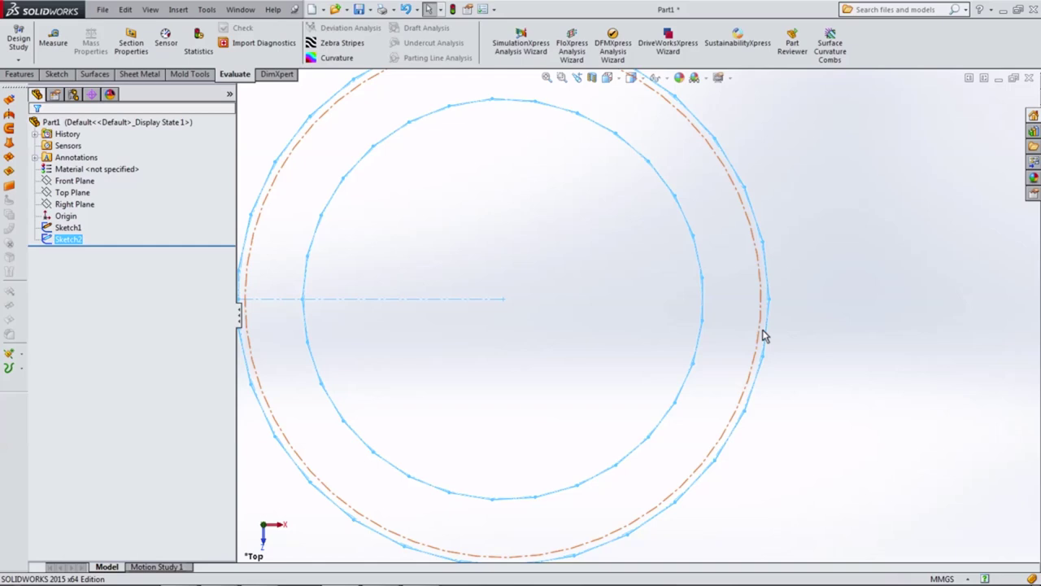
pyautogui.click(580, 310)
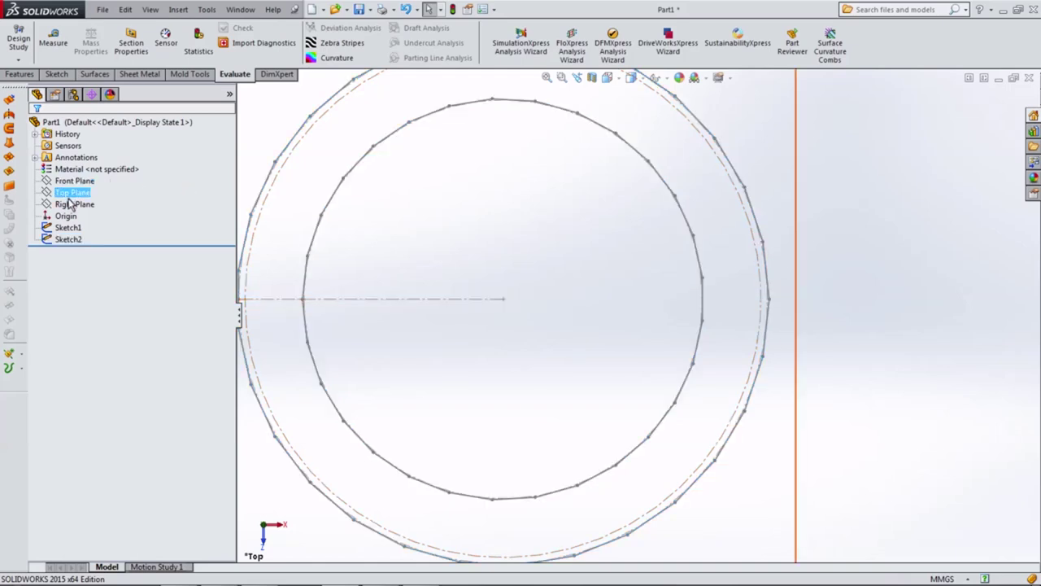
# Start Sketch3 on the Top Plane with a centerline from the origin to the outer circle
pyautogui.press('z')
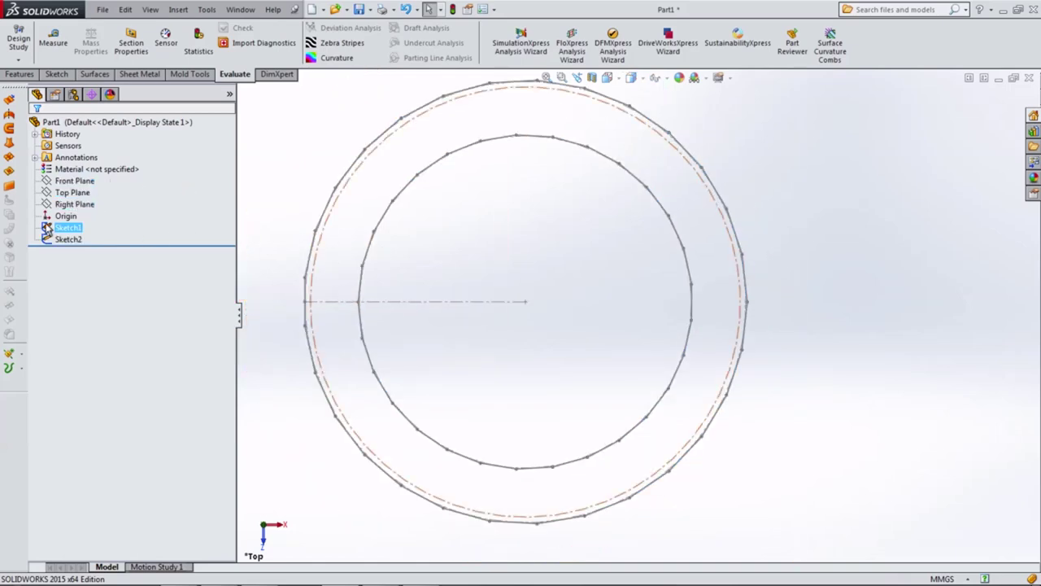
pyautogui.click(70, 193)
pyautogui.click(86, 175)
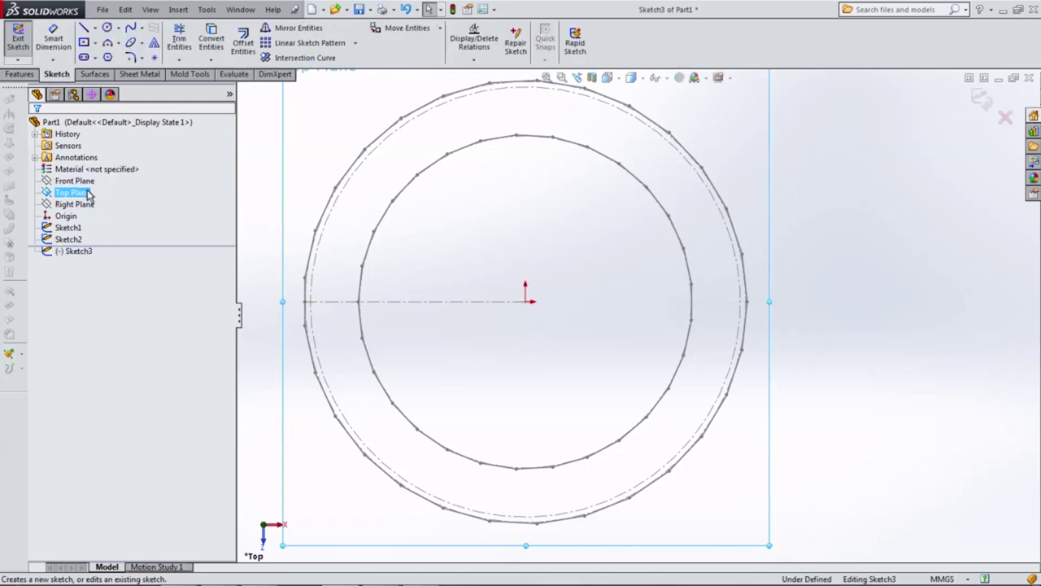
pyautogui.click(96, 30)
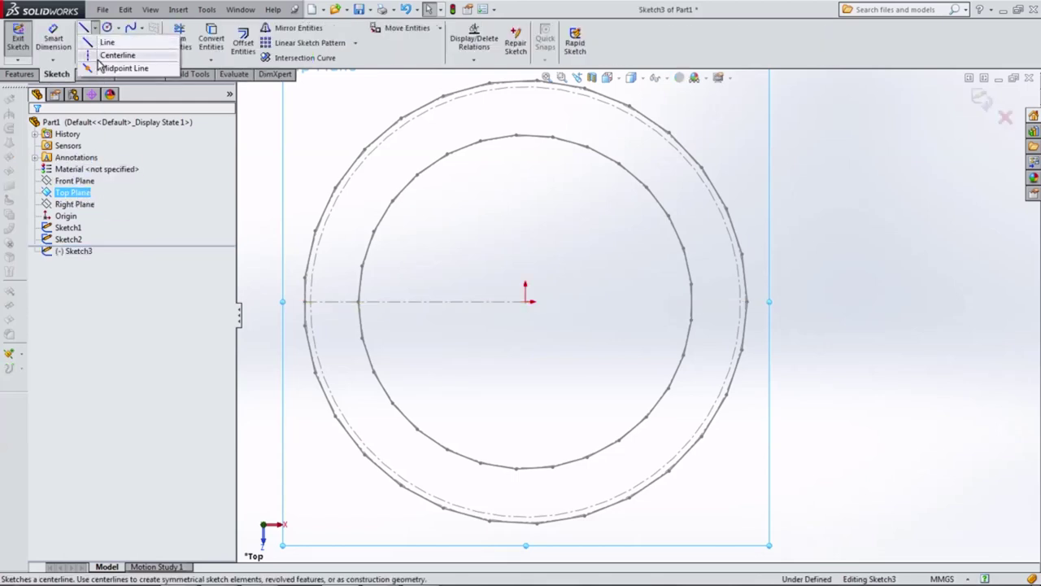
pyautogui.click(117, 54)
pyautogui.scroll(-2, 721, 314)
pyautogui.scroll(-1, 720, 314)
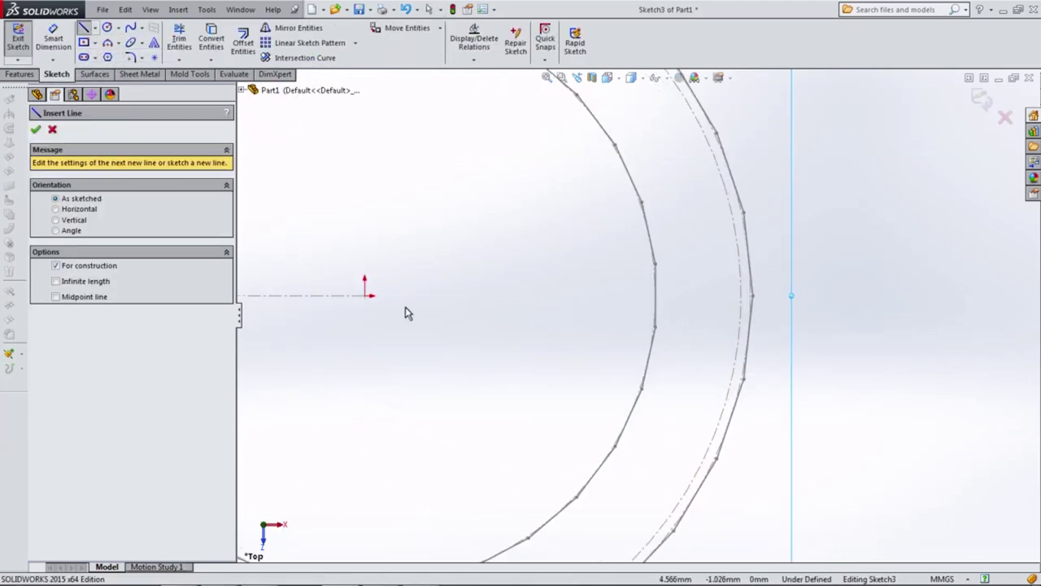
pyautogui.click(366, 295)
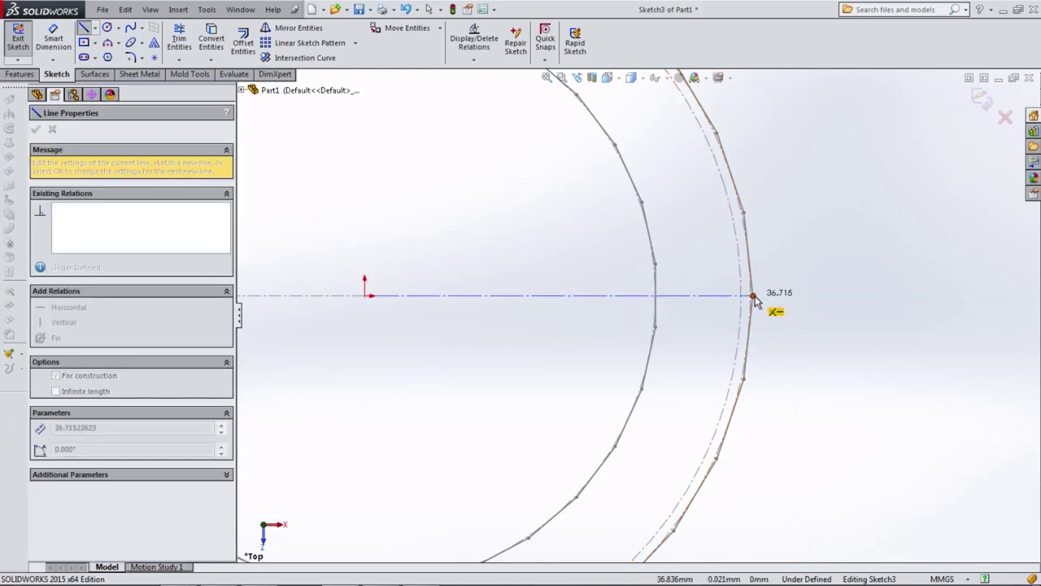
pyautogui.doubleClick(753, 296)
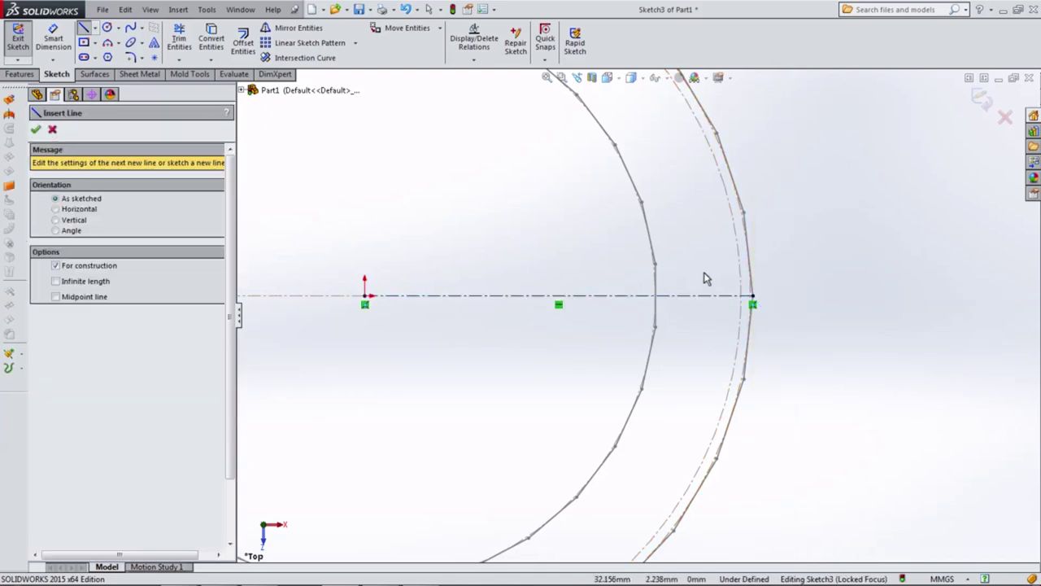
# Draw zigzag construction lines linking the centerline's outer end, inner polygon vertices and outer circle
pyautogui.click(753, 296)
pyautogui.click(656, 263)
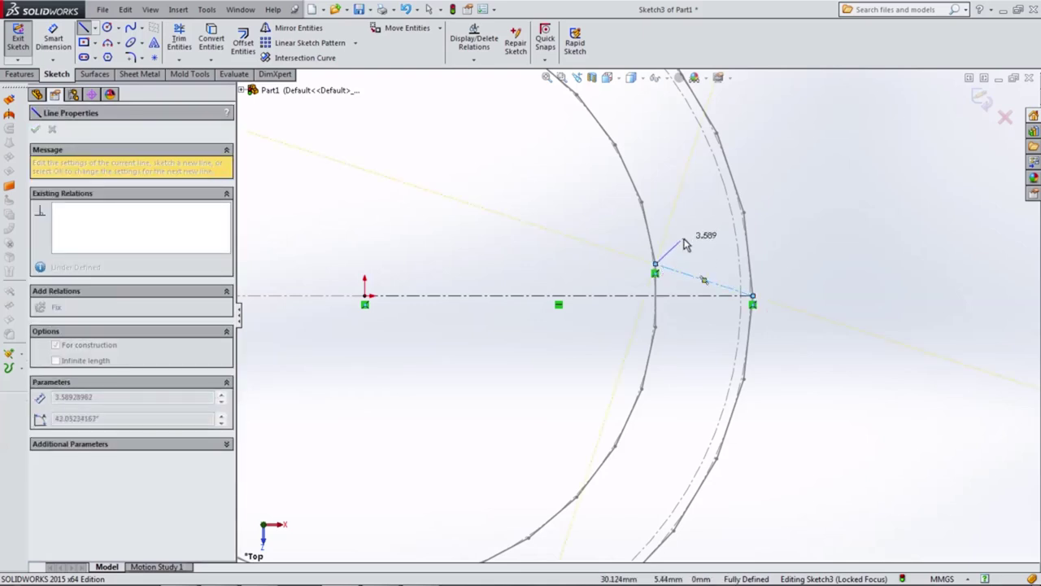
pyautogui.press('Escape')
pyautogui.scroll(-2, 698, 231)
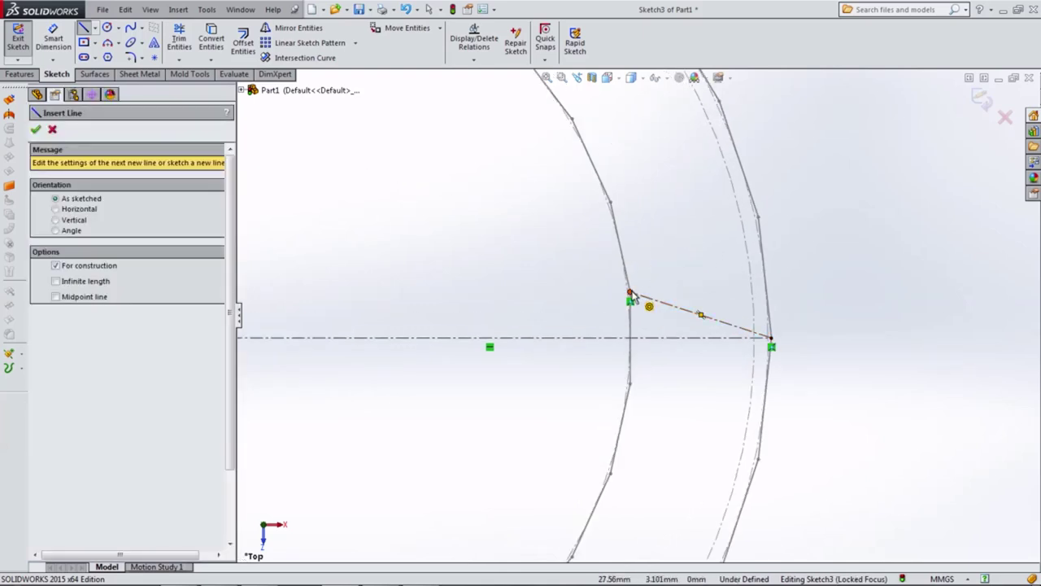
pyautogui.click(630, 292)
pyautogui.click(757, 217)
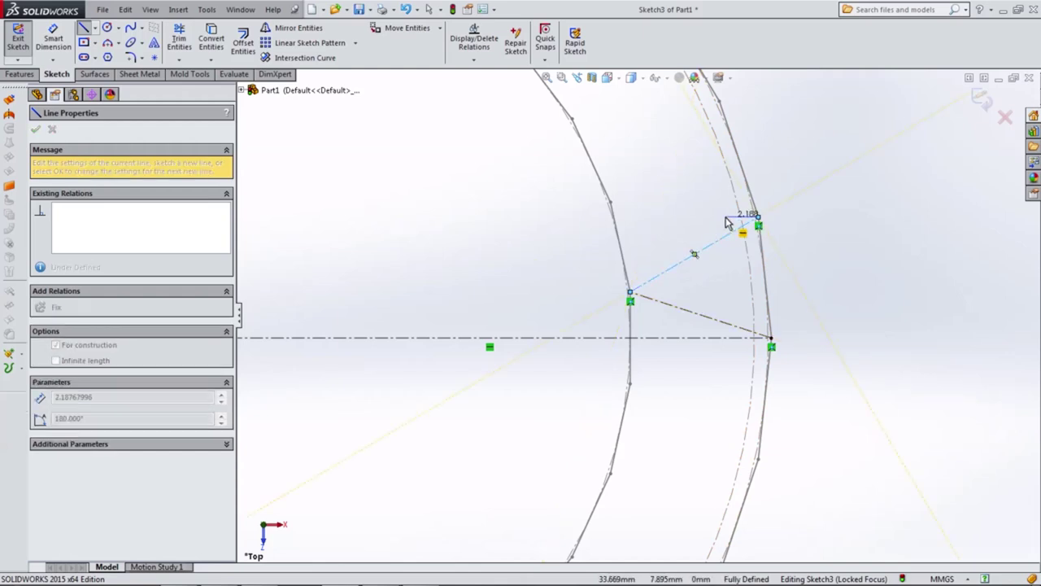
pyautogui.press('Escape')
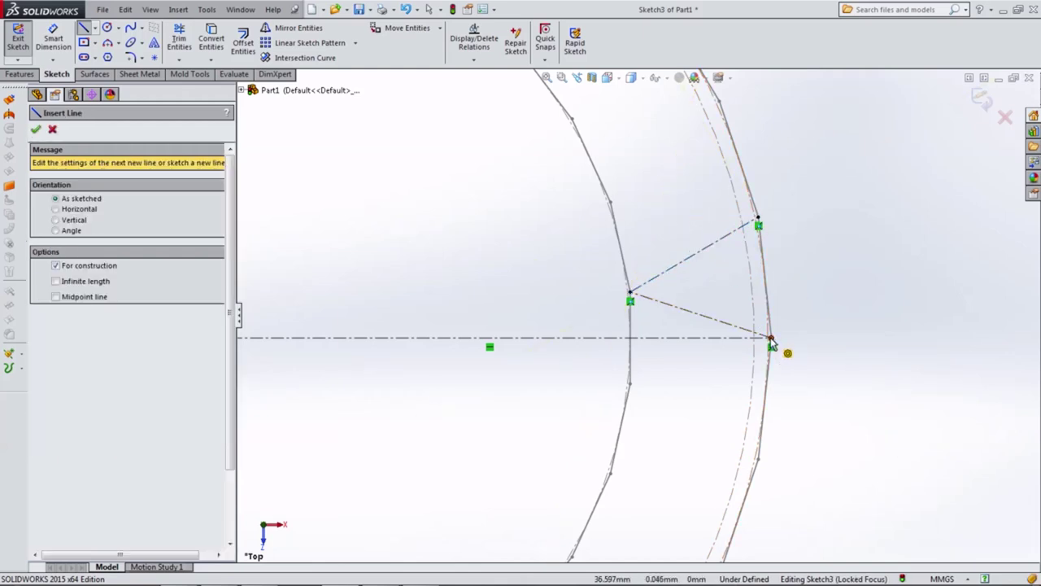
pyautogui.click(771, 338)
pyautogui.click(630, 383)
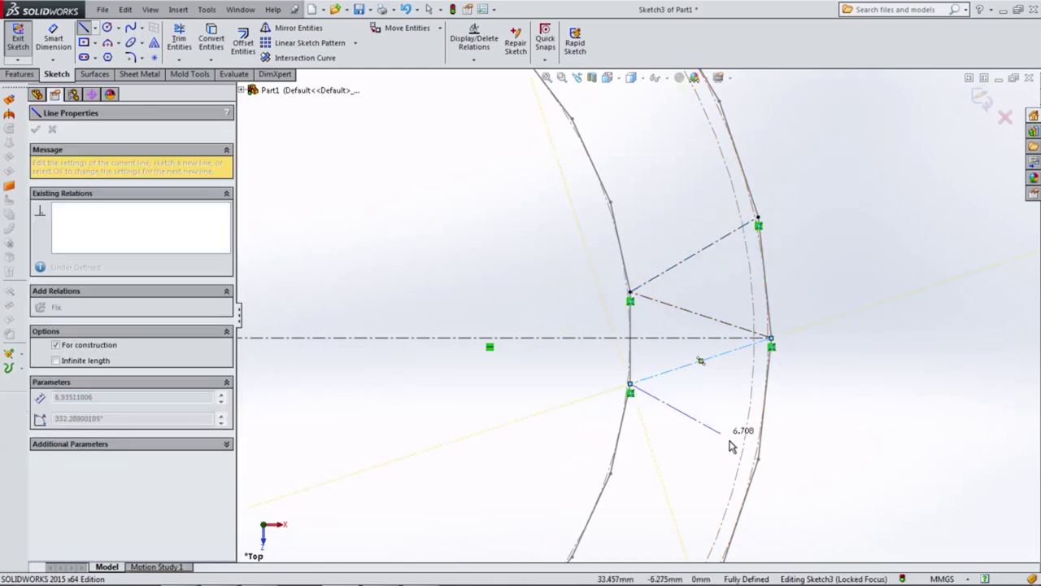
pyautogui.click(758, 461)
pyautogui.press('Escape')
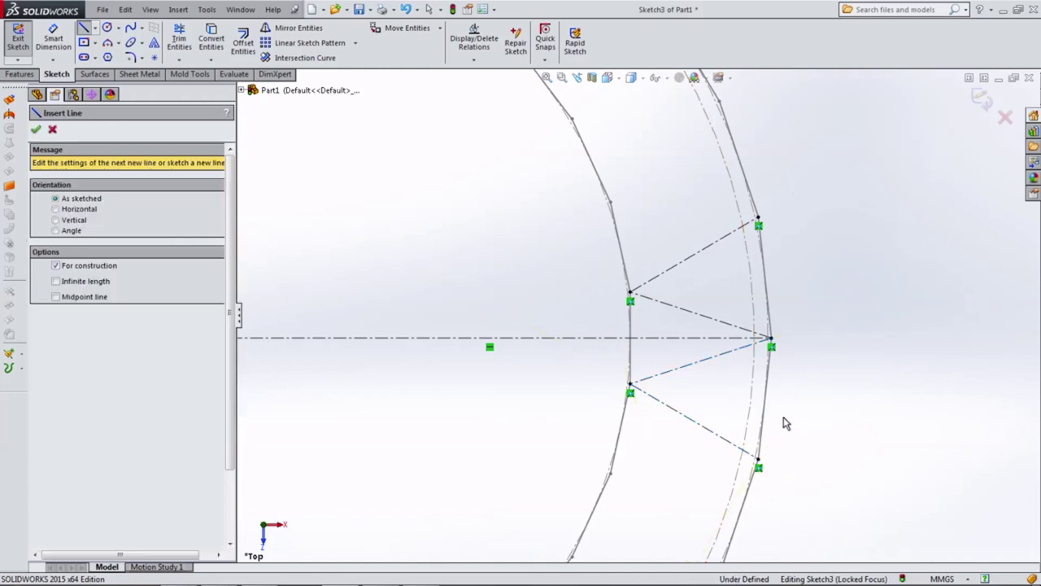
# Add the upper and lower construction lines from the outer circle to the inner circle
pyautogui.scroll(1, 732, 400)
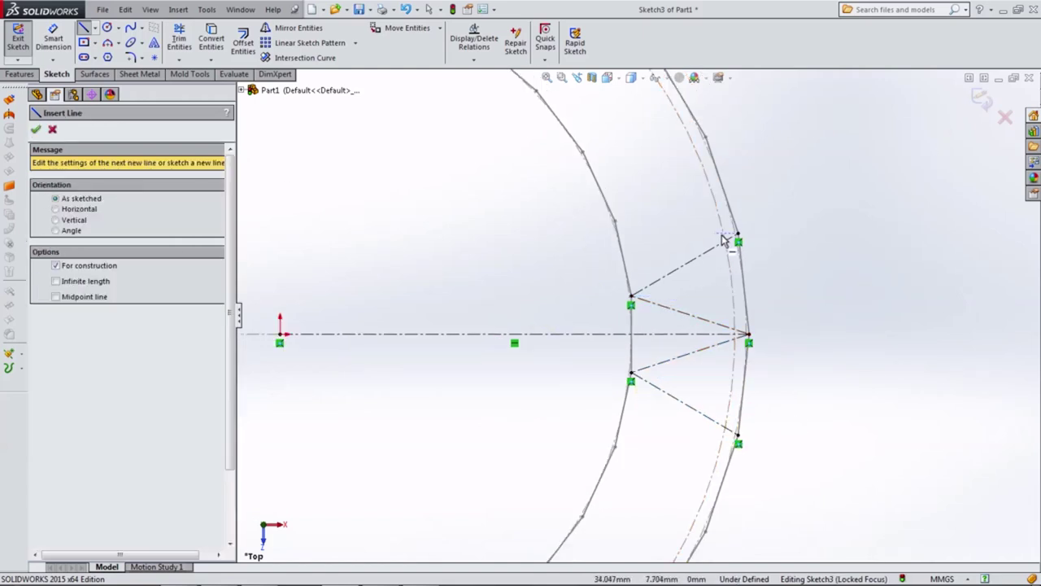
pyautogui.click(739, 237)
pyautogui.click(615, 221)
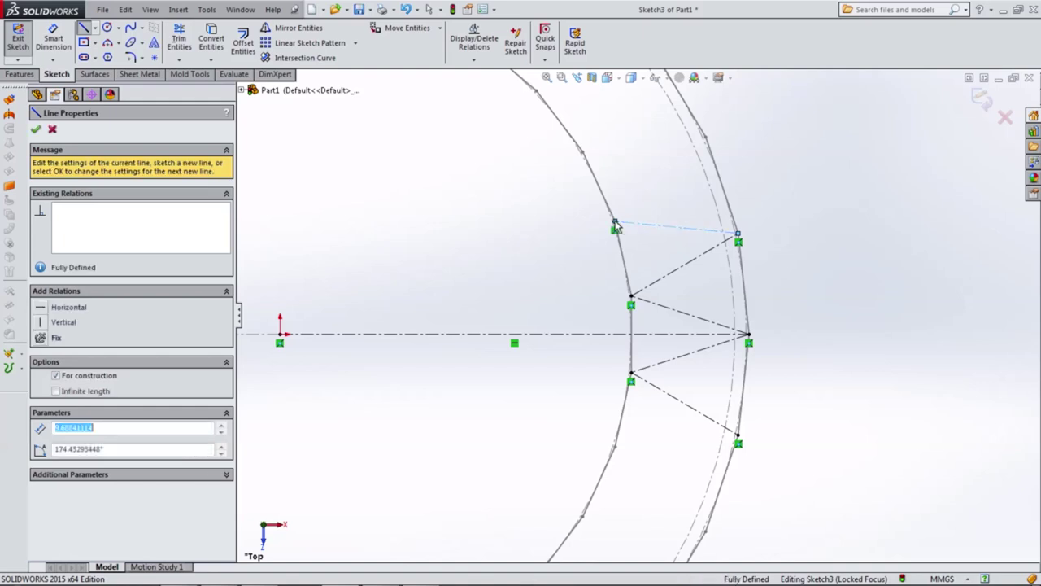
pyautogui.press('Escape')
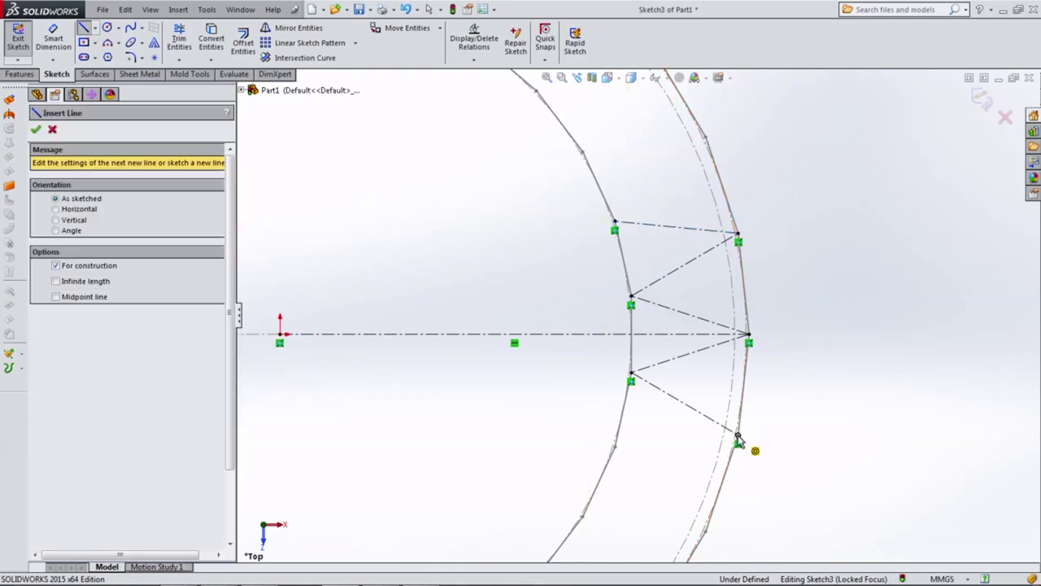
pyautogui.click(738, 439)
pyautogui.click(615, 446)
pyautogui.press('Escape')
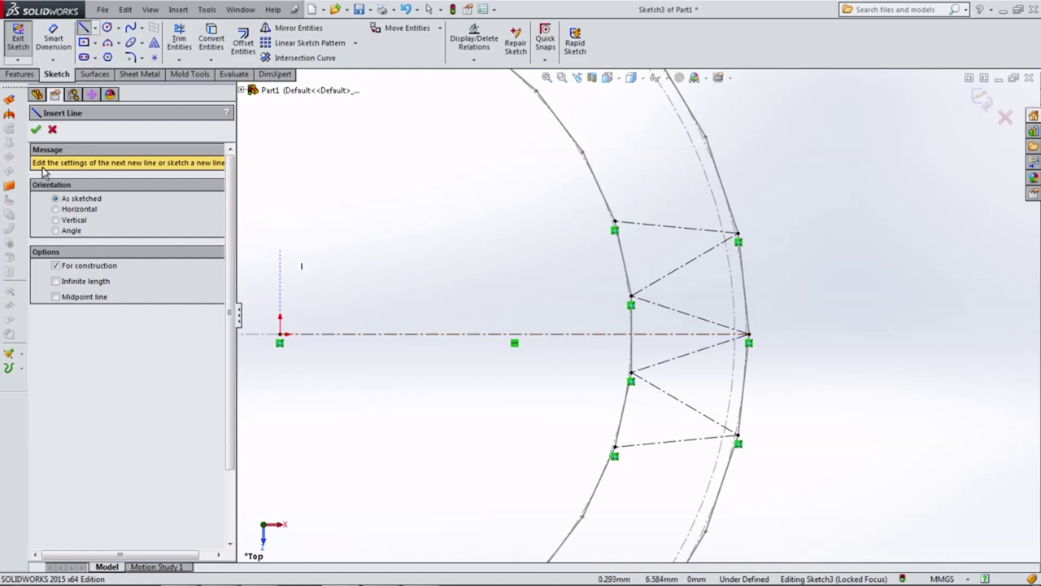
pyautogui.click(35, 131)
# Convert all six zigzag lines from construction to solid geometry
pyautogui.click(698, 326)
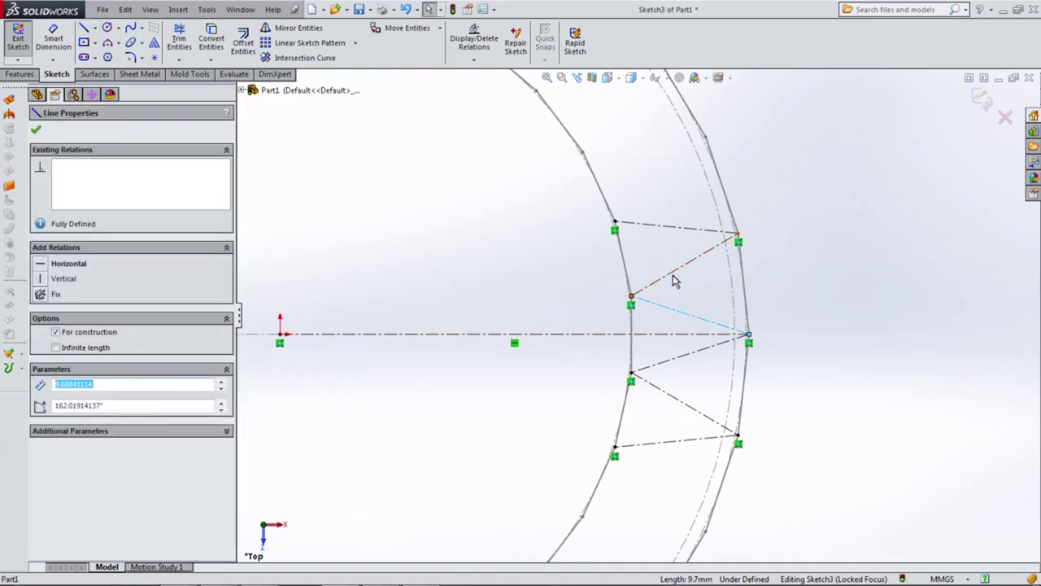
pyautogui.keyDown('ctrl'); pyautogui.click(674, 274); pyautogui.keyUp('ctrl')
pyautogui.keyDown('ctrl'); pyautogui.click(674, 228); pyautogui.keyUp('ctrl')
pyautogui.keyDown('ctrl'); pyautogui.click(674, 366); pyautogui.keyUp('ctrl')
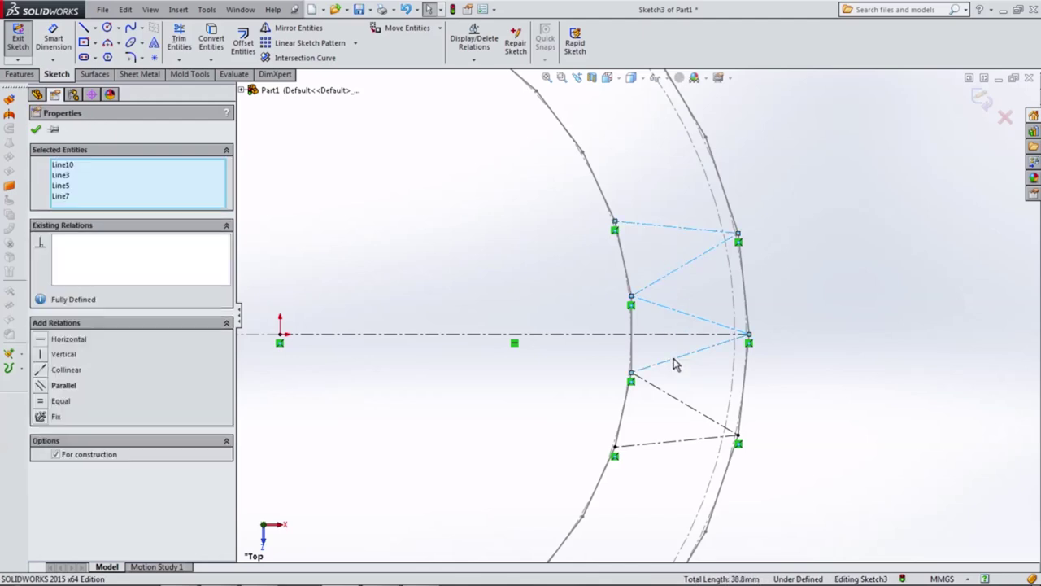
pyautogui.keyDown('ctrl'); pyautogui.click(669, 394); pyautogui.keyUp('ctrl')
pyautogui.keyDown('ctrl'); pyautogui.click(662, 442); pyautogui.keyUp('ctrl')
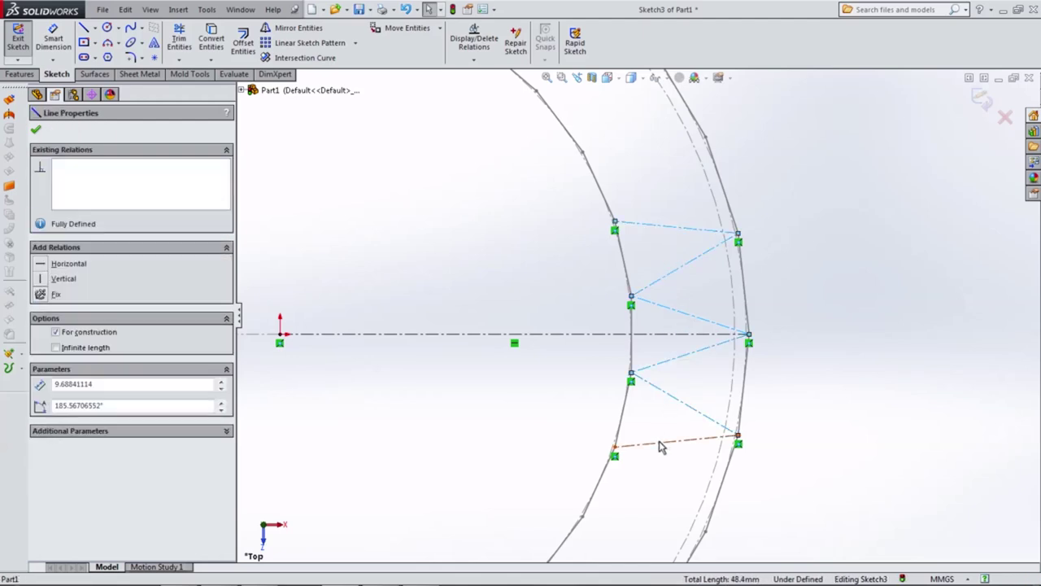
pyautogui.click(72, 456)
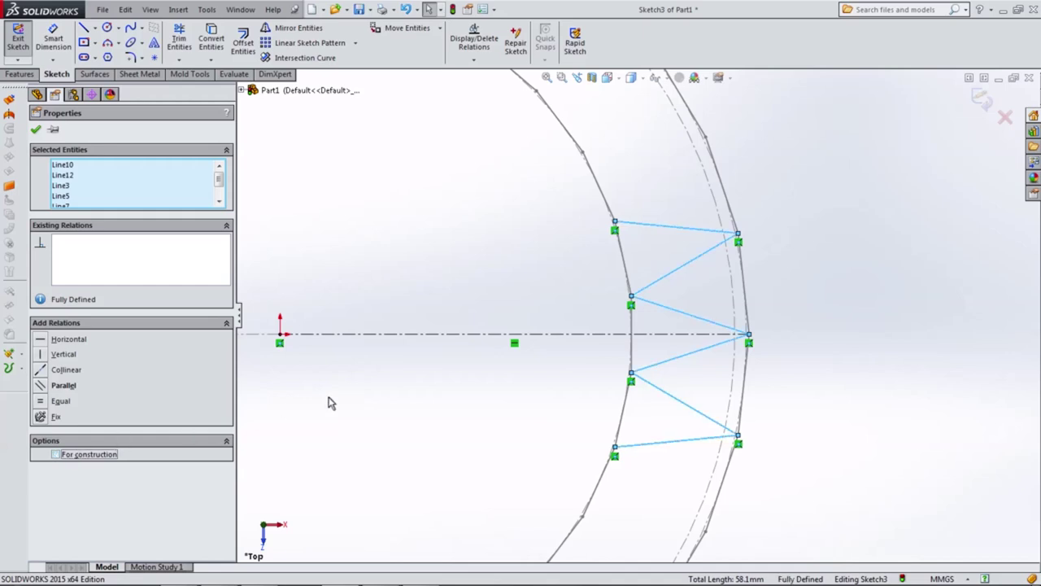
pyautogui.click(330, 402)
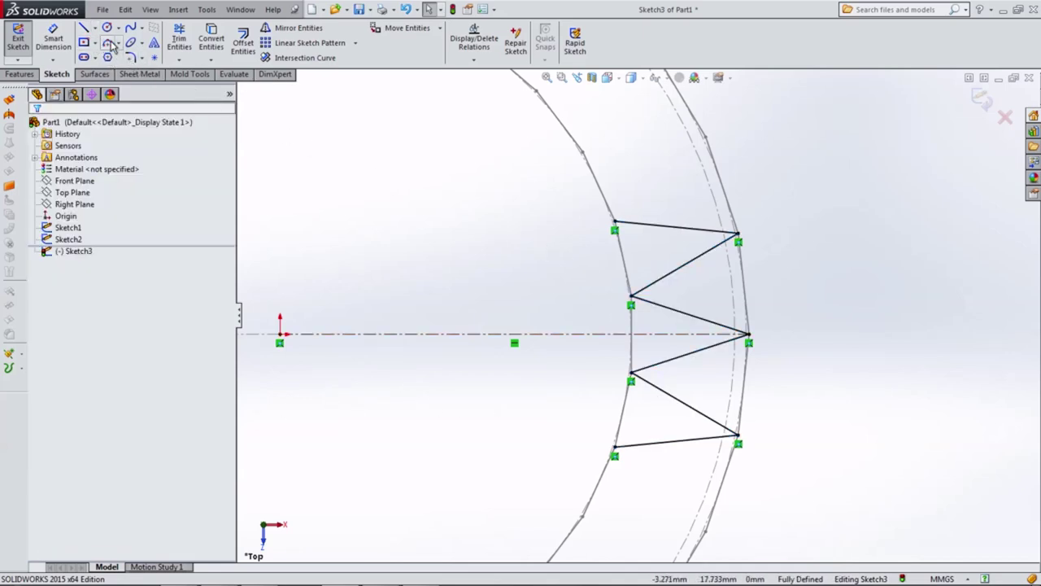
# Draw a second six-line zigzag just inside the first, running from top to bottom
pyautogui.click(82, 29)
pyautogui.scroll(-1, 621, 233)
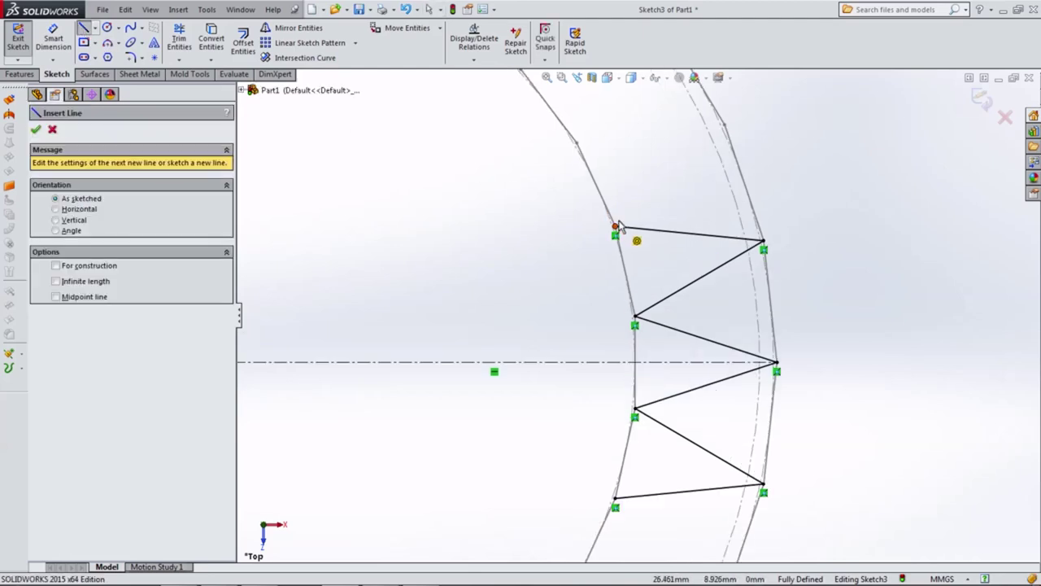
pyautogui.click(579, 240)
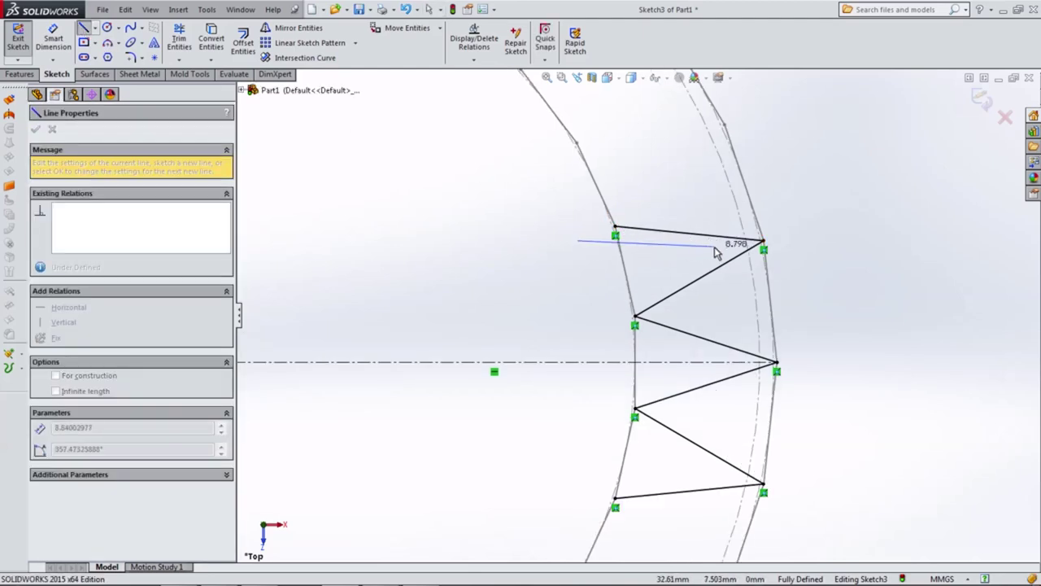
pyautogui.click(716, 245)
pyautogui.click(596, 324)
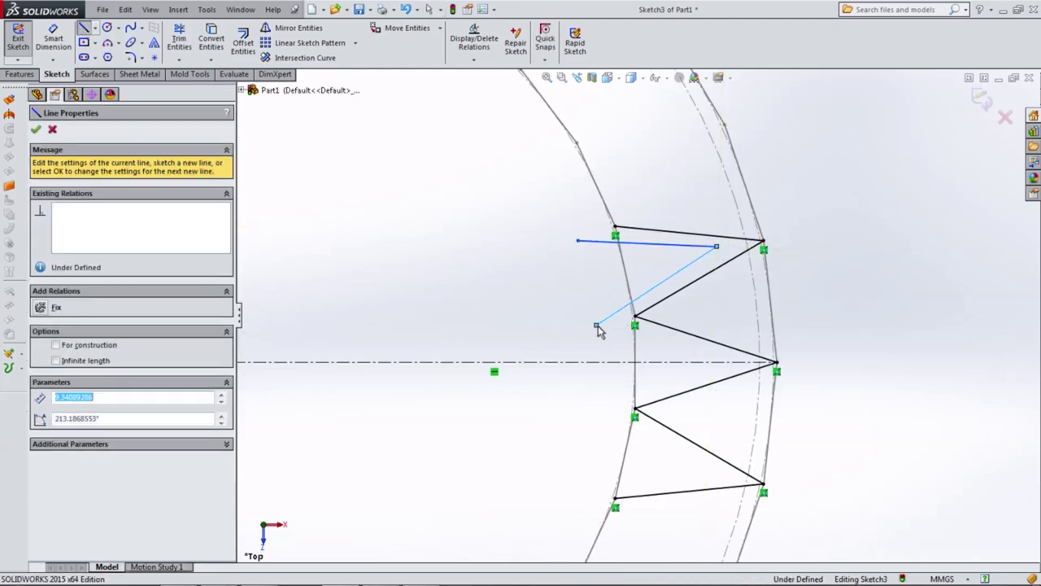
pyautogui.click(735, 361)
pyautogui.click(602, 409)
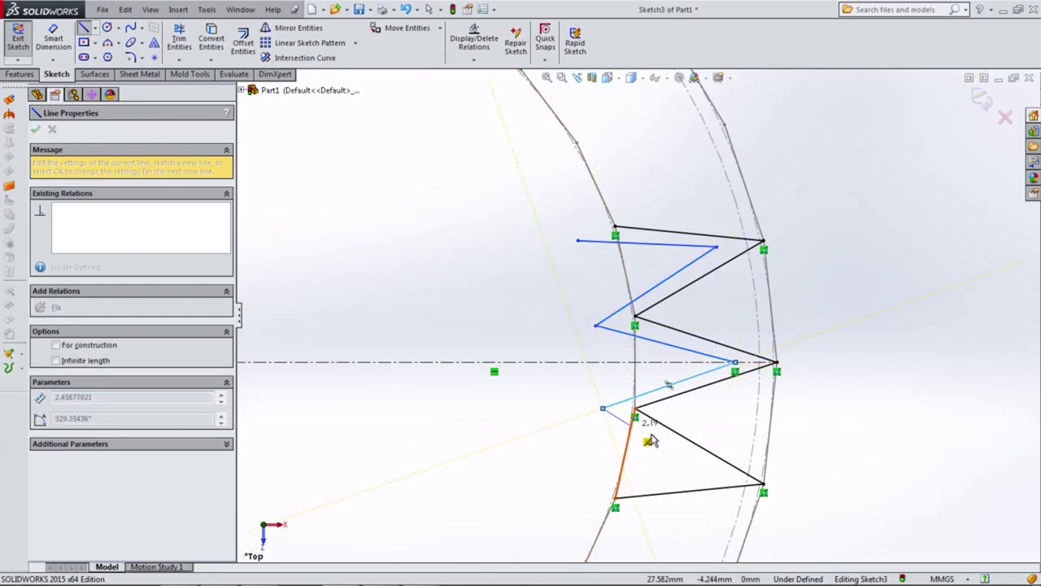
pyautogui.doubleClick(578, 497)
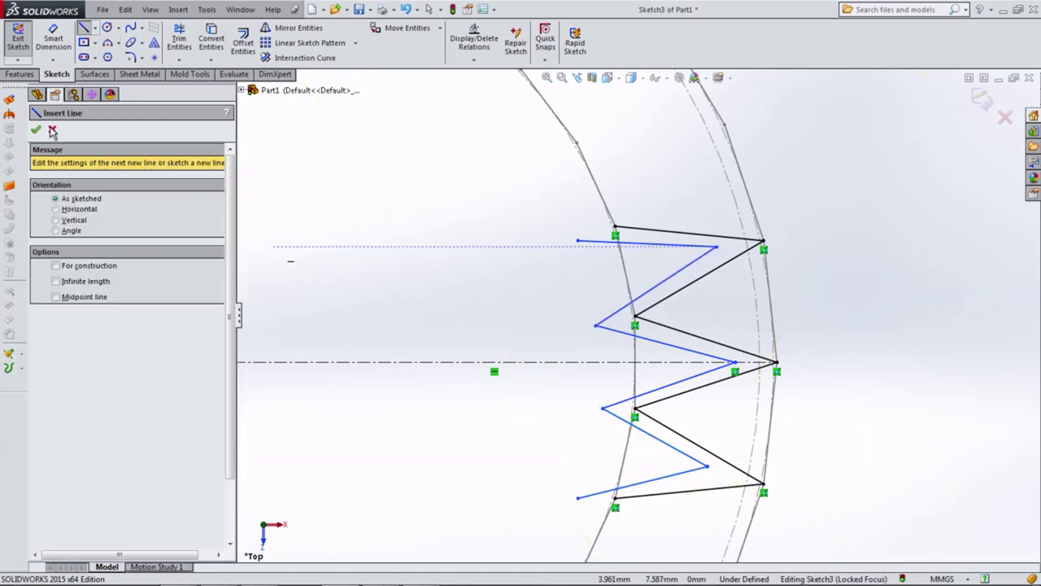
pyautogui.click(52, 131)
pyautogui.click(667, 245)
# Make the top, upper diagonal and above-centerline inner lines parallel to their outer partners
pyautogui.keyDown('ctrl'); pyautogui.click(669, 232); pyautogui.keyUp('ctrl')
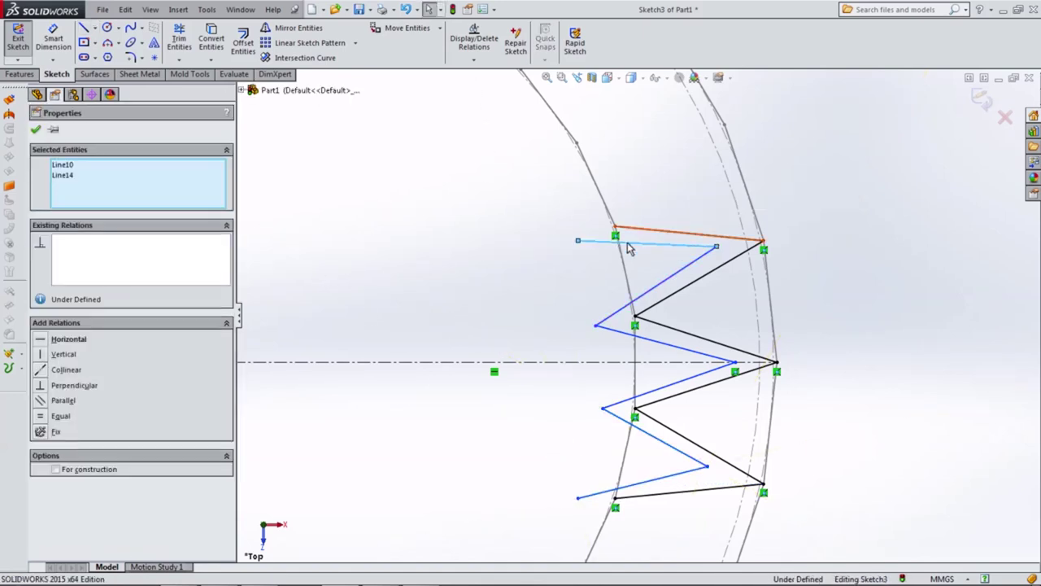
pyautogui.click(62, 401)
pyautogui.click(582, 267)
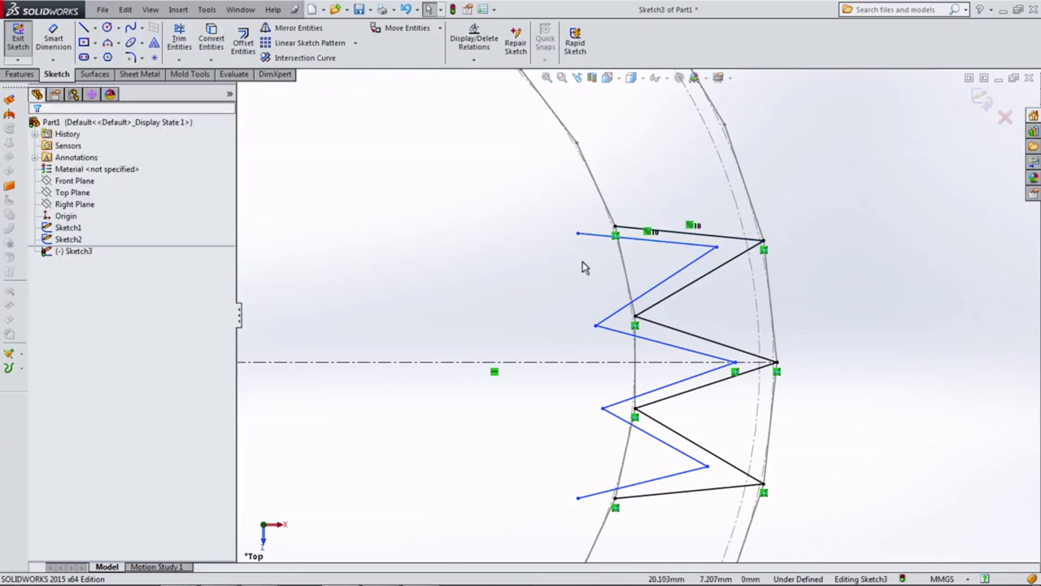
pyautogui.click(703, 259)
pyautogui.keyDown('ctrl'); pyautogui.click(711, 275); pyautogui.keyUp('ctrl')
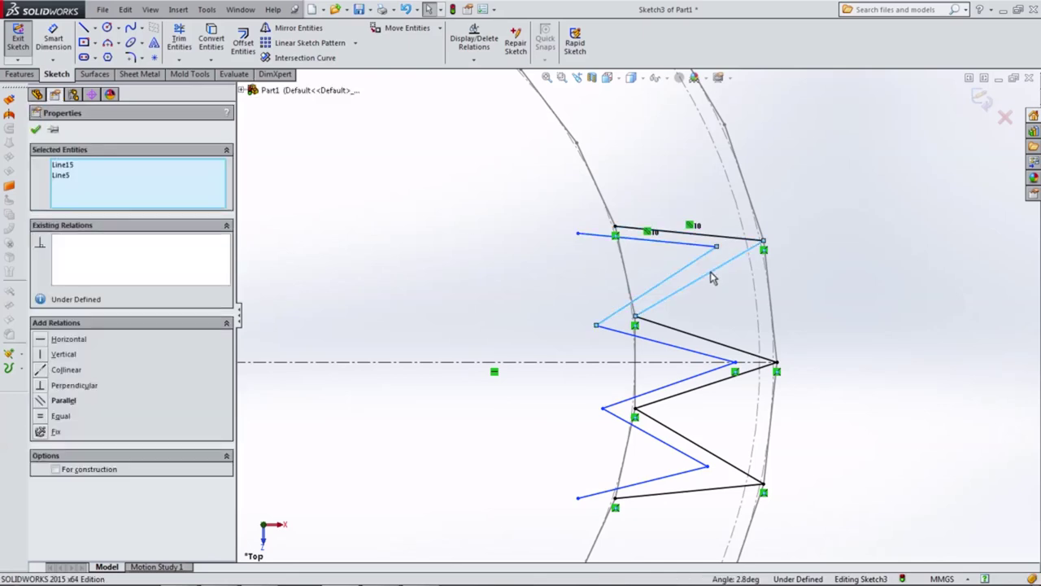
pyautogui.click(60, 404)
pyautogui.click(370, 240)
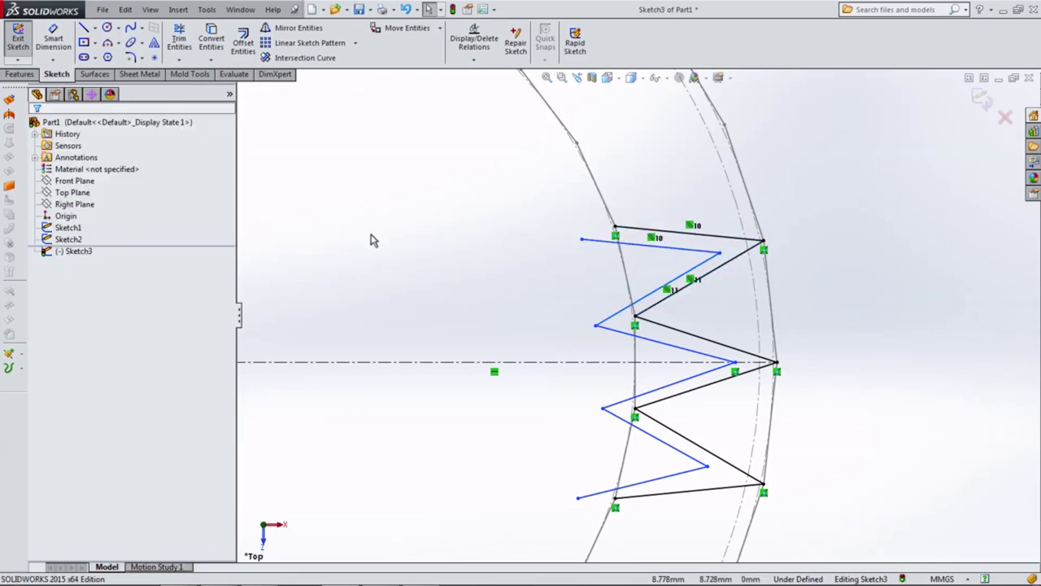
pyautogui.click(678, 330)
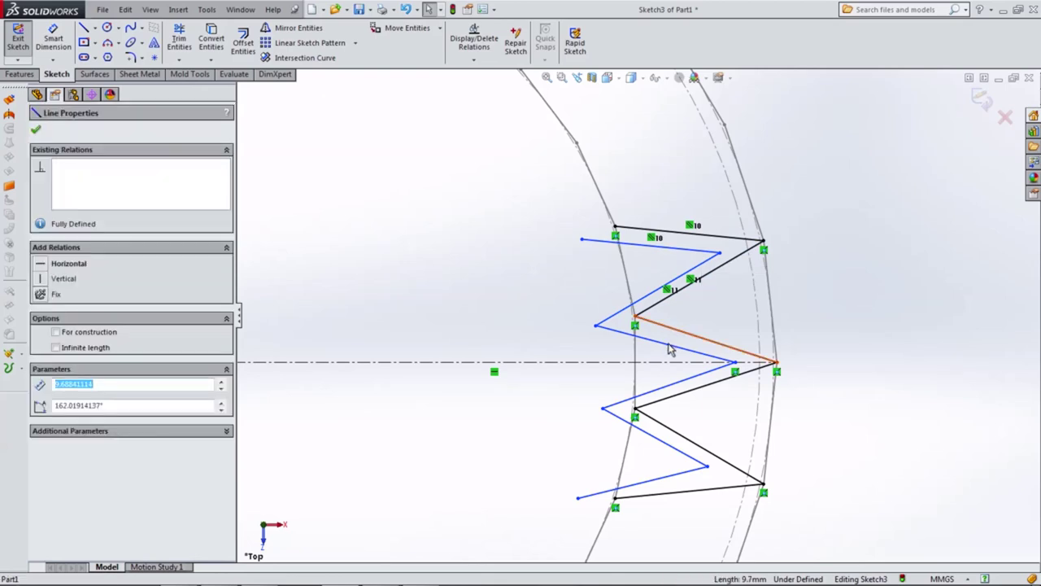
pyautogui.keyDown('ctrl'); pyautogui.click(663, 345); pyautogui.keyUp('ctrl')
pyautogui.click(60, 400)
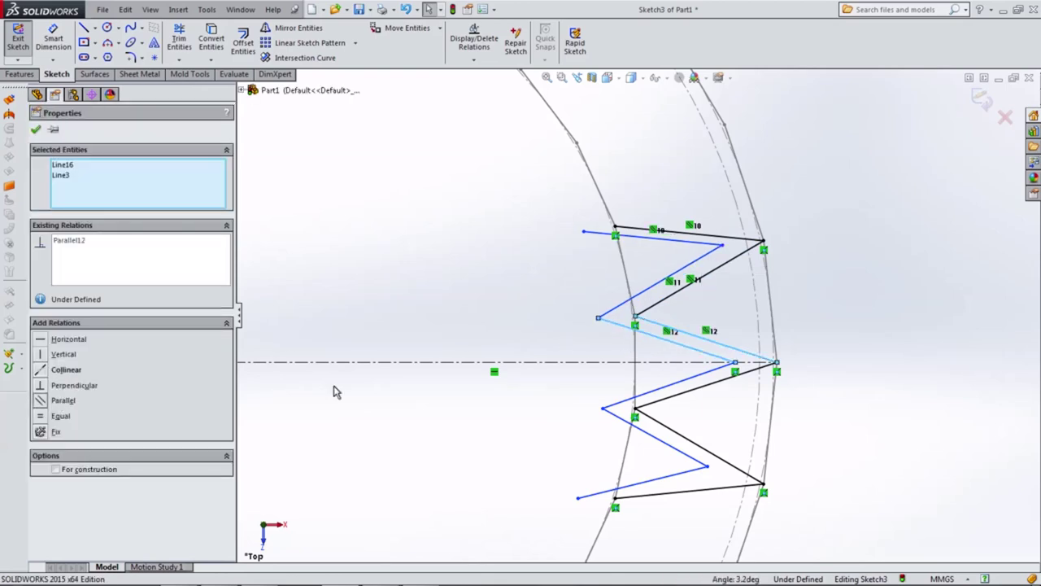
# Make the below-centerline, lower diagonal and bottom inner lines parallel to their outer partners
pyautogui.click(672, 390)
pyautogui.keyDown('ctrl'); pyautogui.click(675, 395); pyautogui.keyUp('ctrl')
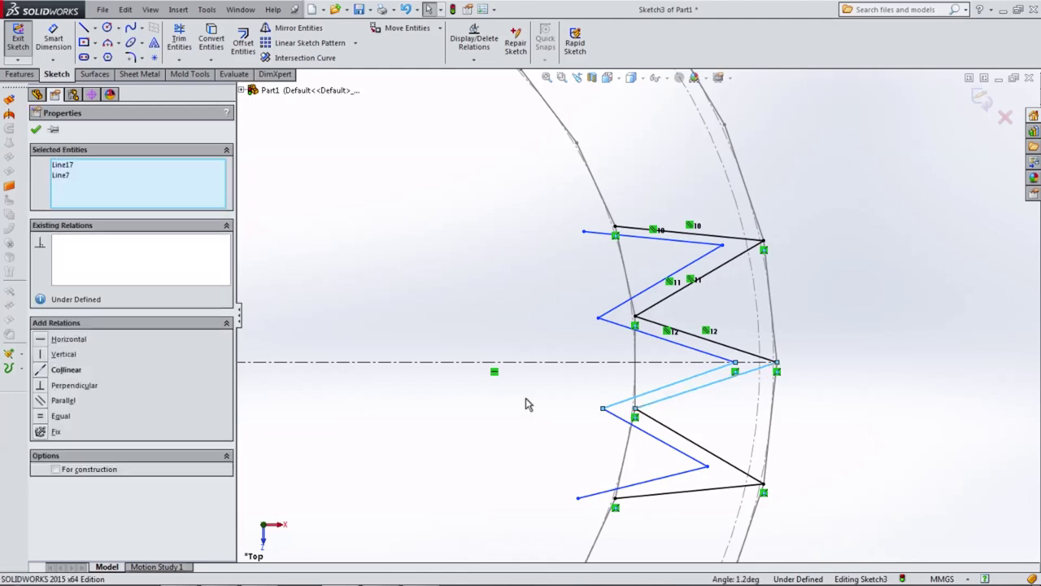
pyautogui.click(62, 401)
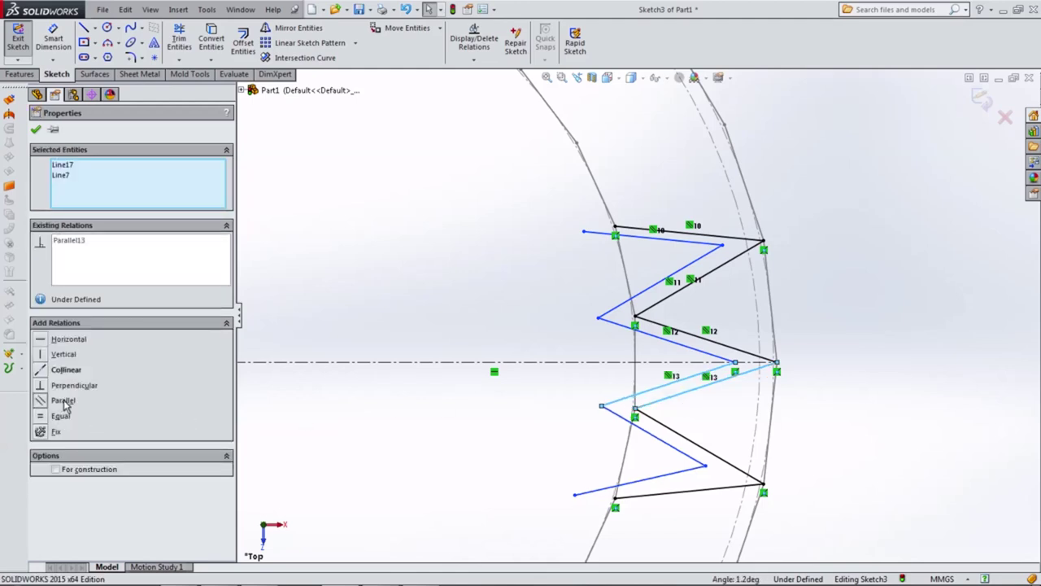
pyautogui.click(651, 433)
pyautogui.keyDown('ctrl'); pyautogui.click(687, 444); pyautogui.keyUp('ctrl')
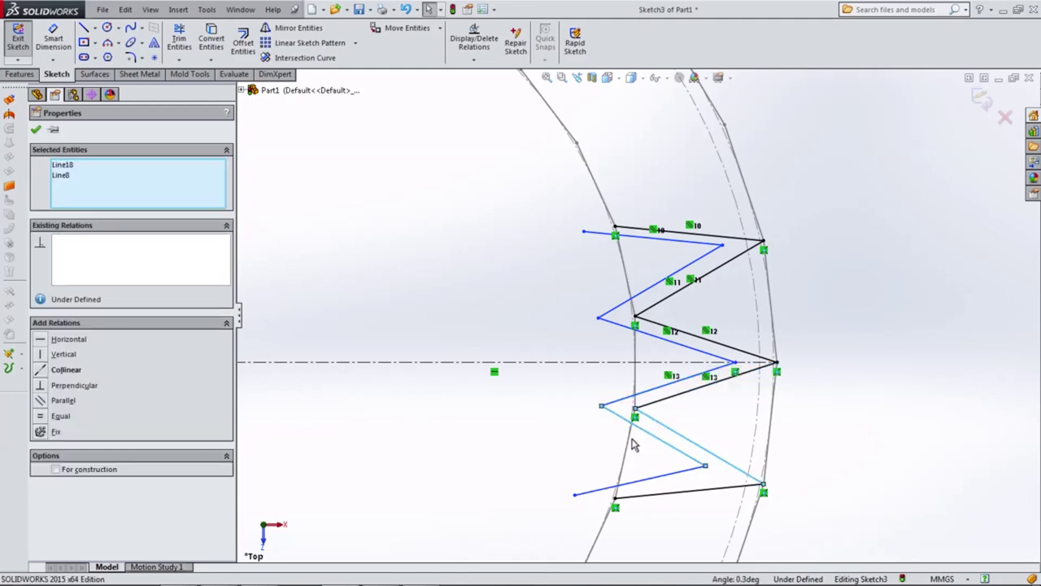
pyautogui.click(62, 401)
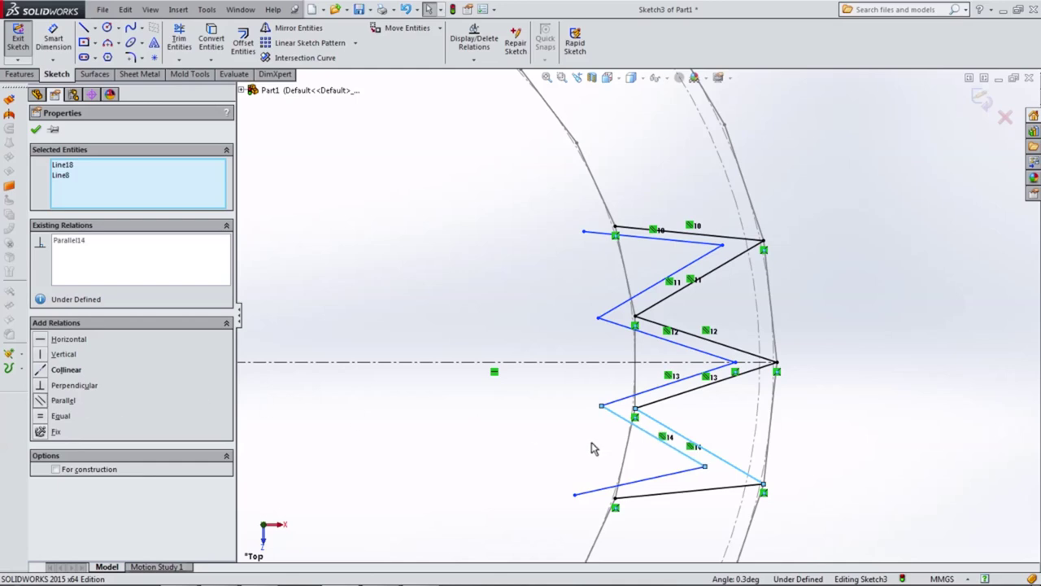
pyautogui.click(669, 478)
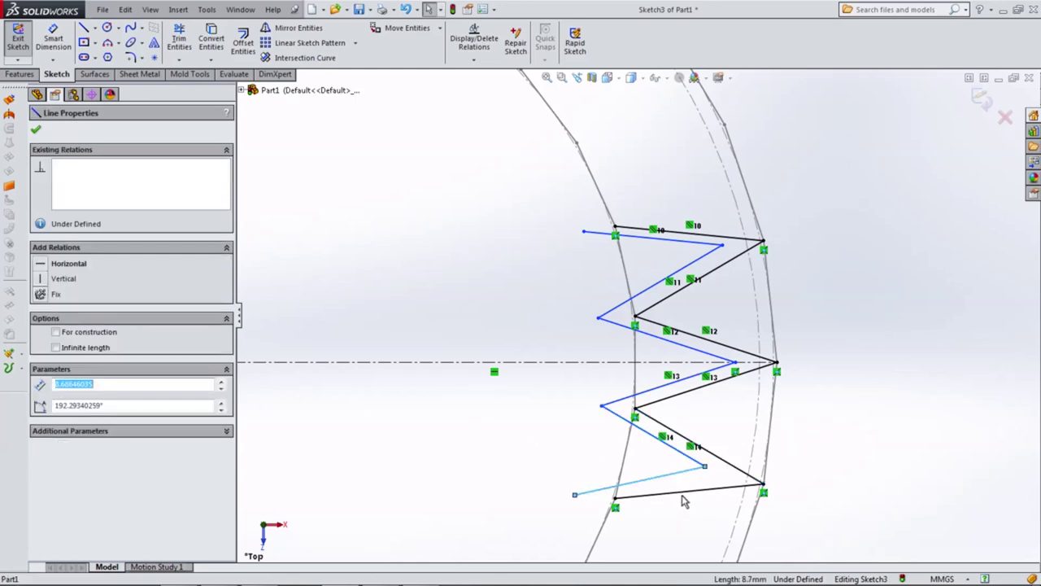
pyautogui.keyDown('ctrl'); pyautogui.click(678, 493); pyautogui.keyUp('ctrl')
pyautogui.click(62, 402)
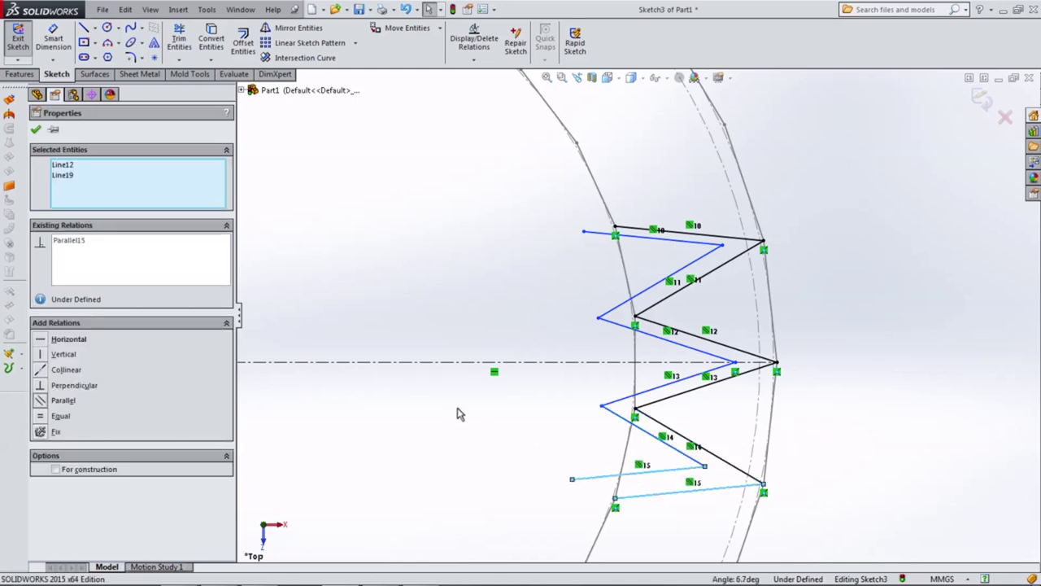
pyautogui.click(460, 414)
pyautogui.scroll(-1, 693, 335)
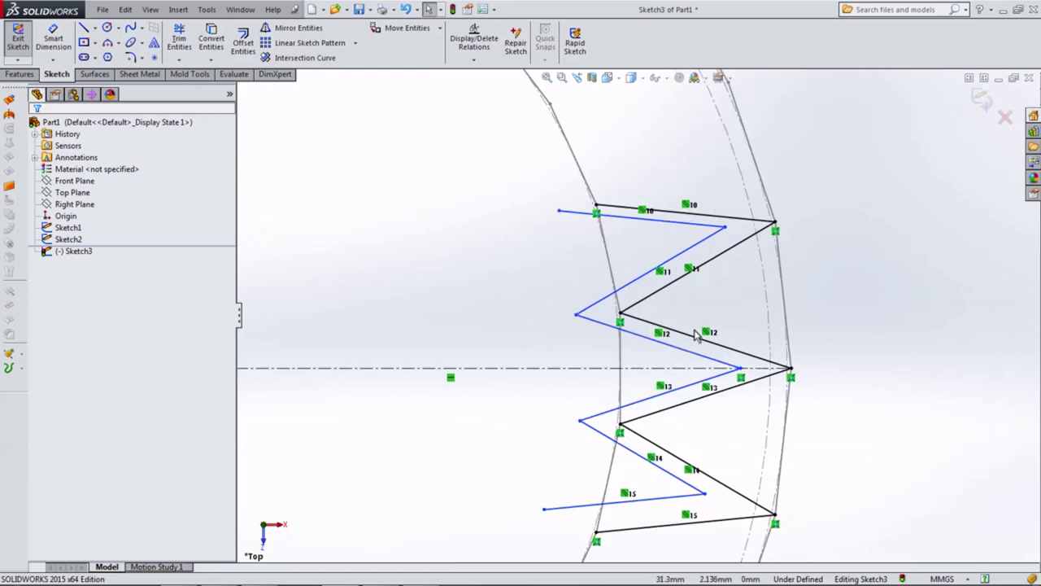
# Draw construction centerlines across the top pleat and the bottom pleat
pyautogui.click(95, 28)
pyautogui.click(113, 56)
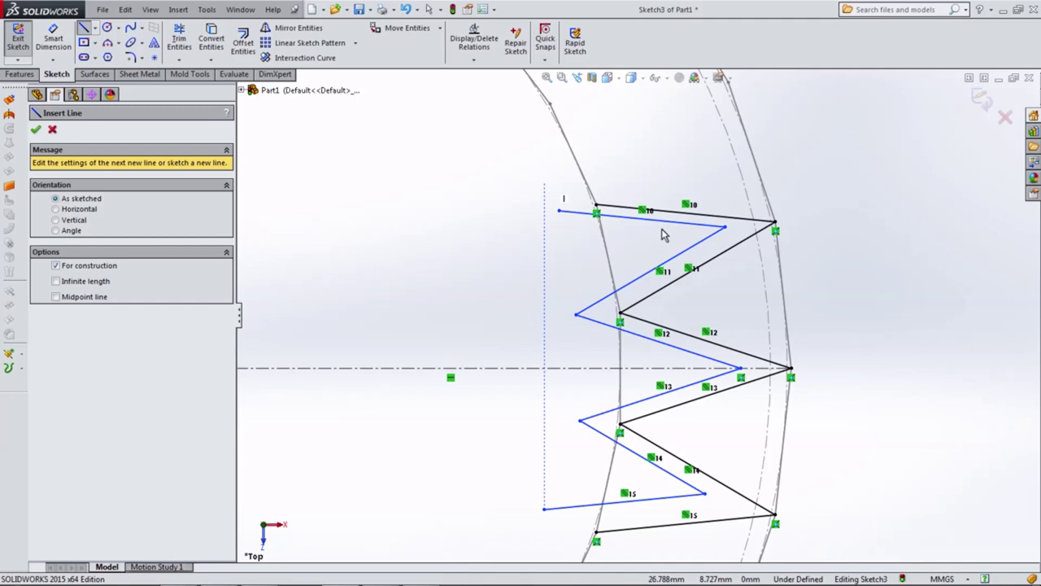
pyautogui.click(775, 223)
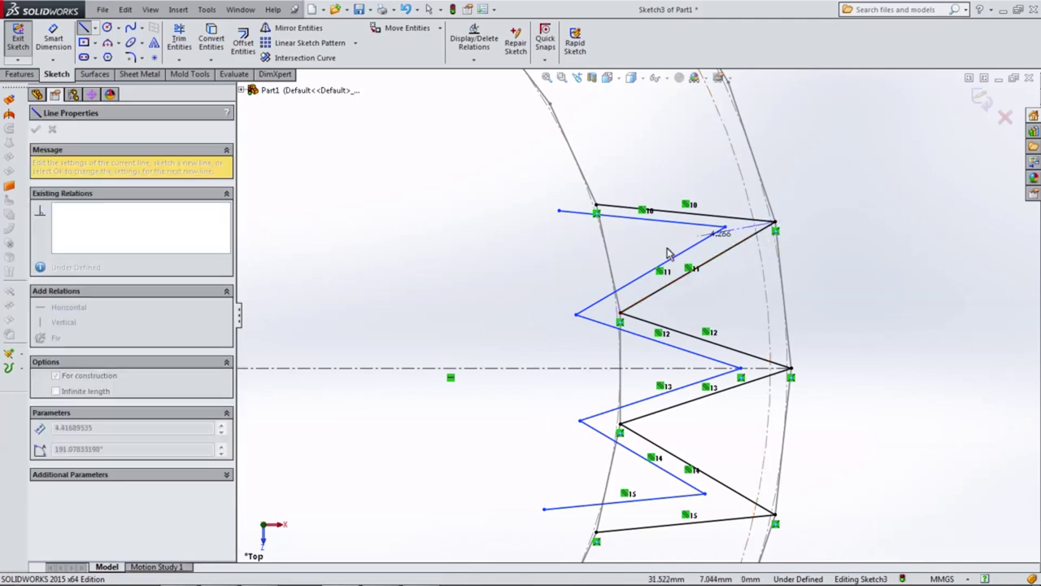
pyautogui.click(609, 259)
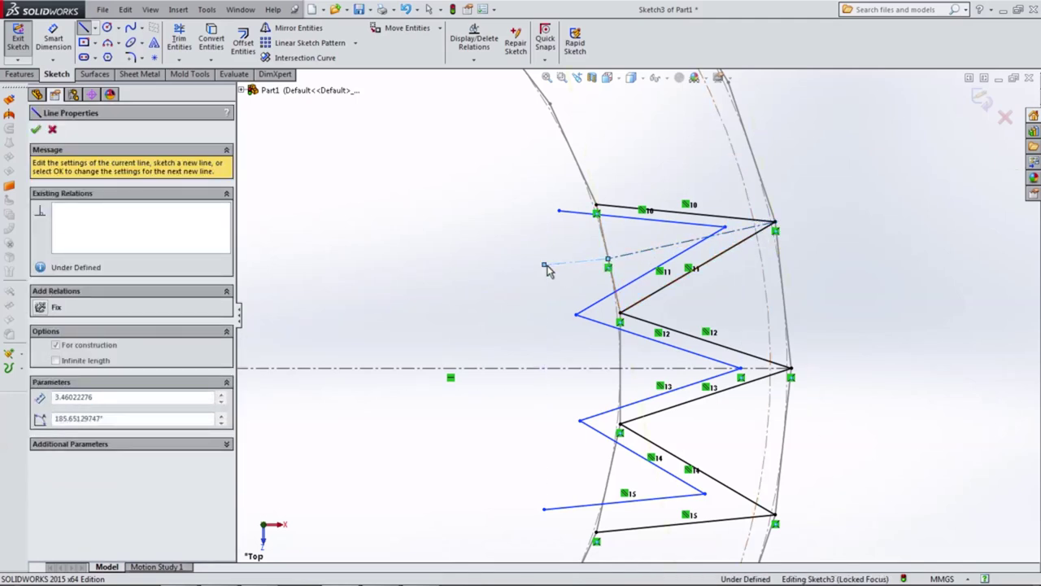
pyautogui.press('Escape')
pyautogui.scroll(1, 600, 379)
pyautogui.scroll(1, 642, 407)
pyautogui.scroll(-1, 675, 444)
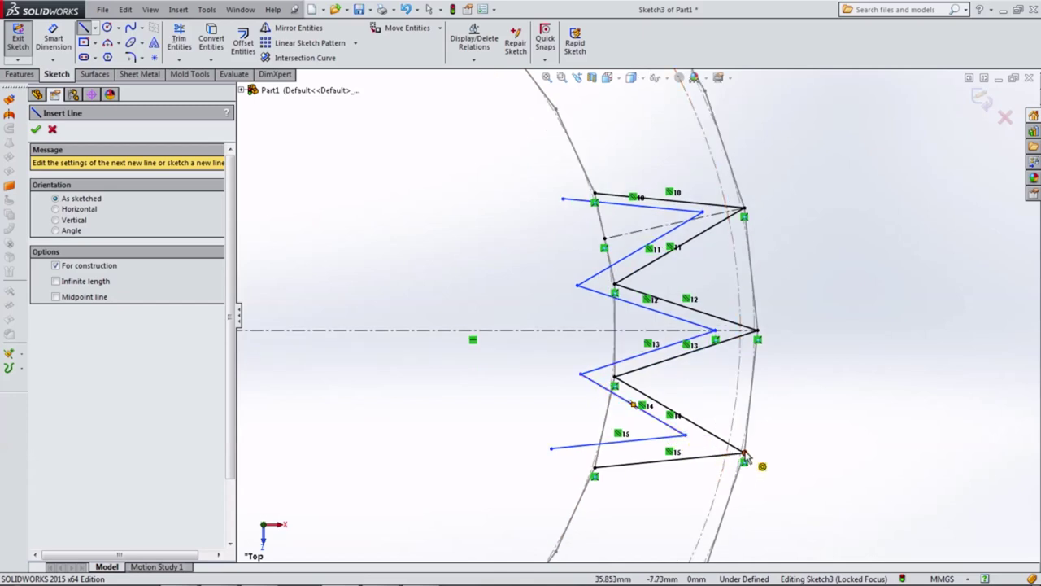
pyautogui.click(744, 451)
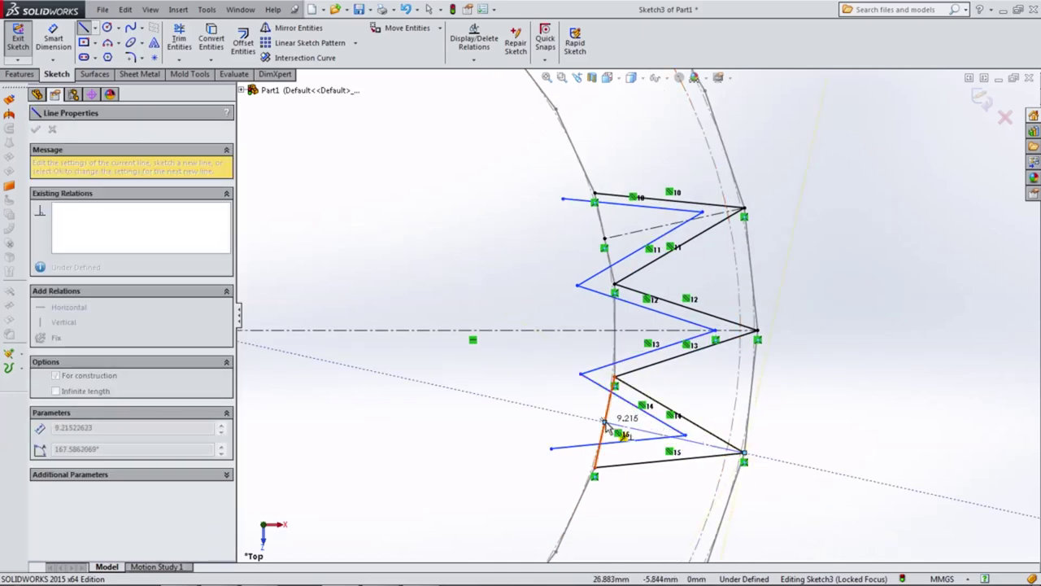
pyautogui.click(605, 422)
pyautogui.press('Escape')
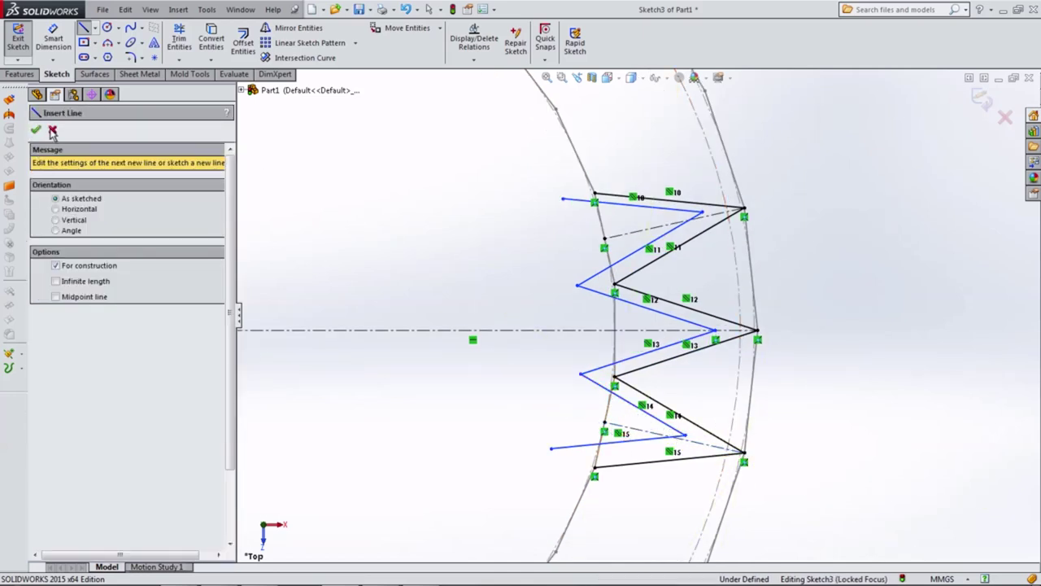
pyautogui.click(52, 132)
# Make the loose ends of both centerlines coincident with the adjacent zigzag lines
pyautogui.scroll(-1, 695, 224)
pyautogui.click(708, 218)
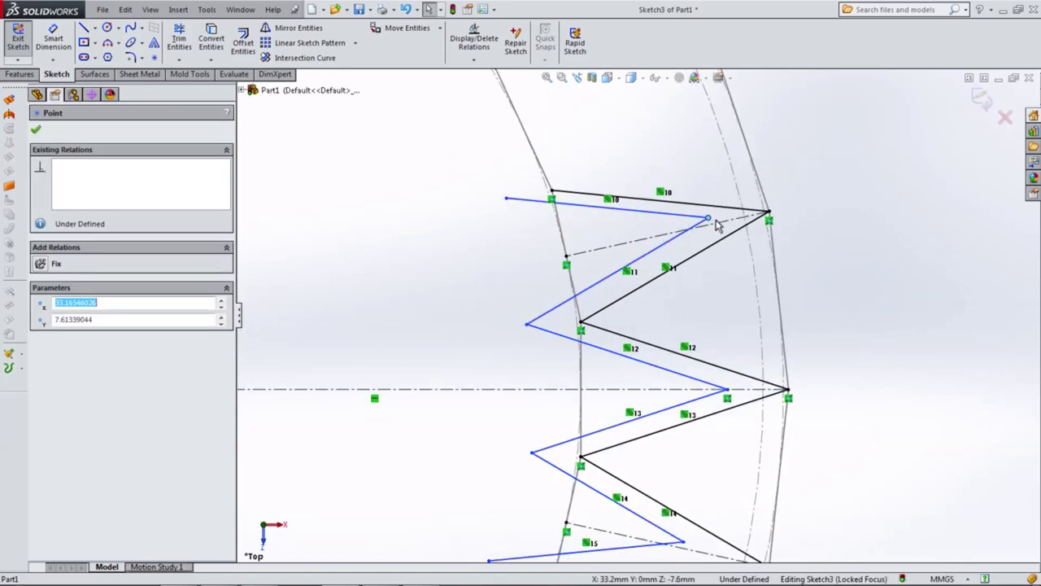
pyautogui.keyDown('ctrl'); pyautogui.click(718, 226); pyautogui.keyUp('ctrl')
pyautogui.click(69, 356)
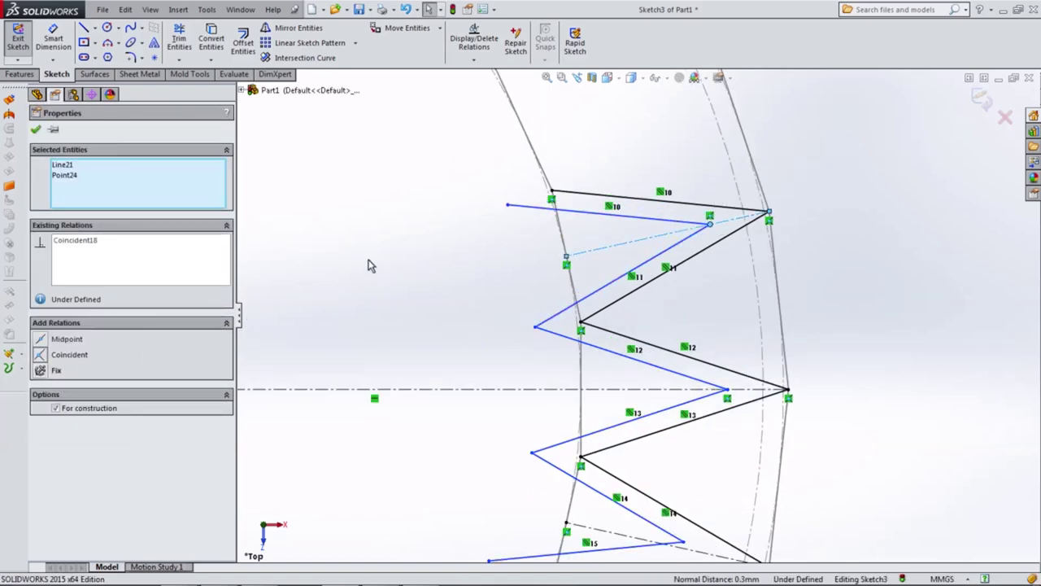
pyautogui.click(372, 266)
pyautogui.scroll(2, 537, 375)
pyautogui.click(669, 473)
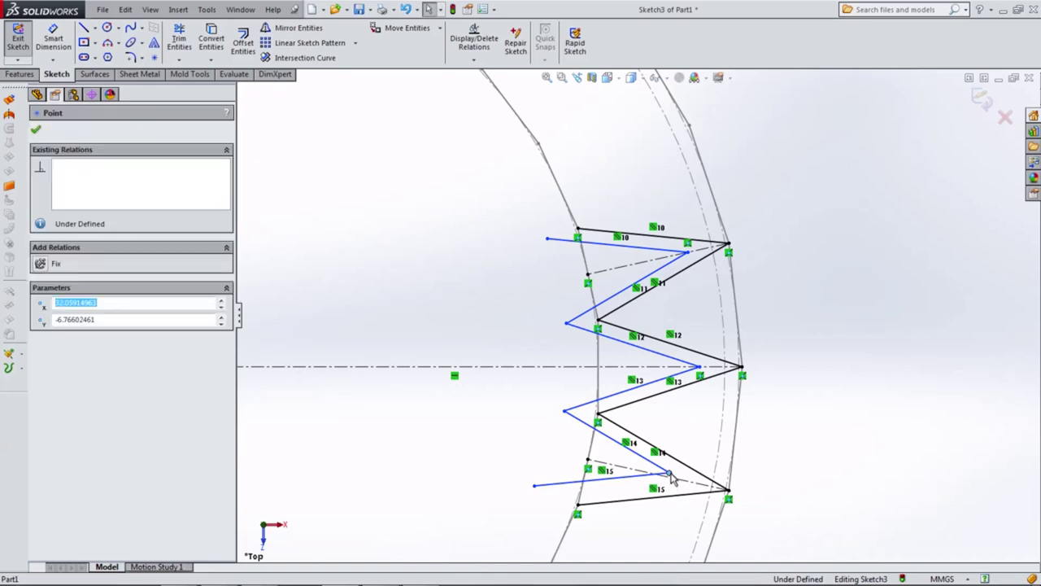
pyautogui.keyDown('ctrl'); pyautogui.click(683, 483); pyautogui.keyUp('ctrl')
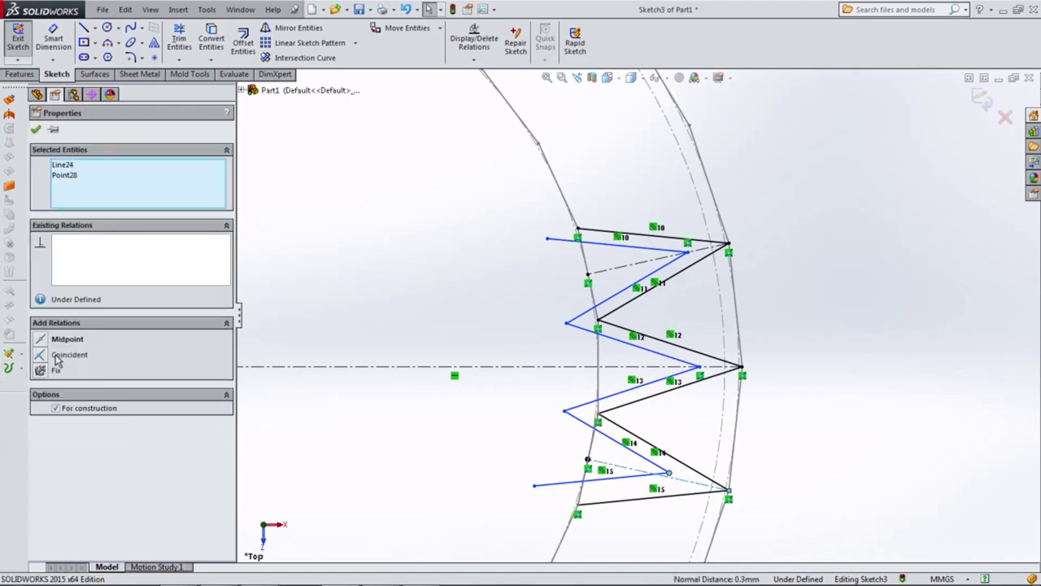
pyautogui.click(57, 360)
pyautogui.click(330, 265)
# Dimension the middle pleat's wall gap to 0.6 mm
pyautogui.press('d')
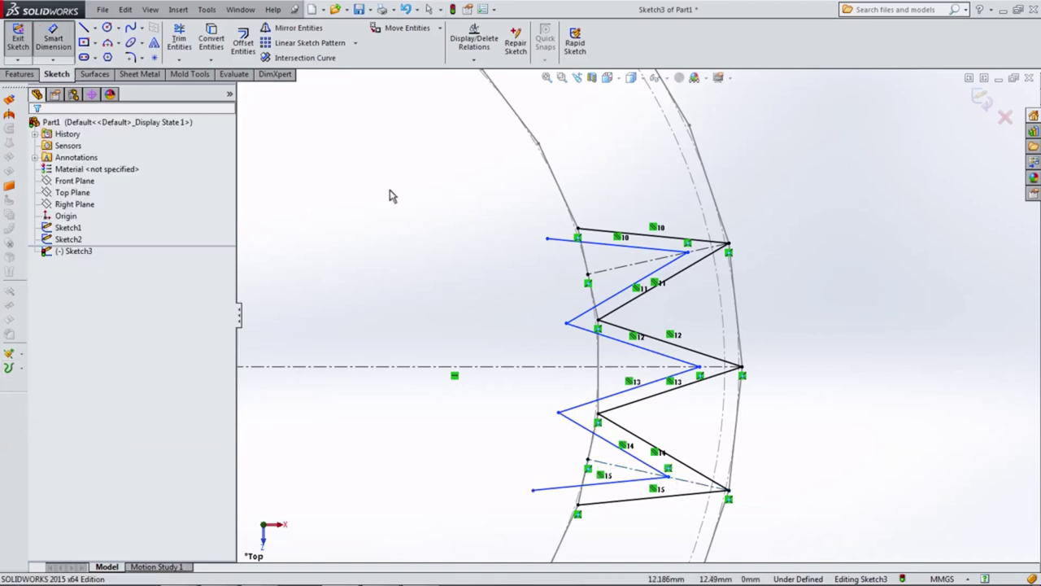
pyautogui.click(659, 341)
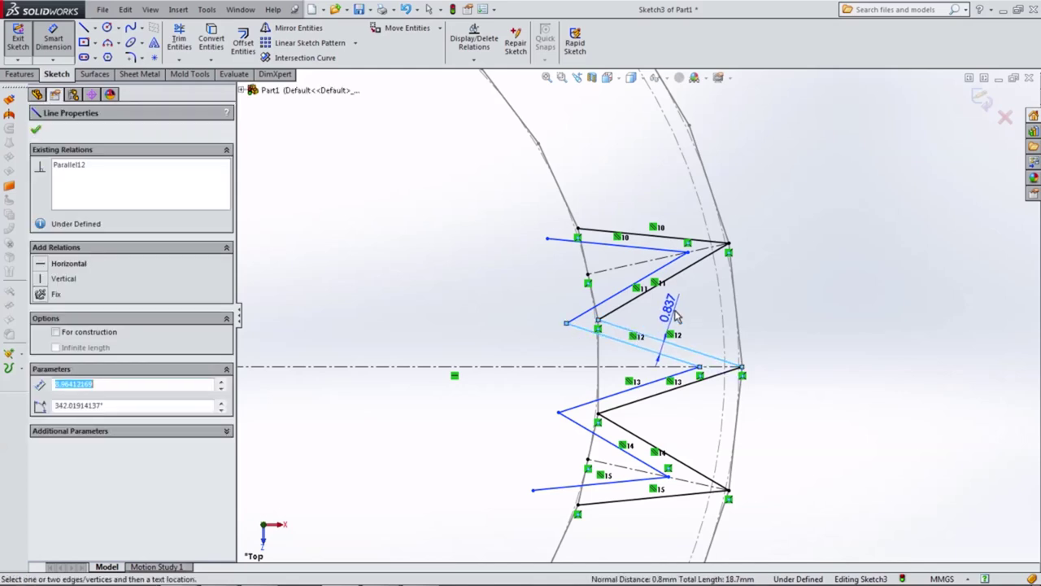
pyautogui.click(675, 315)
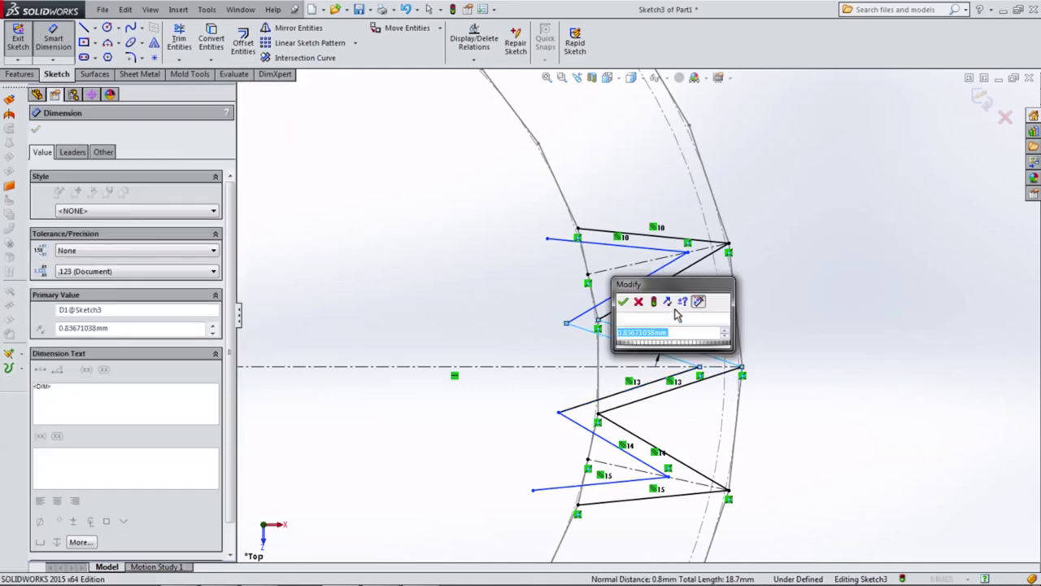
pyautogui.write('0.6')
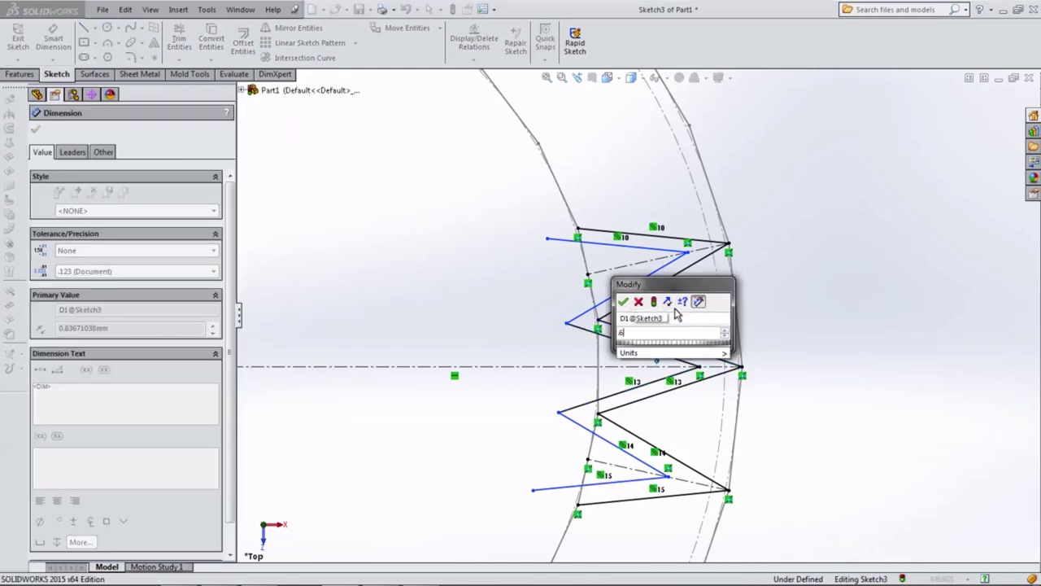
pyautogui.press('Return')
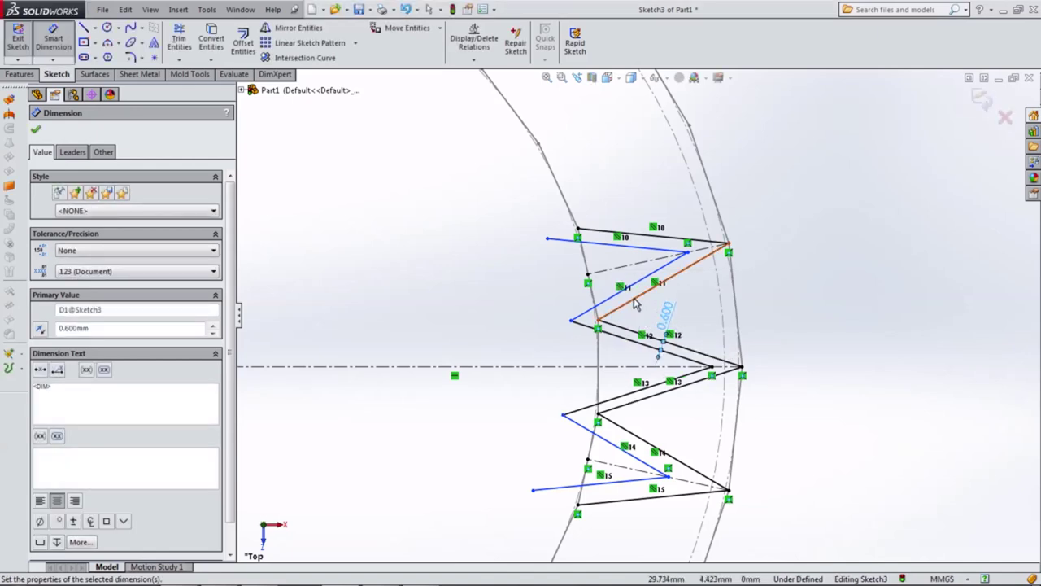
# Add 0.6 mm gap dimensions on the upper and lower pleats, then undo the extras
pyautogui.click(640, 286)
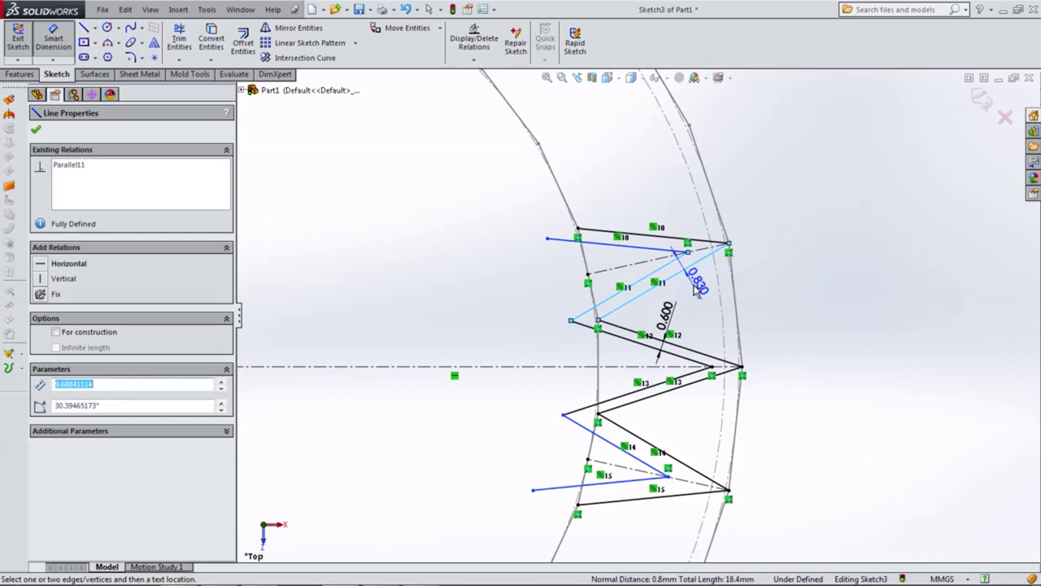
pyautogui.click(696, 291)
pyautogui.write('0.6')
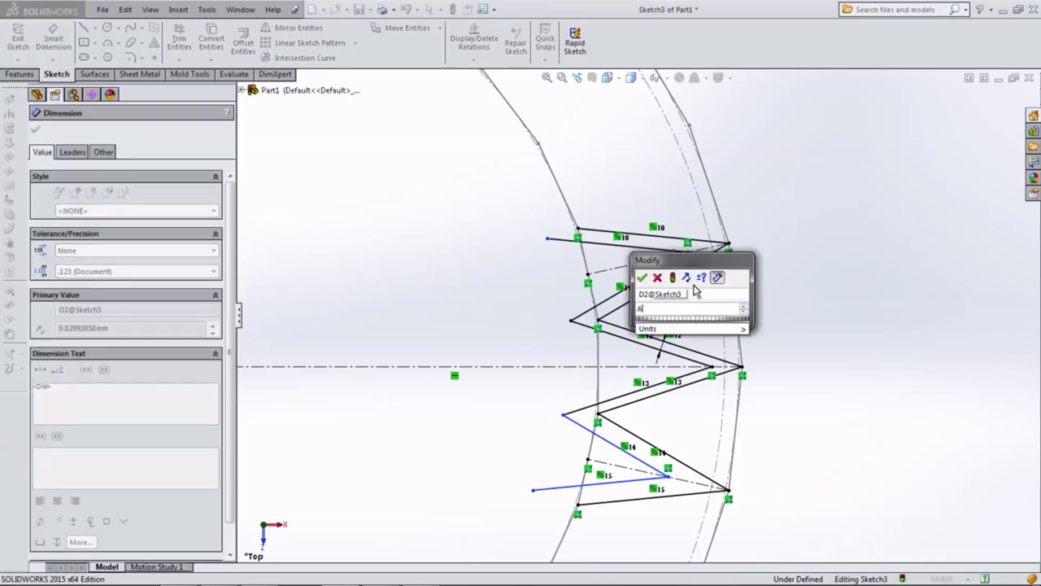
pyautogui.press('Return')
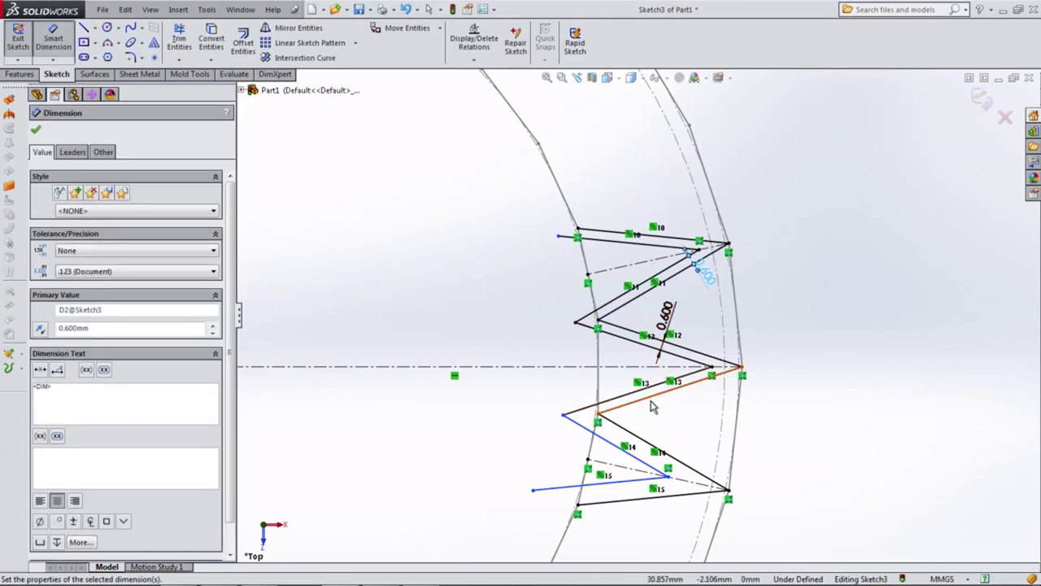
pyautogui.click(634, 447)
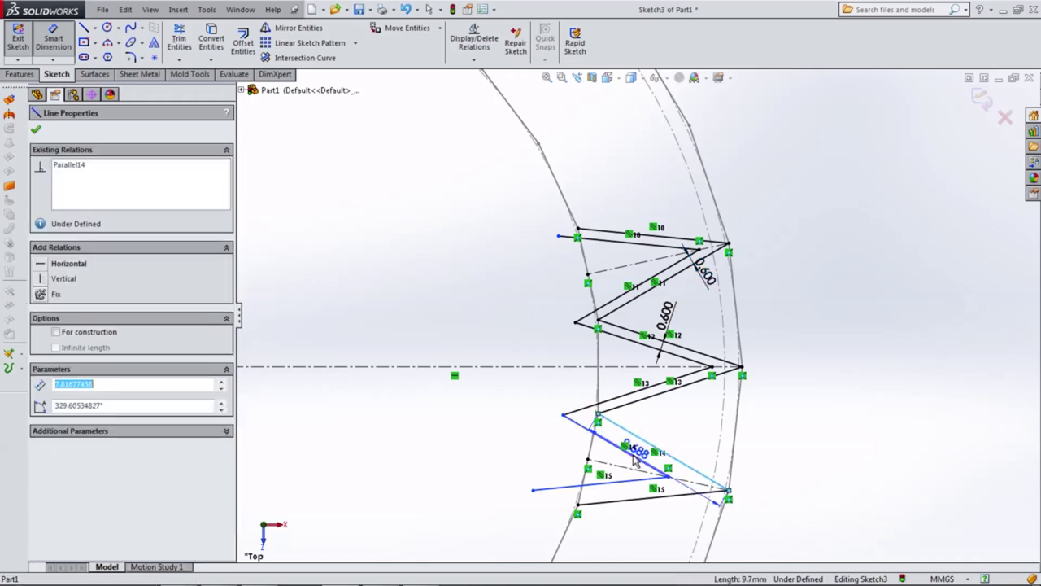
pyautogui.click(663, 428)
pyautogui.write('0.6')
pyautogui.press('Return')
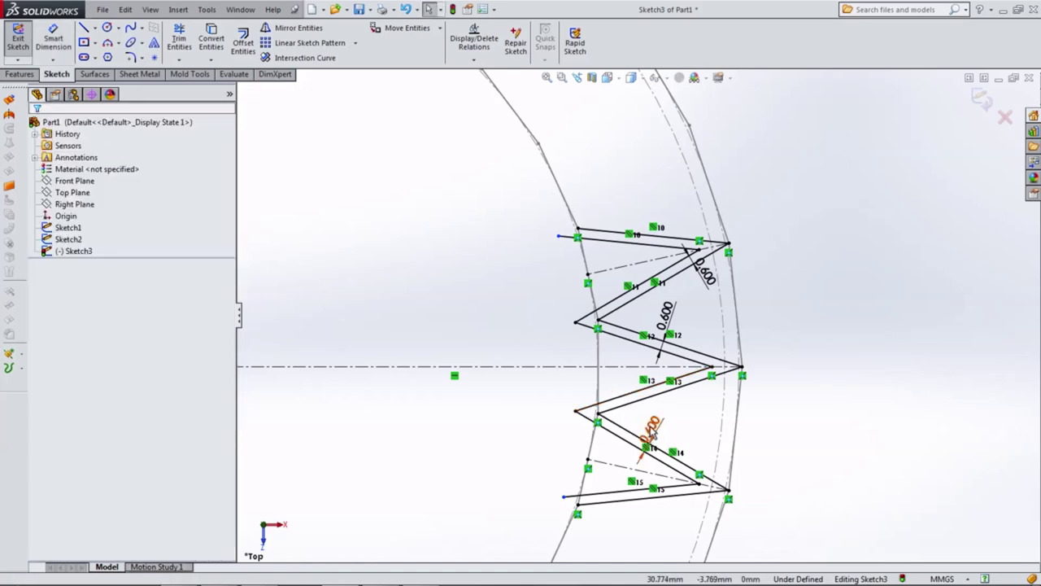
pyautogui.press('Escape')
pyautogui.hotkey('ctrl', 'z')
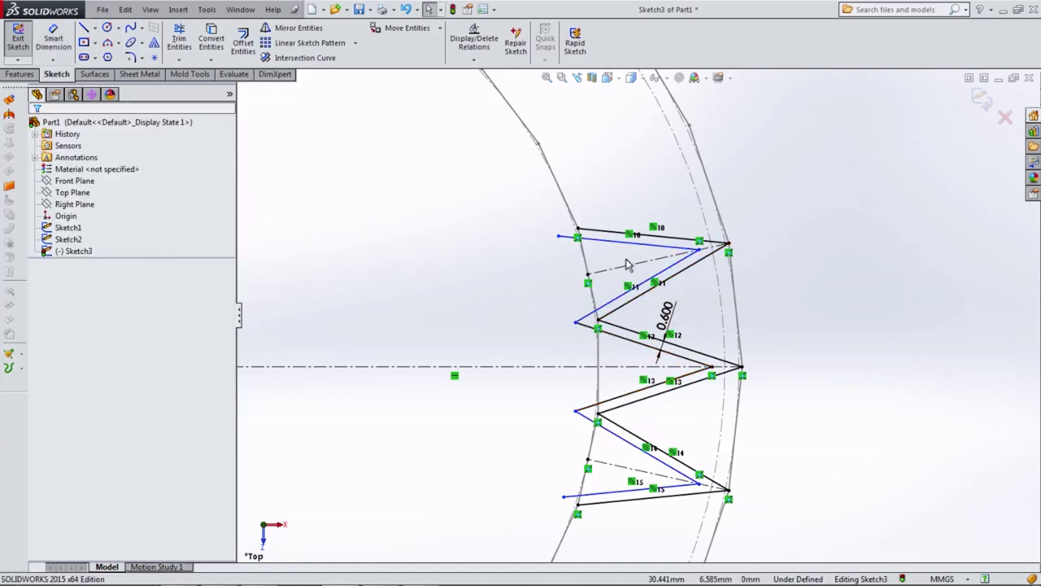
# Draw two construction centerlines from the outer rim to the upper and lower inner pleat tips
pyautogui.click(95, 28)
pyautogui.click(106, 51)
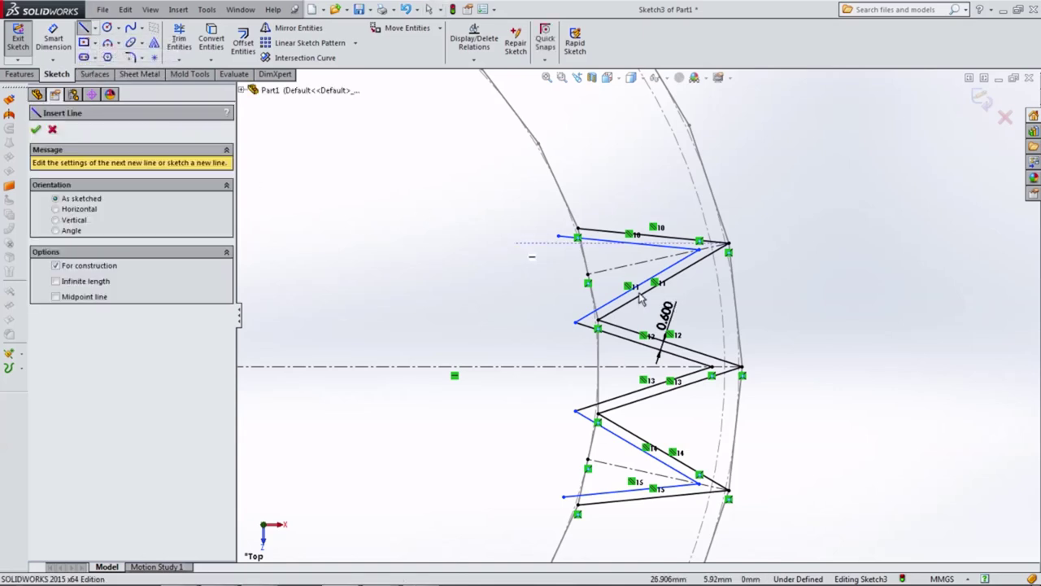
pyautogui.click(735, 306)
pyautogui.click(576, 323)
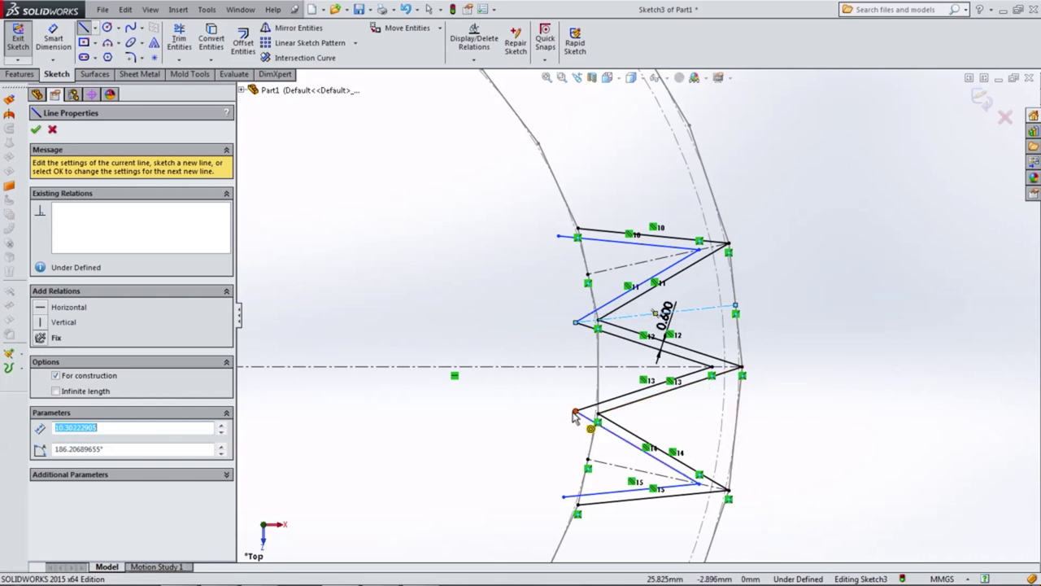
pyautogui.click(575, 412)
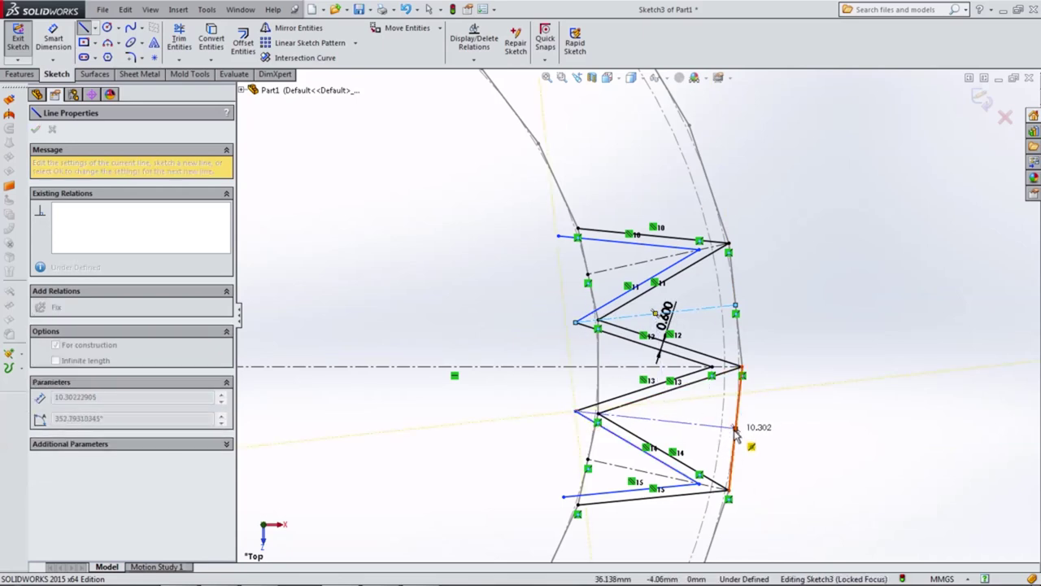
pyautogui.click(734, 427)
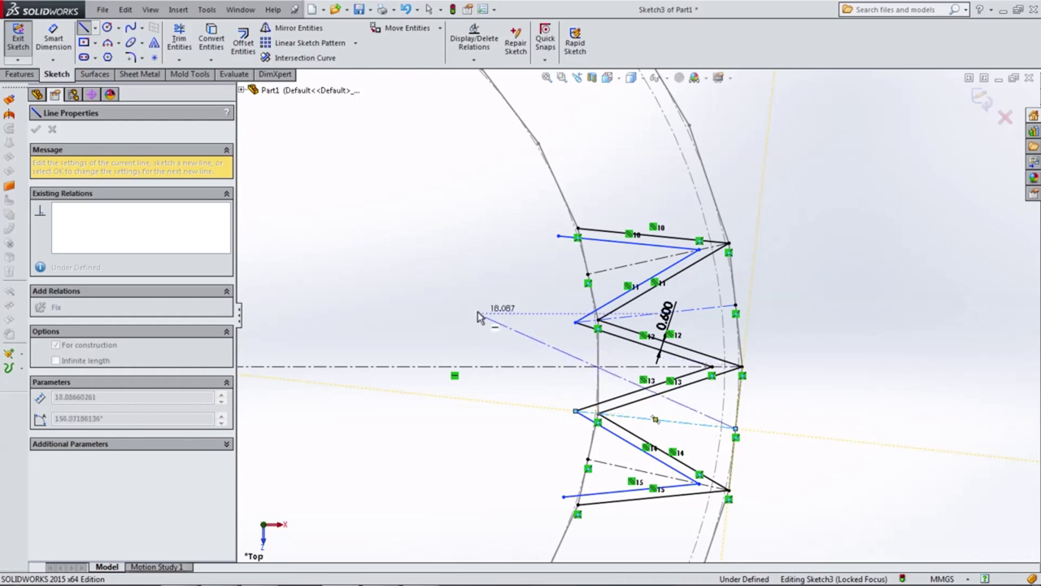
pyautogui.press('Escape')
pyautogui.click(52, 129)
# Make both centerlines' inner endpoints coincident with their adjacent pleat lines
pyautogui.scroll(-2, 591, 331)
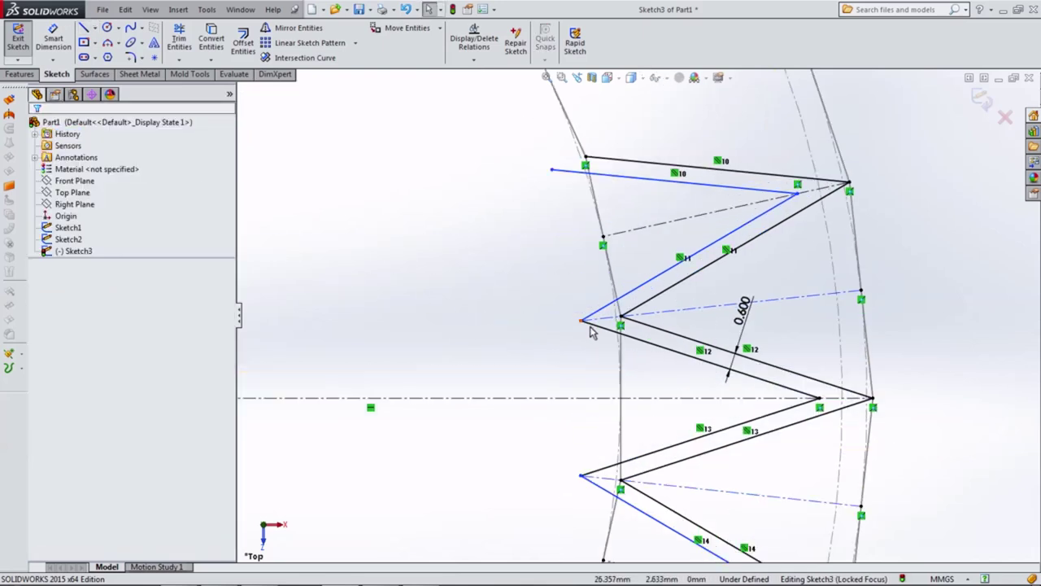
pyautogui.click(623, 318)
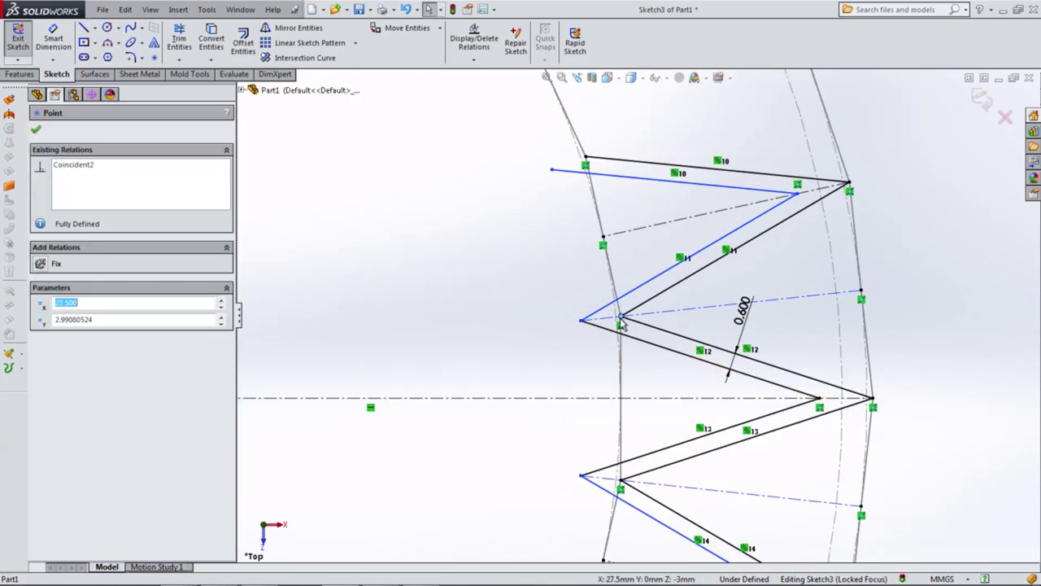
pyautogui.keyDown('ctrl'); pyautogui.click(664, 315); pyautogui.keyUp('ctrl')
pyautogui.click(69, 358)
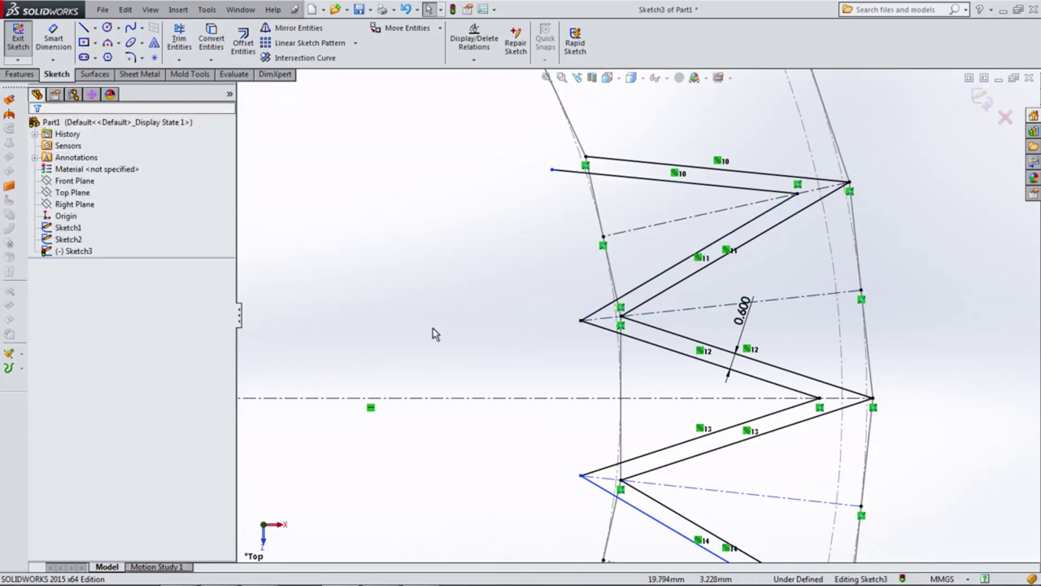
pyautogui.click(432, 332)
pyautogui.scroll(1, 622, 458)
pyautogui.click(623, 455)
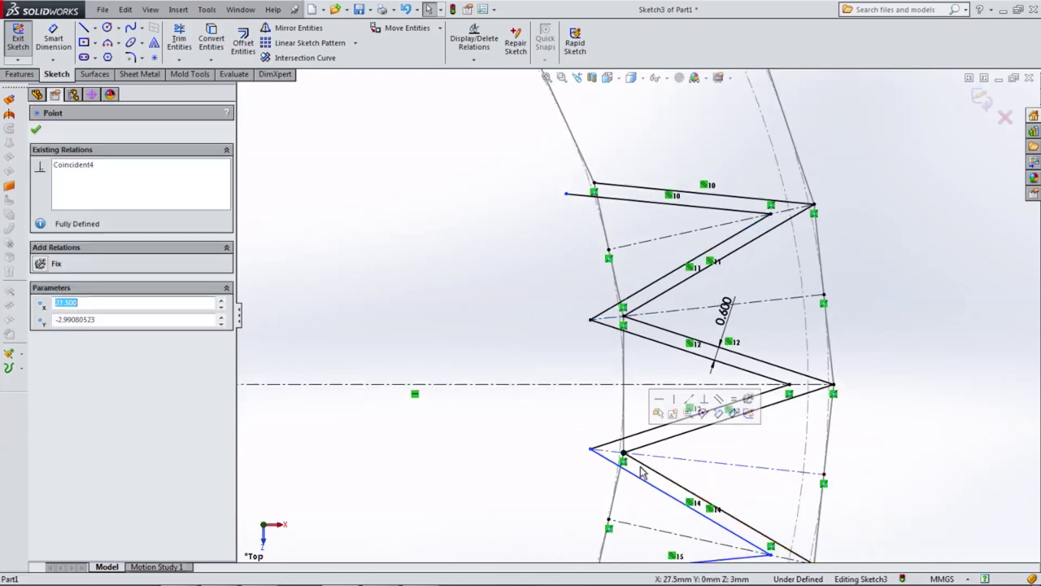
pyautogui.keyDown('ctrl'); pyautogui.click(673, 460); pyautogui.keyUp('ctrl')
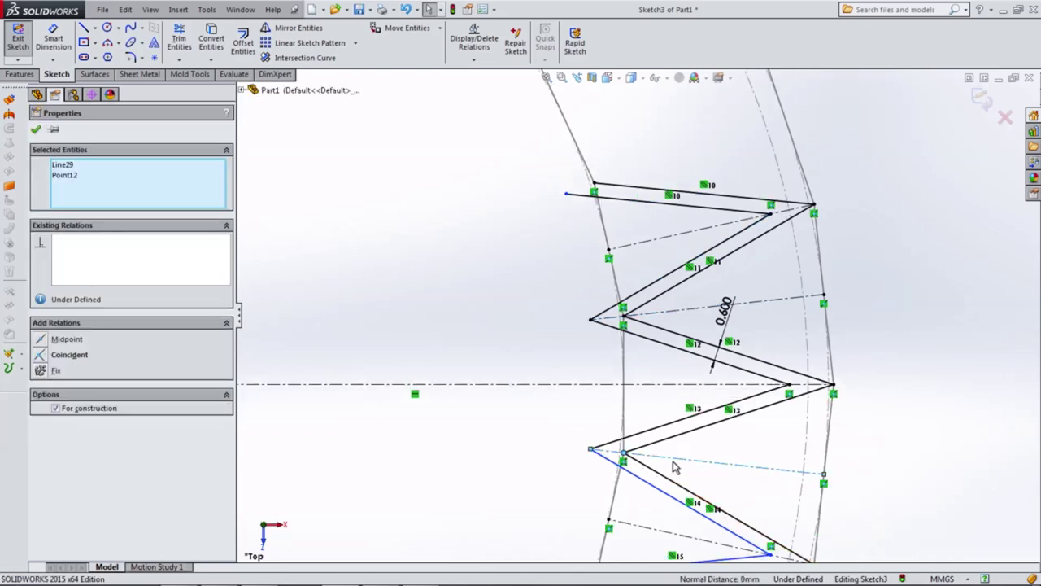
pyautogui.click(66, 358)
pyautogui.click(360, 221)
pyautogui.scroll(1, 467, 284)
# Change the 0.600 pleat gap dimension to 0.8 mm and exit Sketch3
pyautogui.scroll(-1, 699, 313)
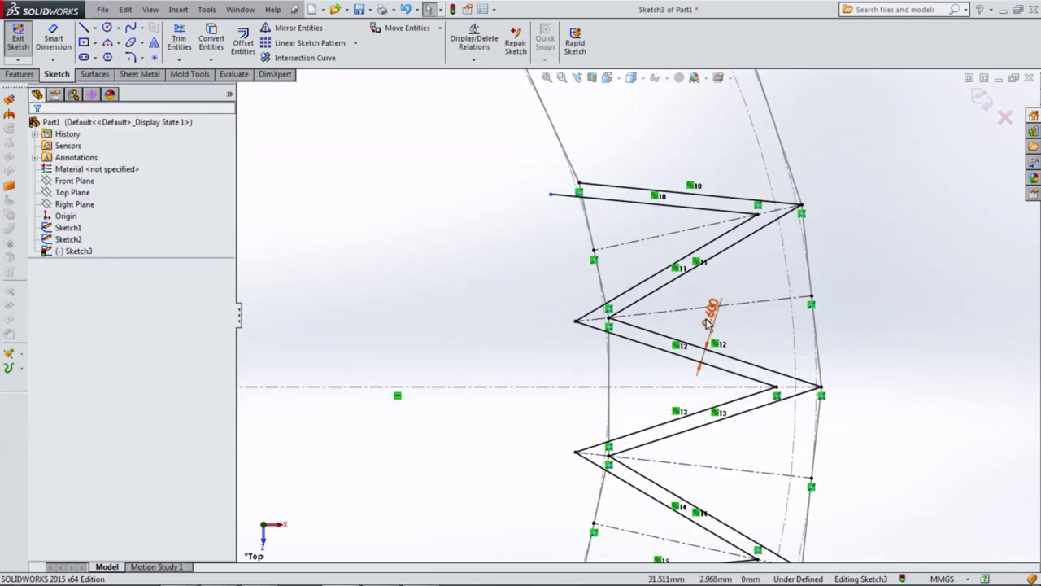
pyautogui.doubleClick(707, 321)
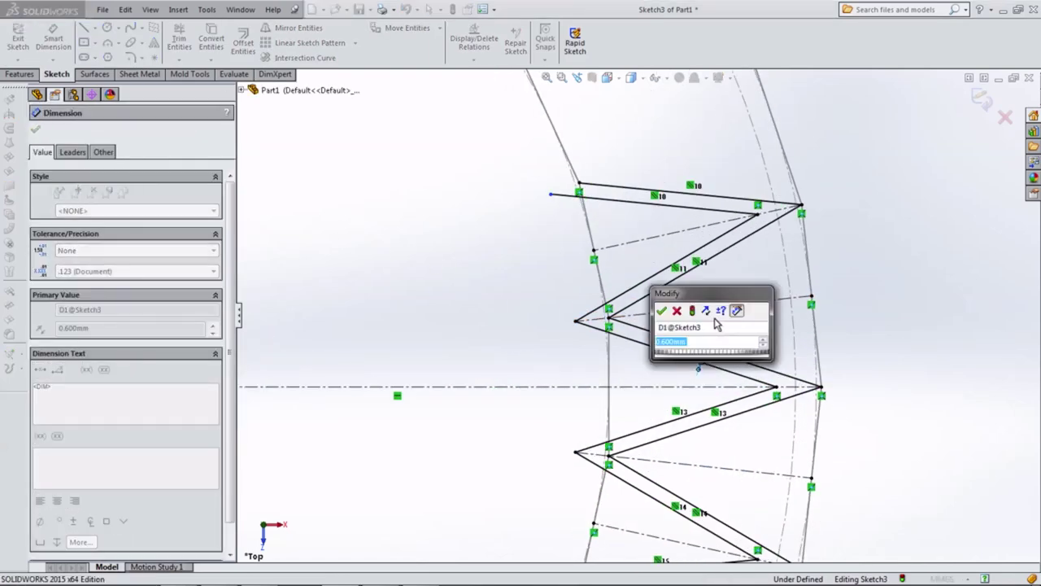
pyautogui.write('0.8')
pyautogui.press('Return')
pyautogui.scroll(2, 631, 354)
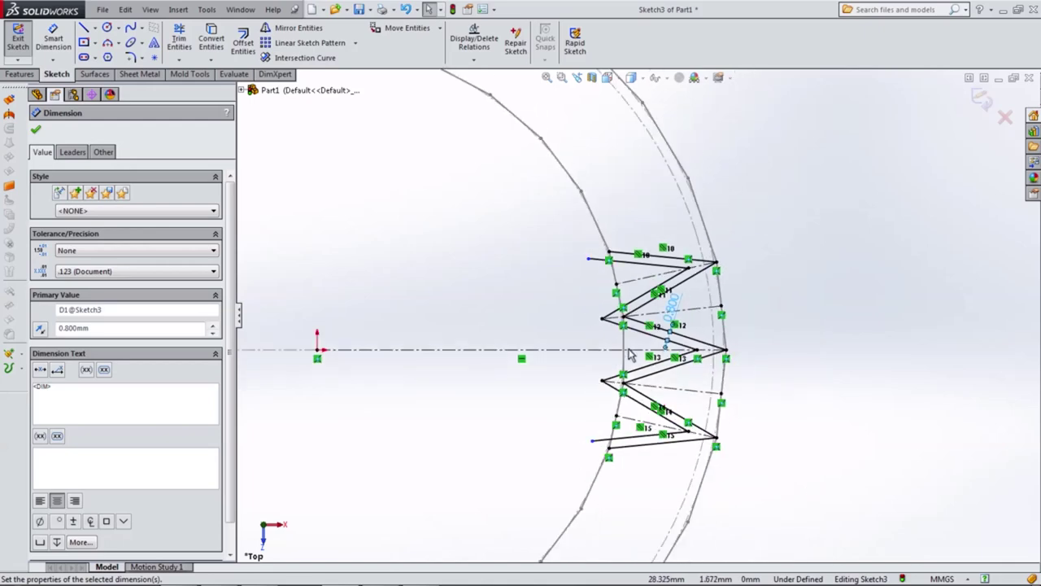
pyautogui.scroll(-1, 635, 353)
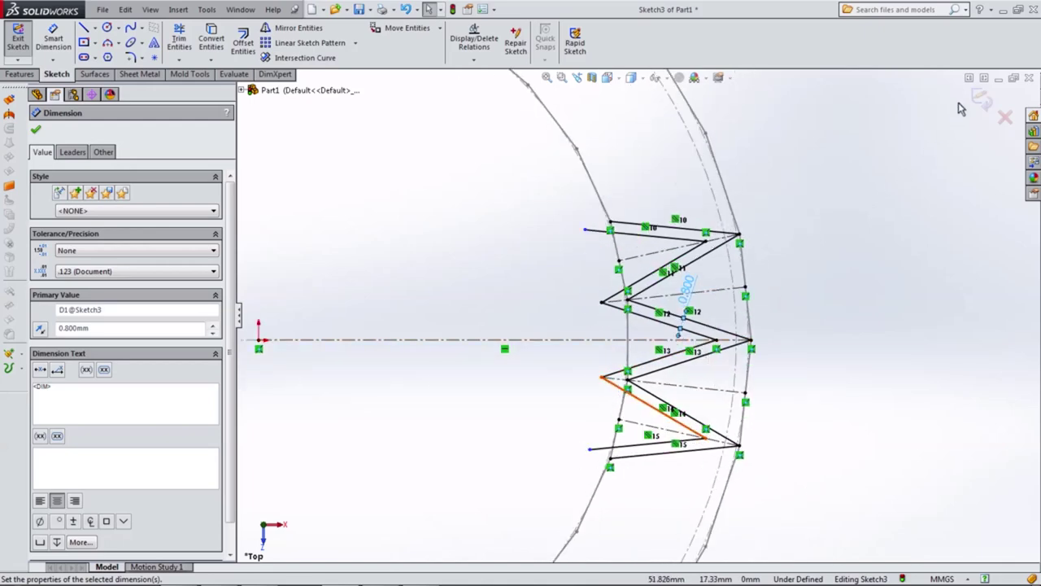
pyautogui.click(980, 98)
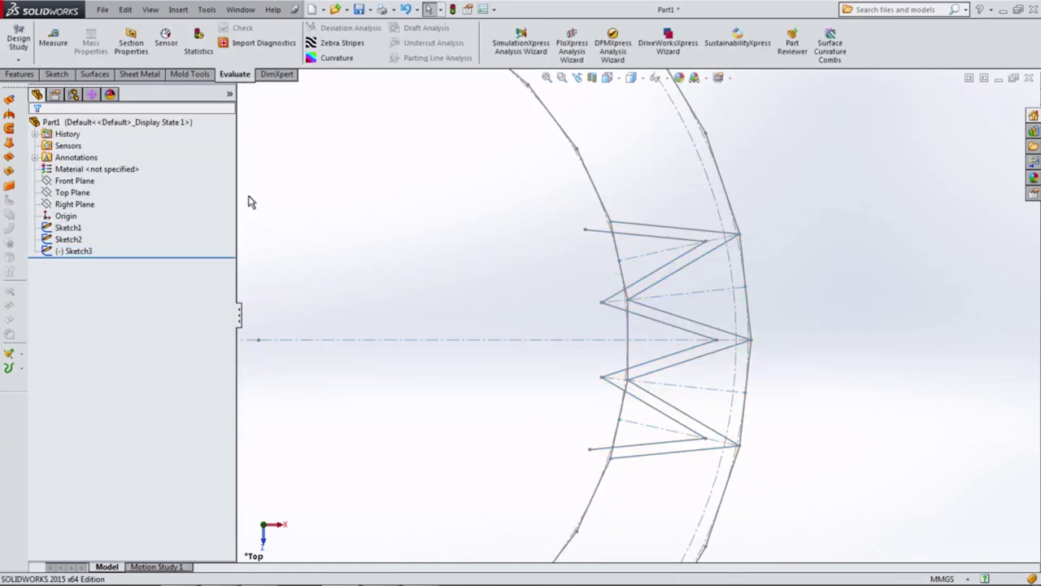
# Open a new sketch on the Top Plane
pyautogui.click(72, 192)
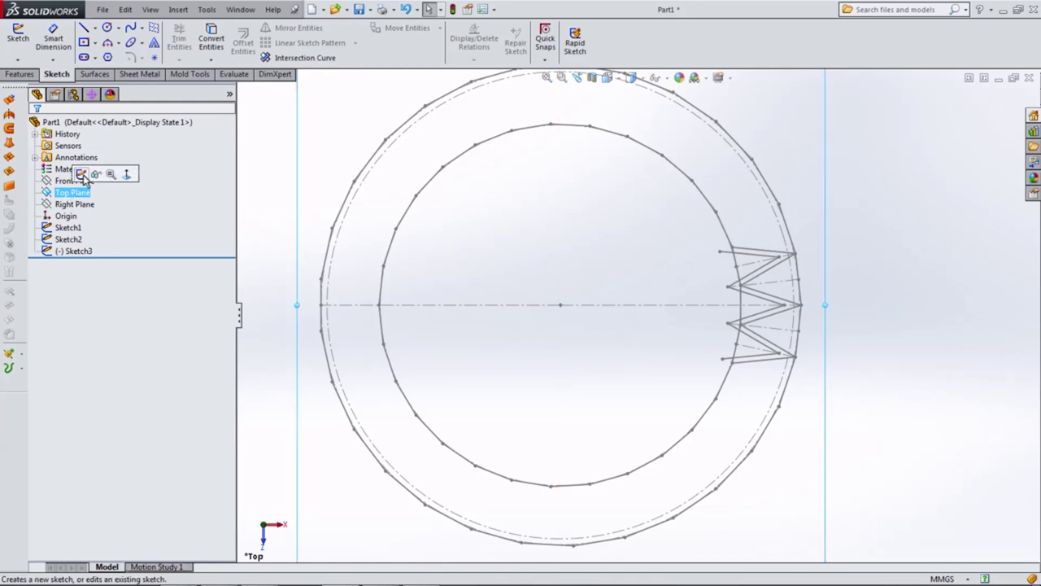
pyautogui.click(82, 174)
pyautogui.scroll(-3, 757, 316)
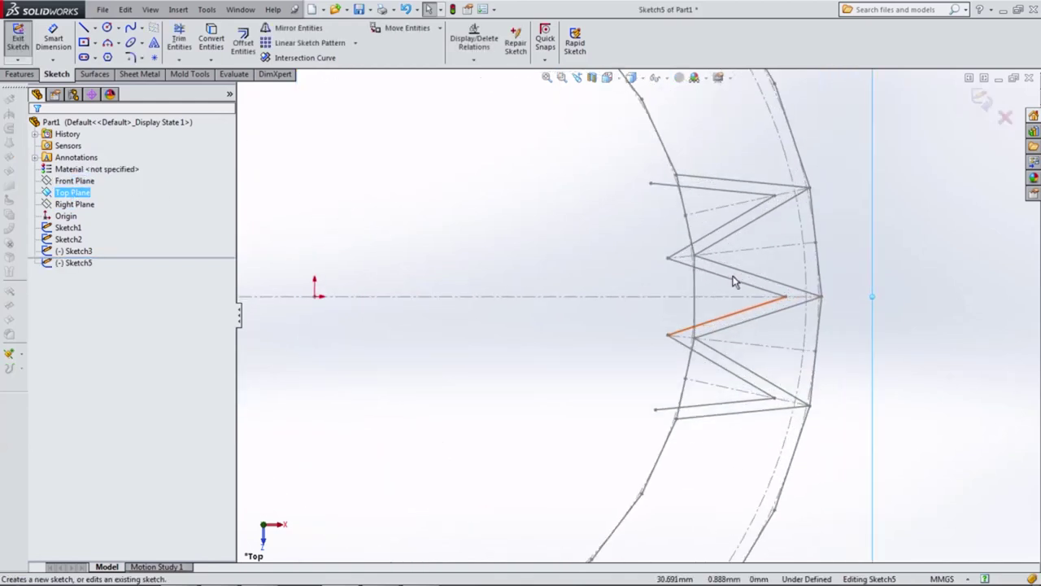
pyautogui.click(728, 223)
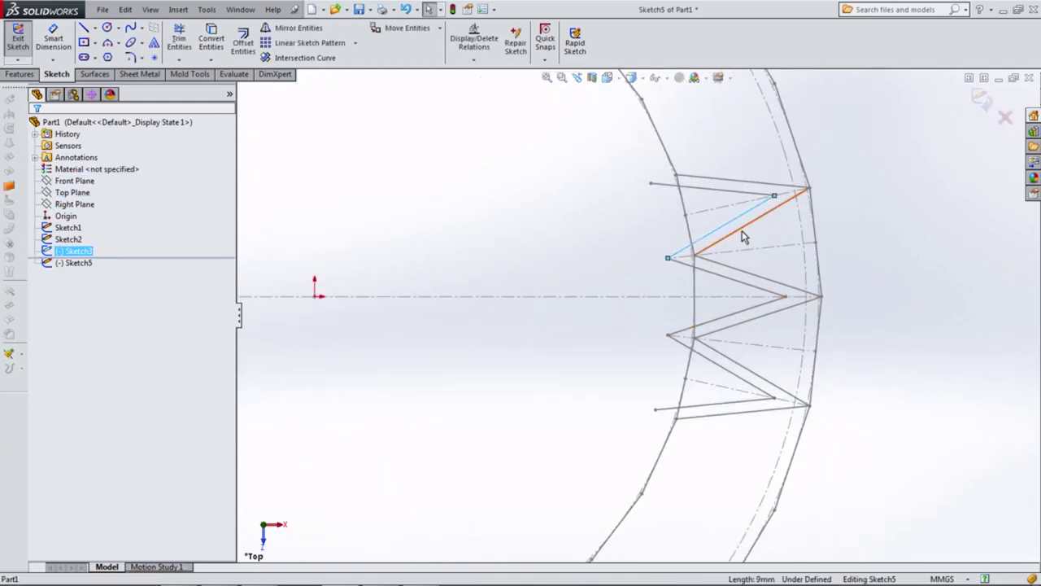
pyautogui.click(672, 230)
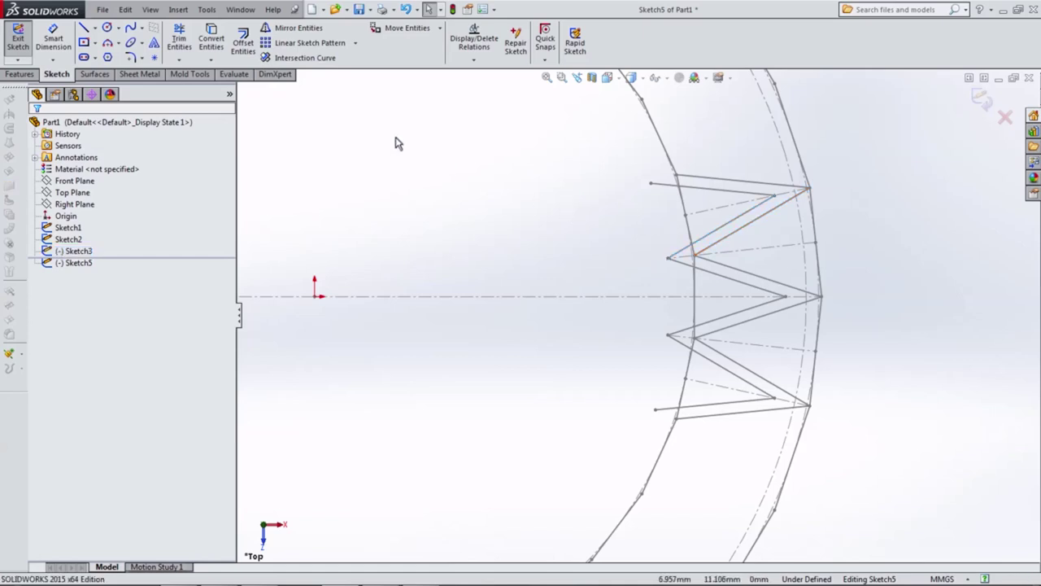
# Convert the six central zigzag pleat lines of Sketch3 into Sketch5 with Convert Entities
pyautogui.click(213, 44)
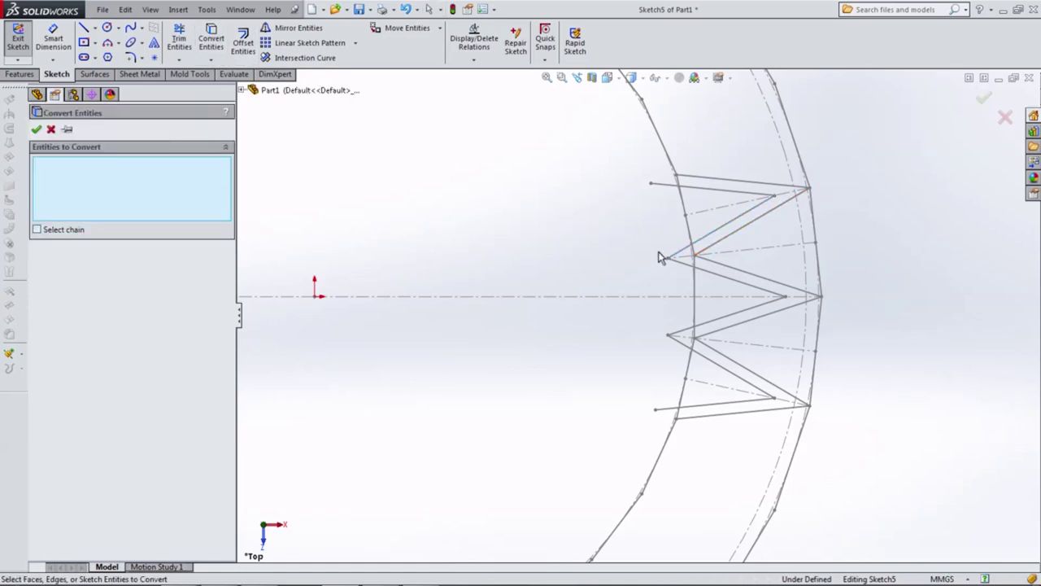
pyautogui.click(729, 221)
pyautogui.click(741, 229)
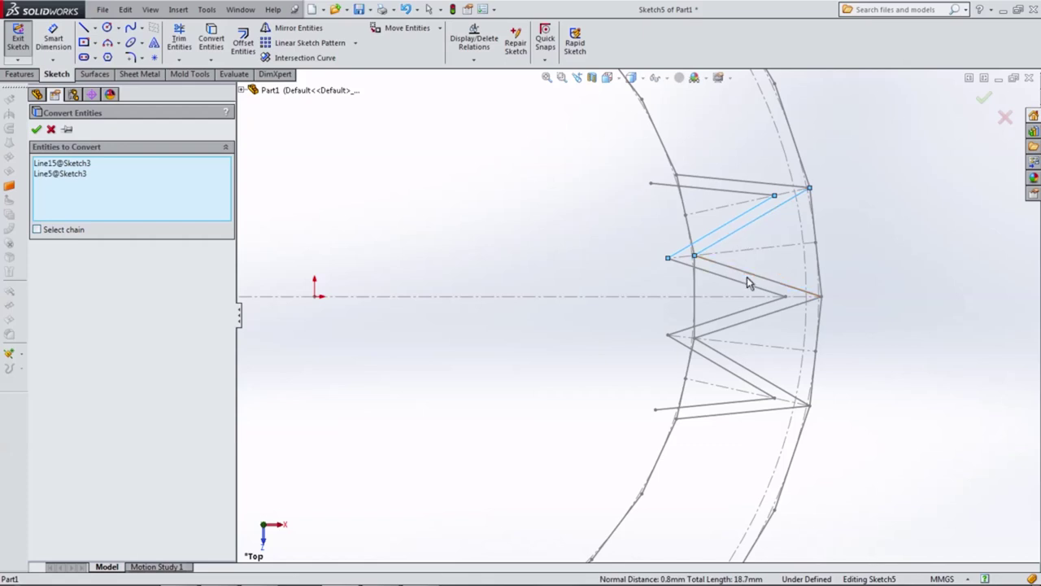
pyautogui.click(748, 281)
pyautogui.click(736, 280)
pyautogui.click(741, 312)
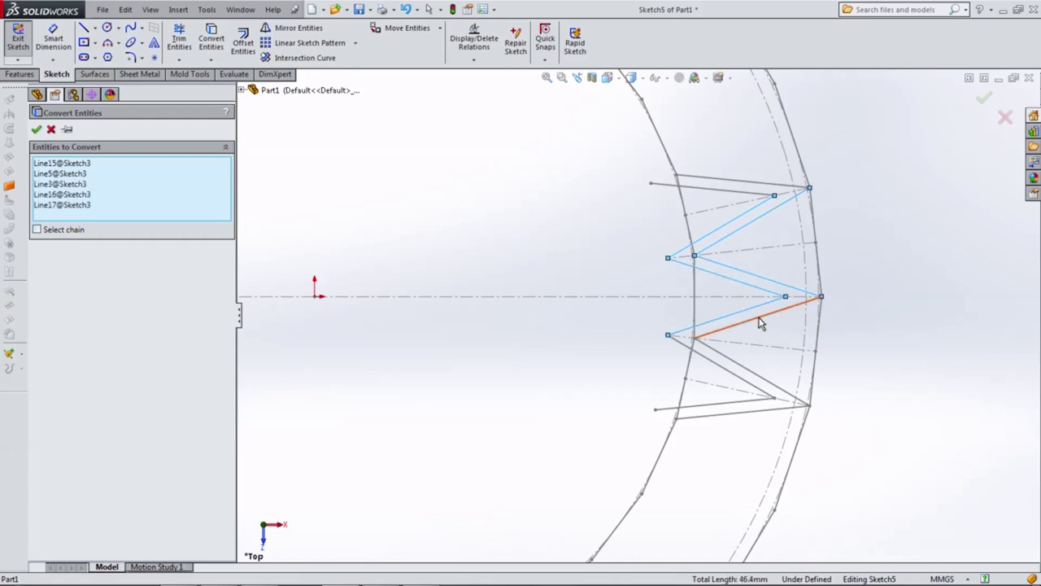
pyautogui.click(760, 323)
pyautogui.click(740, 371)
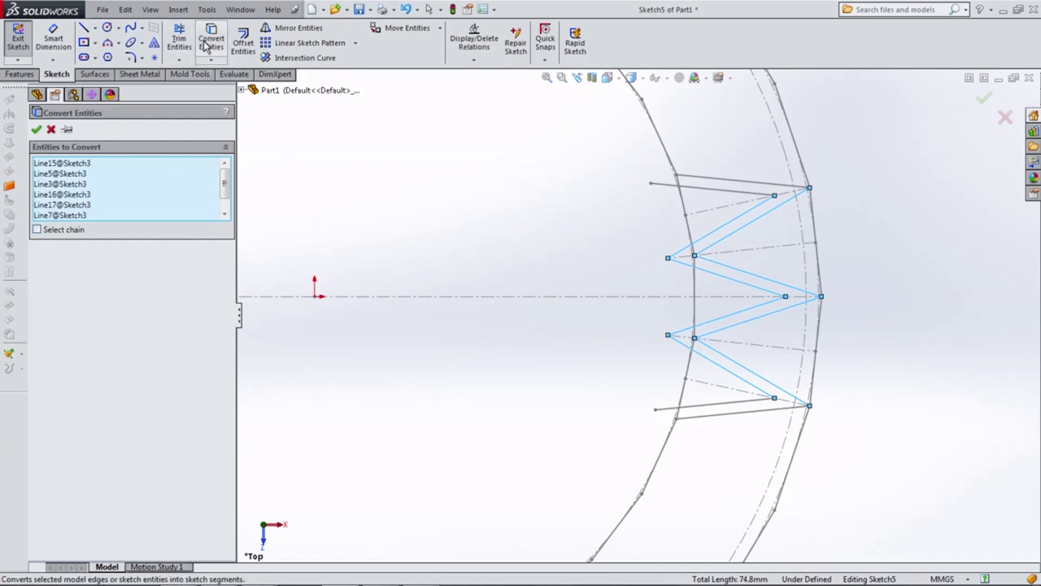
pyautogui.click(35, 130)
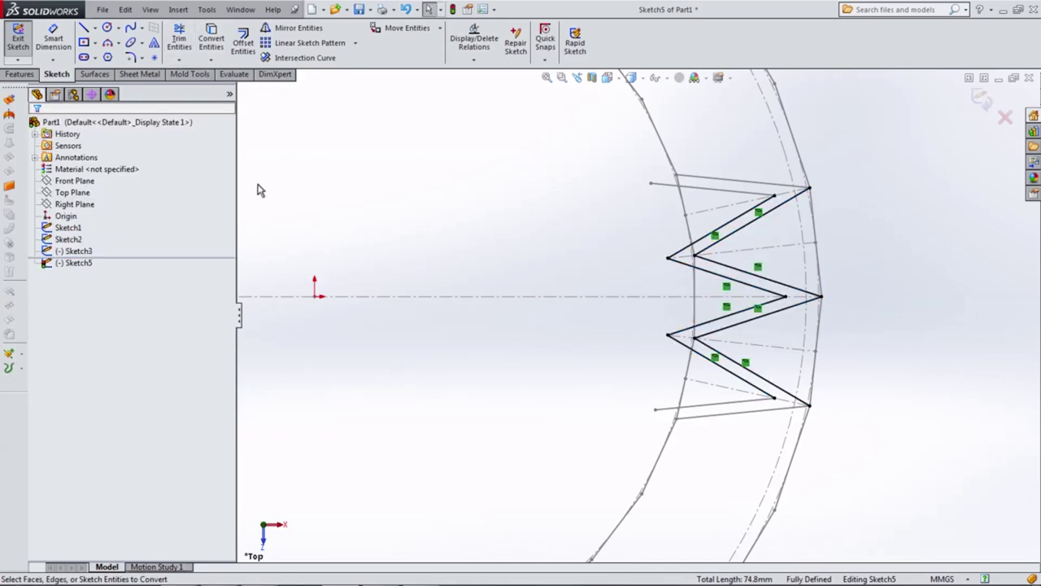
pyautogui.click(130, 57)
# Fillet the upper, middle and lower bends of one pleat line at 0.5 mm
pyautogui.scroll(-2, 699, 289)
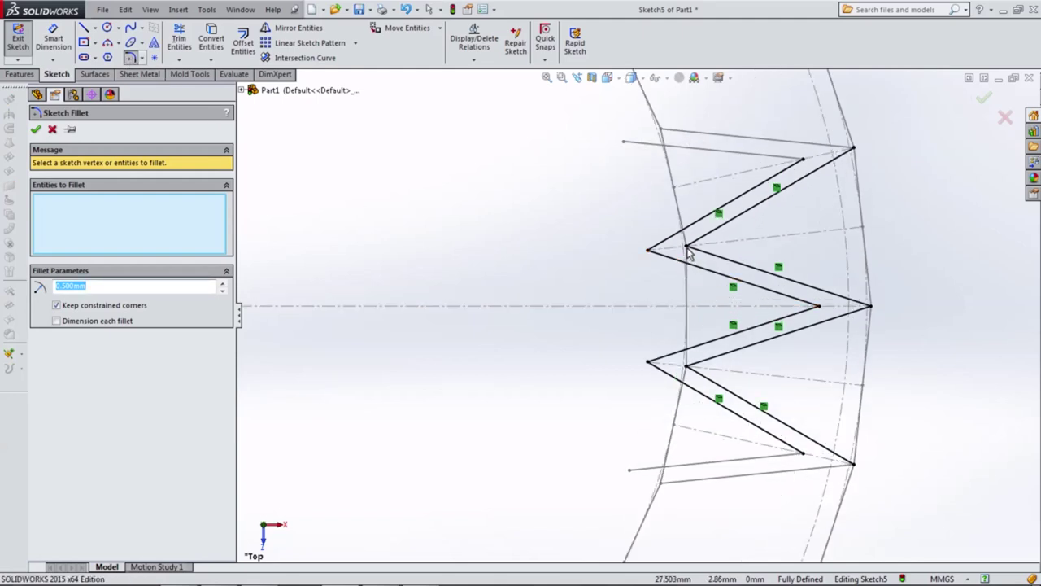
pyautogui.click(688, 254)
pyautogui.click(818, 308)
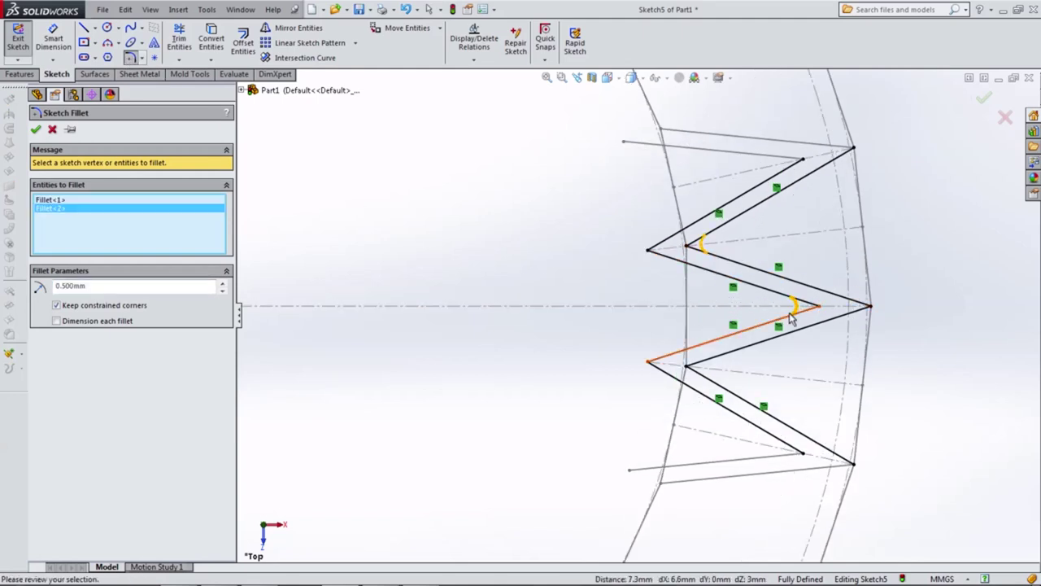
pyautogui.click(688, 369)
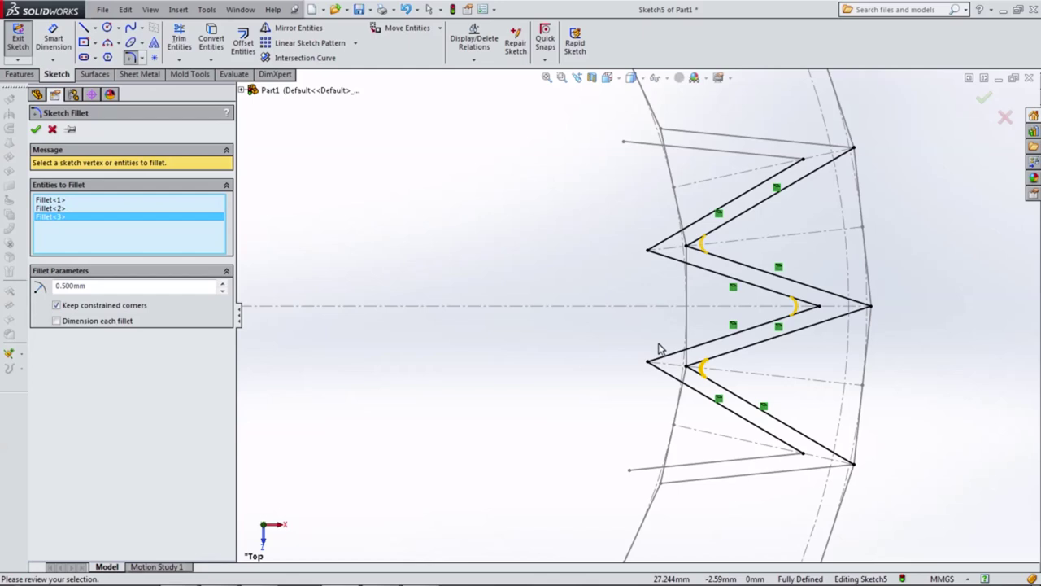
pyautogui.click(36, 130)
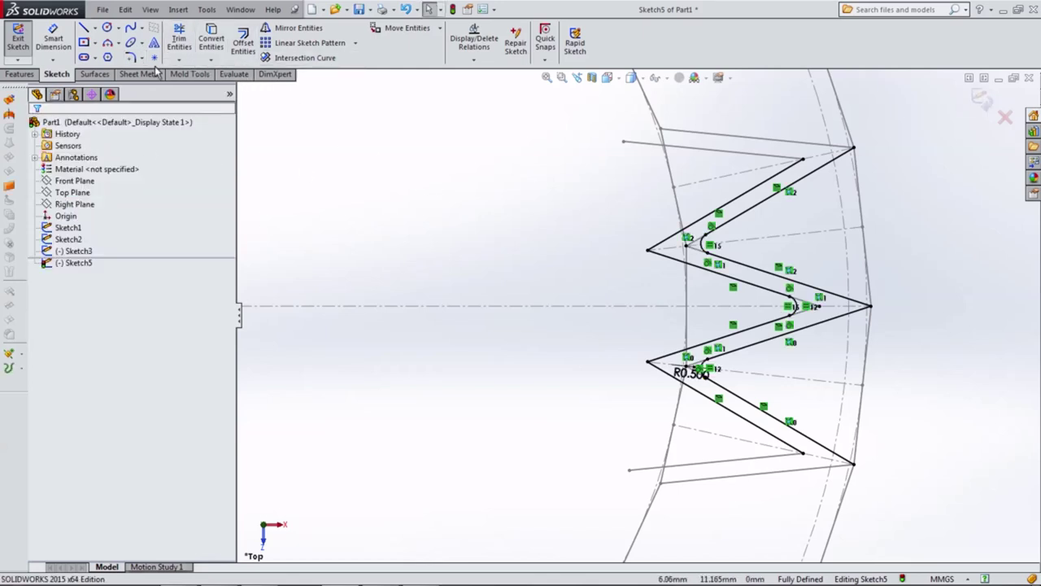
# Fillet the three bends of the parallel pleat line at 0.75 mm
pyautogui.click(128, 59)
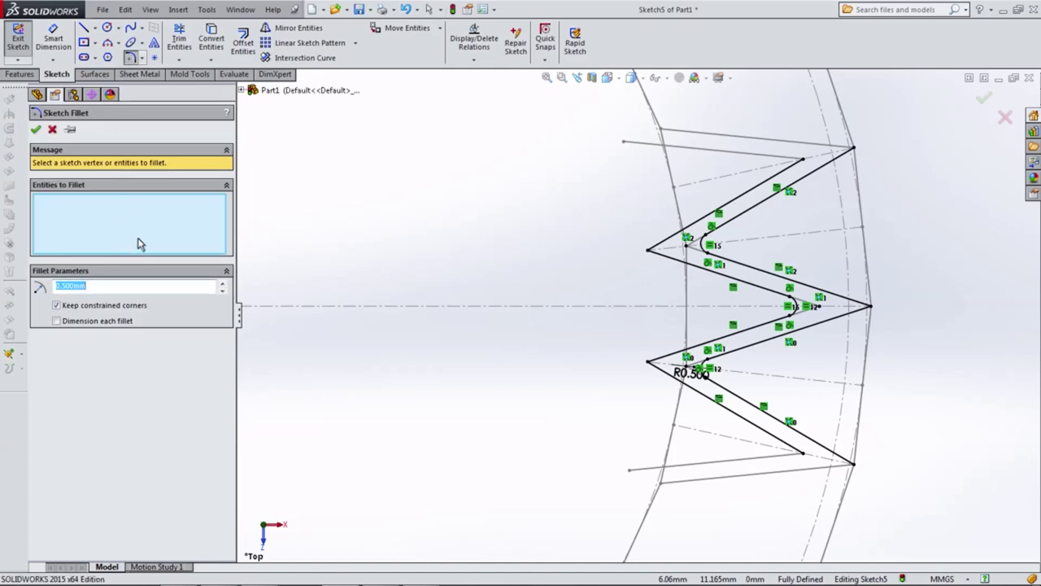
pyautogui.write('0.75')
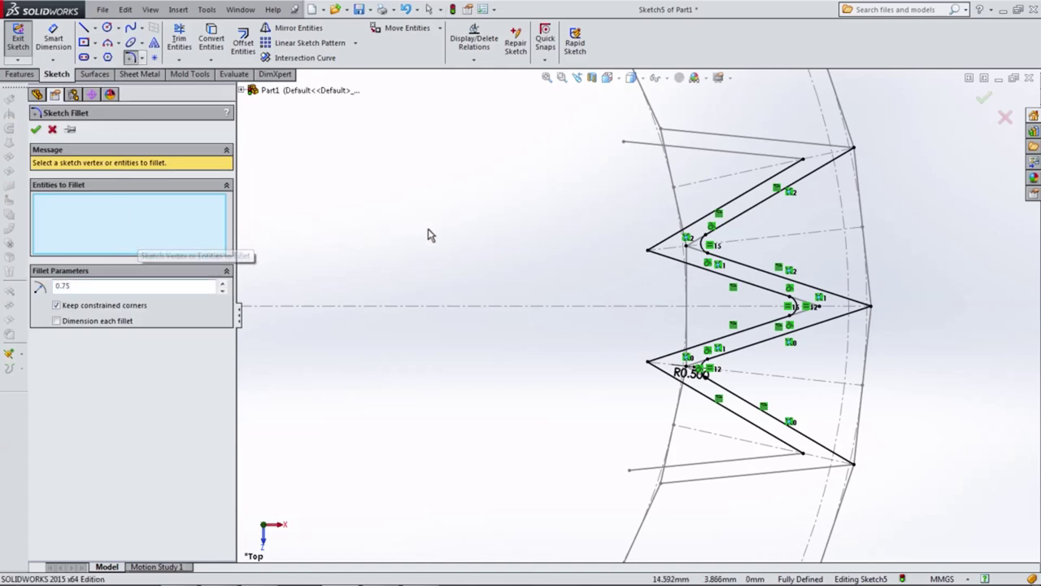
pyautogui.press('Return')
pyautogui.click(647, 252)
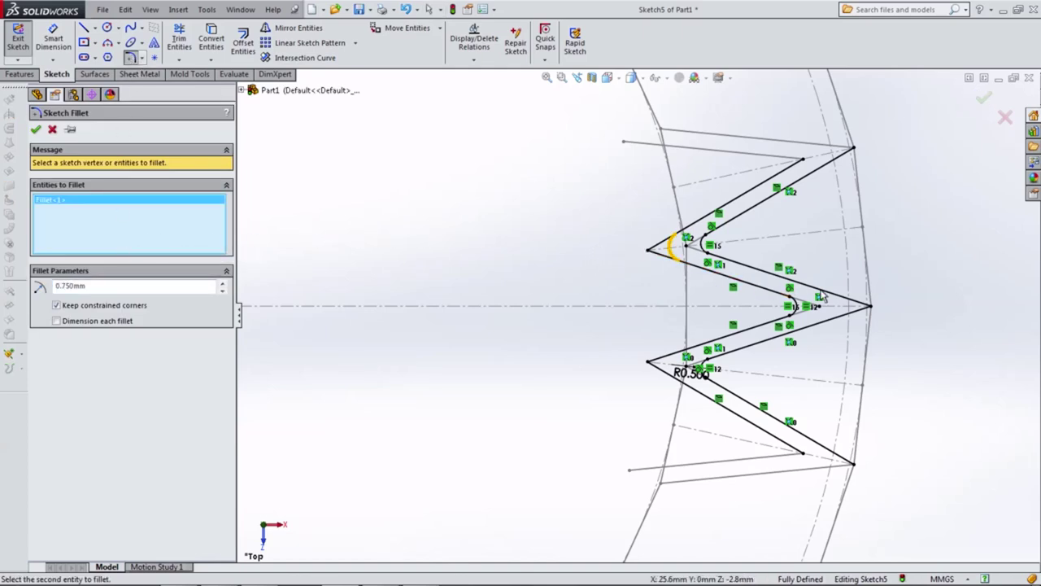
pyautogui.click(872, 306)
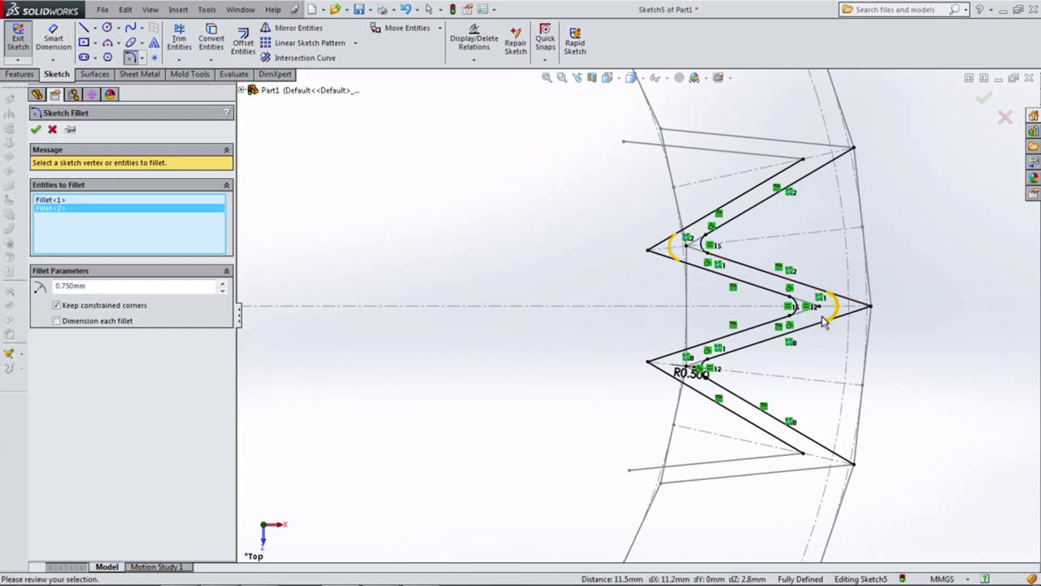
pyautogui.click(647, 362)
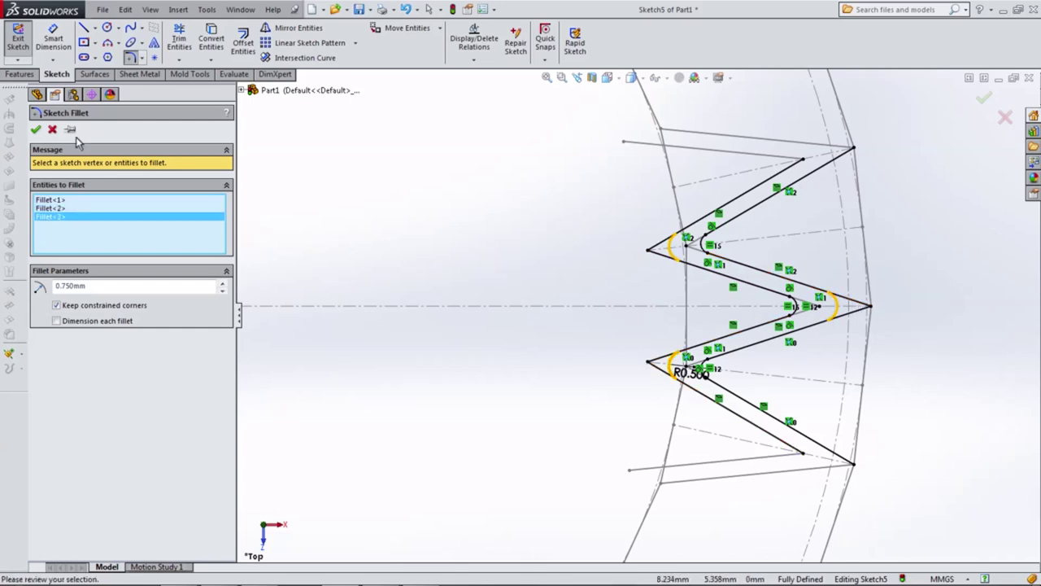
pyautogui.click(33, 129)
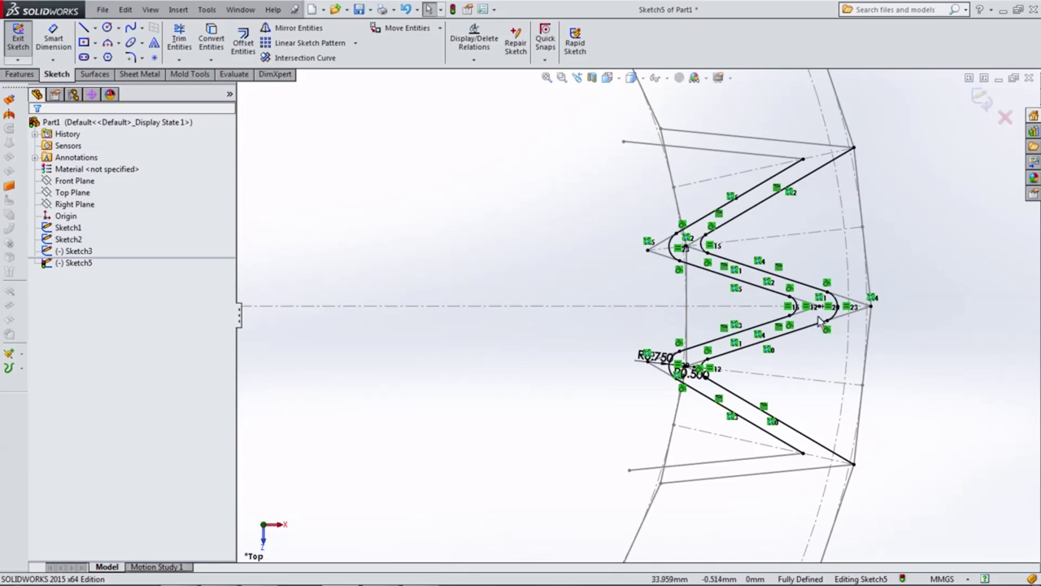
# Reduce the R0.750 fillet to 0.5 mm and the R0.500 fillet to 0.25 mm
pyautogui.scroll(-3, 819, 321)
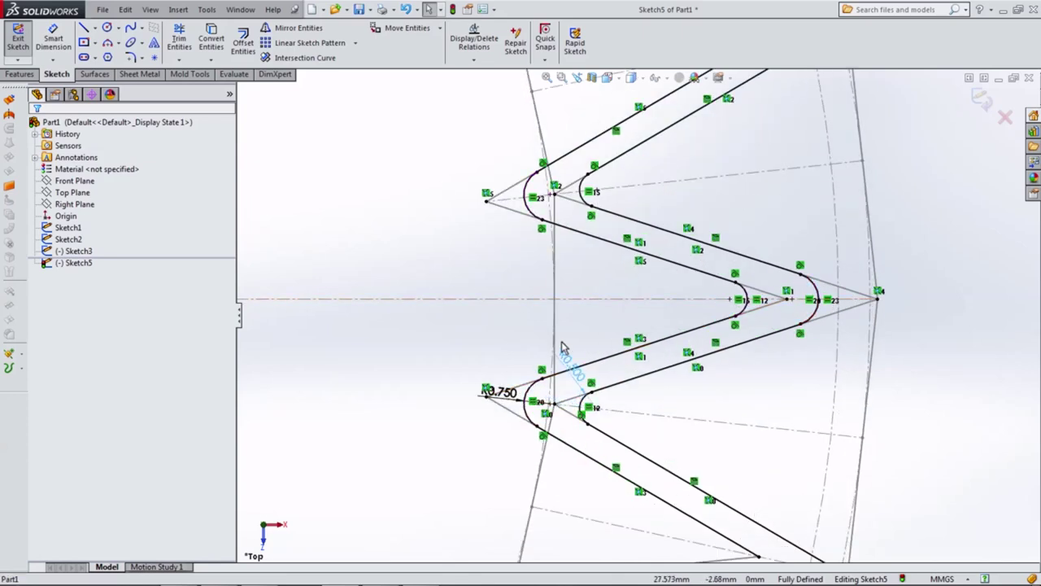
pyautogui.moveTo(562, 347); pyautogui.dragTo(569, 336)
pyautogui.doubleClick(488, 387)
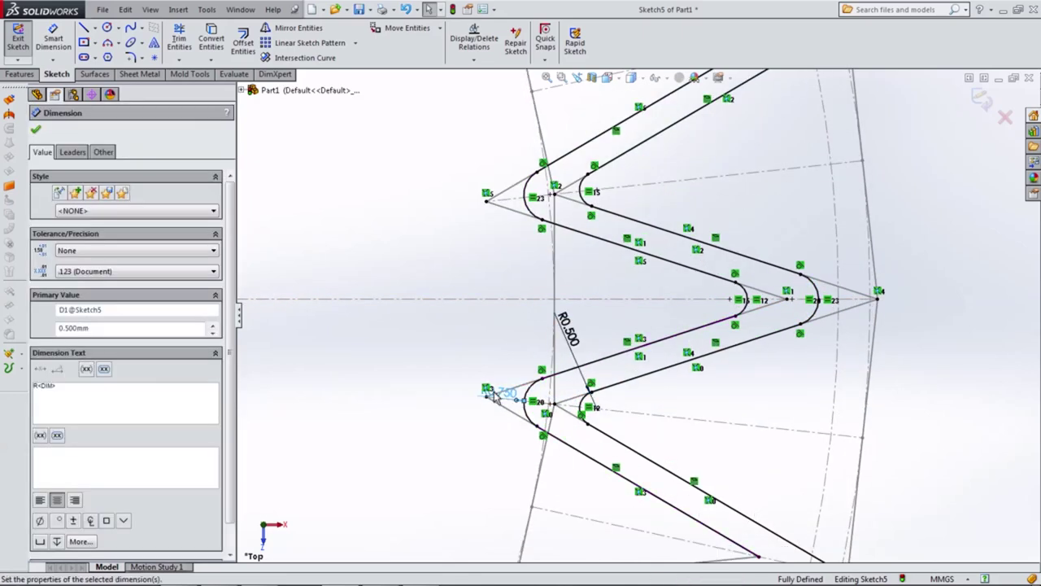
pyautogui.write('0.5')
pyautogui.press('Return')
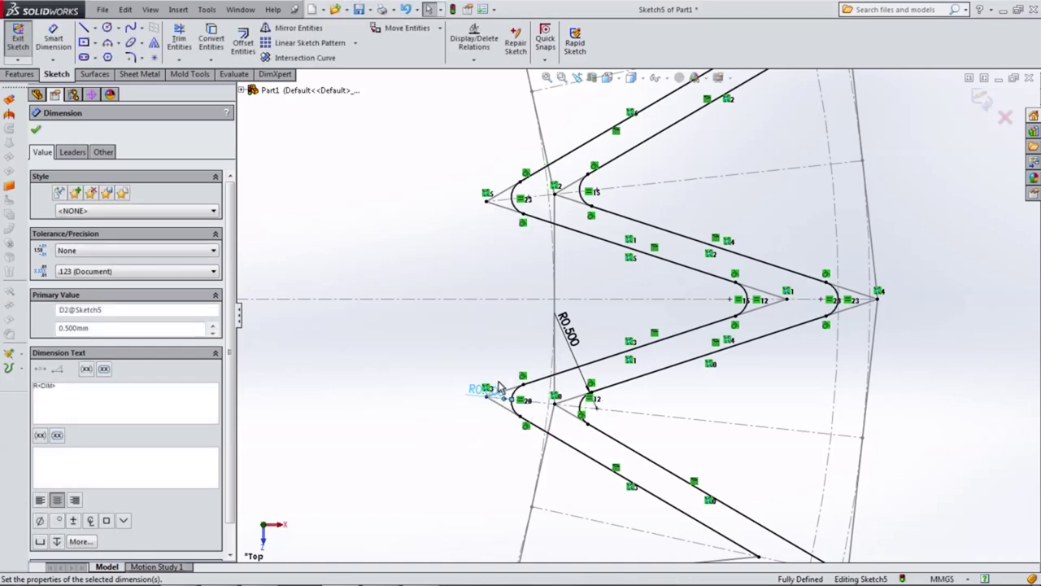
pyautogui.doubleClick(575, 333)
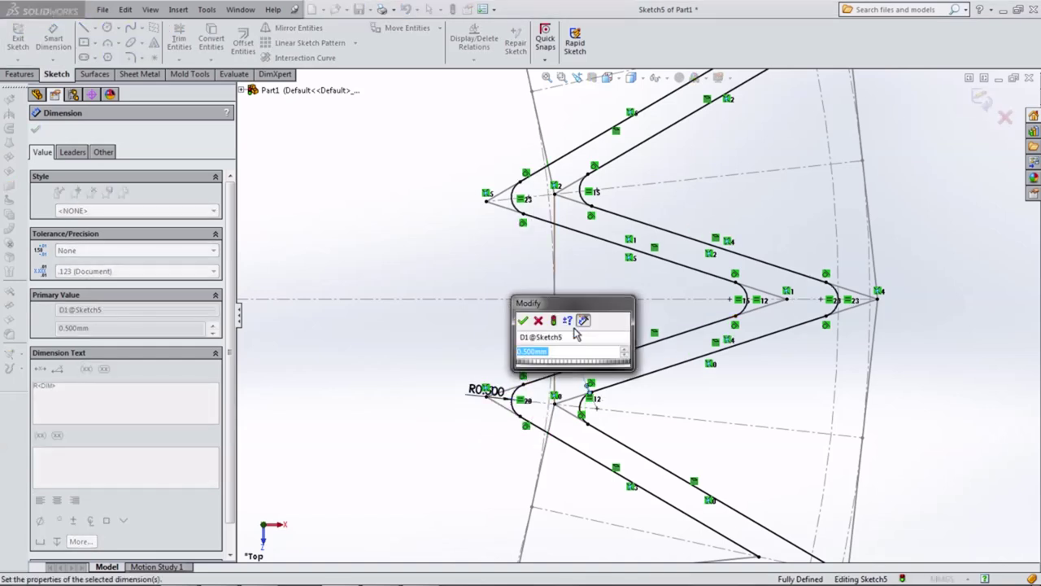
pyautogui.write('25')
pyautogui.press('Return')
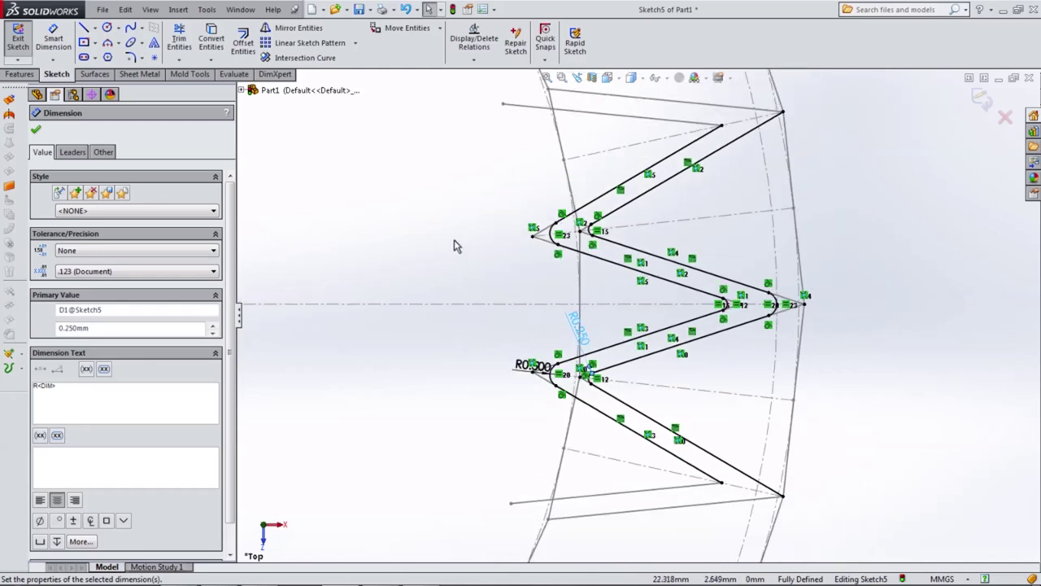
pyautogui.press('z')
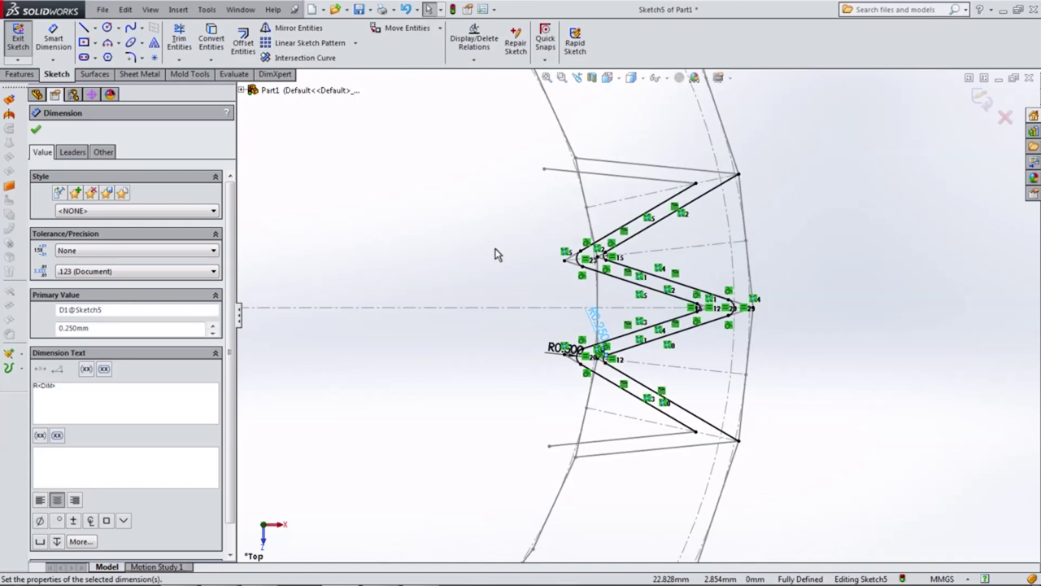
pyautogui.click(986, 99)
# Exit Sketch5 and hide Sketch3 from the FeatureManager tree
pyautogui.click(986, 100)
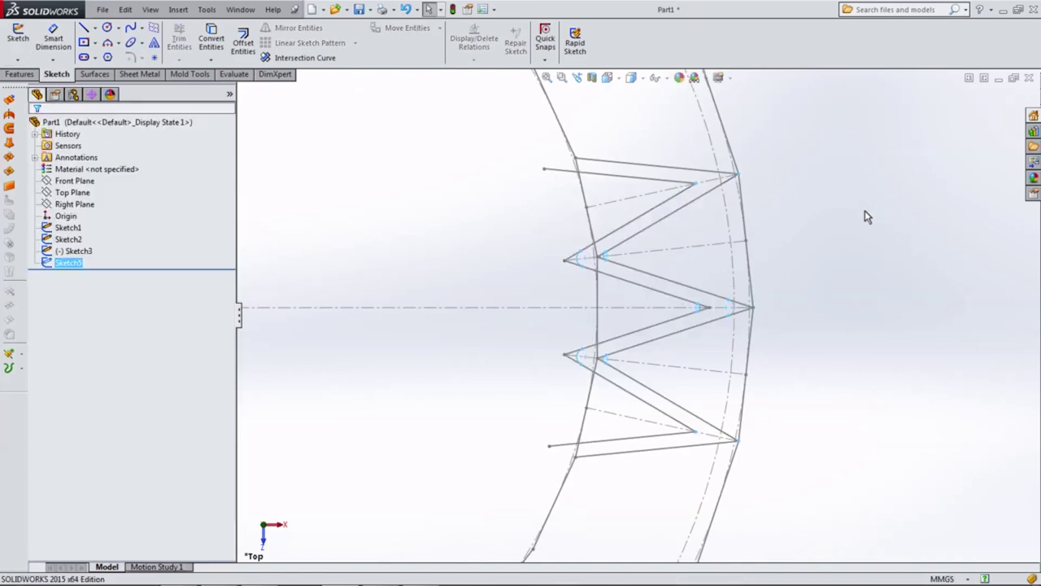
pyautogui.click(614, 164)
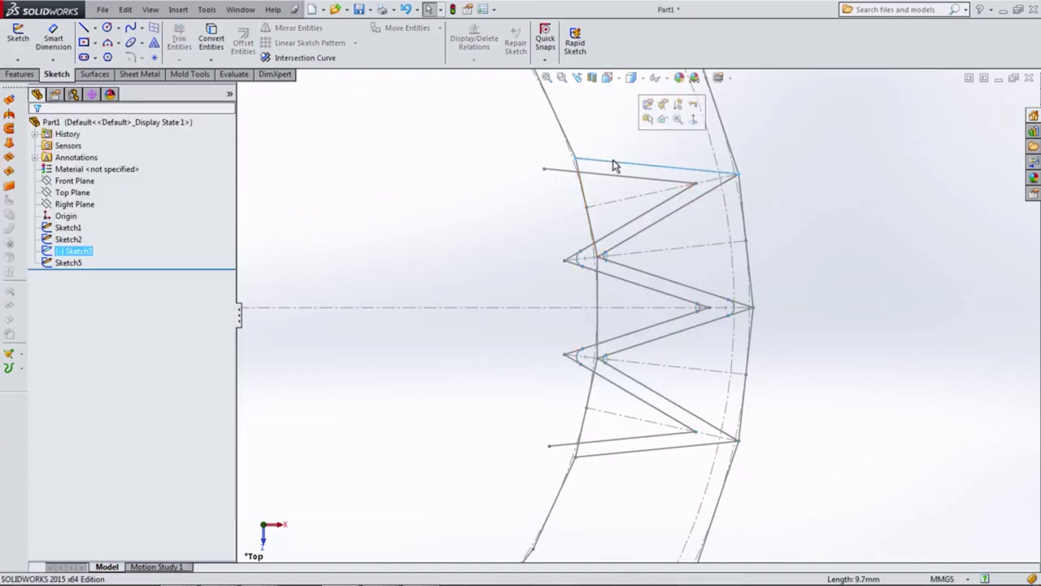
pyautogui.click(66, 252)
pyautogui.click(75, 226)
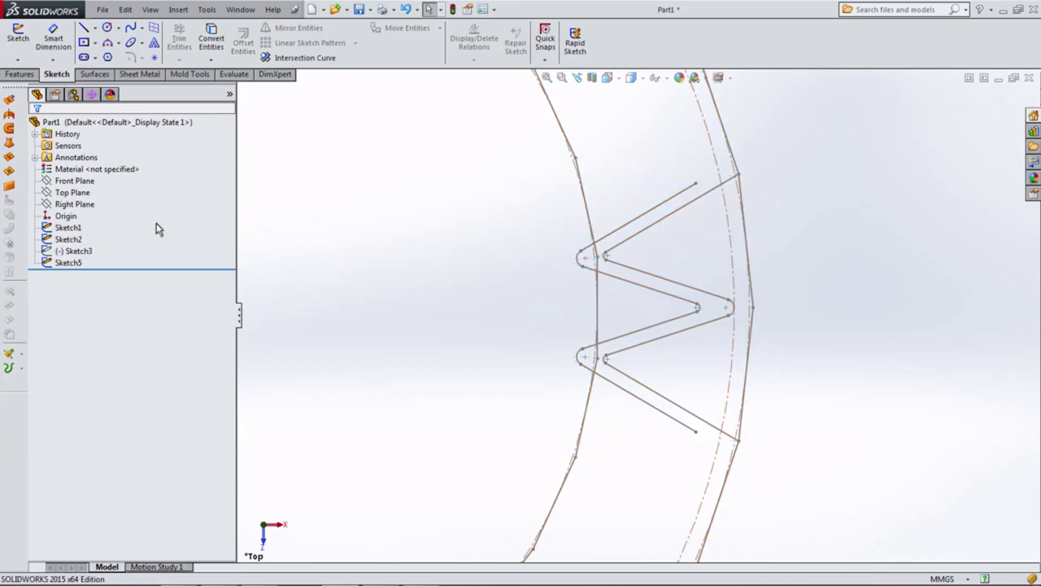
pyautogui.scroll(-2, 606, 262)
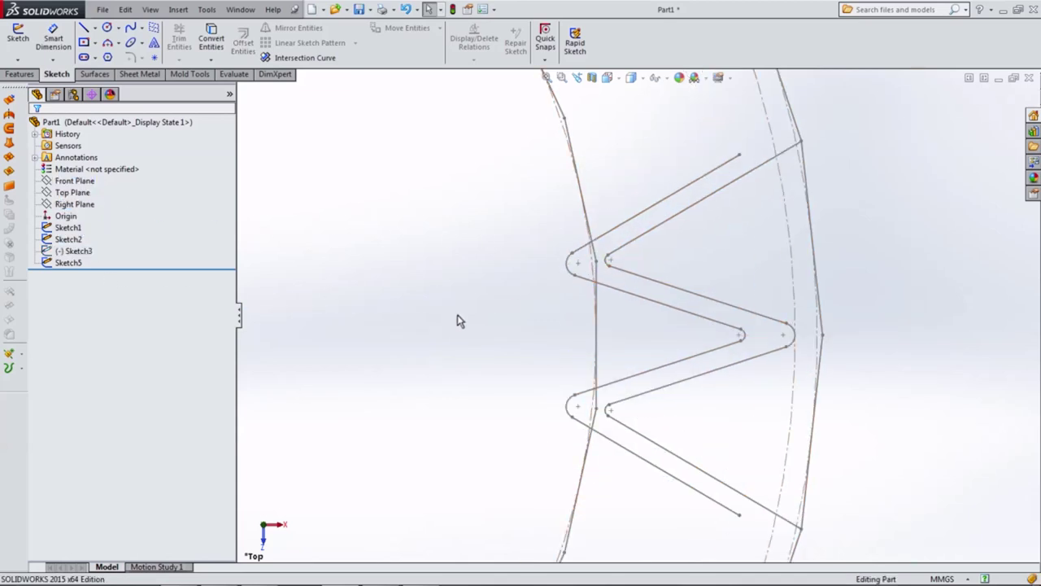
pyautogui.scroll(5, 458, 320)
# Start a new sketch on Top Plane
pyautogui.click(73, 192)
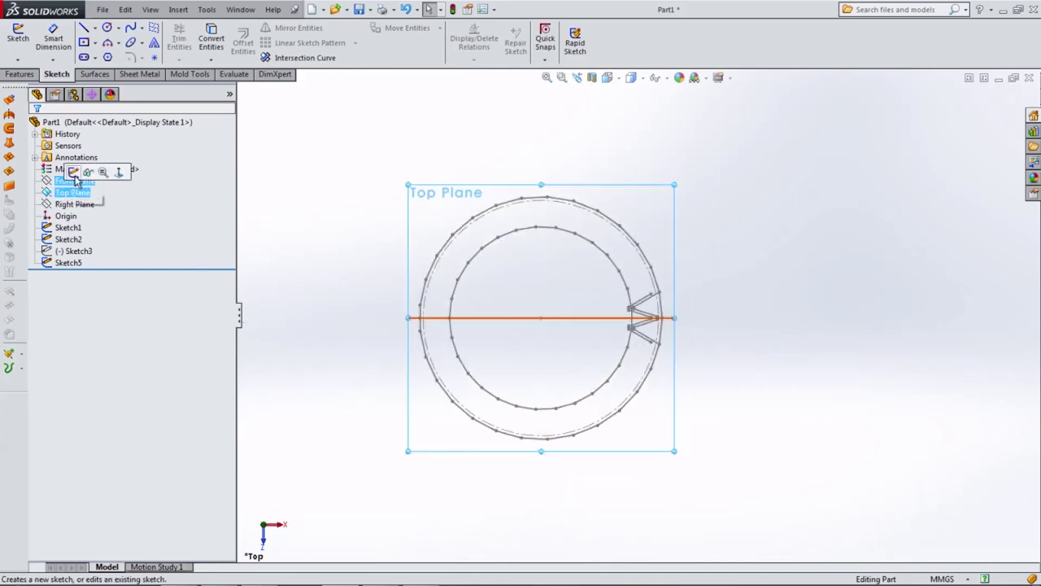
pyautogui.click(73, 172)
pyautogui.scroll(-4, 643, 318)
pyautogui.scroll(-3, 618, 305)
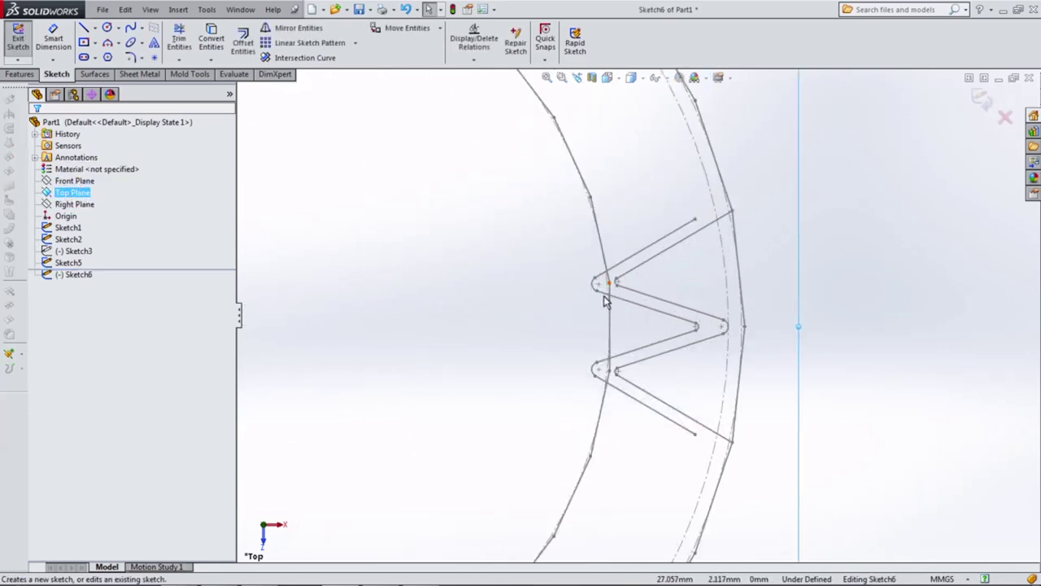
pyautogui.scroll(-3, 612, 301)
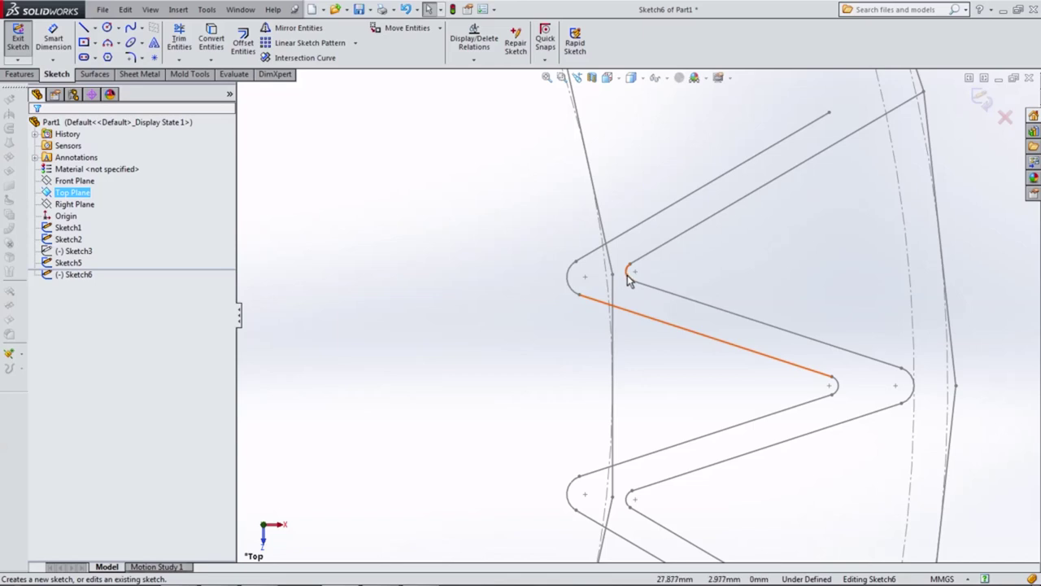
# Convert Sketch5's upper pleat lines, tip arcs and lower pleat lines into the new sketch
pyautogui.click(208, 46)
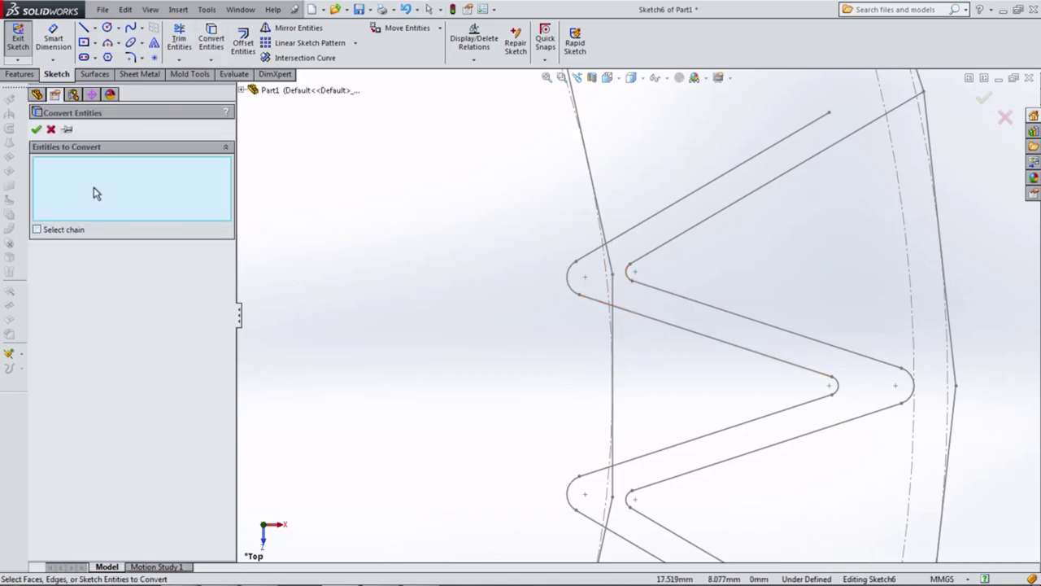
pyautogui.click(679, 297)
pyautogui.click(628, 275)
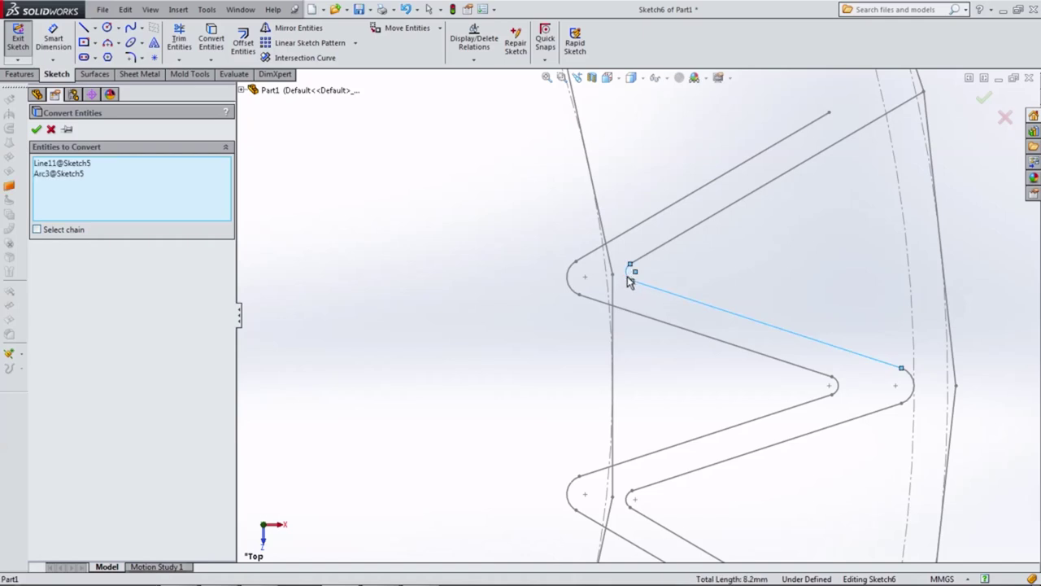
pyautogui.click(621, 305)
pyautogui.click(570, 280)
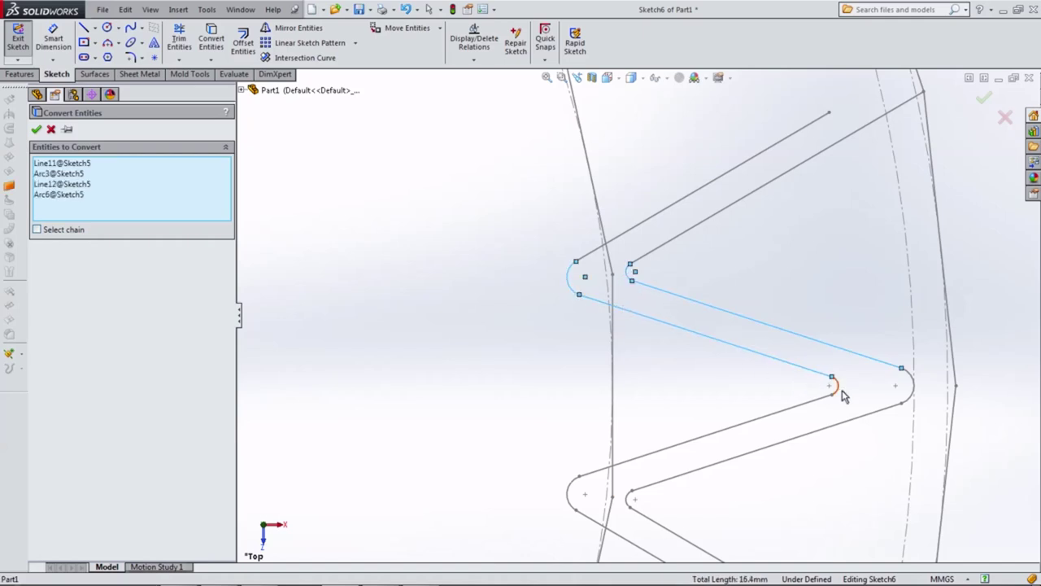
pyautogui.click(838, 392)
pyautogui.click(909, 381)
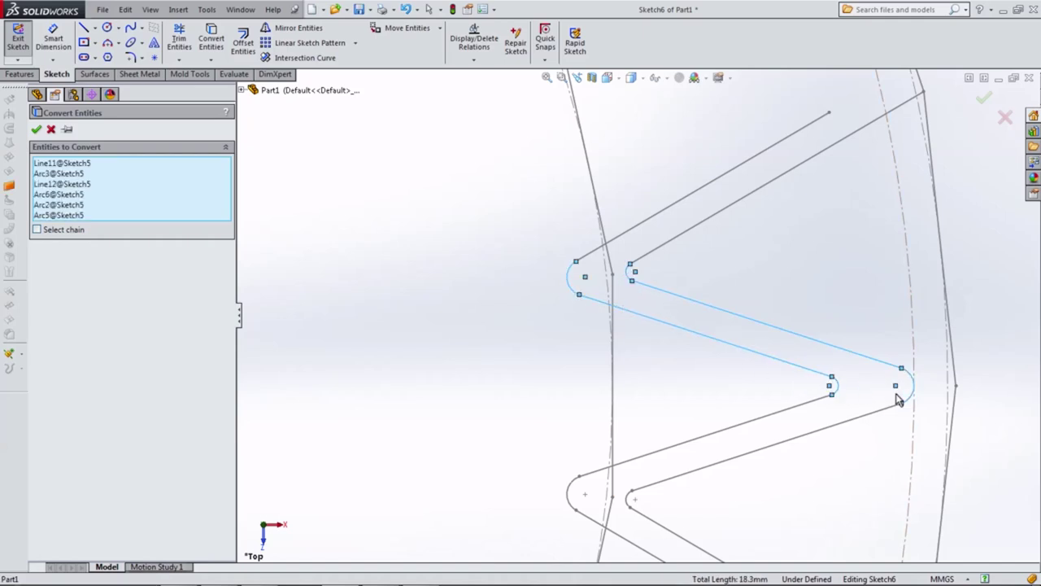
pyautogui.click(879, 411)
pyautogui.click(798, 406)
# Add the lower-left arc and line, drop the two extra lower lines, and finish the conversion
pyautogui.scroll(3, 673, 443)
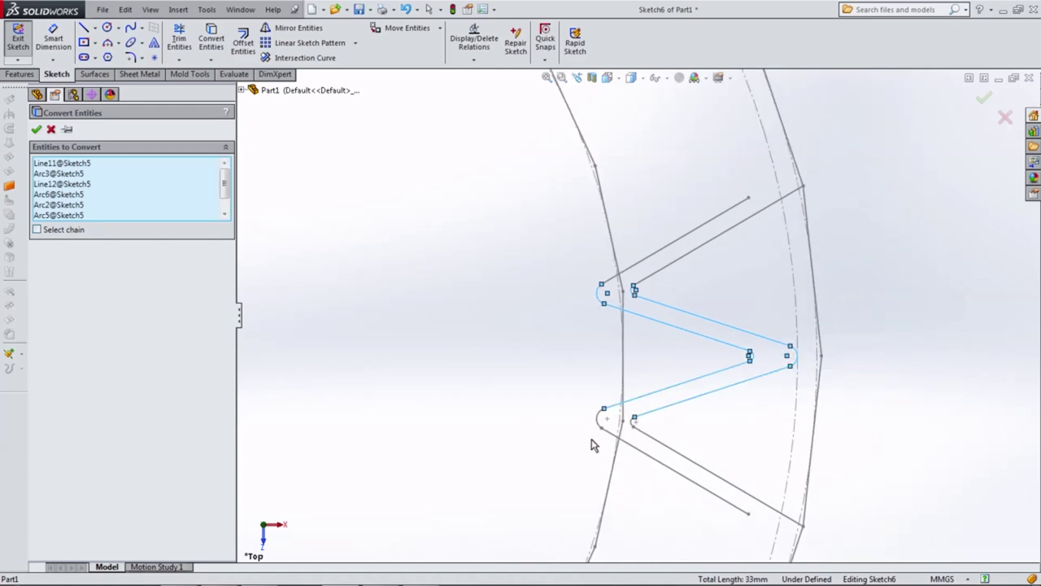
pyautogui.click(600, 419)
pyautogui.click(634, 444)
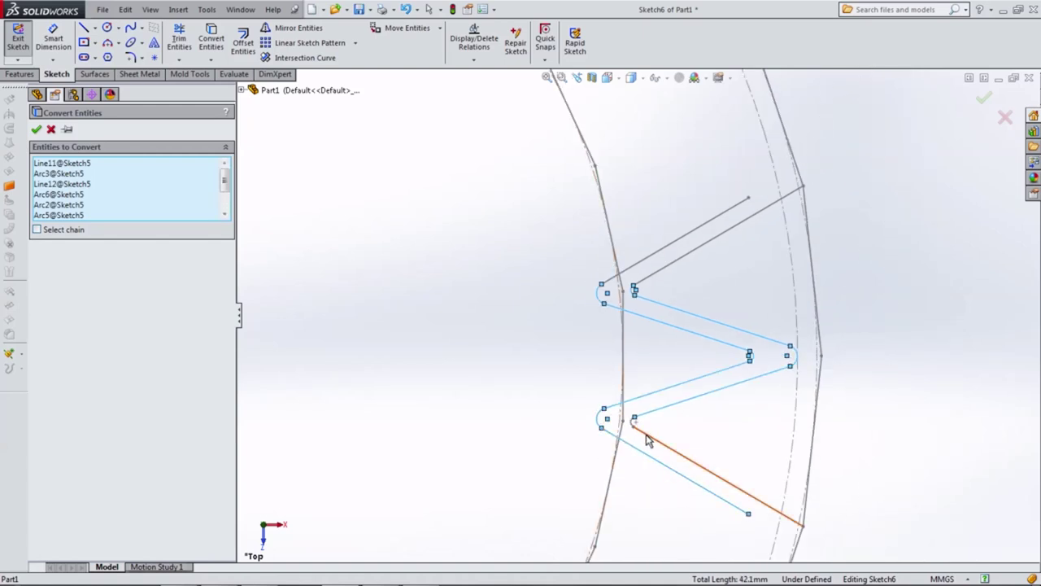
pyautogui.scroll(-3, 647, 437)
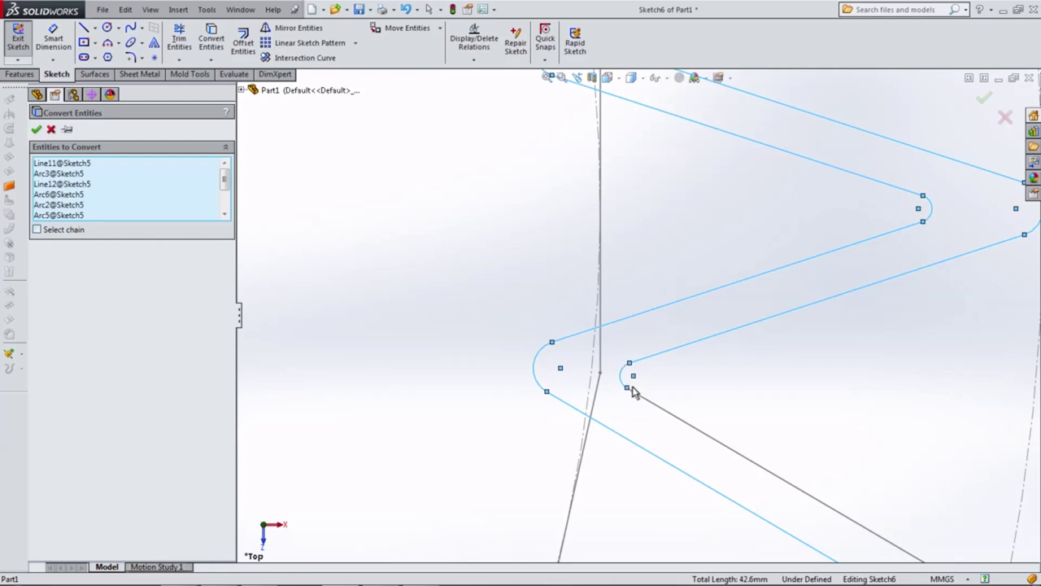
pyautogui.click(643, 397)
pyautogui.scroll(3, 608, 383)
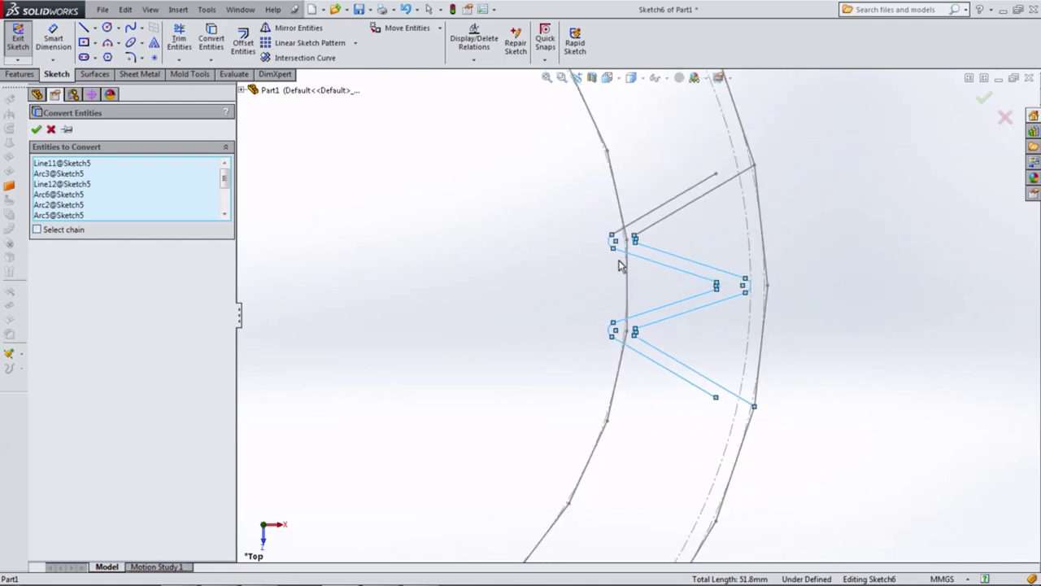
pyautogui.scroll(-2, 620, 265)
pyautogui.click(668, 443)
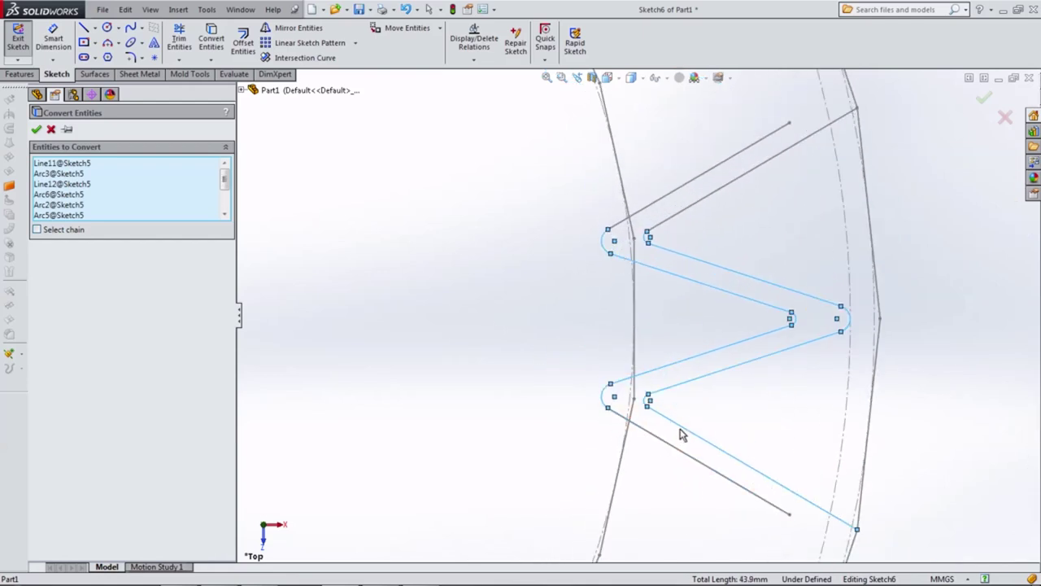
pyautogui.click(682, 430)
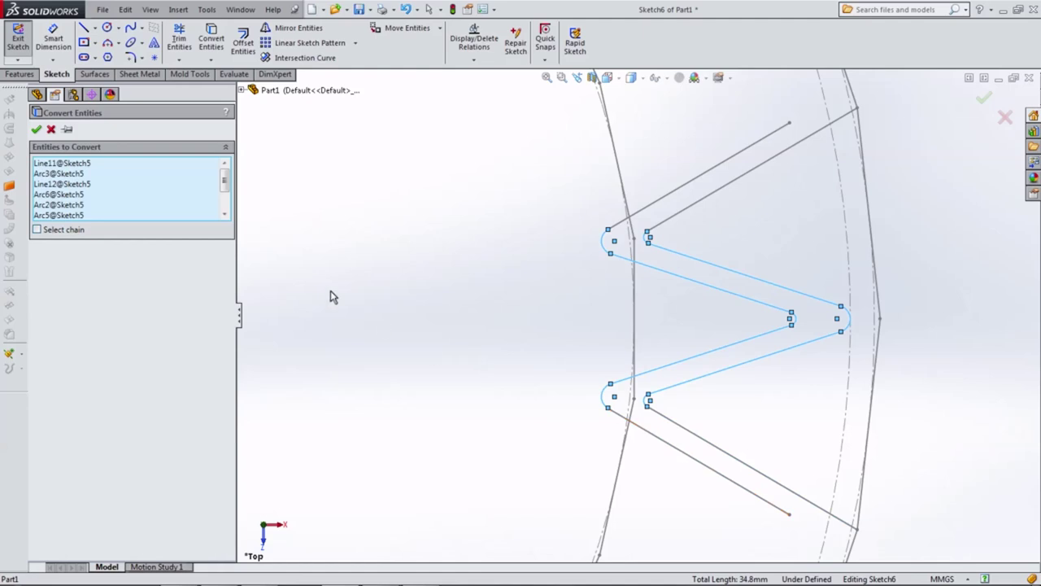
pyautogui.click(35, 130)
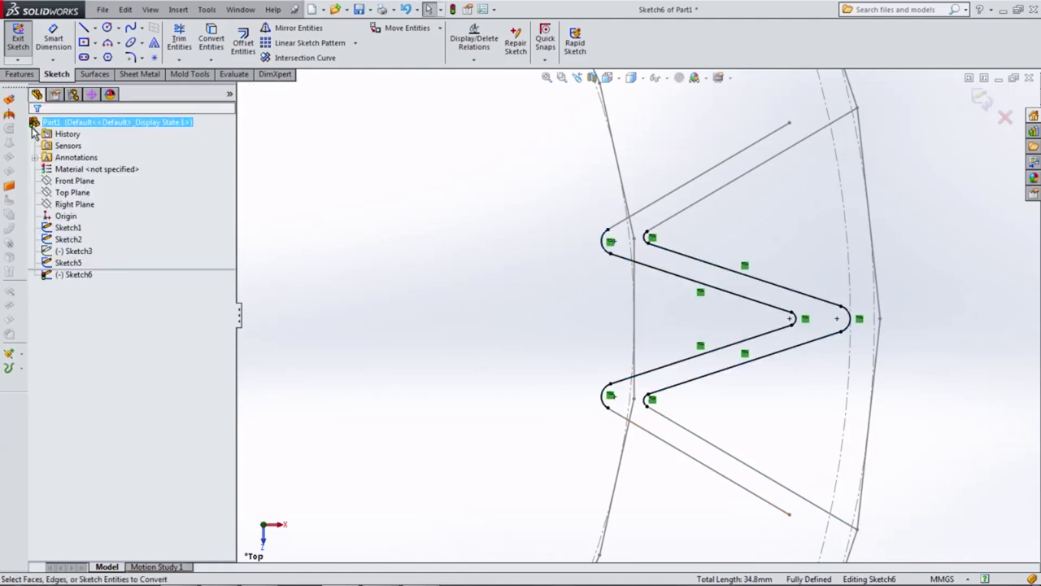
# Draw a line joining the upper right arc to the upper left arc
pyautogui.click(84, 28)
pyautogui.scroll(-5, 630, 253)
pyautogui.scroll(-2, 678, 266)
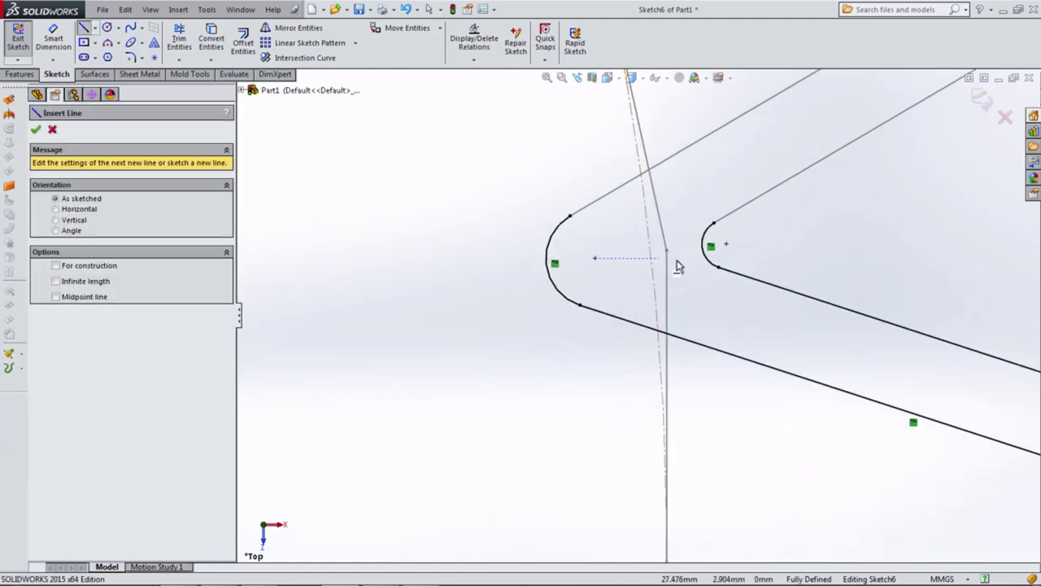
pyautogui.click(703, 246)
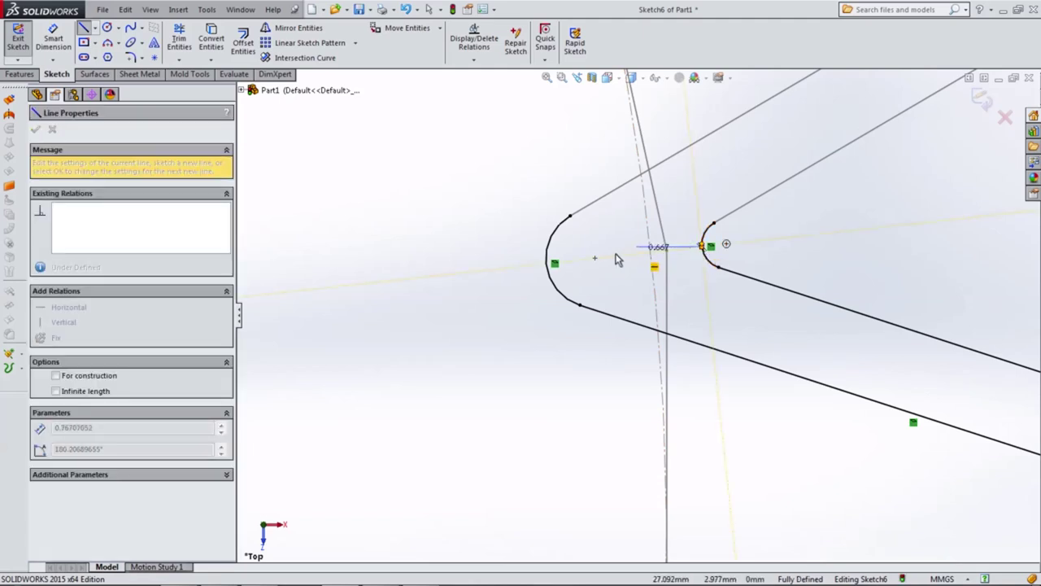
pyautogui.click(549, 268)
pyautogui.press('Escape')
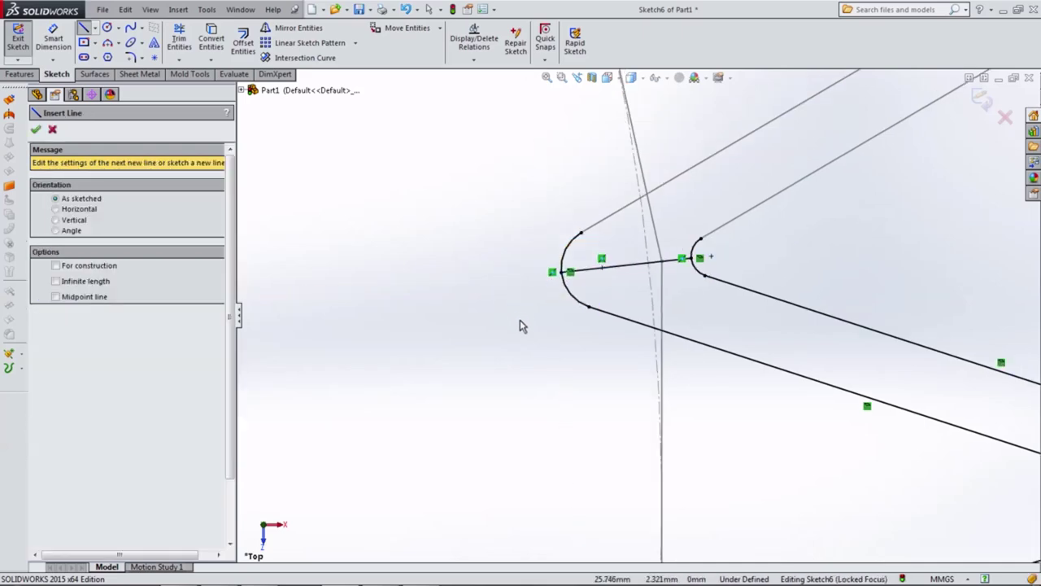
# Draw a line from the outer ring to the lower-left pleat arc
pyautogui.scroll(3, 610, 371)
pyautogui.scroll(-2, 658, 414)
pyautogui.scroll(1, 625, 402)
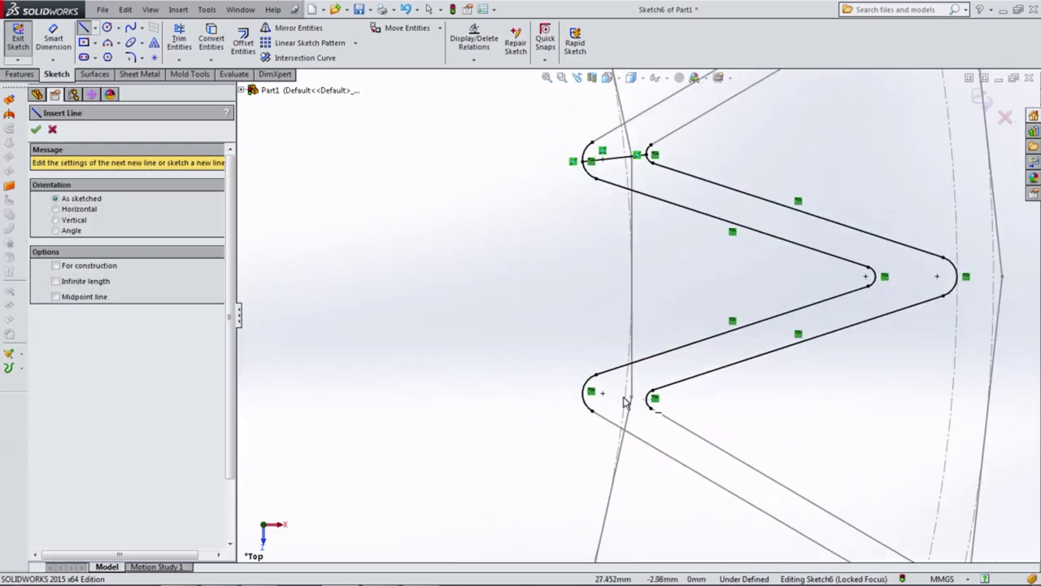
pyautogui.scroll(-2, 625, 401)
pyautogui.scroll(3, 720, 413)
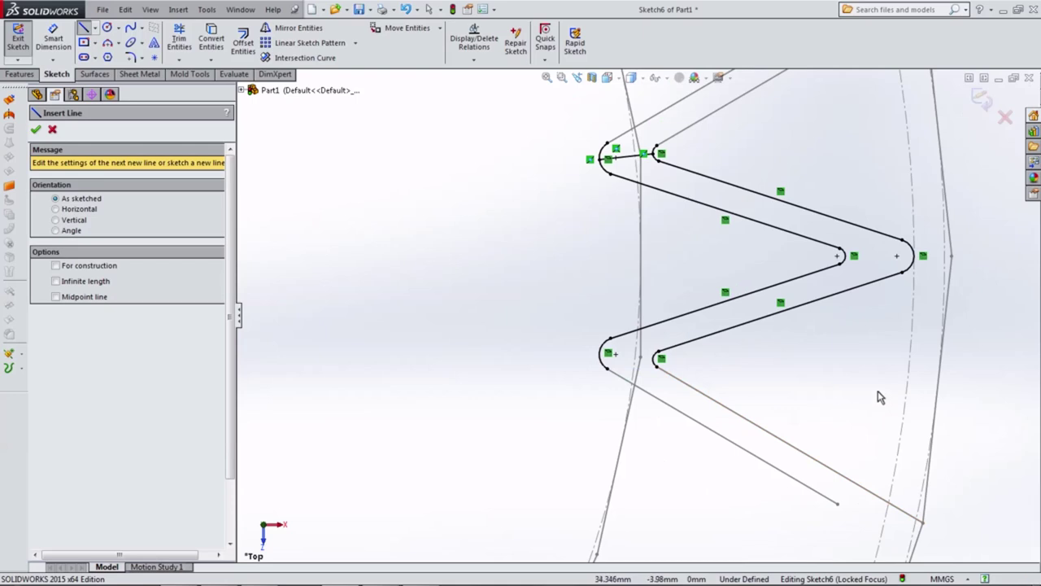
pyautogui.click(938, 392)
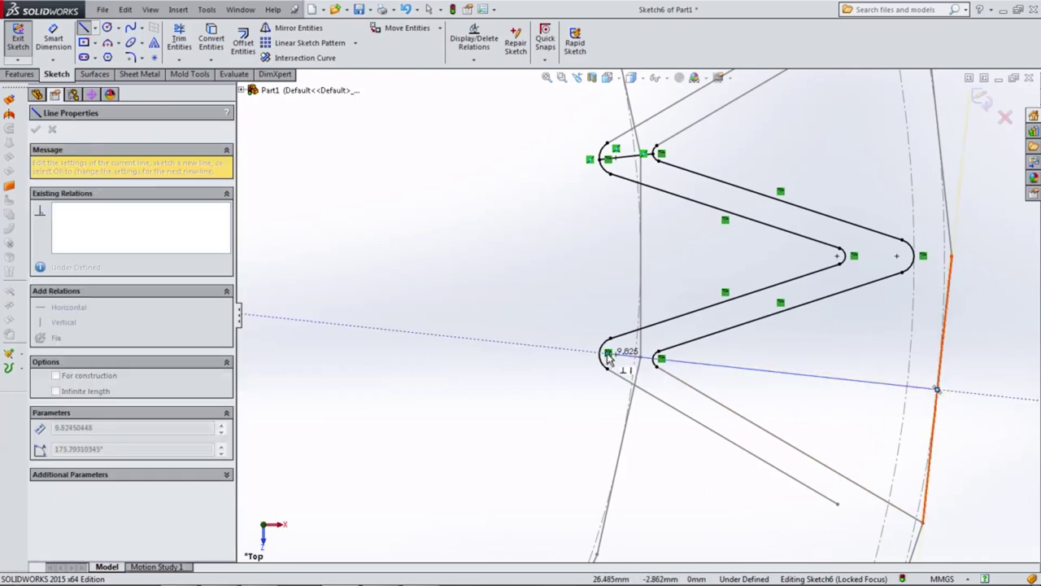
pyautogui.scroll(-2, 686, 366)
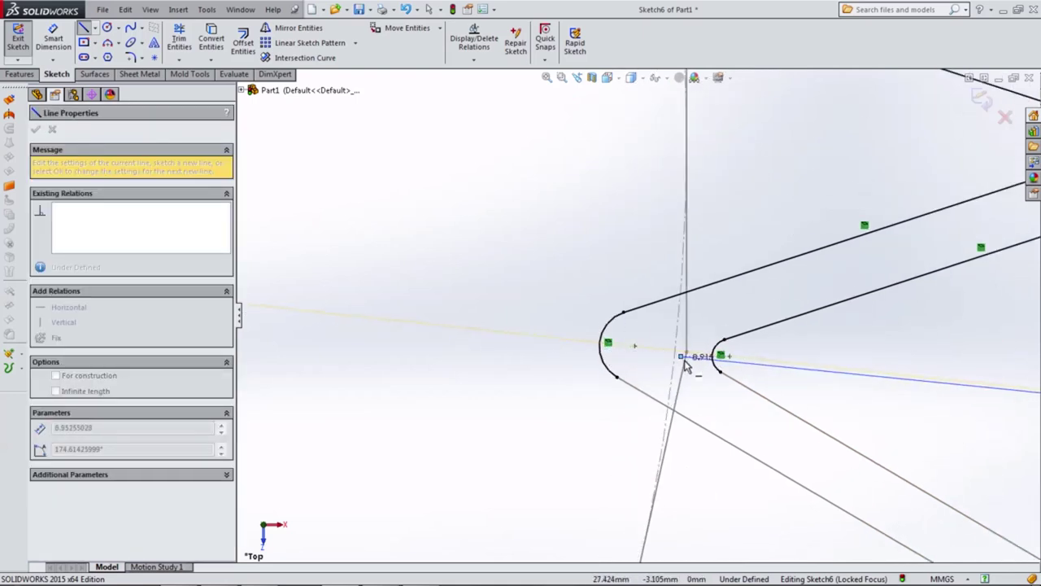
pyautogui.doubleClick(604, 345)
pyautogui.scroll(-2, 675, 360)
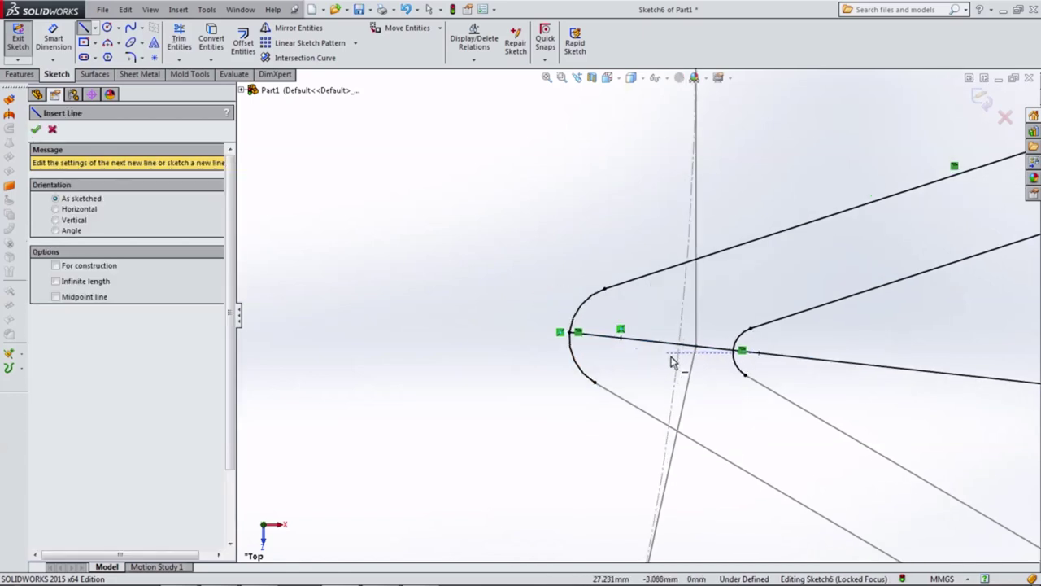
pyautogui.scroll(-1, 746, 352)
pyautogui.scroll(3, 708, 391)
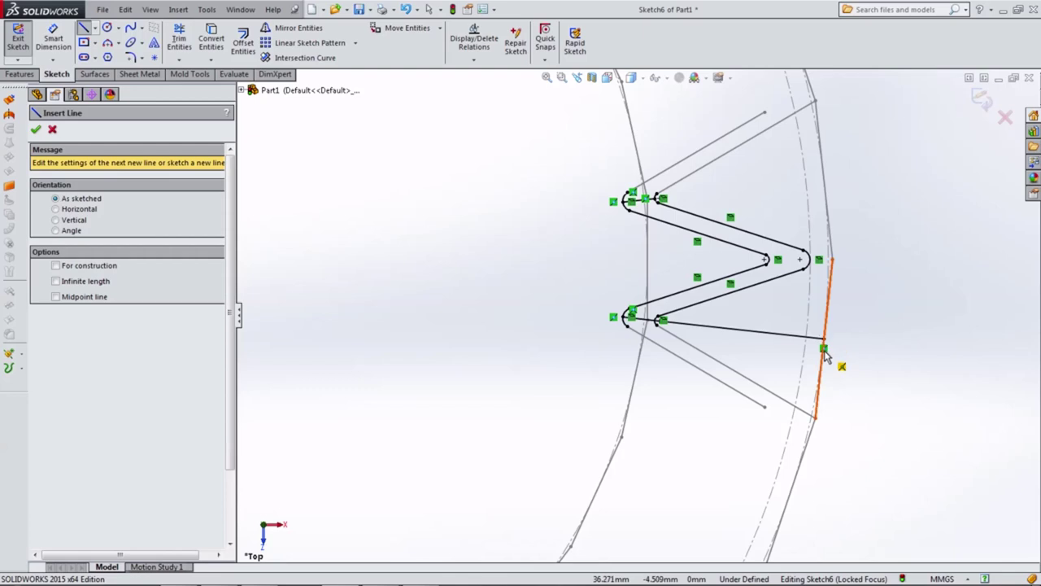
pyautogui.click(35, 130)
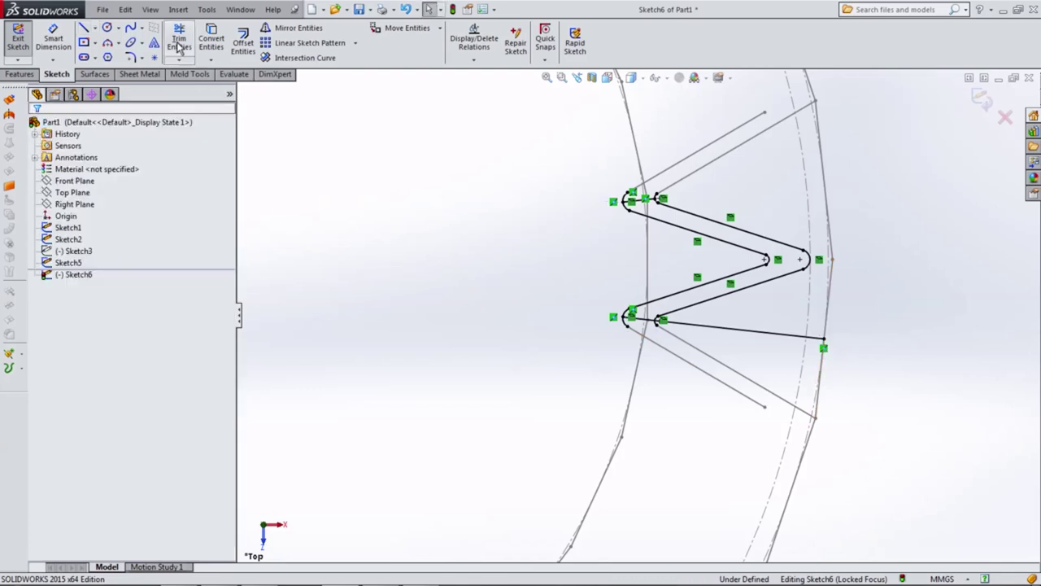
# Power-trim away the lower part of the small inner arc
pyautogui.click(179, 38)
pyautogui.scroll(-3, 639, 333)
pyautogui.scroll(-2, 692, 305)
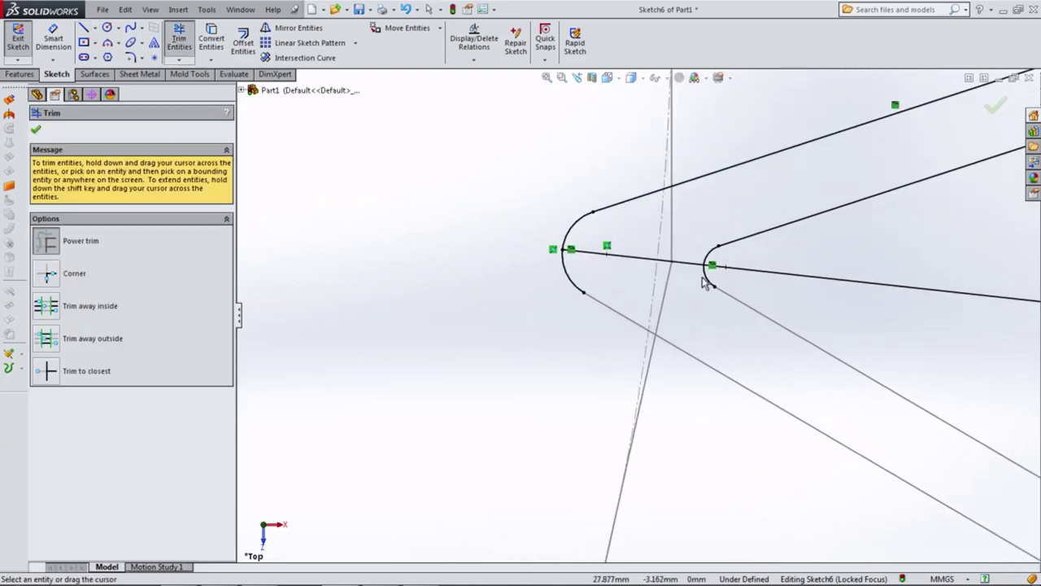
pyautogui.moveTo(705, 282); pyautogui.dragTo(661, 302)
pyautogui.scroll(3, 774, 339)
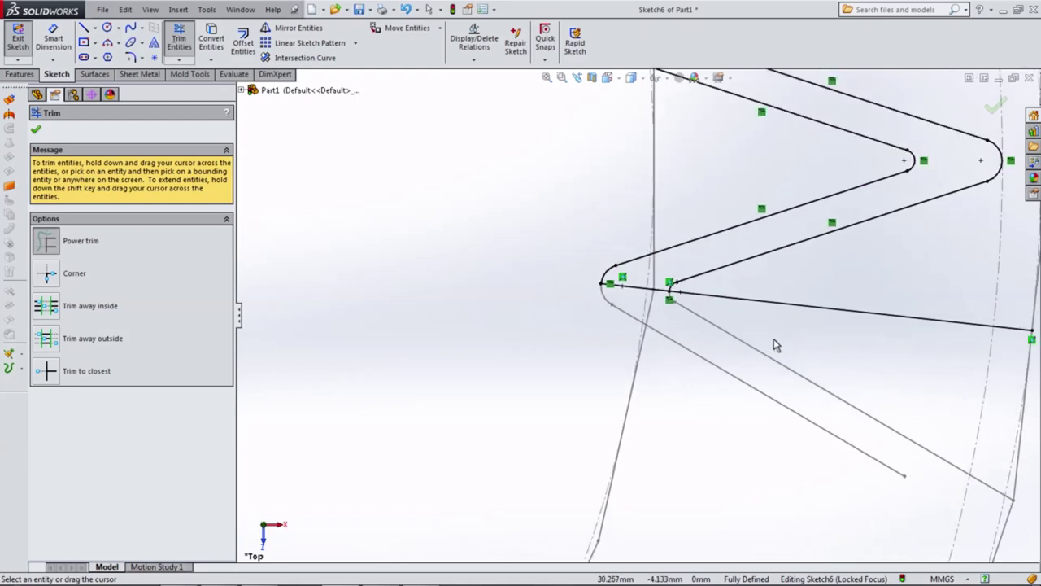
pyautogui.scroll(3, 800, 344)
# Trim off the near-horizontal connecting line and the stray small arc and line
pyautogui.moveTo(800, 344); pyautogui.dragTo(795, 309)
pyautogui.scroll(2, 673, 178)
pyautogui.scroll(-3, 667, 167)
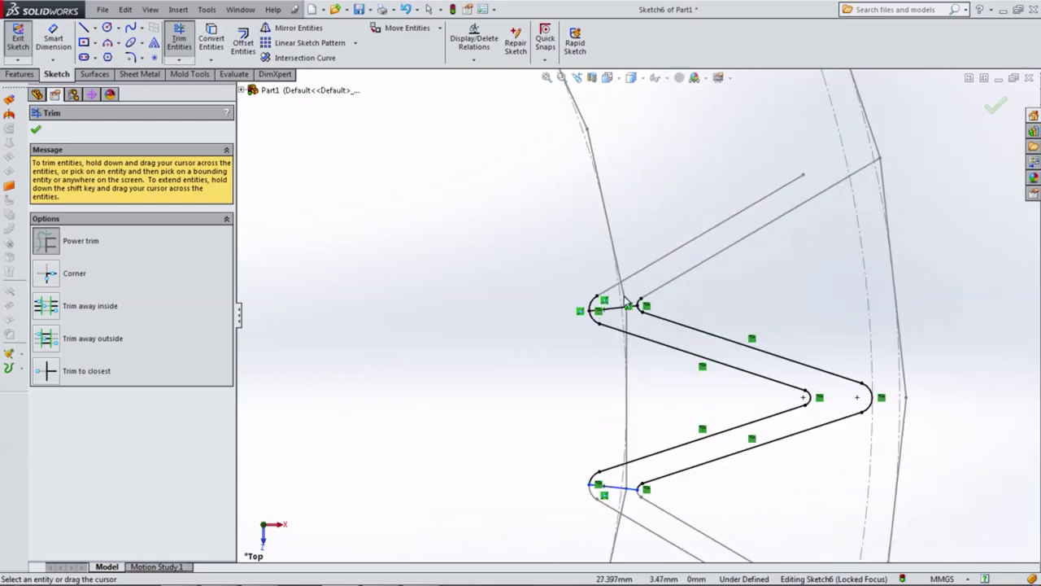
pyautogui.scroll(-3, 602, 309)
pyautogui.scroll(-2, 572, 324)
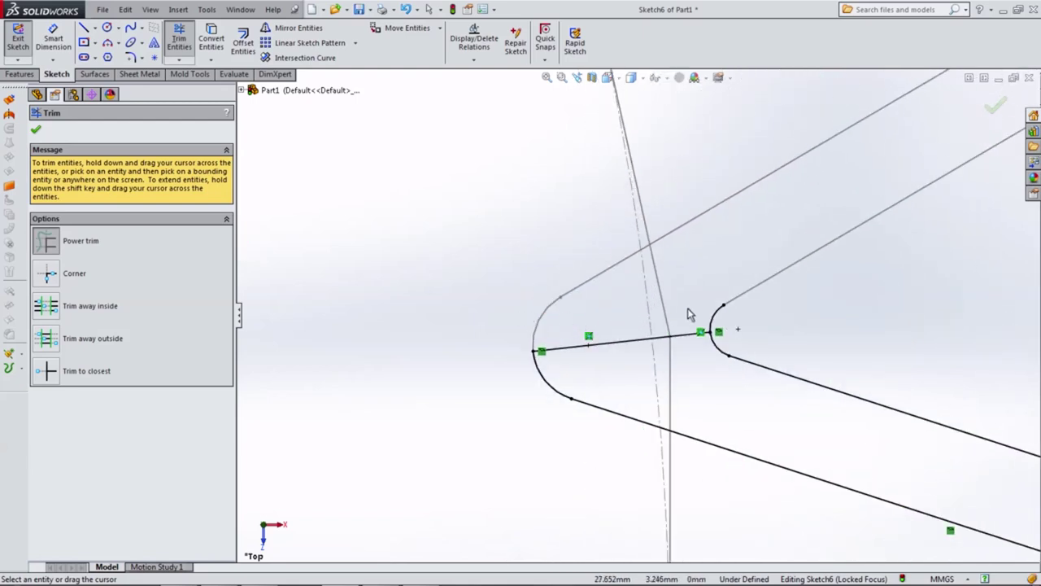
pyautogui.moveTo(688, 314); pyautogui.dragTo(703, 345)
pyautogui.scroll(3, 789, 330)
pyautogui.scroll(3, 492, 337)
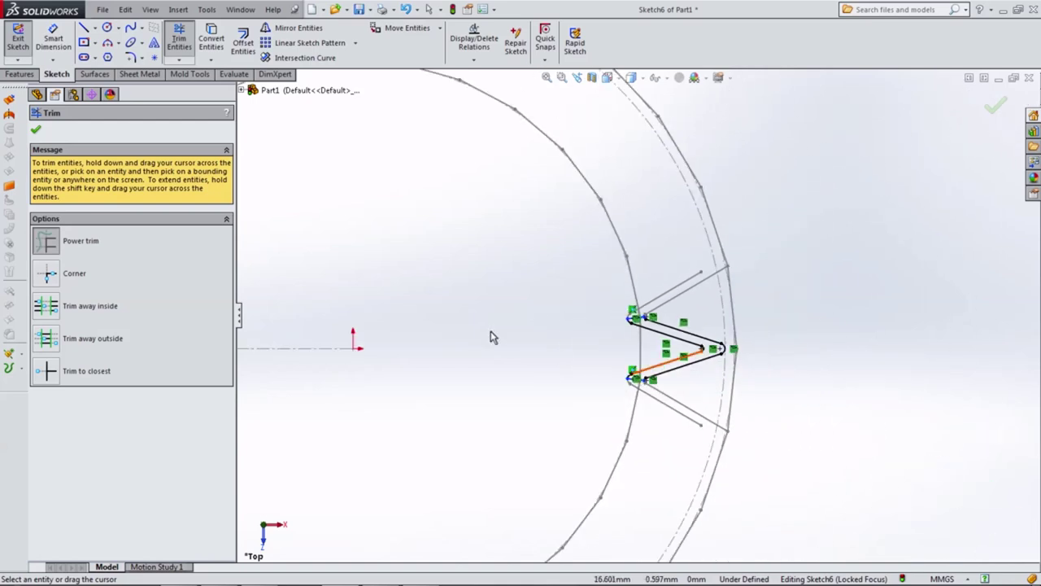
pyautogui.click(36, 129)
pyautogui.scroll(-2, 594, 316)
pyautogui.scroll(-2, 593, 316)
# Check the connecting lines and their left endpoints until Sketch6 reads Fully Defined
pyautogui.scroll(-3, 590, 316)
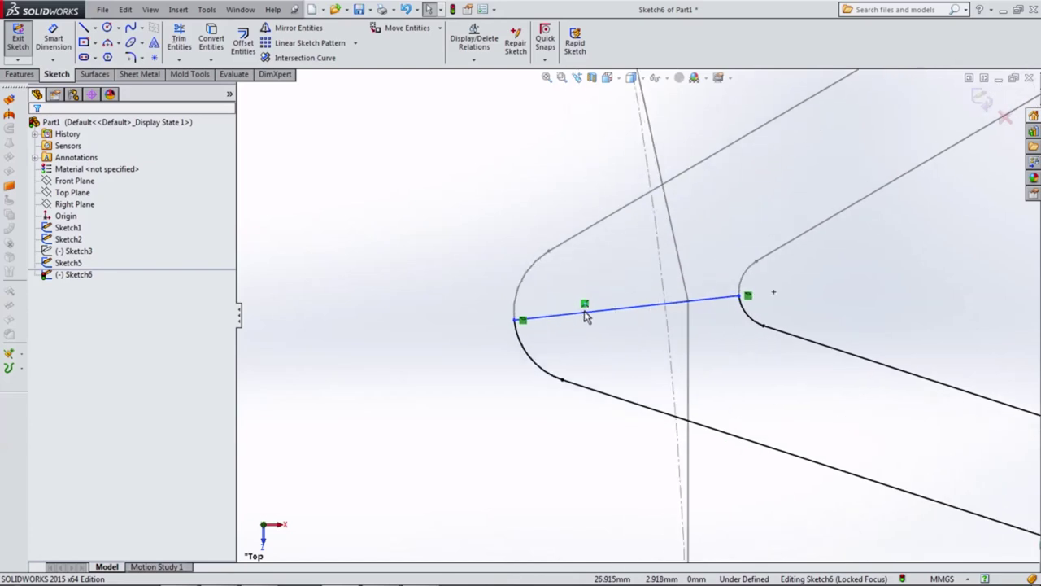
pyautogui.click(549, 322)
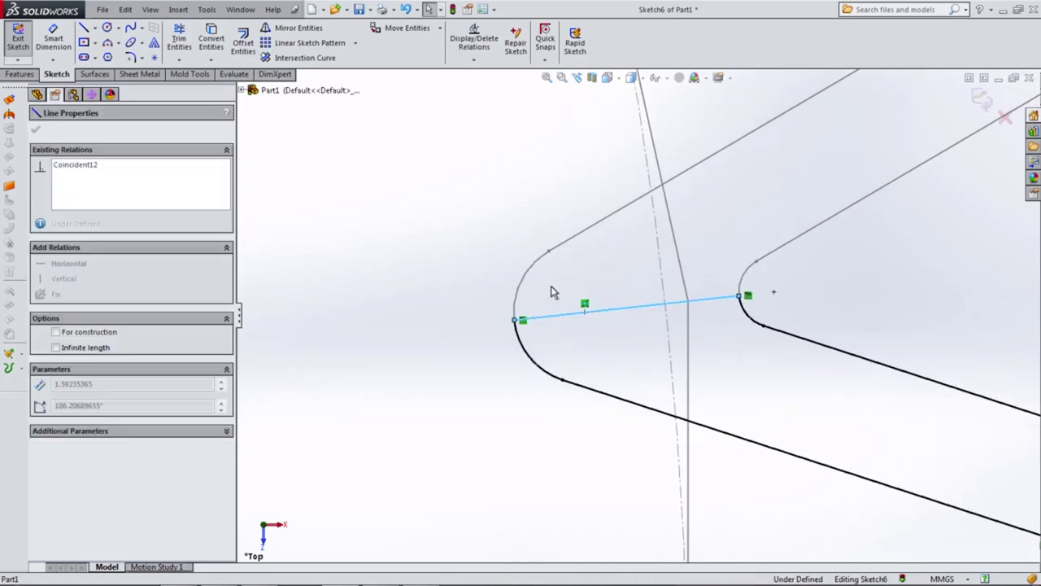
pyautogui.click(521, 319)
pyautogui.click(442, 328)
pyautogui.scroll(3, 541, 397)
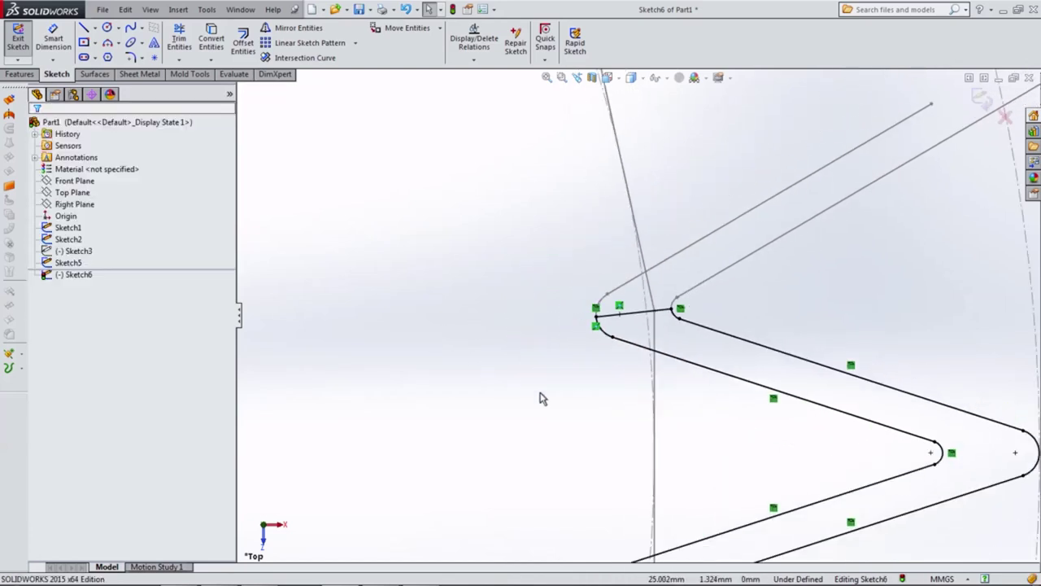
pyautogui.scroll(3, 618, 436)
pyautogui.scroll(-3, 619, 436)
pyautogui.click(609, 384)
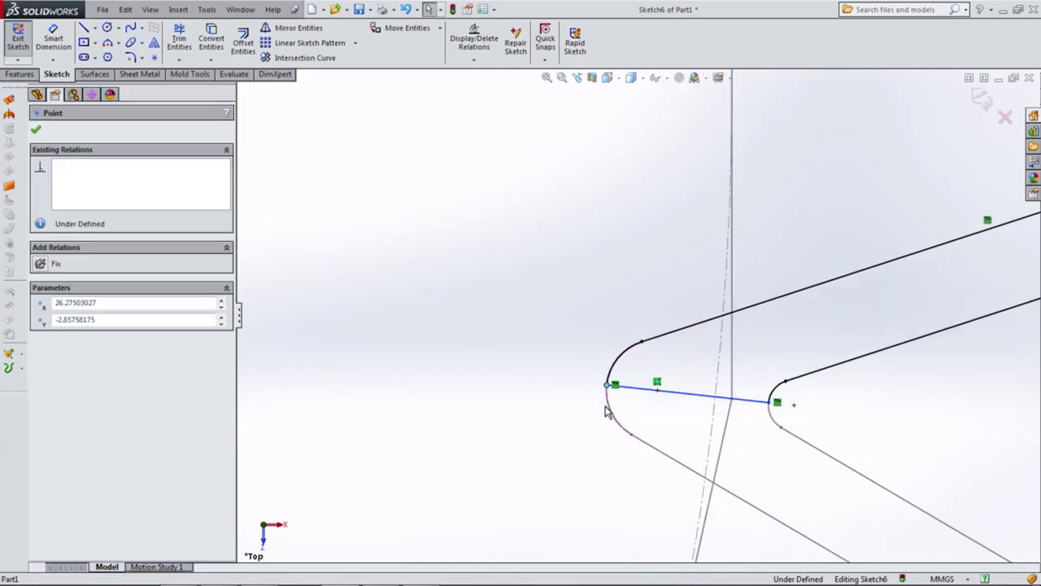
pyautogui.click(561, 373)
pyautogui.scroll(3, 565, 374)
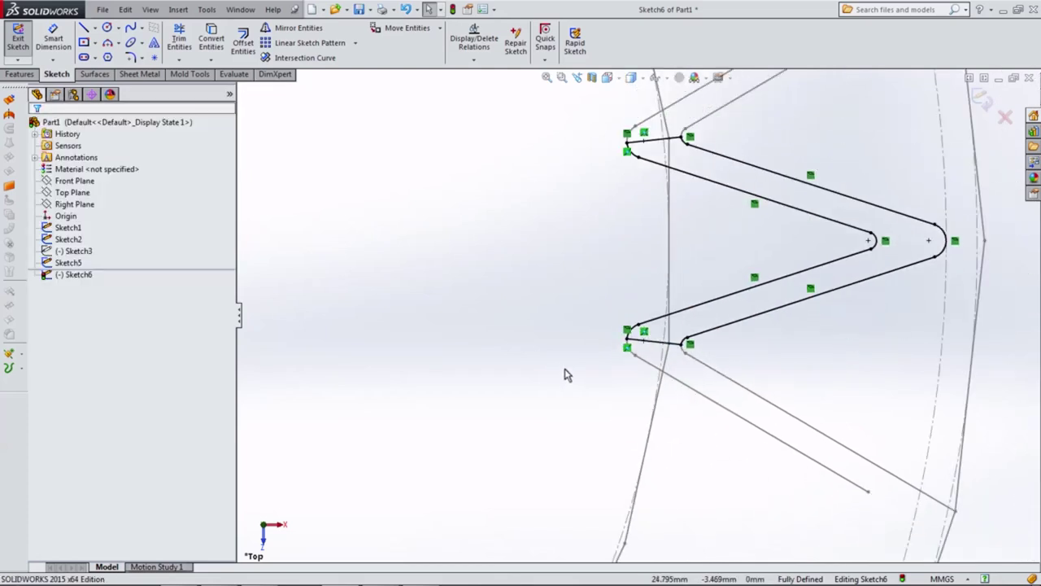
pyautogui.scroll(2, 569, 370)
pyautogui.scroll(1, 592, 362)
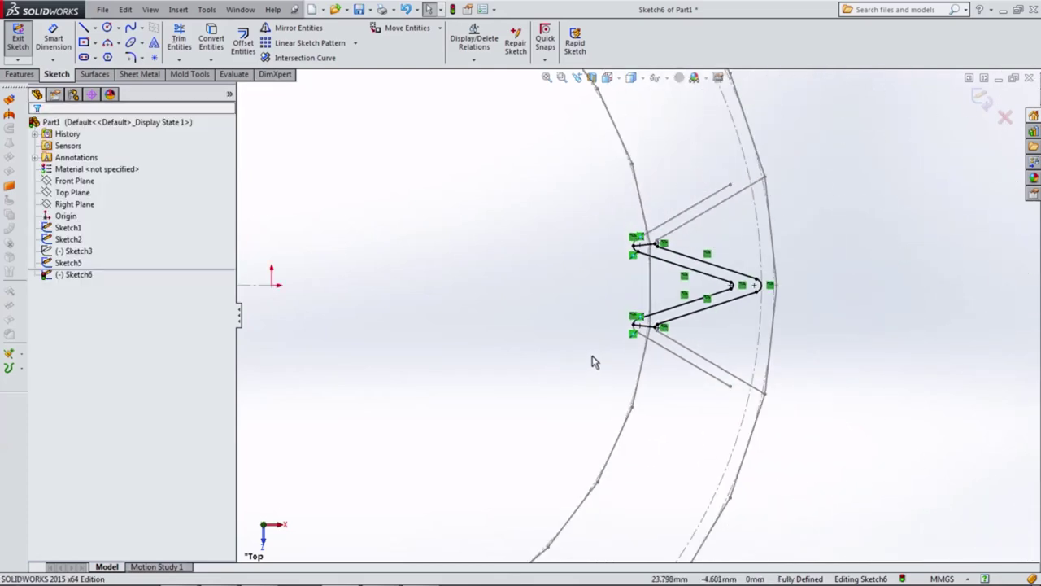
pyautogui.scroll(1, 592, 362)
# Extrude the pleat sketch as a 37.5 mm Blind boss
pyautogui.click(20, 74)
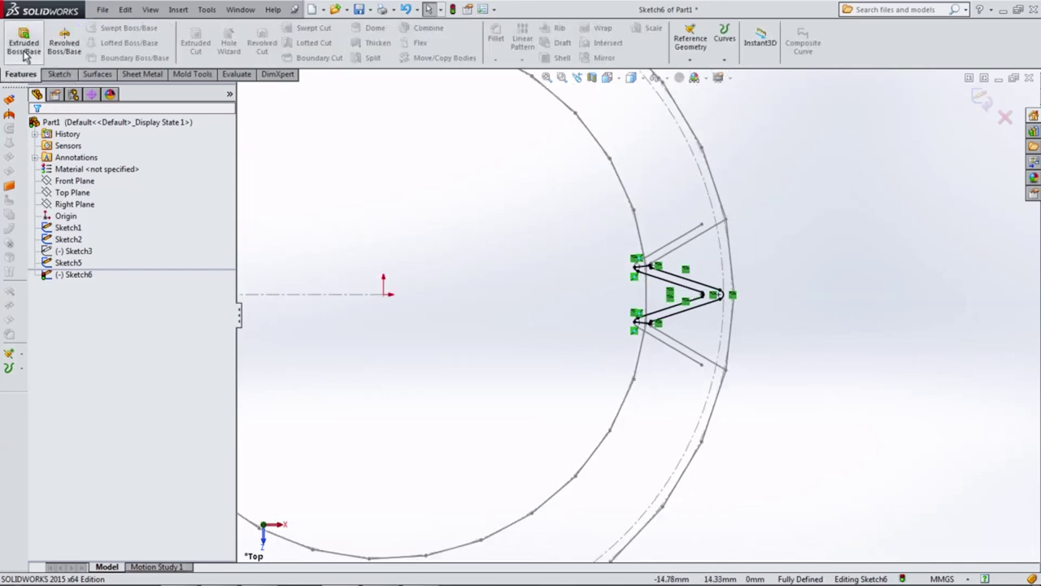
pyautogui.click(24, 45)
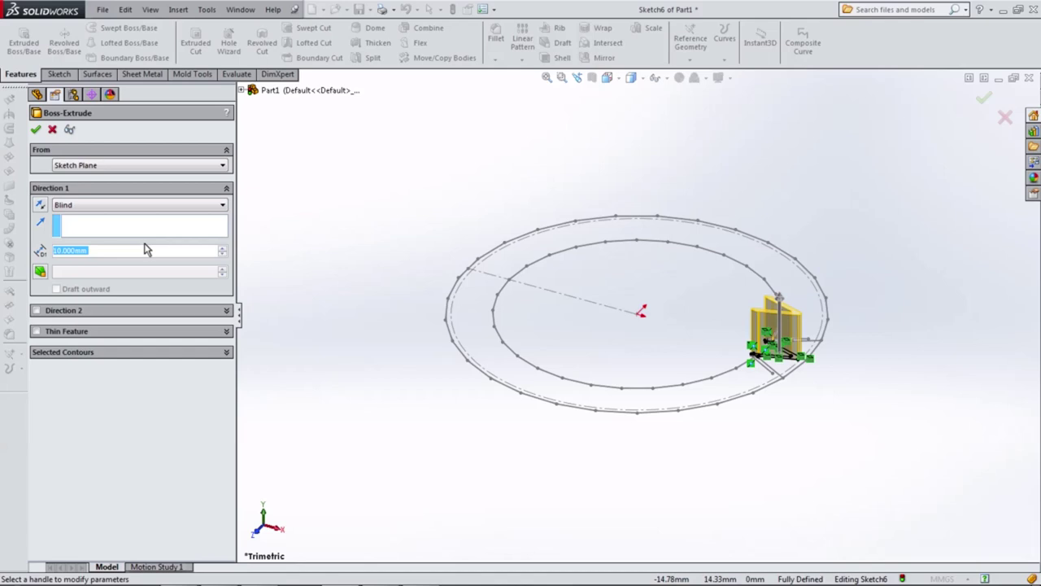
pyautogui.write('37')
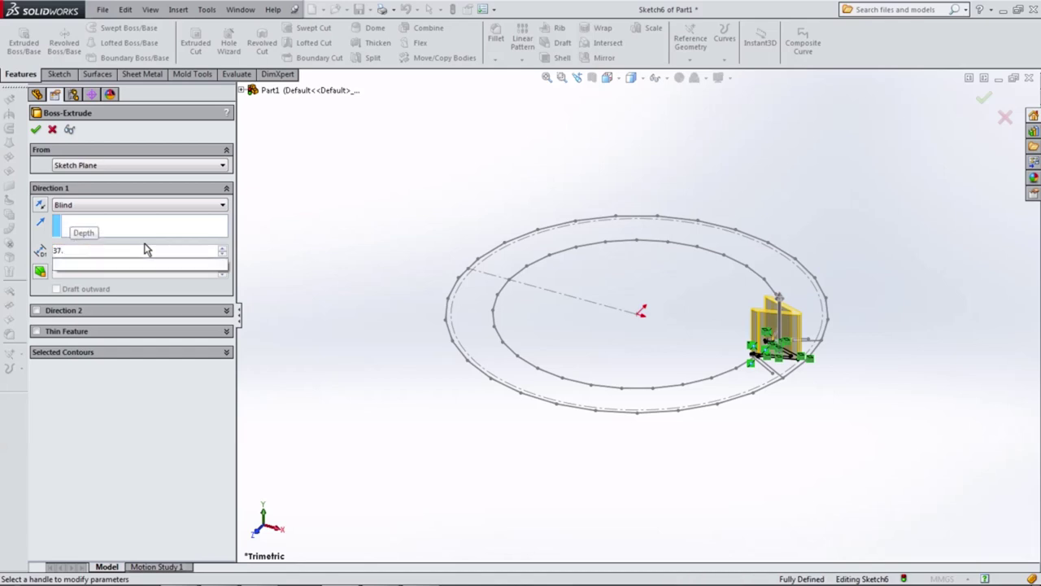
pyautogui.write('.5')
pyautogui.press('Return')
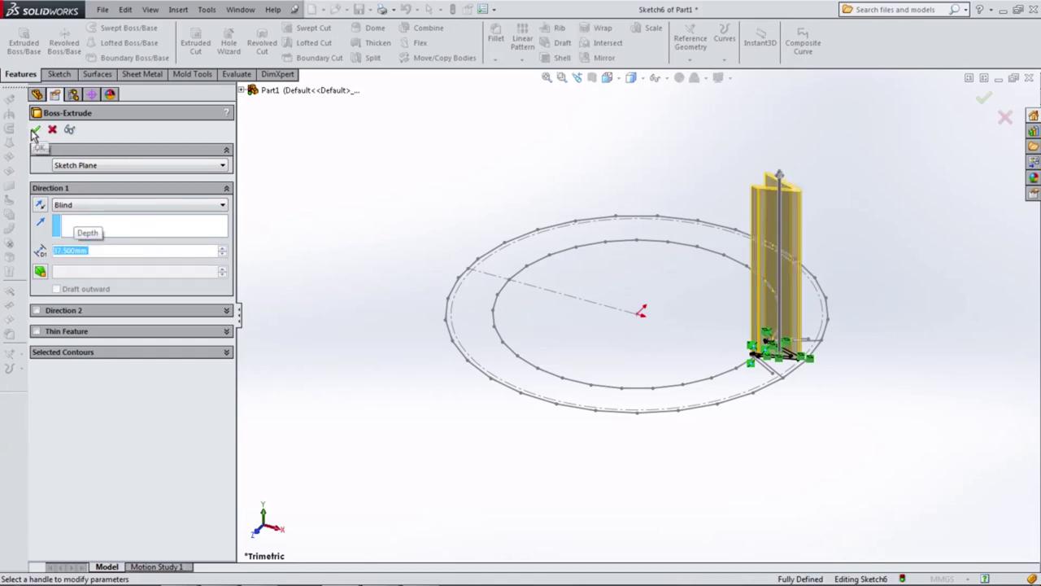
pyautogui.click(35, 130)
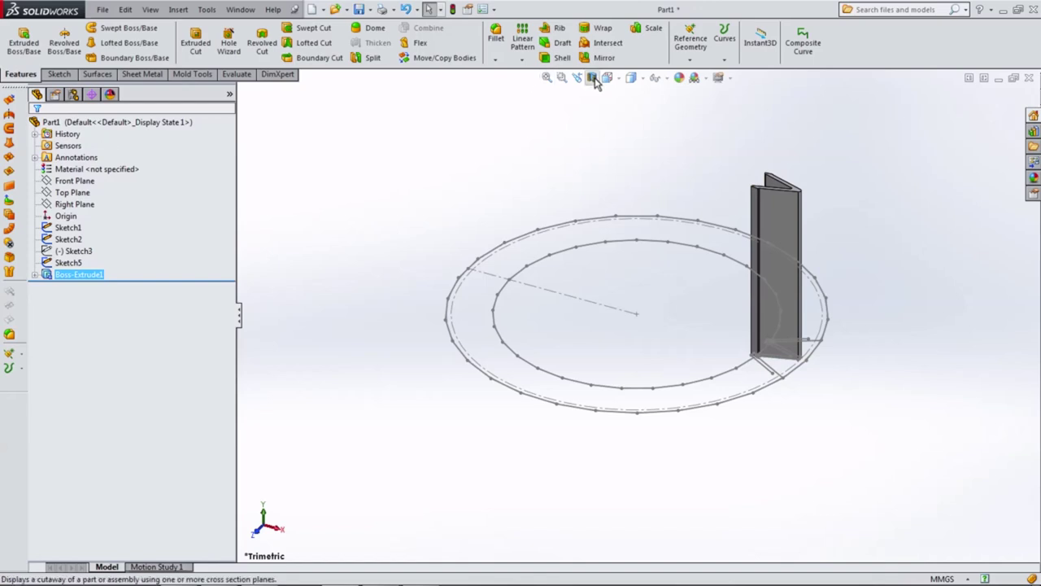
# View the extruded pleat from the Top, then orbit to a tilted 3D view
pyautogui.click(385, 130)
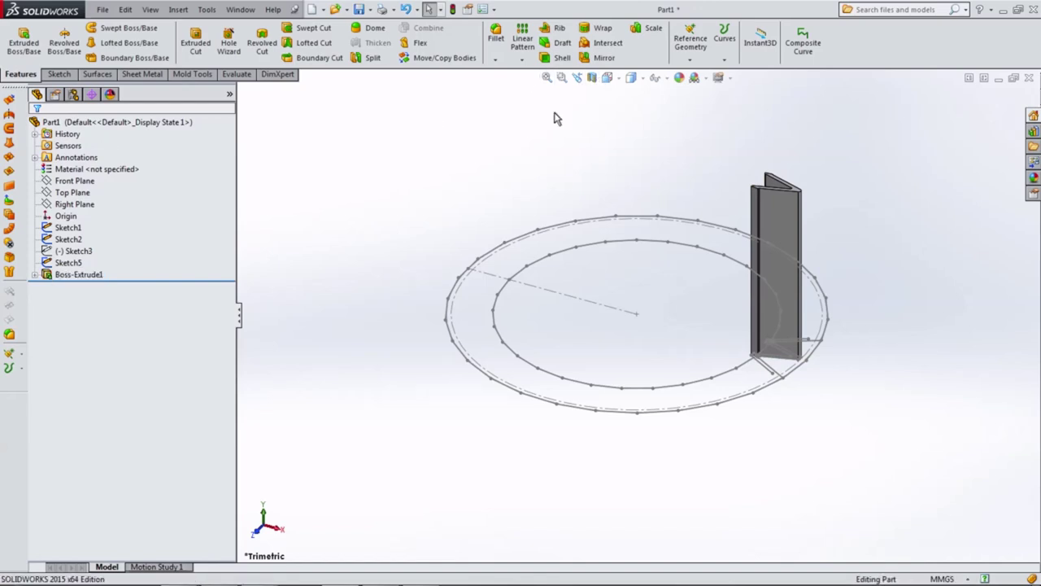
pyautogui.click(607, 77)
pyautogui.click(627, 106)
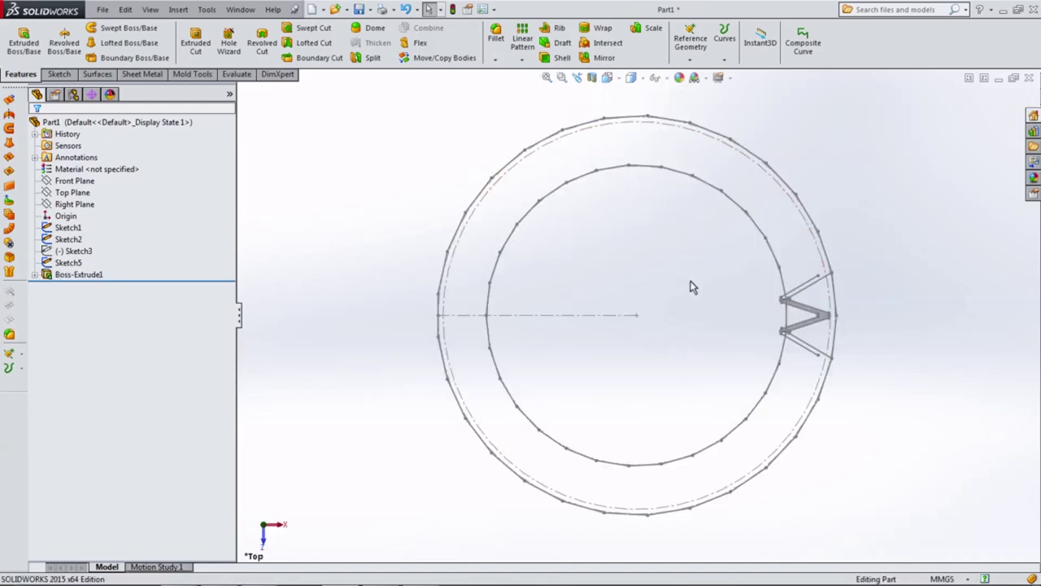
pyautogui.scroll(-5, 799, 301)
pyautogui.click(800, 399)
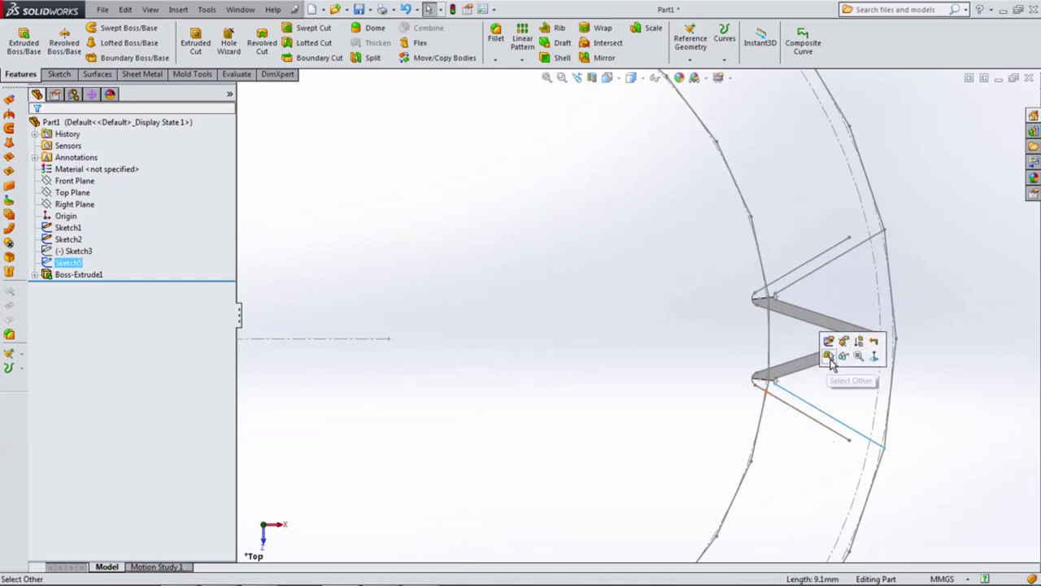
pyautogui.click(697, 348)
pyautogui.scroll(5, 697, 350)
pyautogui.moveTo(648, 391)
pyautogui.mouseDown(button='middle')
pyautogui.moveTo(618, 268)
pyautogui.moveTo(630, 338)
pyautogui.mouseUp(button='middle')
pyautogui.scroll(3, 629, 338)
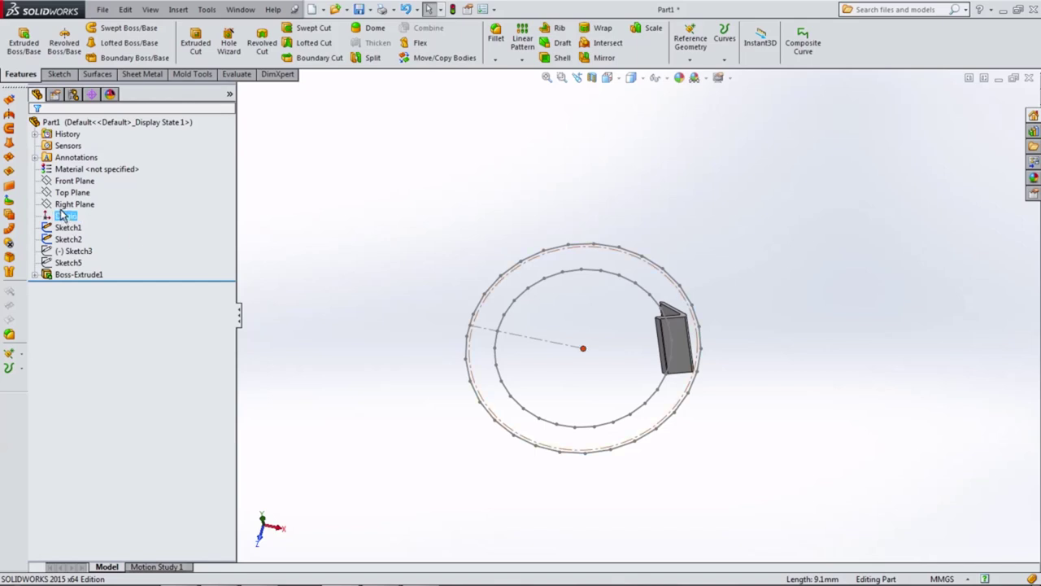
pyautogui.click(74, 181)
# Start a sketch on Front Plane and switch to an Isometric view
pyautogui.click(81, 161)
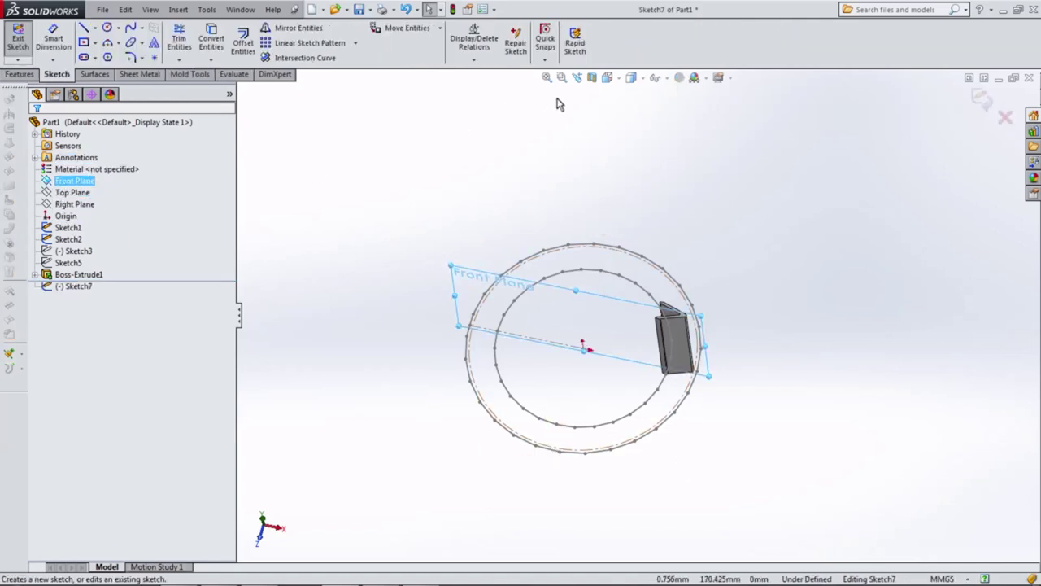
pyautogui.click(607, 77)
pyautogui.click(623, 128)
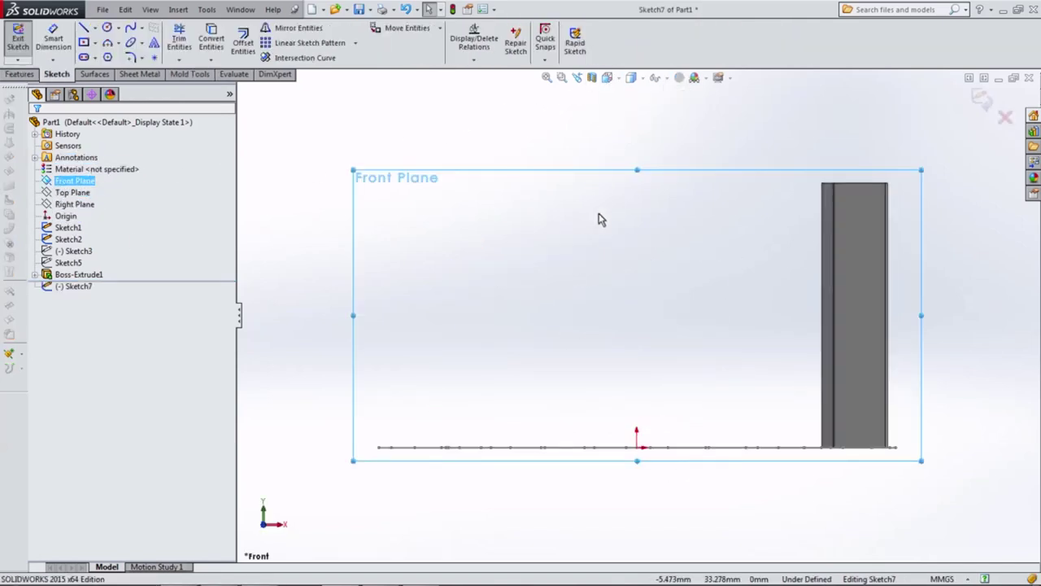
pyautogui.click(607, 77)
pyautogui.click(630, 78)
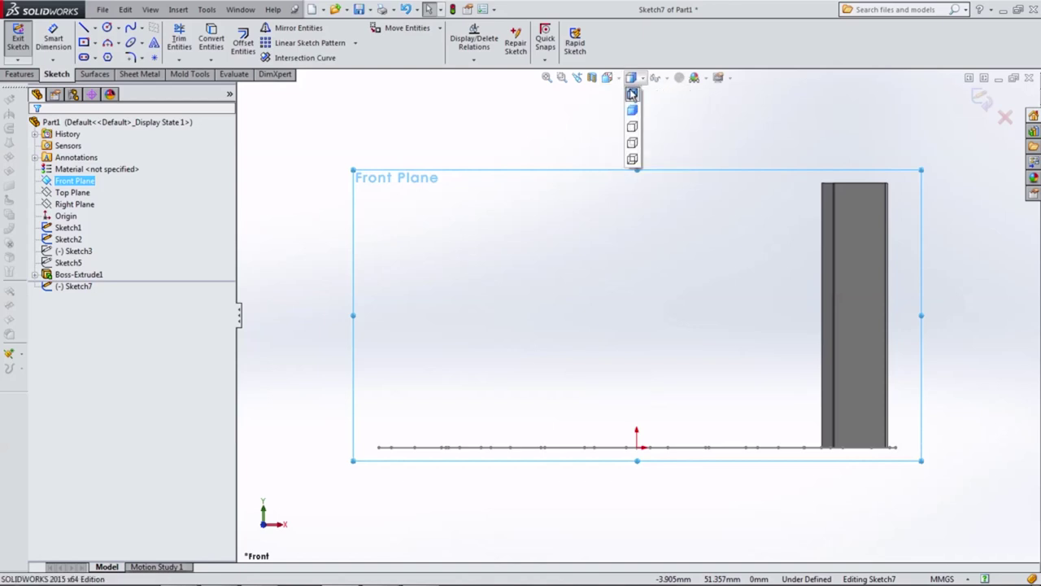
pyautogui.moveTo(607, 77)
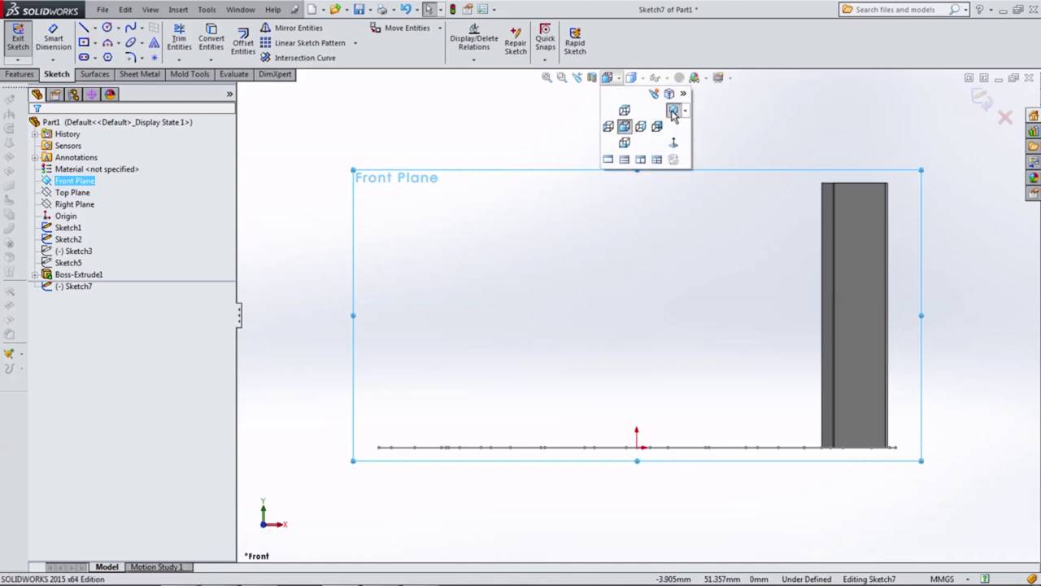
pyautogui.click(673, 111)
# Draw a vertical centerline down from the origin and exit the sketch
pyautogui.click(95, 28)
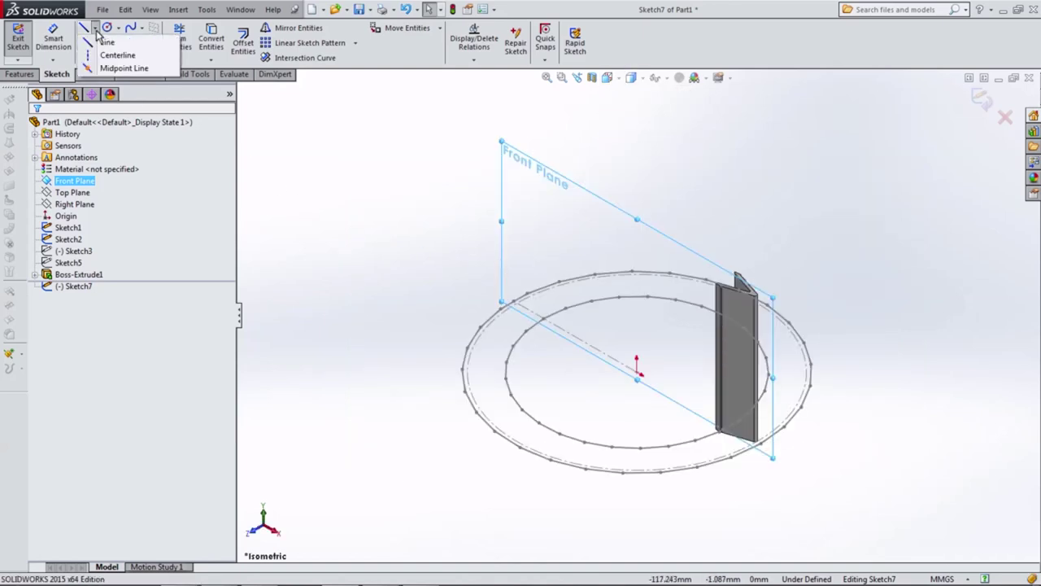
pyautogui.click(106, 54)
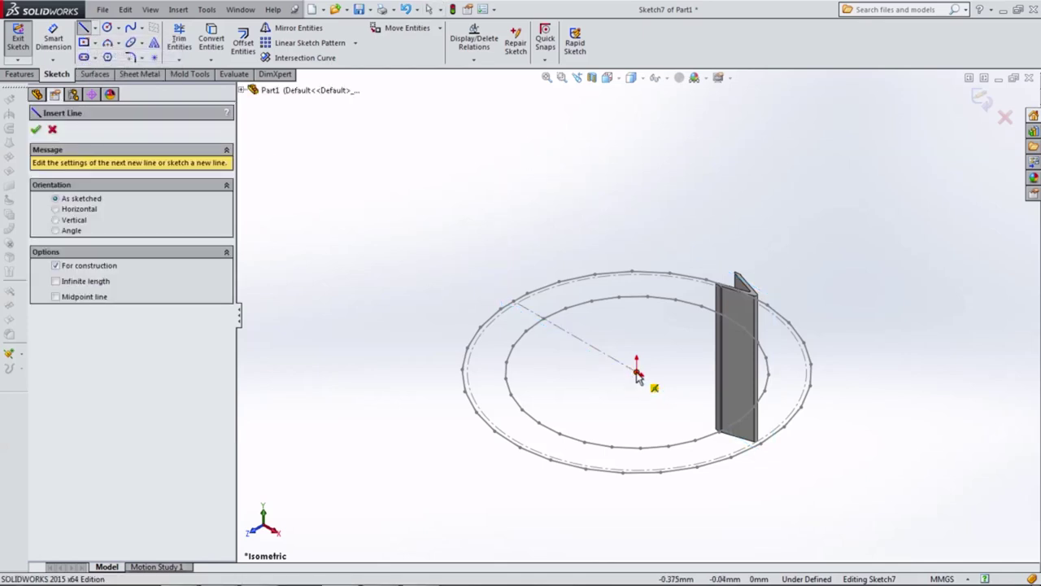
pyautogui.click(638, 372)
pyautogui.click(638, 430)
pyautogui.press('Escape')
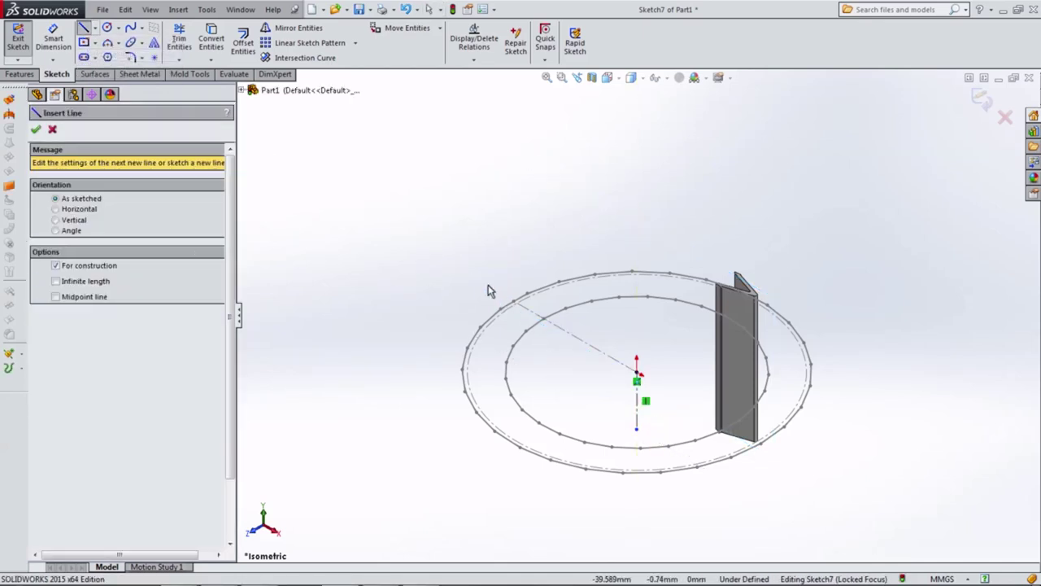
pyautogui.click(977, 101)
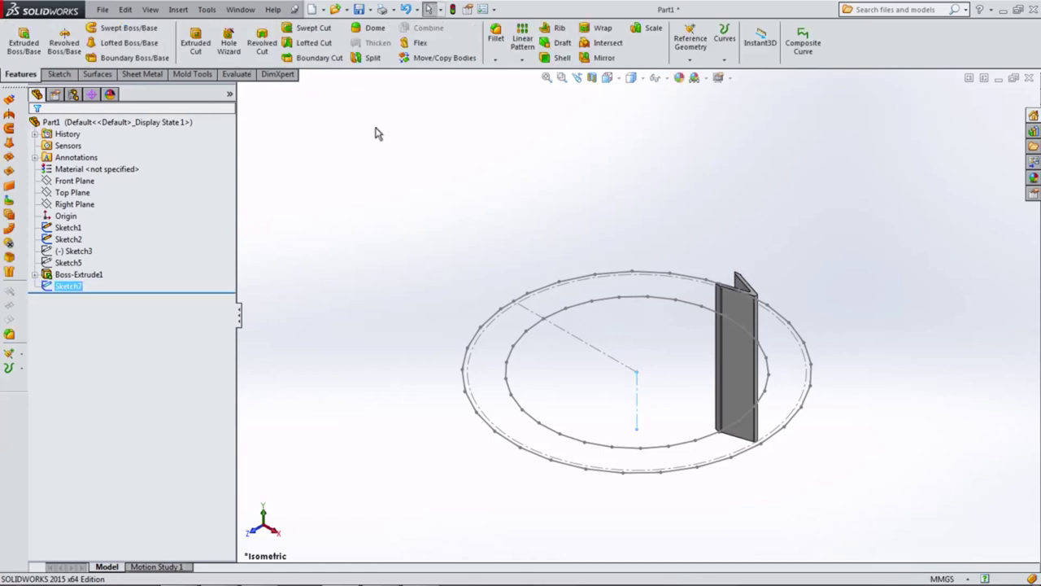
# Set up a circular pattern on bodies around the Sketch7 centerline axis
pyautogui.click(521, 59)
pyautogui.click(546, 84)
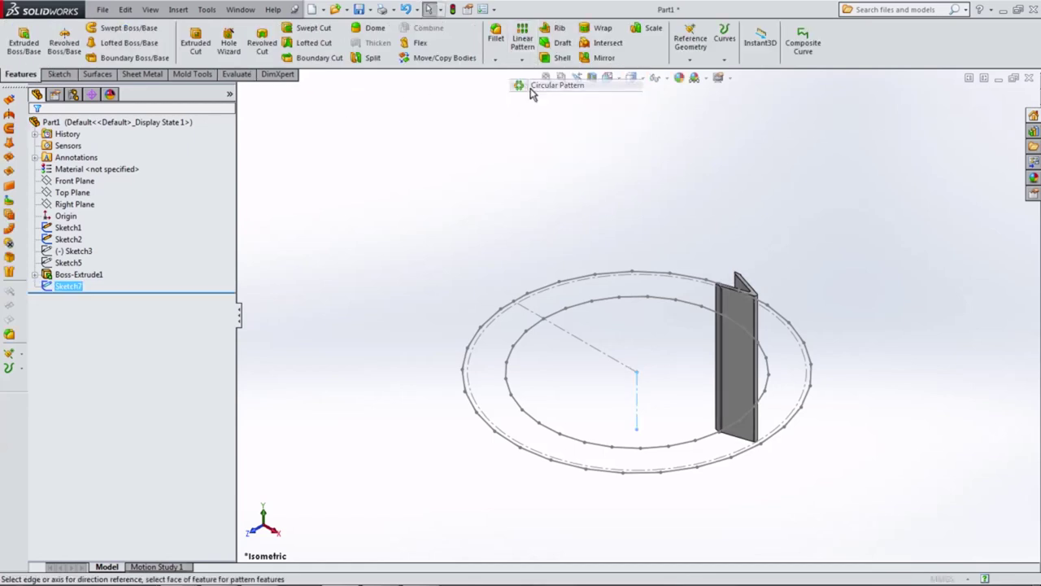
pyautogui.click(95, 169)
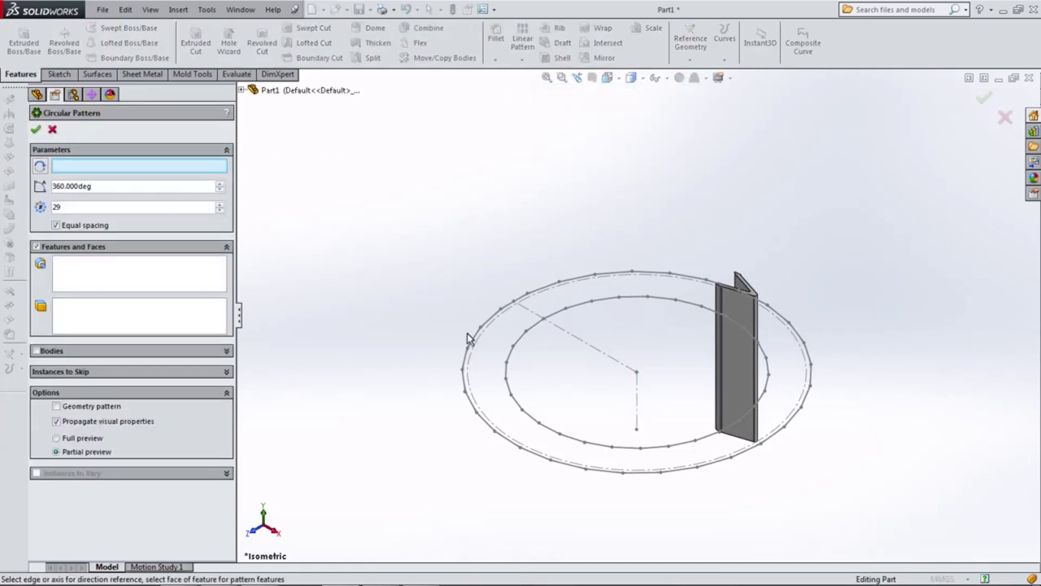
pyautogui.click(637, 397)
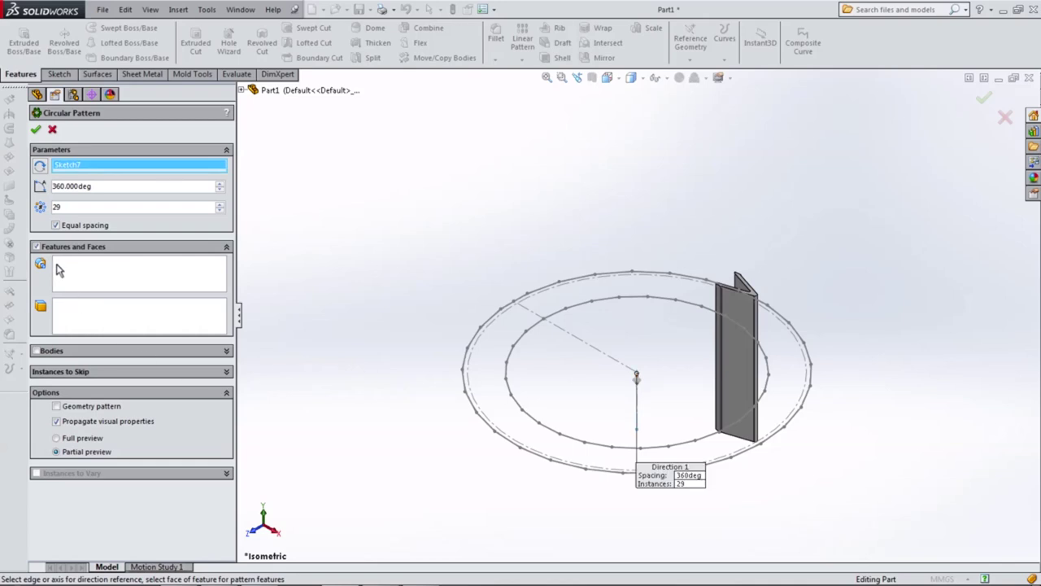
pyautogui.click(36, 248)
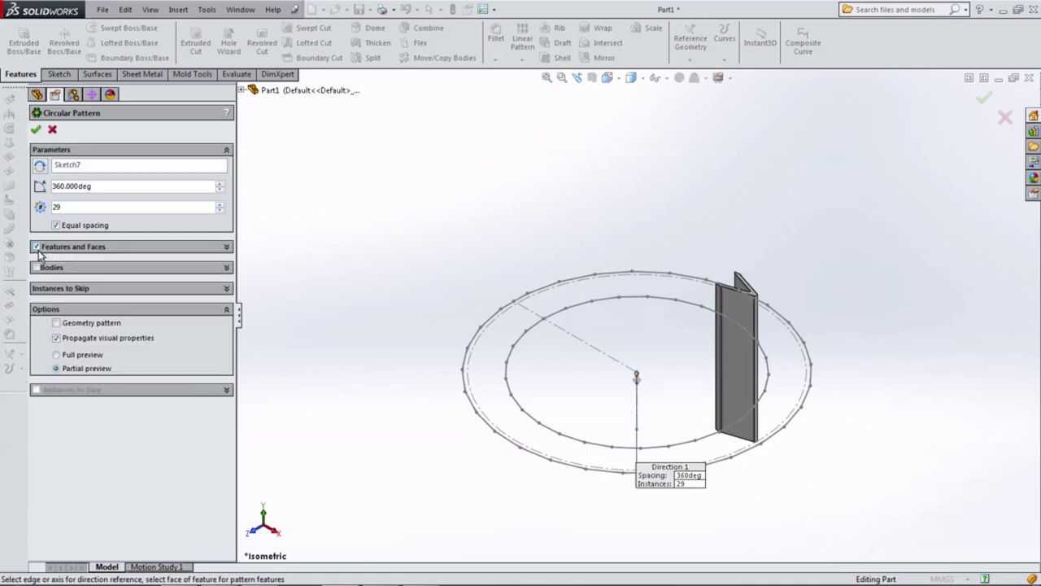
pyautogui.click(227, 249)
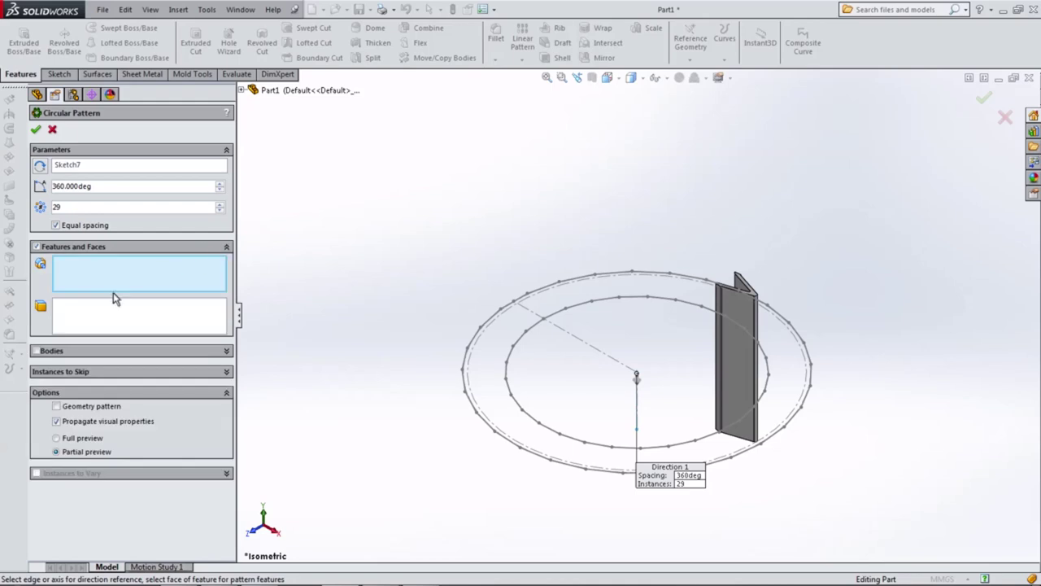
pyautogui.click(37, 351)
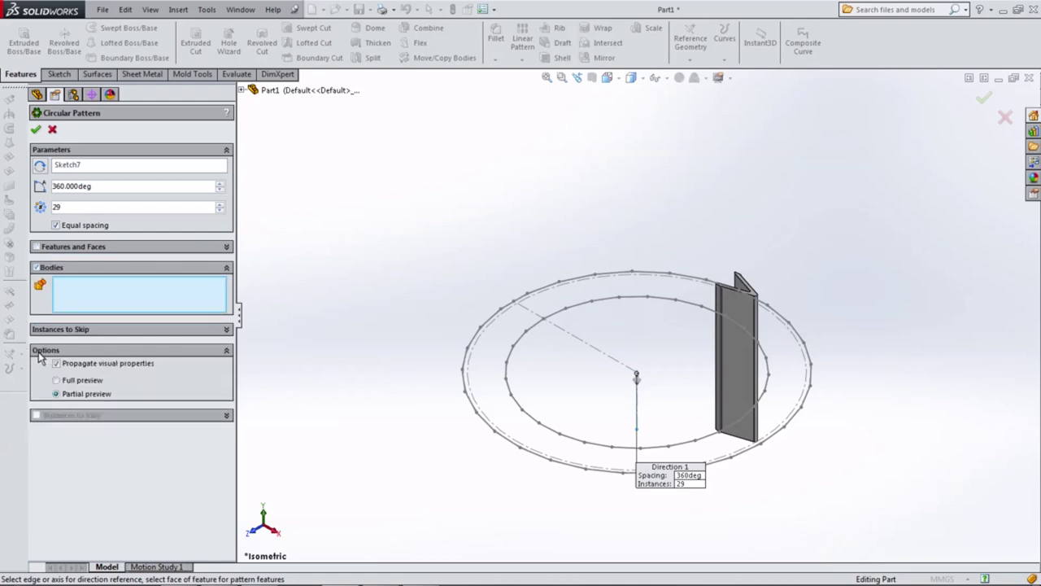
# Pattern the Boss-Extrude1 pleat body 29 times over 360°
pyautogui.click(737, 338)
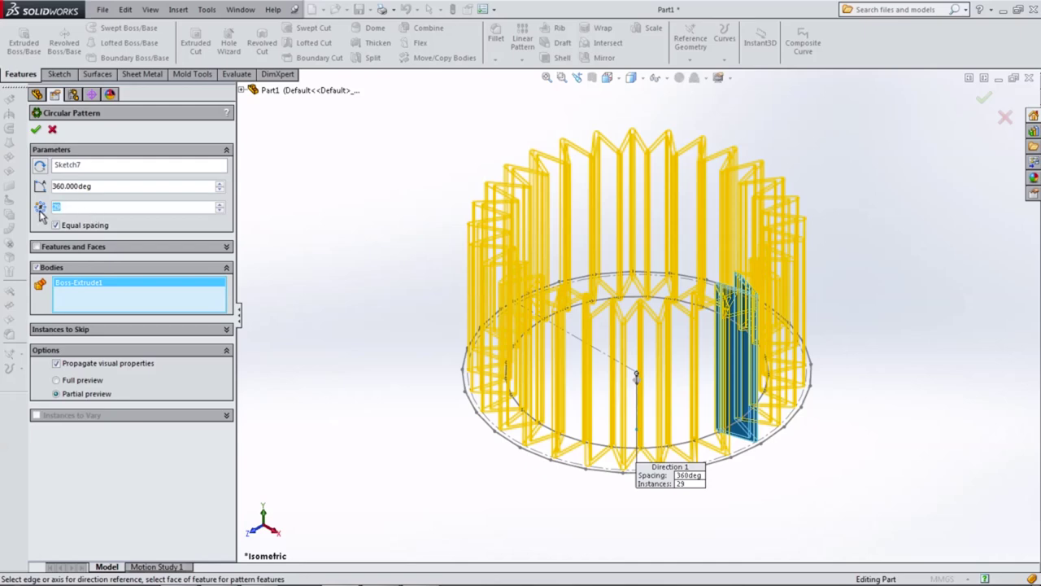
pyautogui.moveTo(368, 290)
pyautogui.mouseDown(button='middle')
pyautogui.moveTo(434, 337)
pyautogui.moveTo(396, 383)
pyautogui.mouseUp(button='middle')
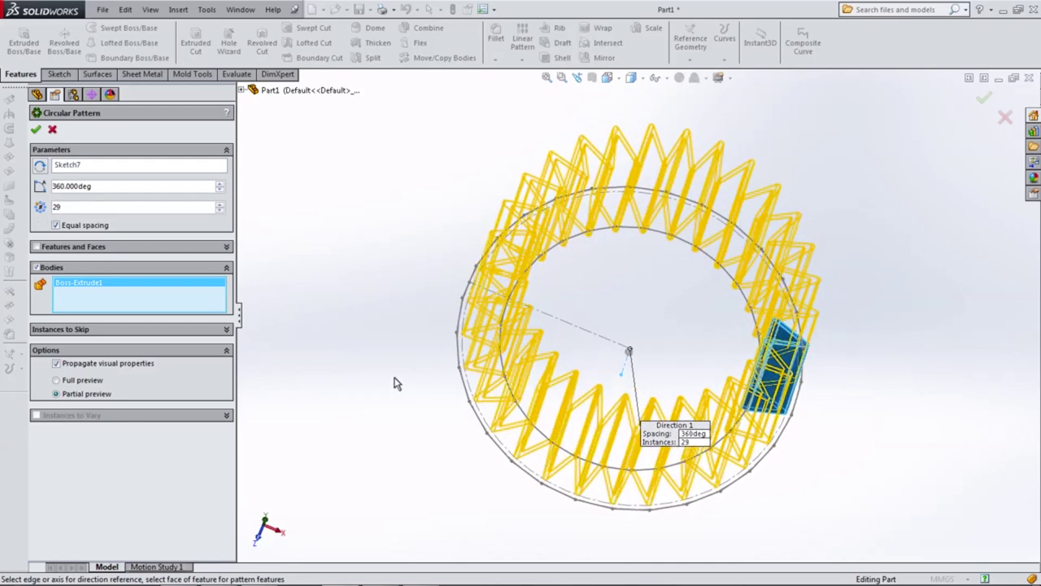
pyautogui.click(36, 132)
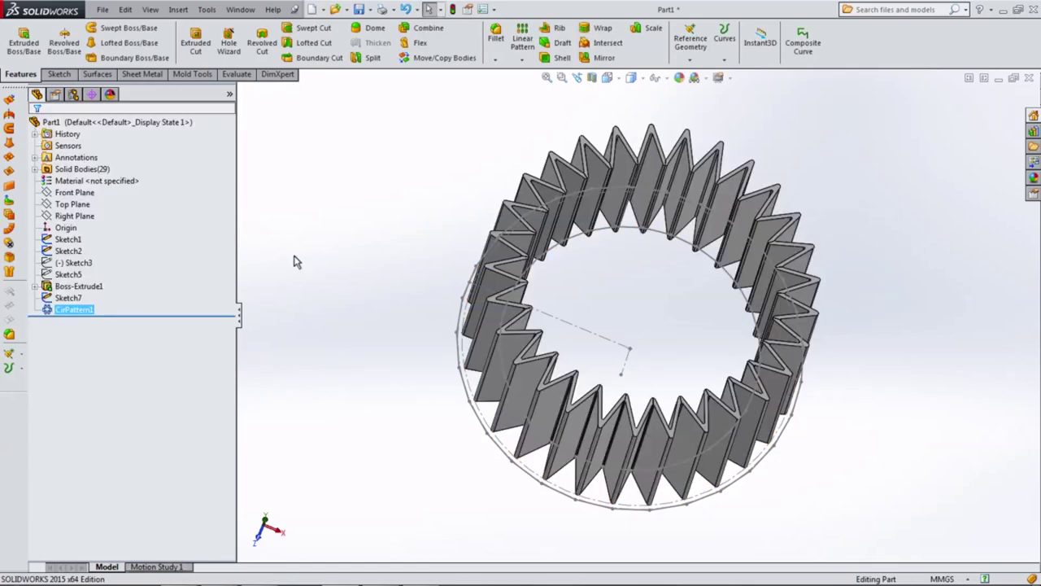
pyautogui.moveTo(297, 261)
pyautogui.mouseDown(button='middle')
pyautogui.moveTo(426, 377)
pyautogui.moveTo(424, 419)
pyautogui.moveTo(477, 187)
pyautogui.moveTo(437, 240)
pyautogui.mouseUp(button='middle')
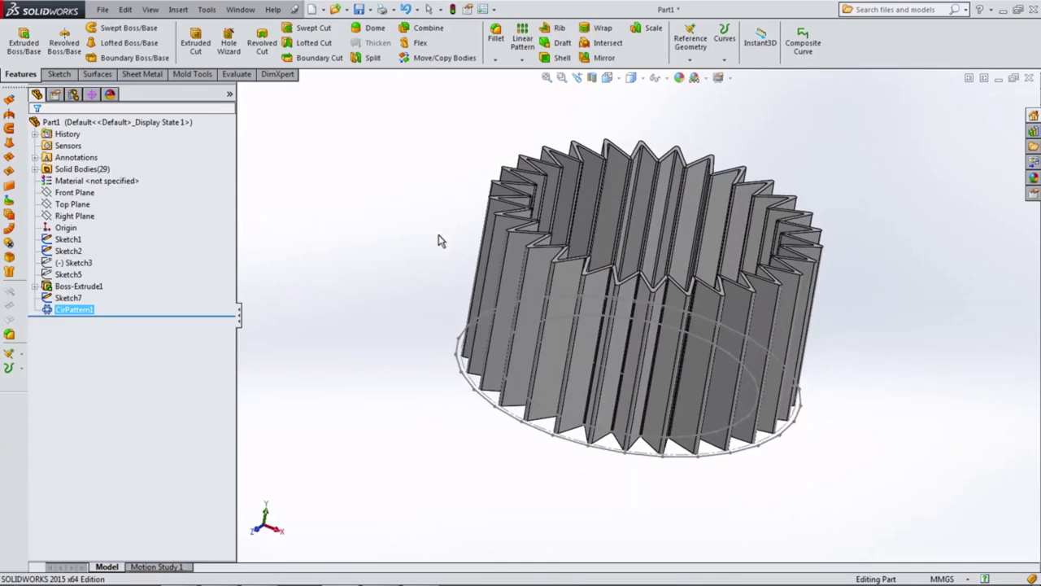
pyautogui.scroll(-2, 420, 234)
pyautogui.scroll(-2, 415, 234)
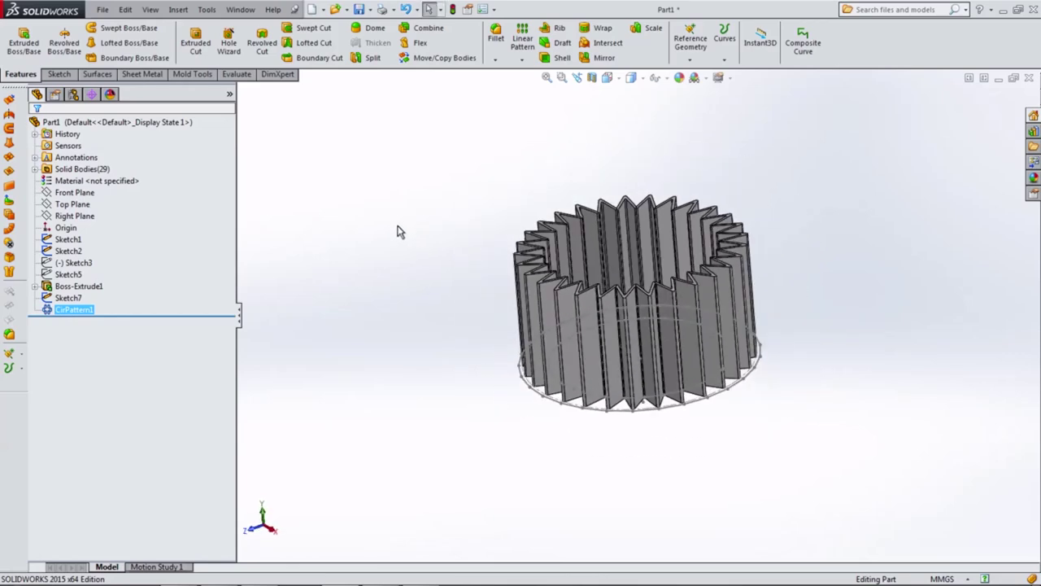
pyautogui.click(412, 29)
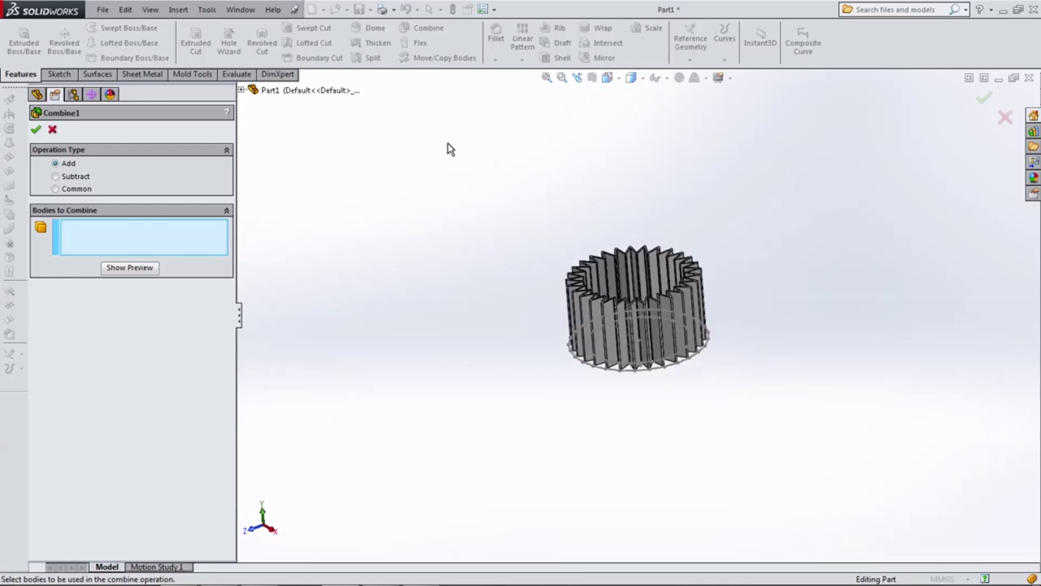
# Box-select all 29 pleat bodies and combine them with Add
pyautogui.click(607, 78)
pyautogui.click(619, 113)
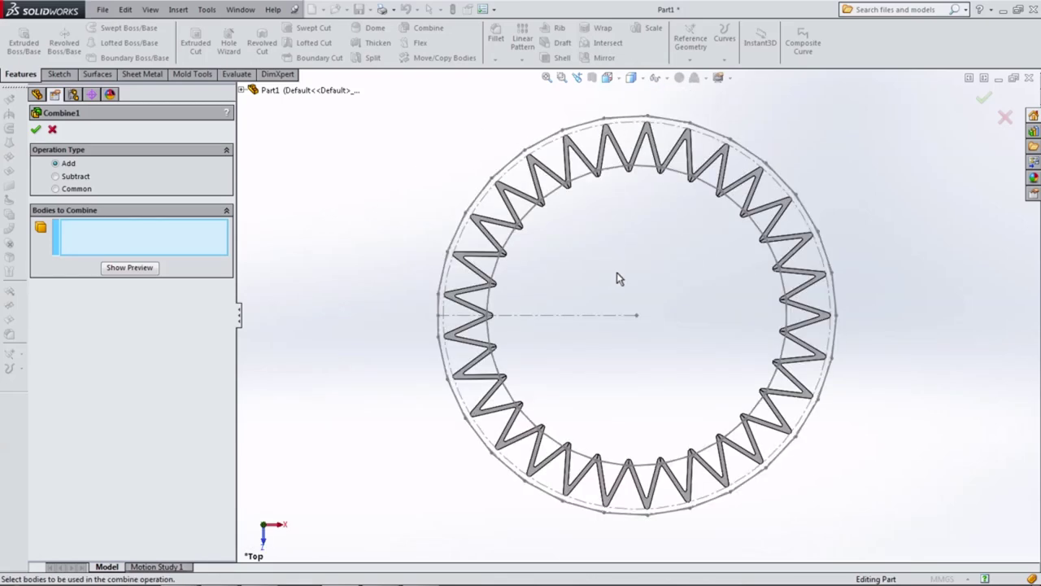
pyautogui.moveTo(616, 279)
pyautogui.mouseDown(button='middle')
pyautogui.moveTo(623, 288)
pyautogui.moveTo(612, 260)
pyautogui.mouseUp(button='middle')
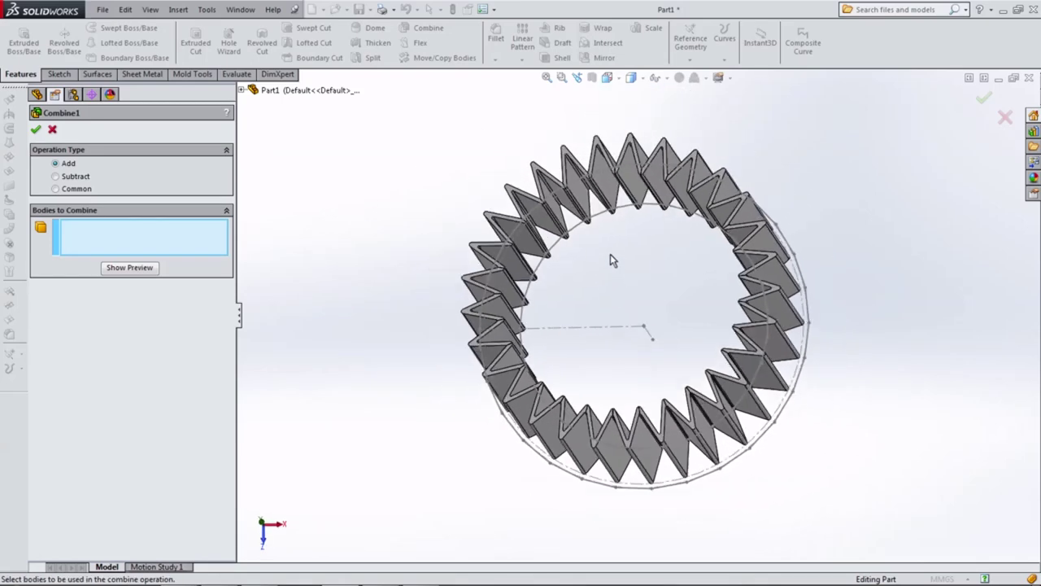
pyautogui.moveTo(395, 122); pyautogui.dragTo(871, 502)
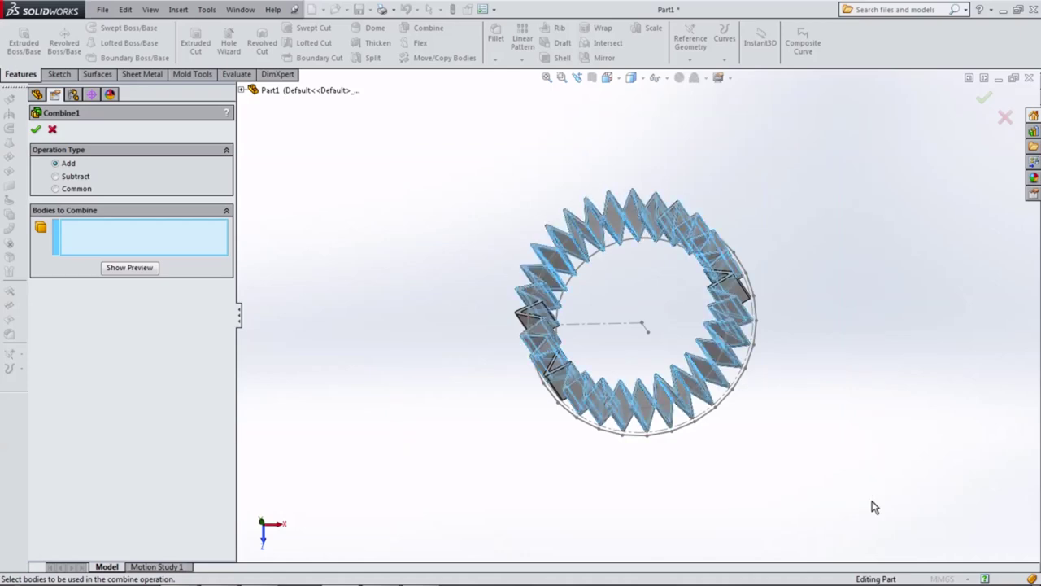
pyautogui.click(38, 131)
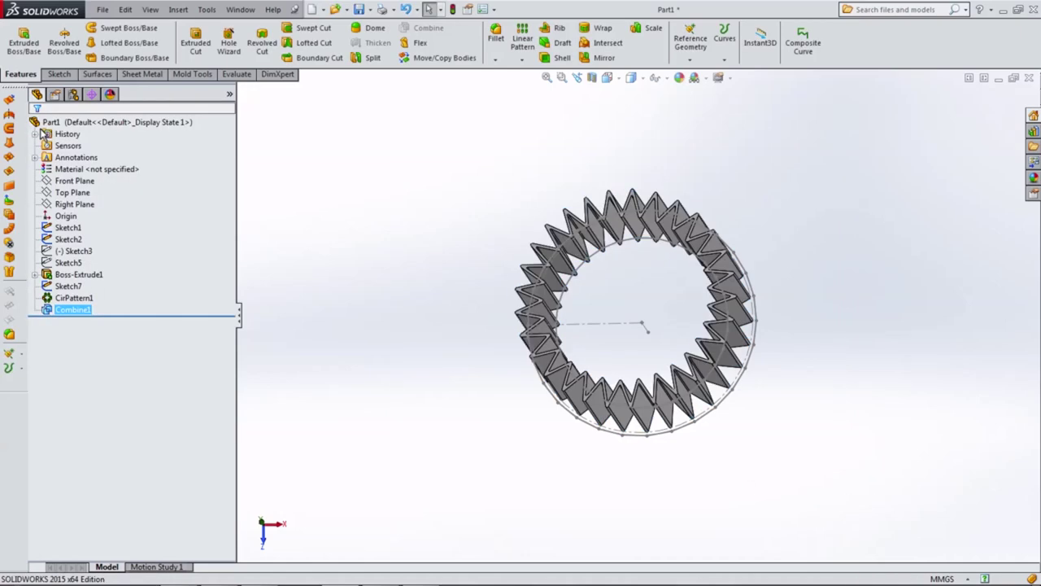
# Inspect the combined ring's sketch edges, circle diameter and axis line length
pyautogui.moveTo(492, 347); pyautogui.dragTo(519, 328, button='middle')
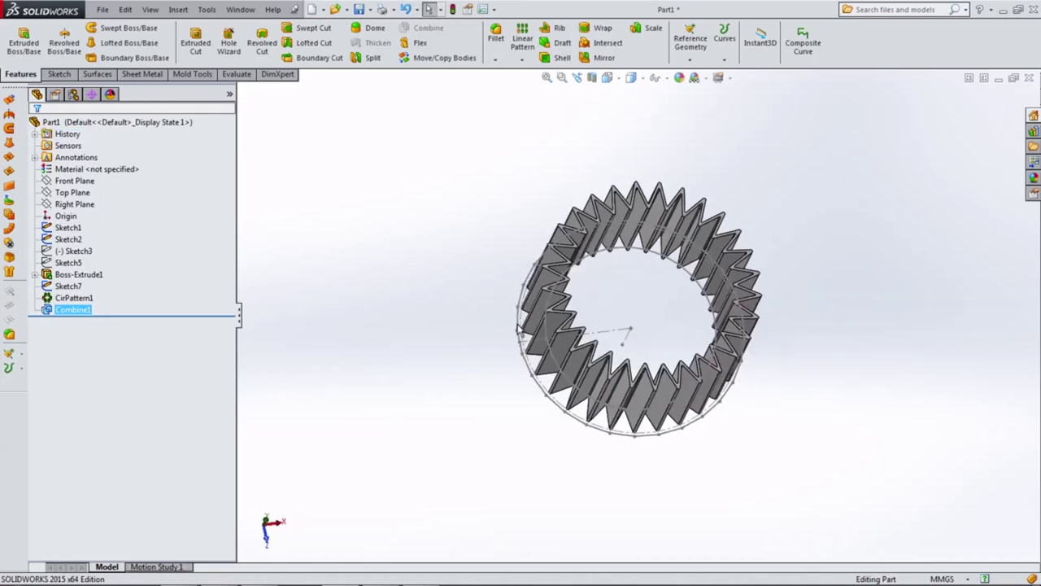
pyautogui.click(527, 373)
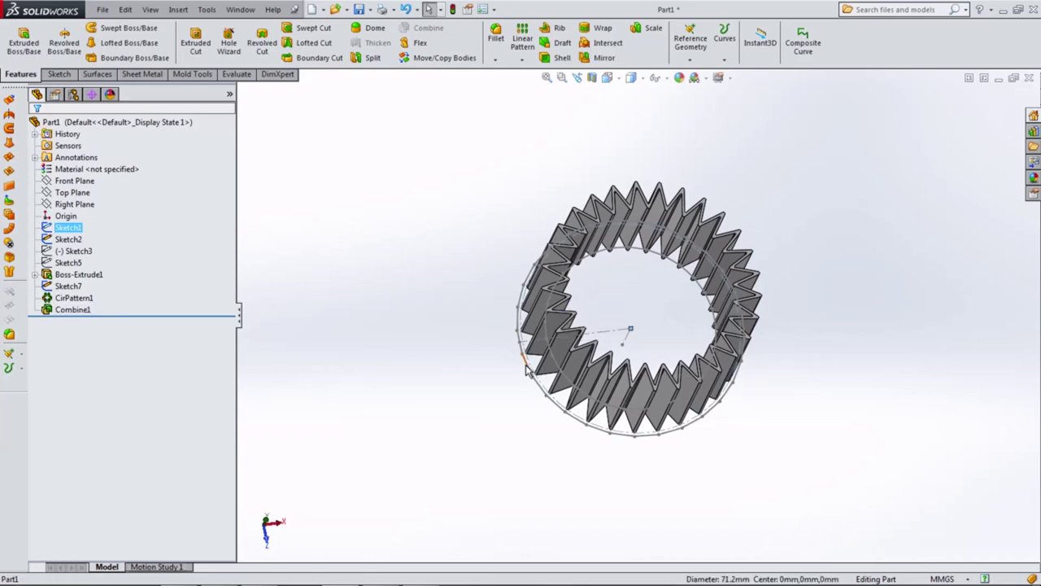
pyautogui.press('Escape')
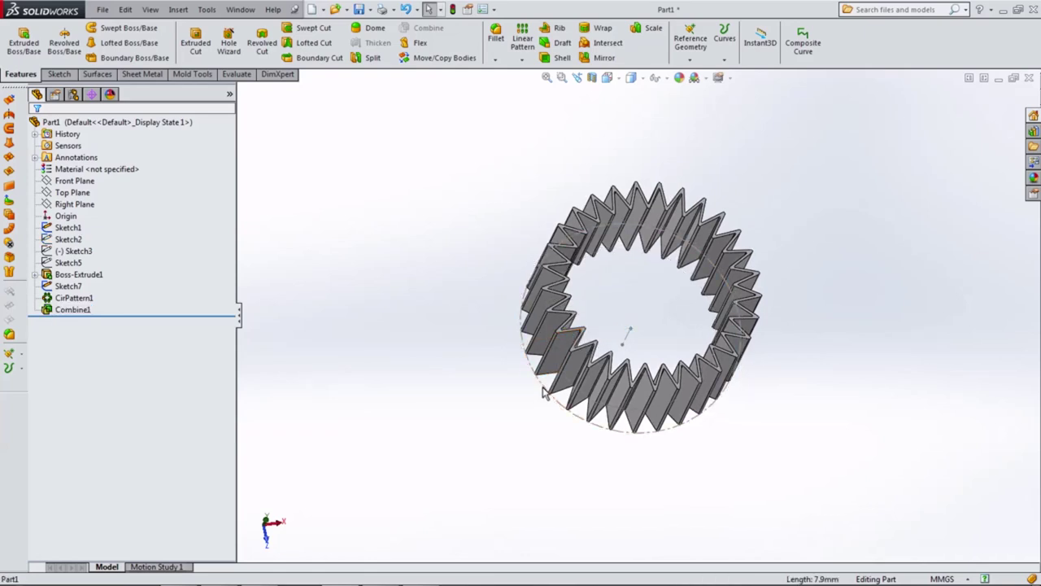
pyautogui.click(543, 389)
pyautogui.click(623, 348)
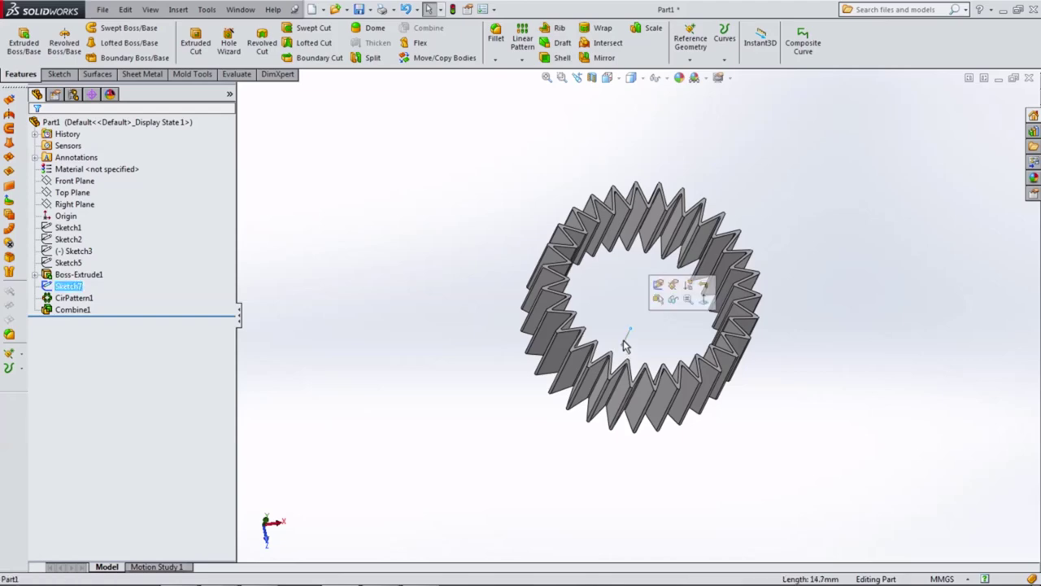
pyautogui.click(676, 301)
pyautogui.moveTo(433, 230); pyautogui.dragTo(442, 355, button='middle')
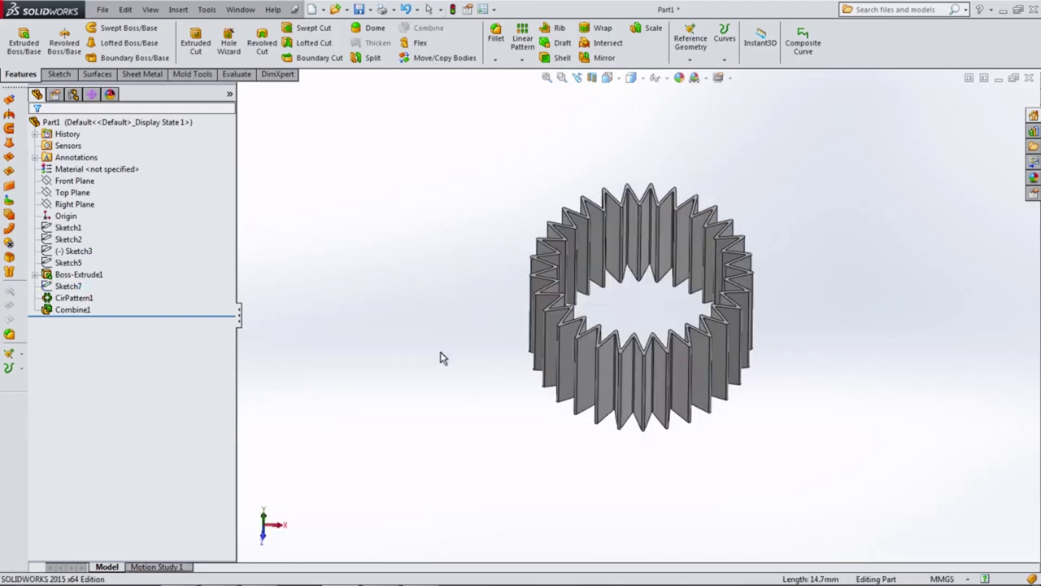
# Start a fillet with a 0.5 mm radius
pyautogui.click(495, 37)
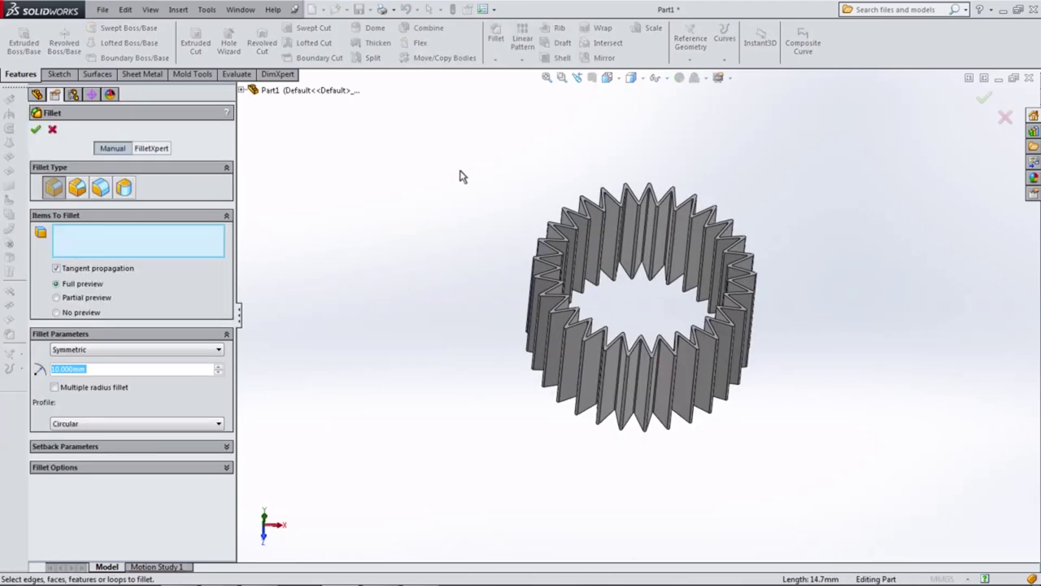
pyautogui.write('0.5')
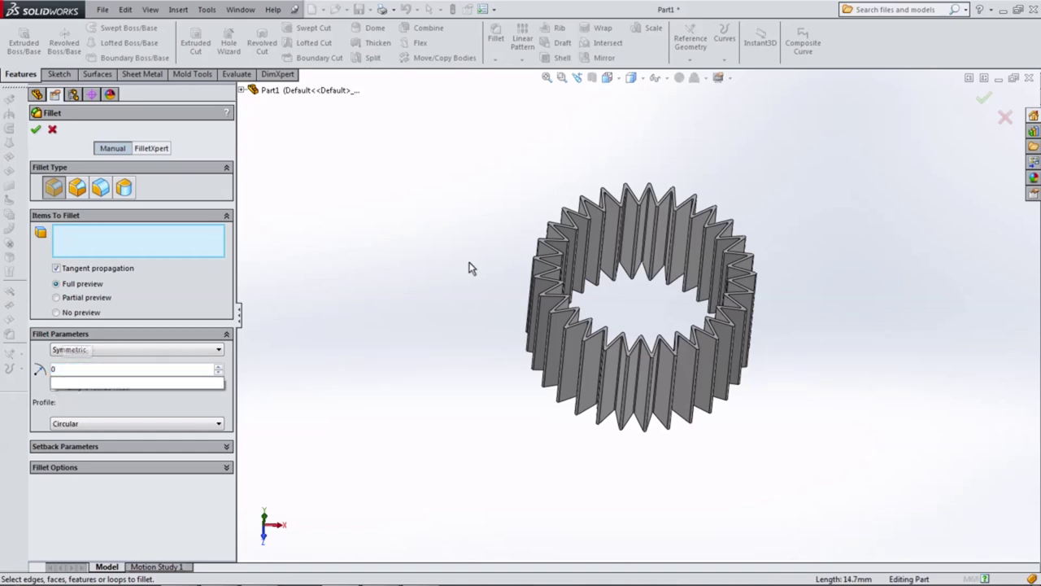
pyautogui.press('Return')
pyautogui.scroll(-3, 556, 268)
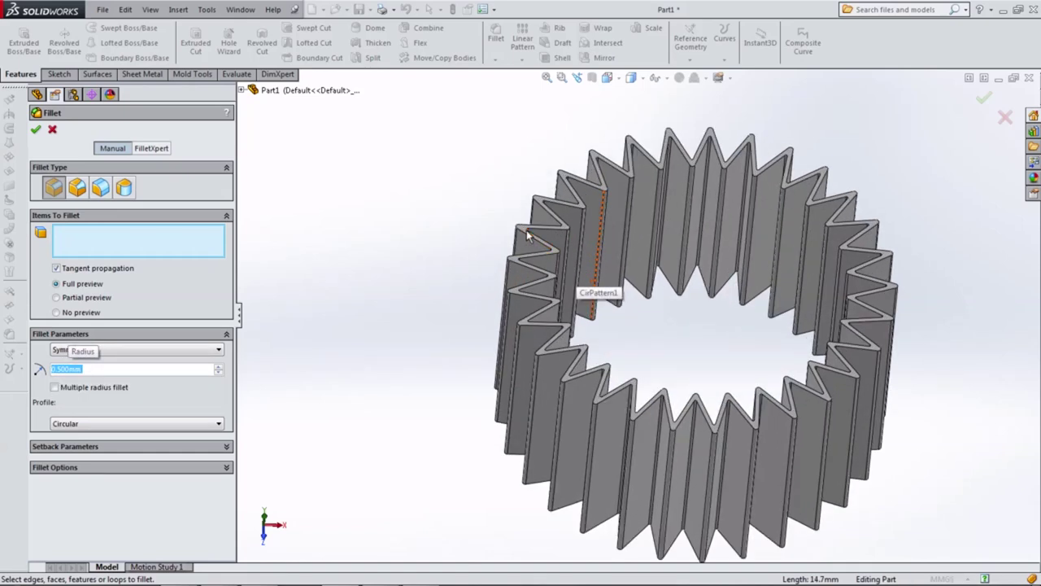
pyautogui.click(527, 236)
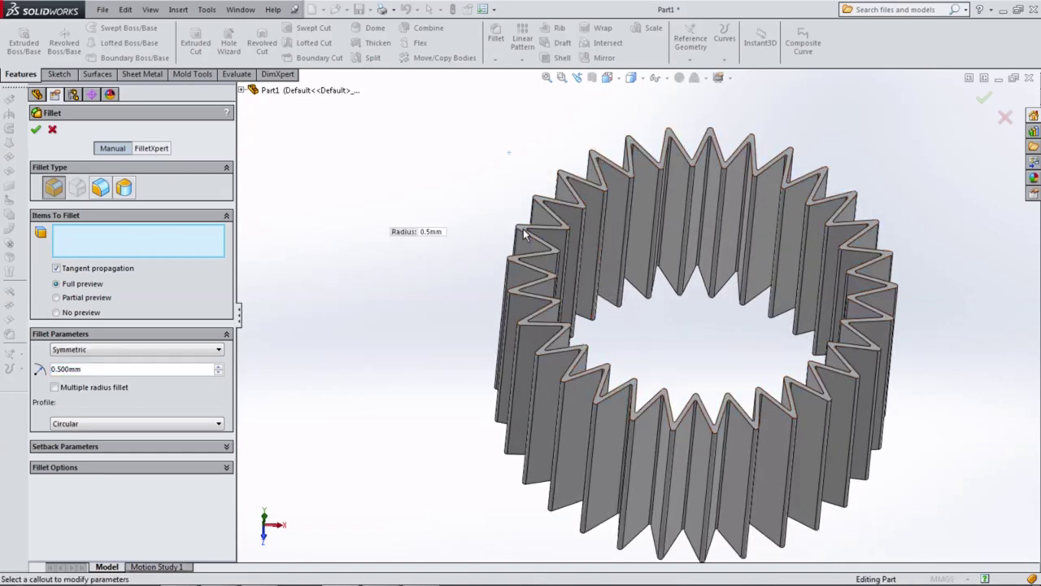
# Select the ring's top and bottom faces as the items to fillet
pyautogui.click(513, 258)
pyautogui.moveTo(468, 317); pyautogui.dragTo(481, 348, button='middle')
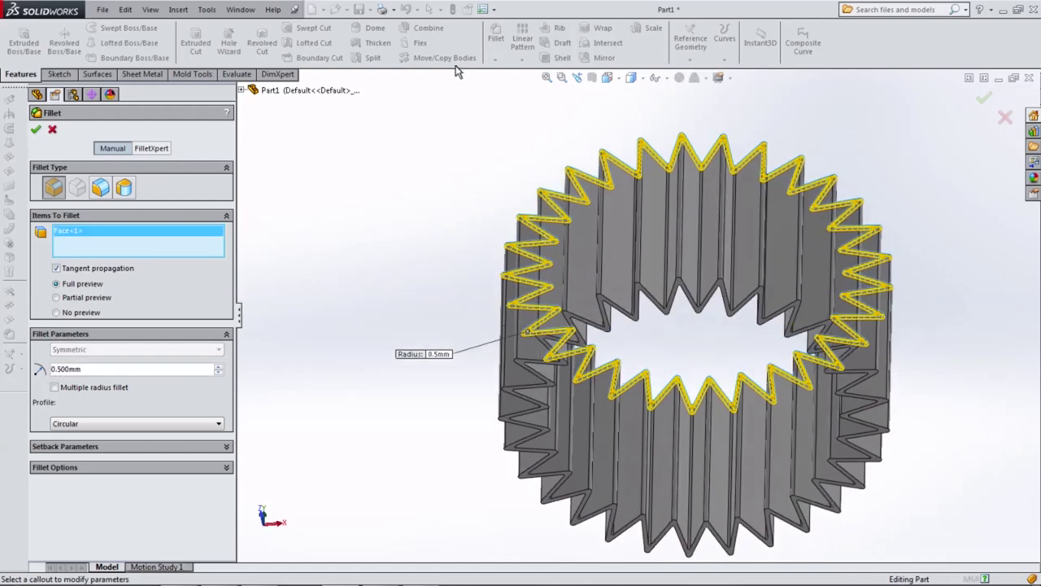
pyautogui.scroll(-3, 482, 349)
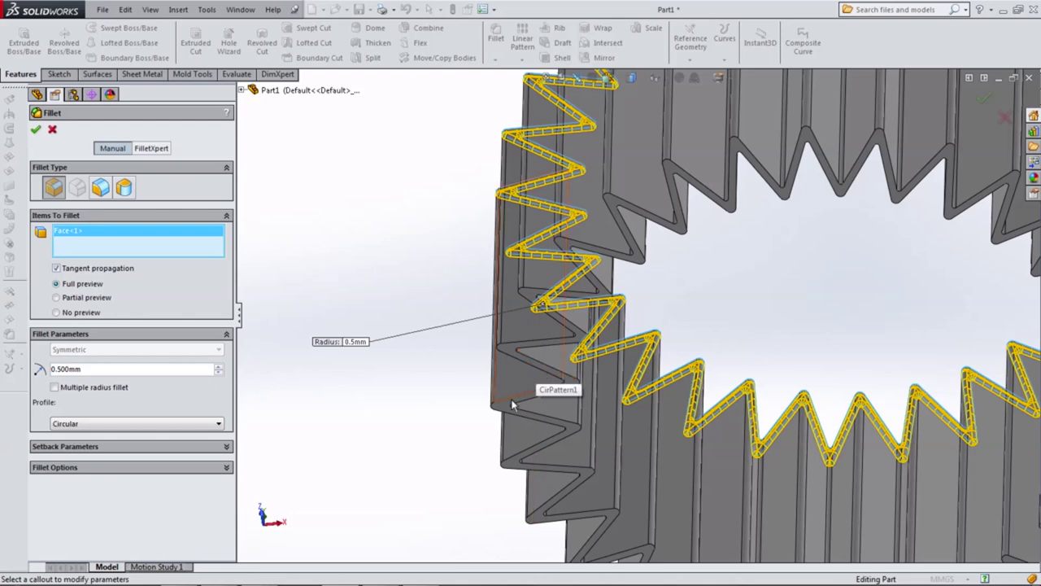
pyautogui.scroll(-2, 527, 397)
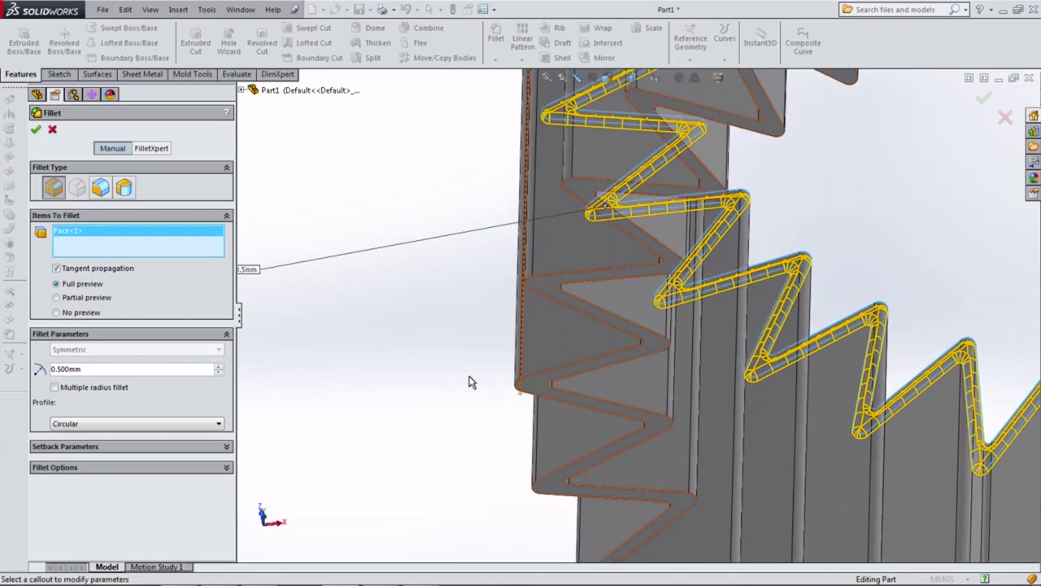
pyautogui.click(468, 381)
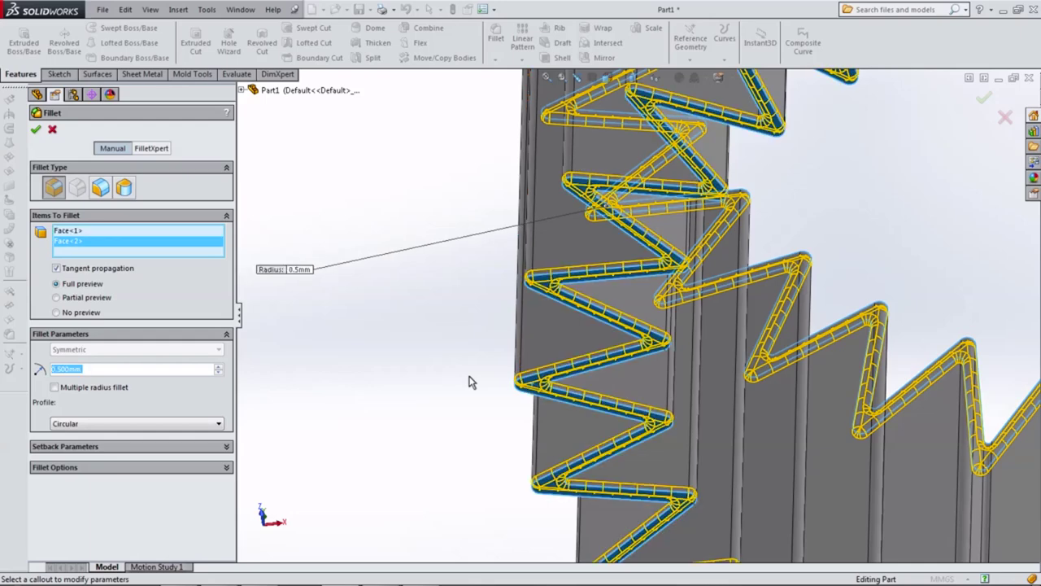
pyautogui.scroll(3, 472, 379)
pyautogui.scroll(2, 456, 342)
pyautogui.click(36, 131)
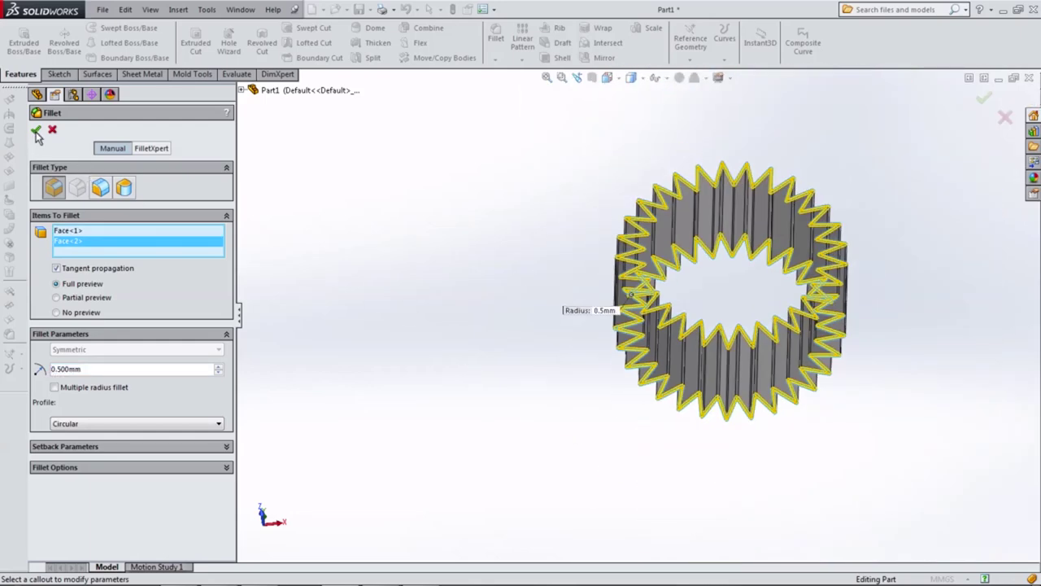
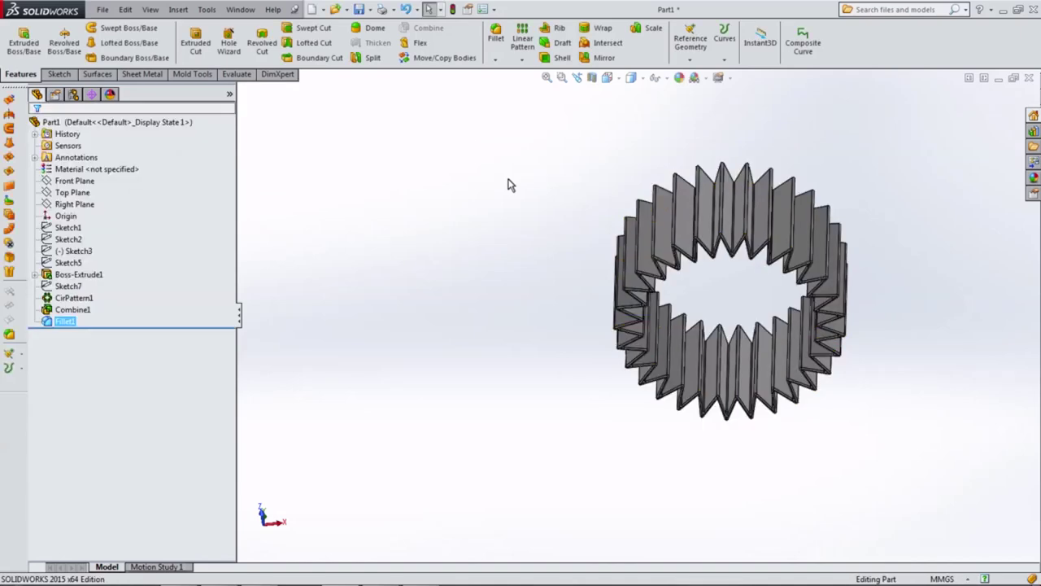
# Orbit to look down into the ring, then view it from Front, Top and back to Isometric
pyautogui.moveTo(507, 317)
pyautogui.mouseDown(button='middle')
pyautogui.moveTo(495, 401)
pyautogui.moveTo(523, 397)
pyautogui.mouseUp(button='middle')
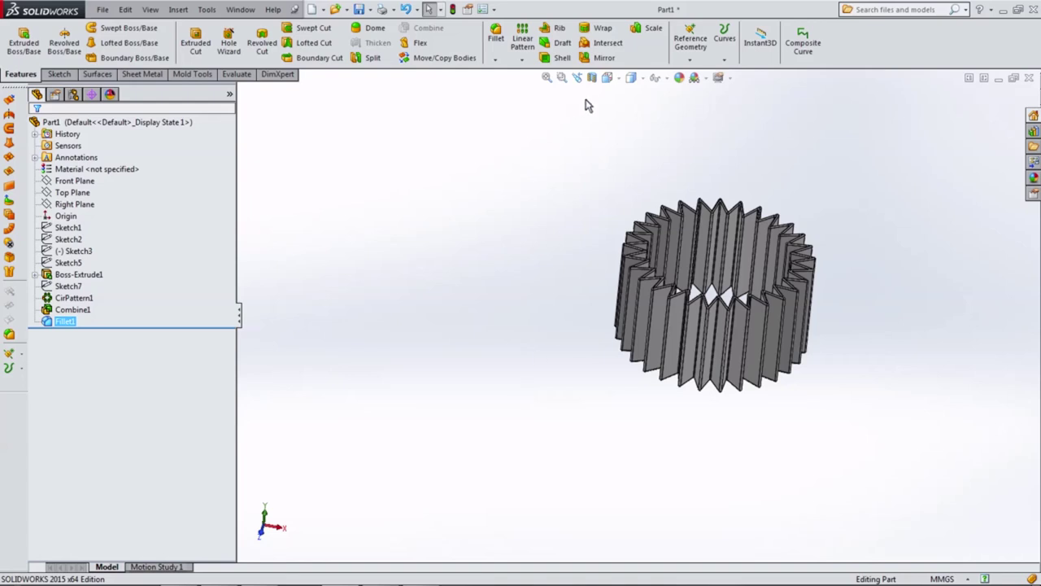
pyautogui.click(607, 77)
pyautogui.click(623, 130)
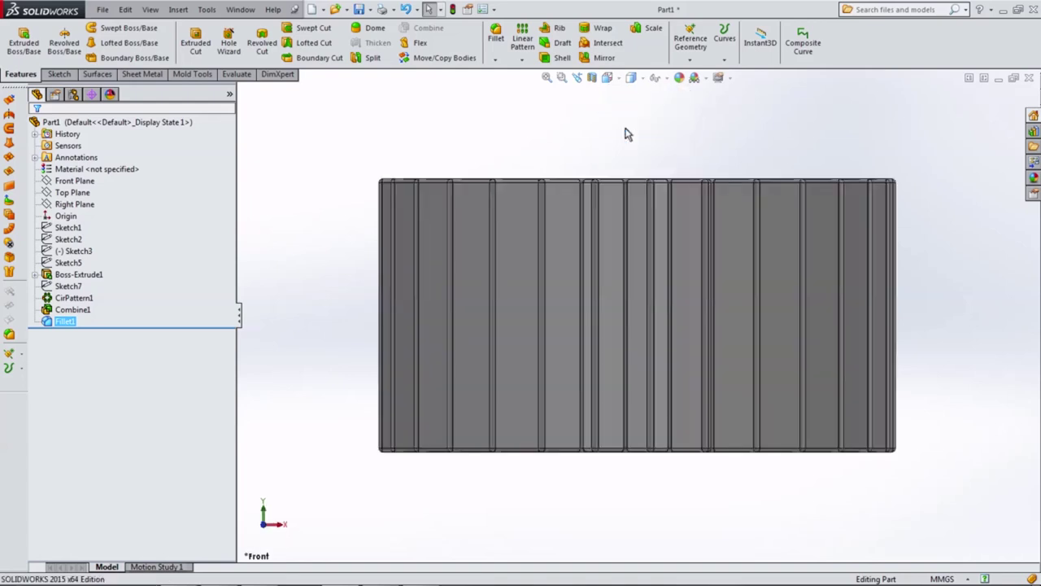
pyautogui.click(607, 78)
pyautogui.click(623, 111)
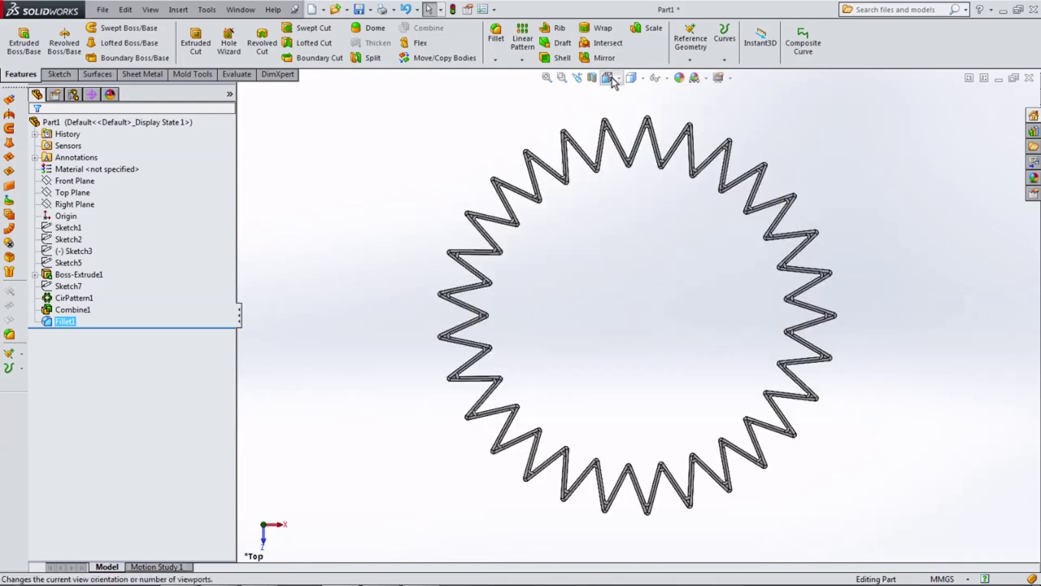
pyautogui.click(609, 77)
pyautogui.click(672, 112)
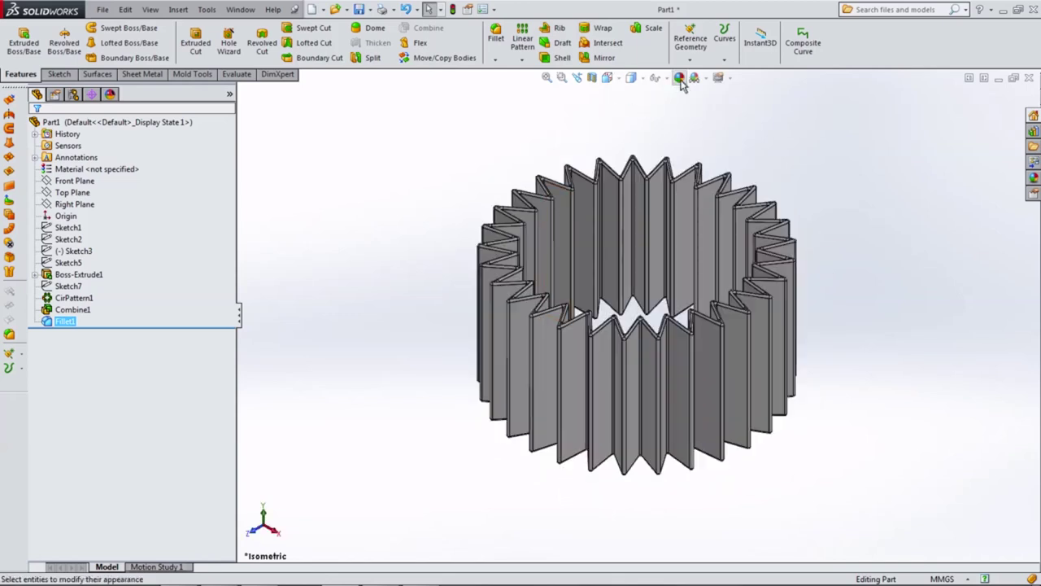
# Apply the red appearance (RGB 255, 0, 0) to the whole part instead of only Fillet1
pyautogui.click(680, 77)
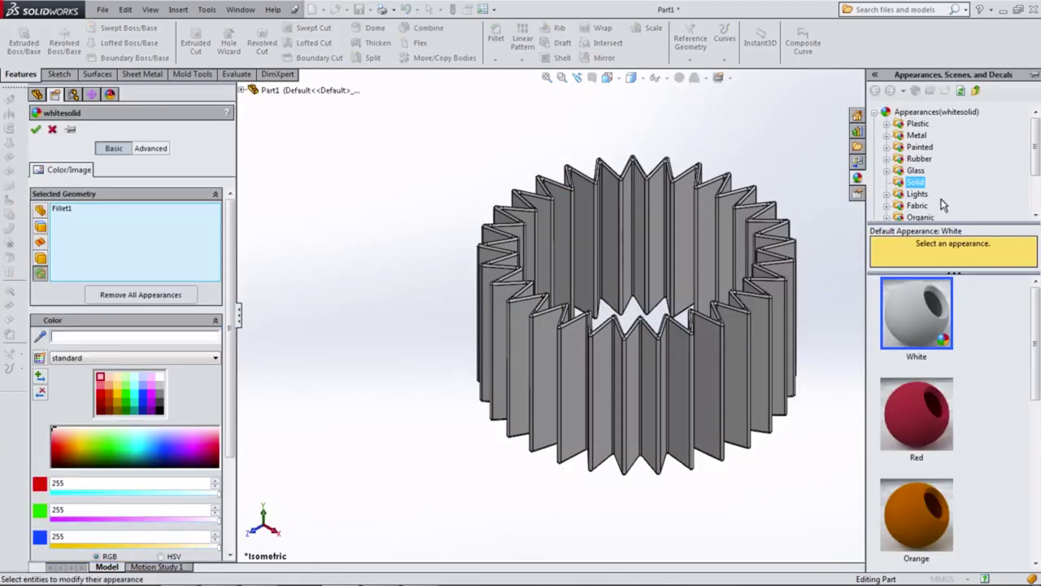
pyautogui.click(104, 395)
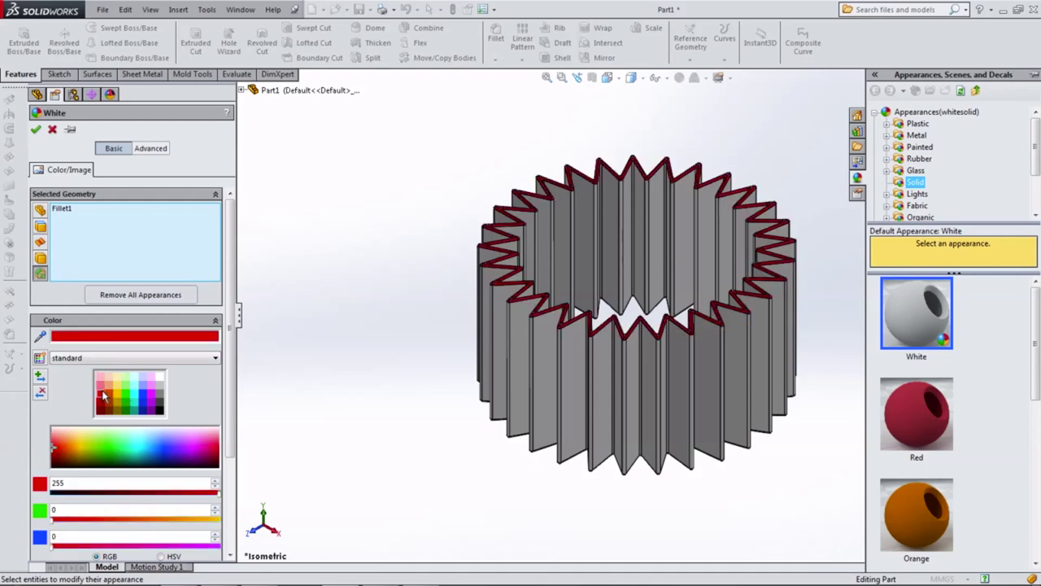
pyautogui.rightClick(105, 262)
pyautogui.click(138, 265)
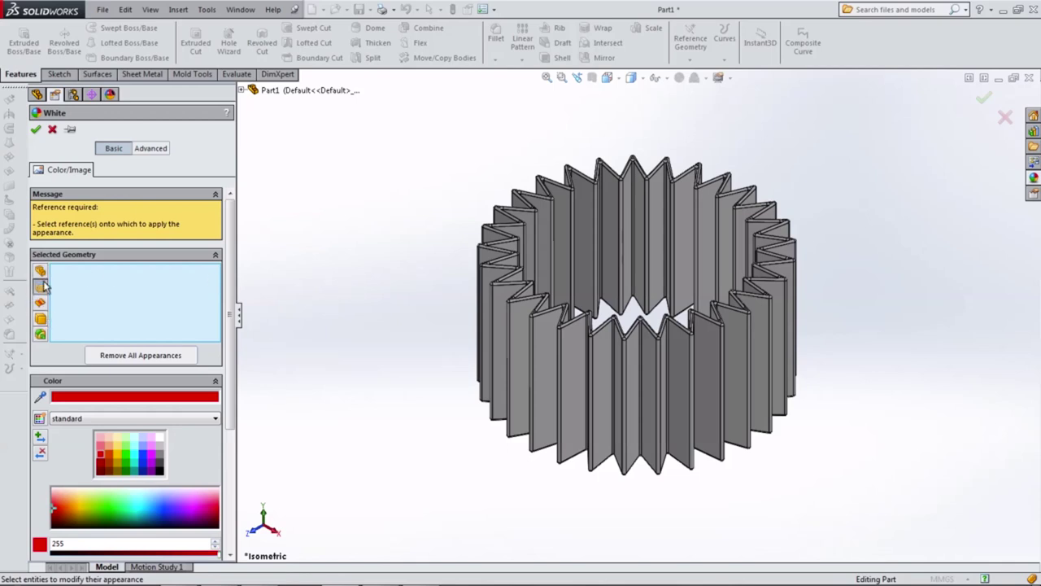
pyautogui.click(586, 226)
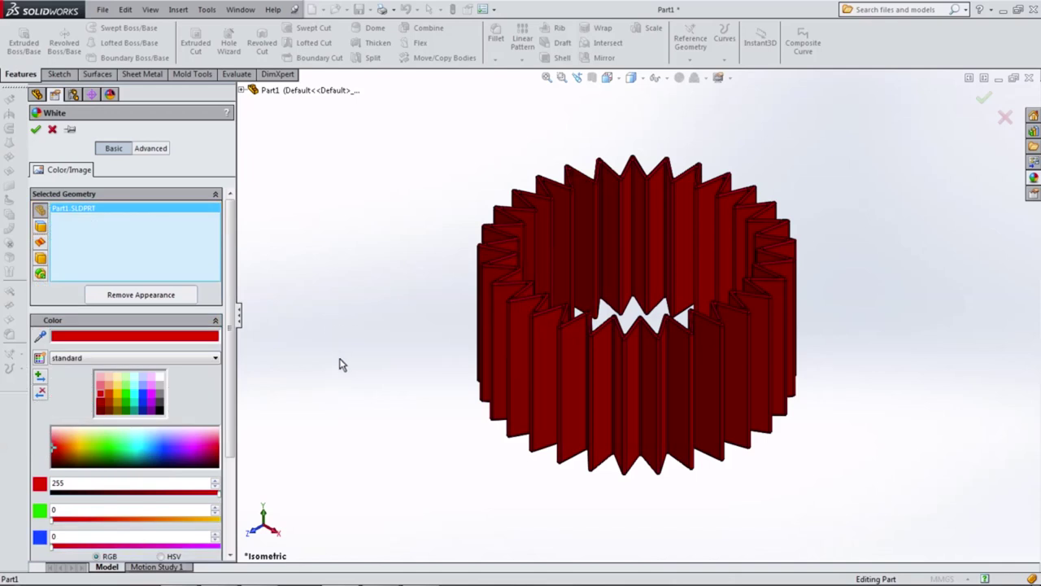
pyautogui.click(35, 131)
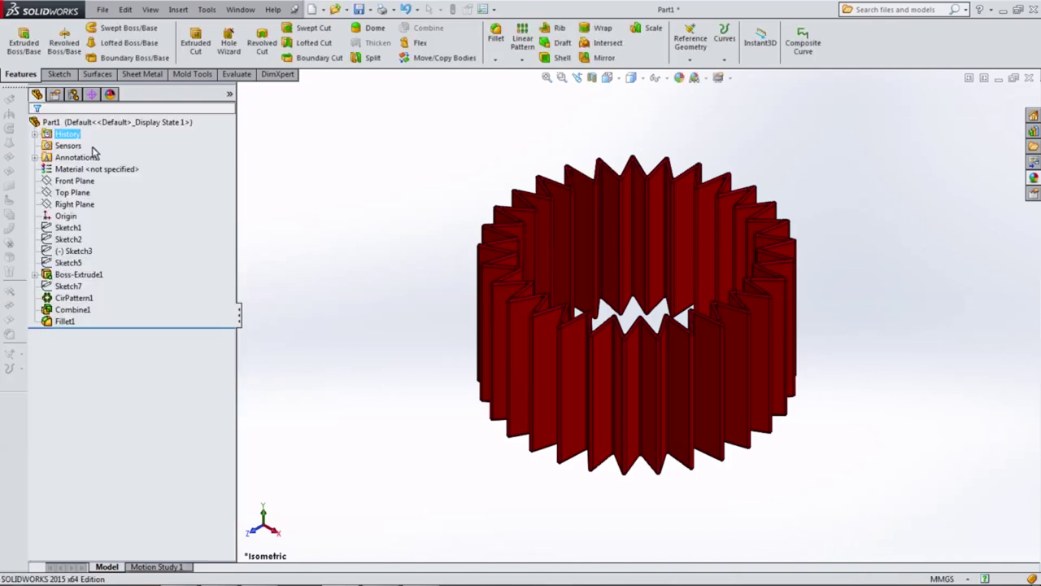
# Switch the display style to Shaded without edges and orbit the red ring
pyautogui.click(615, 81)
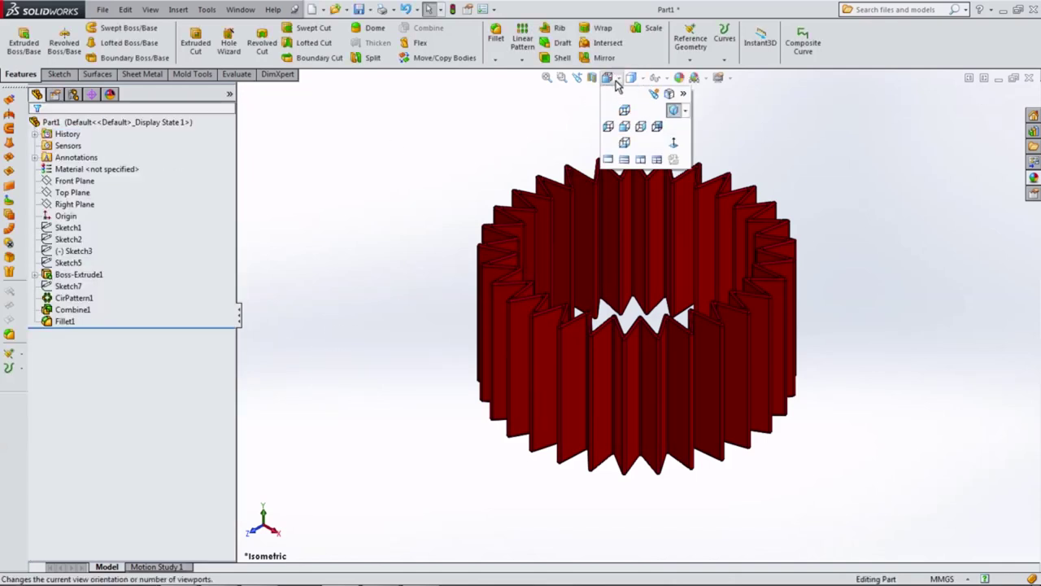
pyautogui.click(631, 80)
pyautogui.click(633, 107)
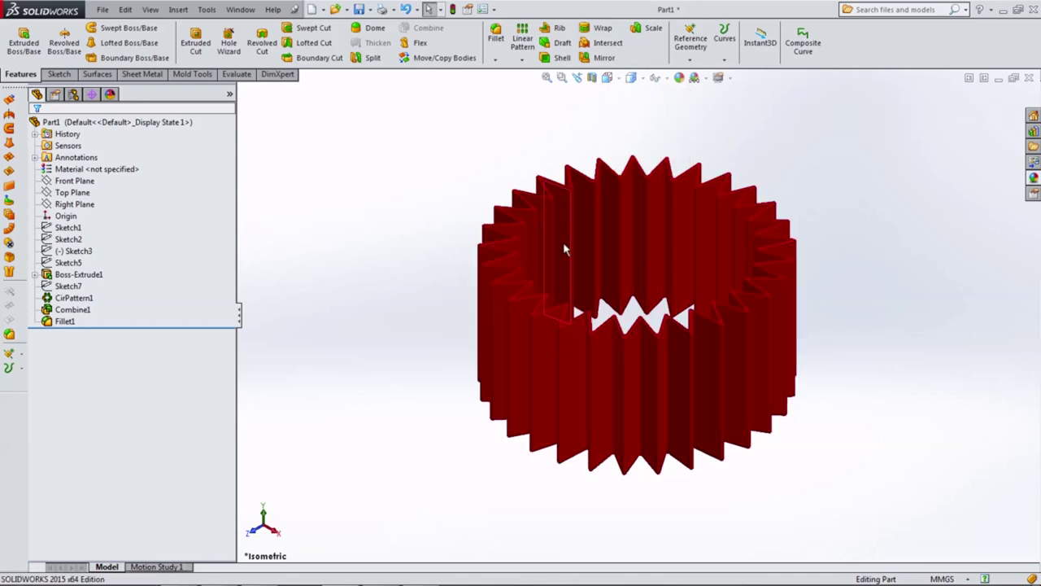
pyautogui.moveTo(565, 248)
pyautogui.mouseDown(button='middle')
pyautogui.moveTo(676, 203)
pyautogui.moveTo(615, 223)
pyautogui.moveTo(663, 137)
pyautogui.mouseUp(button='middle')
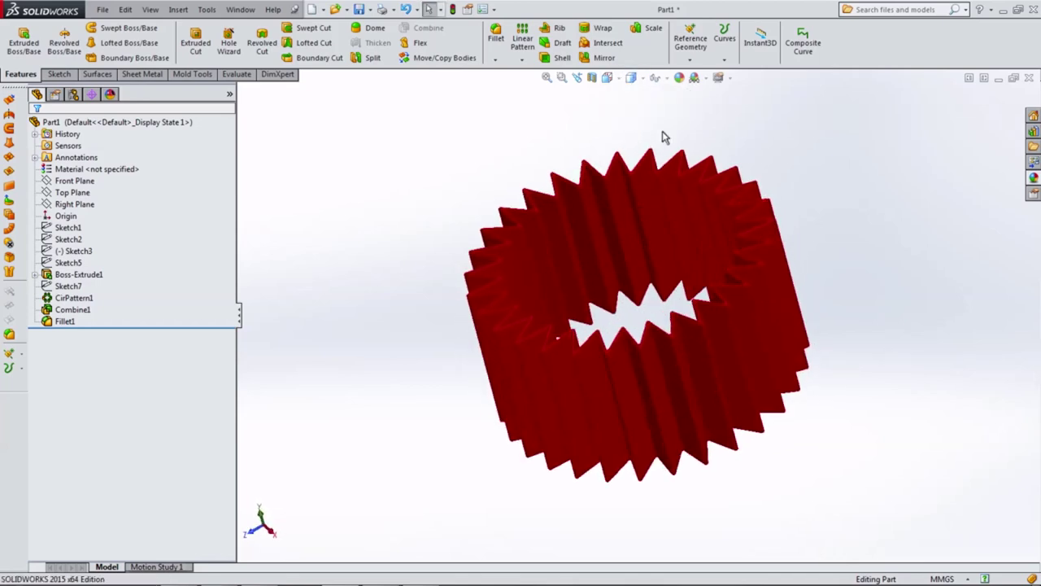
# Turn on Shadows In Shaded Mode and tilt the ring to another angle
pyautogui.click(719, 78)
pyautogui.click(721, 79)
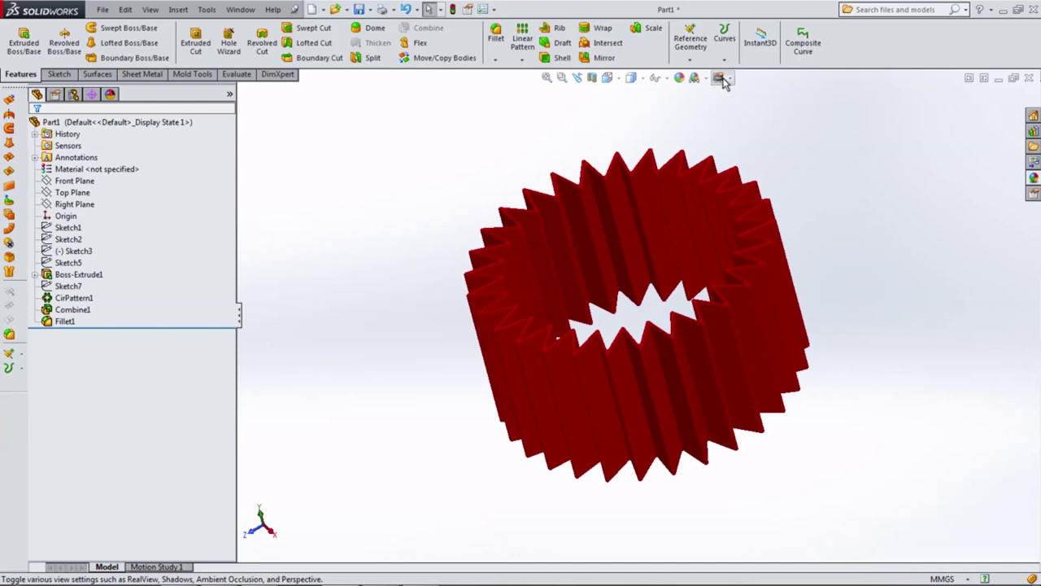
pyautogui.click(719, 78)
pyautogui.click(748, 103)
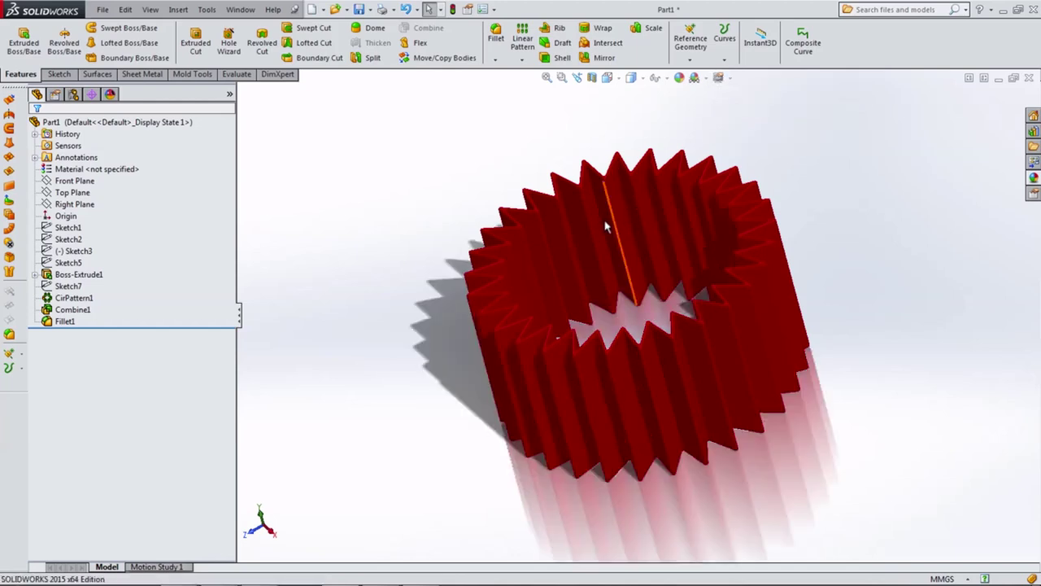
pyautogui.moveTo(637, 231)
pyautogui.mouseDown(button='middle')
pyautogui.moveTo(688, 171)
pyautogui.moveTo(505, 342)
pyautogui.moveTo(513, 316)
pyautogui.moveTo(558, 328)
pyautogui.mouseUp(button='middle')
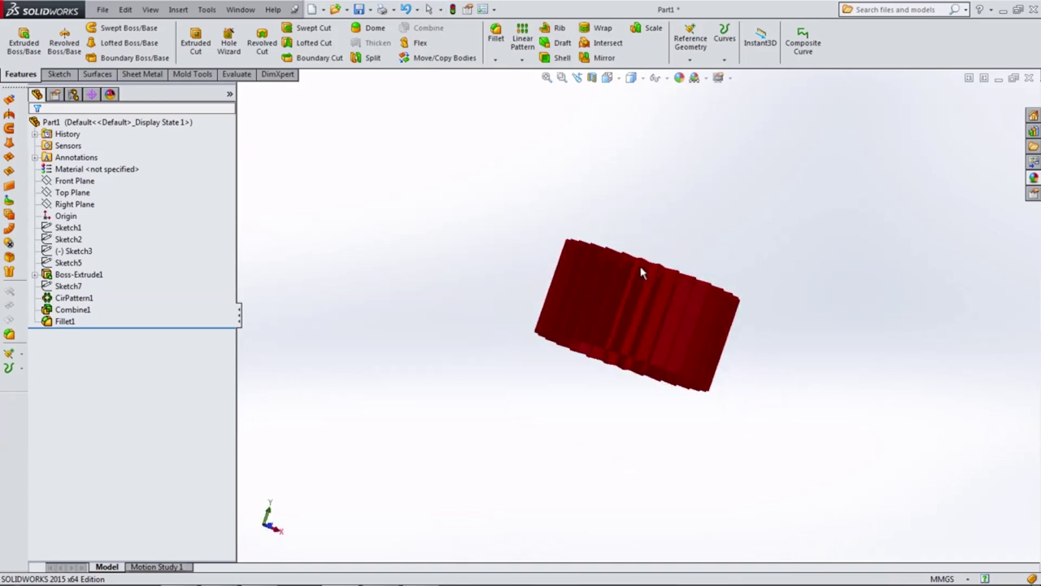
# View the ring from the Front, then return to the Isometric view
pyautogui.click(607, 77)
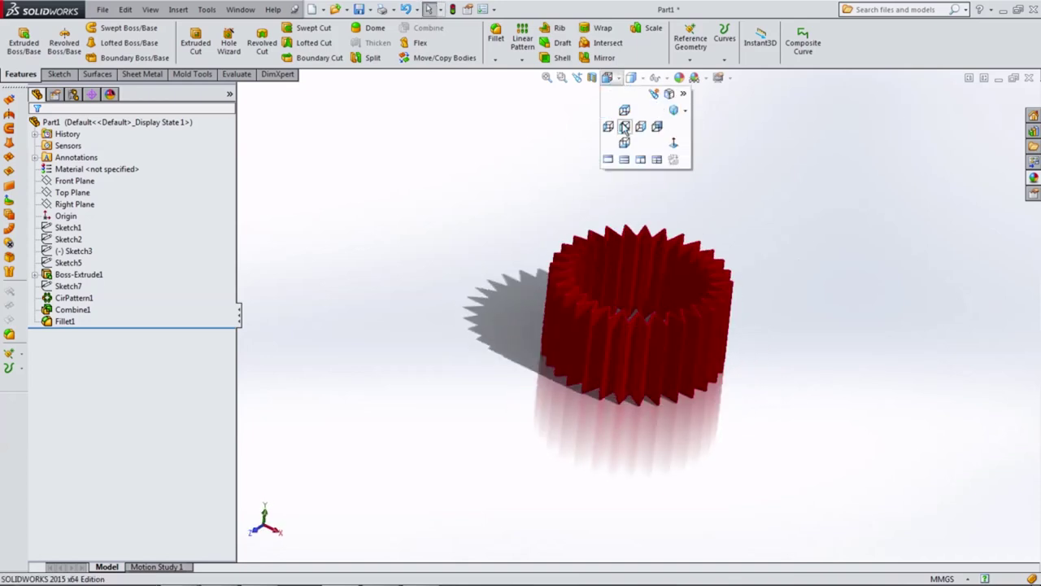
pyautogui.click(623, 124)
pyautogui.click(607, 77)
pyautogui.click(671, 112)
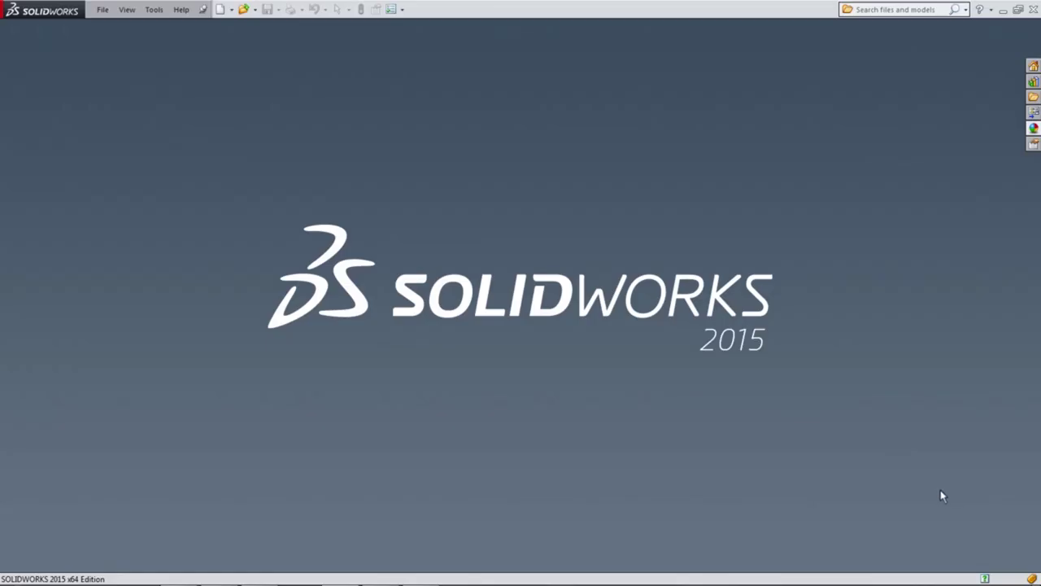
# Create a new Part document (Part3) and select its Front Plane
pyautogui.click(218, 10)
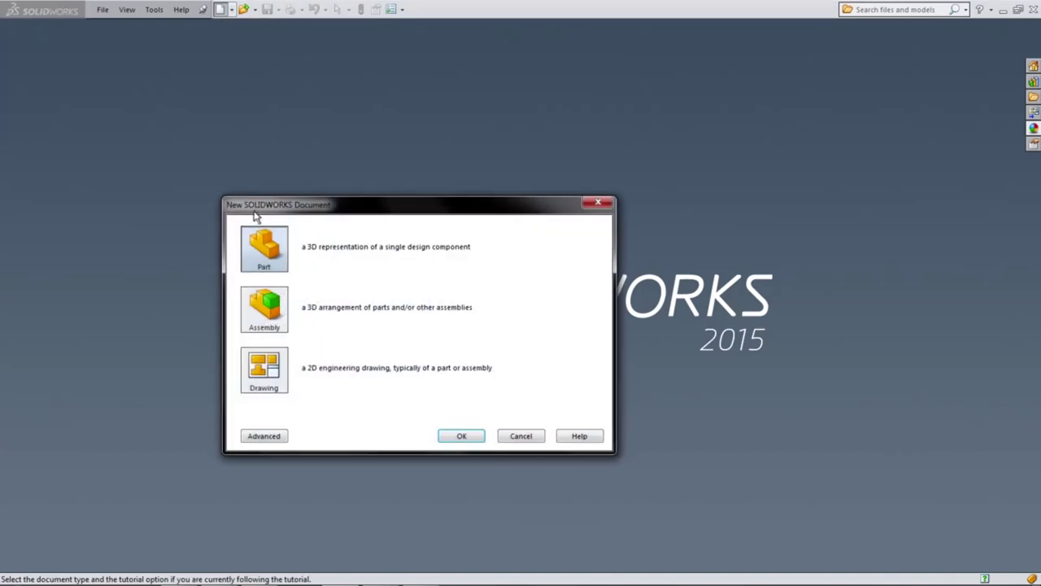
pyautogui.click(460, 436)
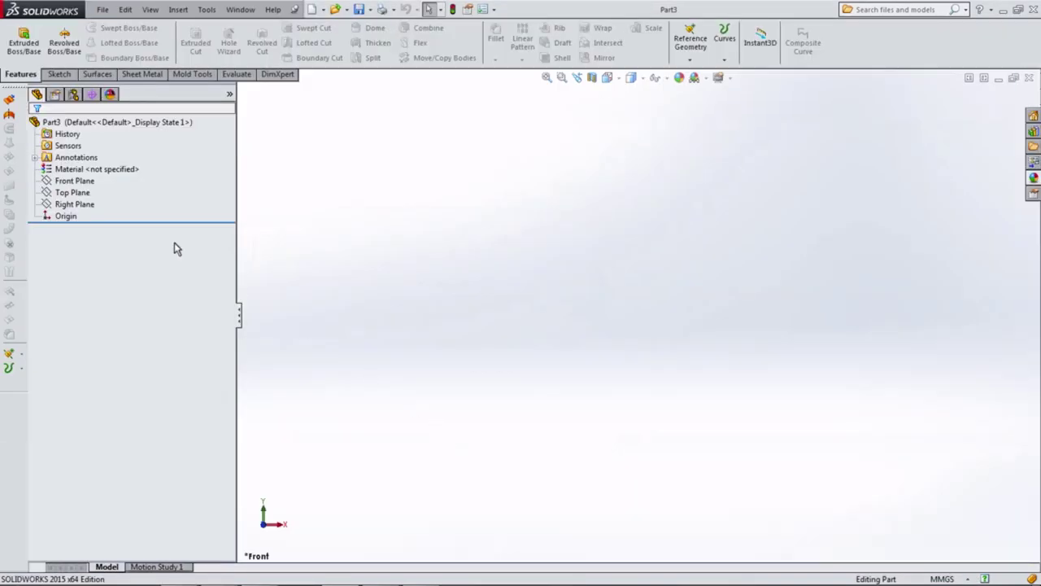
pyautogui.click(59, 181)
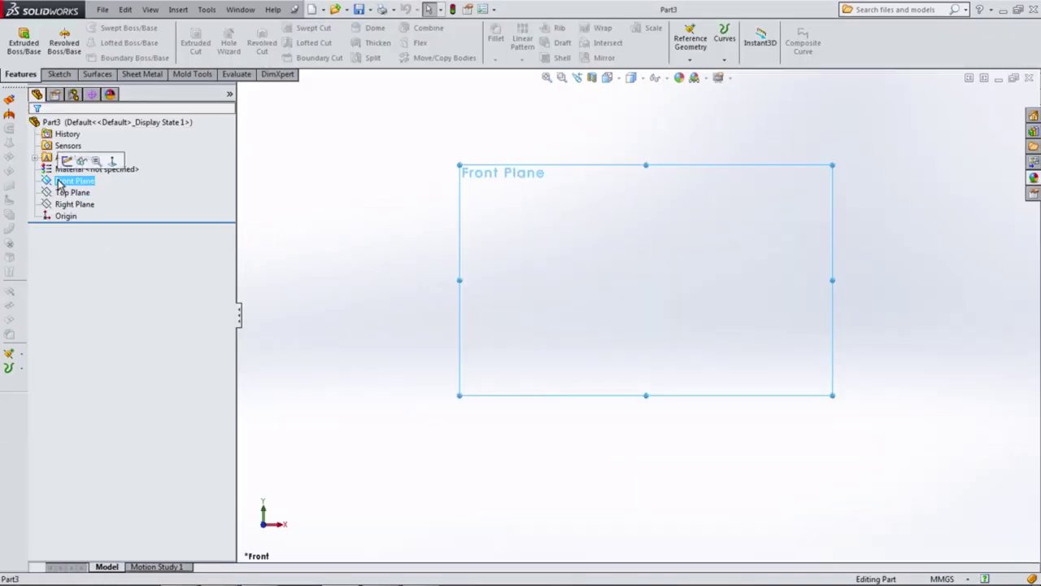
# Sketch on the Front Plane a vertical centerline from the origin plus horizontal centerlines at its bottom and top
pyautogui.click(66, 157)
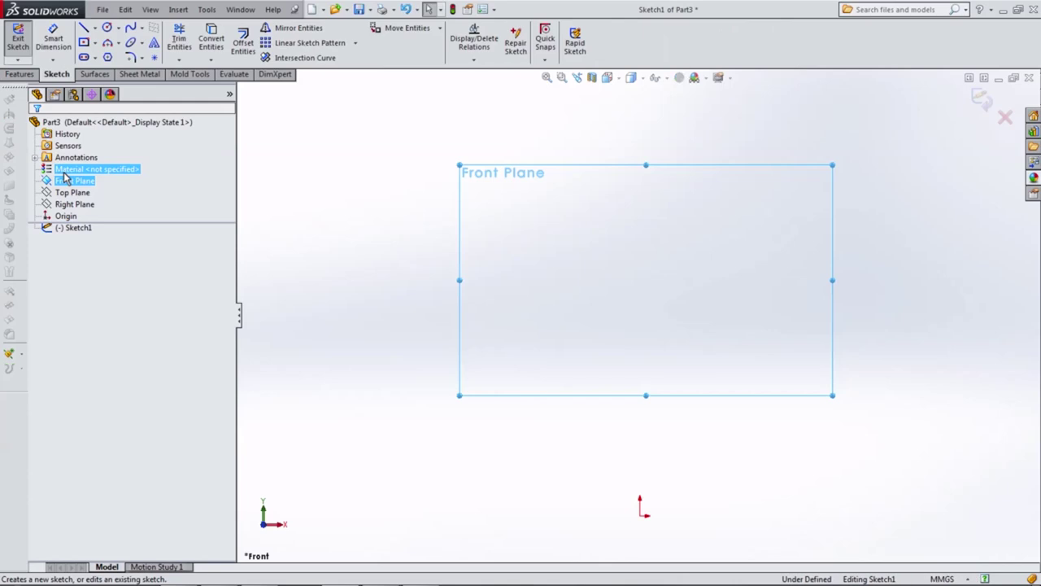
pyautogui.click(95, 28)
pyautogui.click(116, 54)
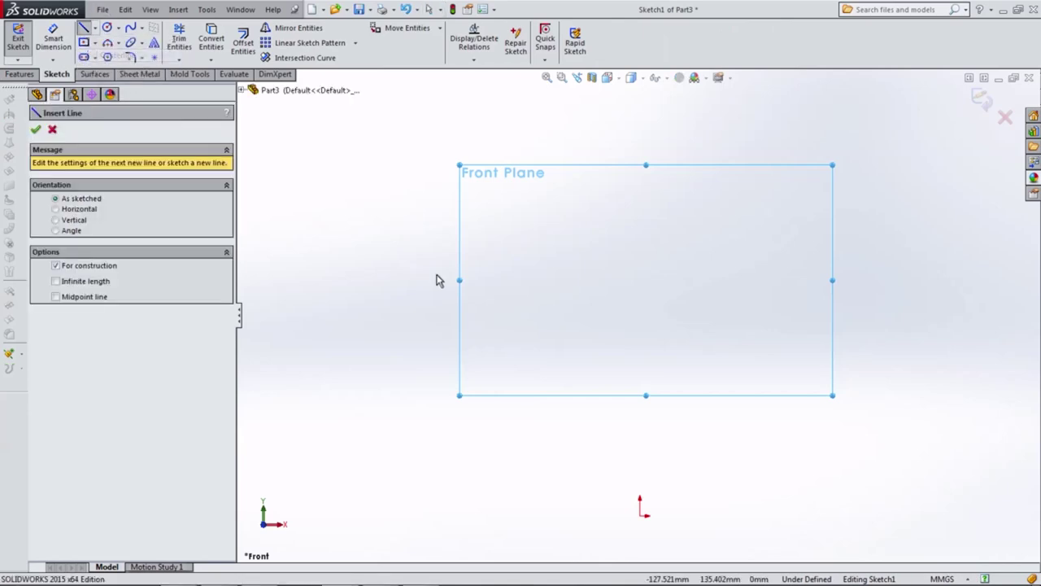
pyautogui.click(640, 514)
pyautogui.click(640, 273)
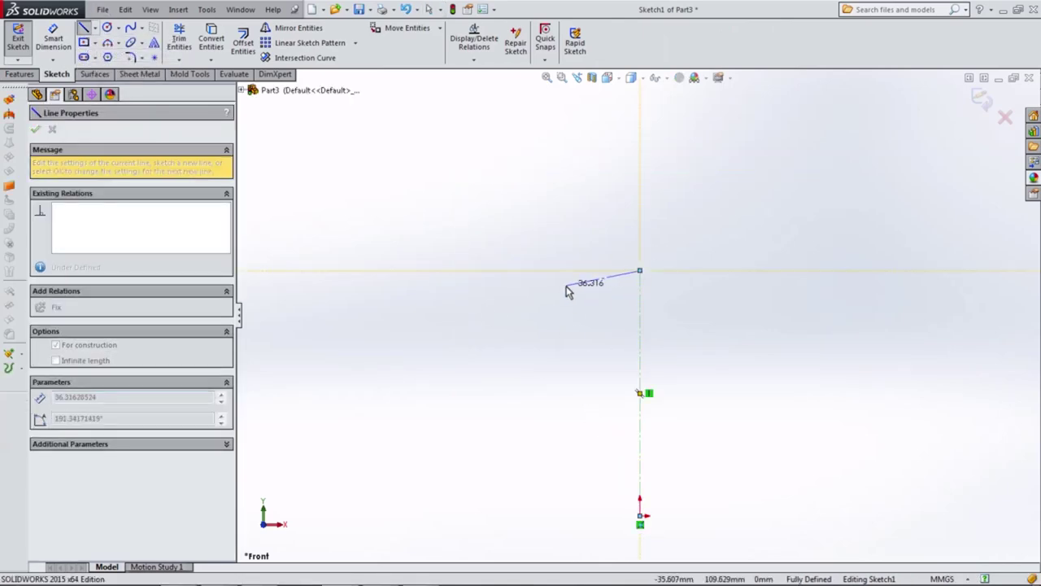
pyautogui.press('Escape')
pyautogui.scroll(2, 579, 336)
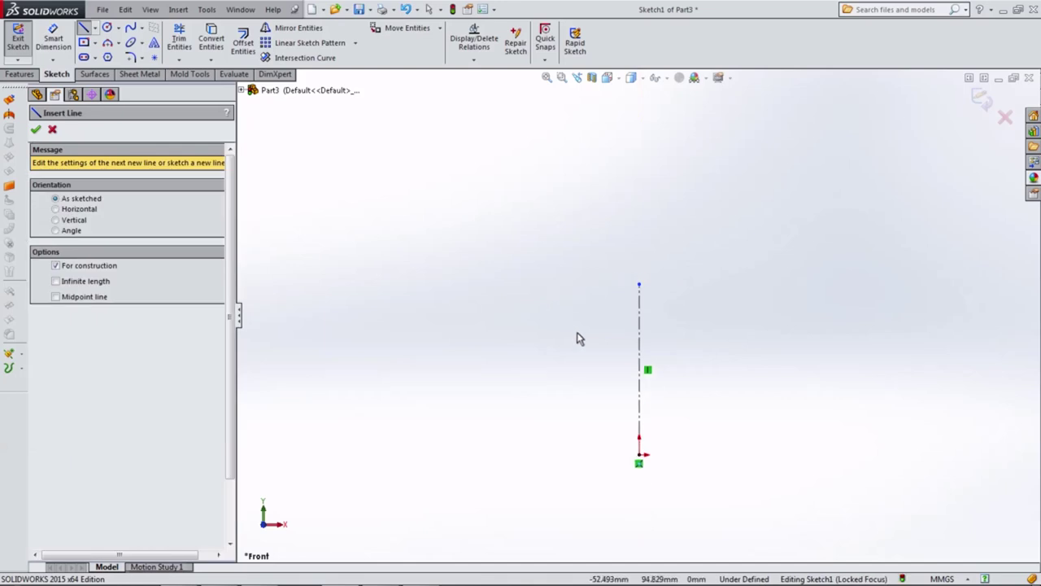
pyautogui.click(648, 460)
pyautogui.click(567, 459)
pyautogui.press('Escape')
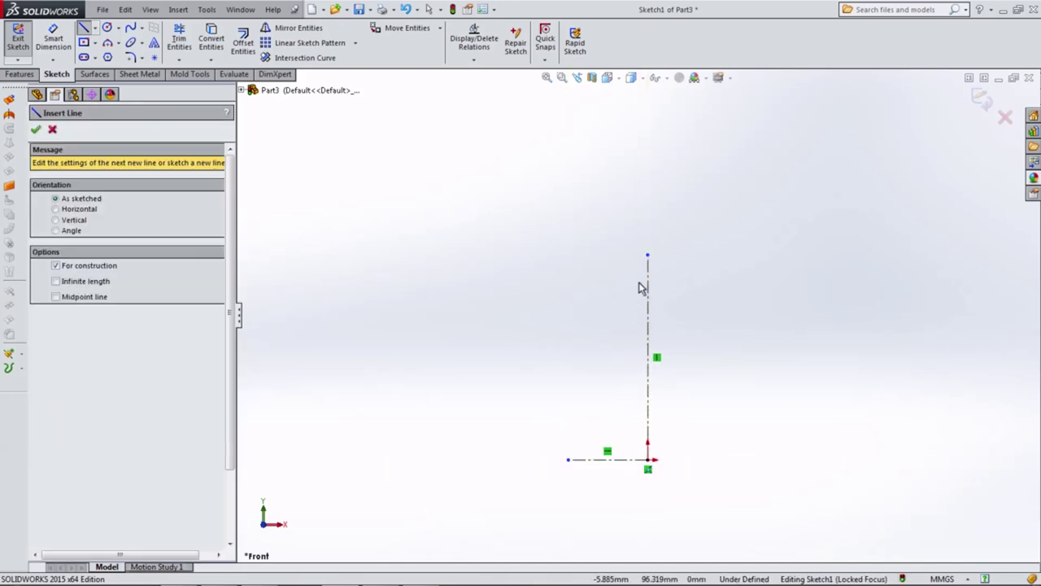
pyautogui.click(648, 254)
pyautogui.click(587, 254)
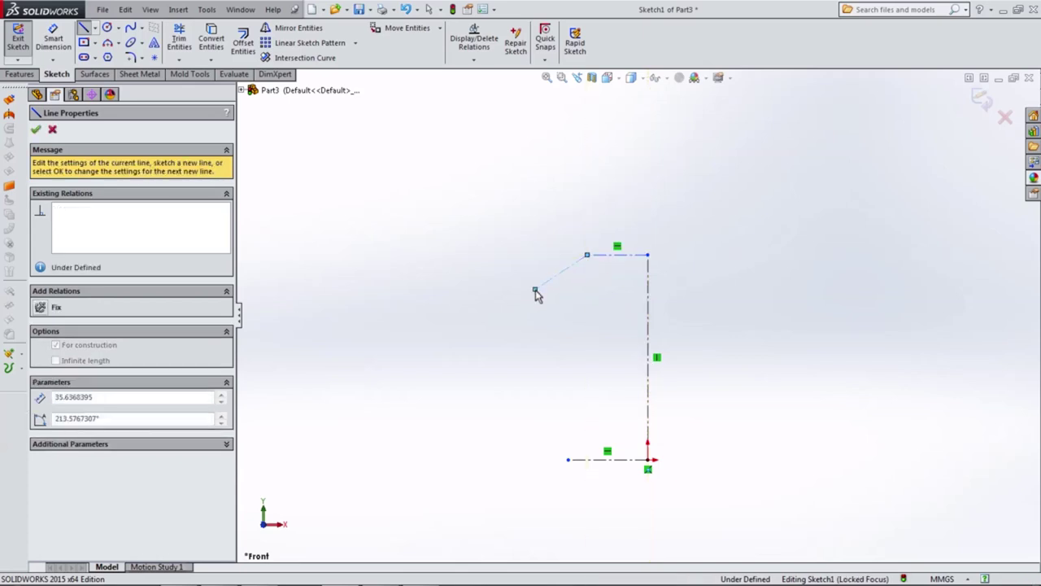
pyautogui.press('Escape')
pyautogui.press('Escape')
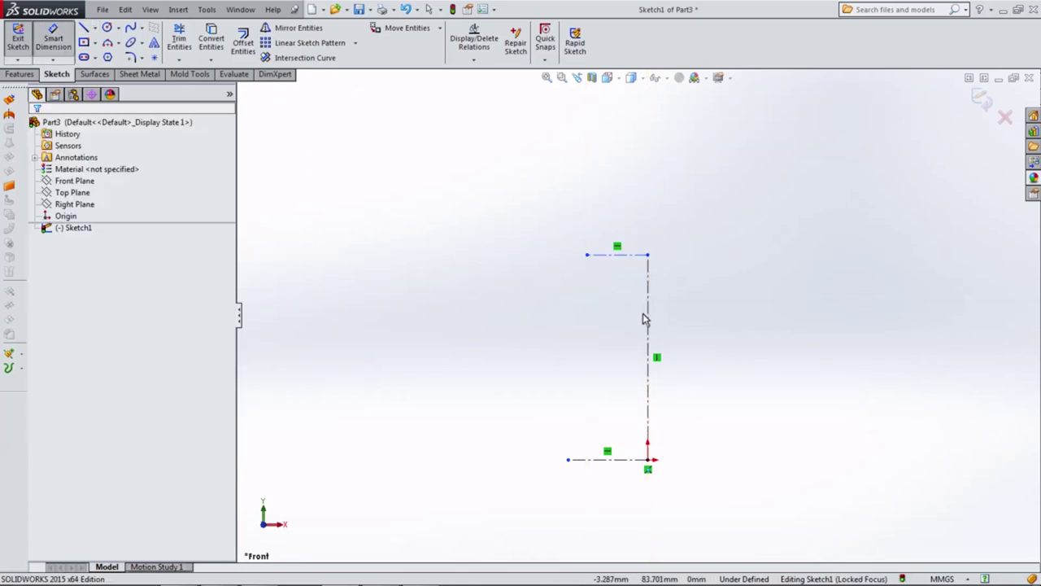
# Dimension the centerlines: vertical 24.5, bottom 41/2 (20.5) and top 42.3/2 (21.15)
pyautogui.click(649, 325)
pyautogui.click(673, 345)
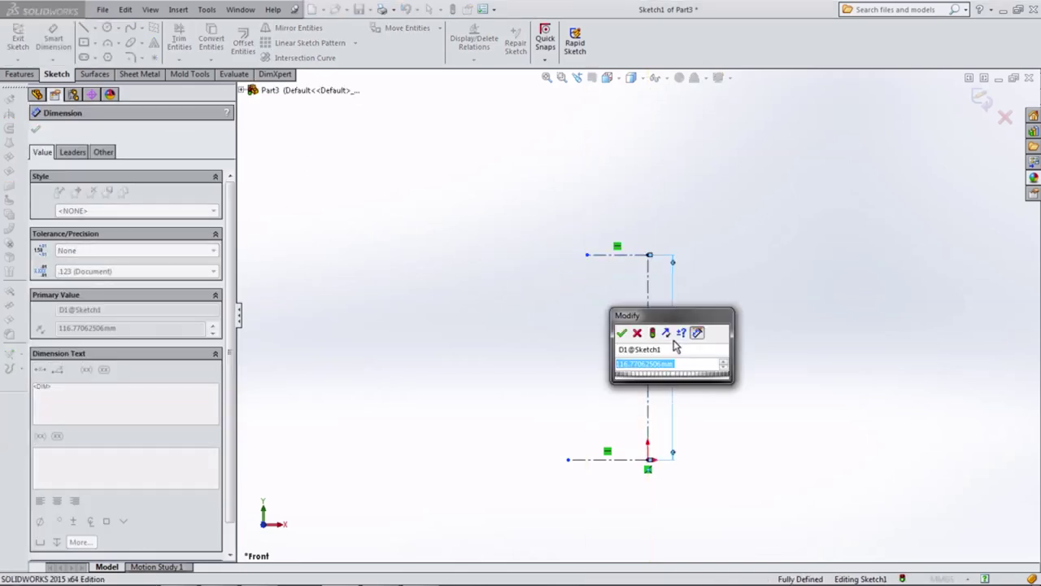
pyautogui.write('24.5')
pyautogui.press('Return')
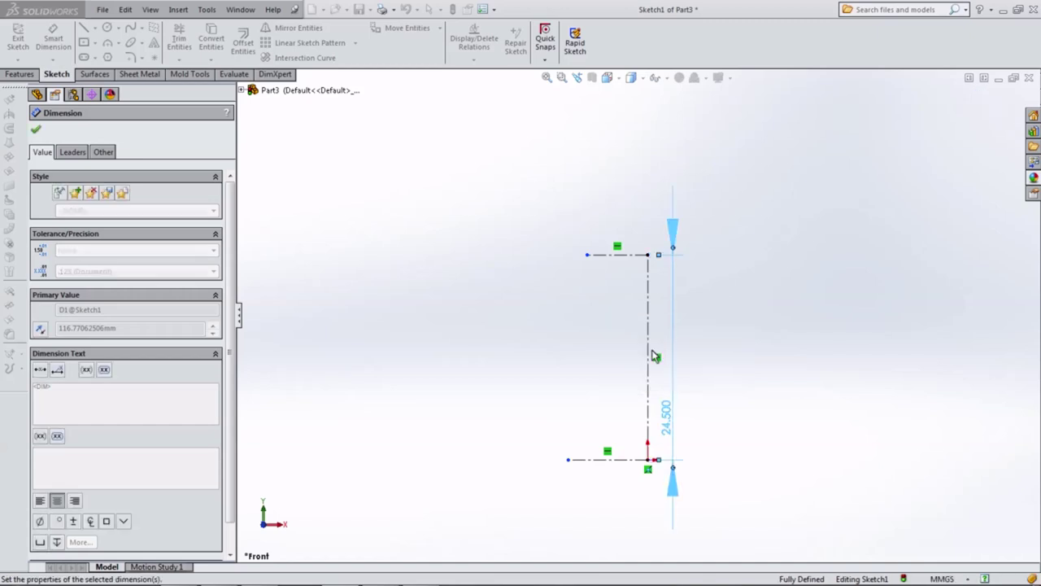
pyautogui.click(622, 461)
pyautogui.click(601, 505)
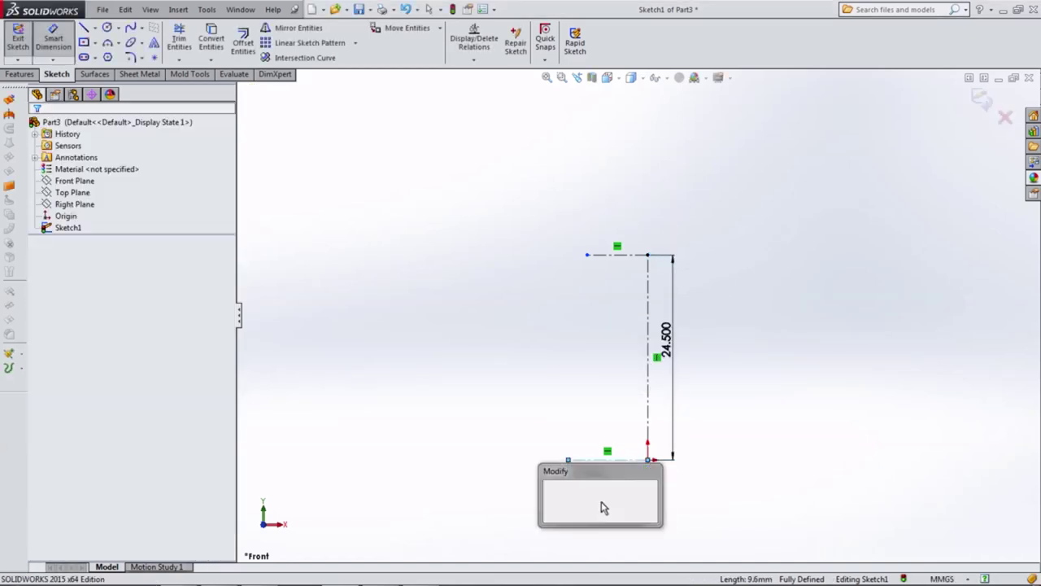
pyautogui.write('41/')
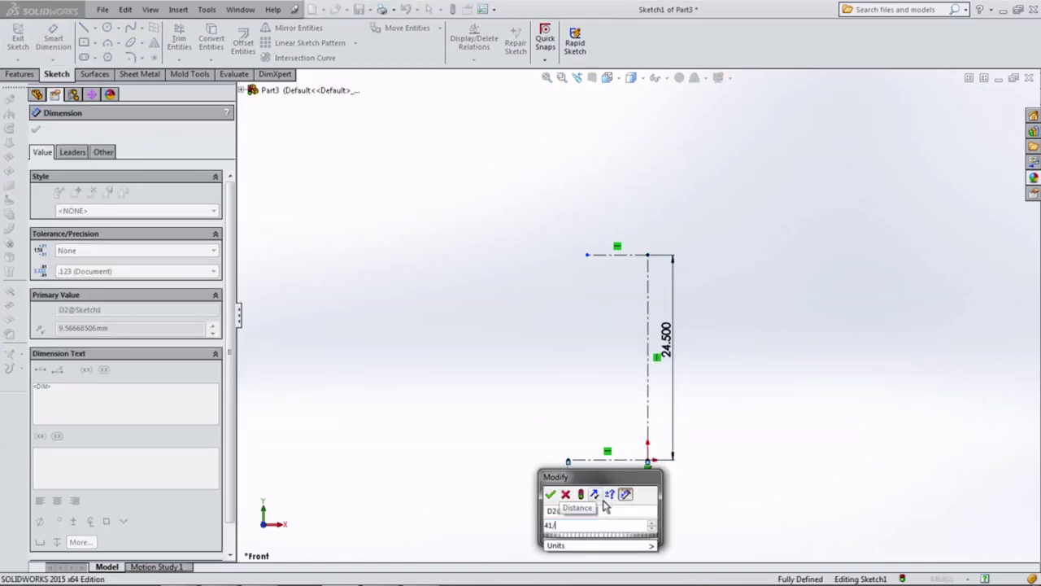
pyautogui.write('2')
pyautogui.press('Return')
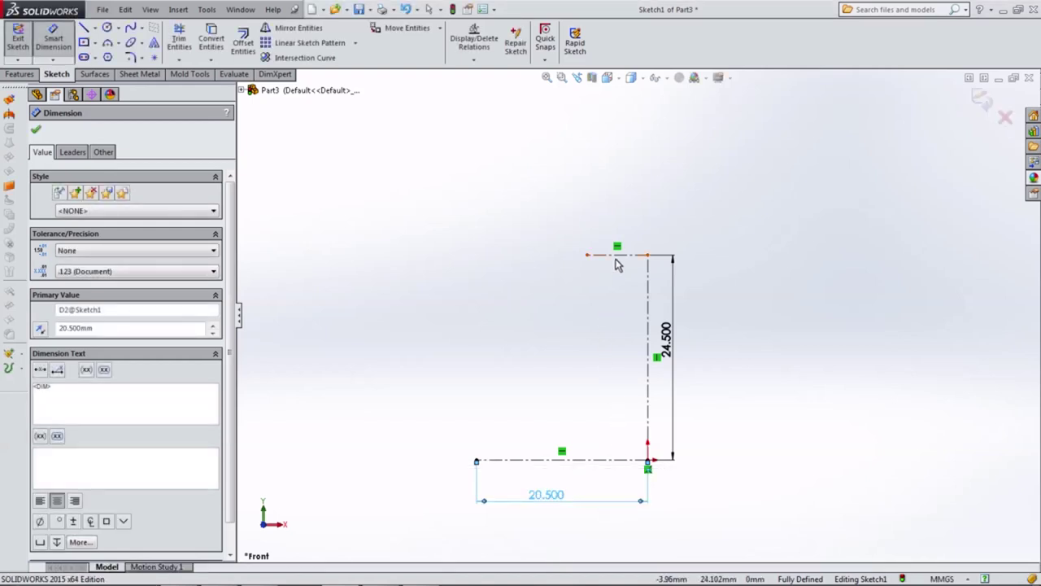
pyautogui.click(616, 257)
pyautogui.click(620, 223)
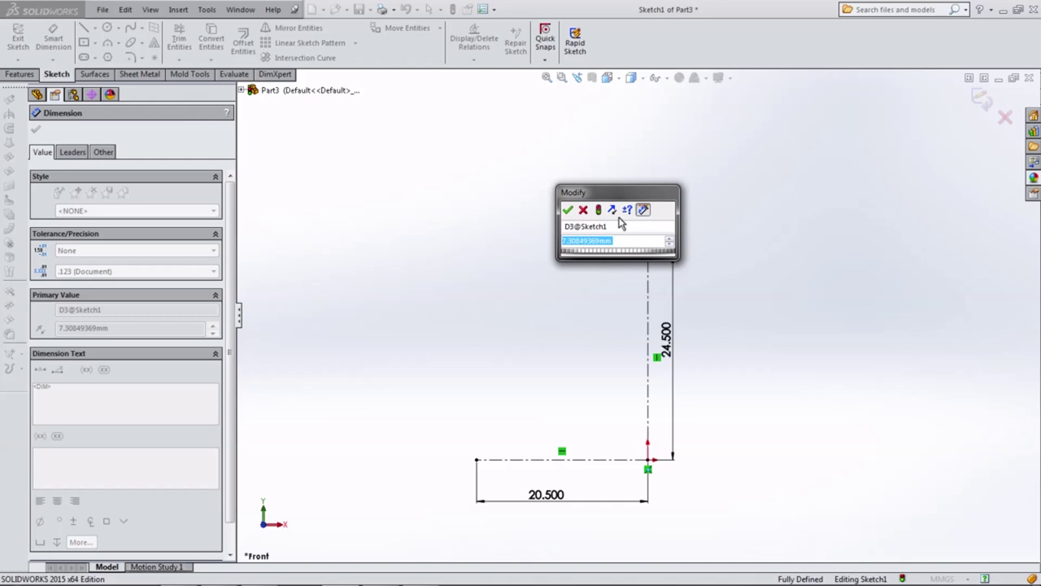
pyautogui.write('42.3/')
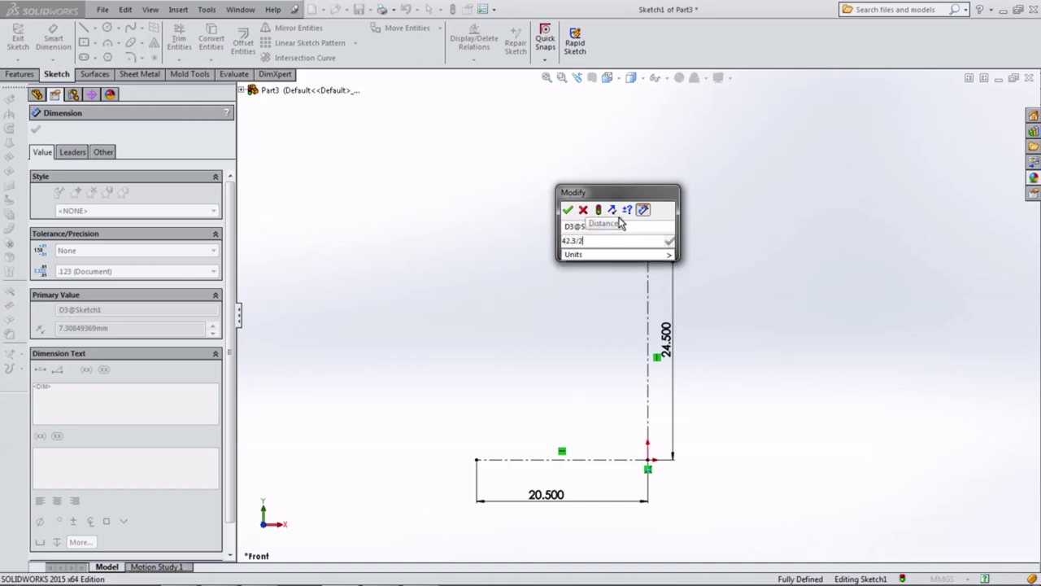
pyautogui.write('2')
pyautogui.press('Return')
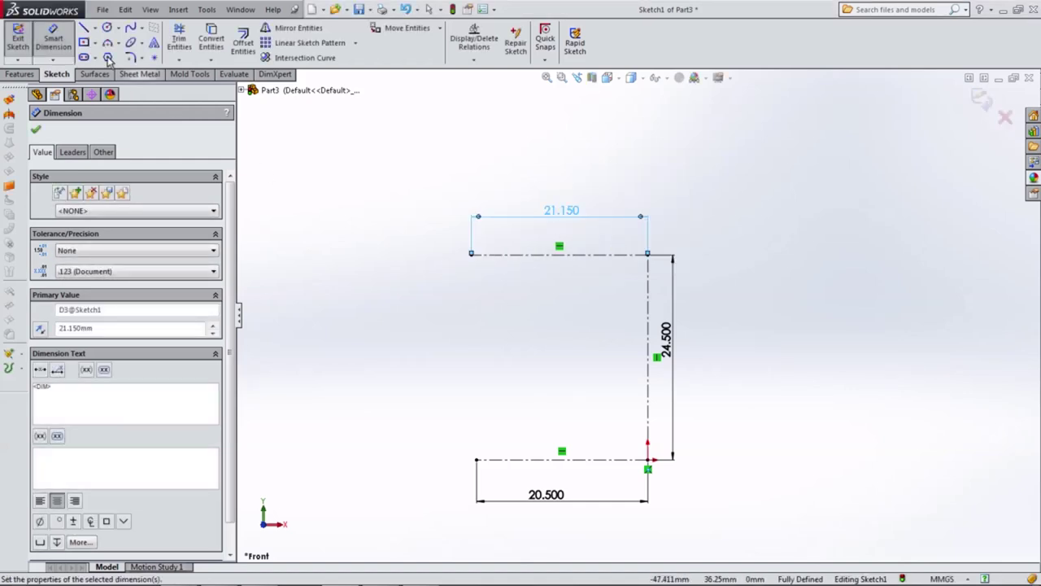
# Draw the outline's inner vertical edge down to the bottom centerline, then the bottom edge and lower notch
pyautogui.click(83, 30)
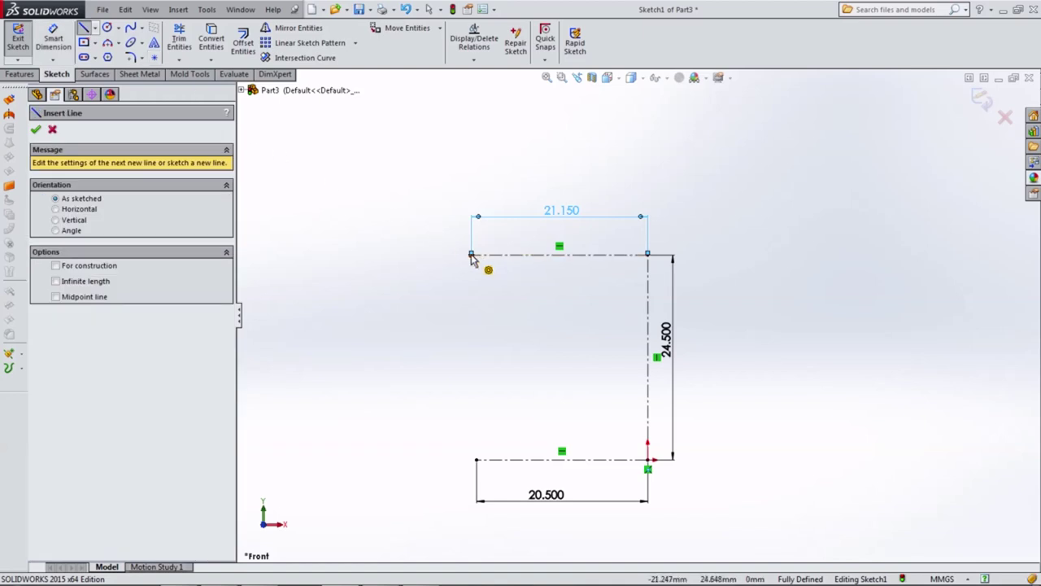
pyautogui.moveTo(471, 255); pyautogui.dragTo(471, 338)
pyautogui.click(472, 339)
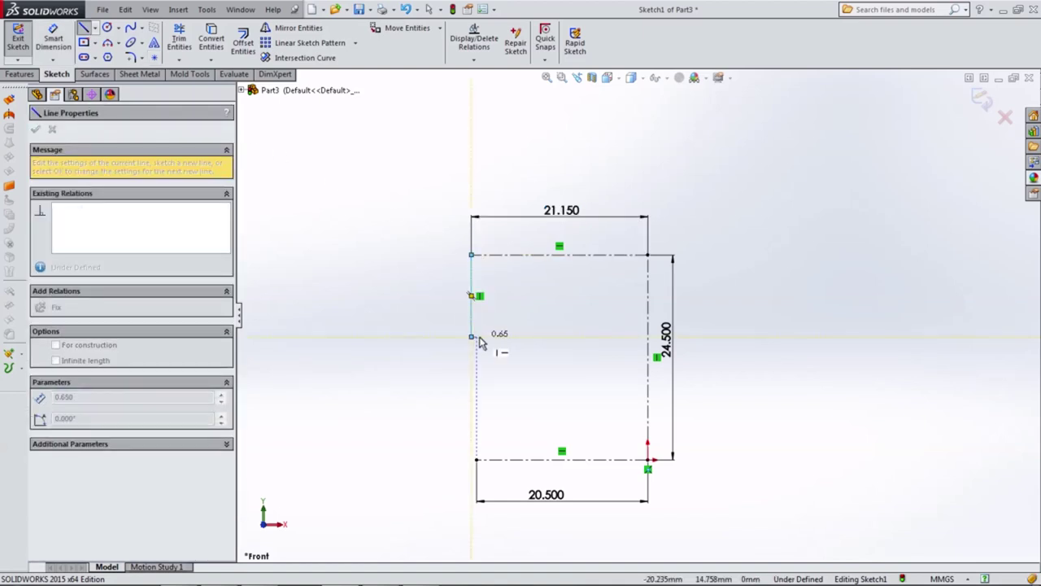
pyautogui.click(476, 459)
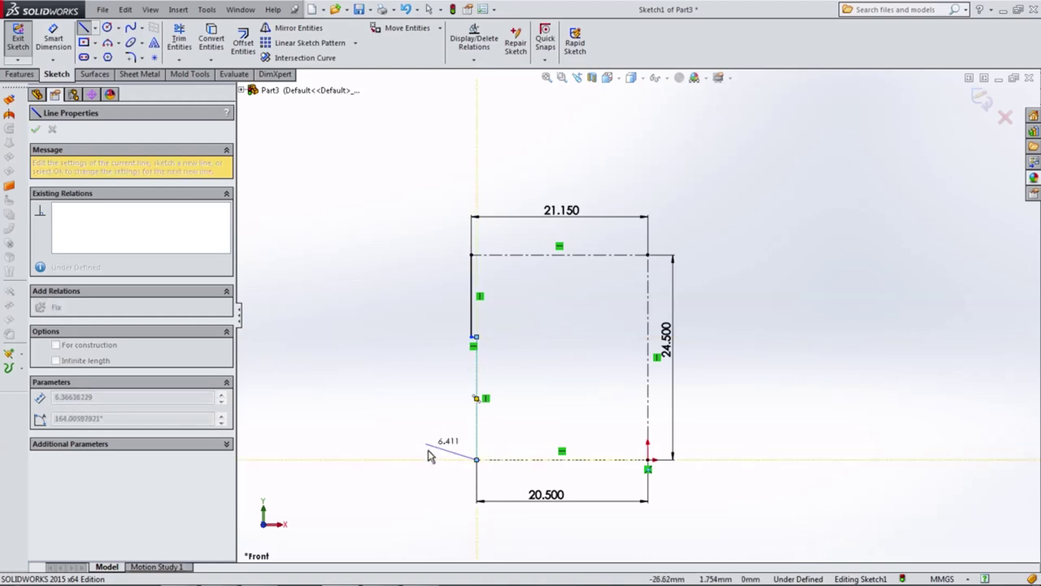
pyautogui.click(438, 460)
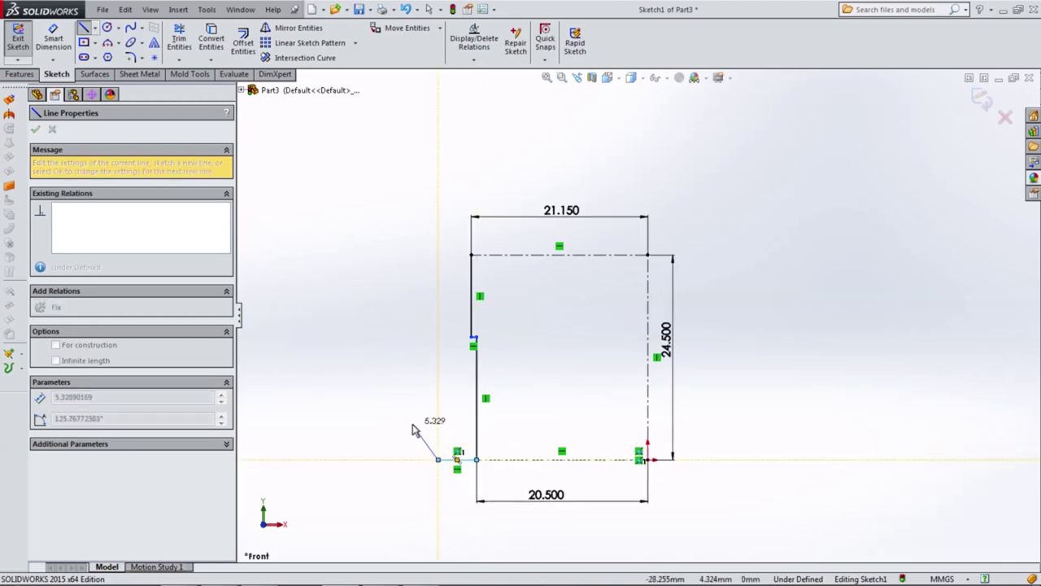
pyautogui.click(412, 423)
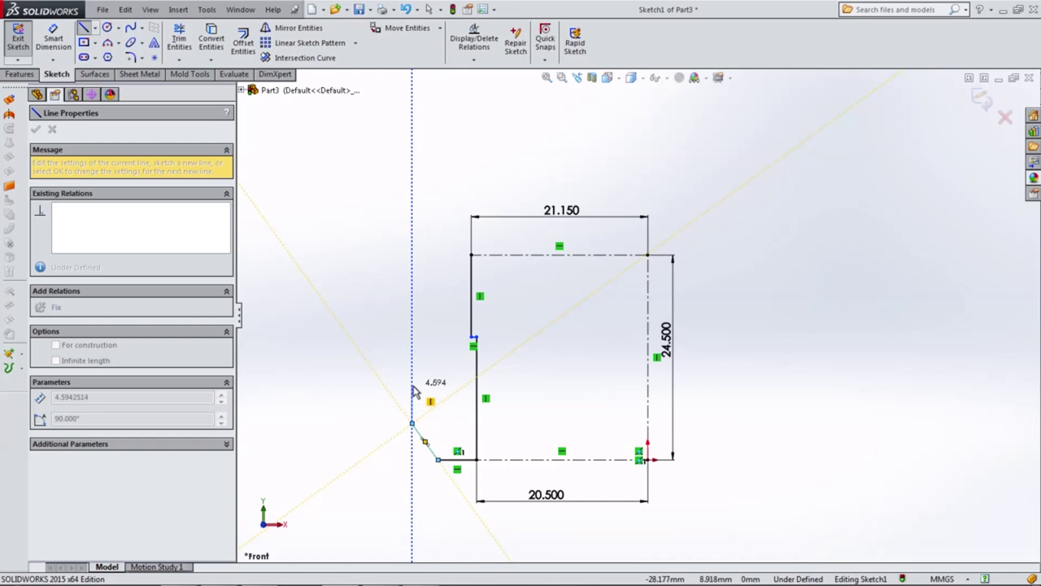
pyautogui.click(412, 381)
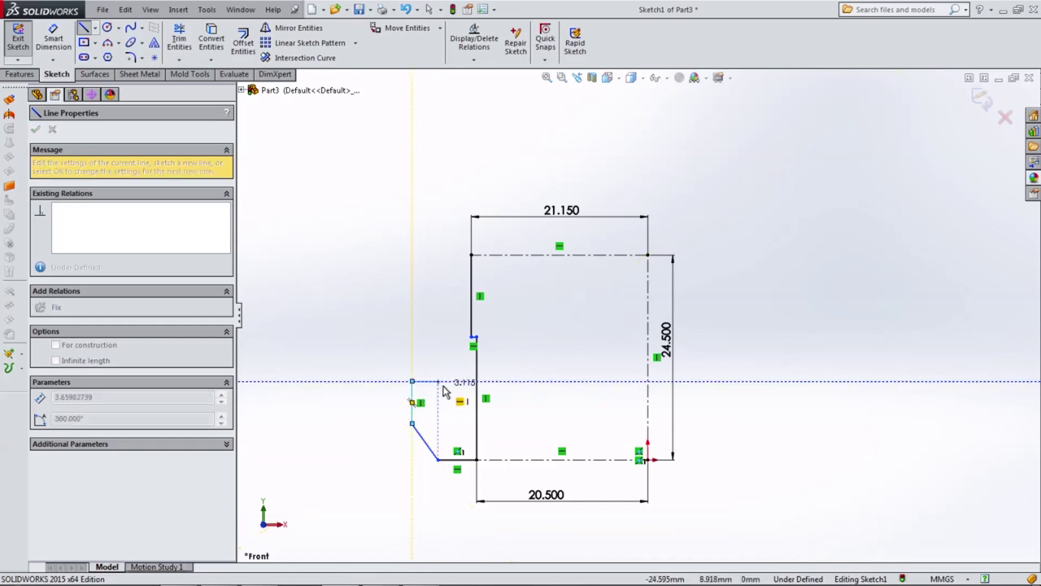
pyautogui.click(446, 381)
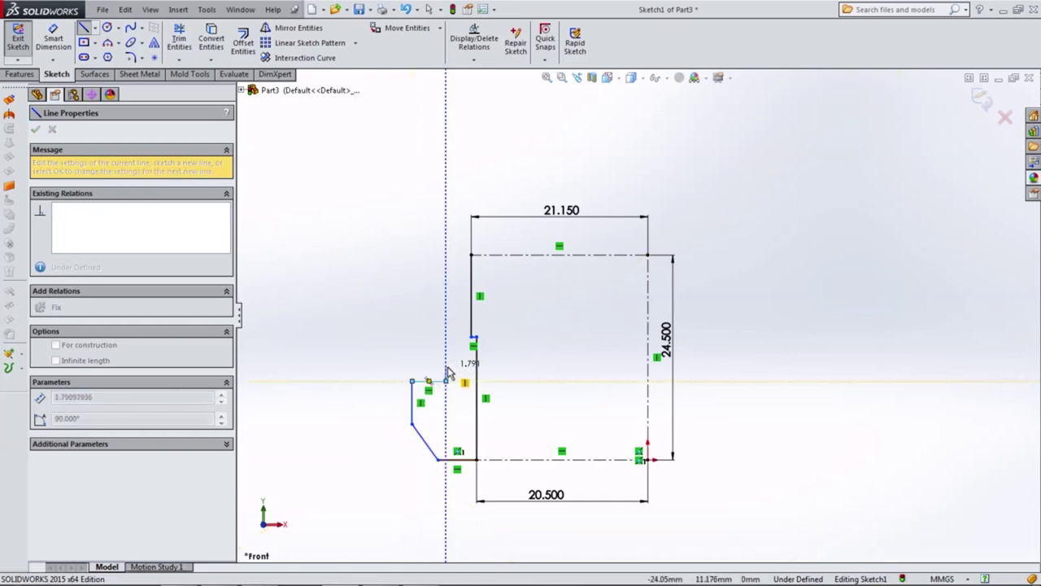
pyautogui.click(446, 371)
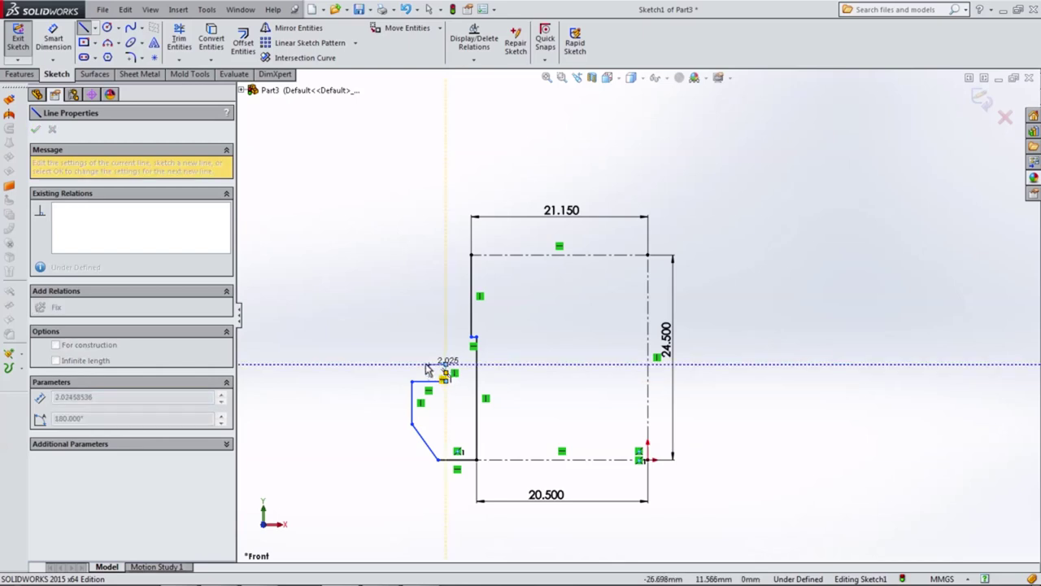
# Continue the outline up through the stepped and angled groove edges back to the top corner
pyautogui.click(427, 369)
pyautogui.click(429, 355)
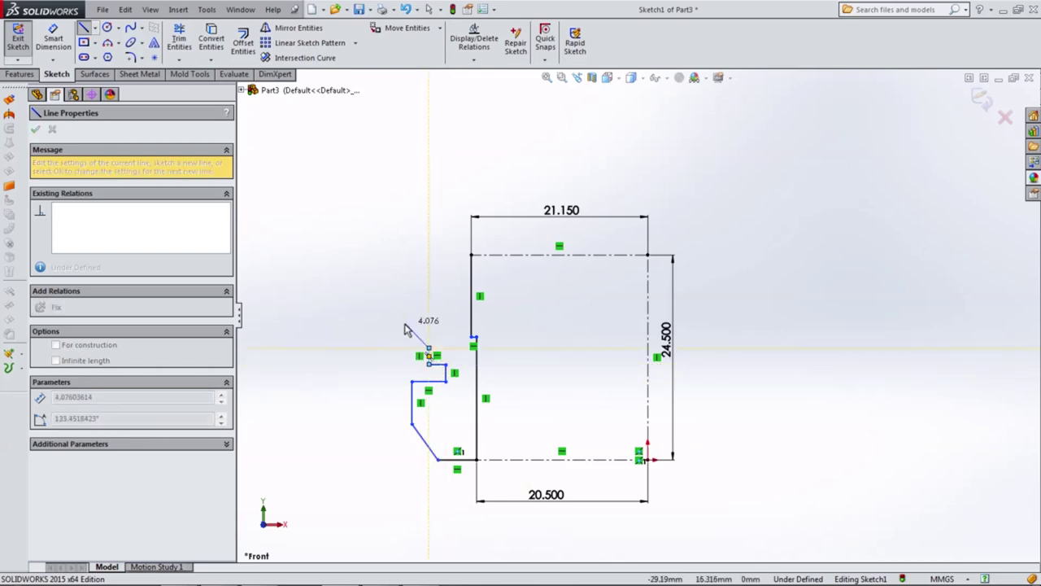
pyautogui.click(407, 338)
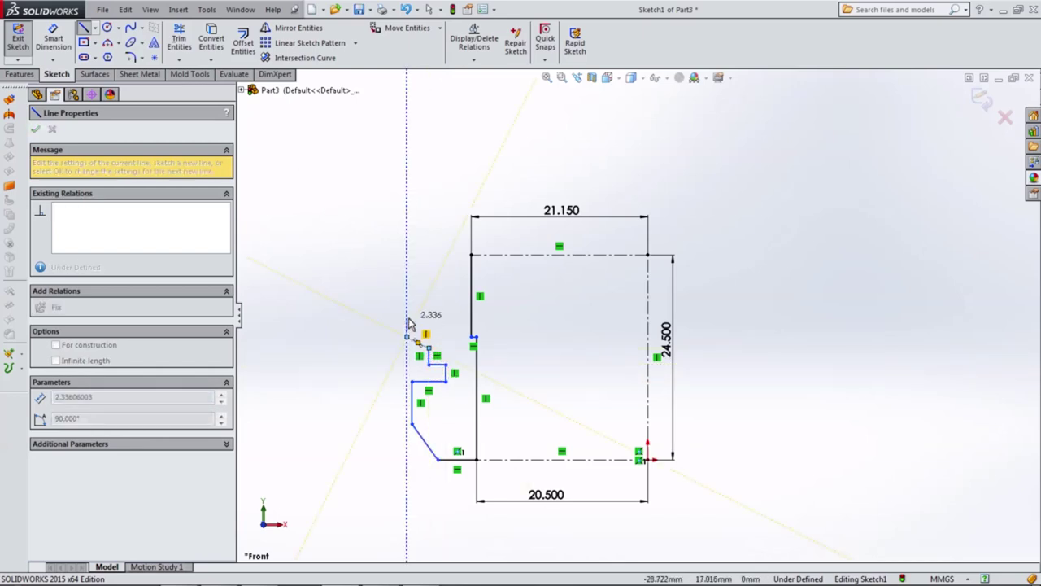
pyautogui.click(408, 318)
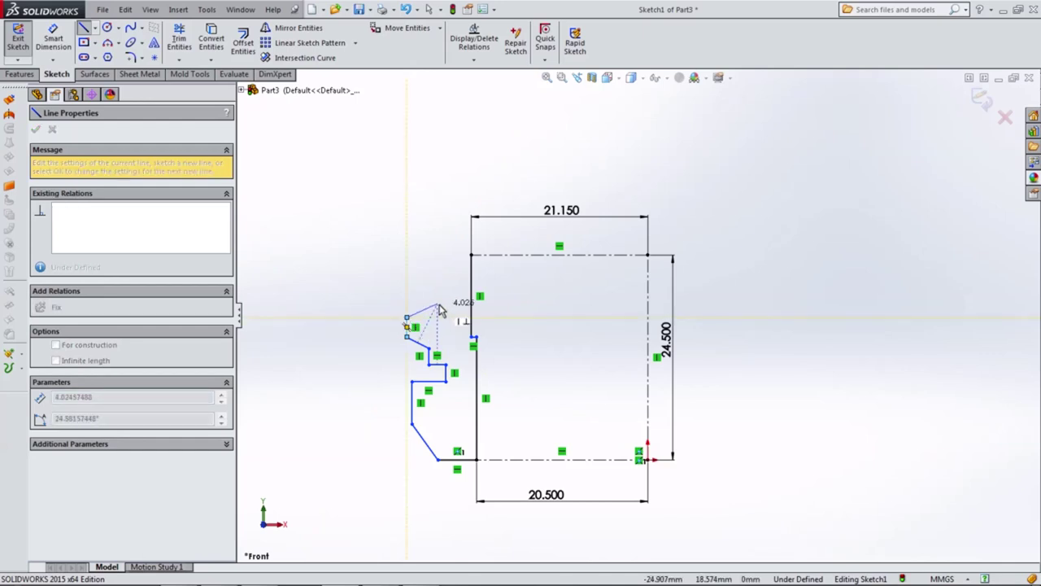
pyautogui.click(437, 302)
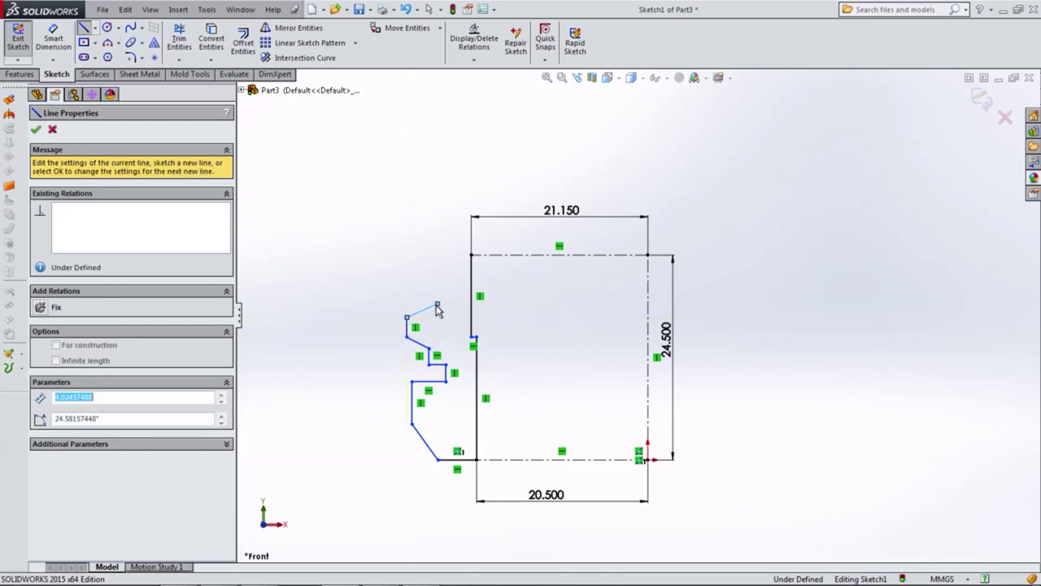
pyautogui.click(440, 278)
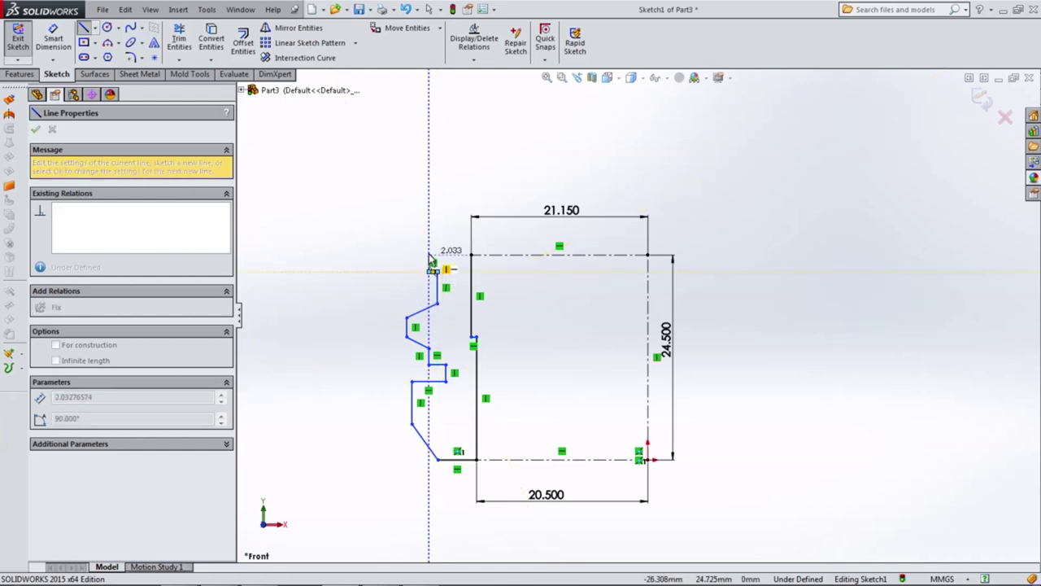
pyautogui.click(428, 255)
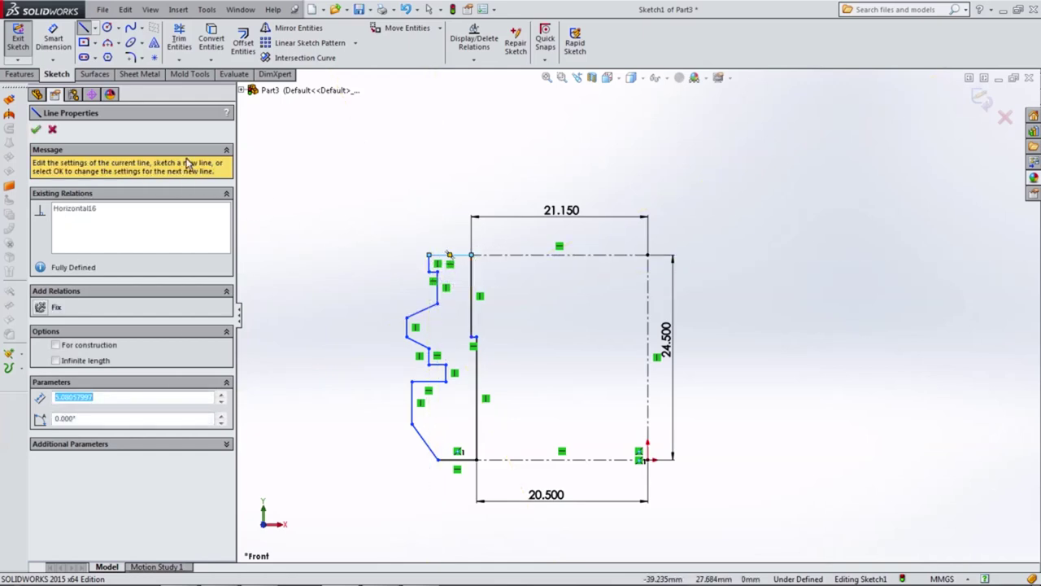
pyautogui.click(53, 38)
pyautogui.click(472, 309)
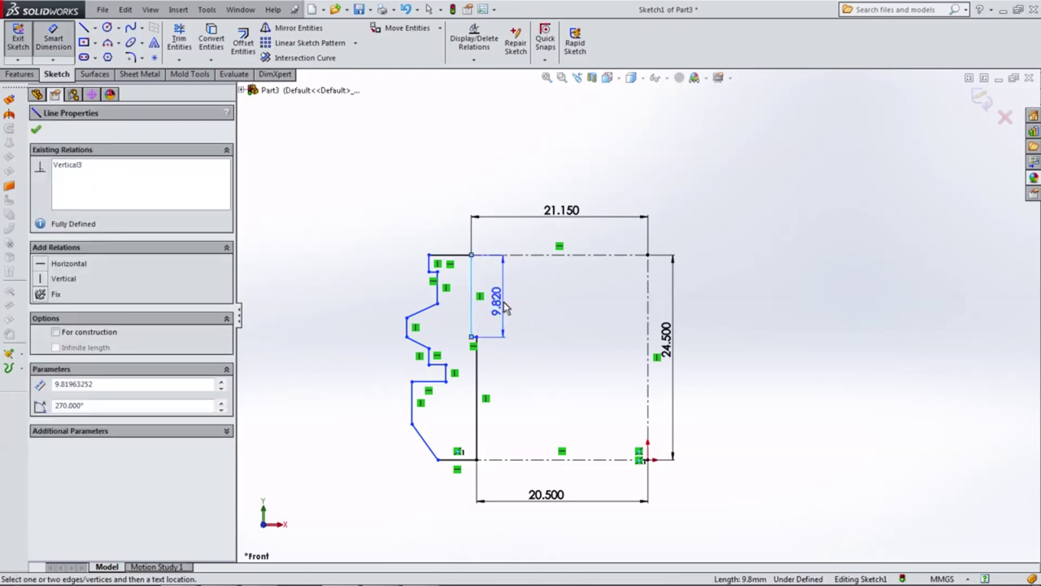
# Dimension the inner vertical edge 12.8, the short bottom edge 2 and the lower groove width 5
pyautogui.click(505, 307)
pyautogui.write('12.8')
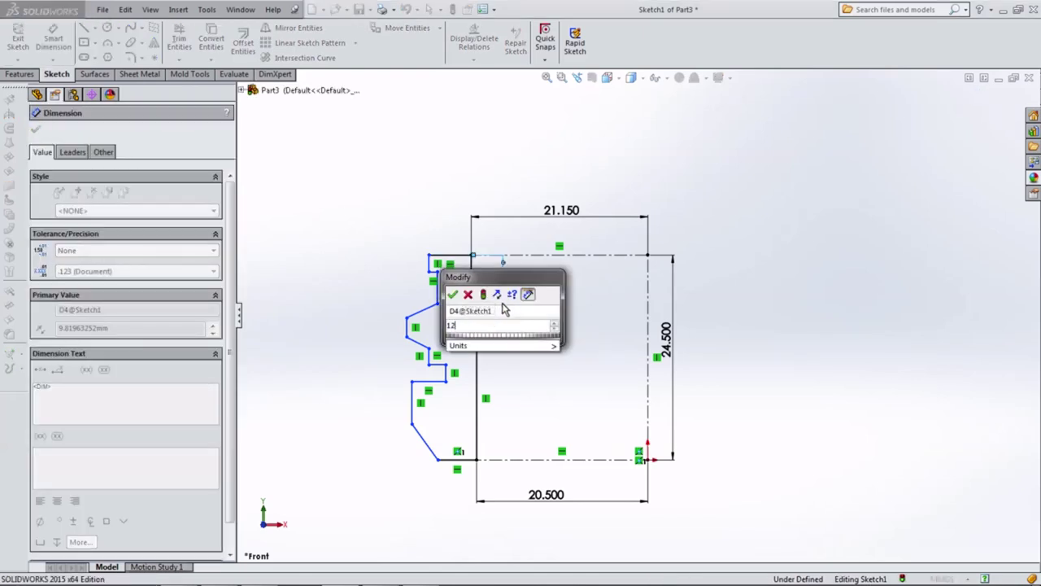
pyautogui.press('Return')
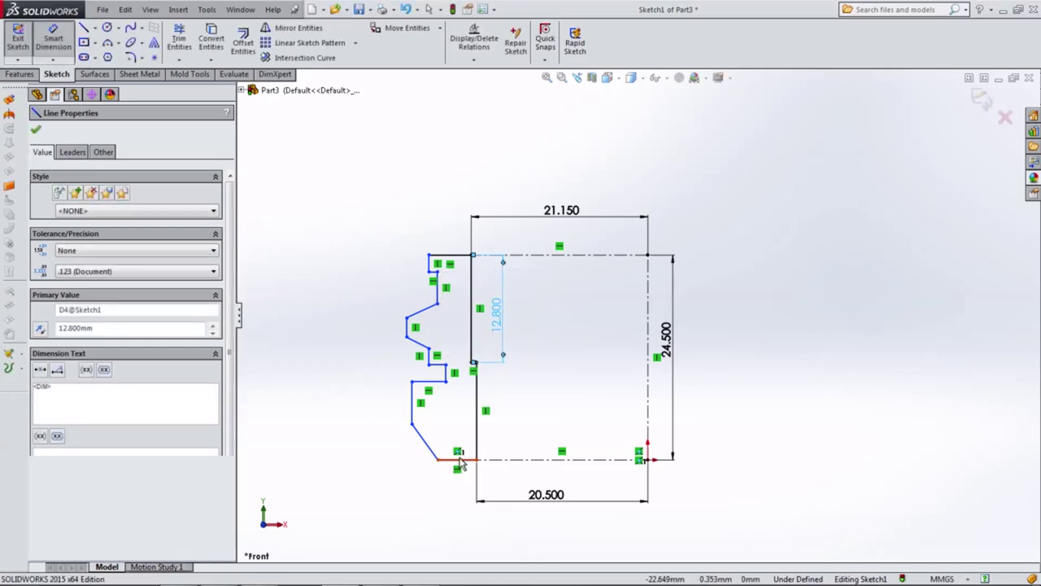
pyautogui.click(456, 468)
pyautogui.click(454, 483)
pyautogui.write('2')
pyautogui.click(411, 484)
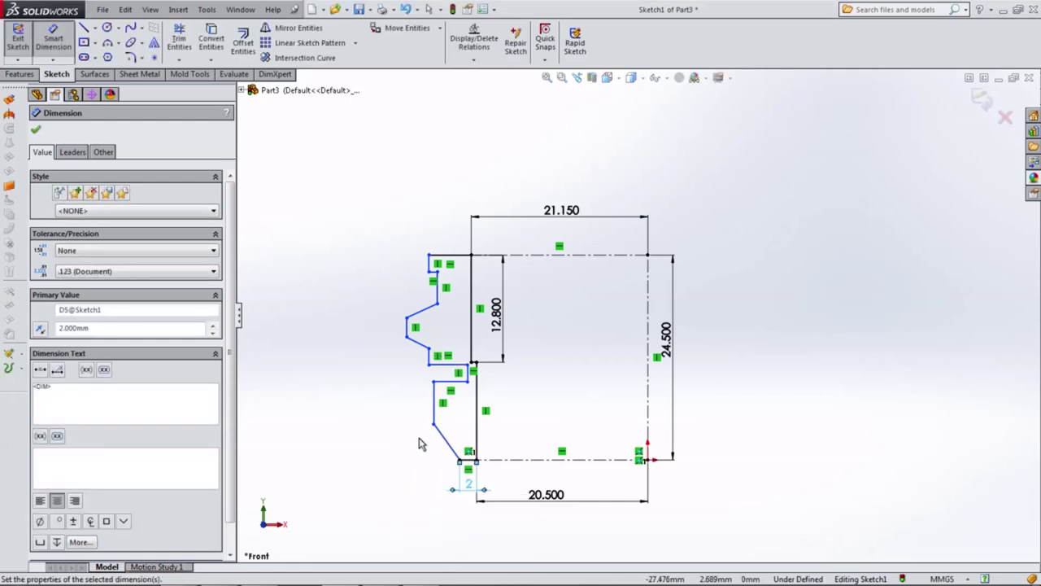
pyautogui.click(434, 416)
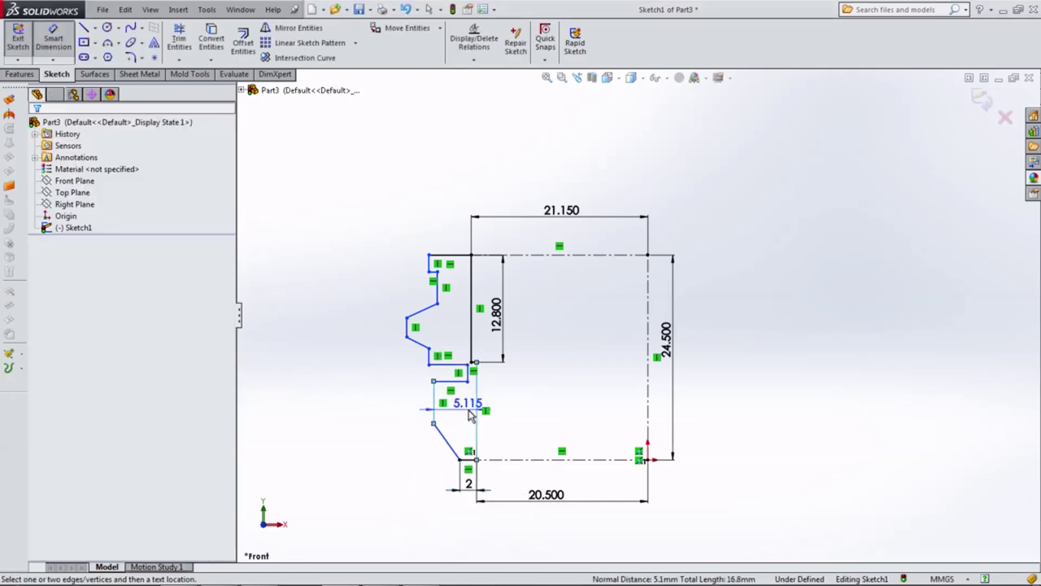
pyautogui.click(471, 416)
pyautogui.write('5.000mm')
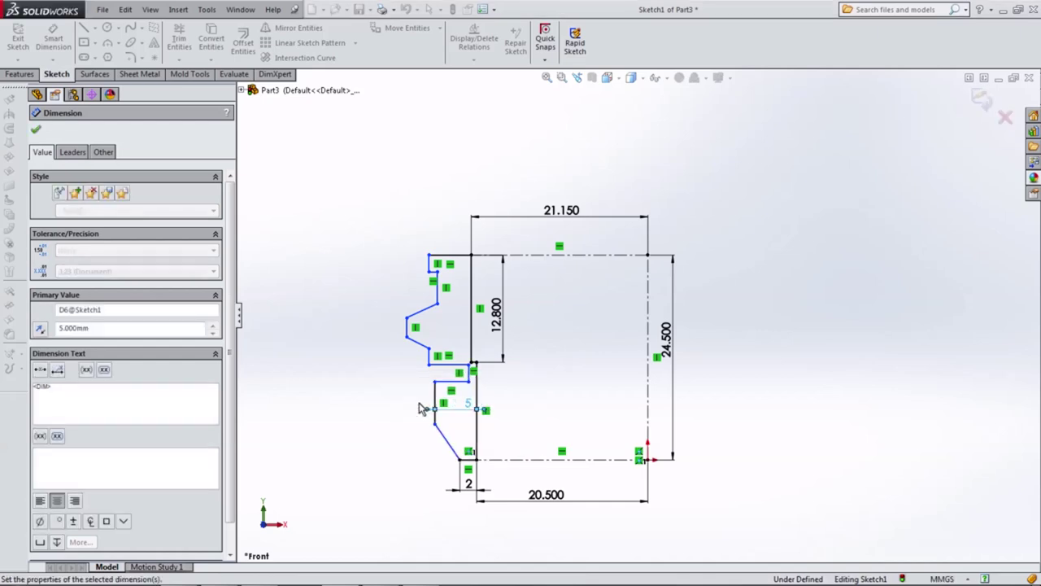
pyautogui.press('Return')
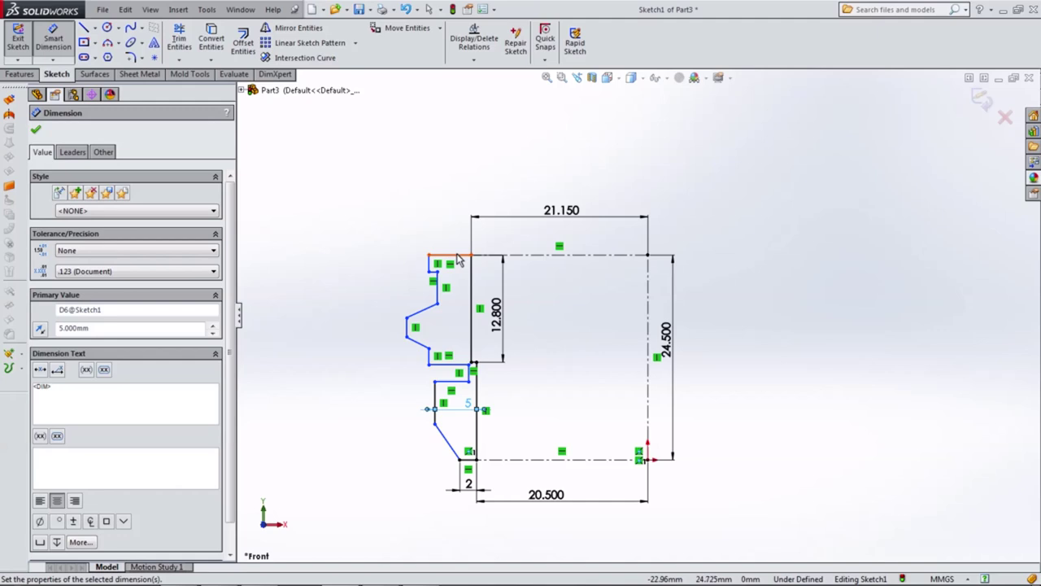
# Set the profile's left edge to 53/2 (26.5) from the vertical centre line
pyautogui.click(456, 258)
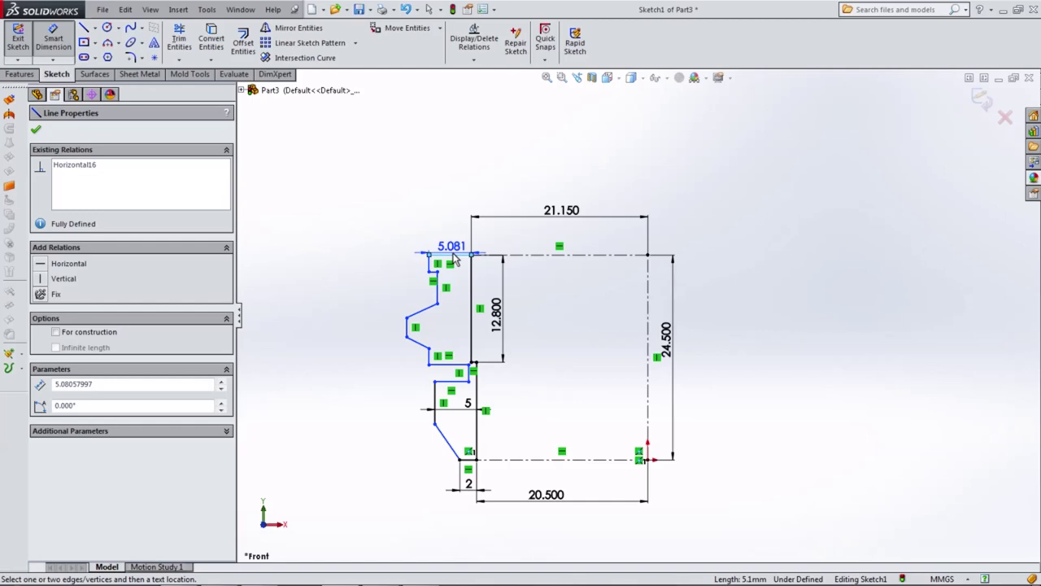
pyautogui.press('Escape')
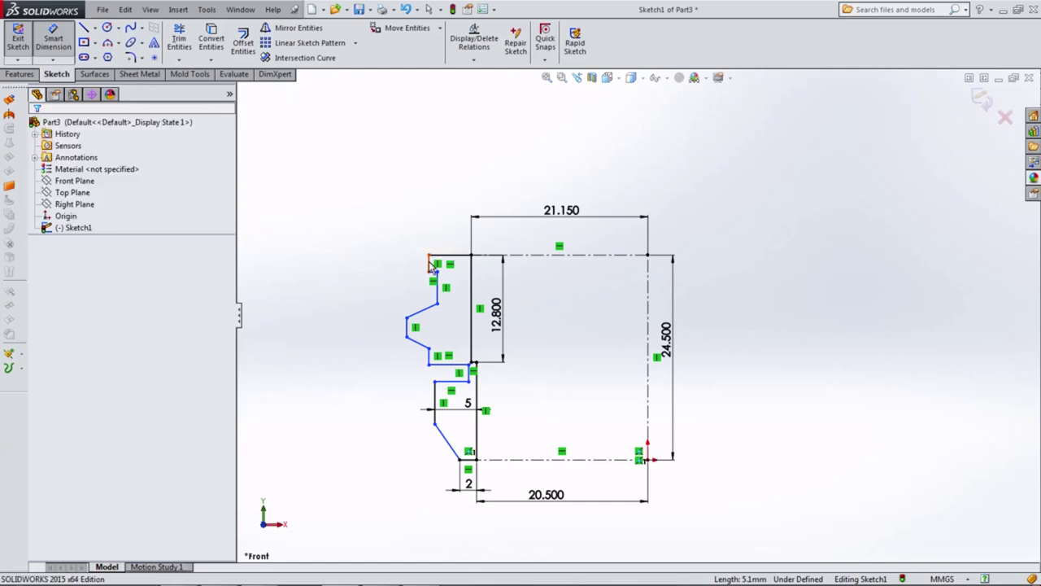
pyautogui.click(430, 265)
pyautogui.click(647, 271)
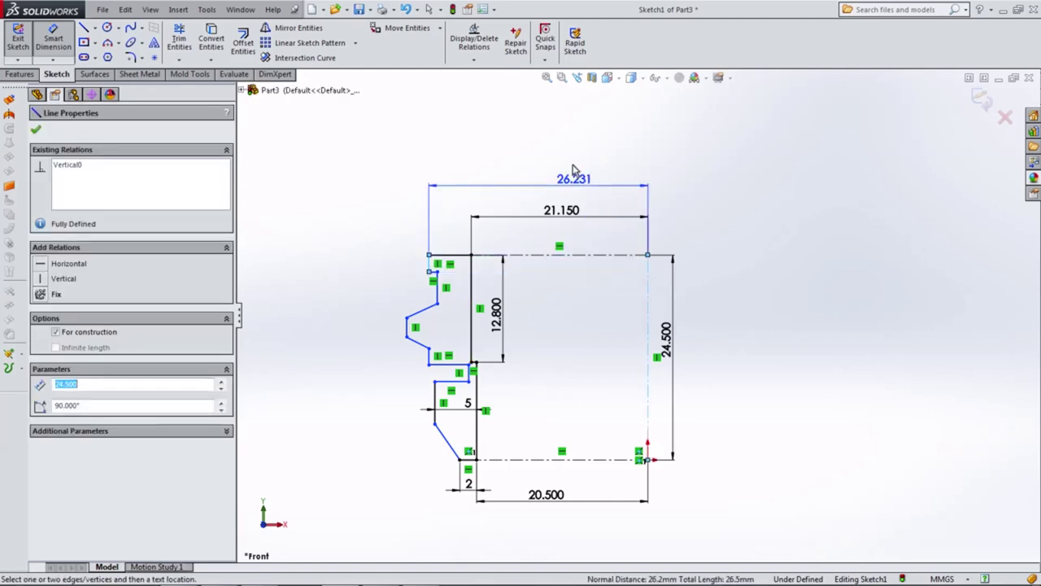
pyautogui.click(572, 158)
pyautogui.write('3')
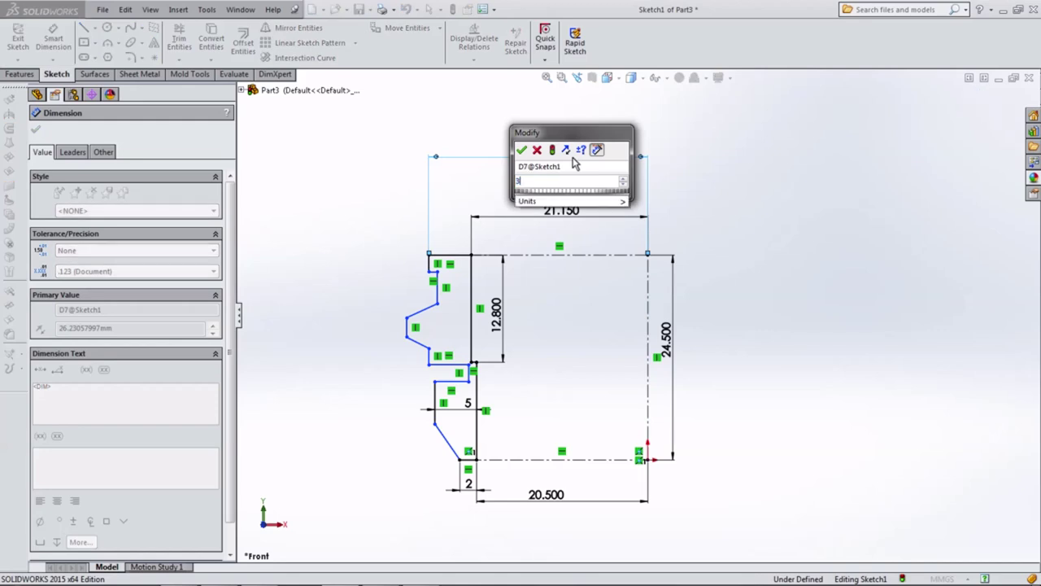
pyautogui.press('BackSpace')
pyautogui.press('BackSpace')
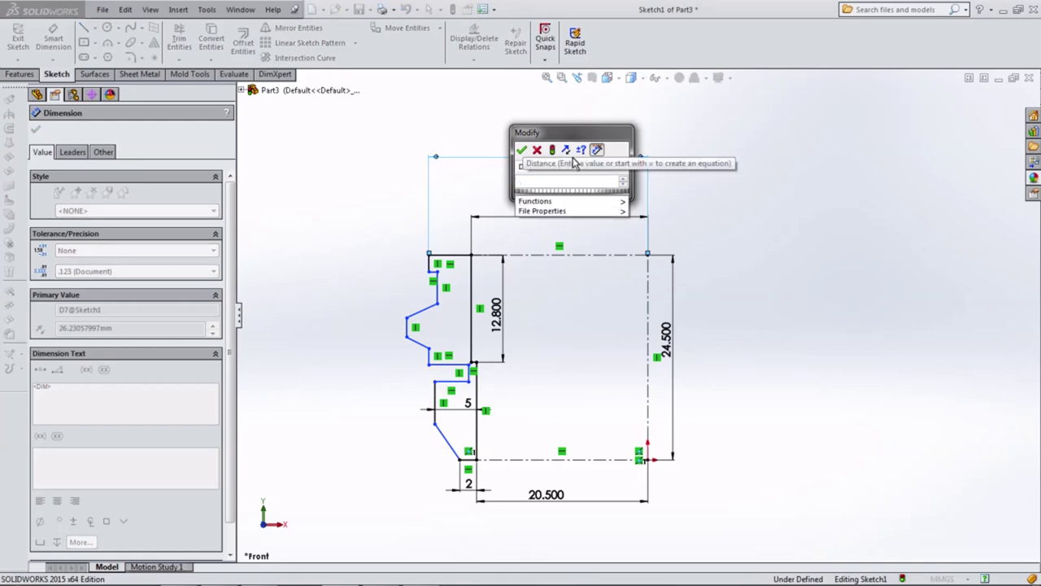
pyautogui.write('53.2')
pyautogui.press('Return')
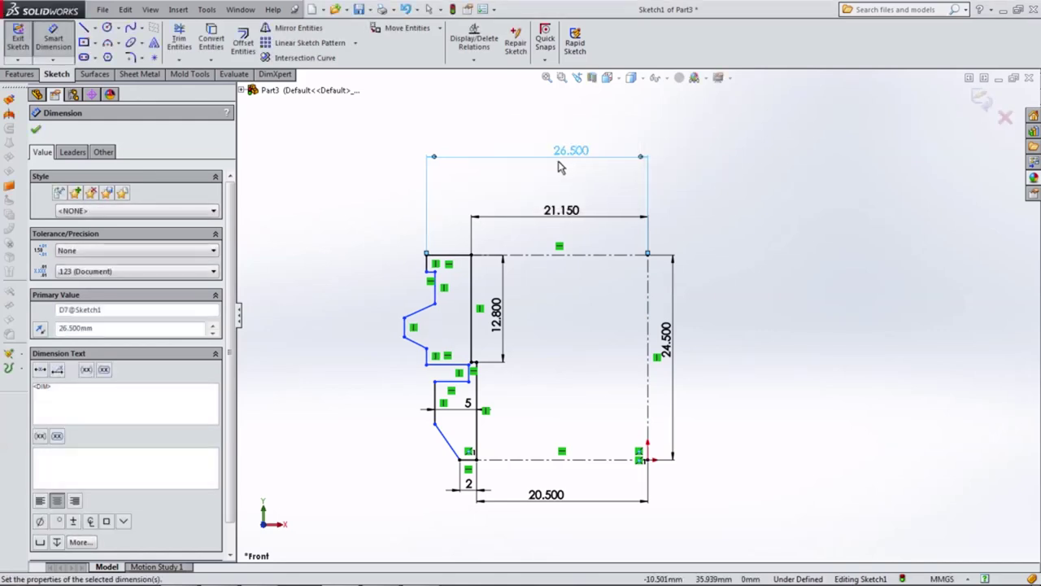
pyautogui.scroll(2, 422, 330)
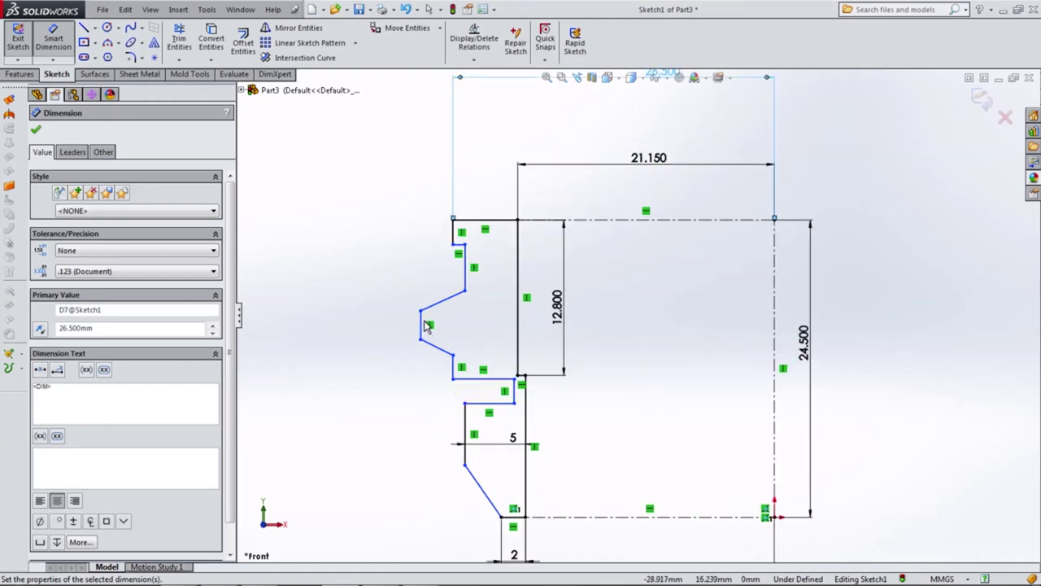
pyautogui.click(465, 275)
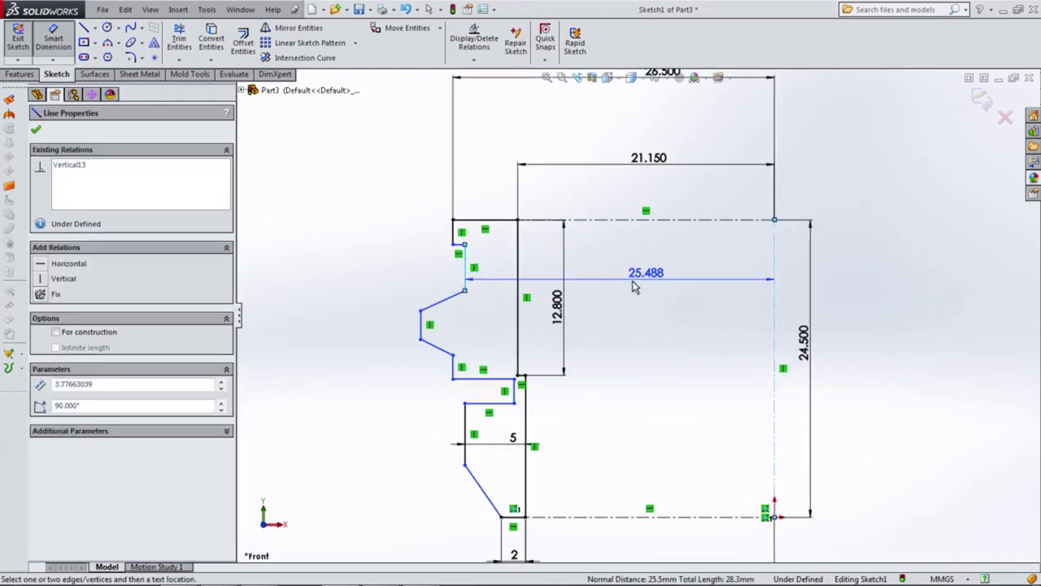
# Dimension the groove edges 50.5/2 (25.25) and 27 from the centre line
pyautogui.scroll(-2, 635, 313)
pyautogui.click(636, 128)
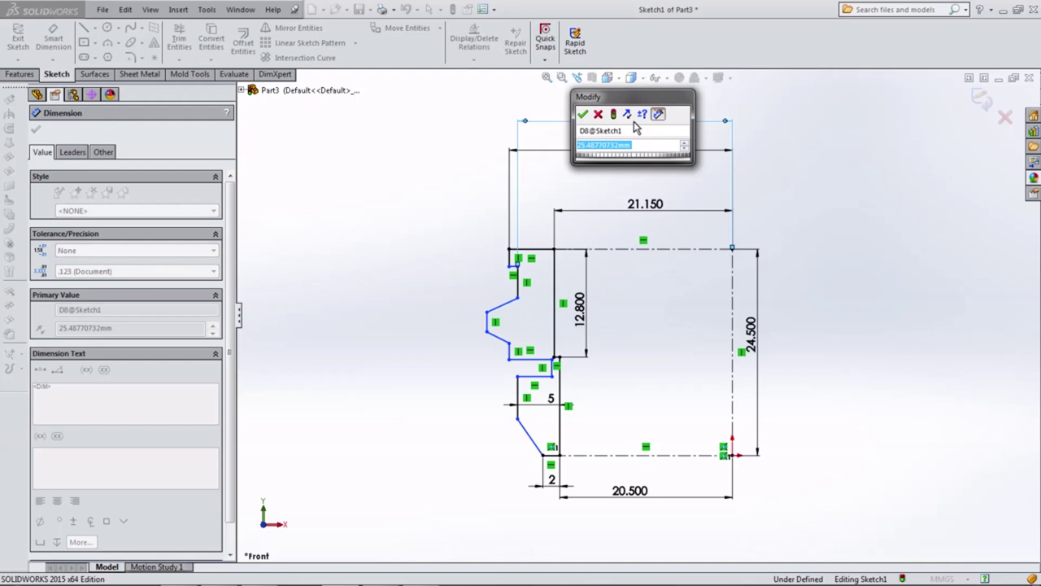
pyautogui.write('50.5/2')
pyautogui.press('Return')
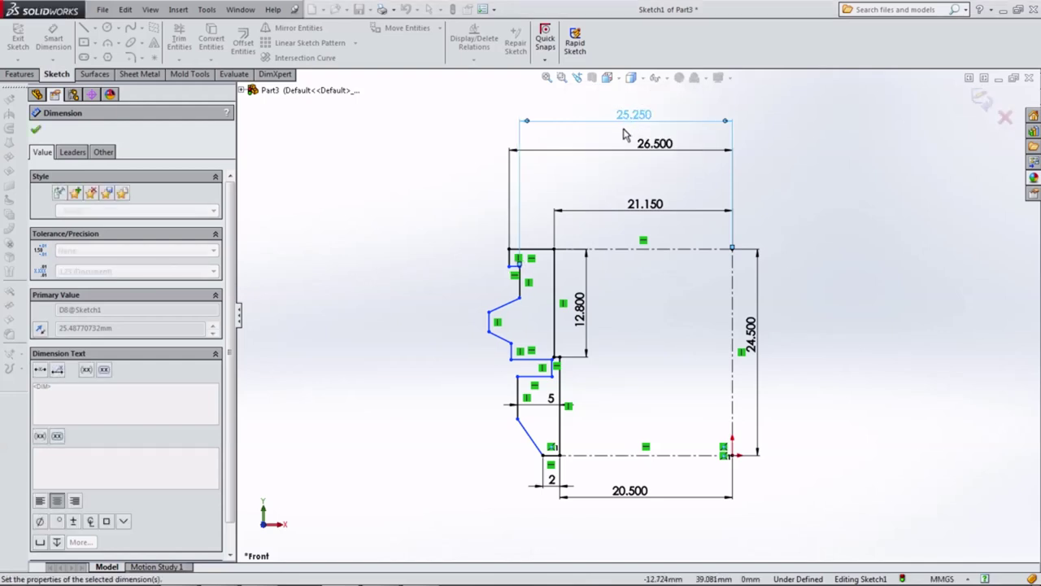
pyautogui.click(490, 321)
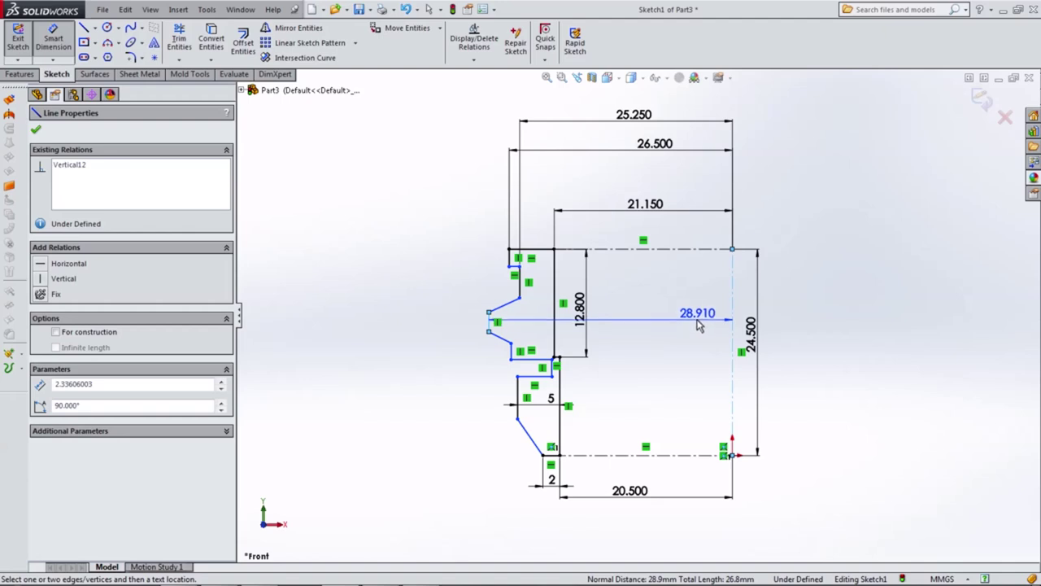
pyautogui.scroll(2, 641, 322)
pyautogui.click(636, 128)
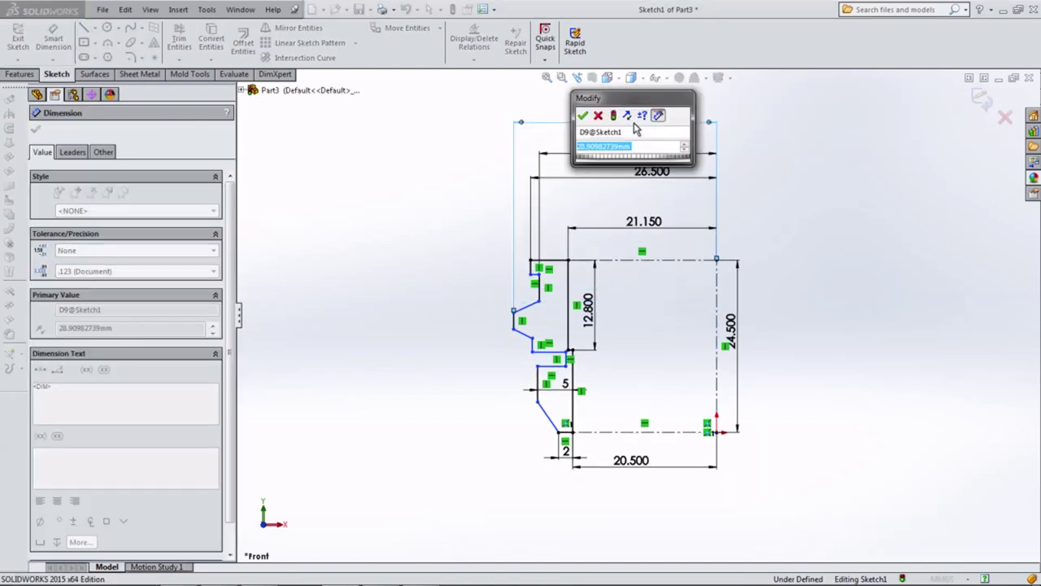
pyautogui.write('27')
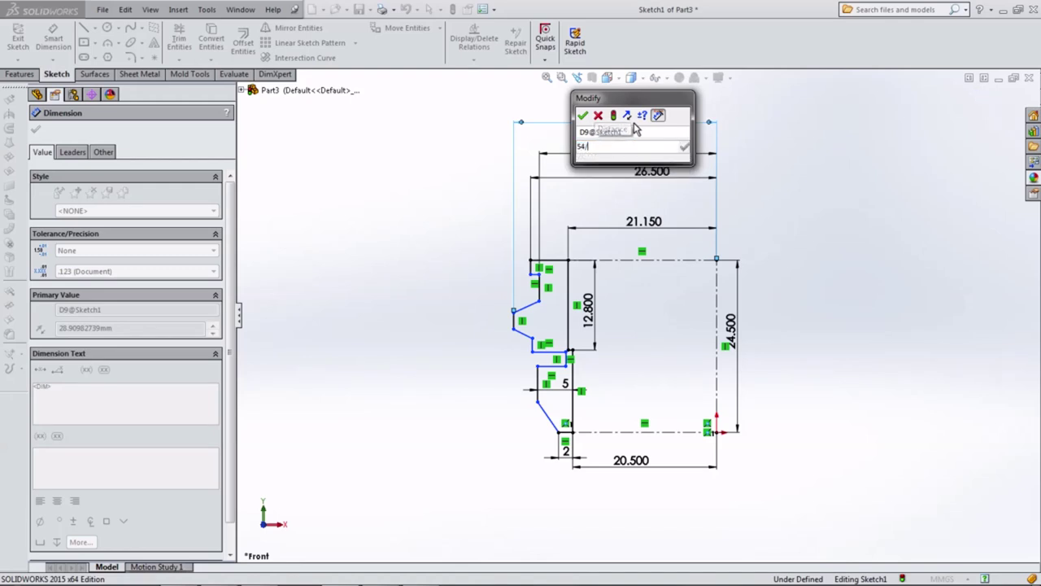
pyautogui.press('Return')
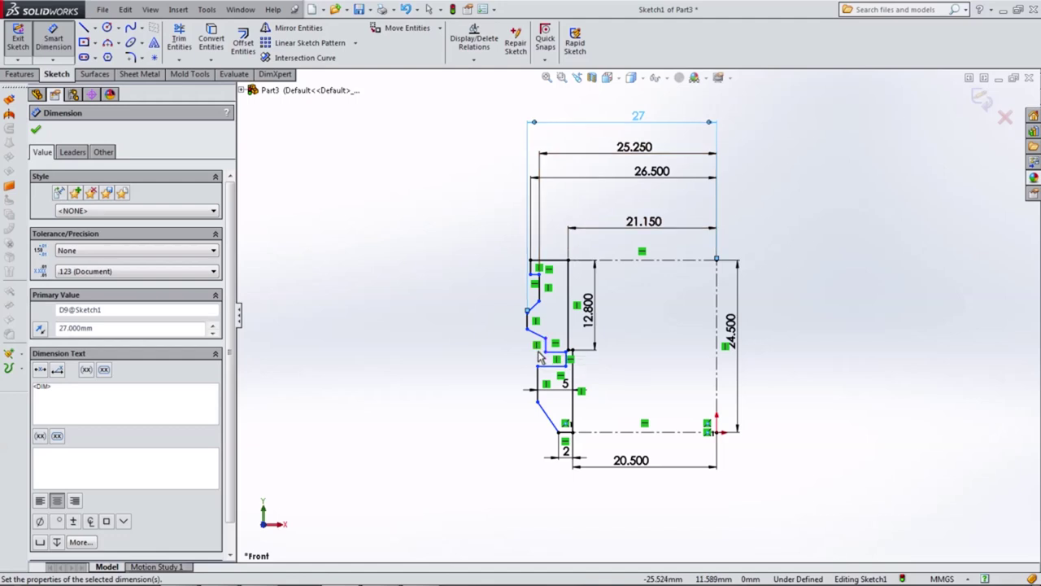
# Dimension the upper-left vertical step to 1 mm and the next vertical edge to 12.4 mm
pyautogui.scroll(-3, 521, 283)
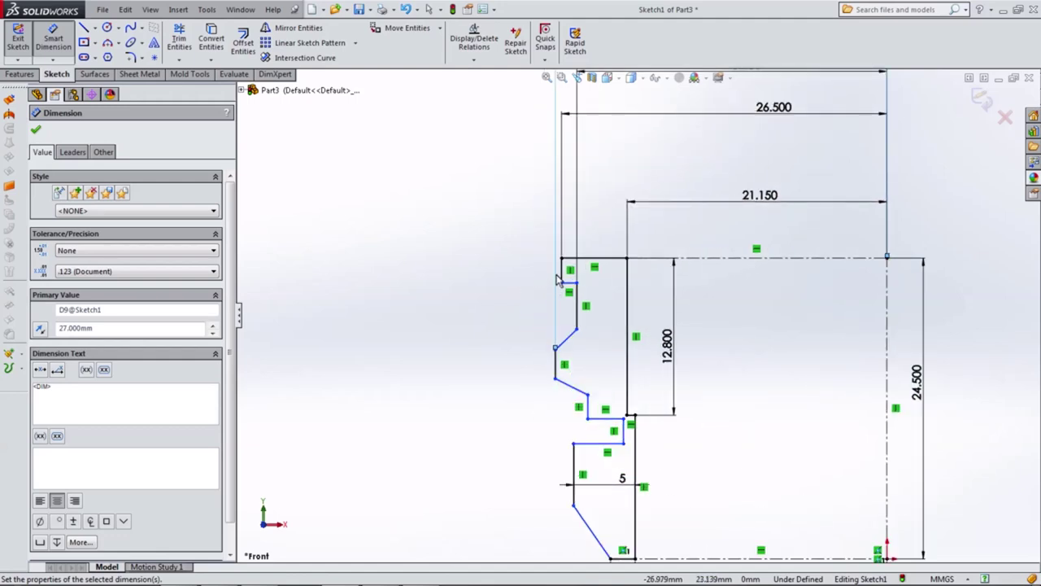
pyautogui.click(561, 275)
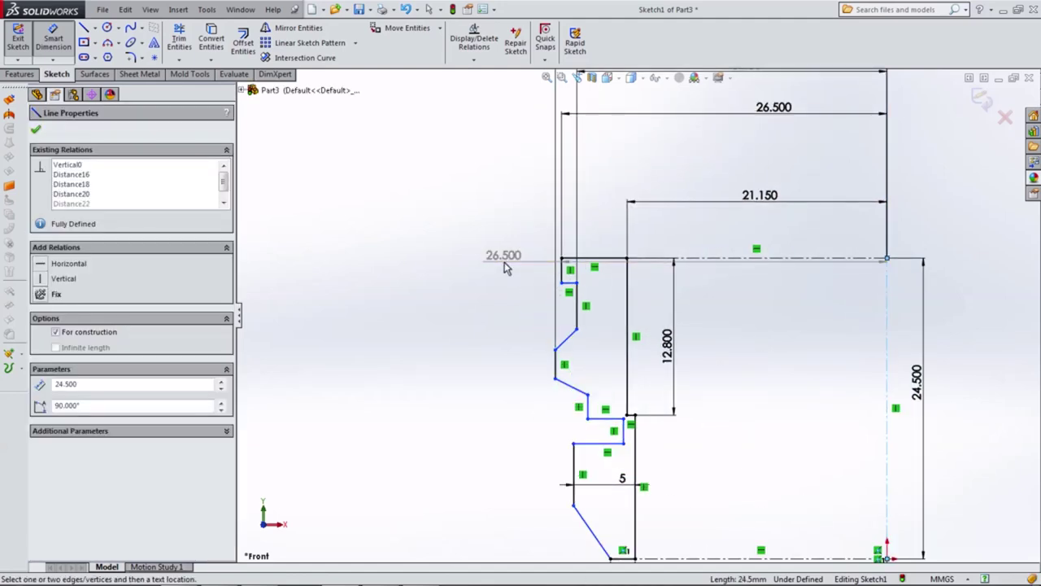
pyautogui.click(509, 262)
pyautogui.hotkey('ctrl', 'z')
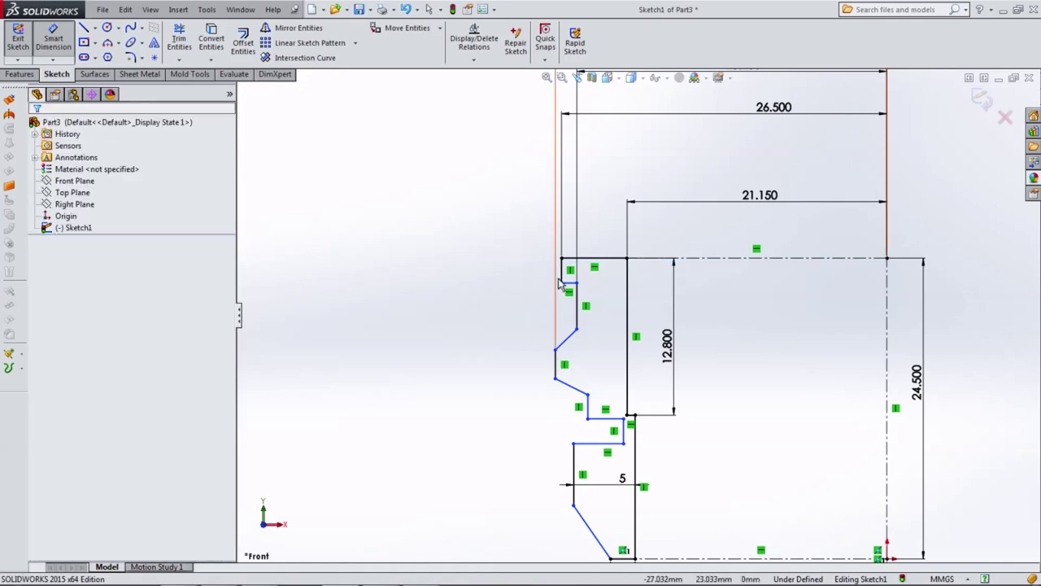
pyautogui.click(560, 274)
pyautogui.click(555, 278)
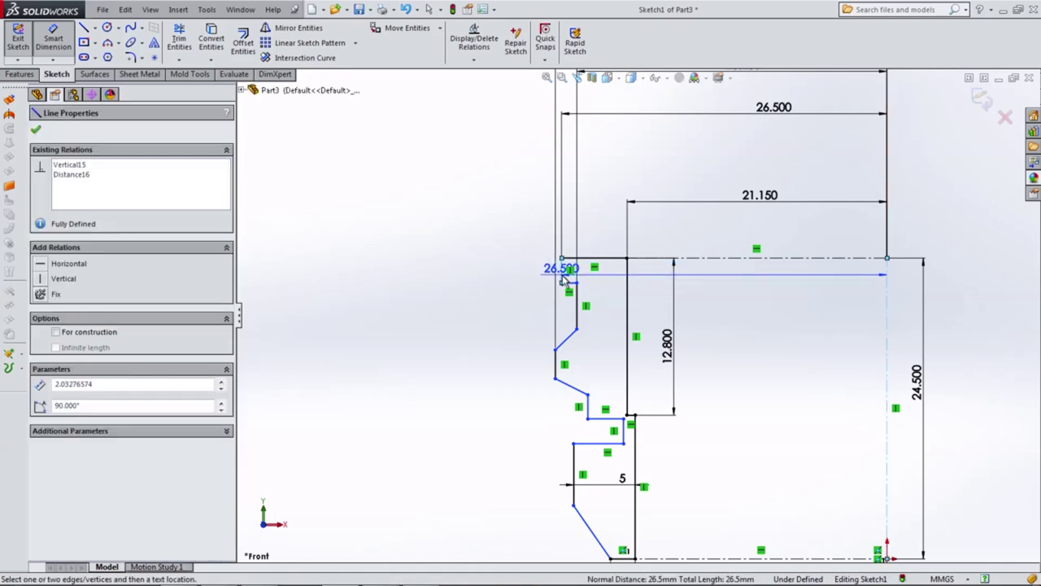
pyautogui.click(509, 271)
pyautogui.write('1')
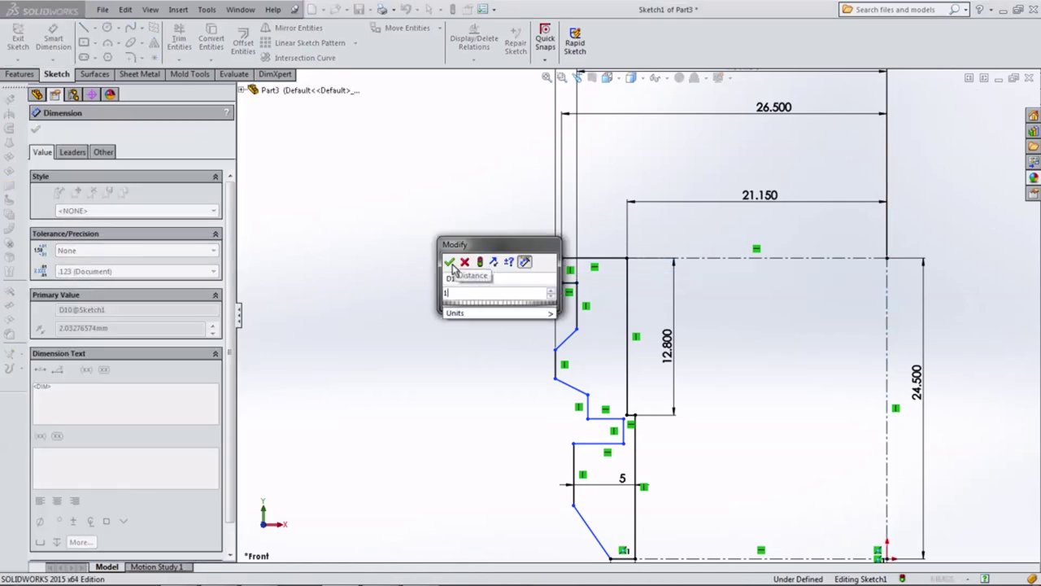
pyautogui.click(452, 267)
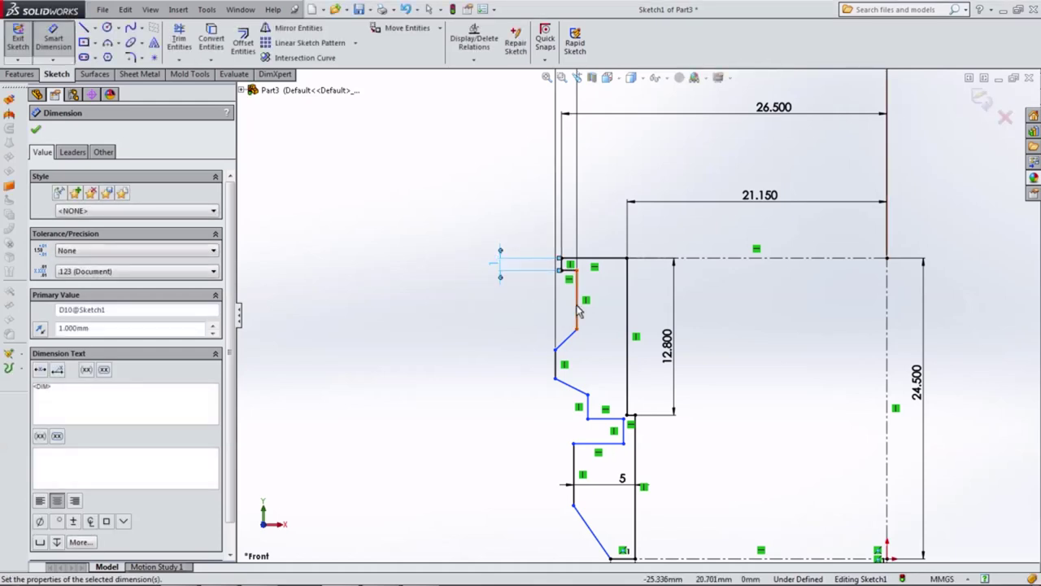
pyautogui.click(577, 309)
pyautogui.click(527, 313)
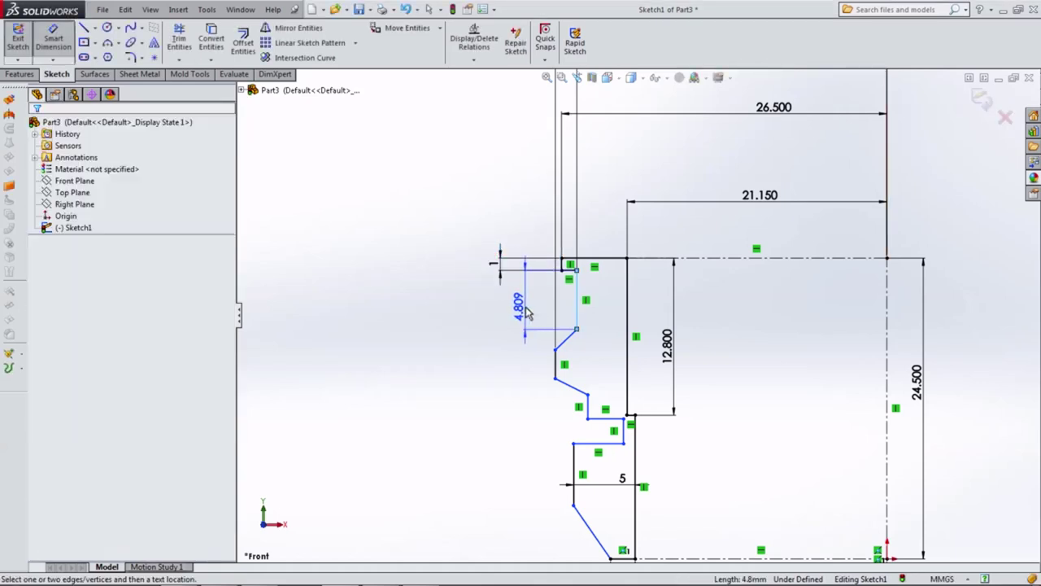
pyautogui.write('12.4')
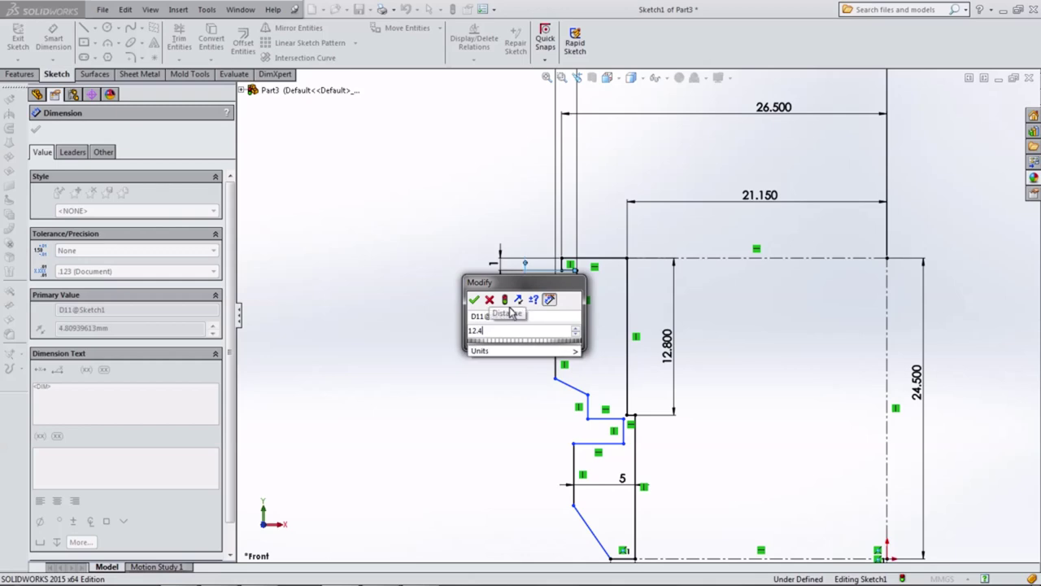
pyautogui.click(475, 301)
pyautogui.click(518, 334)
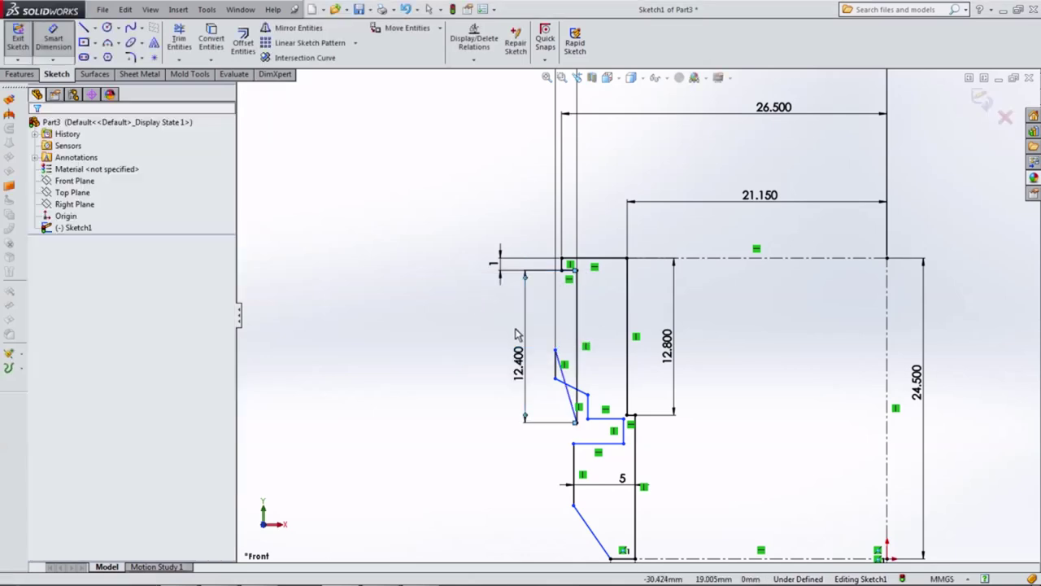
# Drag the lower groove vertex upward and the step corner downward
pyautogui.scroll(-2, 582, 413)
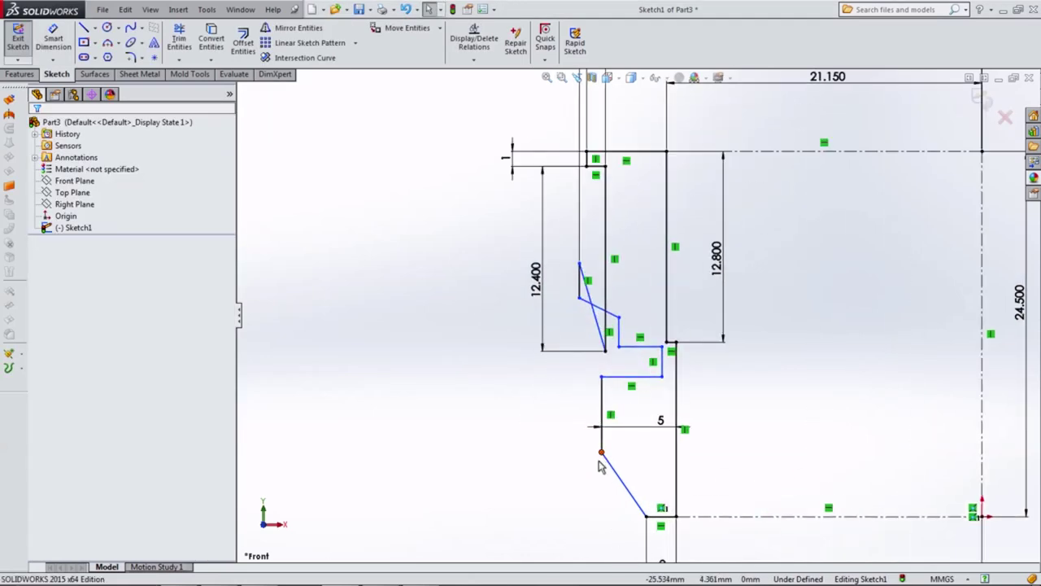
pyautogui.click(600, 493)
pyautogui.moveTo(600, 493); pyautogui.dragTo(601, 423)
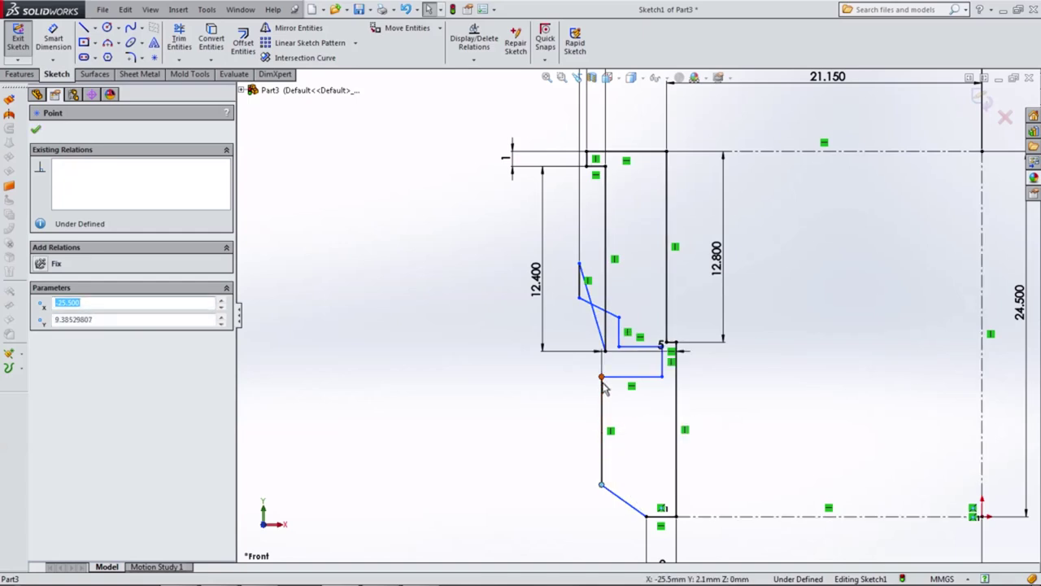
pyautogui.click(621, 348)
pyautogui.moveTo(622, 352); pyautogui.dragTo(625, 399)
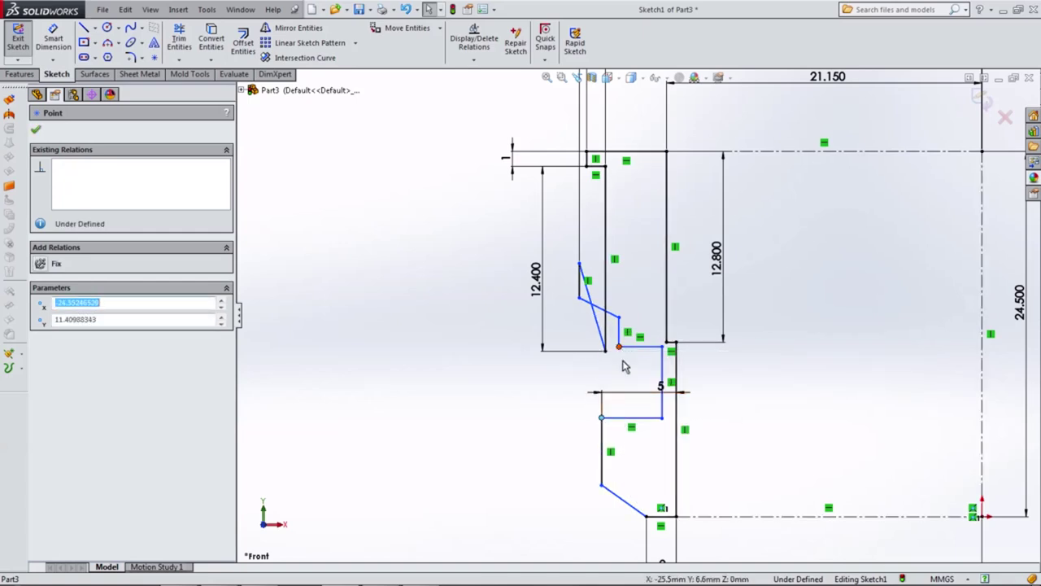
# Pull the angled groove vertices down into a small notch just below the 12.4 mm edge
pyautogui.moveTo(623, 319); pyautogui.dragTo(622, 360)
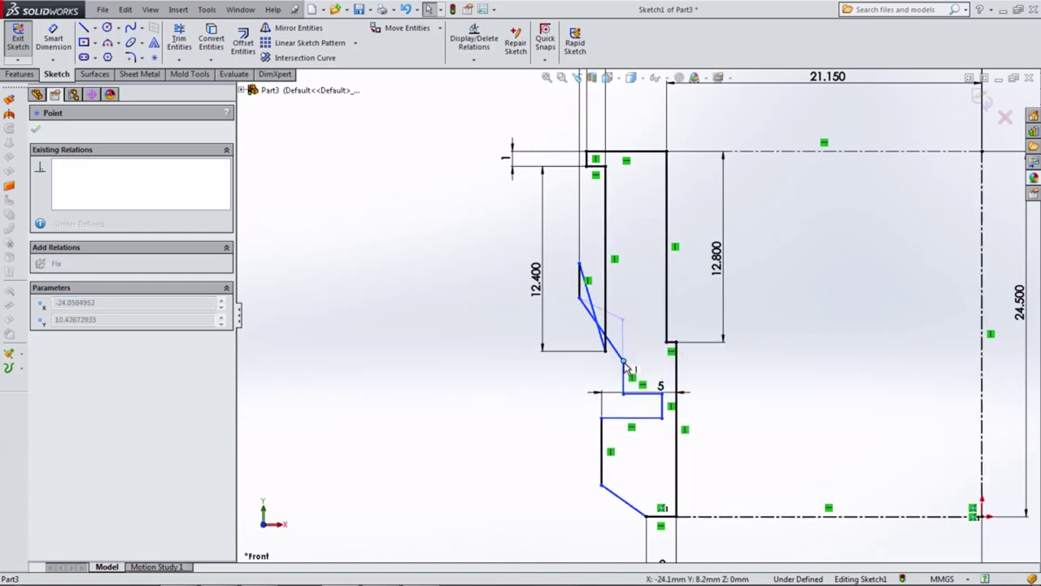
pyautogui.click(588, 313)
pyautogui.moveTo(579, 298); pyautogui.dragTo(579, 368)
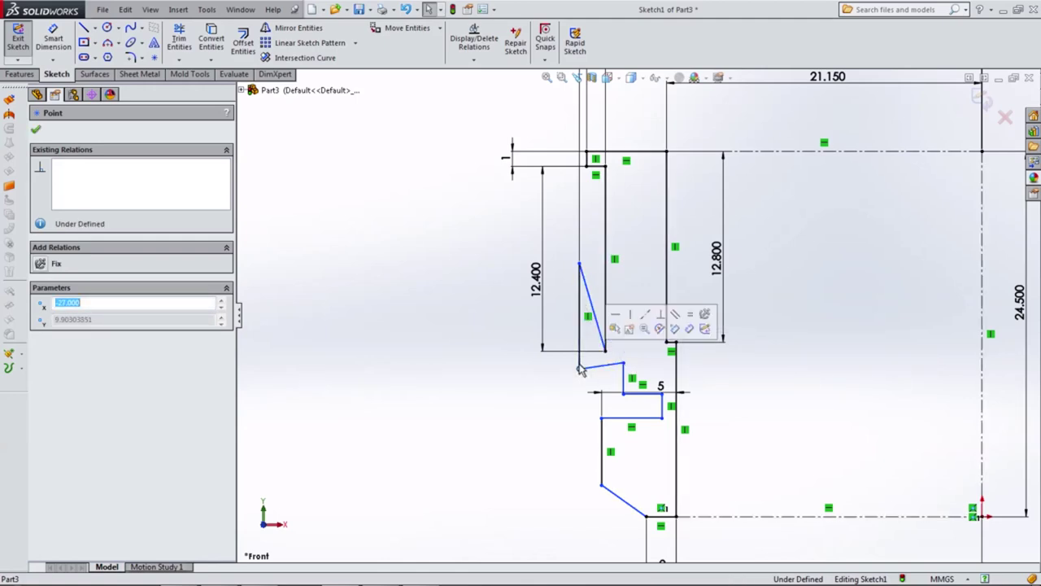
pyautogui.click(580, 264)
pyautogui.moveTo(579, 268); pyautogui.dragTo(585, 357)
pyautogui.scroll(-3, 612, 387)
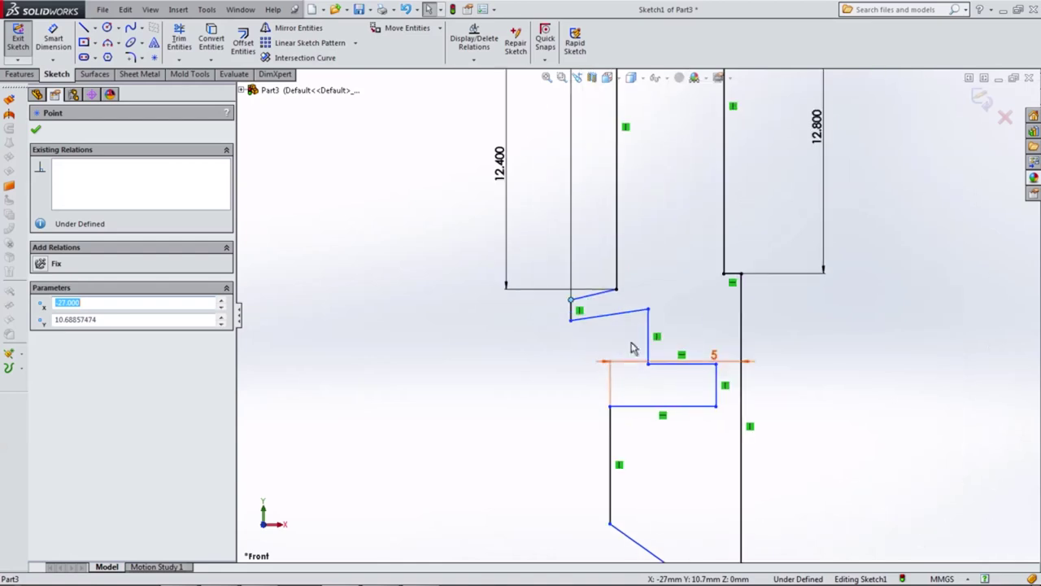
pyautogui.moveTo(648, 310)
pyautogui.mouseDown()
pyautogui.moveTo(645, 342)
pyautogui.moveTo(584, 344)
pyautogui.mouseUp()
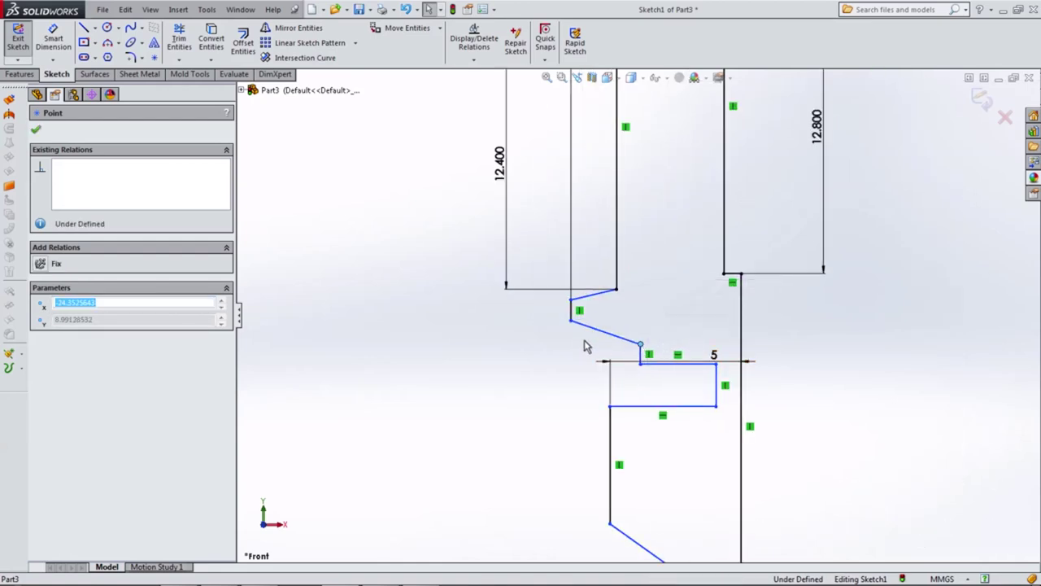
pyautogui.scroll(1, 589, 342)
pyautogui.scroll(1, 591, 340)
pyautogui.scroll(1, 598, 309)
pyautogui.scroll(1, 657, 162)
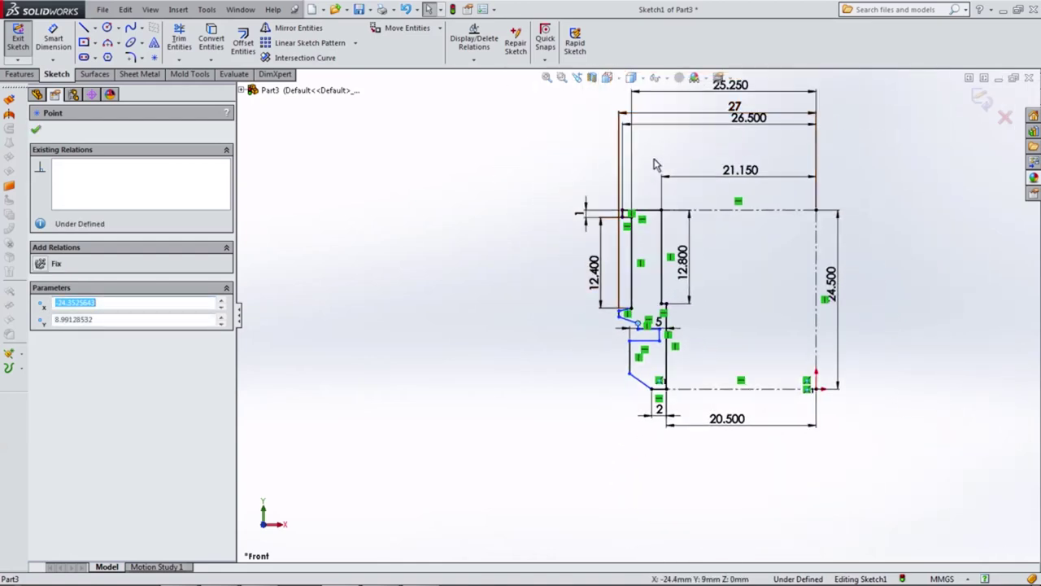
pyautogui.scroll(-2, 748, 105)
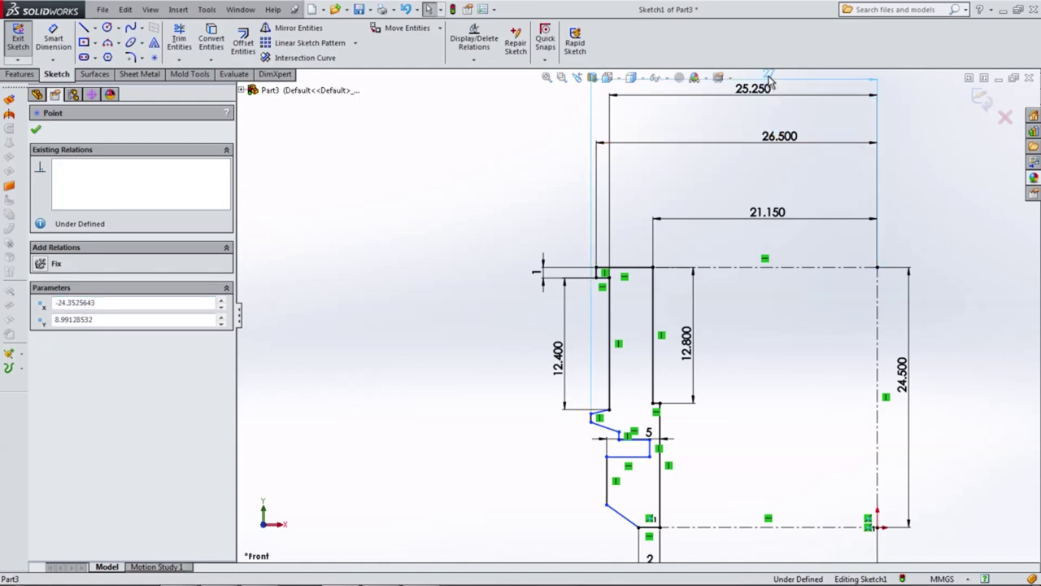
# Move the 25.250 and 27 dimensions down and dimension the short vertical edge to 1 mm
pyautogui.moveTo(765, 91); pyautogui.dragTo(763, 188)
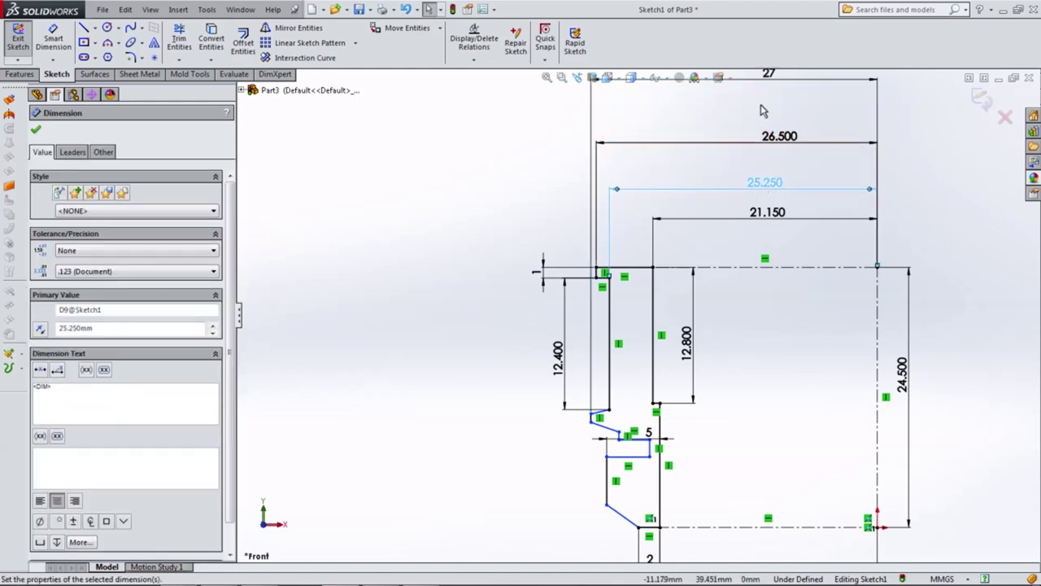
pyautogui.moveTo(768, 75); pyautogui.dragTo(768, 117)
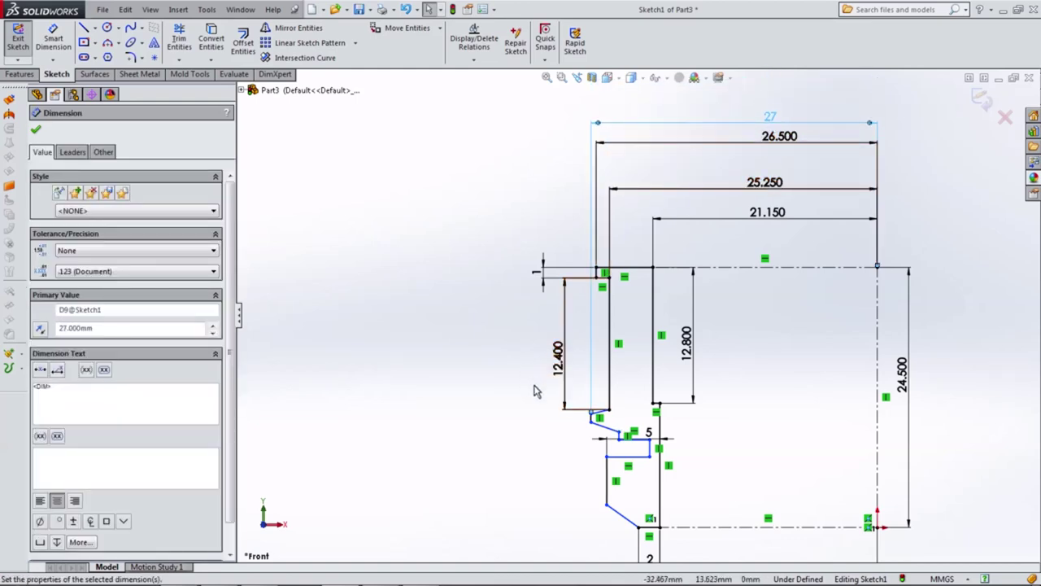
pyautogui.click(53, 37)
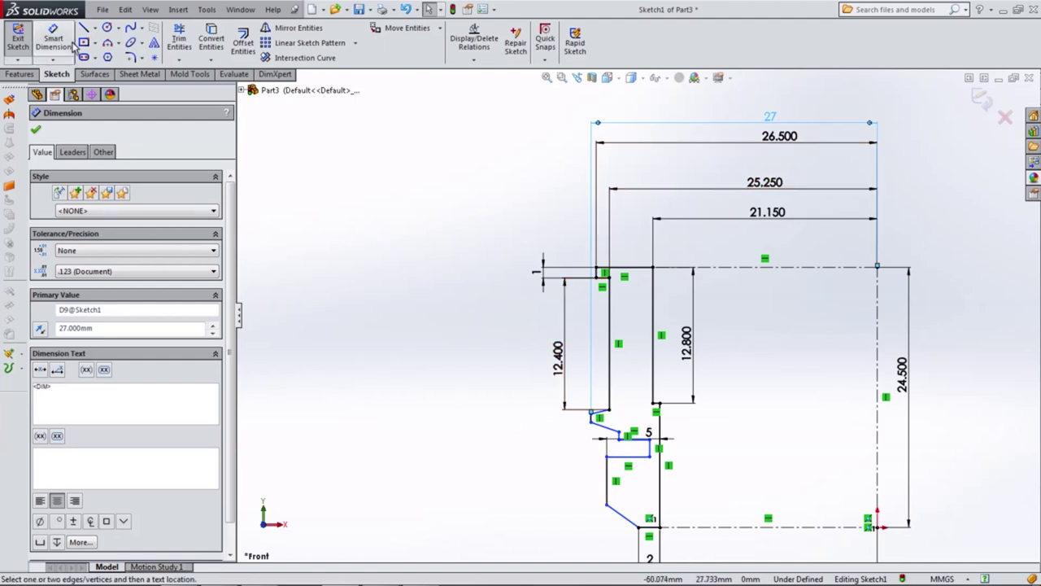
pyautogui.scroll(-3, 608, 438)
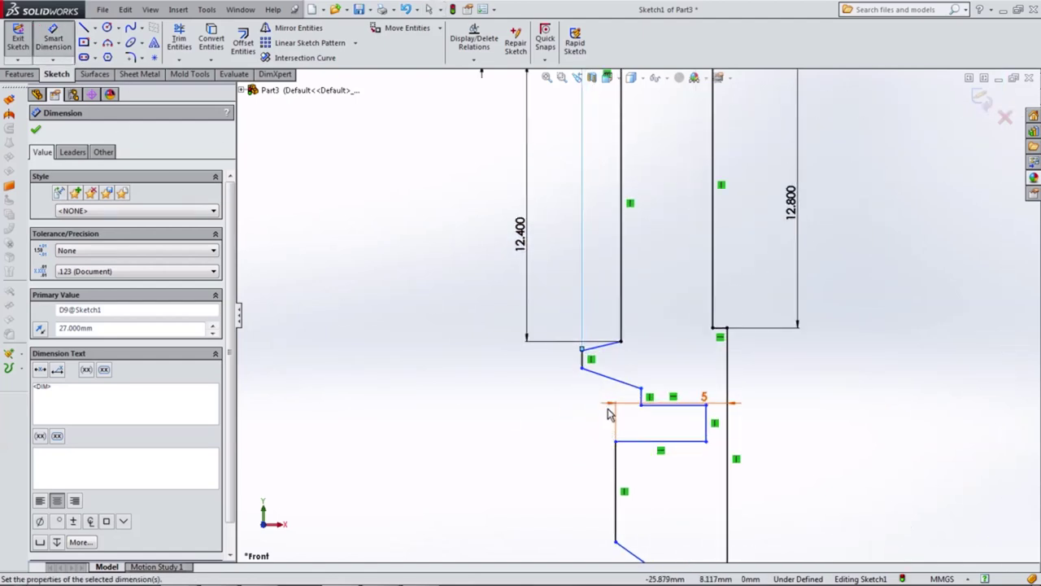
pyautogui.scroll(-3, 608, 411)
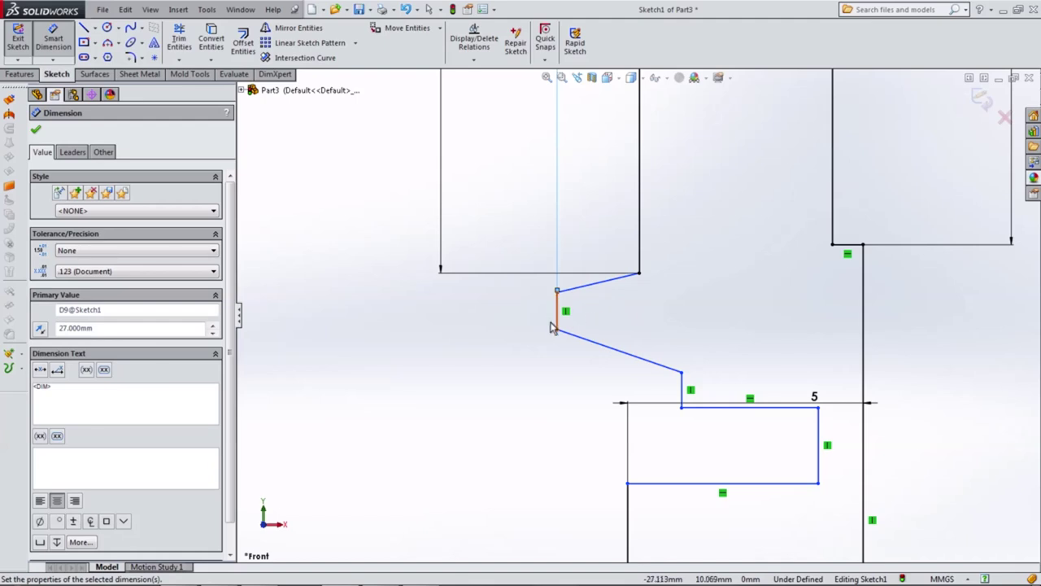
pyautogui.click(551, 325)
pyautogui.click(521, 313)
pyautogui.write('1')
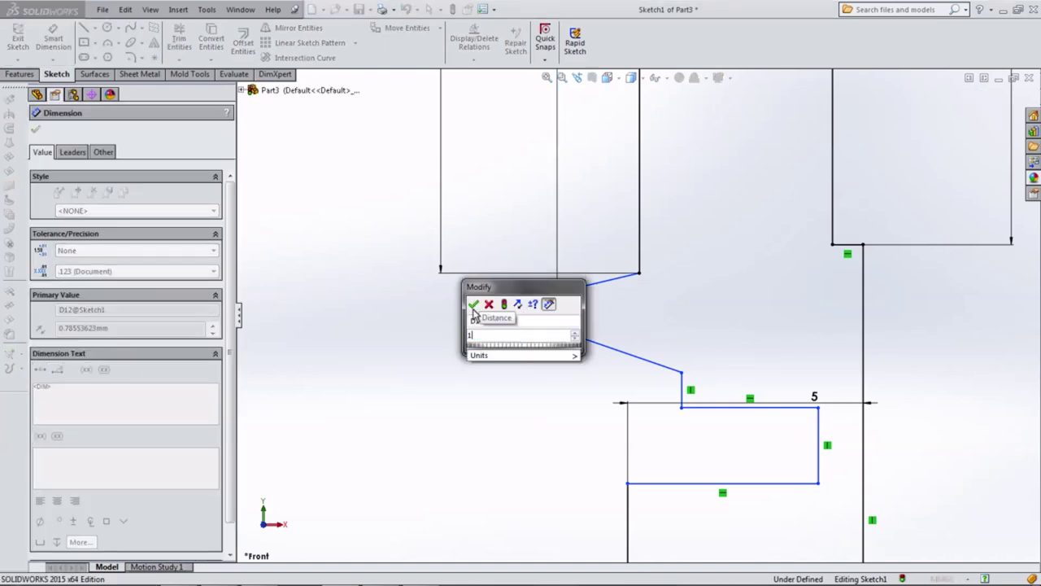
pyautogui.click(474, 305)
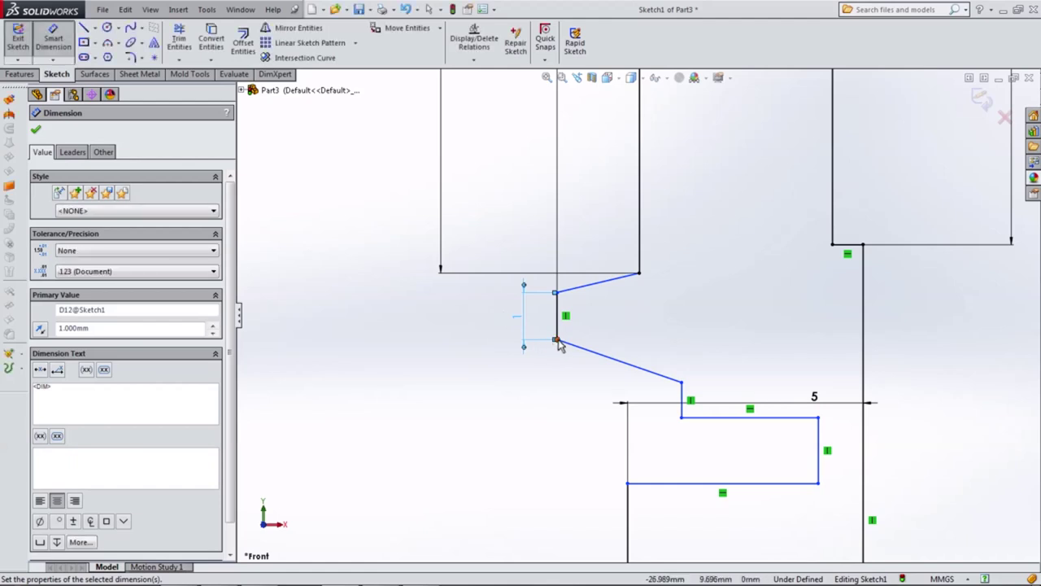
# Dimension the distance from the short edge's end point to the top line as 17 mm
pyautogui.click(556, 340)
pyautogui.scroll(3, 570, 309)
pyautogui.scroll(3, 618, 260)
pyautogui.click(663, 133)
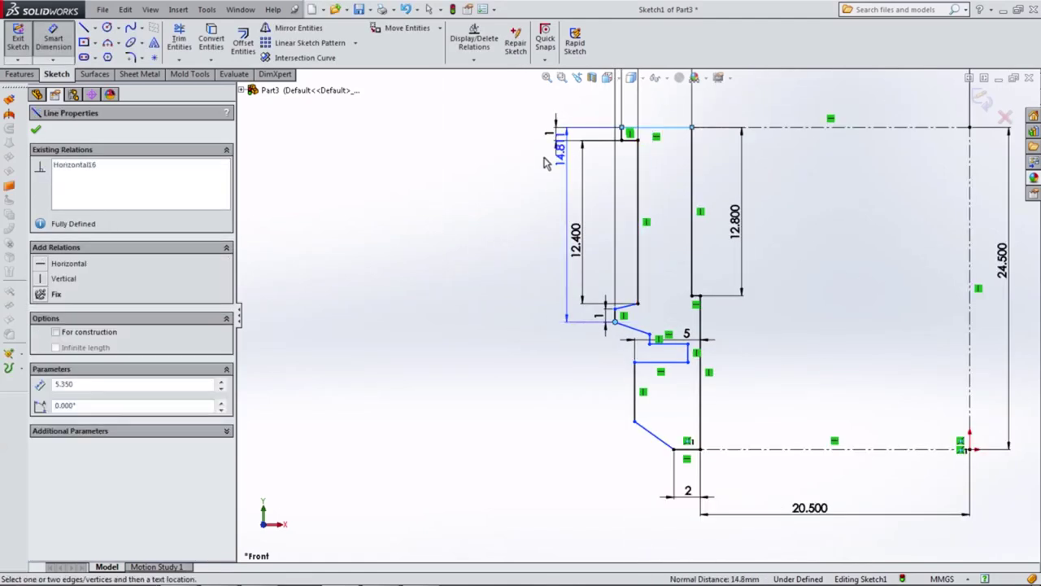
pyautogui.click(515, 195)
pyautogui.write('17')
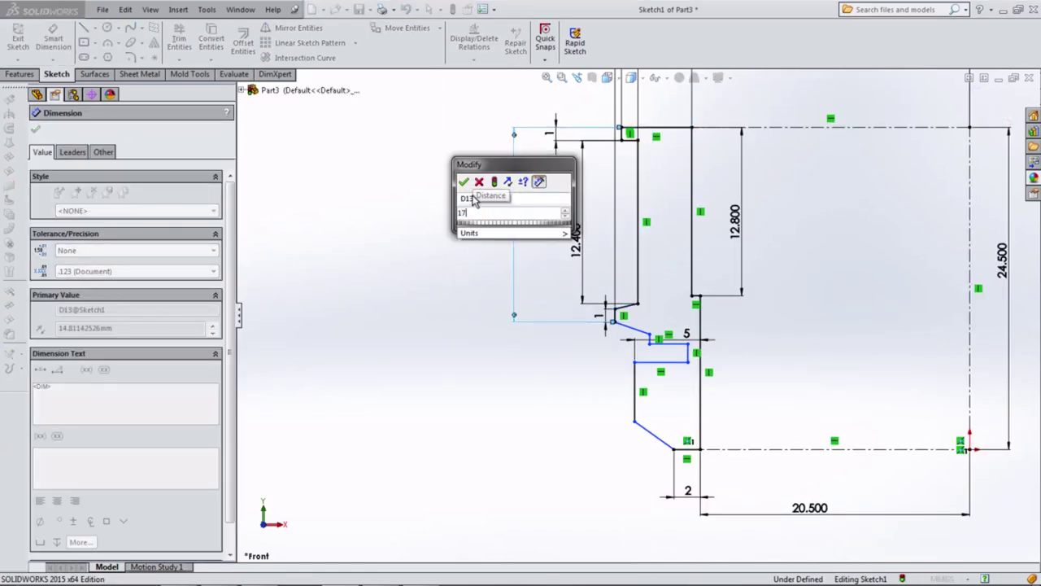
pyautogui.click(464, 184)
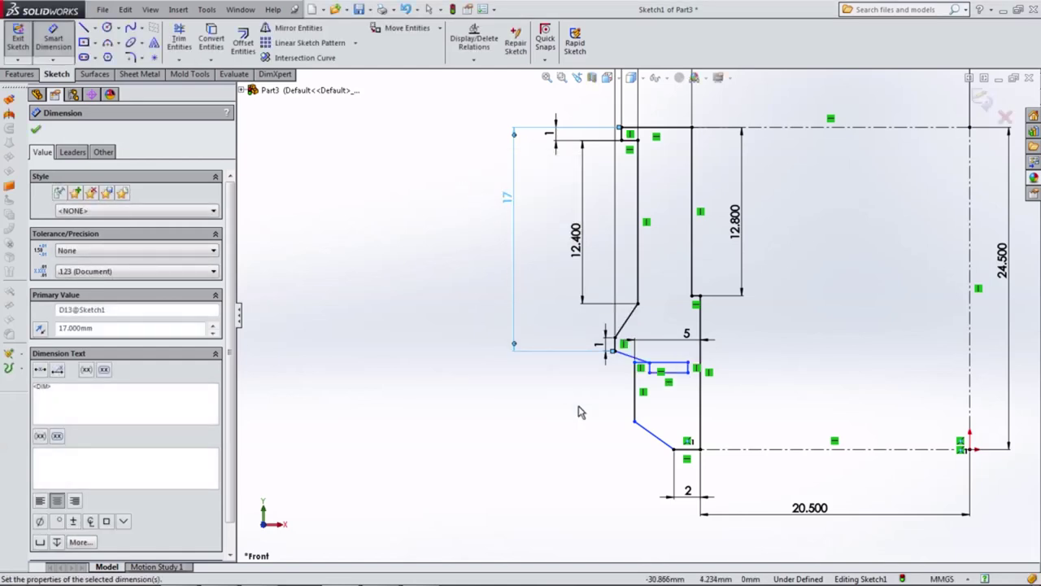
pyautogui.scroll(-3, 636, 406)
# Pull the groove corner lower and draw a horizontal centerline leftward from it
pyautogui.press('Escape')
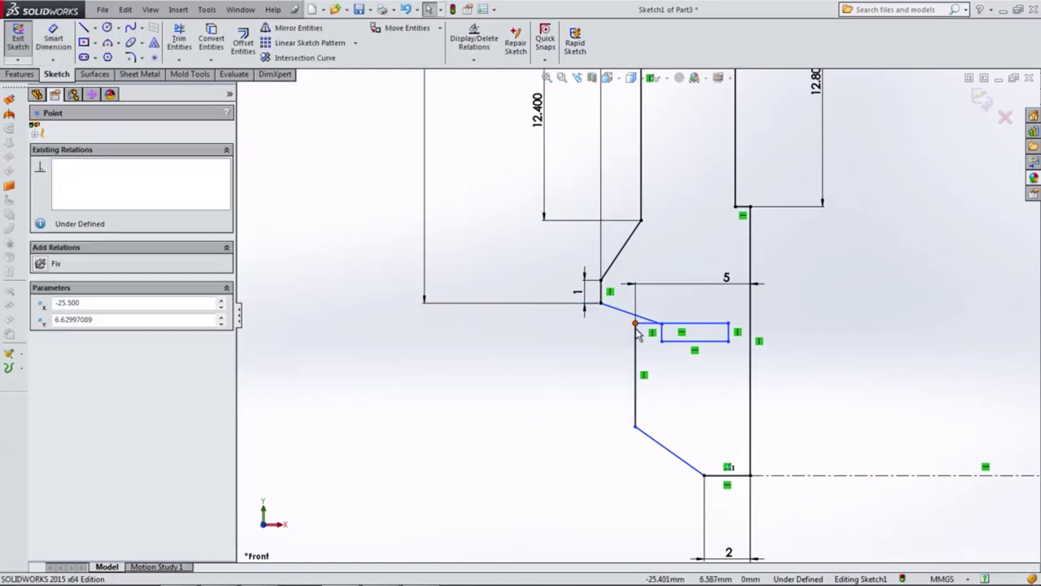
pyautogui.click(635, 360)
pyautogui.moveTo(635, 368); pyautogui.dragTo(634, 367)
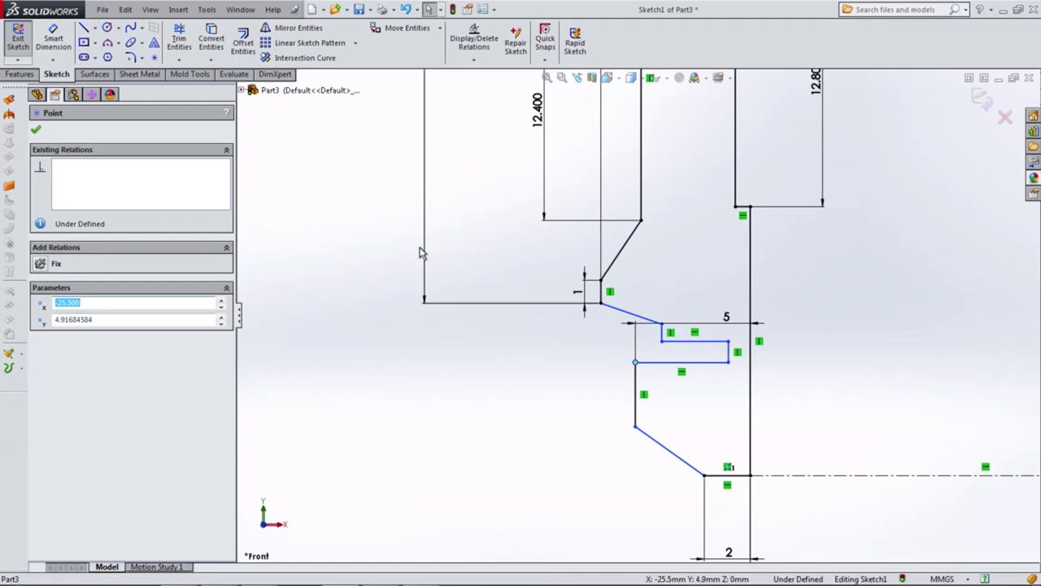
pyautogui.click(95, 27)
pyautogui.click(114, 55)
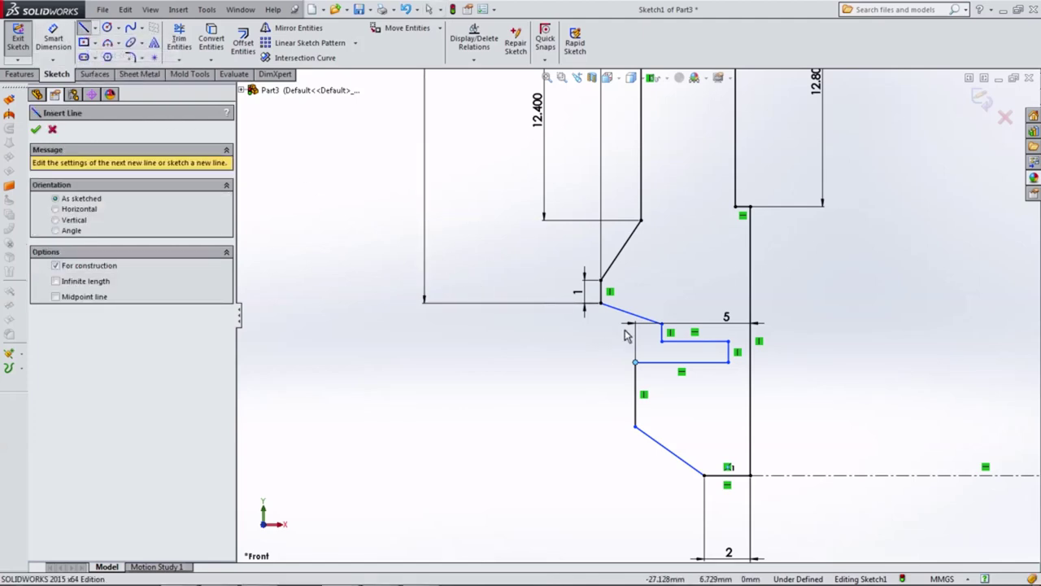
pyautogui.click(662, 323)
pyautogui.click(565, 323)
pyautogui.press('Escape')
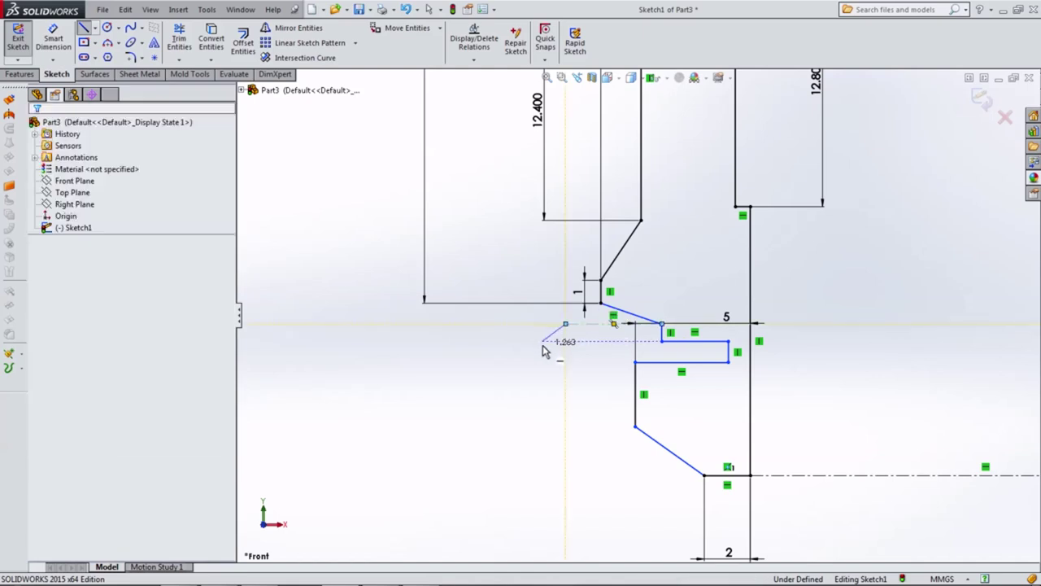
# Dimension the slanted groove edge at 10° to the new centerline
pyautogui.click(53, 39)
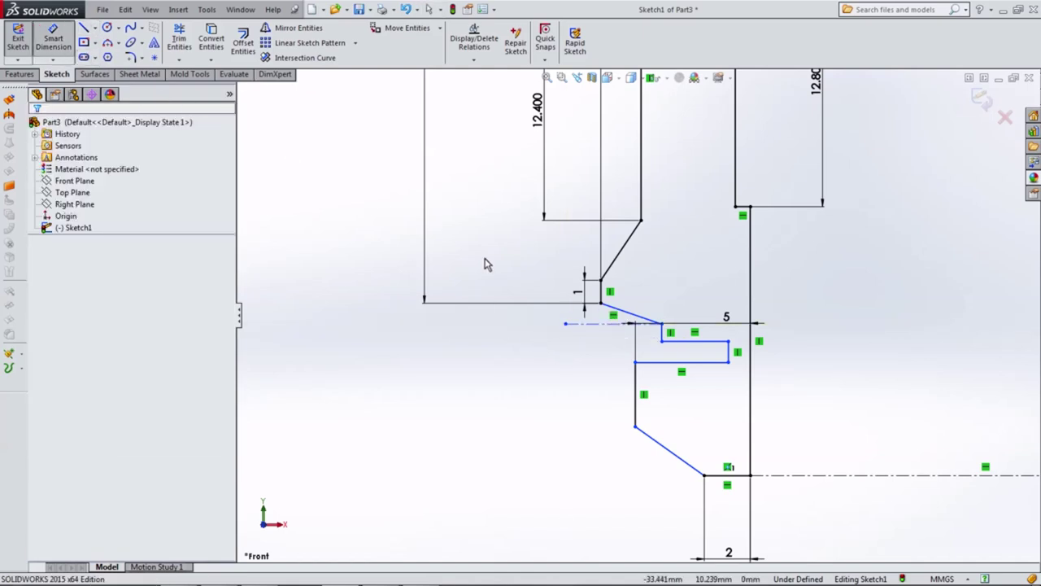
pyautogui.click(611, 325)
pyautogui.click(614, 307)
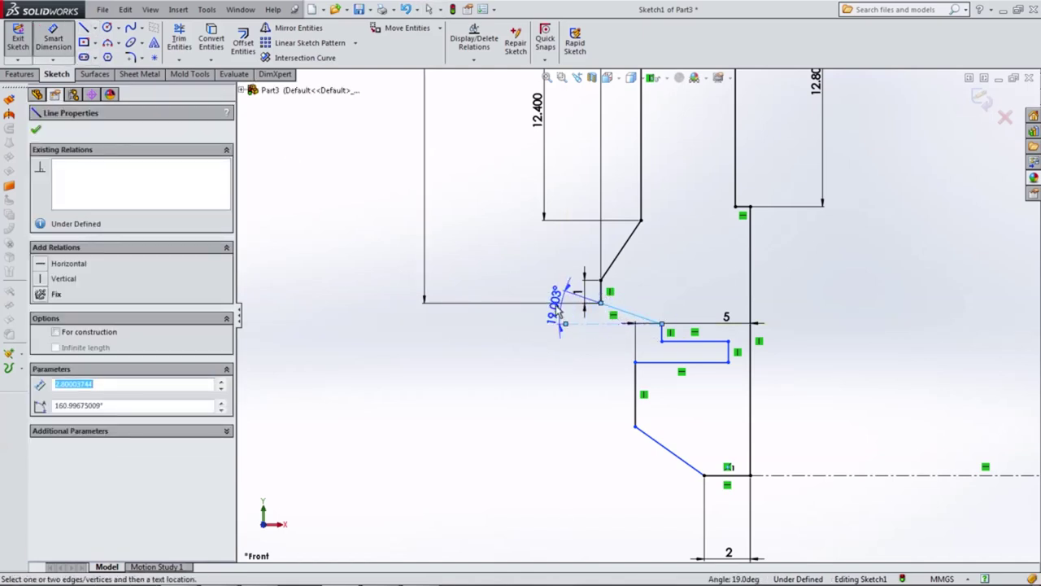
pyautogui.click(493, 290)
pyautogui.write('10')
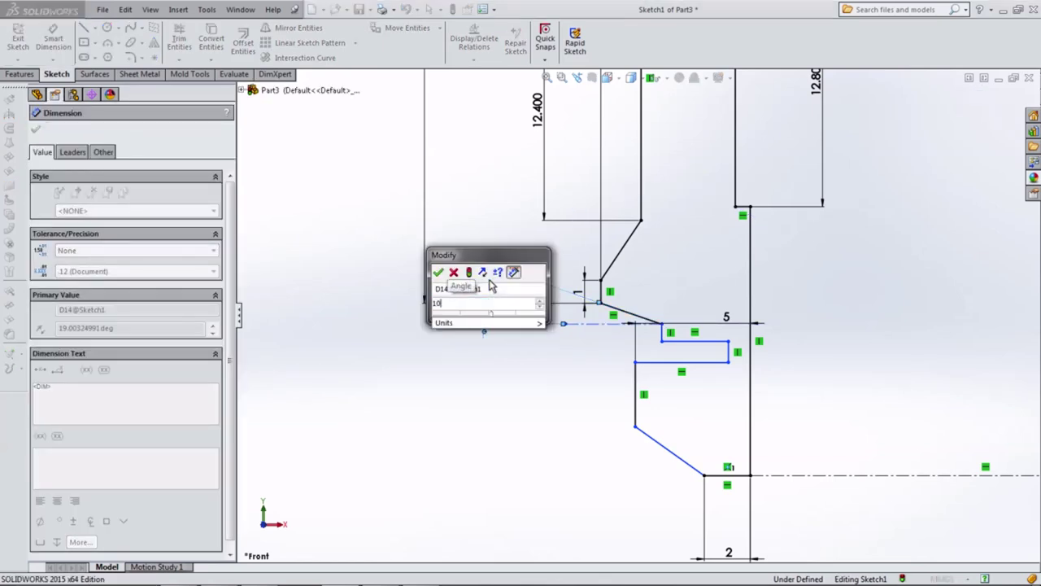
pyautogui.press('Return')
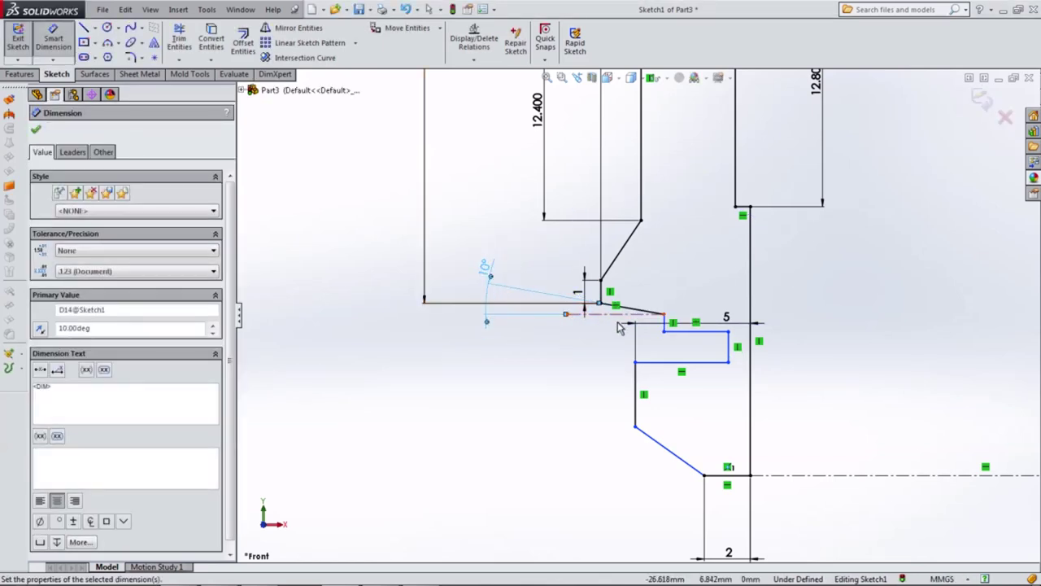
pyautogui.scroll(-1, 672, 351)
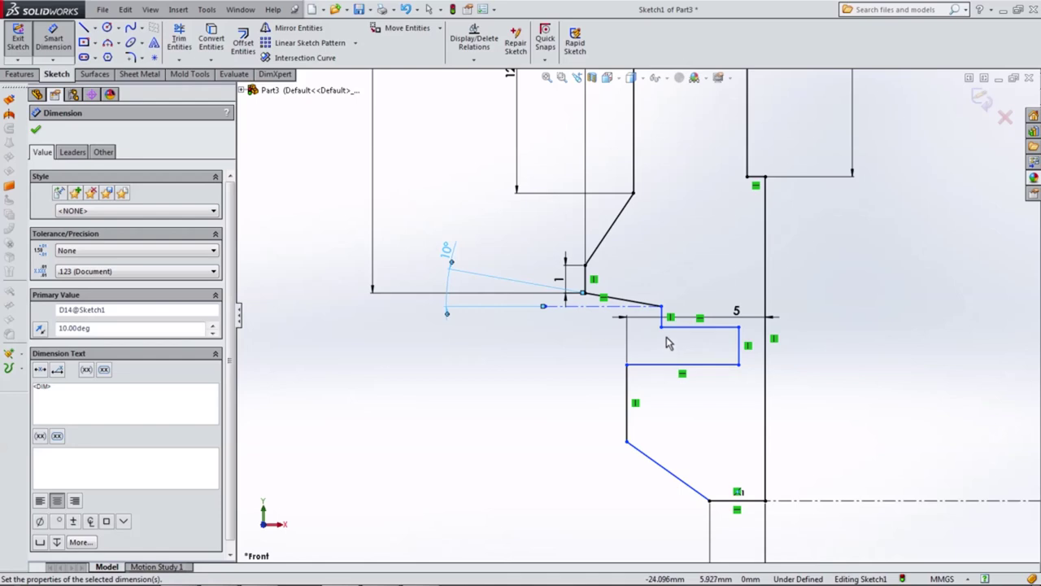
pyautogui.scroll(-1, 667, 343)
# Dimension the groove's short step to 0.5 mm and its top edge to 1 mm
pyautogui.click(661, 314)
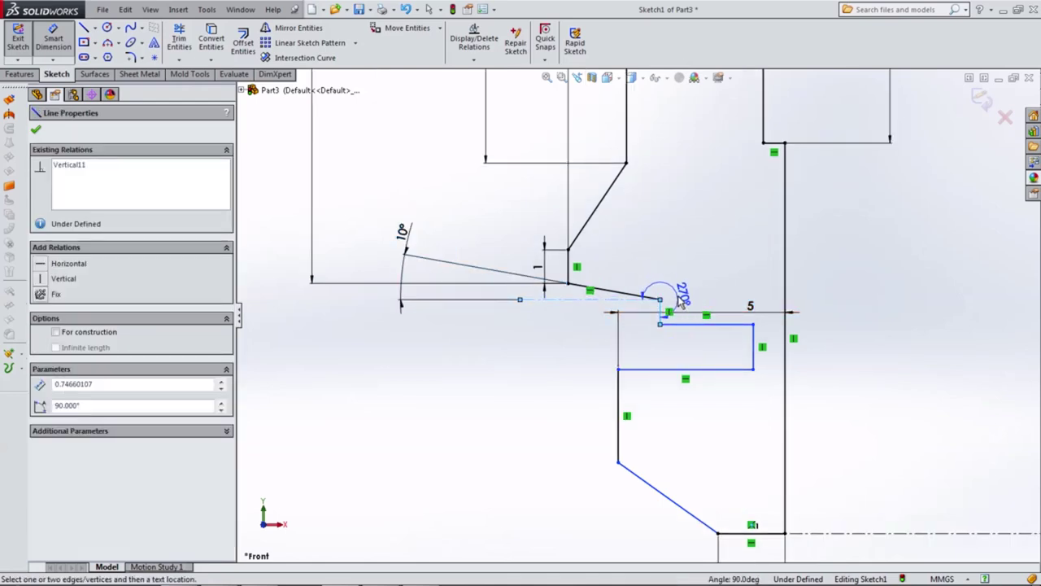
pyautogui.scroll(-2, 671, 305)
pyautogui.click(634, 324)
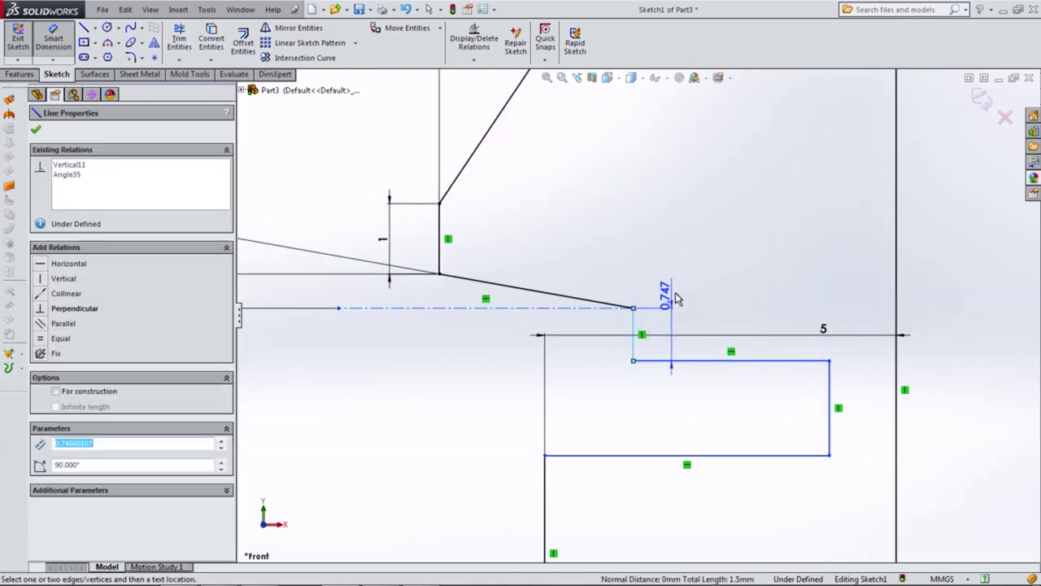
pyautogui.click(682, 269)
pyautogui.write('0.5')
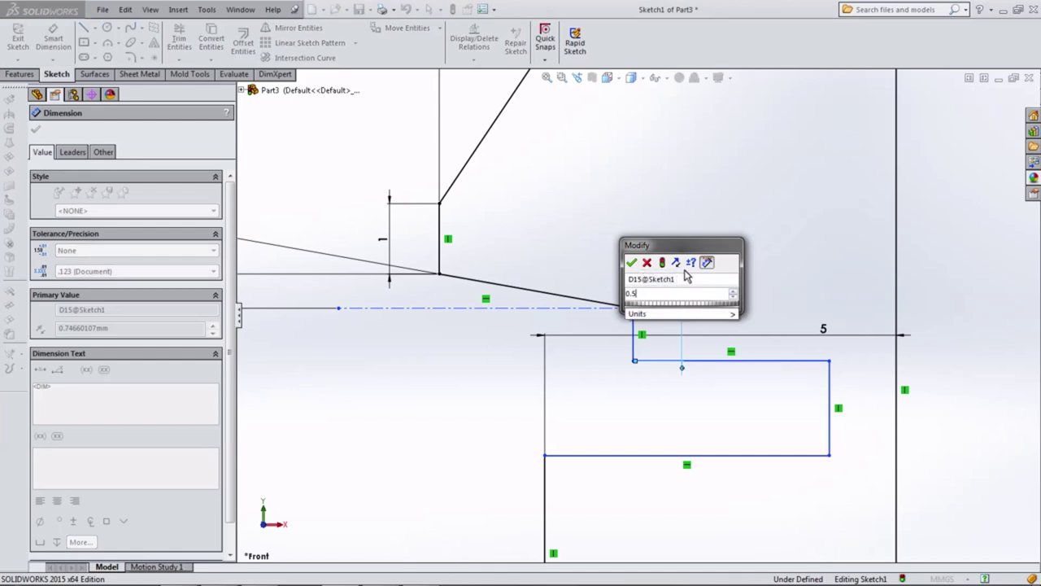
pyautogui.press('Return')
pyautogui.scroll(1, 667, 334)
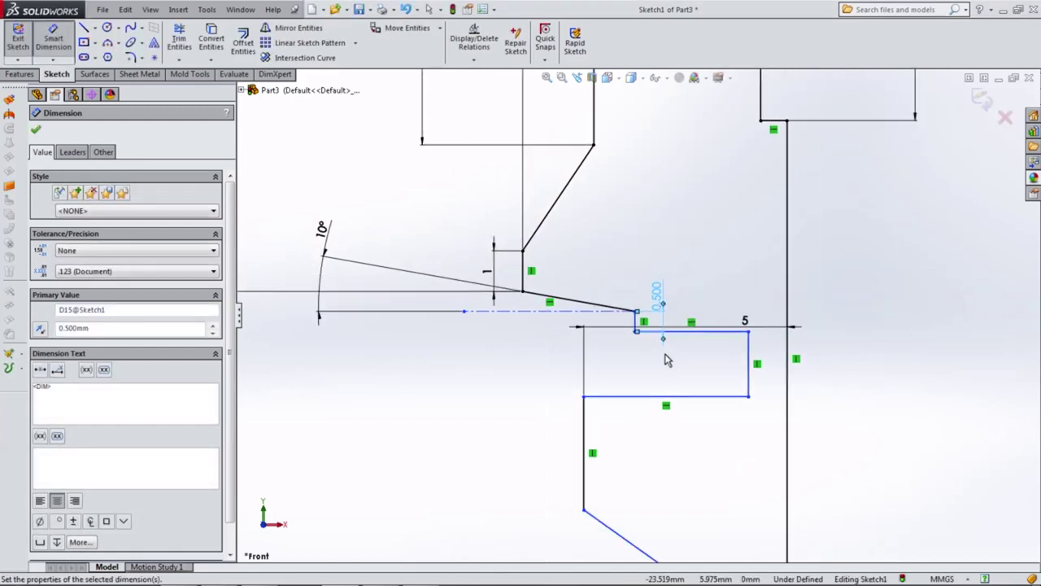
pyautogui.click(704, 340)
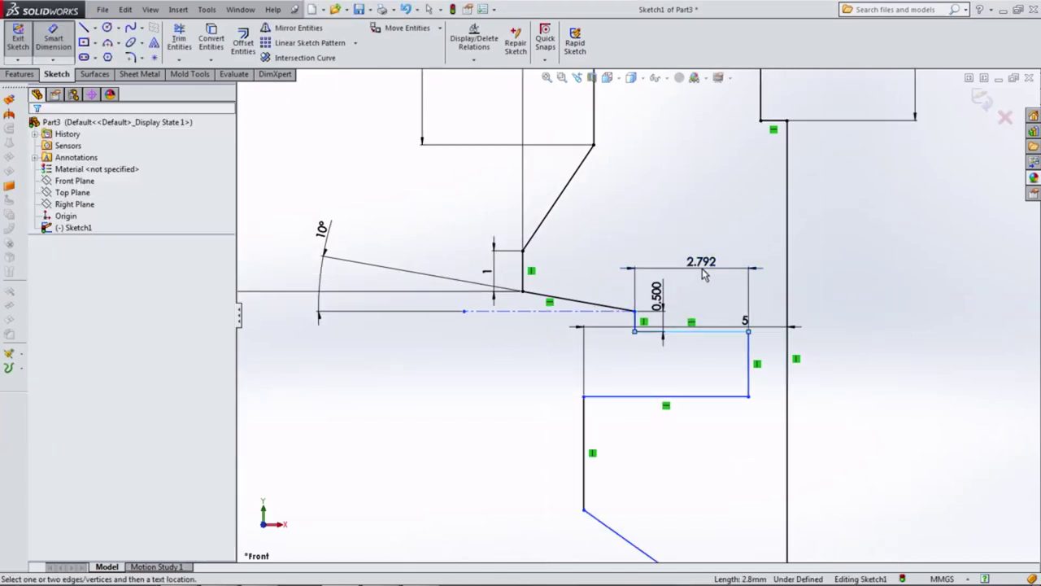
pyautogui.click(668, 272)
pyautogui.write('1')
pyautogui.press('Return')
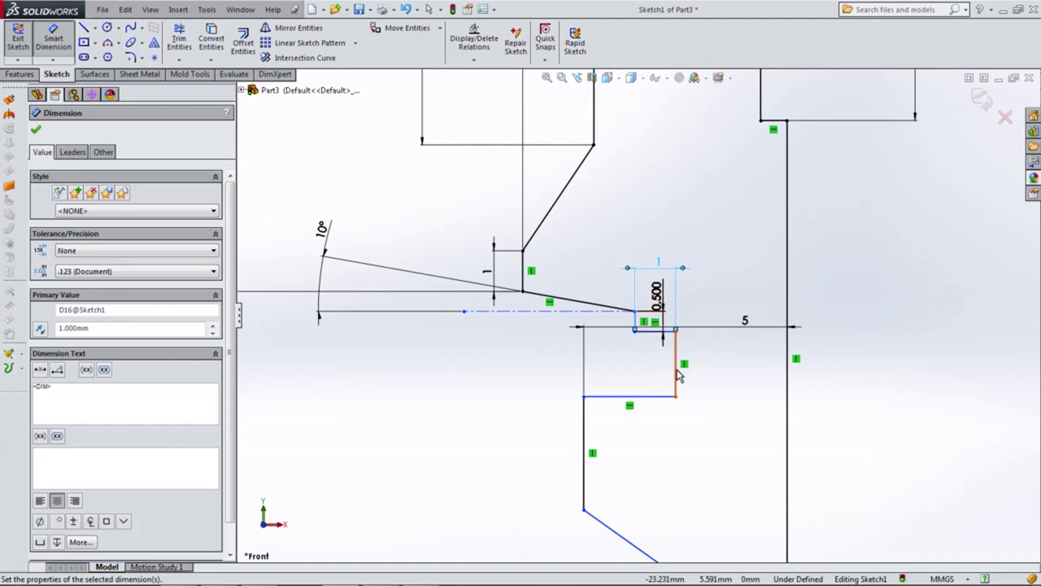
# Set the distance from the groove's vertical edge to the far vertical line to 24 mm
pyautogui.click(679, 374)
pyautogui.scroll(2, 855, 372)
pyautogui.scroll(2, 844, 344)
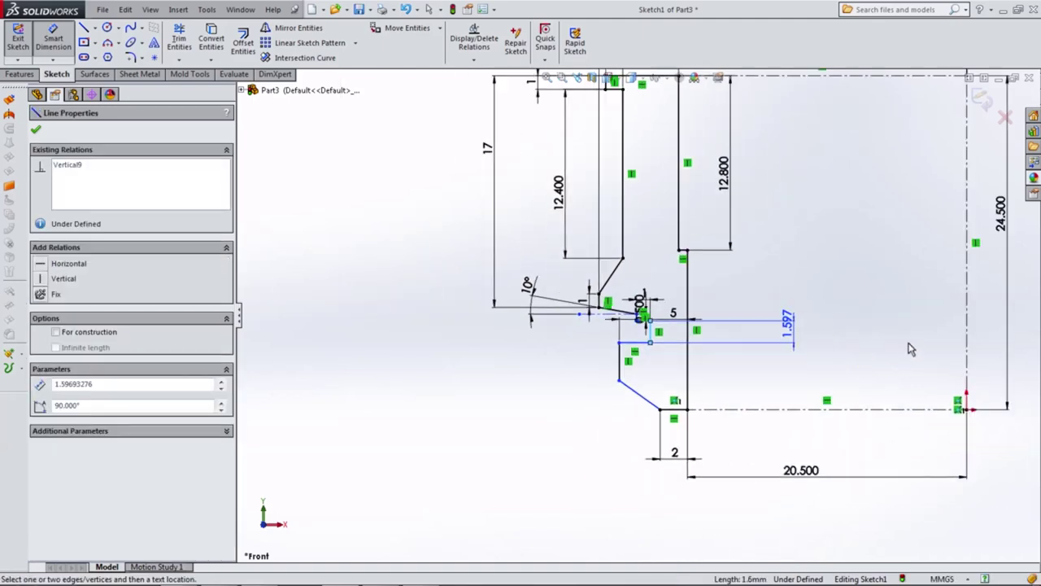
pyautogui.click(965, 319)
pyautogui.click(835, 340)
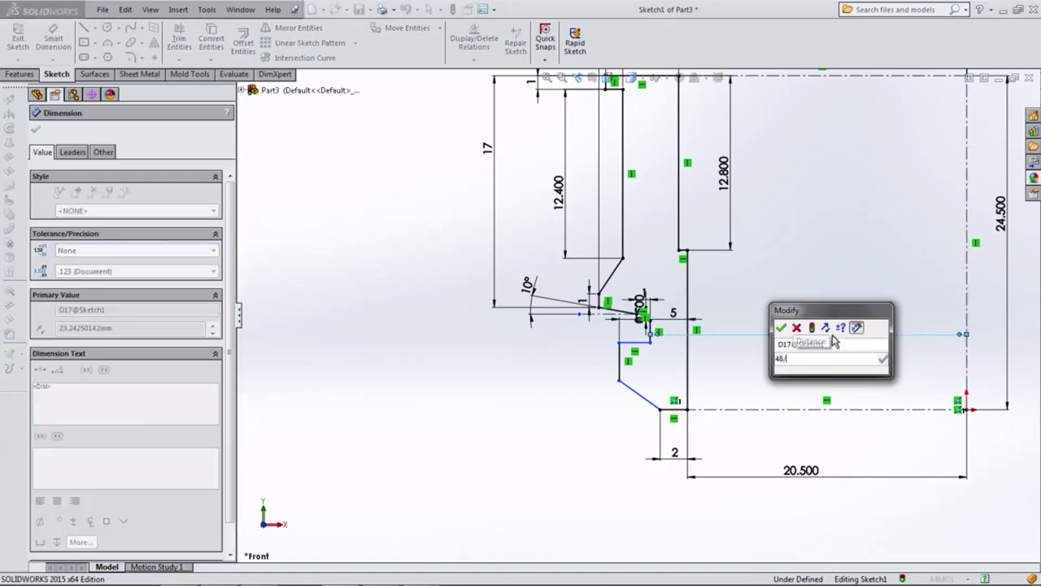
pyautogui.press('Escape')
pyautogui.scroll(-2, 609, 338)
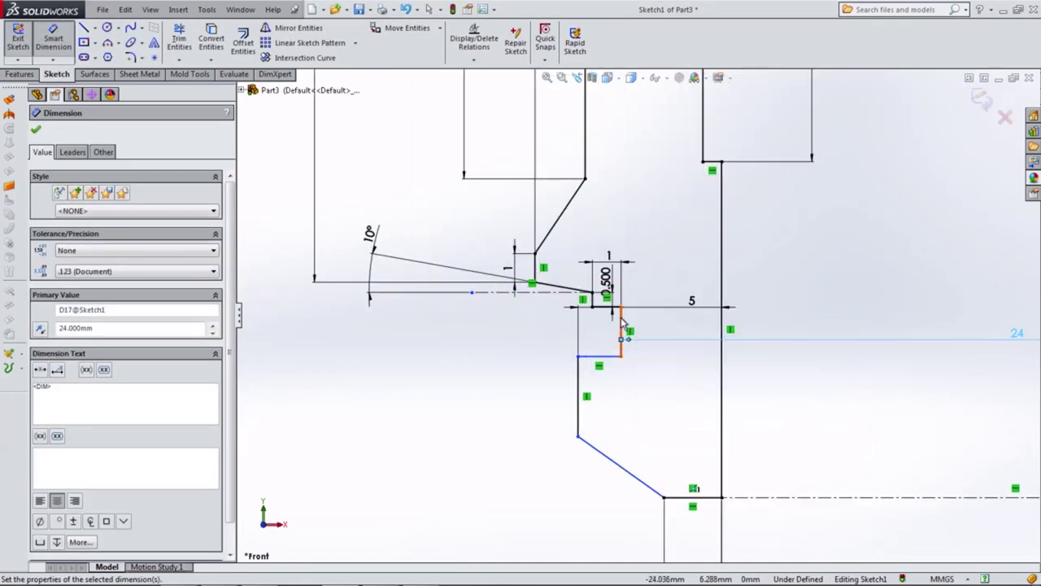
pyautogui.scroll(-2, 608, 338)
pyautogui.scroll(-2, 608, 339)
pyautogui.scroll(2, 608, 339)
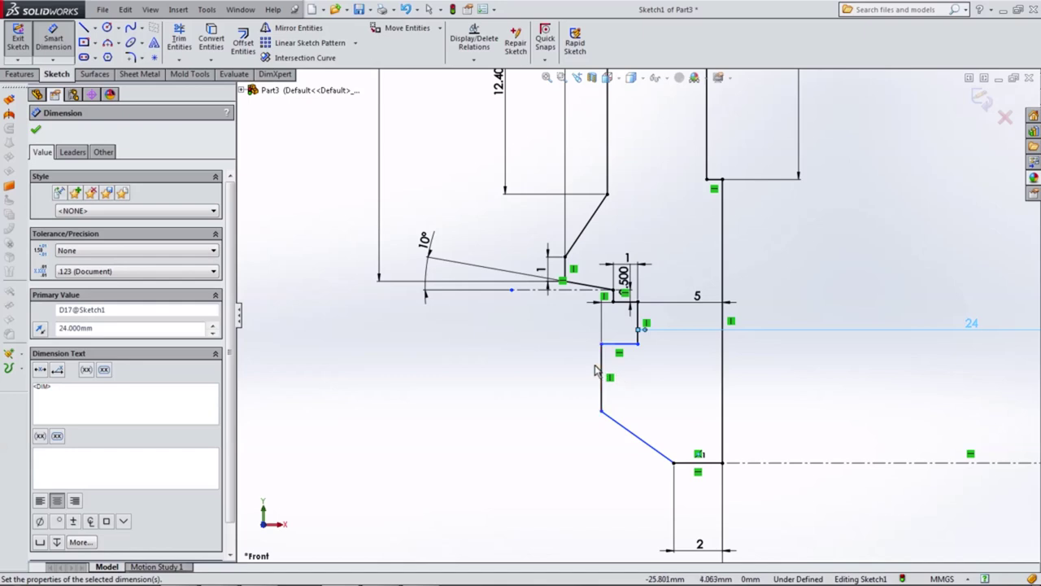
# Dimension the short vertical edge of the groove step to 0.6 mm
pyautogui.scroll(-2, 595, 370)
pyautogui.click(680, 278)
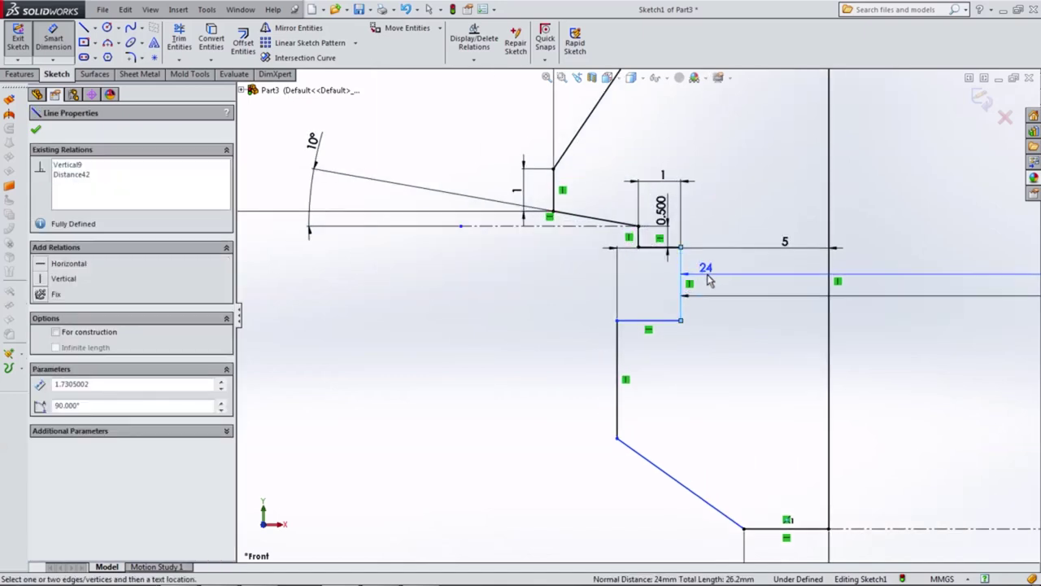
pyautogui.click(709, 280)
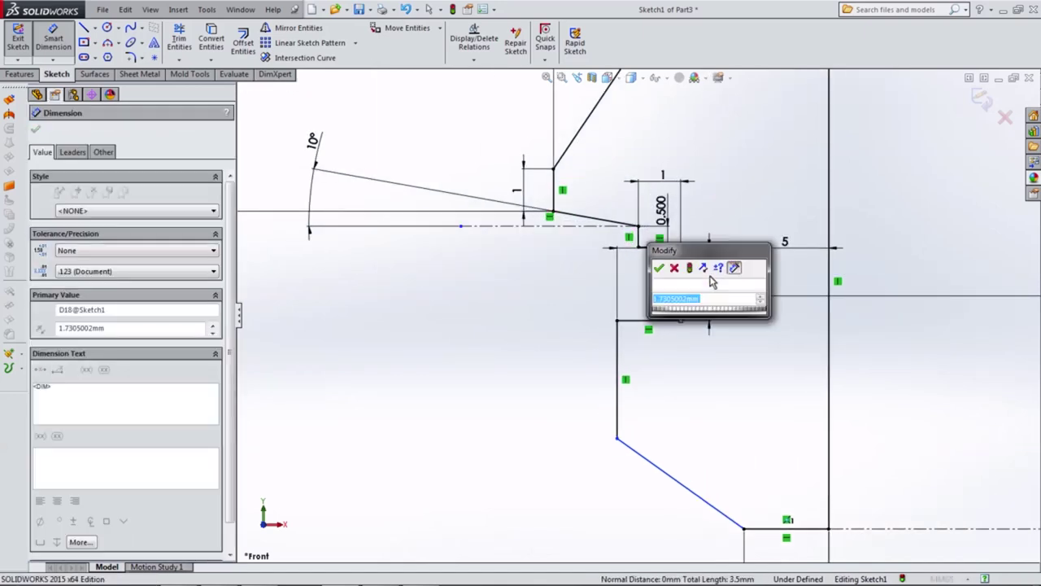
pyautogui.write('0.6')
pyautogui.press('Return')
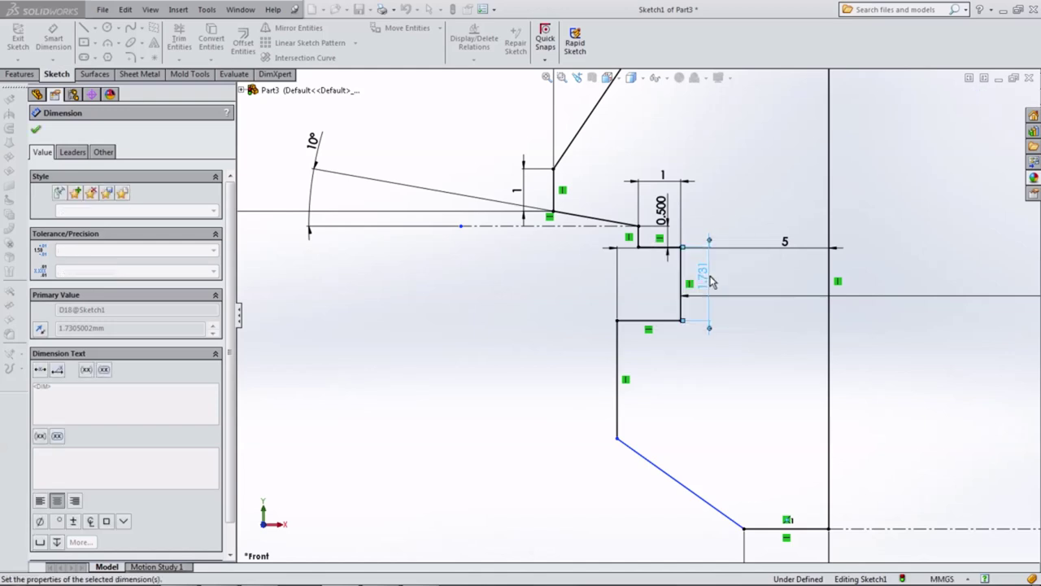
# Dimension the vertical edge below the step to 2 mm and finish dimensioning
pyautogui.scroll(2, 680, 313)
pyautogui.scroll(1, 680, 312)
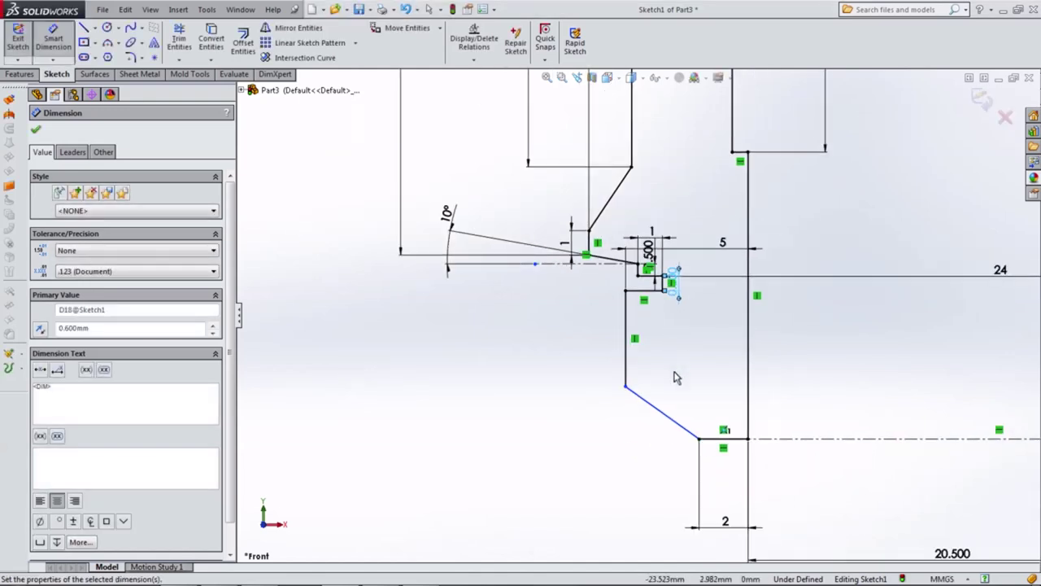
pyautogui.click(625, 358)
pyautogui.click(604, 354)
pyautogui.write('2')
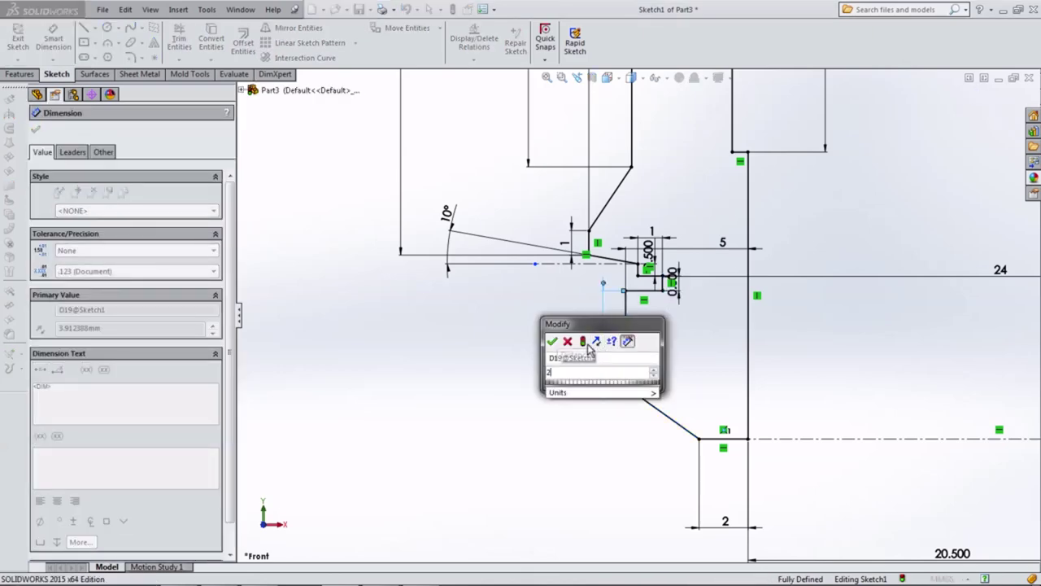
pyautogui.click(554, 342)
pyautogui.press('Escape')
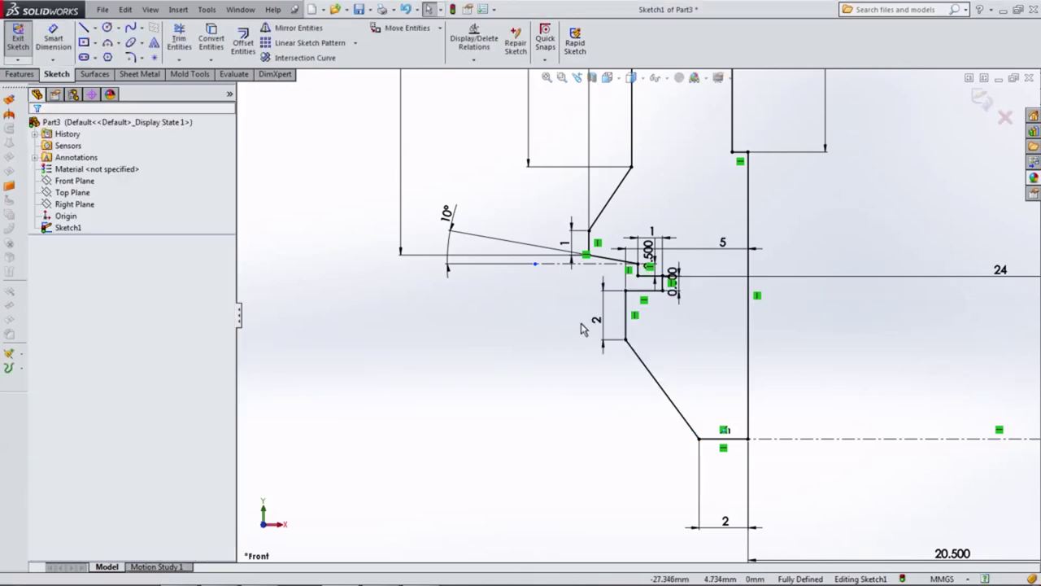
pyautogui.scroll(2, 609, 294)
# Restack the 21.150, 25.250, 26.500 and 27 width dimensions lower and in order
pyautogui.scroll(2, 609, 295)
pyautogui.scroll(-3, 667, 199)
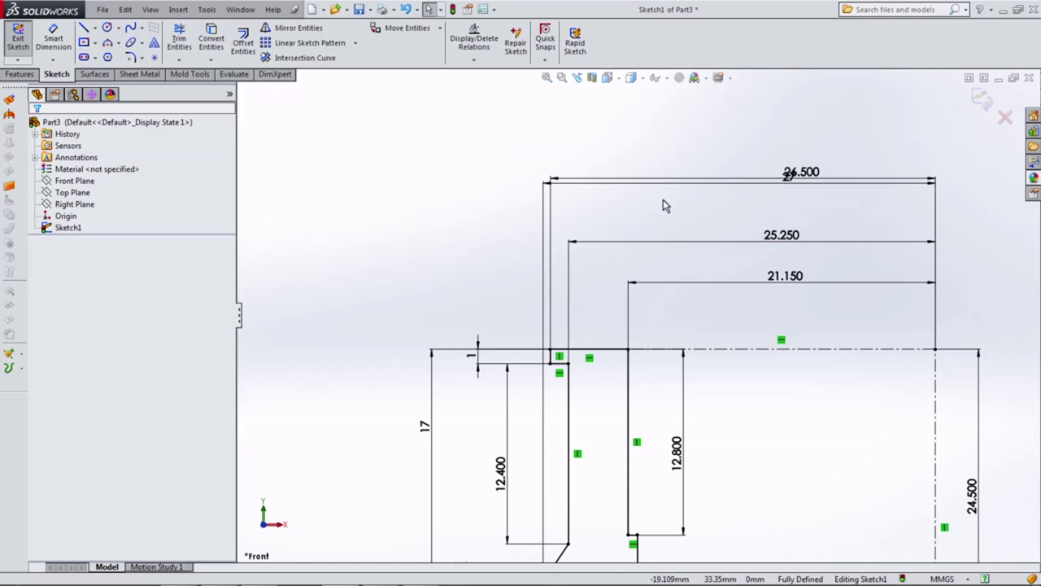
pyautogui.click(793, 163)
pyautogui.moveTo(783, 277); pyautogui.dragTo(785, 307)
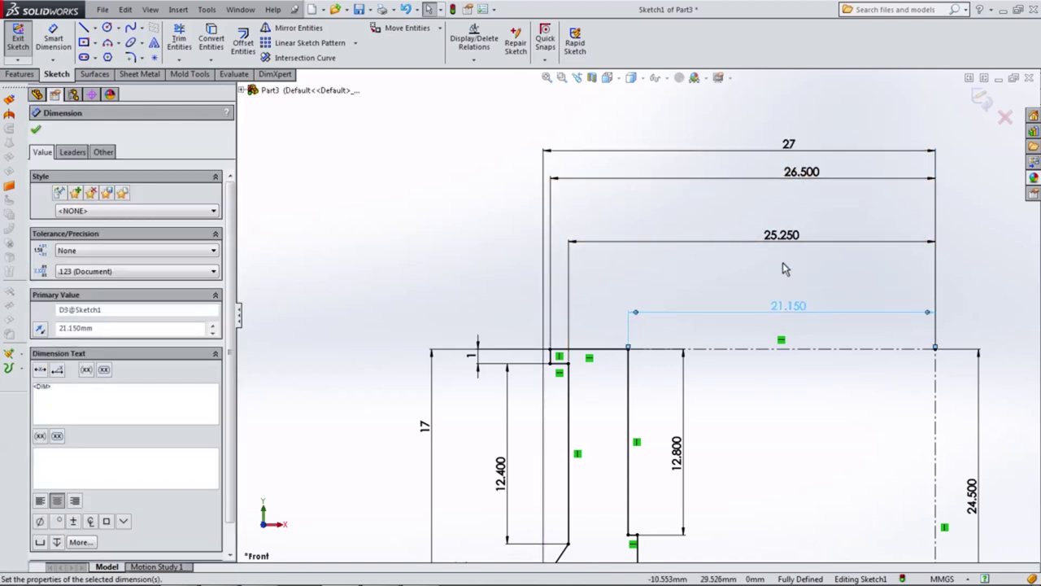
pyautogui.moveTo(782, 236); pyautogui.dragTo(793, 282)
pyautogui.moveTo(801, 172); pyautogui.dragTo(787, 269)
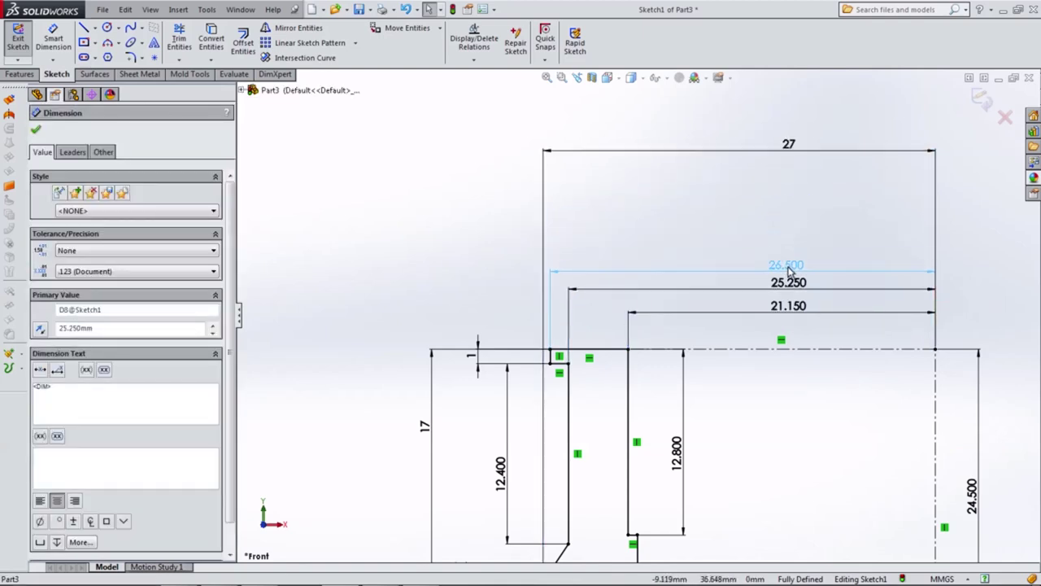
pyautogui.moveTo(785, 157); pyautogui.dragTo(791, 241)
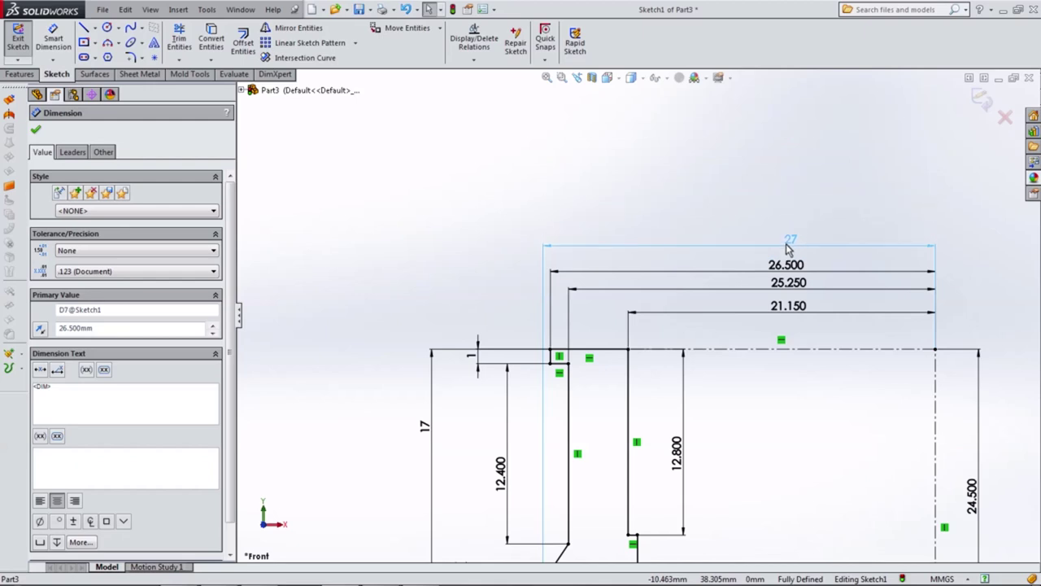
# Shift the 24.500, 12.800 and 12.400 dimensions right and the 17 dimension left
pyautogui.scroll(4, 681, 332)
pyautogui.scroll(2, 683, 333)
pyautogui.scroll(-5, 774, 349)
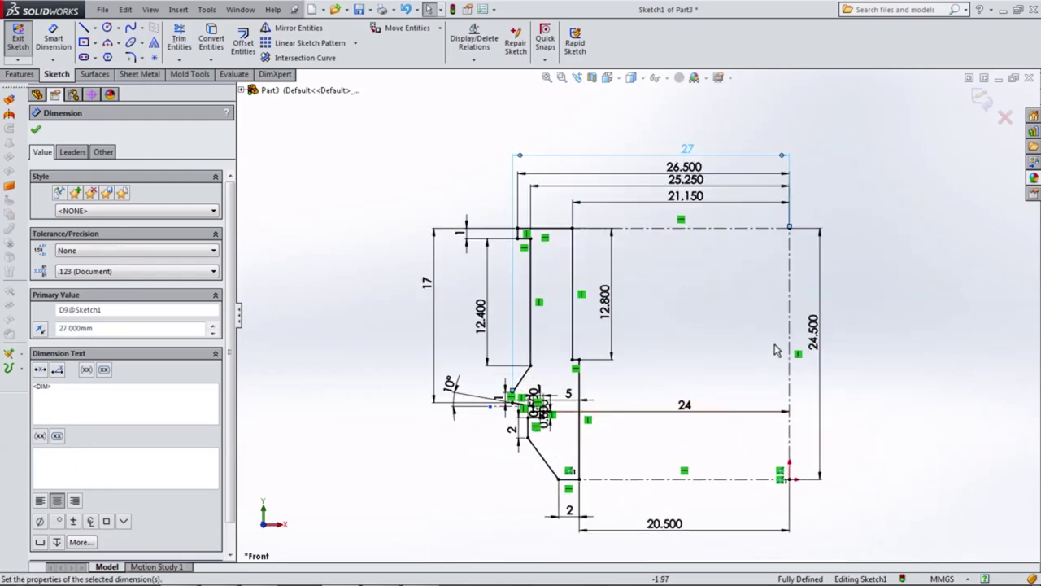
pyautogui.moveTo(812, 346); pyautogui.dragTo(861, 341)
pyautogui.moveTo(606, 300); pyautogui.dragTo(626, 297)
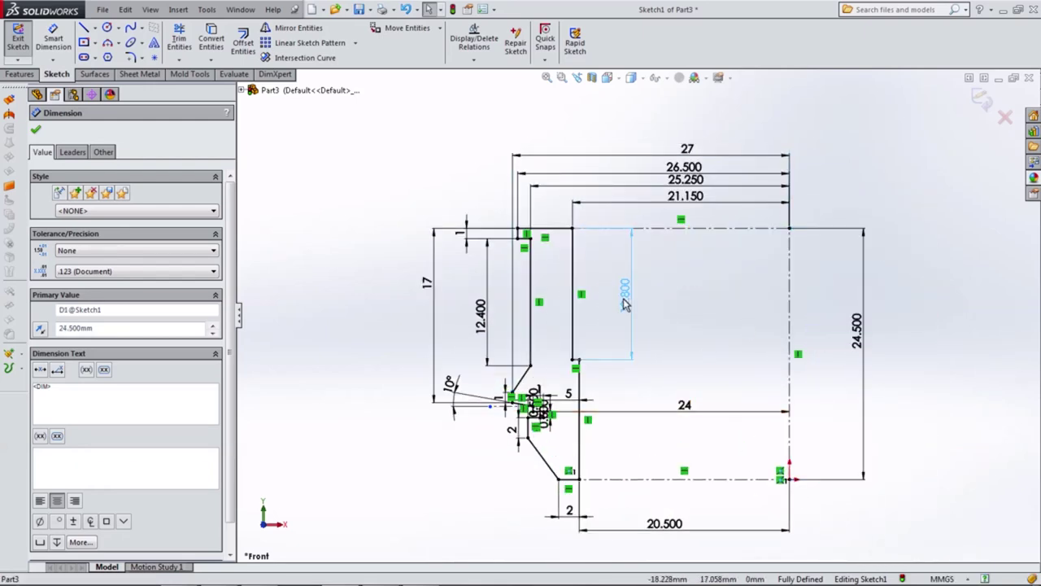
pyautogui.scroll(-3, 488, 260)
pyautogui.moveTo(490, 358); pyautogui.dragTo(537, 368)
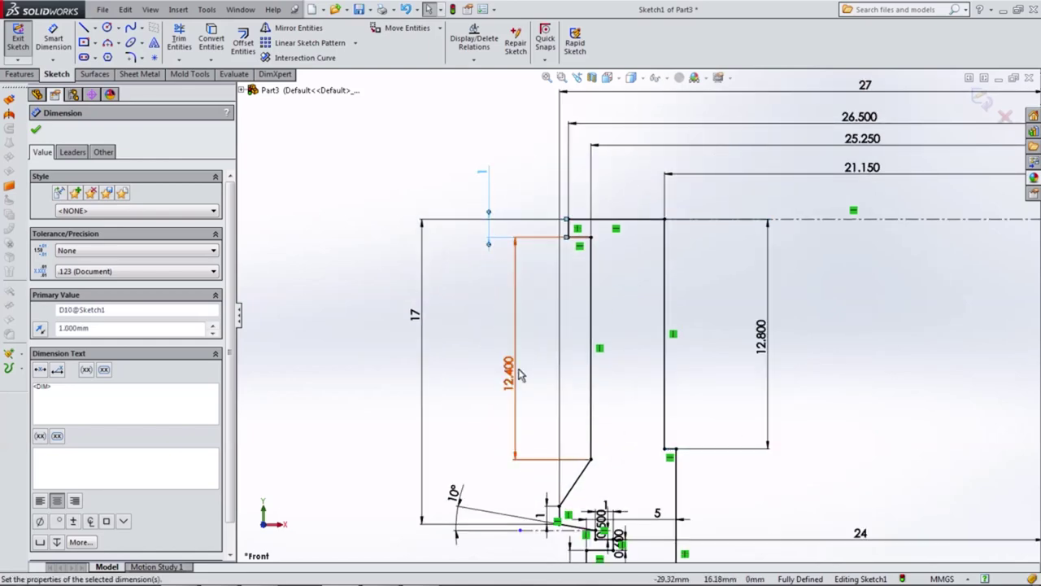
pyautogui.moveTo(415, 314); pyautogui.dragTo(408, 372)
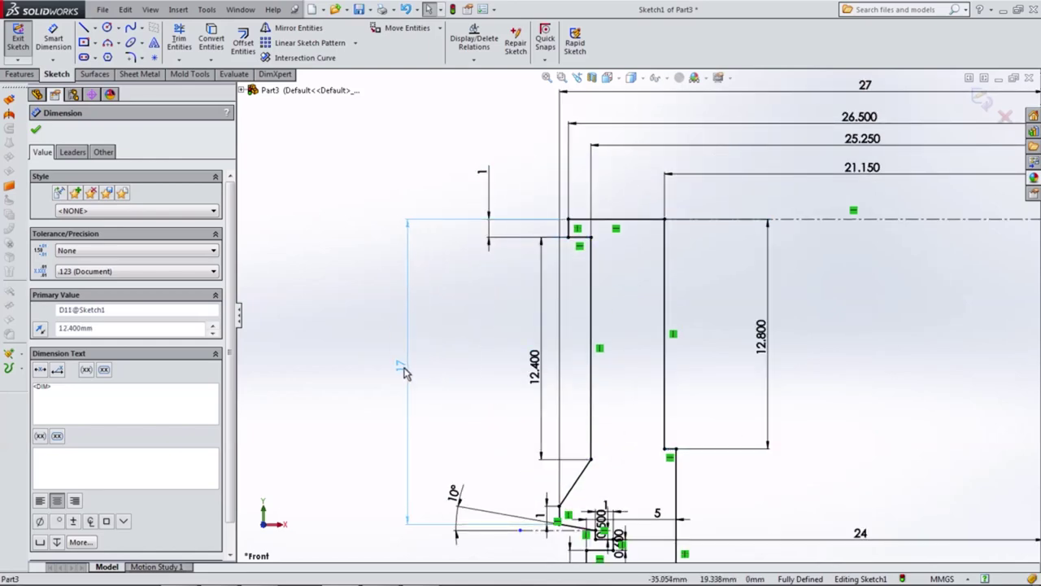
# Reposition the 10° angle, 1, 0.500 and 5 groove dimensions clear of the step
pyautogui.scroll(3, 472, 398)
pyautogui.scroll(-2, 488, 341)
pyautogui.scroll(-2, 497, 330)
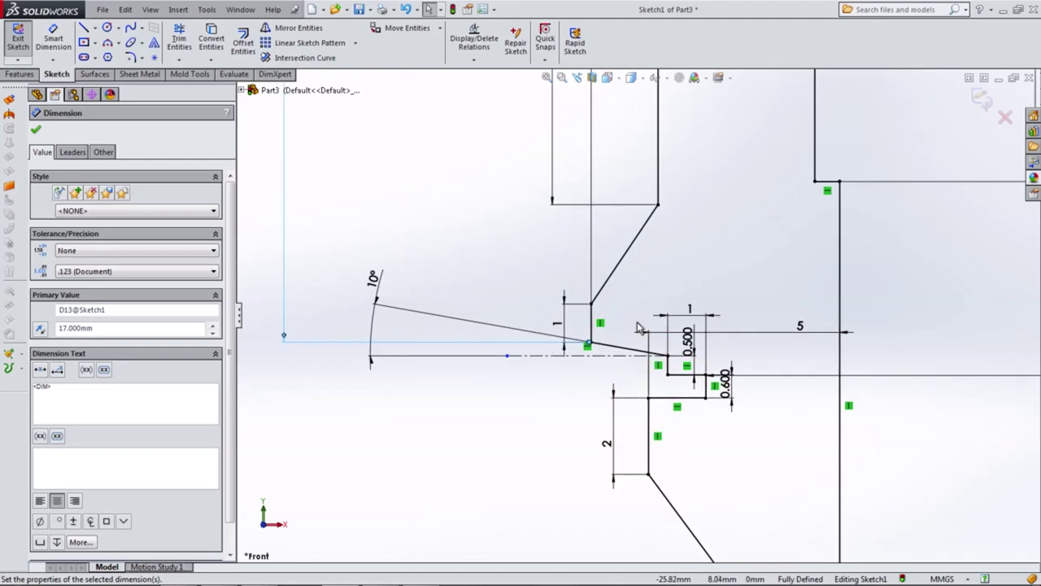
pyautogui.scroll(-2, 505, 324)
pyautogui.scroll(2, 510, 329)
pyautogui.moveTo(366, 279); pyautogui.dragTo(529, 326)
pyautogui.scroll(-2, 598, 317)
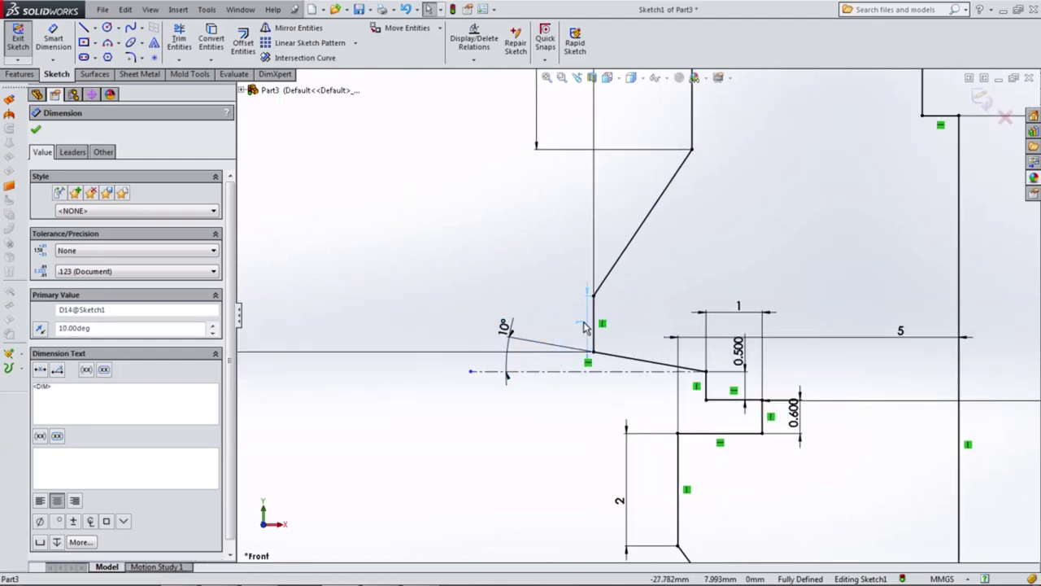
pyautogui.moveTo(738, 306); pyautogui.dragTo(741, 358)
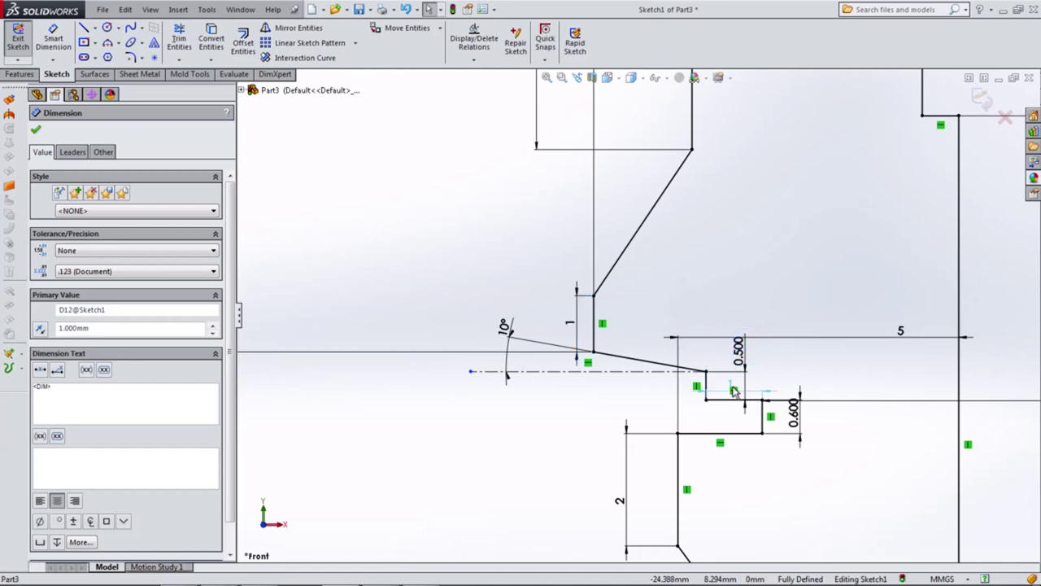
pyautogui.moveTo(734, 421); pyautogui.dragTo(732, 416)
pyautogui.moveTo(739, 351); pyautogui.dragTo(635, 323)
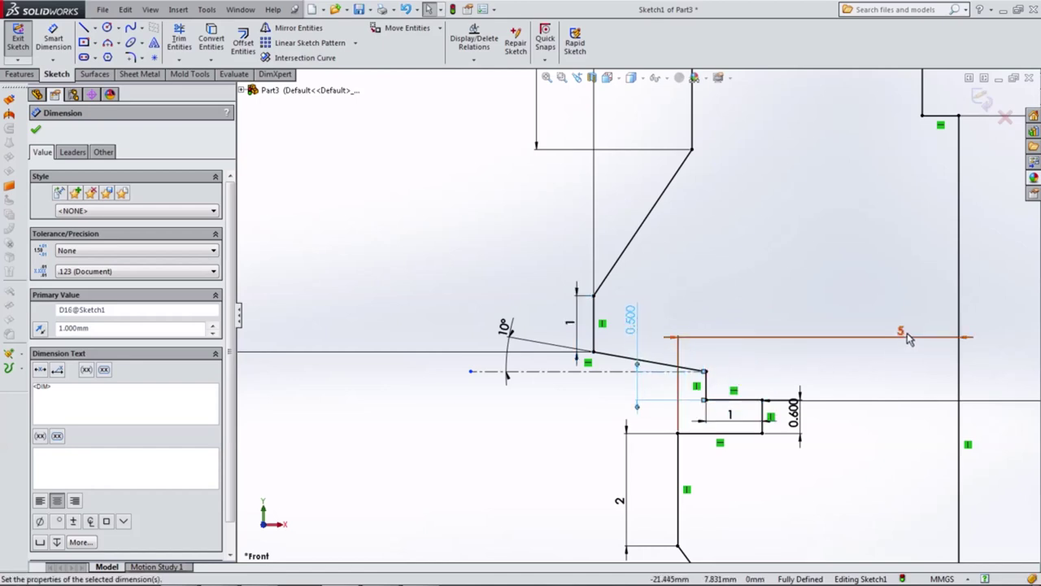
pyautogui.moveTo(905, 336)
pyautogui.mouseDown()
pyautogui.moveTo(878, 354)
pyautogui.moveTo(864, 506)
pyautogui.mouseUp()
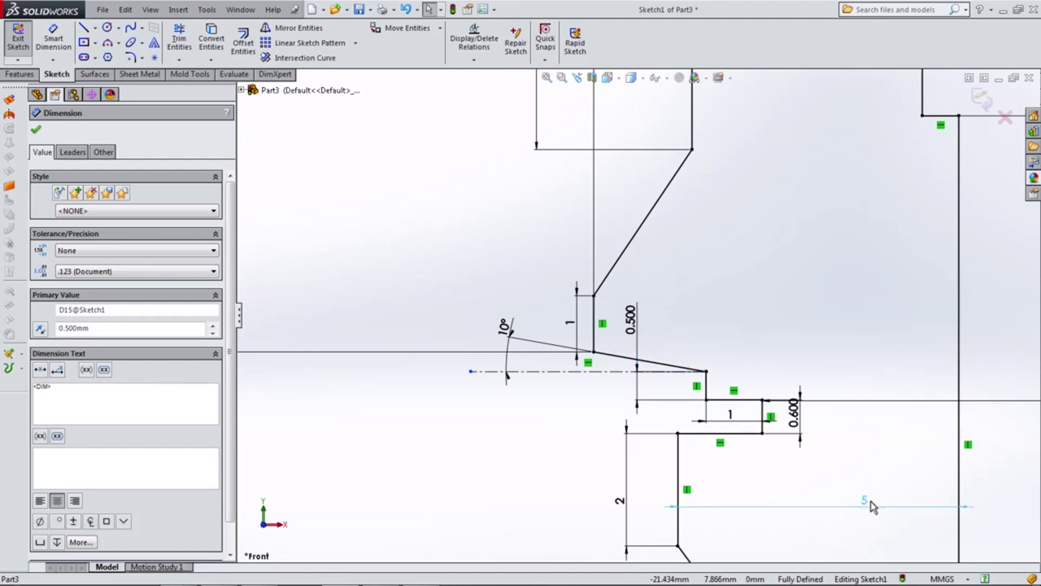
# Change the 1 mm groove width to 1.1 mm
pyautogui.scroll(-3, 820, 450)
pyautogui.click(820, 384)
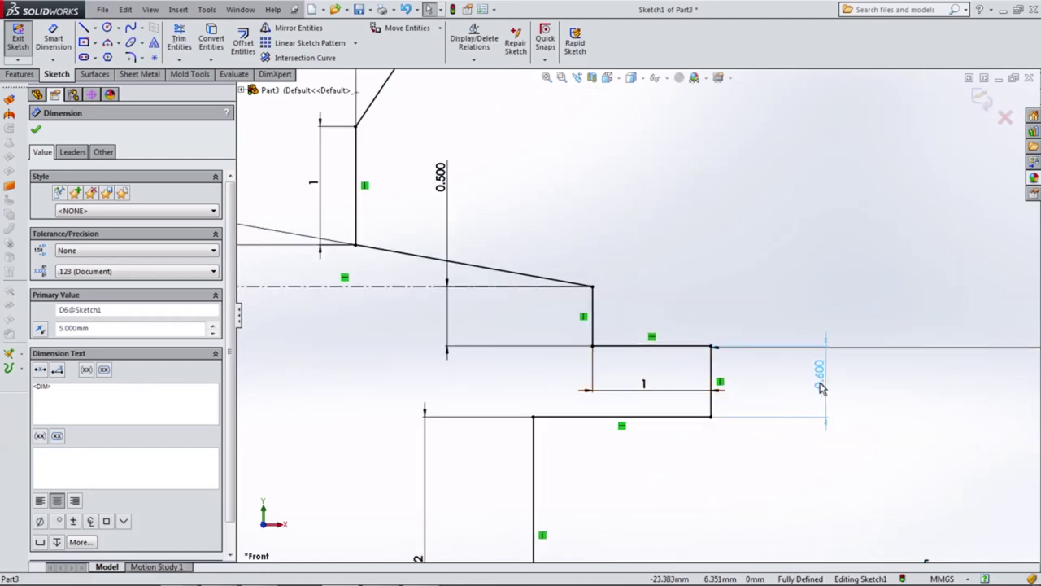
pyautogui.doubleClick(646, 390)
pyautogui.write('1.')
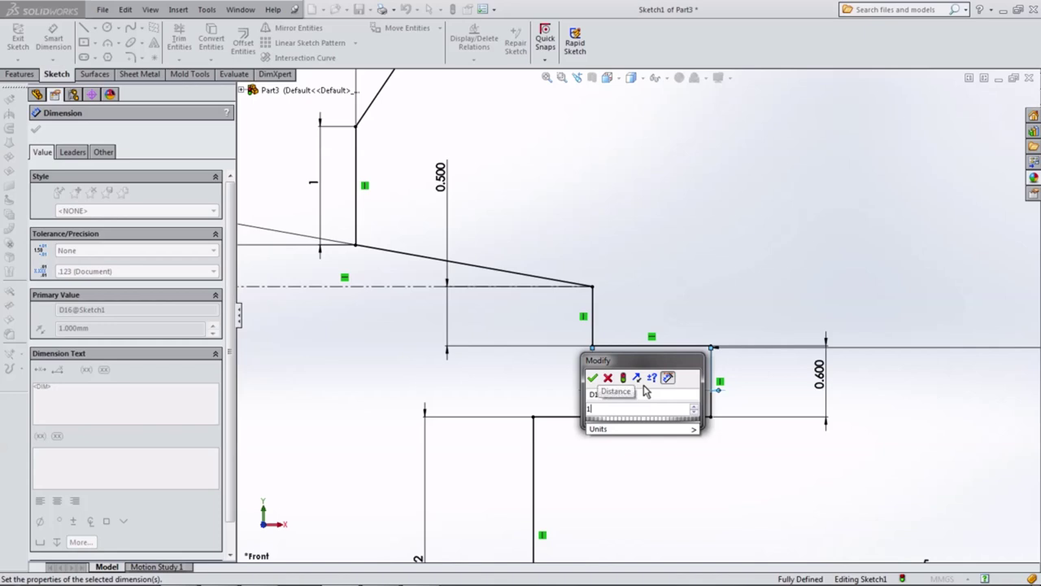
pyautogui.write('1')
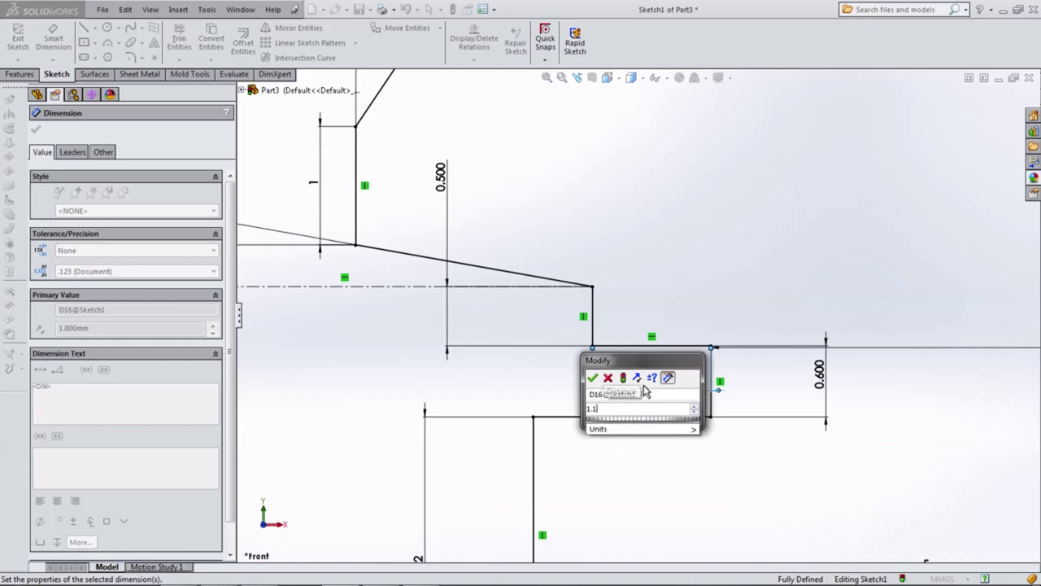
pyautogui.click(594, 378)
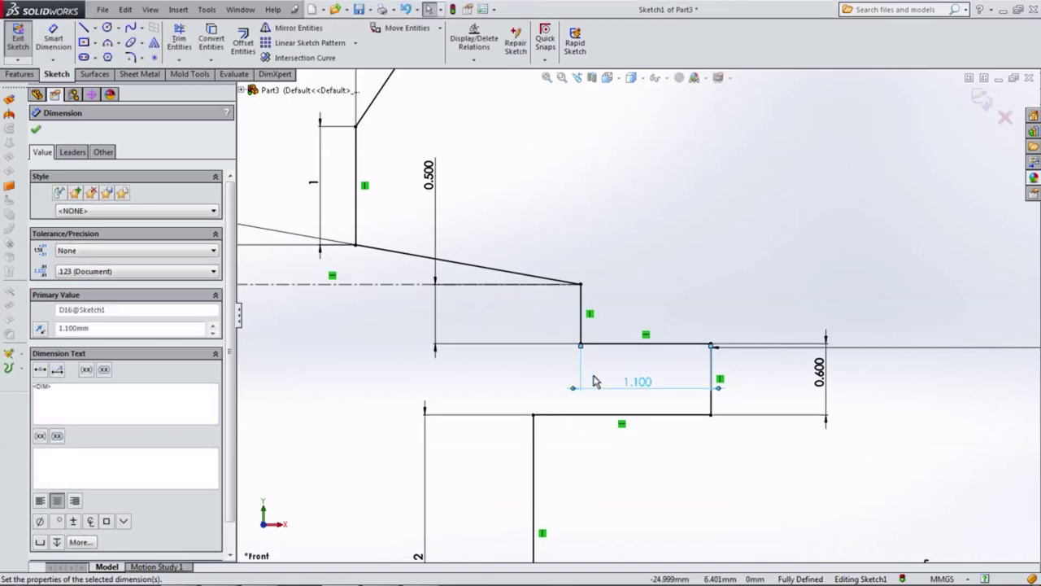
# Nudge the 2 dimension left and place the 5 and 0.600 dimensions beside the groove
pyautogui.press('f')
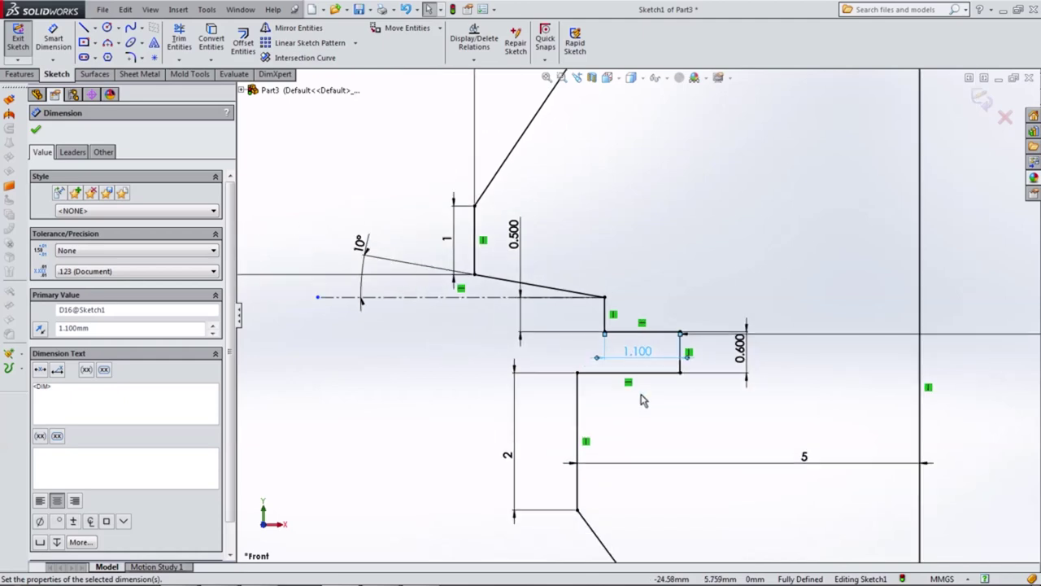
pyautogui.press('z')
pyautogui.scroll(-1, 639, 396)
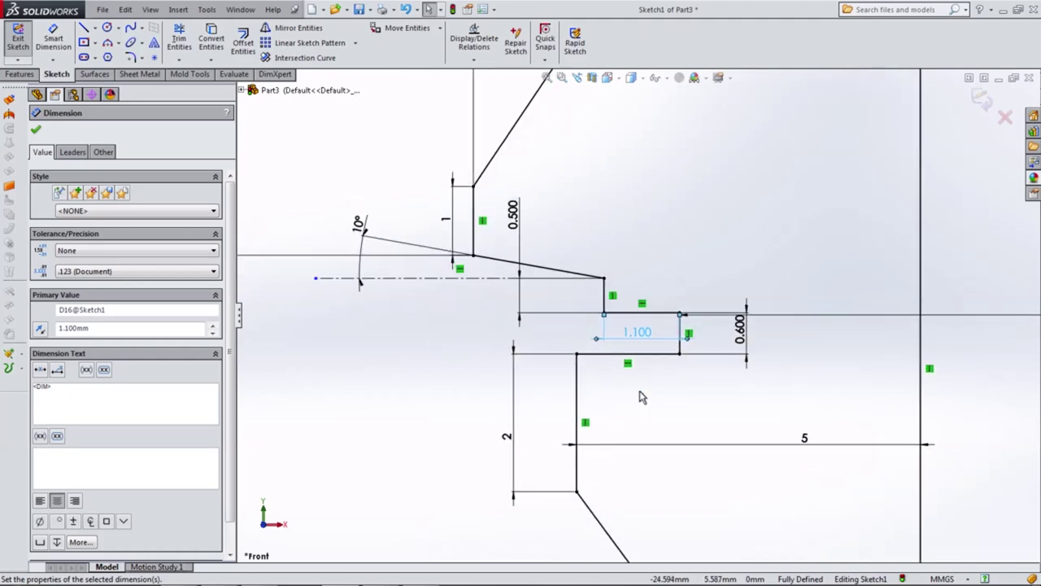
pyautogui.scroll(1, 639, 396)
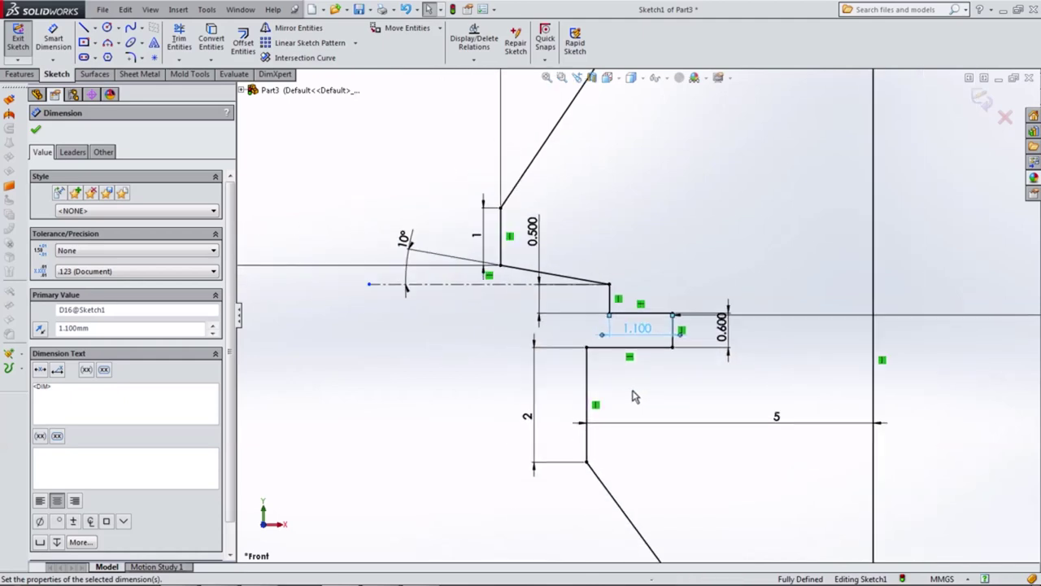
pyautogui.moveTo(534, 416); pyautogui.dragTo(521, 414)
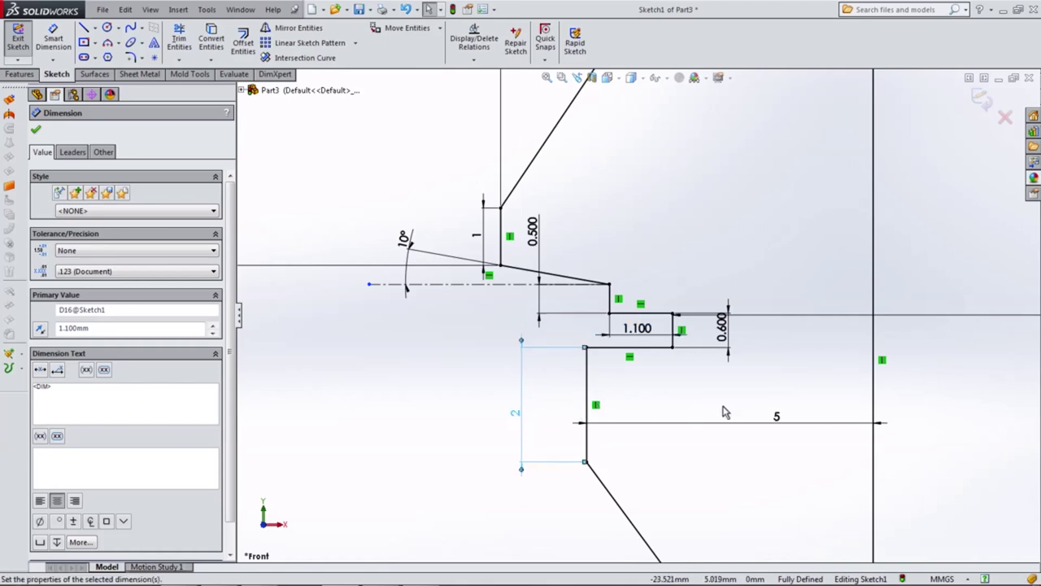
pyautogui.click(768, 426)
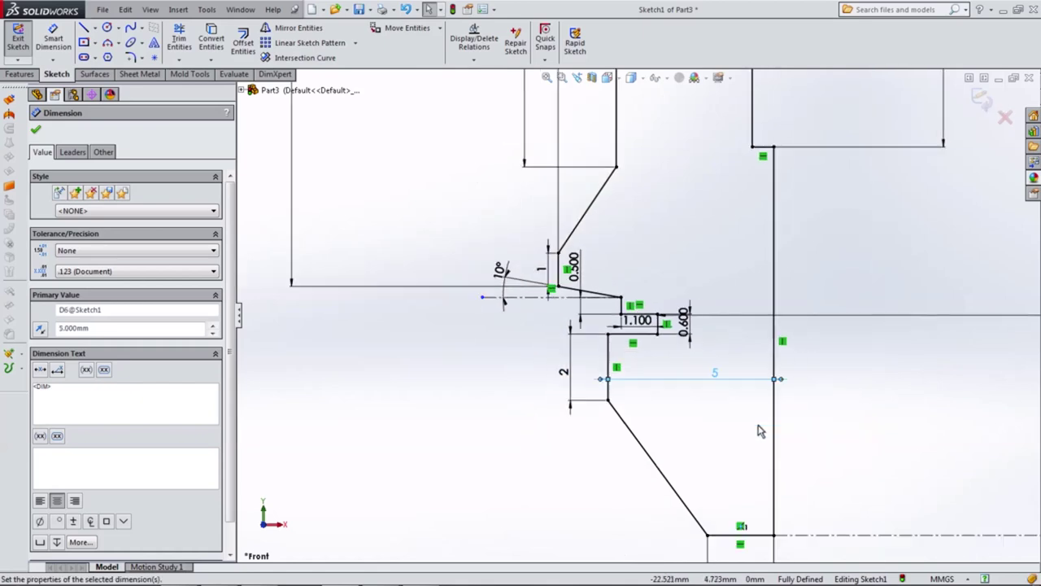
pyautogui.scroll(2, 724, 436)
pyautogui.scroll(1, 713, 440)
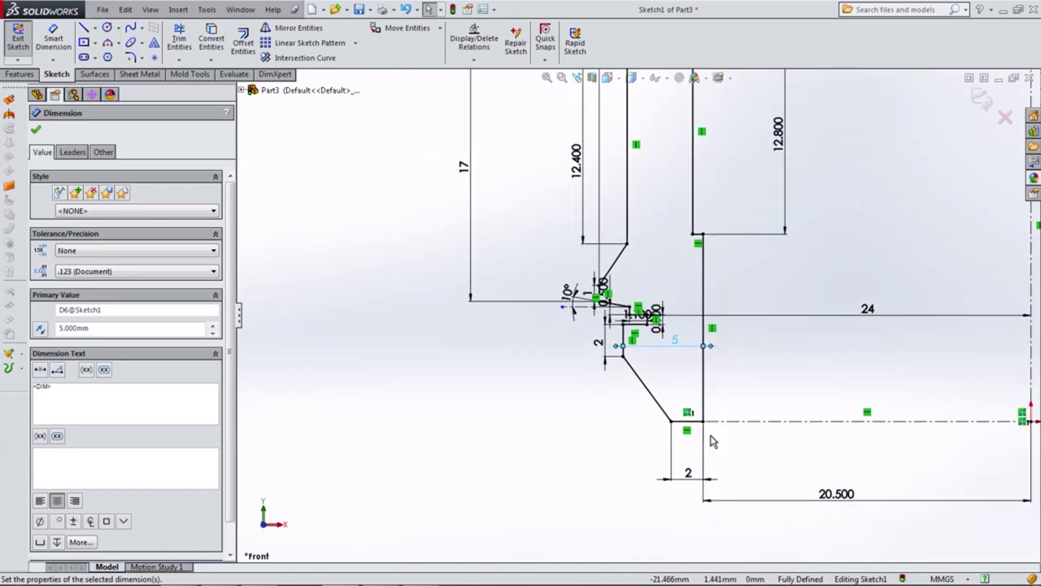
pyautogui.scroll(1, 691, 463)
pyautogui.scroll(-2, 671, 366)
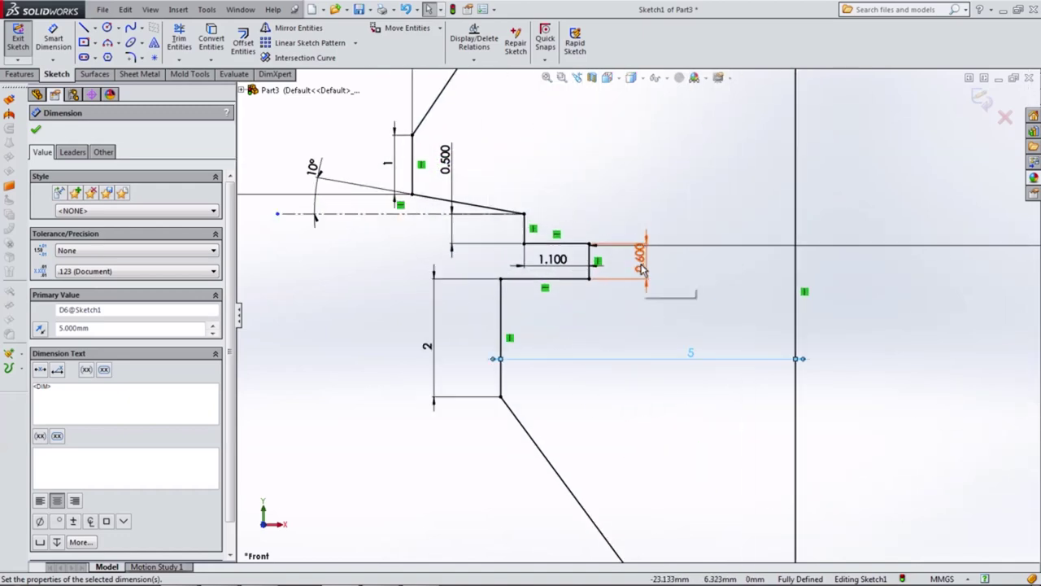
pyautogui.click(648, 207)
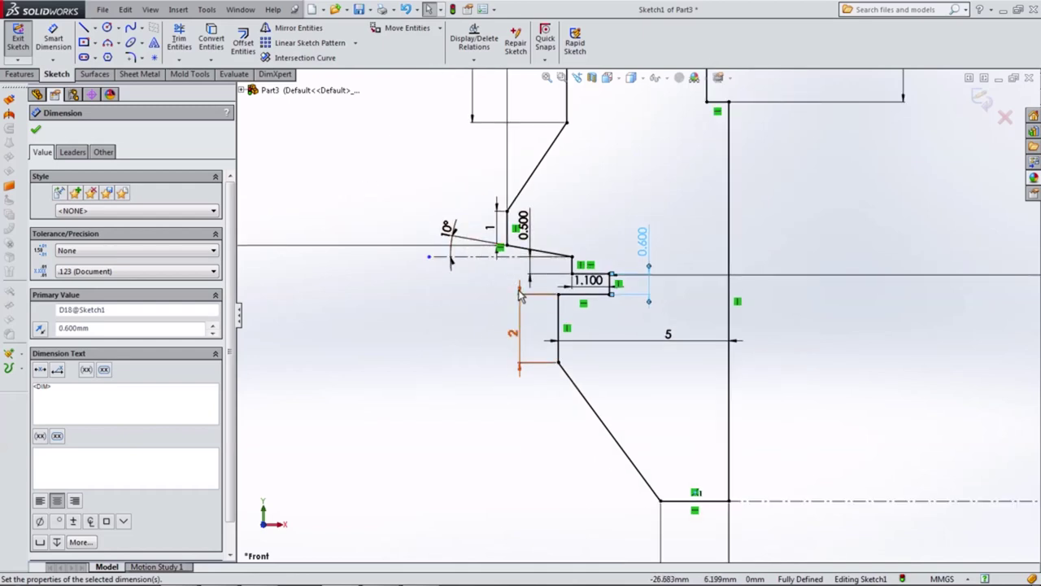
# Move the 24 dimension closer to the profile and exit dimensioning
pyautogui.scroll(1, 521, 296)
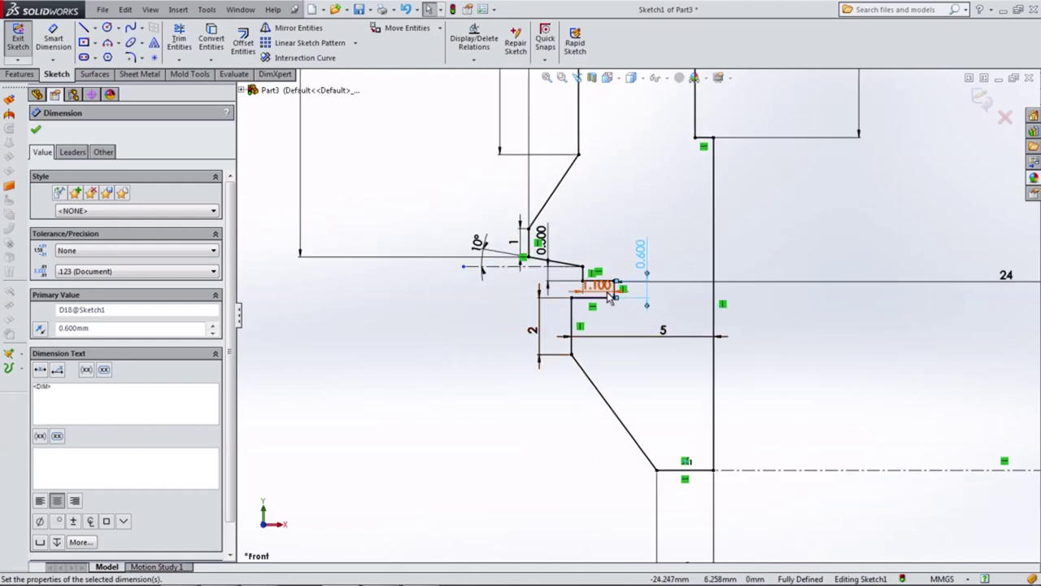
pyautogui.scroll(1, 667, 339)
pyautogui.scroll(1, 675, 353)
pyautogui.scroll(1, 730, 373)
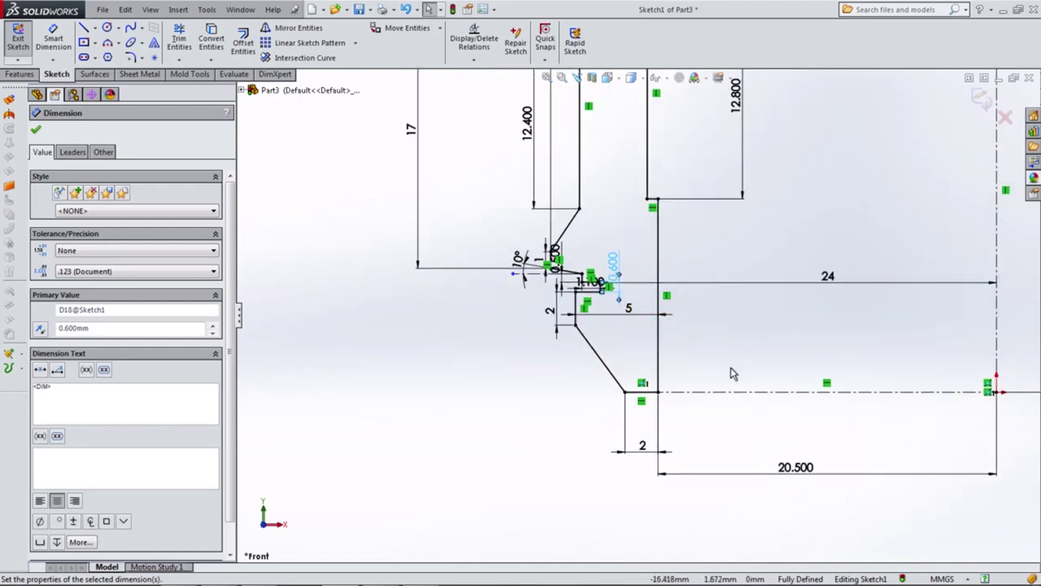
pyautogui.scroll(-1, 730, 373)
pyautogui.scroll(-2, 705, 336)
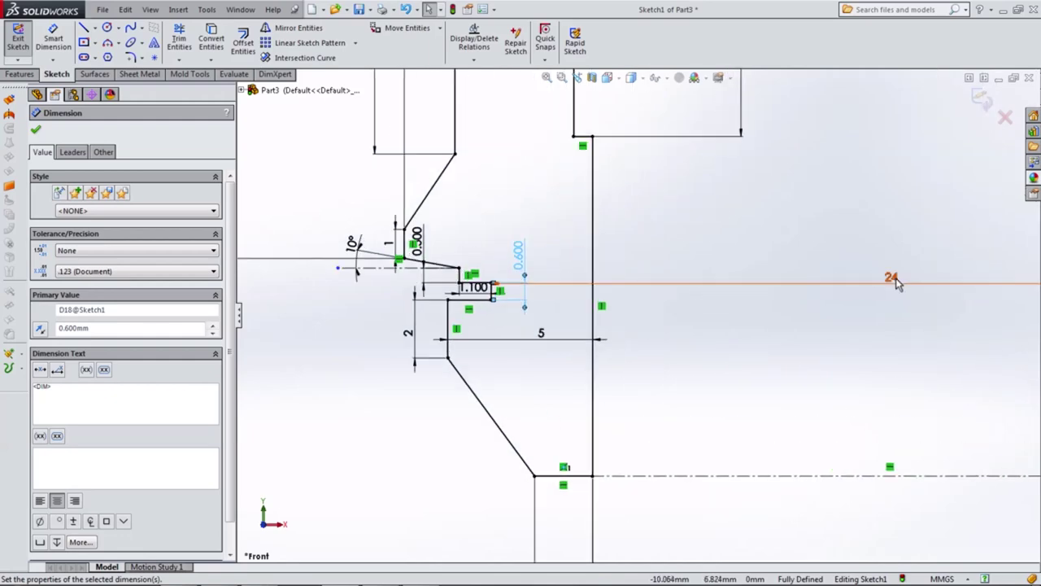
pyautogui.moveTo(892, 277); pyautogui.dragTo(671, 284)
pyautogui.scroll(1, 630, 372)
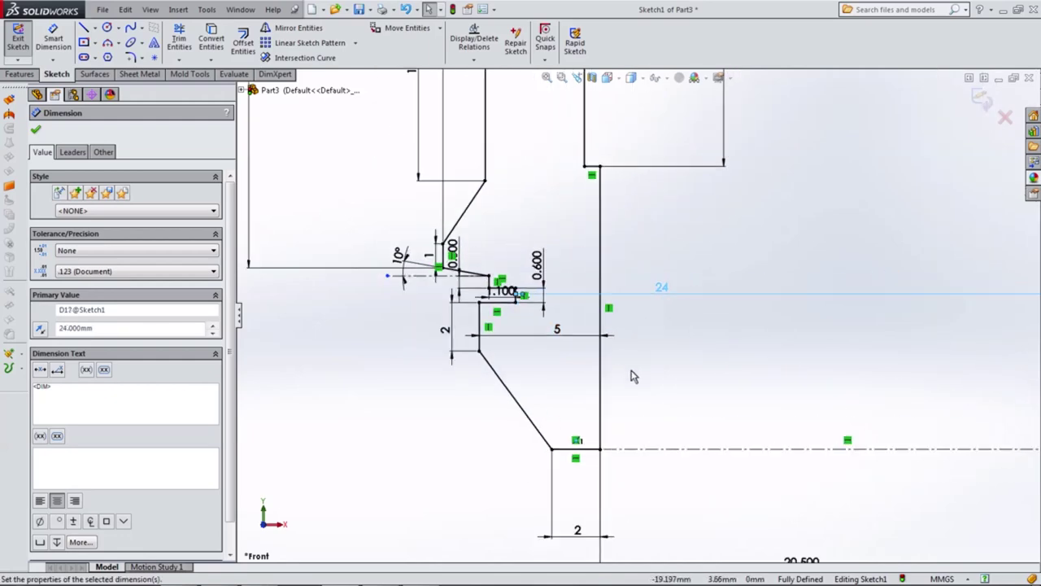
pyautogui.press('Escape')
pyautogui.scroll(1, 707, 358)
pyautogui.scroll(1, 707, 358)
pyautogui.scroll(1, 707, 358)
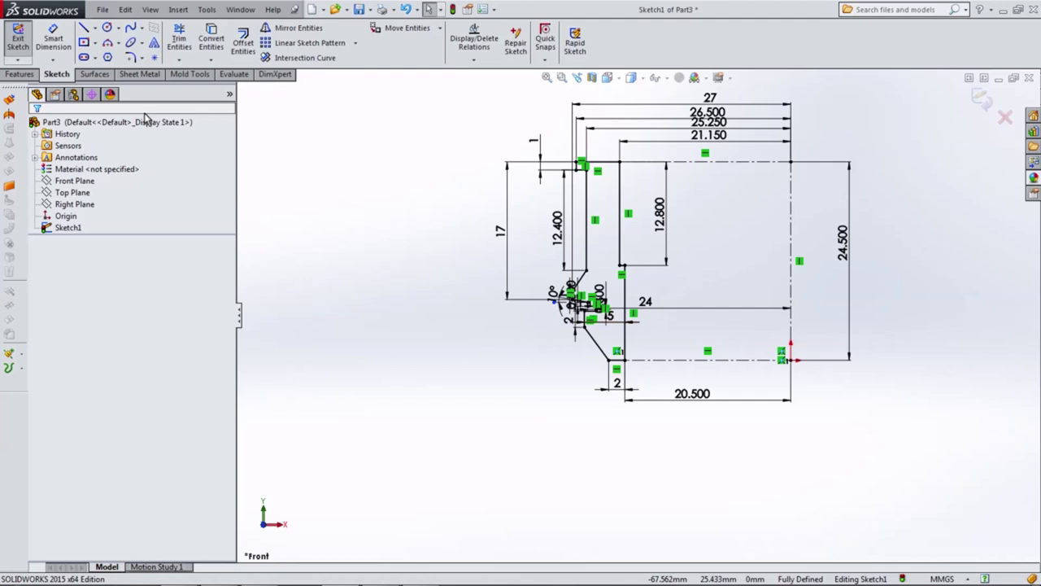
# Revolve Sketch1 about its centerline into a solid ring
pyautogui.click(28, 75)
pyautogui.click(65, 43)
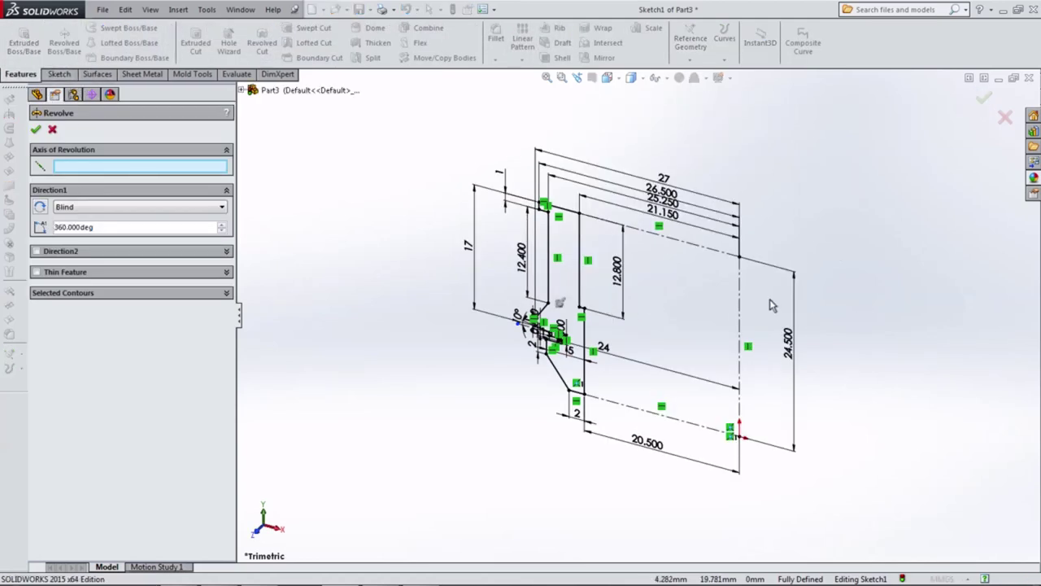
pyautogui.click(739, 300)
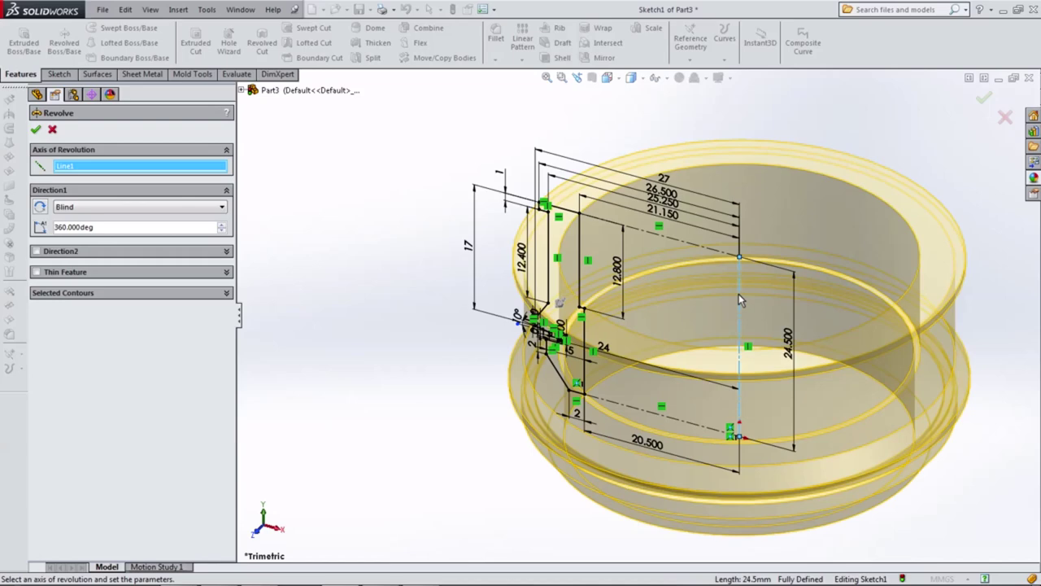
pyautogui.click(35, 129)
pyautogui.press('f')
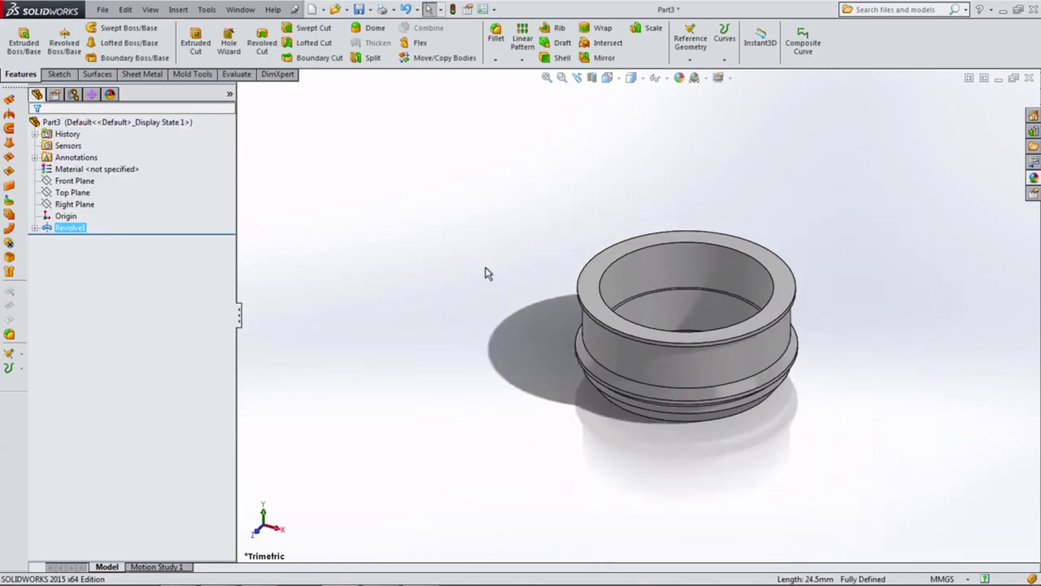
# Turn off shadows, inspect the ring's front cross-section, then start Sketch2 on the Front Plane
pyautogui.click(720, 77)
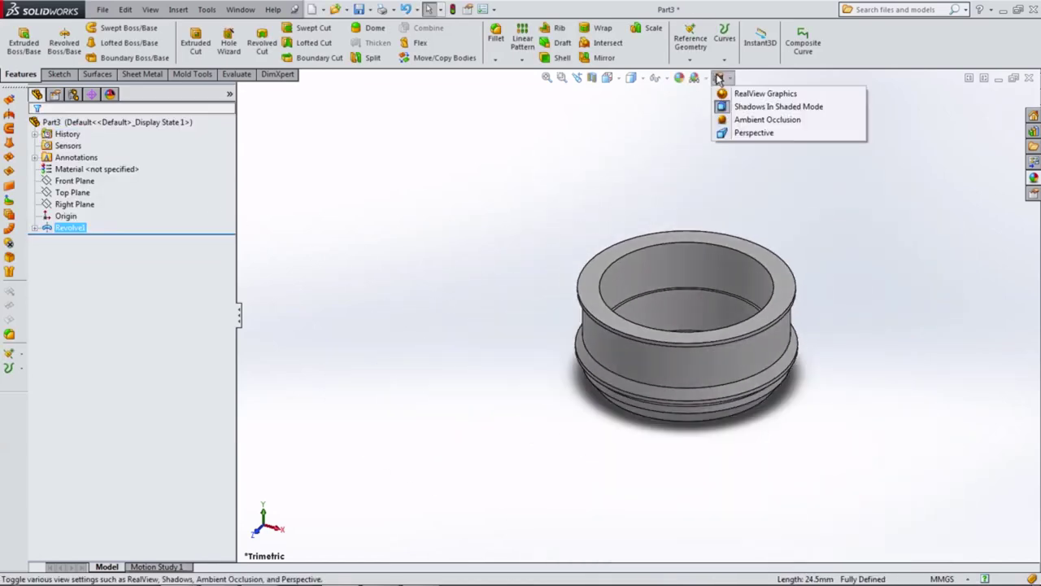
pyautogui.click(720, 109)
pyautogui.moveTo(507, 309)
pyautogui.mouseDown(button='middle')
pyautogui.moveTo(564, 165)
pyautogui.moveTo(469, 266)
pyautogui.mouseUp(button='middle')
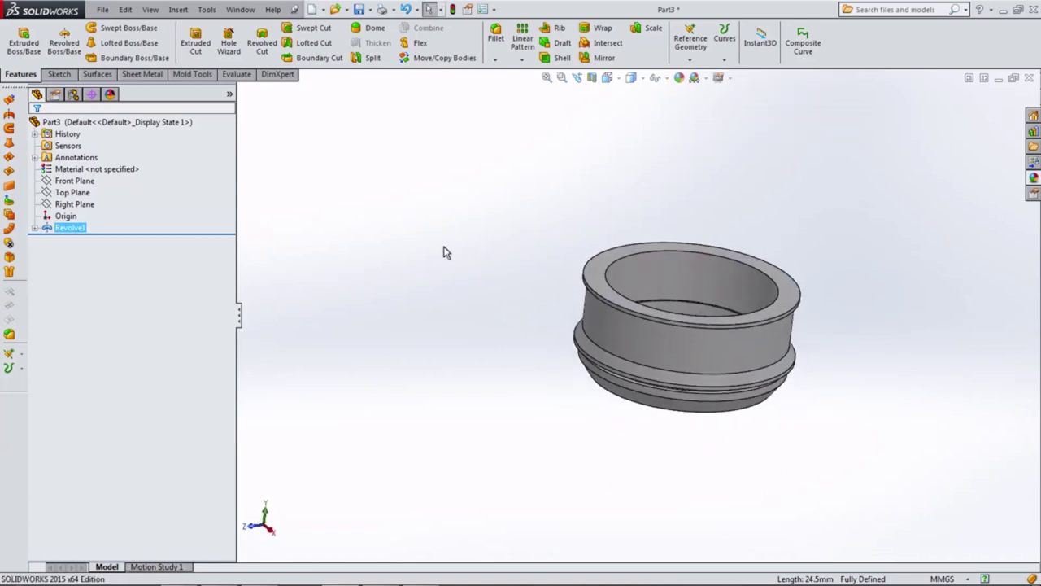
pyautogui.click(607, 78)
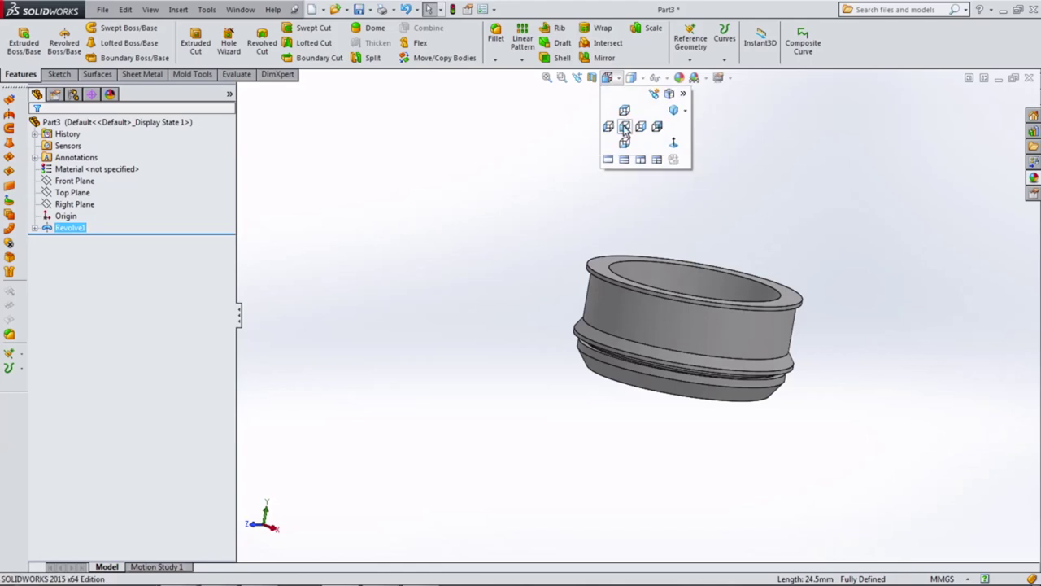
pyautogui.click(626, 126)
pyautogui.click(592, 78)
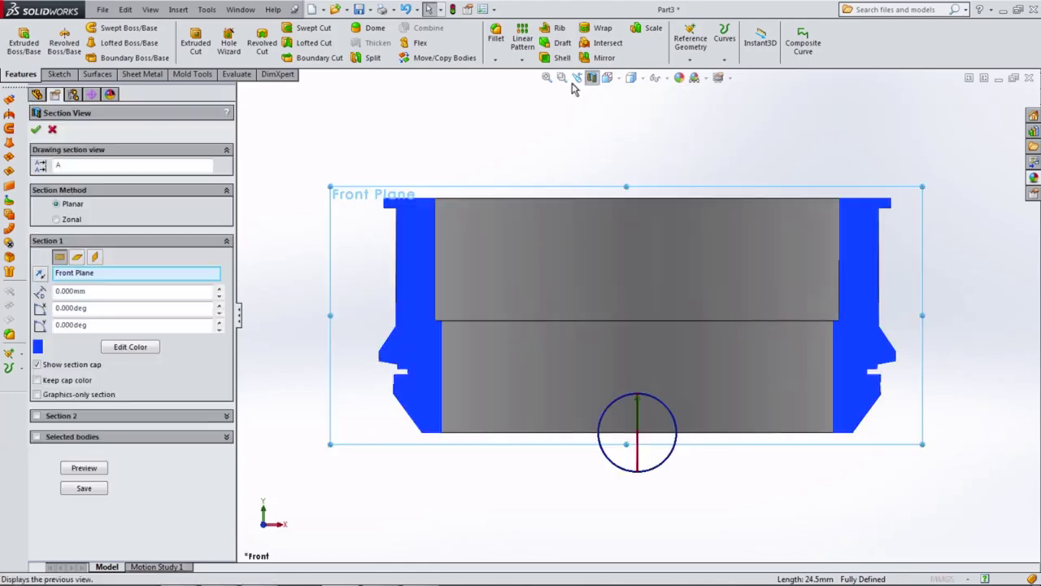
pyautogui.click(35, 131)
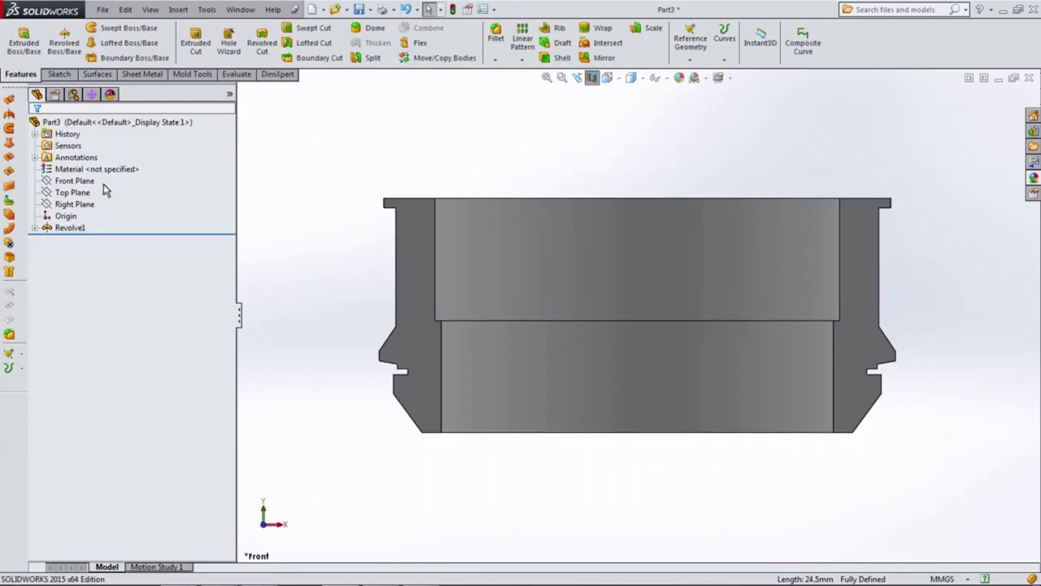
pyautogui.click(75, 181)
pyautogui.click(62, 157)
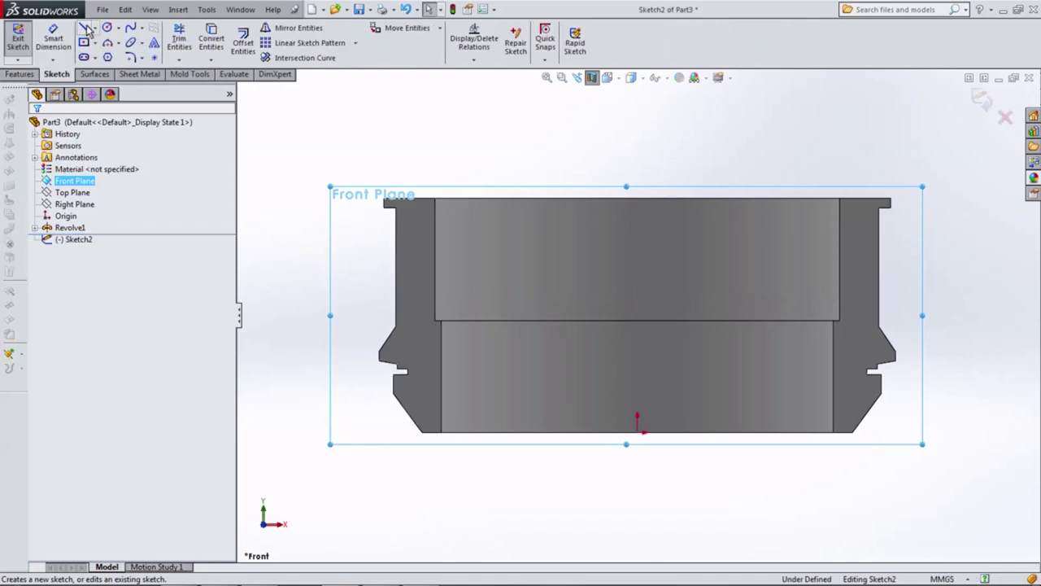
# Draw a vertical centerline from the origin up through the ring's axis
pyautogui.click(94, 28)
pyautogui.click(118, 51)
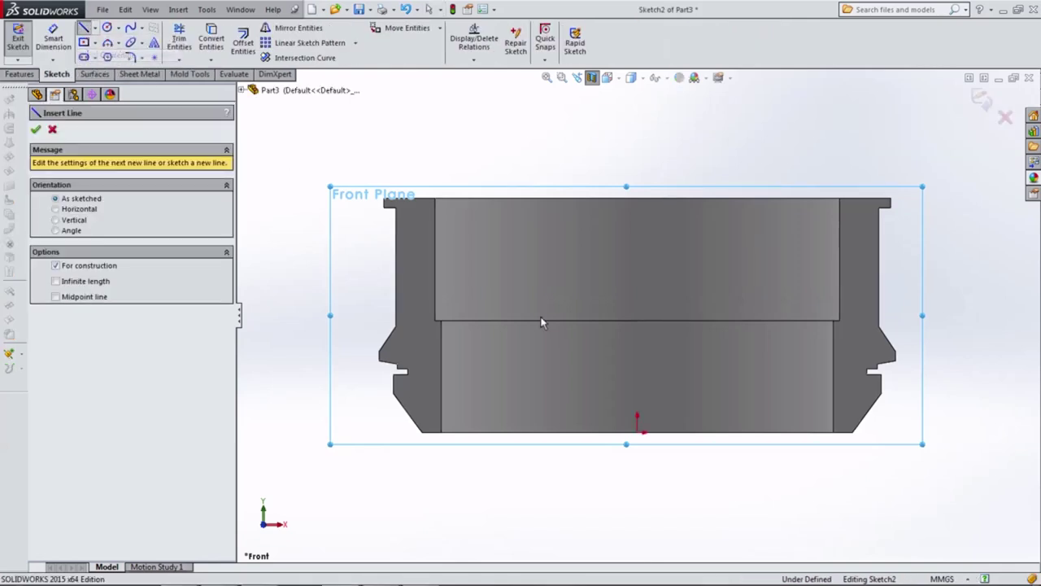
pyautogui.click(640, 437)
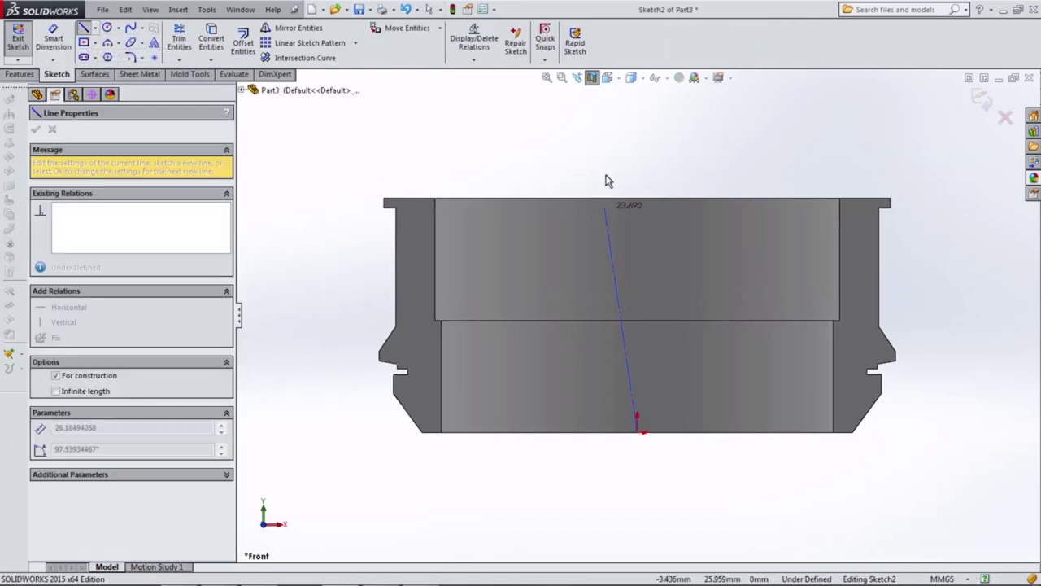
pyautogui.click(639, 144)
pyautogui.press('Escape')
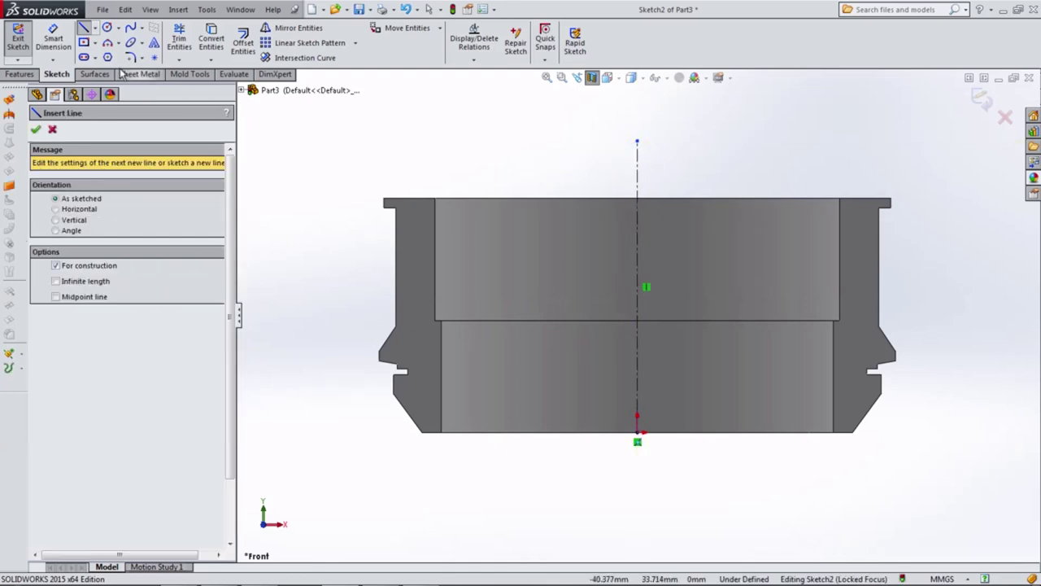
# Sketch a closed trapezoid groove outline with vertical sides near the top of the right wall
pyautogui.click(84, 28)
pyautogui.scroll(-3, 767, 213)
pyautogui.scroll(-2, 814, 224)
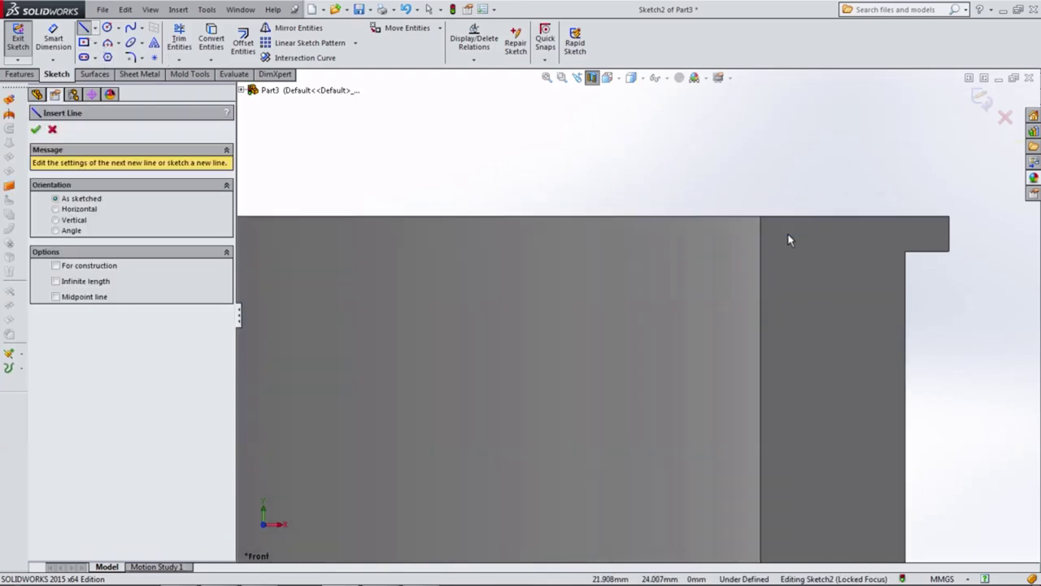
pyautogui.click(777, 239)
pyautogui.click(734, 258)
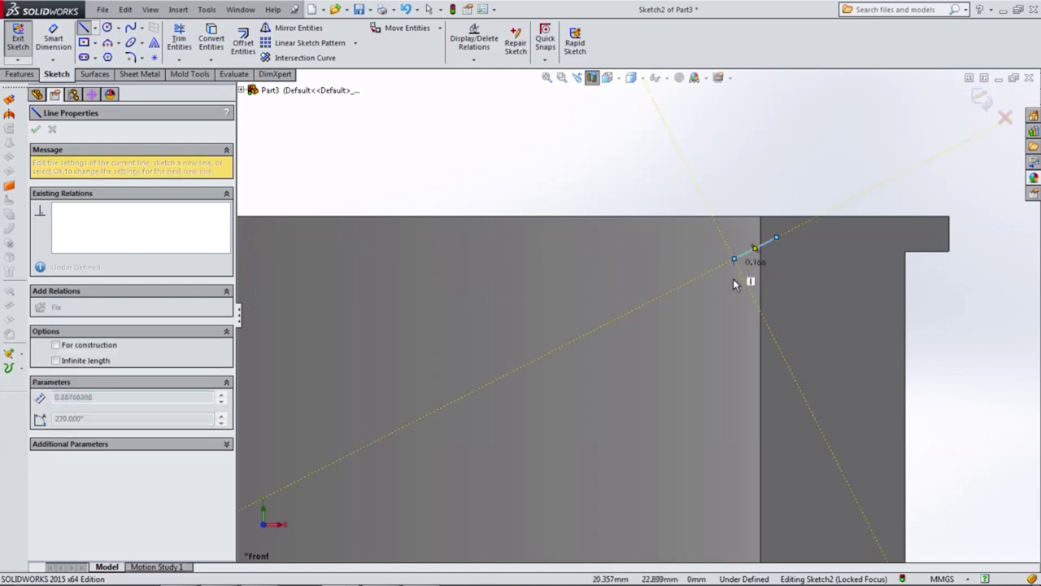
pyautogui.click(734, 298)
pyautogui.click(777, 315)
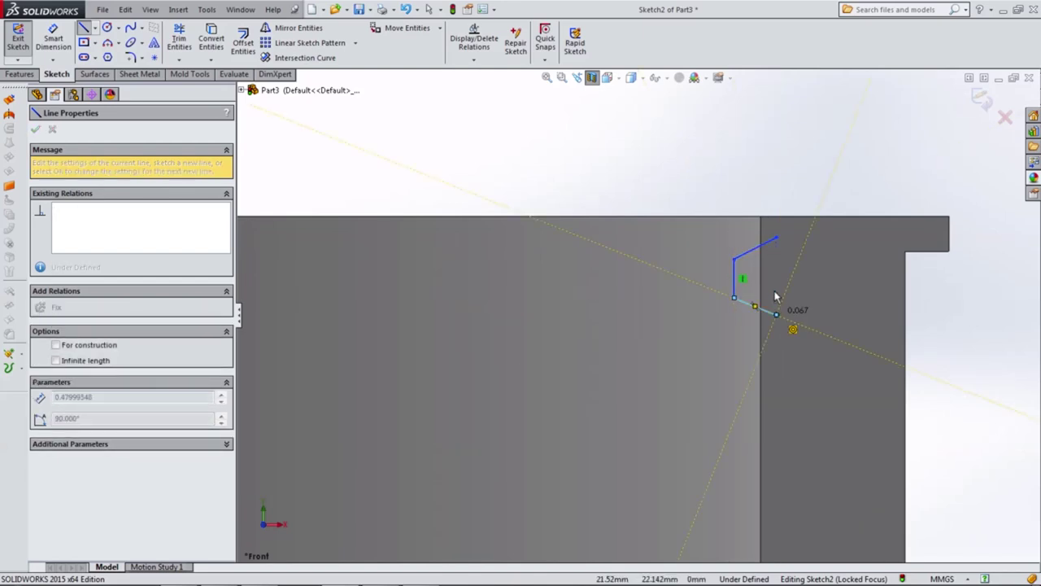
pyautogui.click(777, 239)
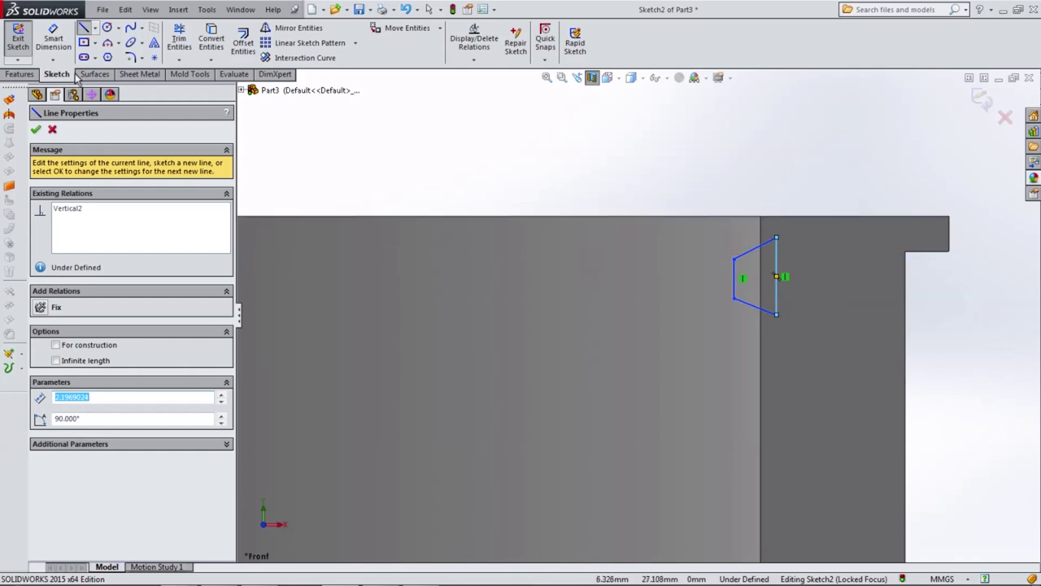
pyautogui.click(53, 39)
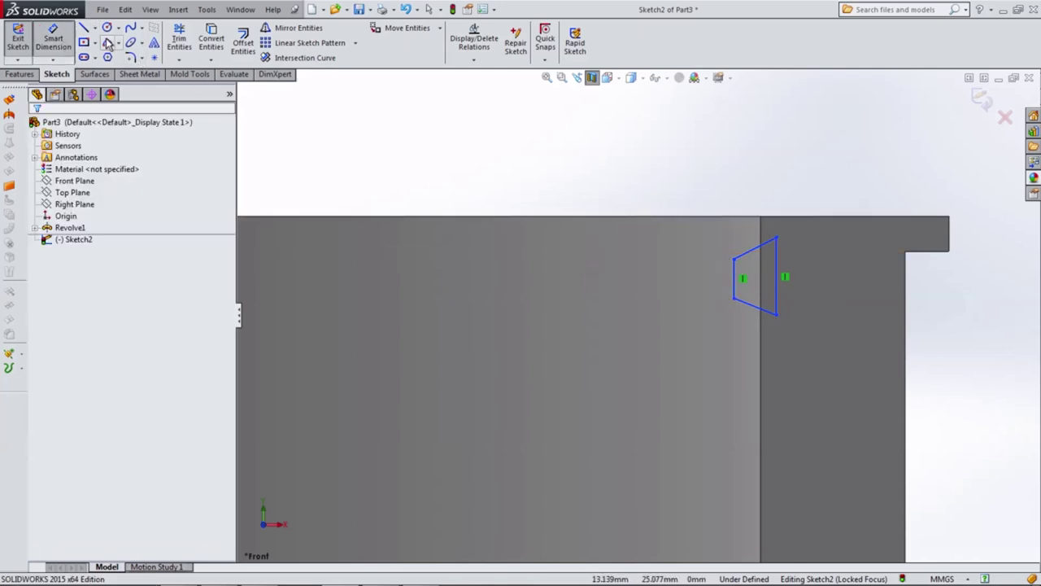
# Add a horizontal centerline across the trapezoid from its left edge to its right edge
pyautogui.click(94, 28)
pyautogui.click(118, 54)
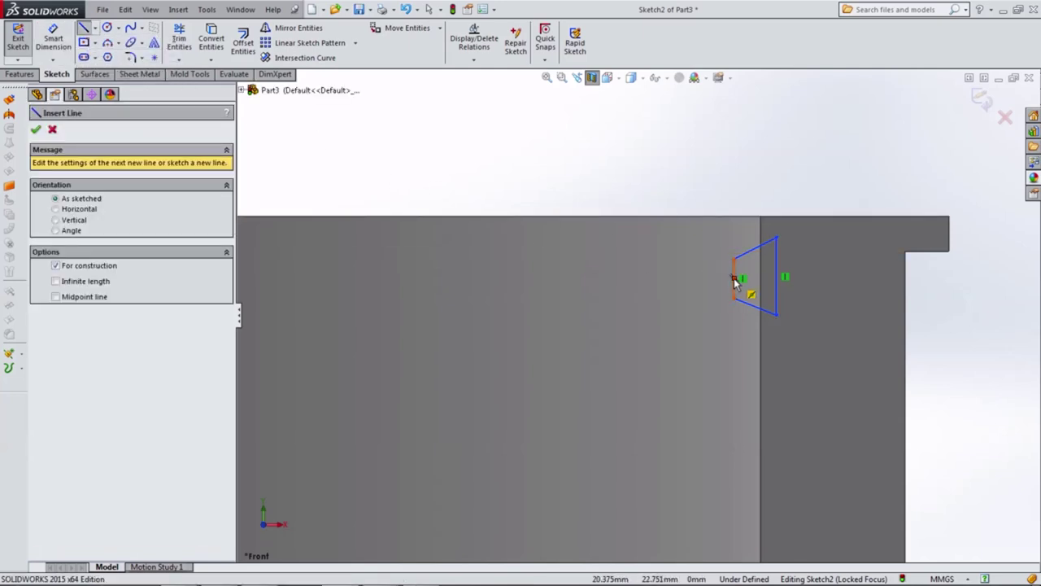
pyautogui.click(735, 281)
pyautogui.click(777, 280)
pyautogui.press('Escape')
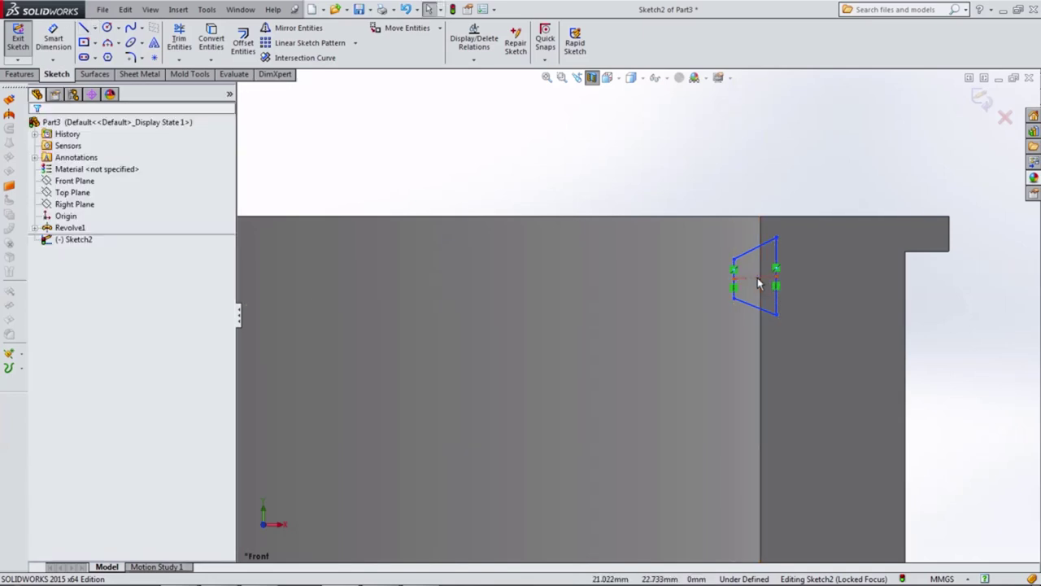
pyautogui.click(757, 279)
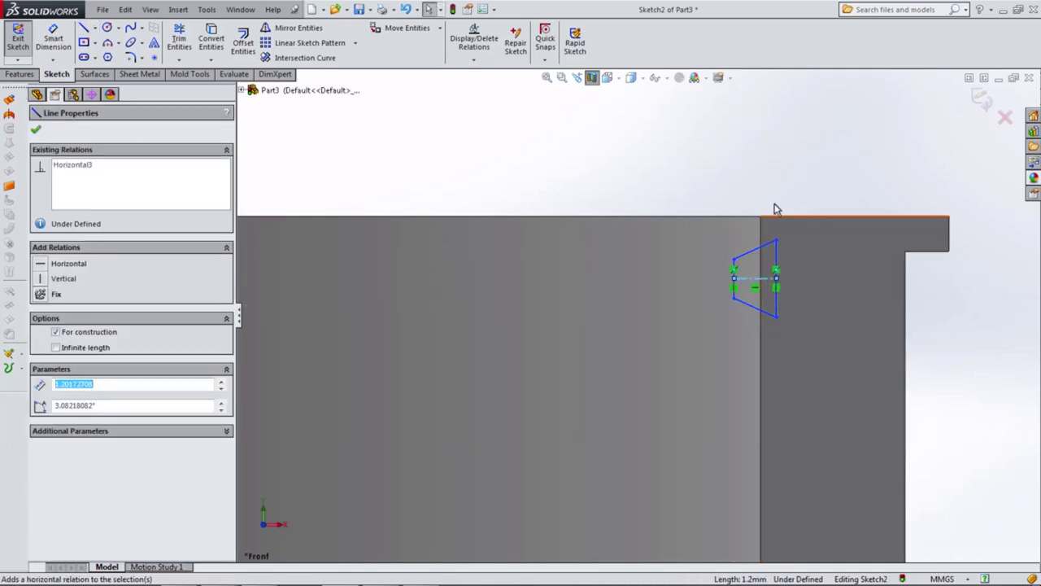
pyautogui.click(640, 162)
# Dimension the trapezoid corner 1.5 mm below the top edge
pyautogui.click(53, 39)
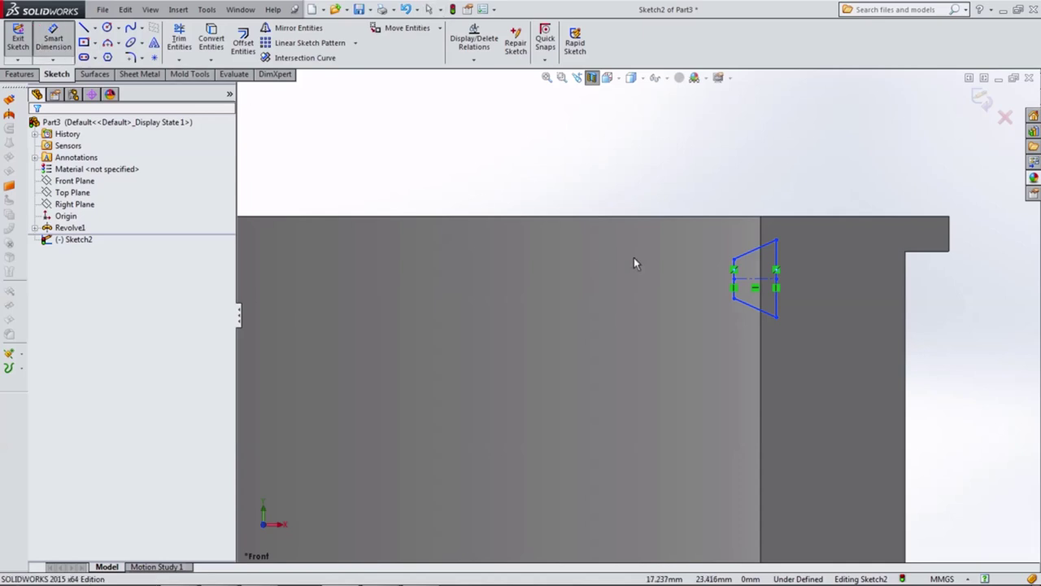
pyautogui.scroll(-2, 703, 267)
pyautogui.click(741, 322)
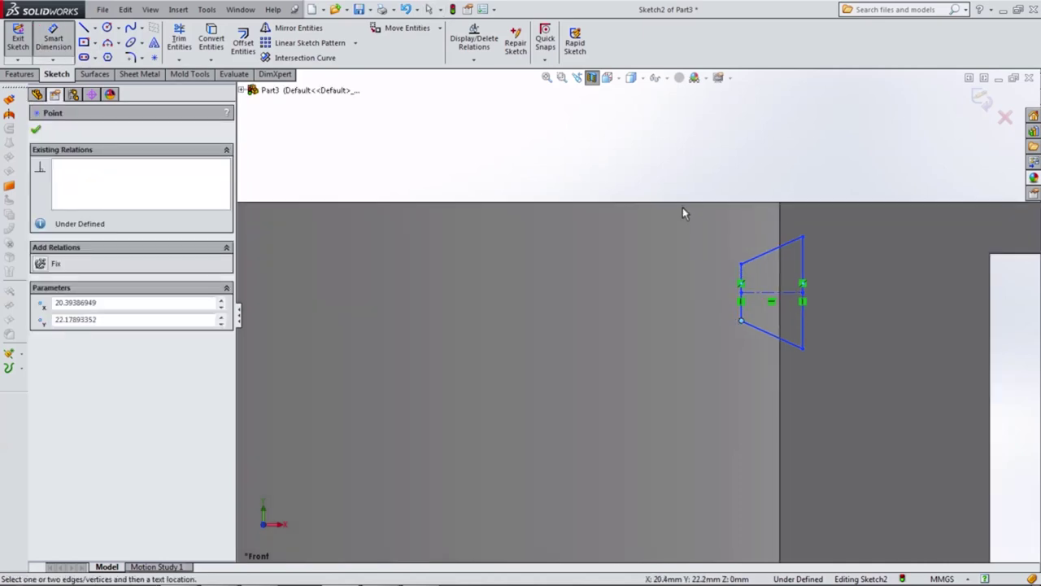
pyautogui.click(682, 203)
pyautogui.click(644, 248)
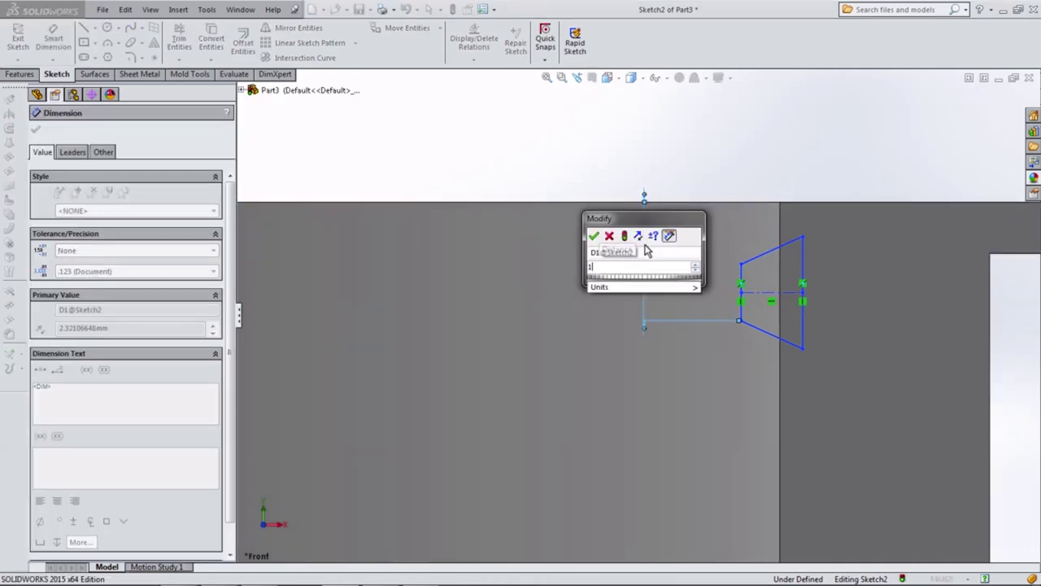
pyautogui.write('1.5')
pyautogui.press('Return')
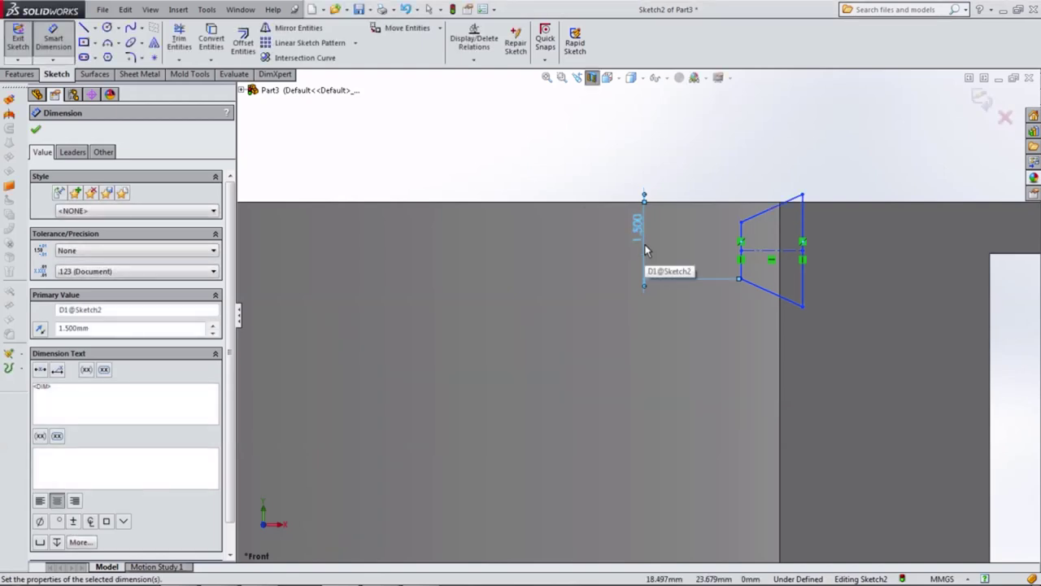
# Set the trapezoid's short left edge to 0.5 mm and its slanted side to 35°
pyautogui.click(742, 237)
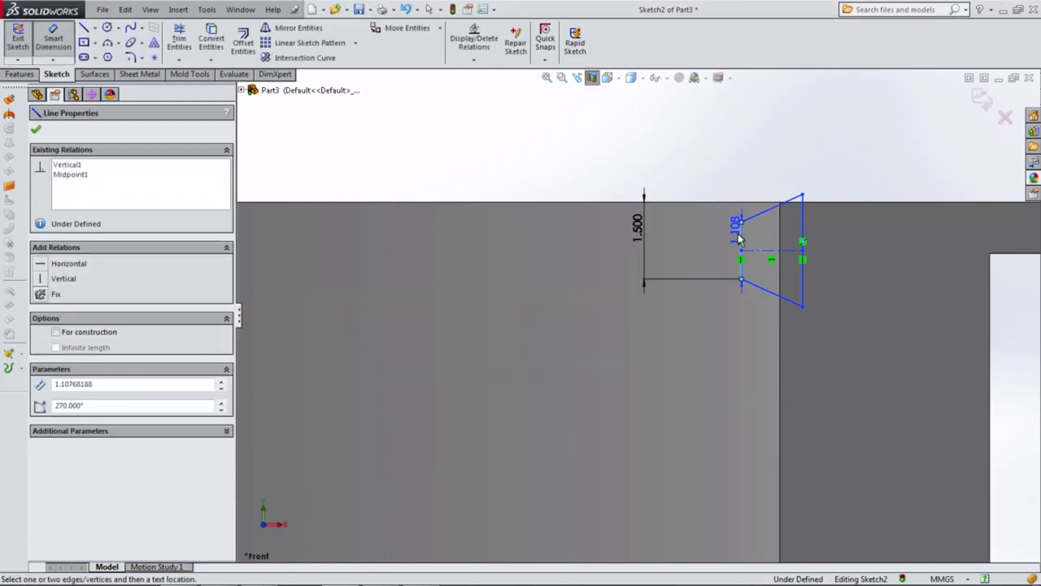
pyautogui.click(699, 248)
pyautogui.write('0.5')
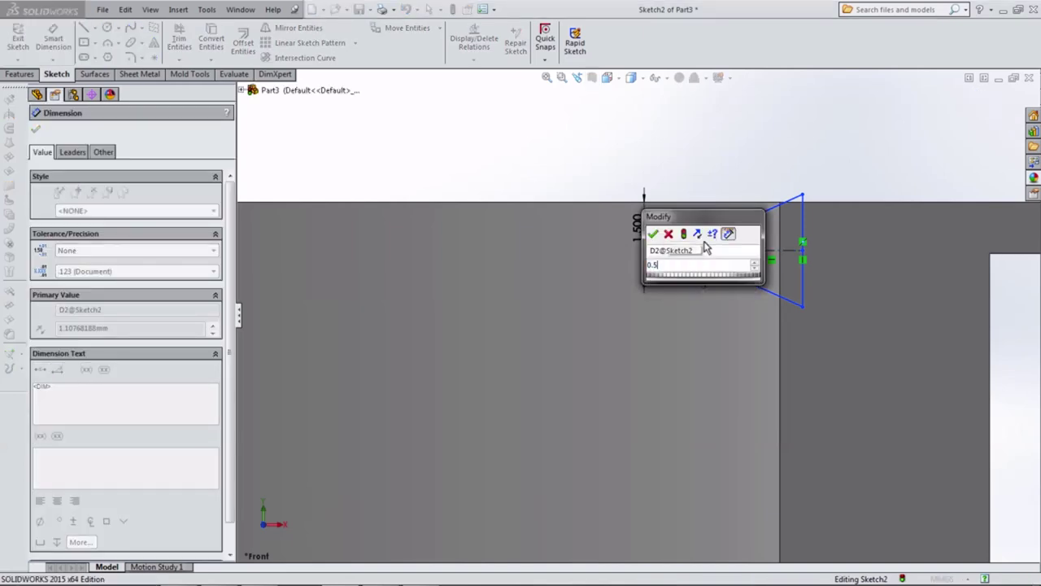
pyautogui.press('Return')
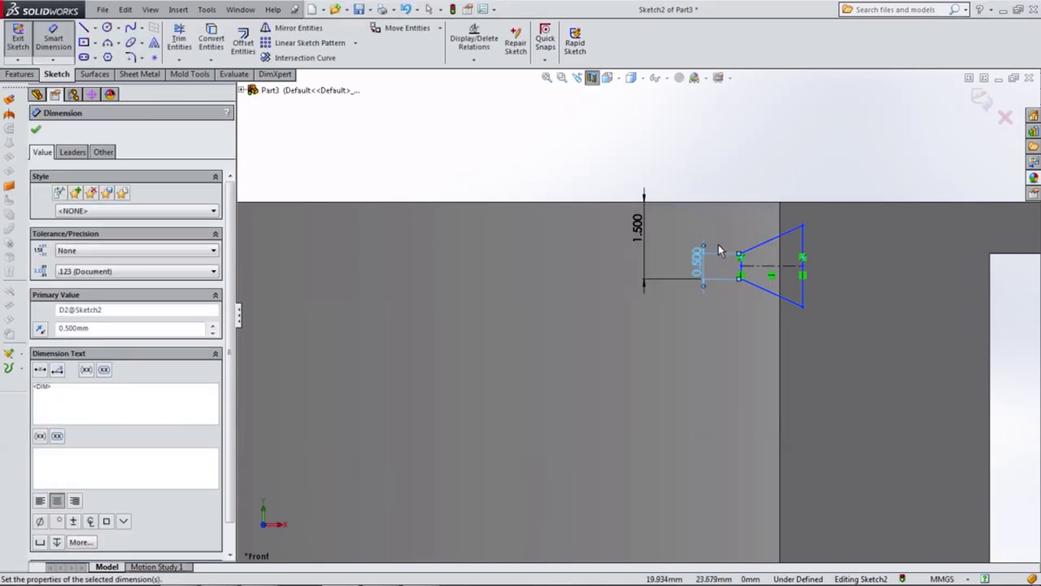
pyautogui.click(767, 244)
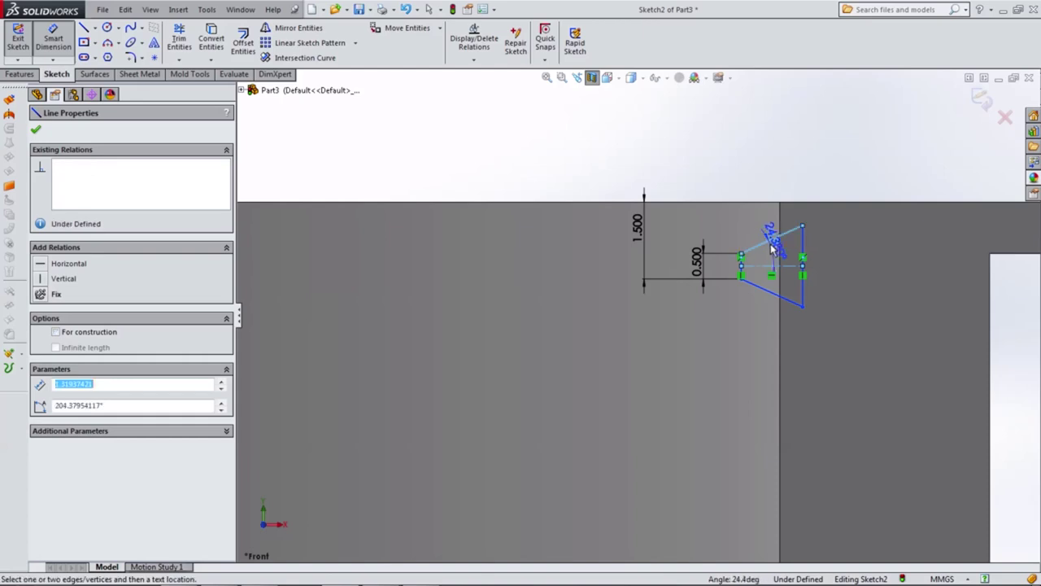
pyautogui.click(770, 257)
pyautogui.write('35')
pyautogui.press('Return')
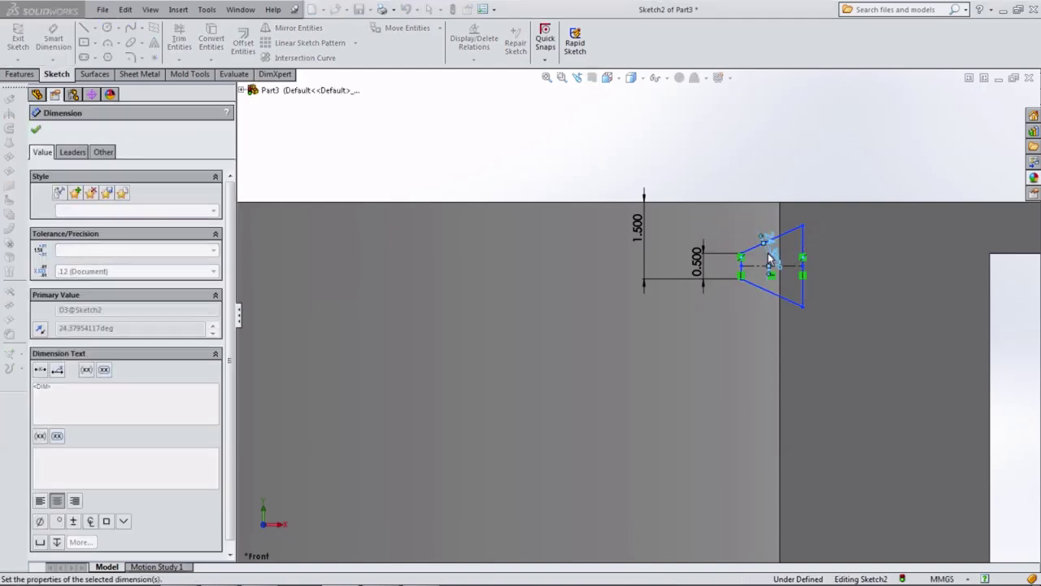
# Place the trapezoid 41.9/2 (20.95 mm) from the centre axis and move that dimension label lower
pyautogui.scroll(2, 770, 266)
pyautogui.scroll(2, 650, 293)
pyautogui.scroll(2, 599, 302)
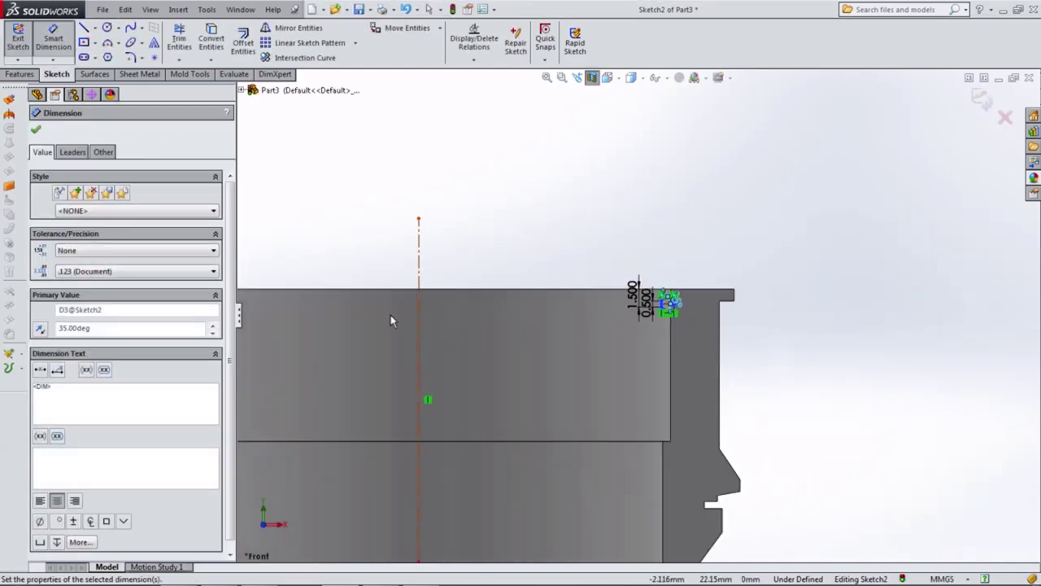
pyautogui.click(418, 318)
pyautogui.scroll(-2, 634, 342)
pyautogui.scroll(-2, 651, 366)
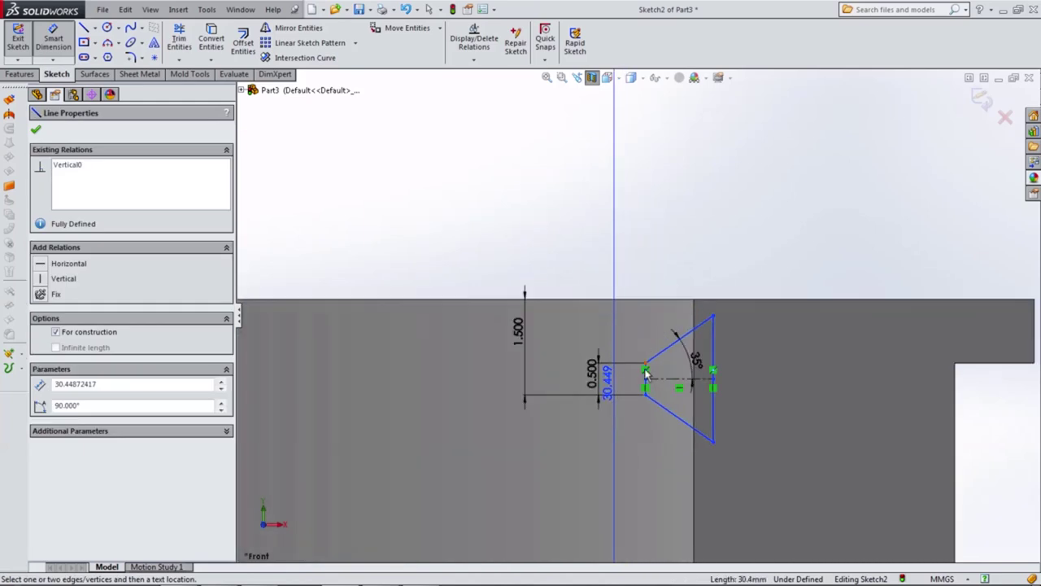
pyautogui.scroll(-1, 649, 372)
pyautogui.scroll(-3, 648, 373)
pyautogui.click(640, 376)
pyautogui.scroll(2, 608, 338)
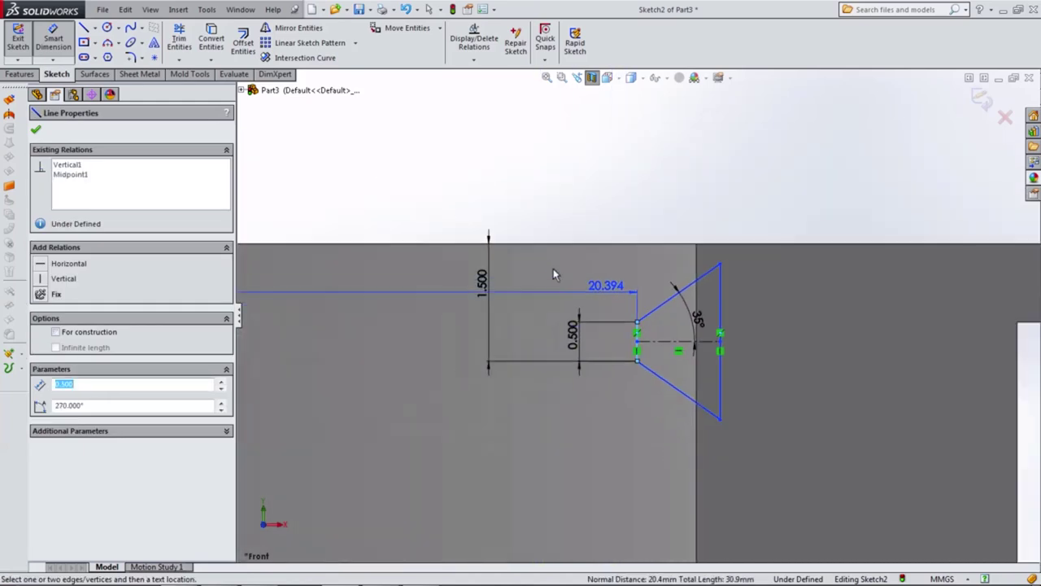
pyautogui.scroll(2, 553, 269)
pyautogui.click(488, 227)
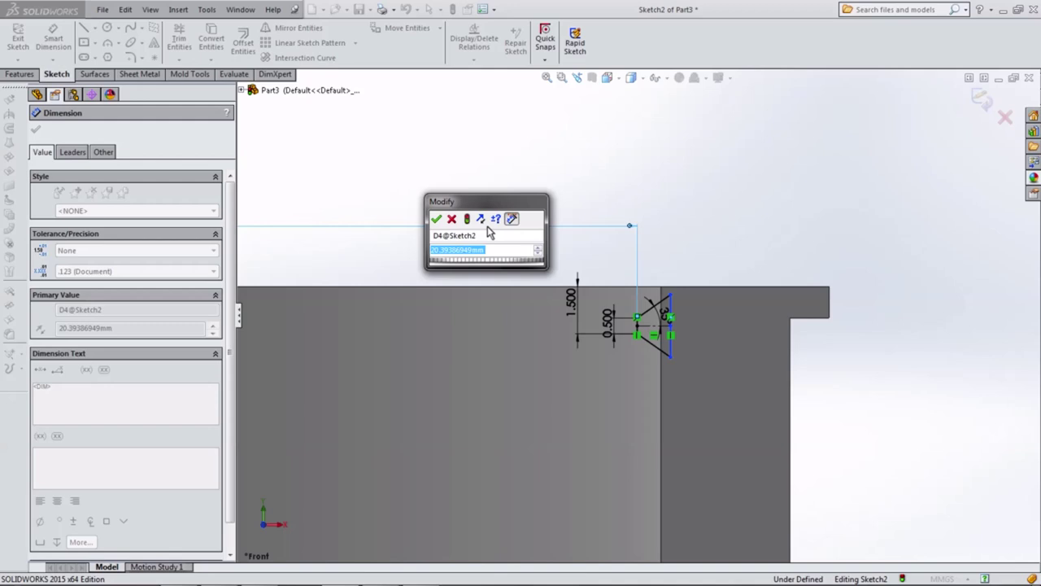
pyautogui.write('41.9')
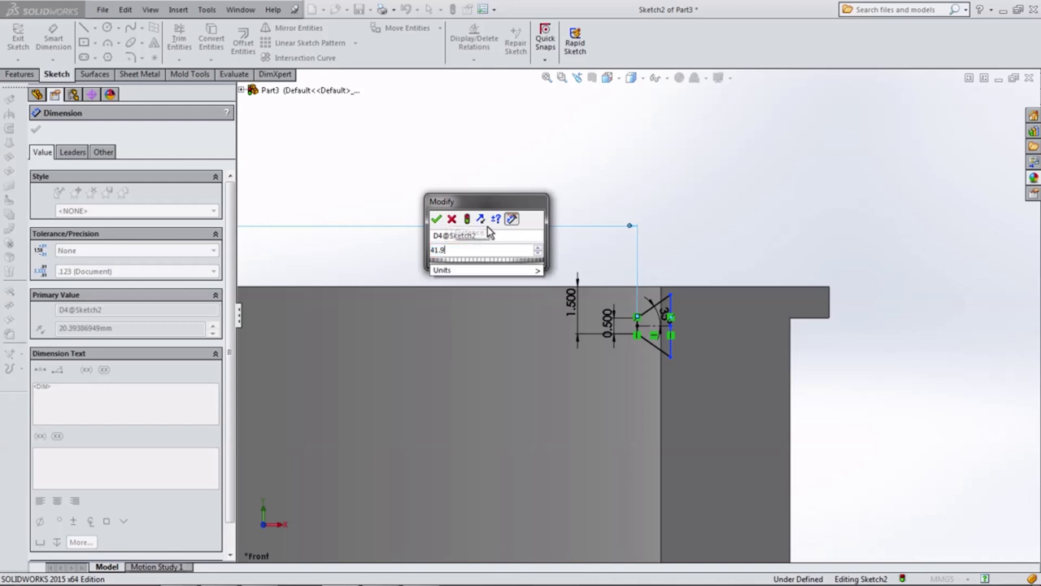
pyautogui.write('/2')
pyautogui.press('Return')
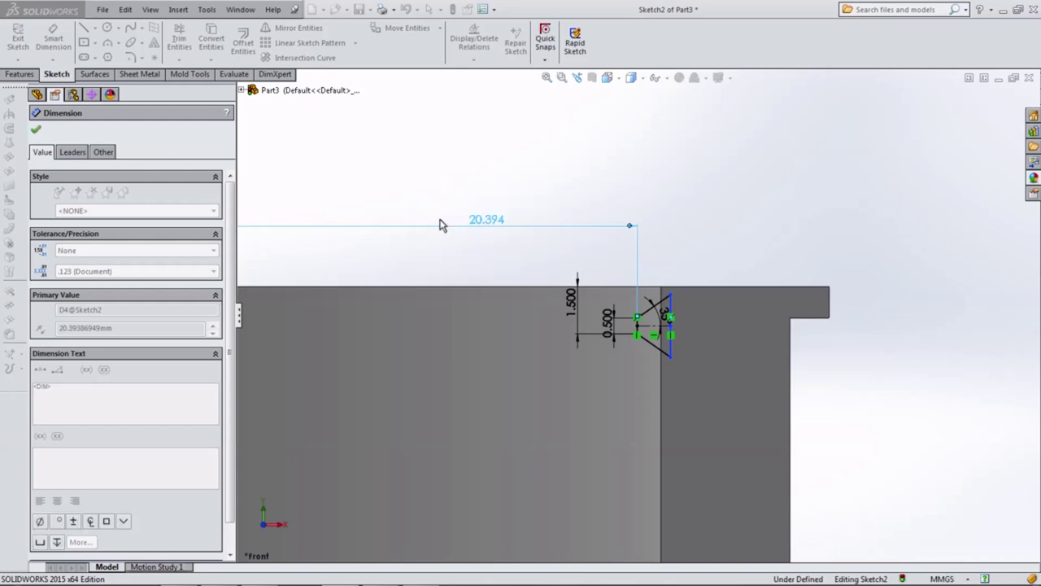
pyautogui.scroll(-2, 574, 294)
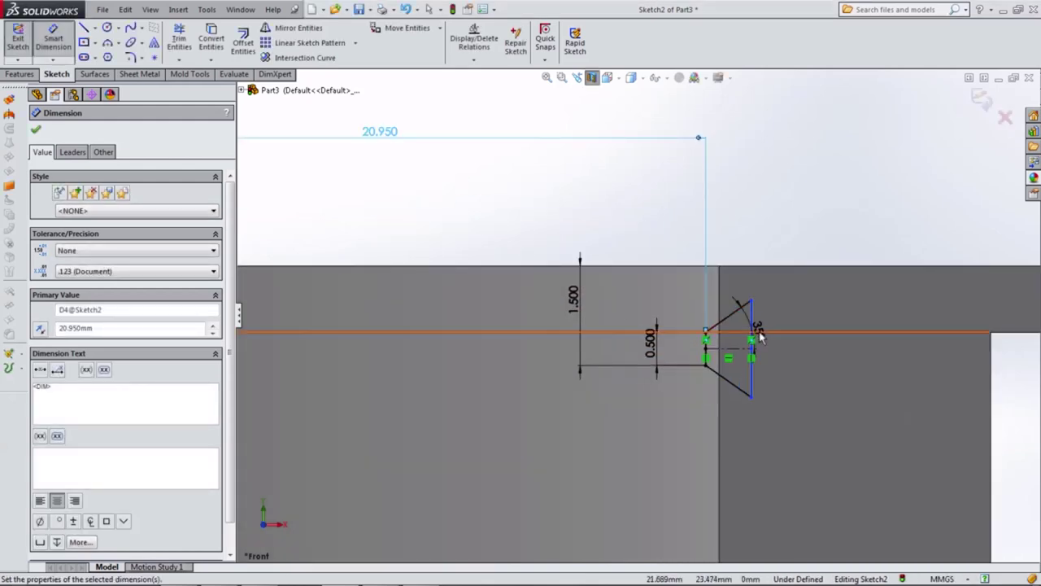
pyautogui.press('Escape')
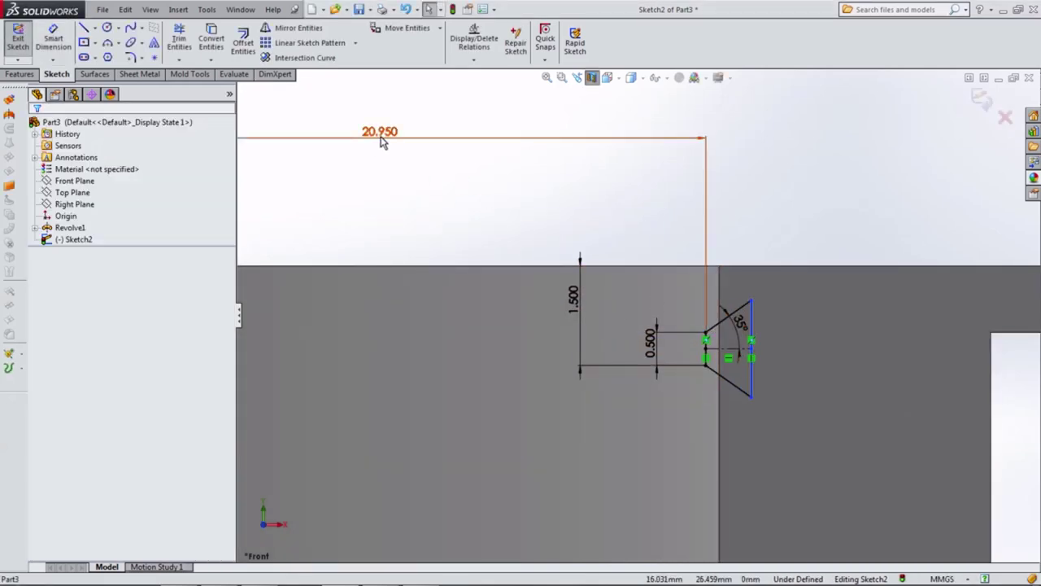
pyautogui.moveTo(381, 142); pyautogui.dragTo(383, 195)
pyautogui.scroll(2, 497, 273)
pyautogui.scroll(2, 497, 277)
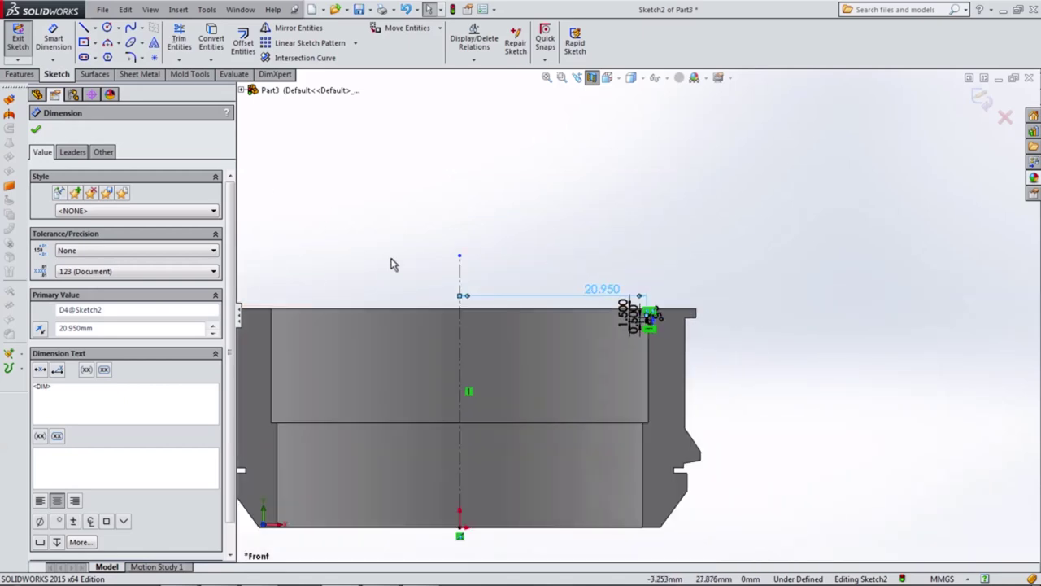
# Revolve the trapezoid profile 360° around the vertical centerline to form the groove
pyautogui.click(20, 75)
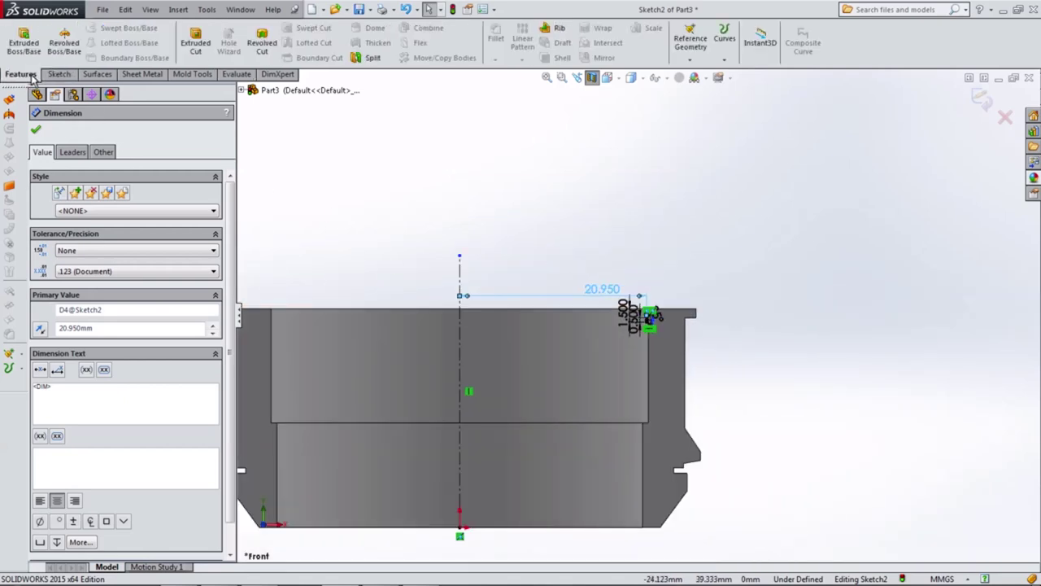
pyautogui.click(64, 40)
pyautogui.click(459, 344)
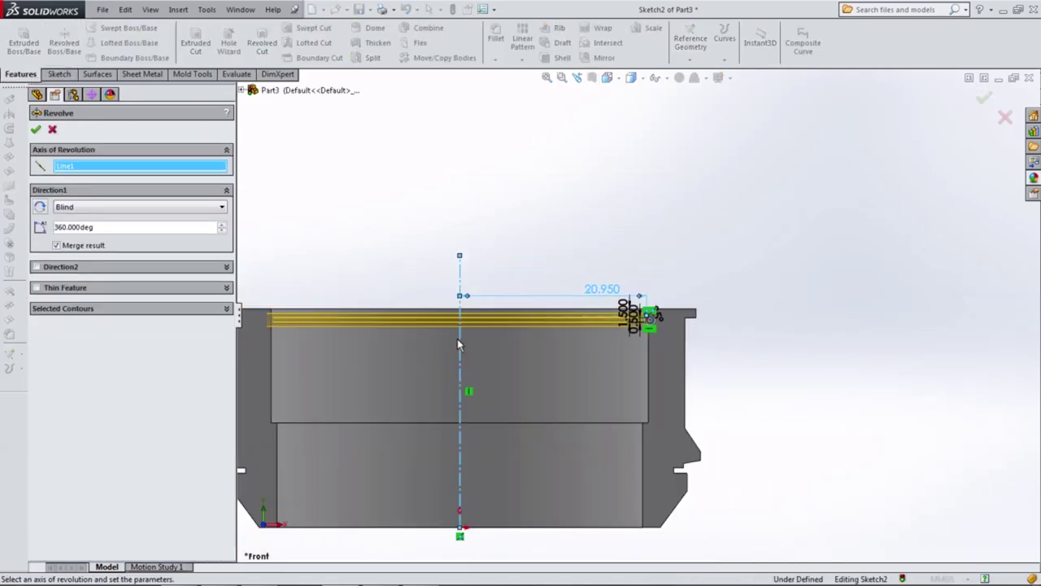
pyautogui.click(36, 130)
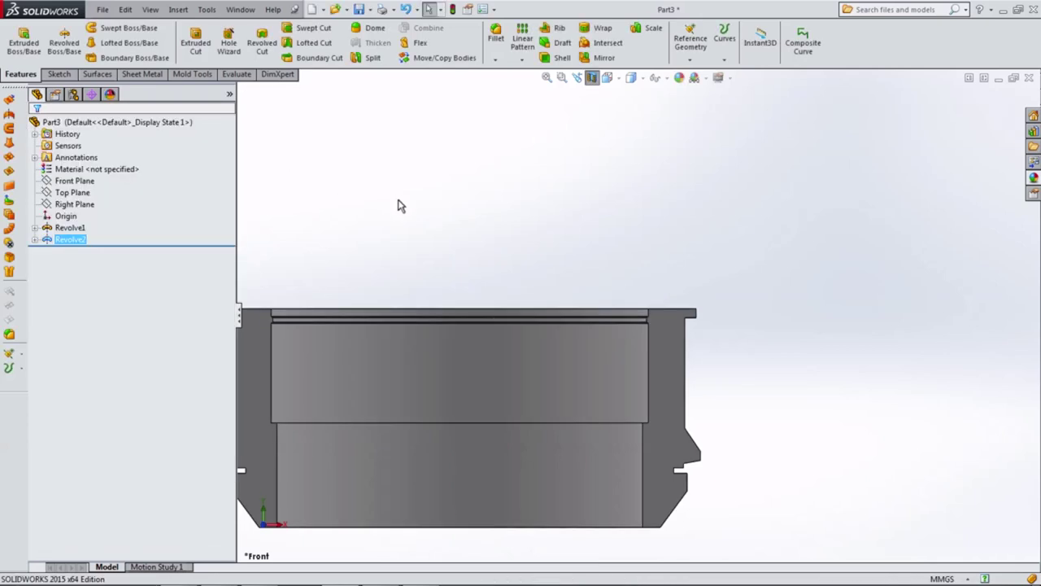
pyautogui.press('f')
# On the Front Plane, sketch a vertical centerline down from the origin and exit the sketch
pyautogui.click(70, 181)
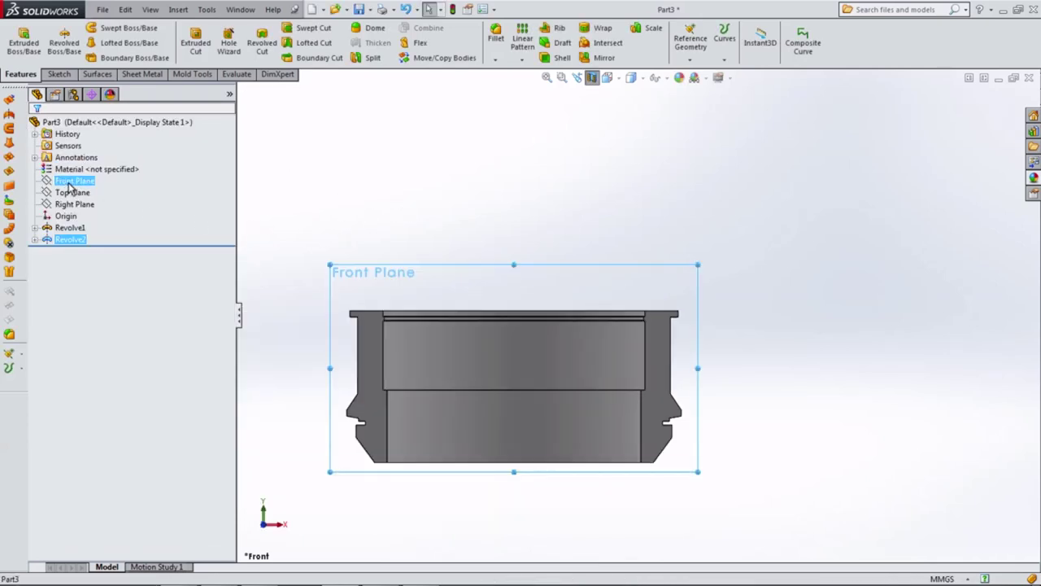
pyautogui.click(77, 165)
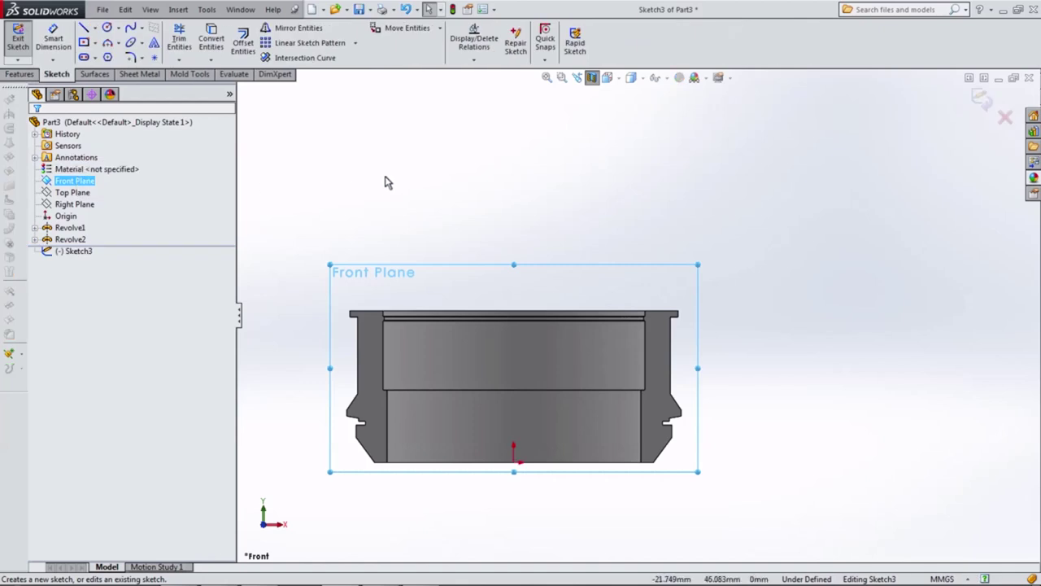
pyautogui.moveTo(386, 181)
pyautogui.mouseDown(button='middle')
pyautogui.moveTo(339, 244)
pyautogui.moveTo(367, 209)
pyautogui.mouseUp(button='middle')
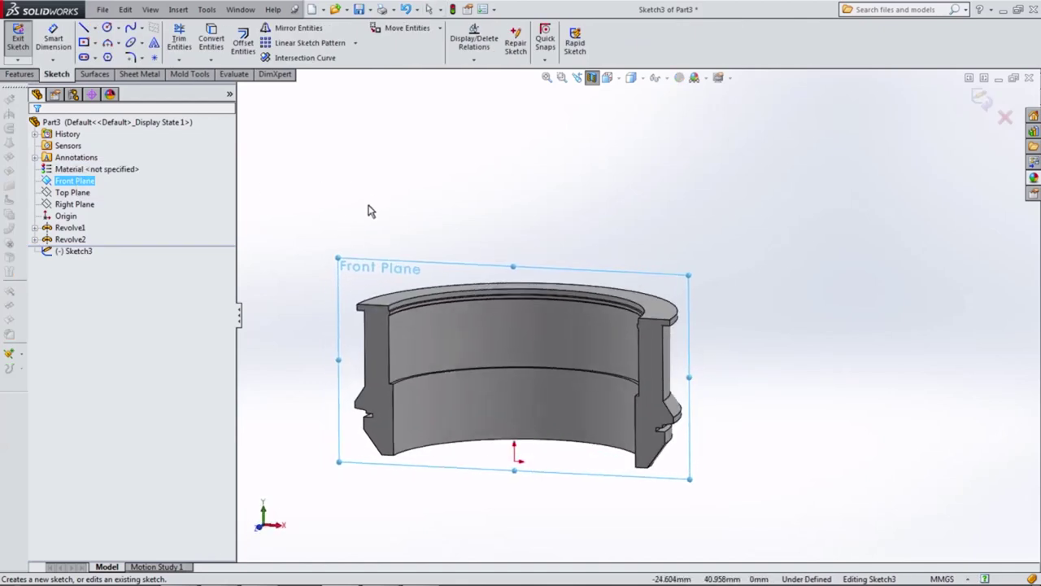
pyautogui.click(97, 28)
pyautogui.click(107, 54)
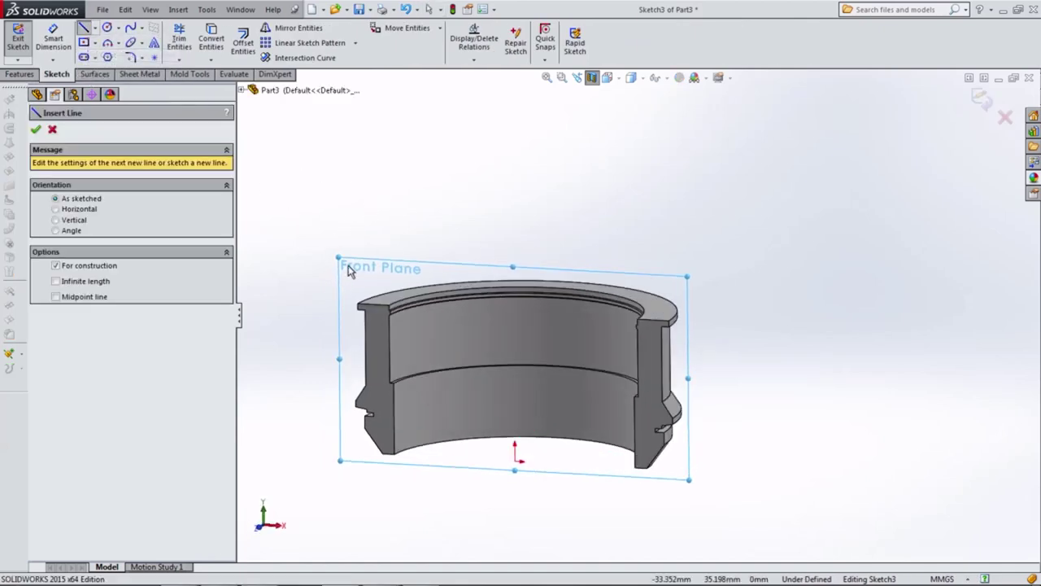
pyautogui.click(515, 465)
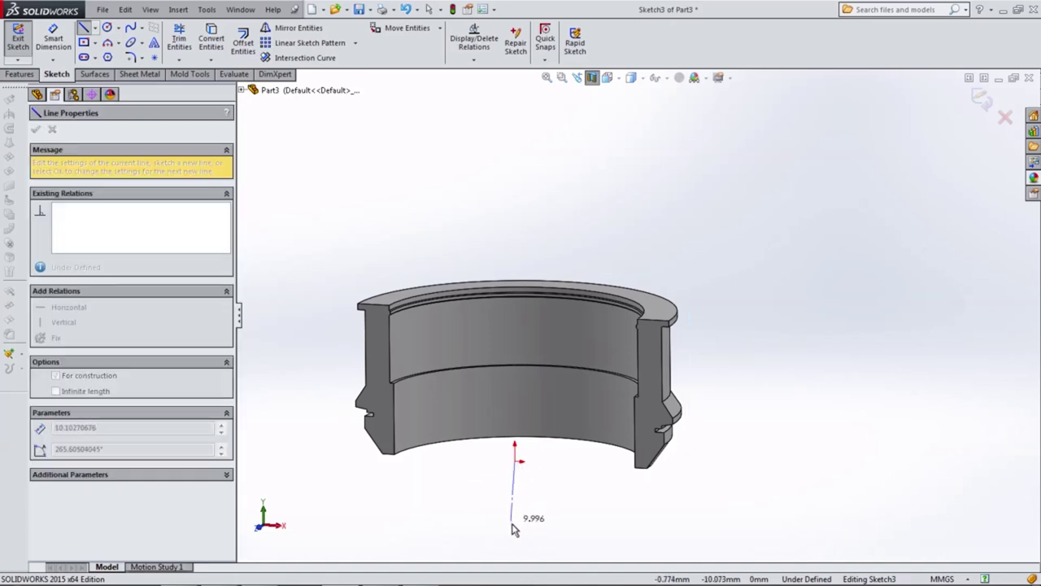
pyautogui.click(515, 523)
pyautogui.press('Escape')
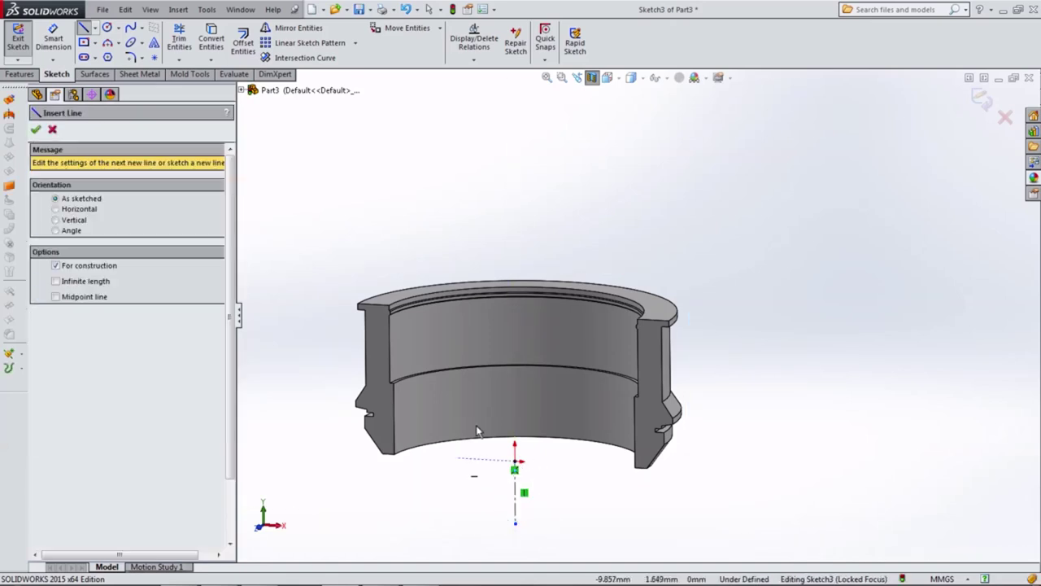
pyautogui.click(982, 98)
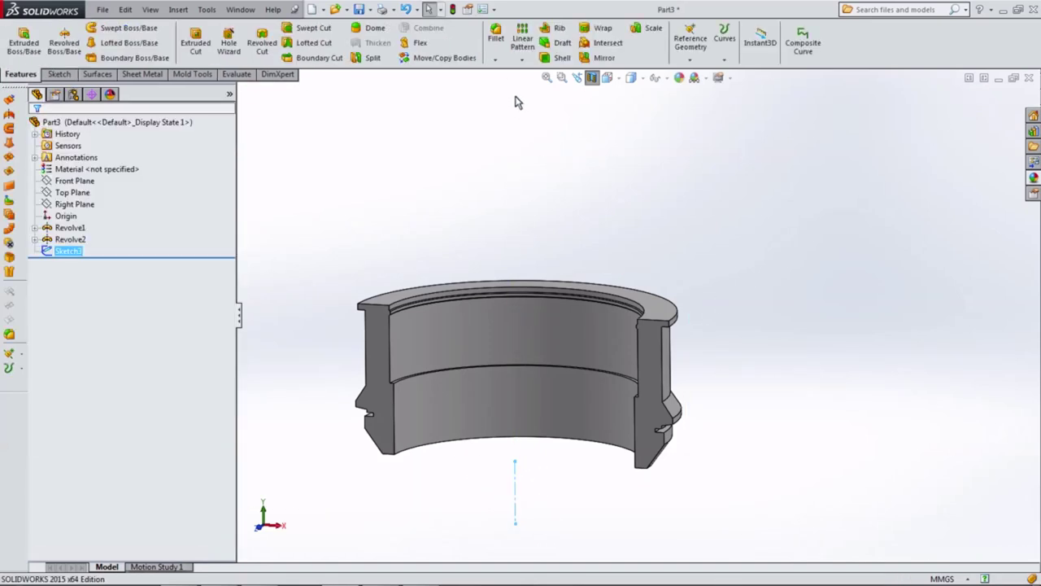
# Linear-pattern the Revolve2 groove along the Sketch3 line: 6 instances, 2 mm spacing
pyautogui.click(522, 41)
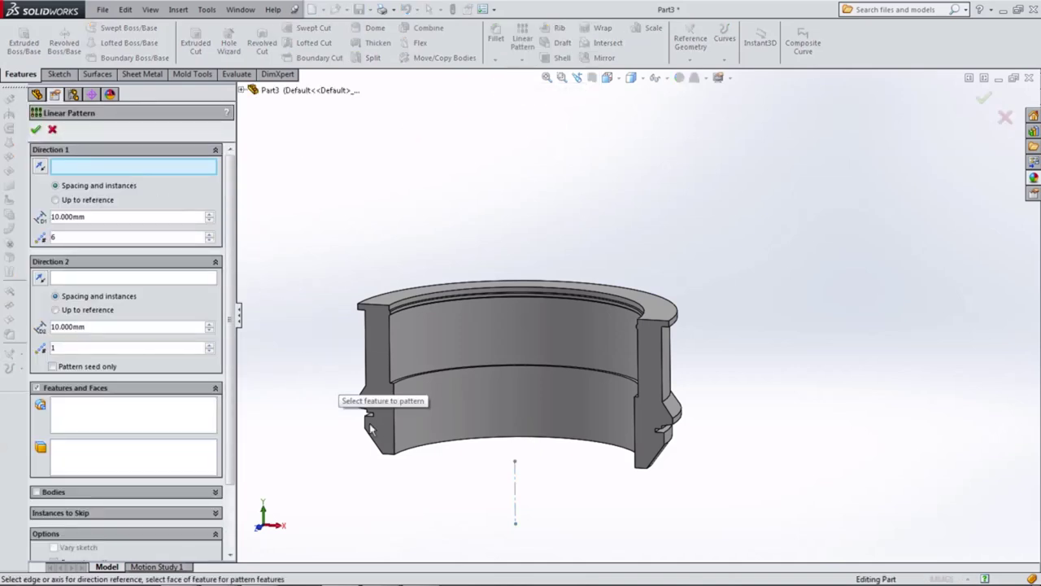
pyautogui.click(516, 493)
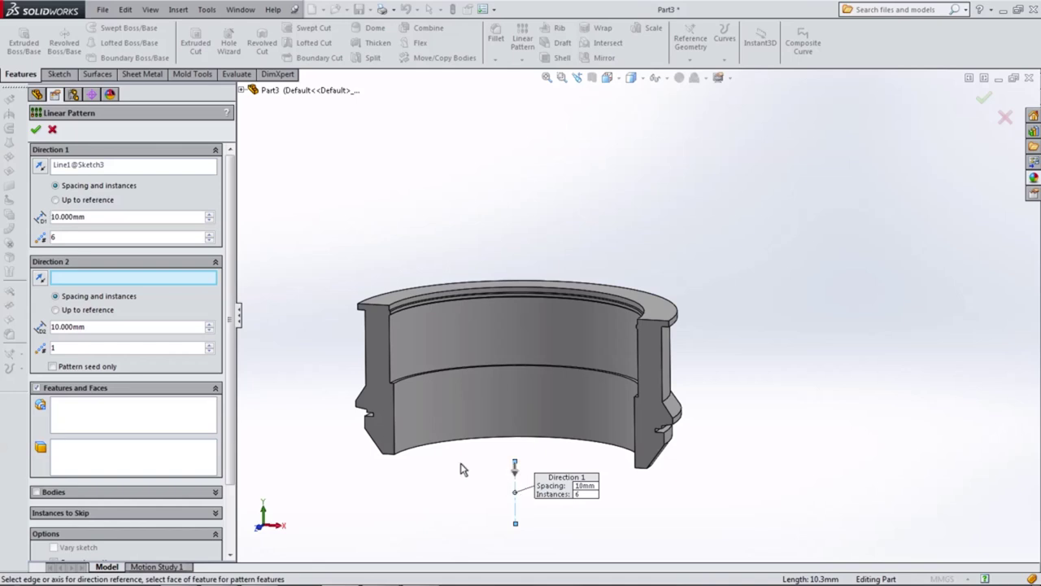
pyautogui.click(118, 413)
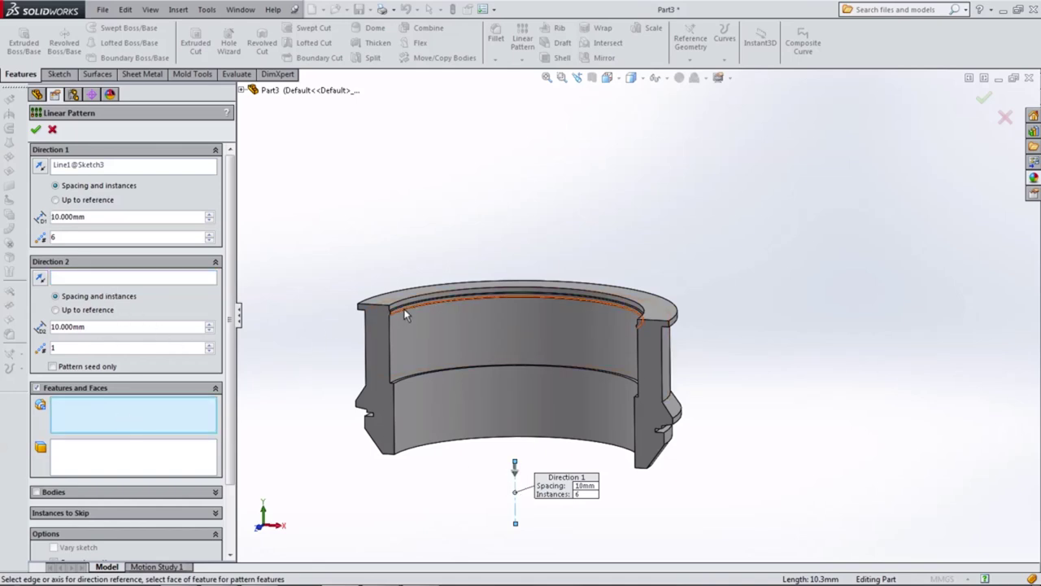
pyautogui.scroll(-3, 403, 310)
pyautogui.click(461, 312)
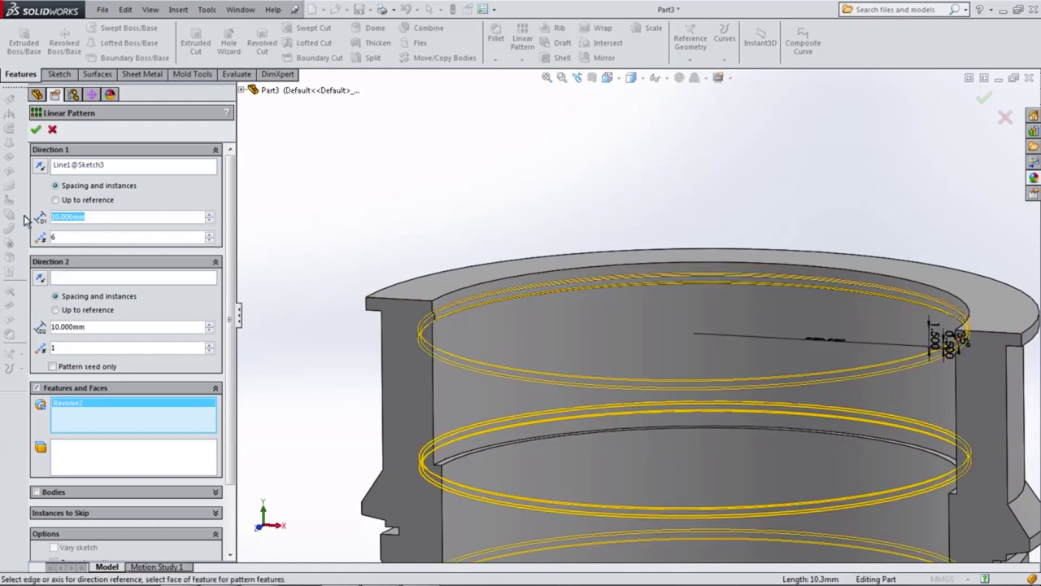
pyautogui.write('2')
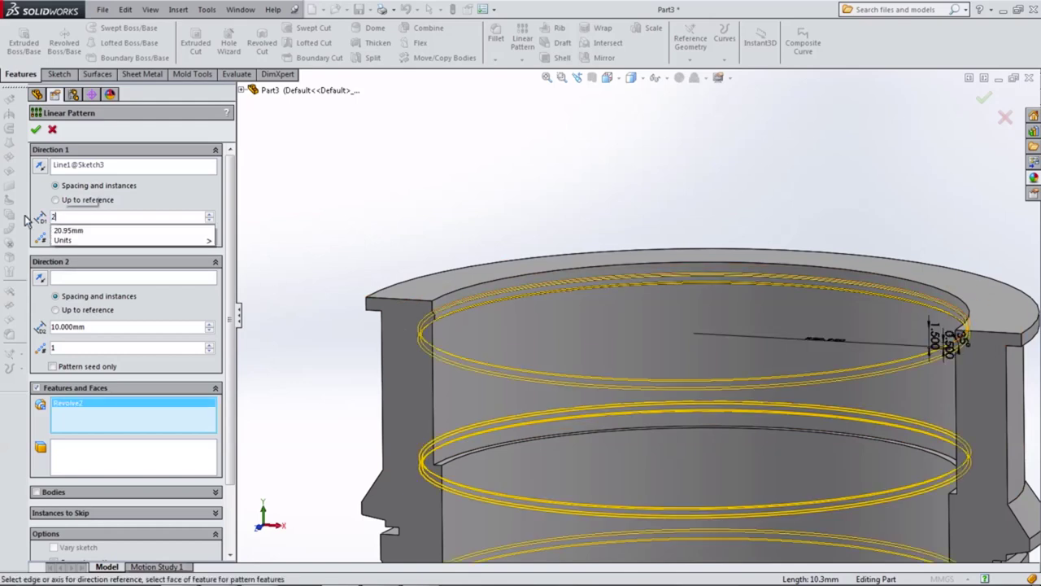
pyautogui.press('Tab')
pyautogui.write('6')
pyautogui.moveTo(358, 258)
pyautogui.mouseDown(button='middle')
pyautogui.moveTo(381, 231)
pyautogui.moveTo(396, 232)
pyautogui.moveTo(395, 250)
pyautogui.moveTo(400, 243)
pyautogui.mouseUp(button='middle')
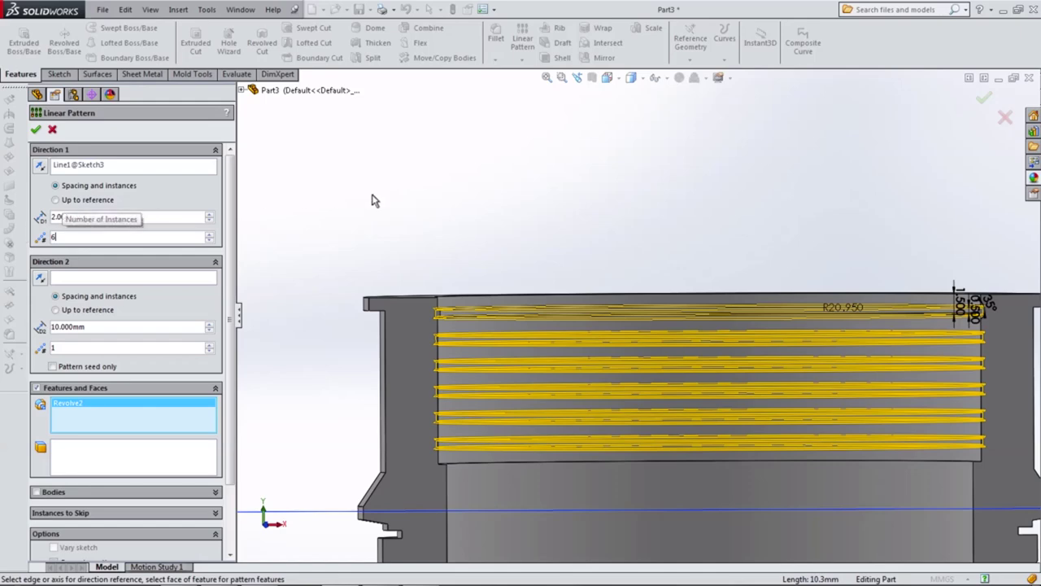
pyautogui.moveTo(379, 225); pyautogui.dragTo(344, 252, button='middle')
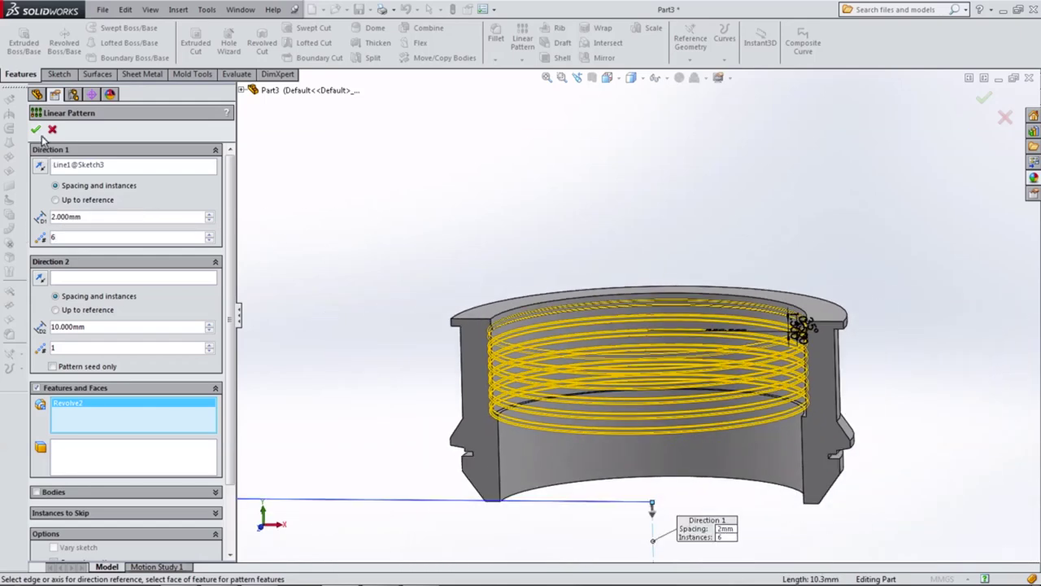
pyautogui.click(35, 129)
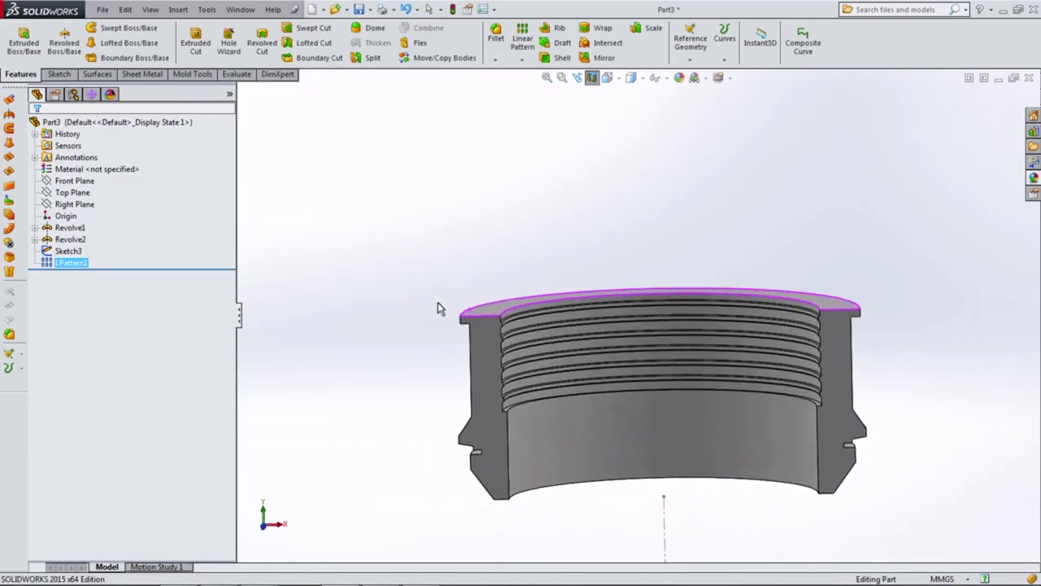
# Hide the Sketch3 guide line and turn off the section view to show the full ring
pyautogui.scroll(3, 477, 344)
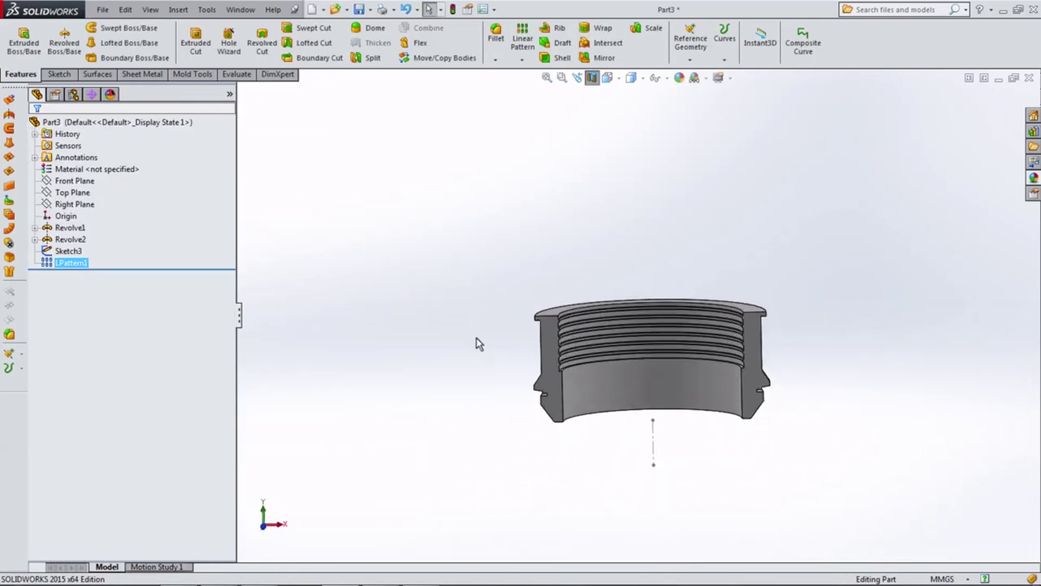
pyautogui.click(654, 444)
pyautogui.click(700, 407)
pyautogui.moveTo(675, 448); pyautogui.dragTo(618, 251, button='middle')
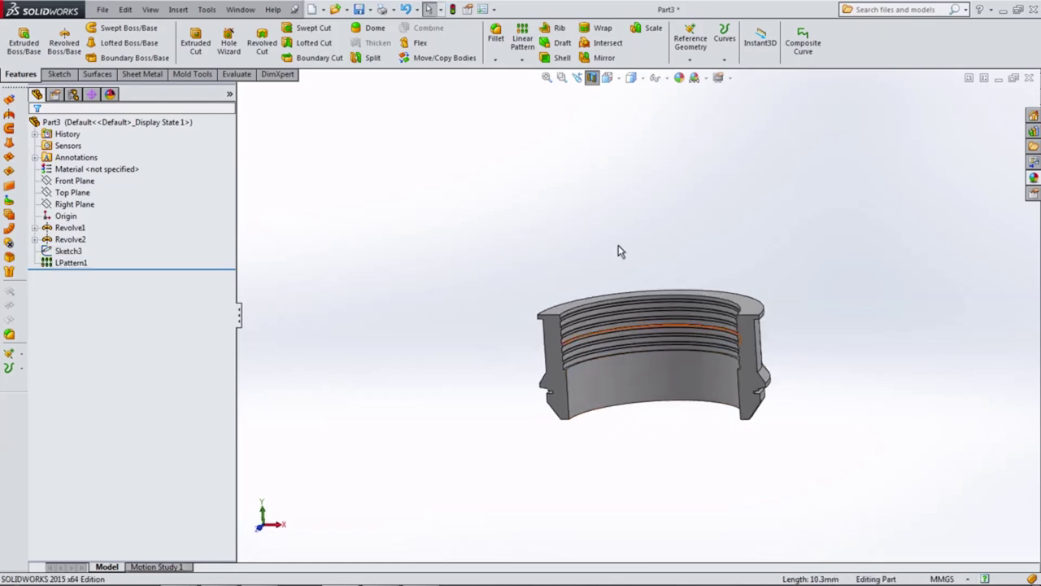
pyautogui.click(593, 77)
pyautogui.moveTo(607, 128)
pyautogui.mouseDown(button='middle')
pyautogui.moveTo(518, 239)
pyautogui.moveTo(363, 231)
pyautogui.moveTo(569, 284)
pyautogui.moveTo(692, 270)
pyautogui.moveTo(604, 168)
pyautogui.mouseUp(button='middle')
# Set the view to Front, then to Isometric
pyautogui.click(607, 78)
pyautogui.click(609, 137)
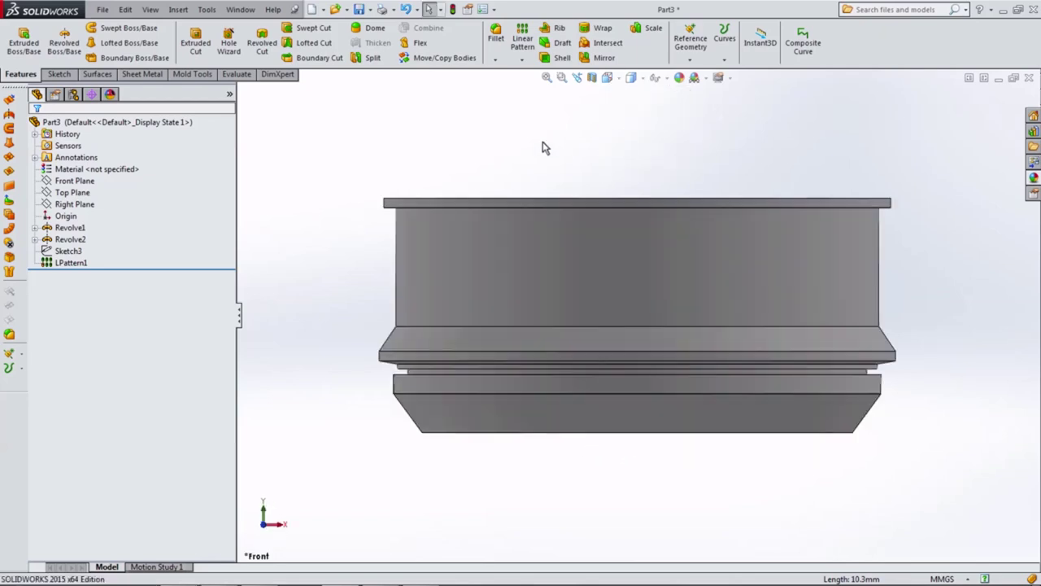
pyautogui.click(607, 78)
pyautogui.click(674, 111)
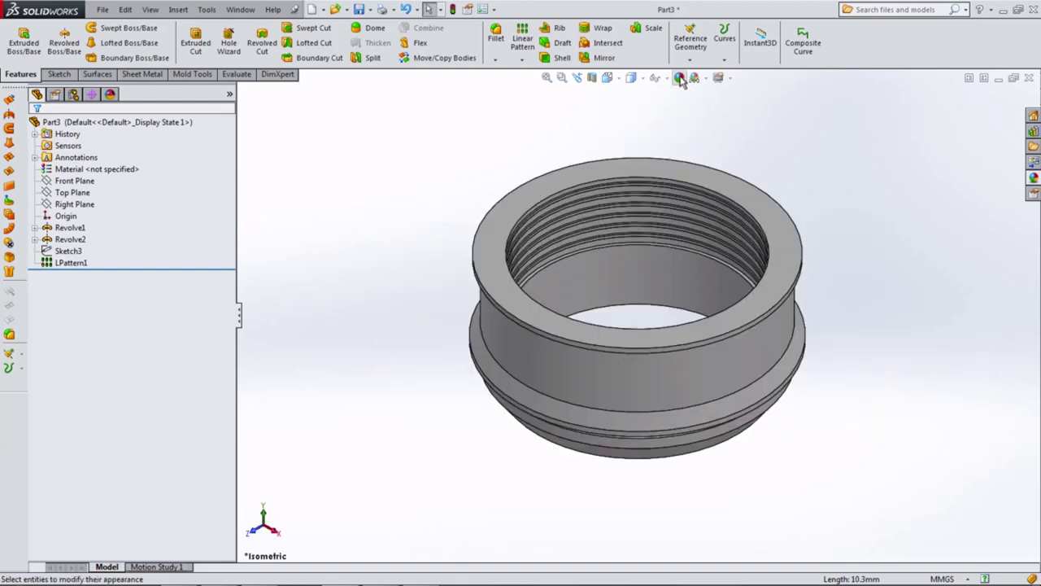
# Apply the Rubber > Matte appearance to the ring
pyautogui.click(680, 77)
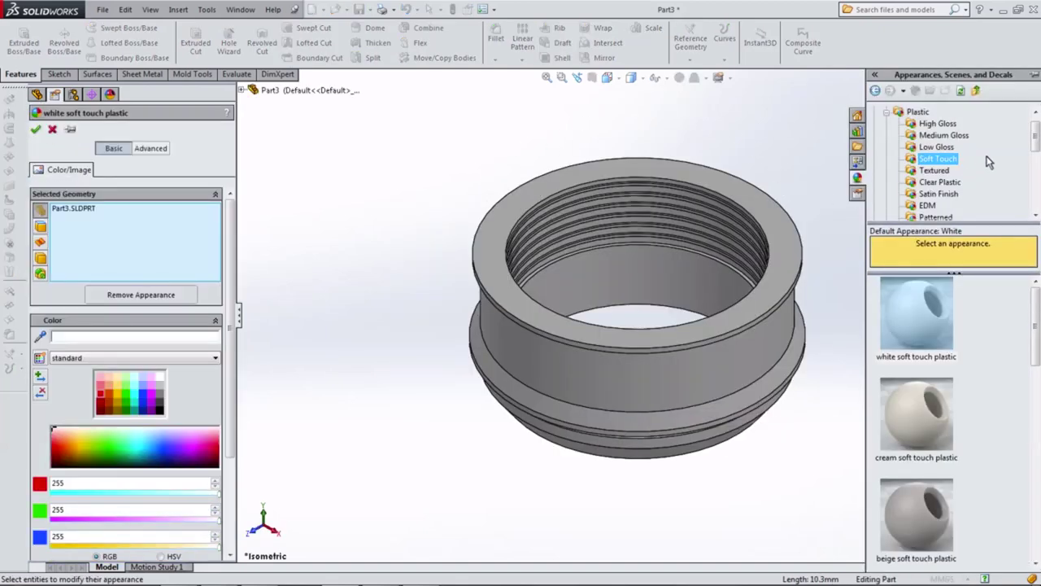
pyautogui.moveTo(1035, 139); pyautogui.dragTo(1035, 174)
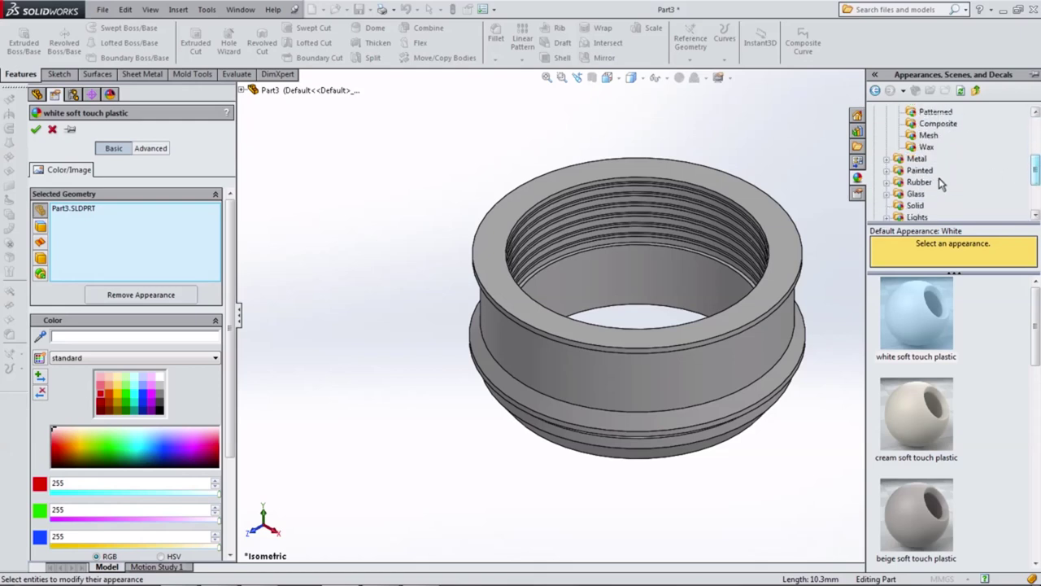
pyautogui.click(912, 318)
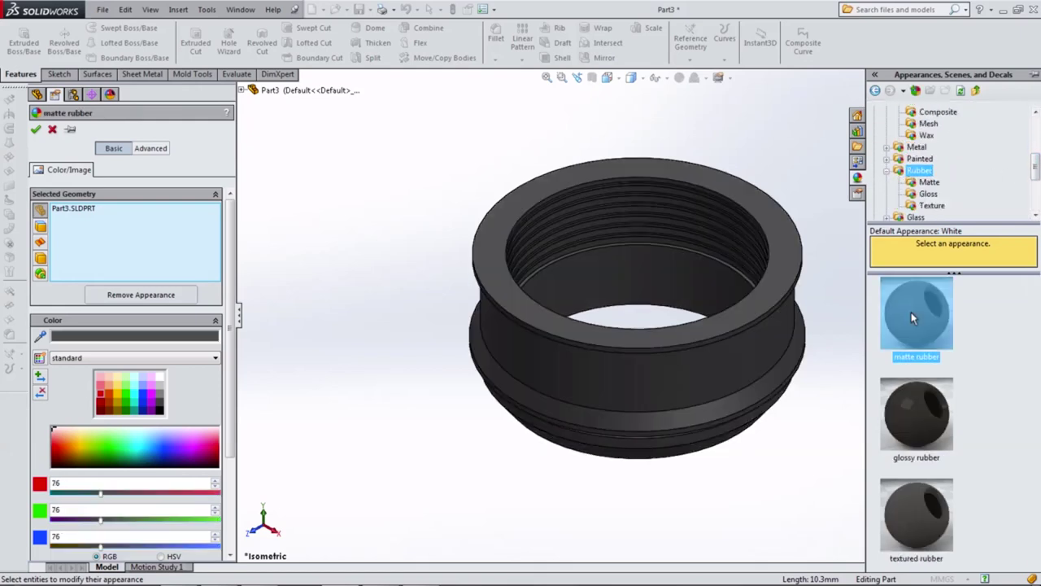
pyautogui.click(35, 132)
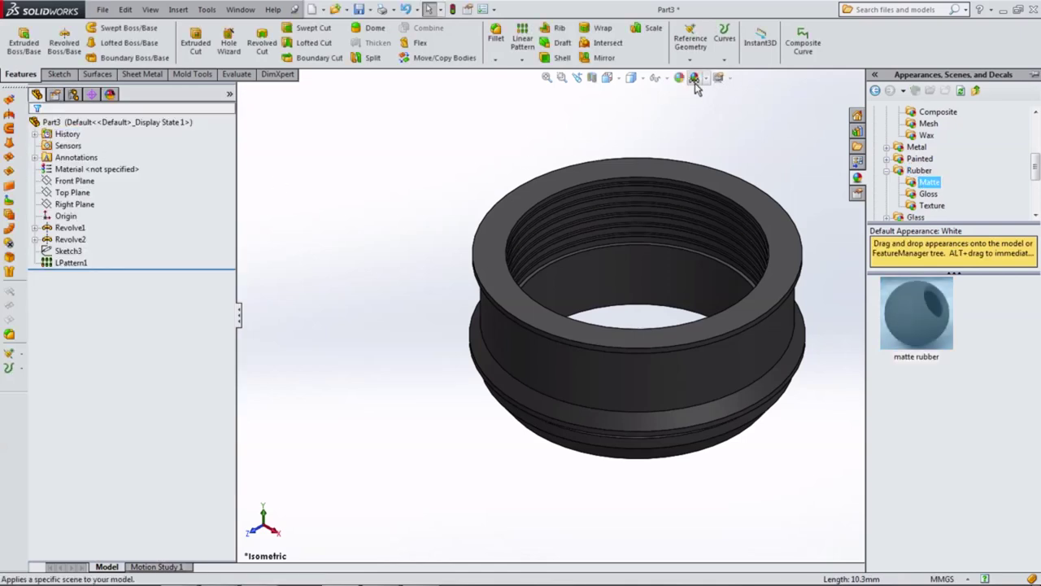
# Toggle shadows on and back off, then set the display style to Shaded without edges
pyautogui.click(718, 78)
pyautogui.click(757, 107)
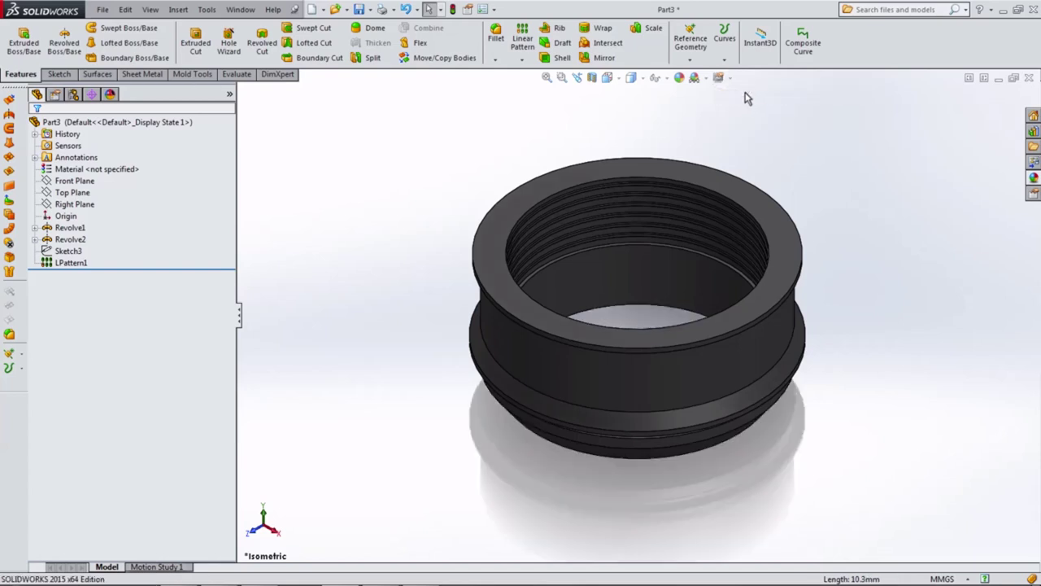
pyautogui.click(723, 79)
pyautogui.click(765, 106)
pyautogui.scroll(5, 715, 363)
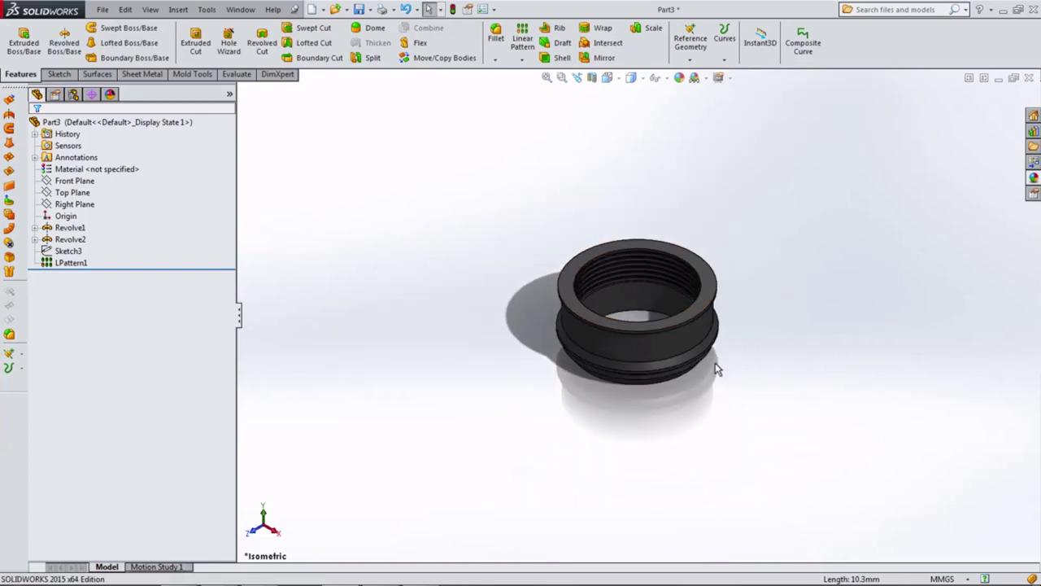
pyautogui.moveTo(715, 363)
pyautogui.mouseDown(button='middle')
pyautogui.moveTo(754, 239)
pyautogui.moveTo(697, 340)
pyautogui.mouseUp(button='middle')
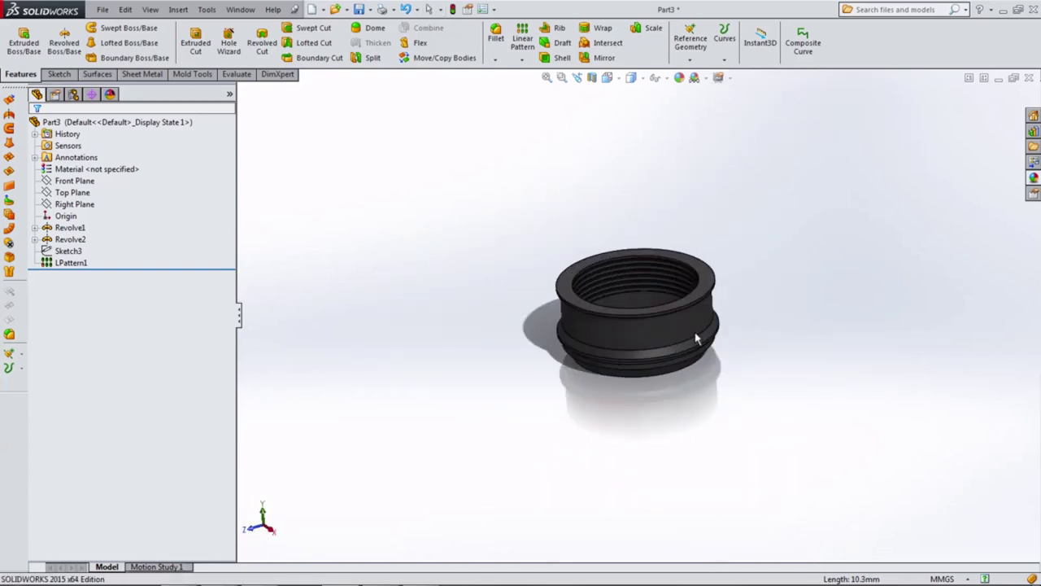
pyautogui.click(631, 77)
pyautogui.click(631, 112)
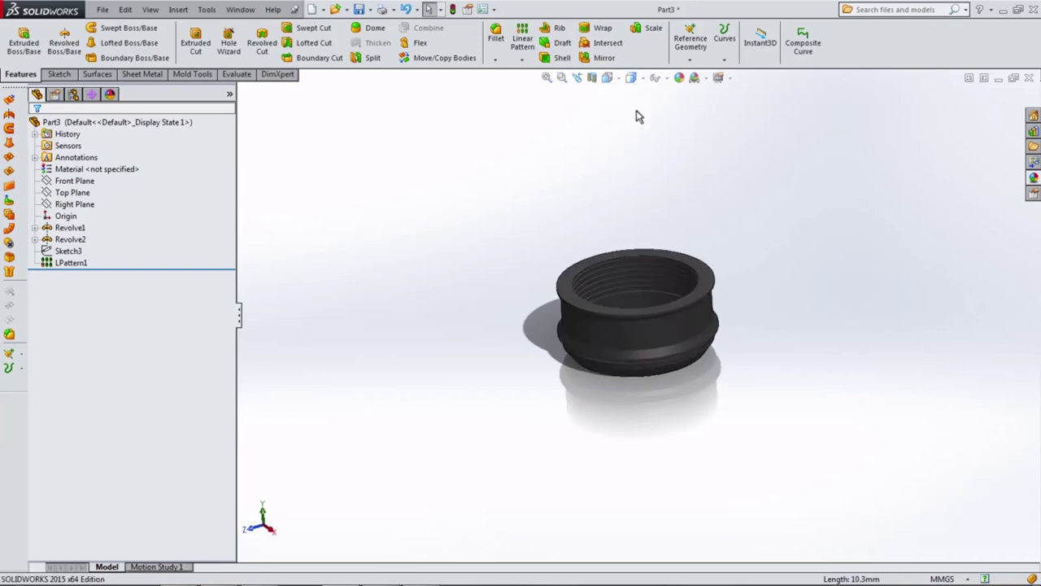
pyautogui.moveTo(669, 200)
pyautogui.mouseDown(button='middle')
pyautogui.moveTo(651, 326)
pyautogui.moveTo(558, 351)
pyautogui.mouseUp(button='middle')
pyautogui.scroll(-3, 651, 325)
pyautogui.scroll(-3, 650, 333)
pyautogui.scroll(5, 558, 351)
pyautogui.moveTo(623, 330)
pyautogui.mouseDown(button='middle')
pyautogui.moveTo(657, 290)
pyautogui.moveTo(674, 309)
pyautogui.moveTo(749, 236)
pyautogui.moveTo(716, 348)
pyautogui.moveTo(697, 365)
pyautogui.mouseUp(button='middle')
pyautogui.scroll(3, 697, 365)
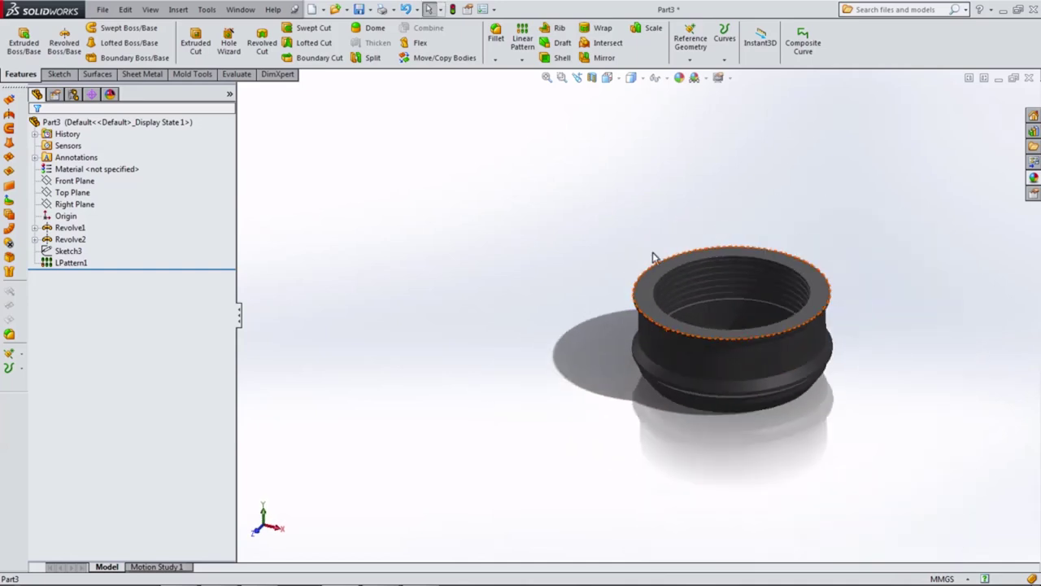
# View the rubber ring from the Front, then return to Isometric
pyautogui.click(608, 79)
pyautogui.click(624, 127)
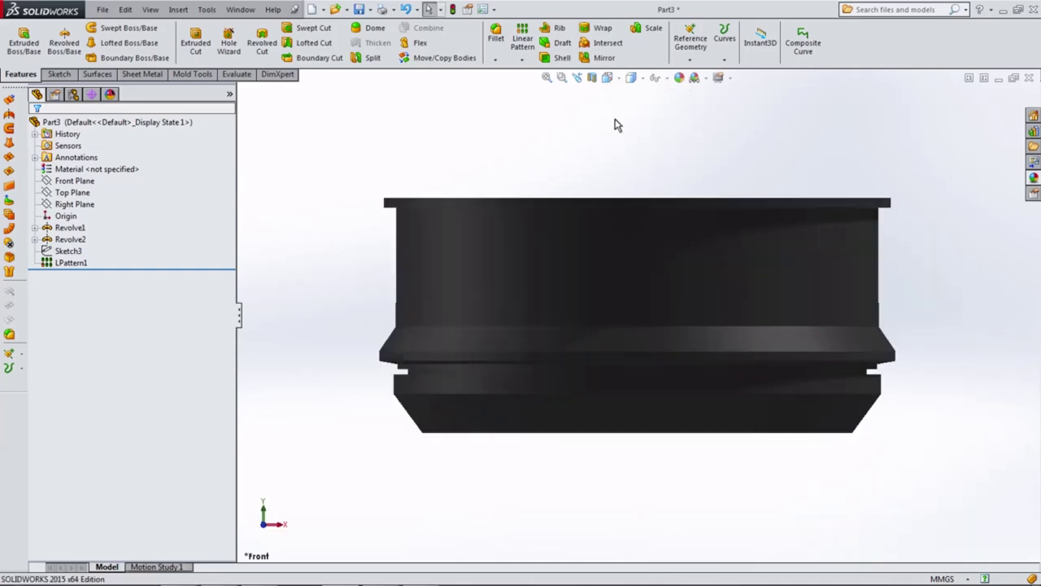
pyautogui.click(606, 78)
pyautogui.click(658, 126)
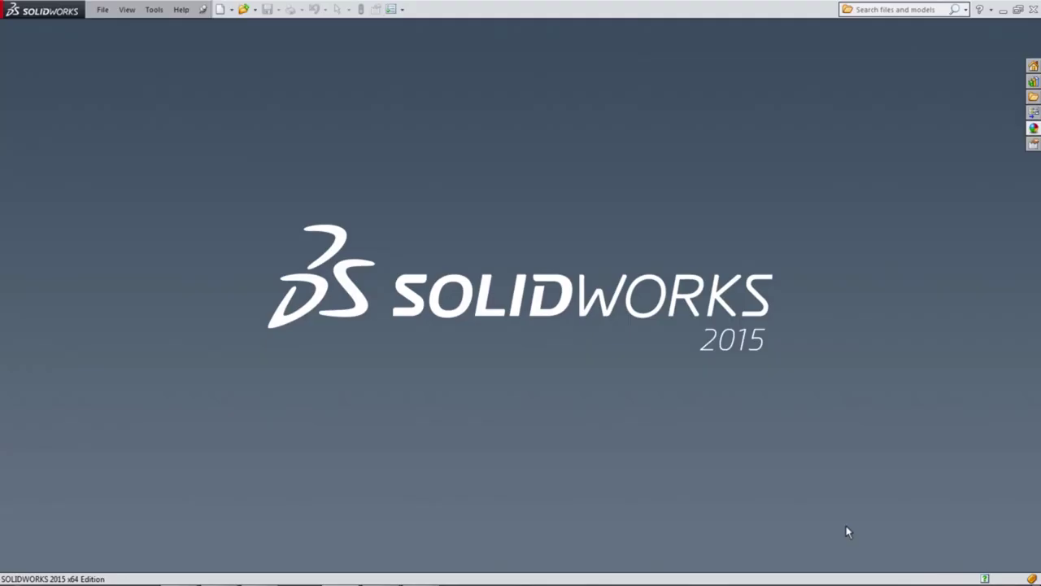
# Create a new part and draw a roughly 76 mm horizontal line leftward from the origin on its Front Plane
pyautogui.click(220, 10)
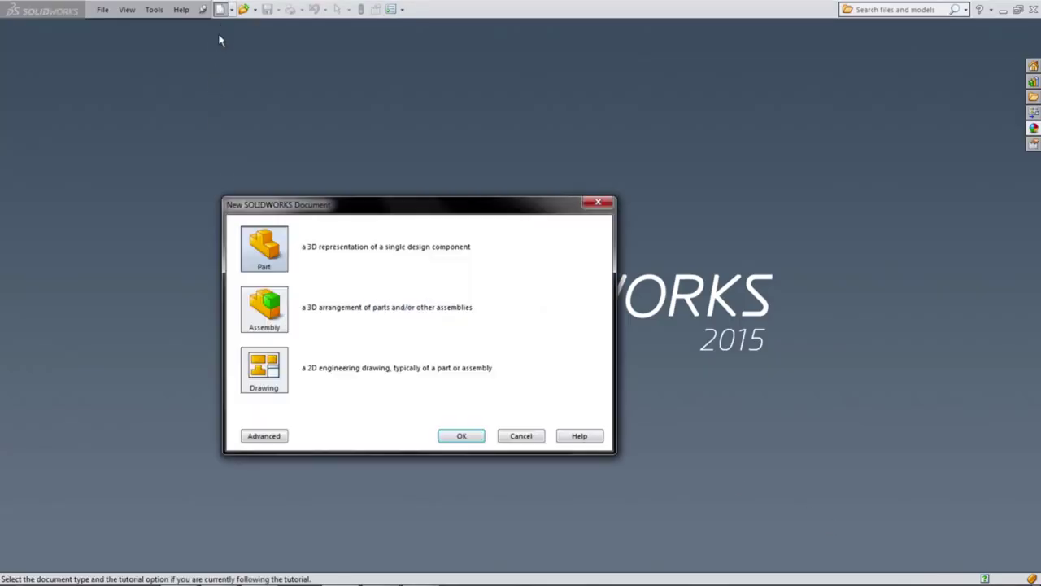
pyautogui.click(461, 436)
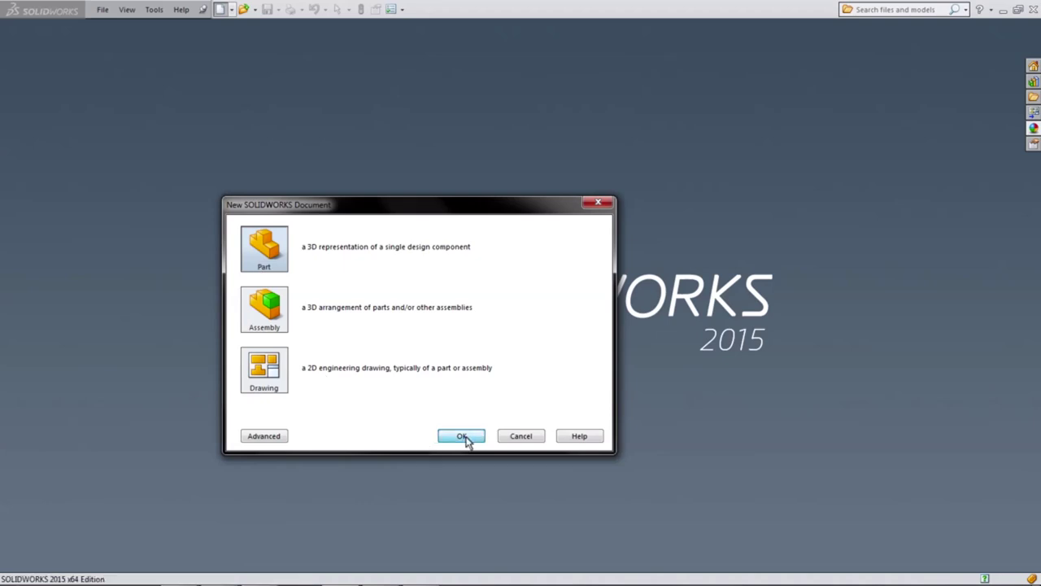
pyautogui.click(50, 181)
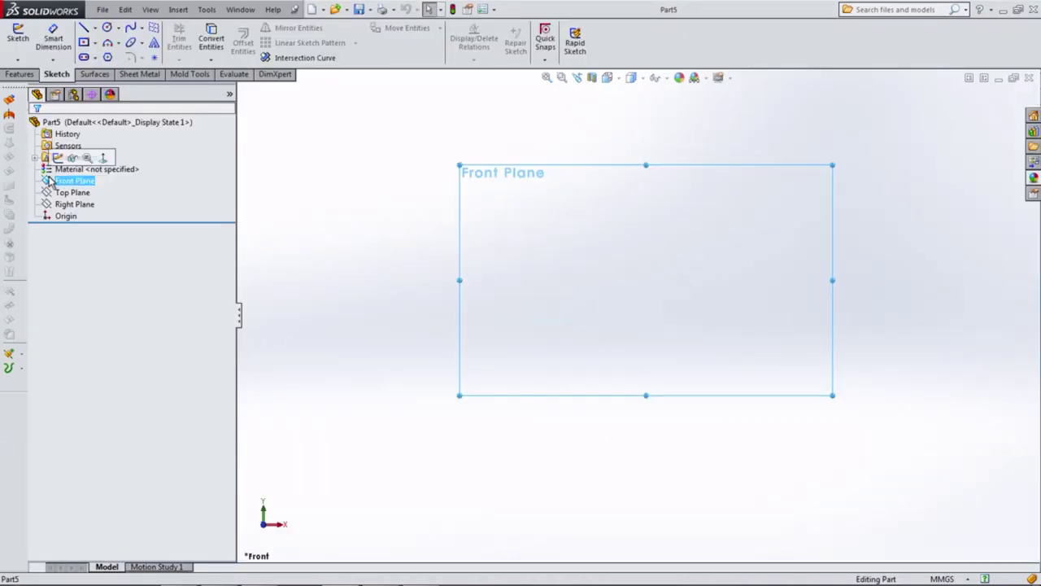
pyautogui.click(59, 159)
pyautogui.scroll(2, 610, 439)
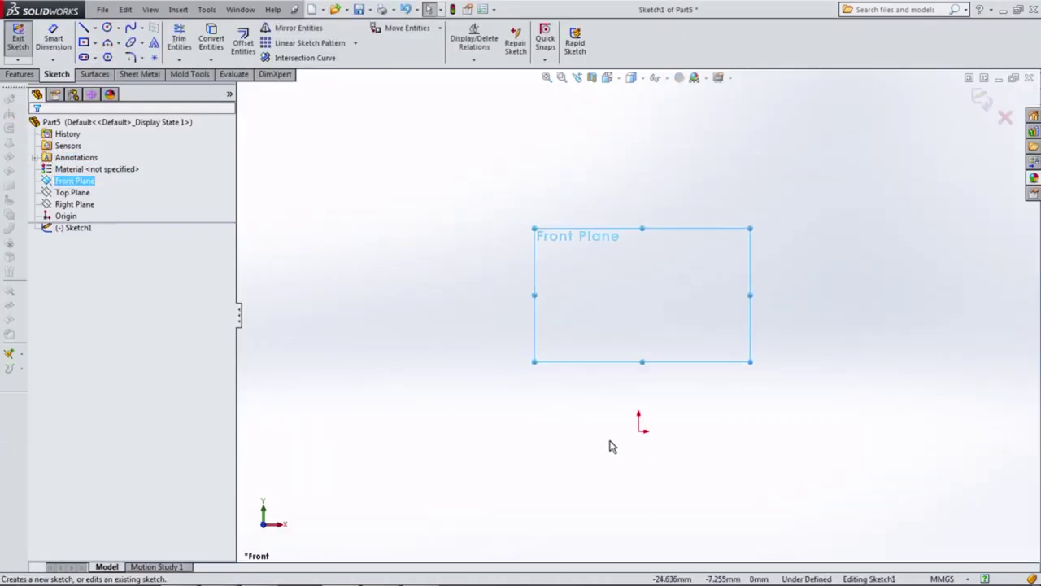
pyautogui.scroll(-4, 602, 419)
pyautogui.click(84, 27)
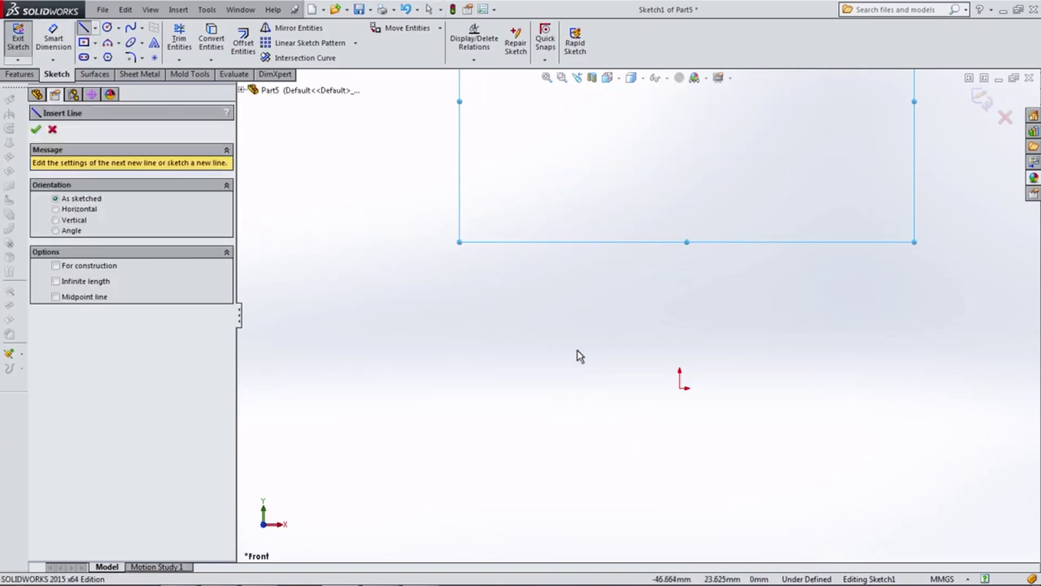
pyautogui.moveTo(681, 388); pyautogui.dragTo(488, 388)
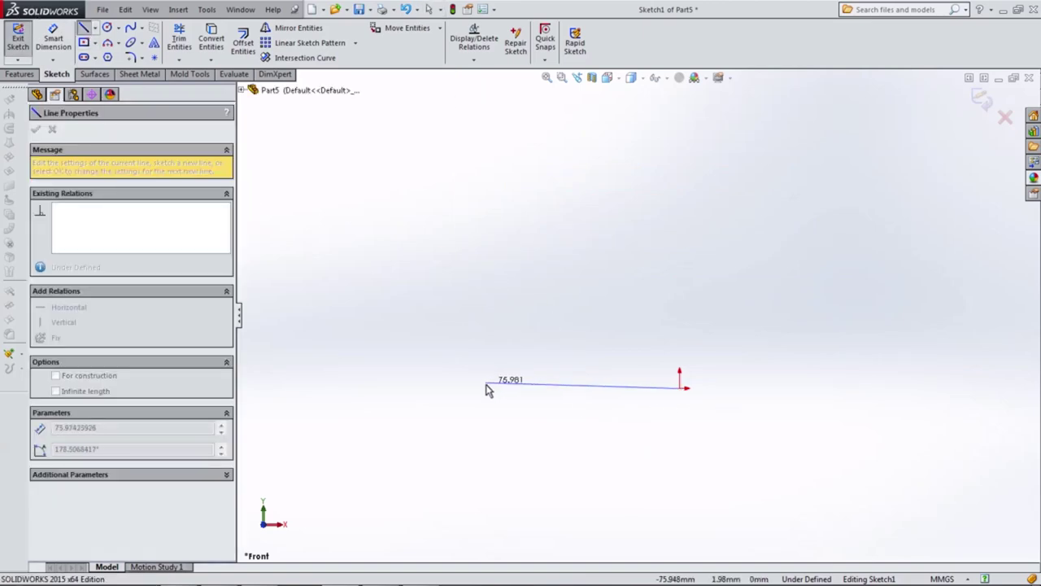
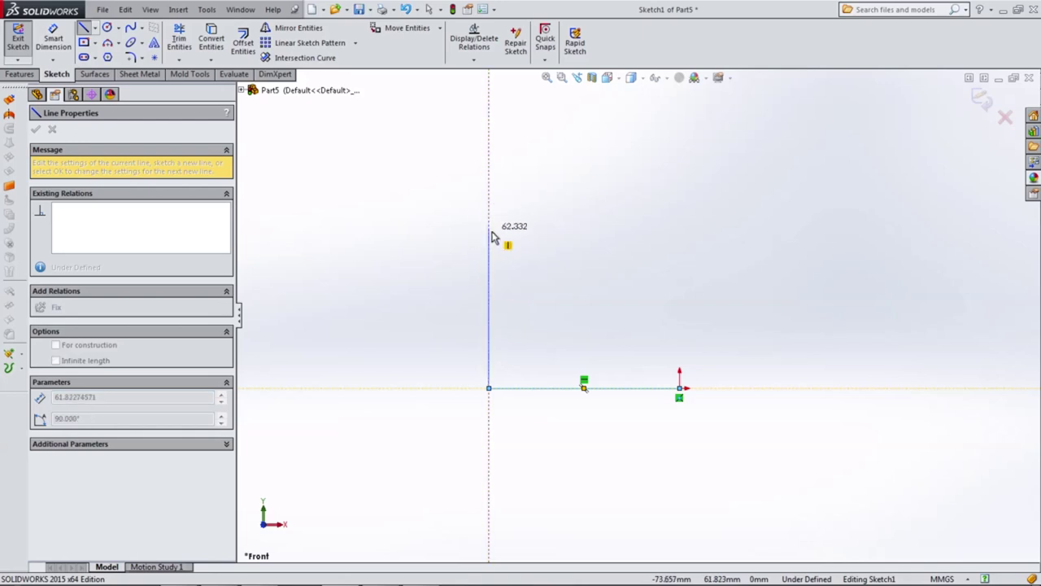
# Place the remaining L-profile vertices to close the six-line outline, then pick its base line to dimension
pyautogui.click(489, 232)
pyautogui.click(505, 233)
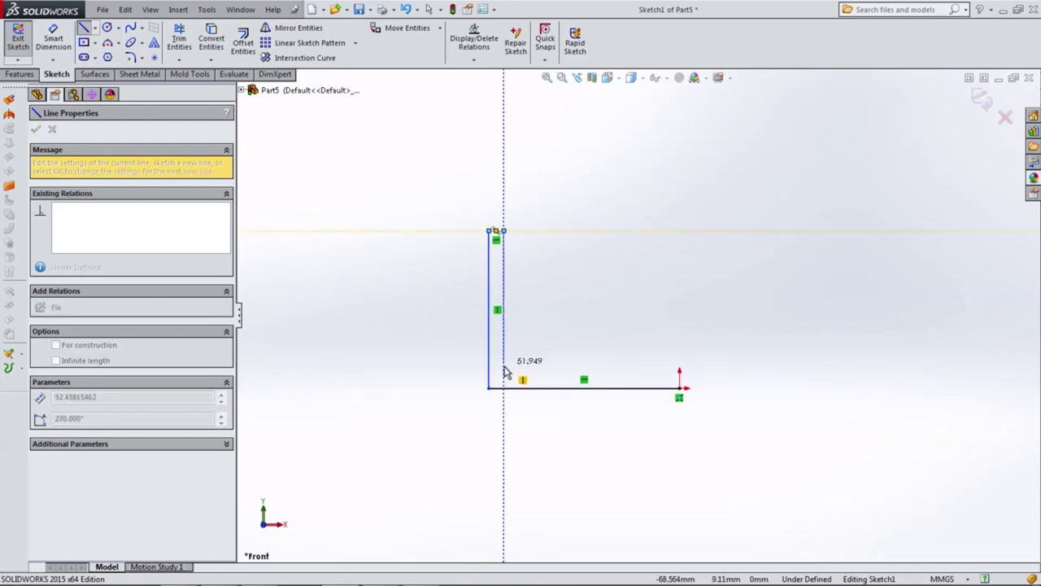
pyautogui.click(504, 368)
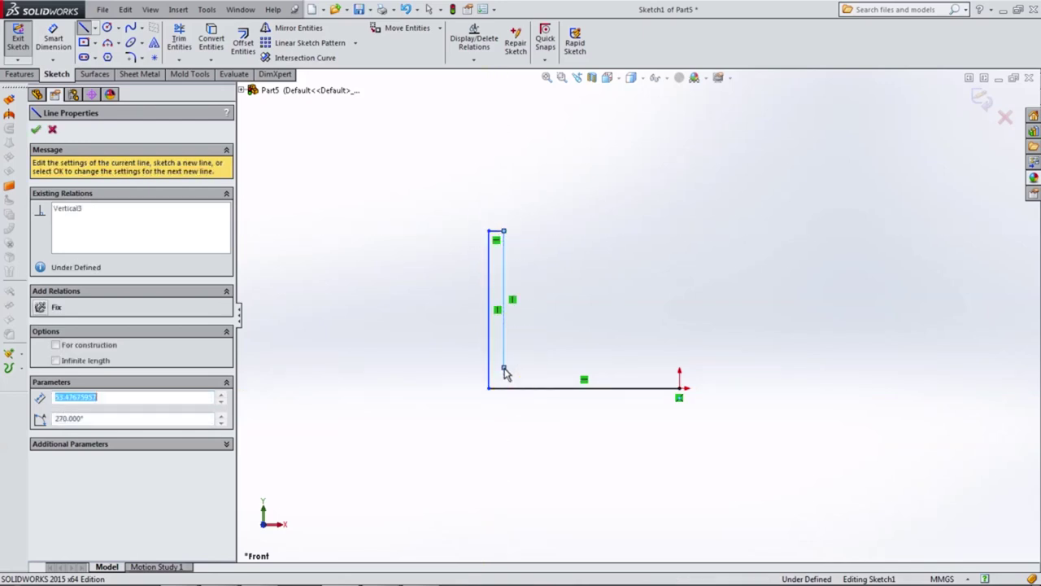
pyautogui.doubleClick(680, 368)
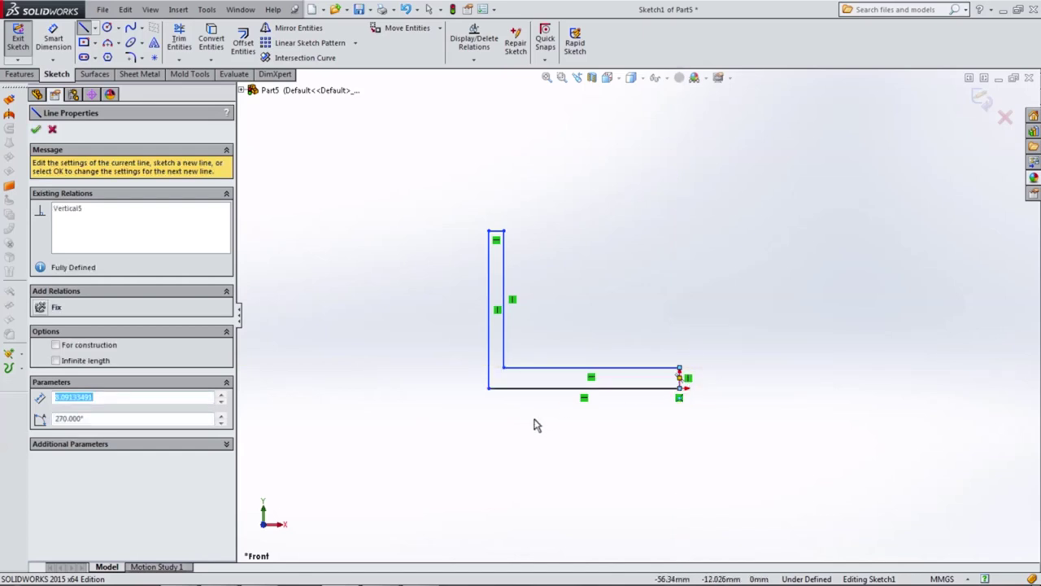
pyautogui.press('Escape')
pyautogui.click(53, 36)
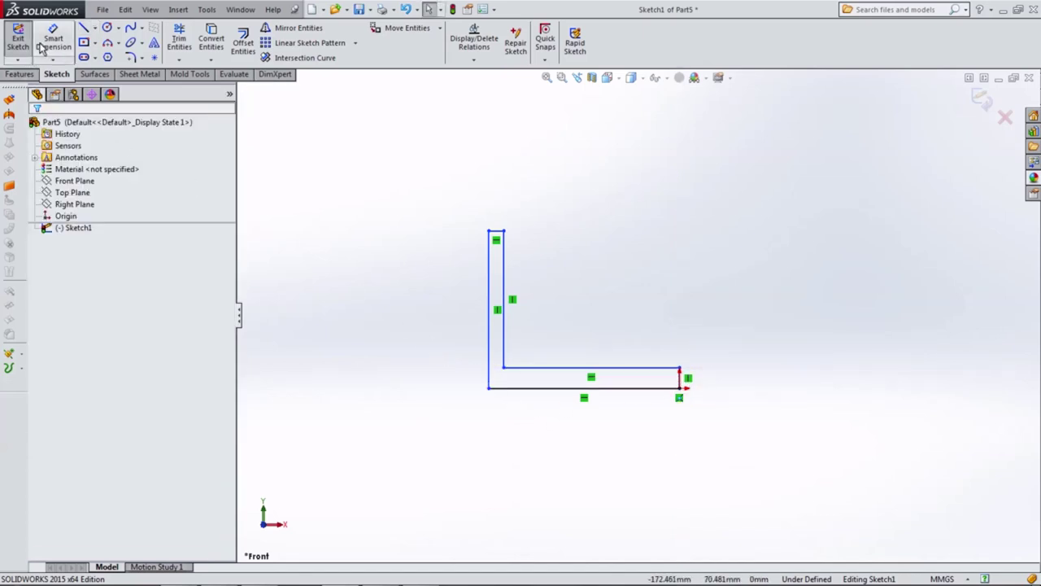
pyautogui.click(554, 388)
# Dimension the base line as 72.5/2, giving 36.250
pyautogui.click(559, 460)
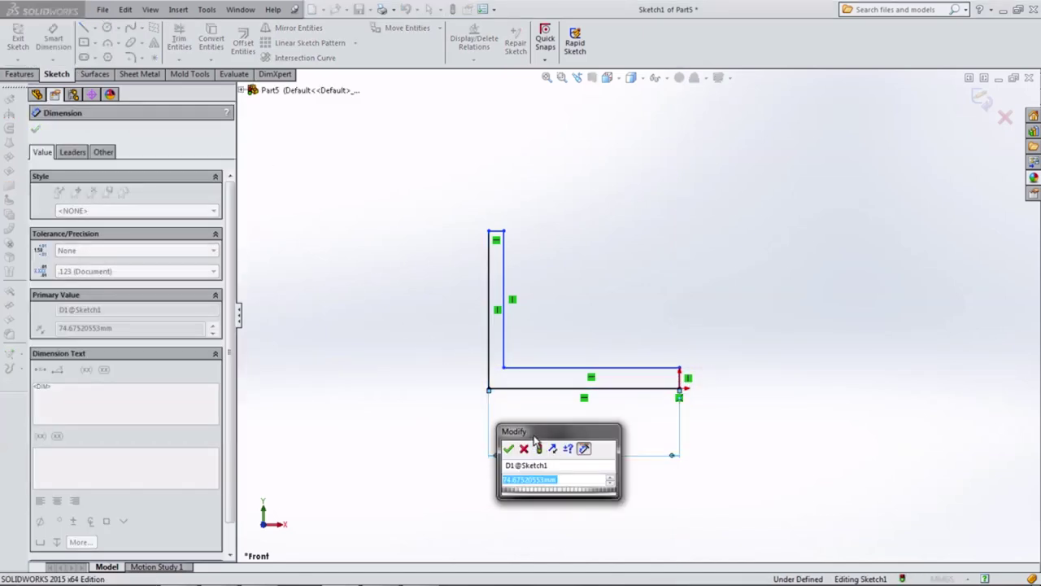
pyautogui.write('72')
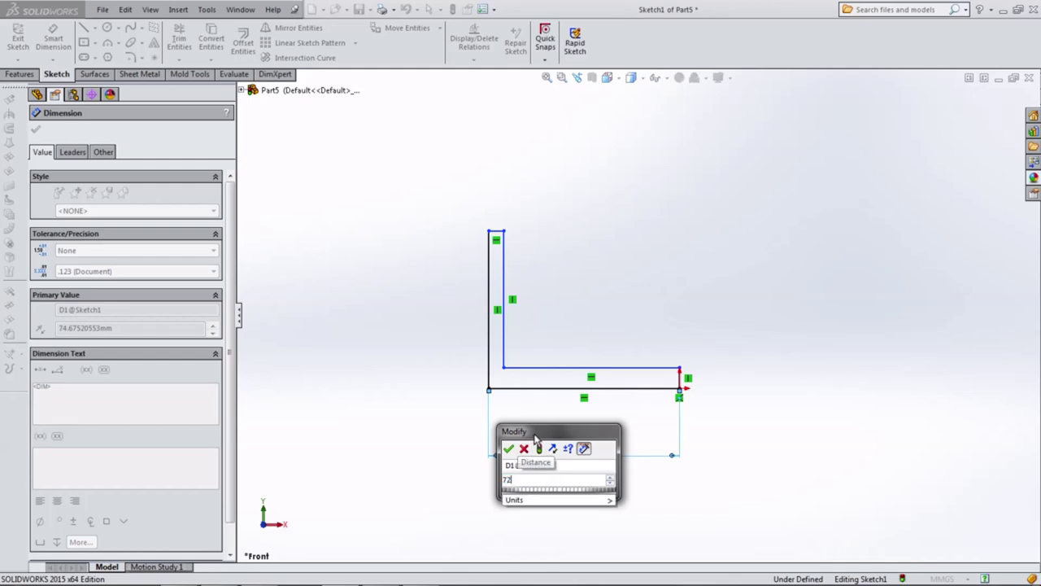
pyautogui.write('/')
pyautogui.press('BackSpace')
pyautogui.write('.5/2')
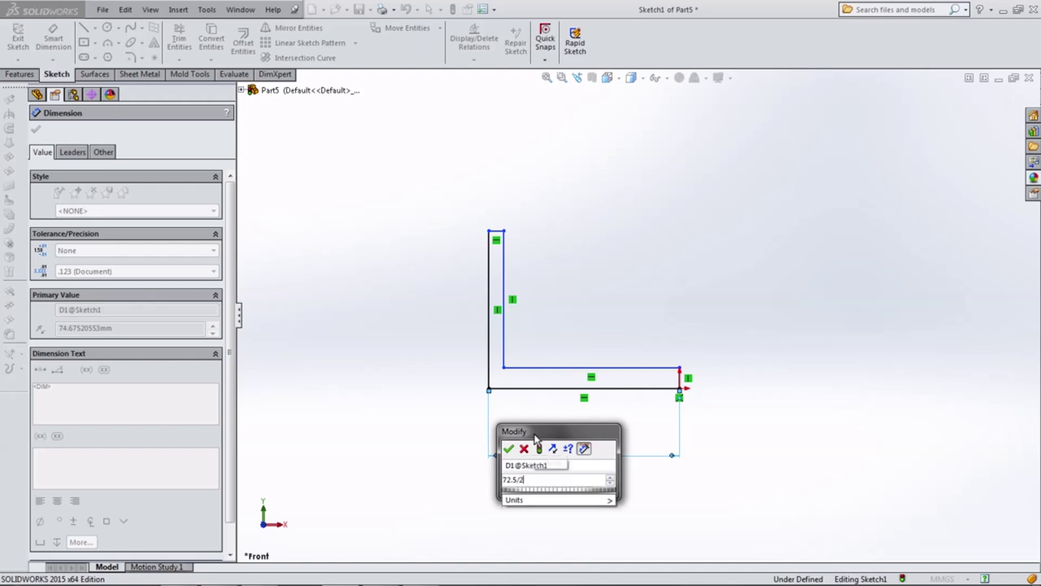
pyautogui.click(508, 450)
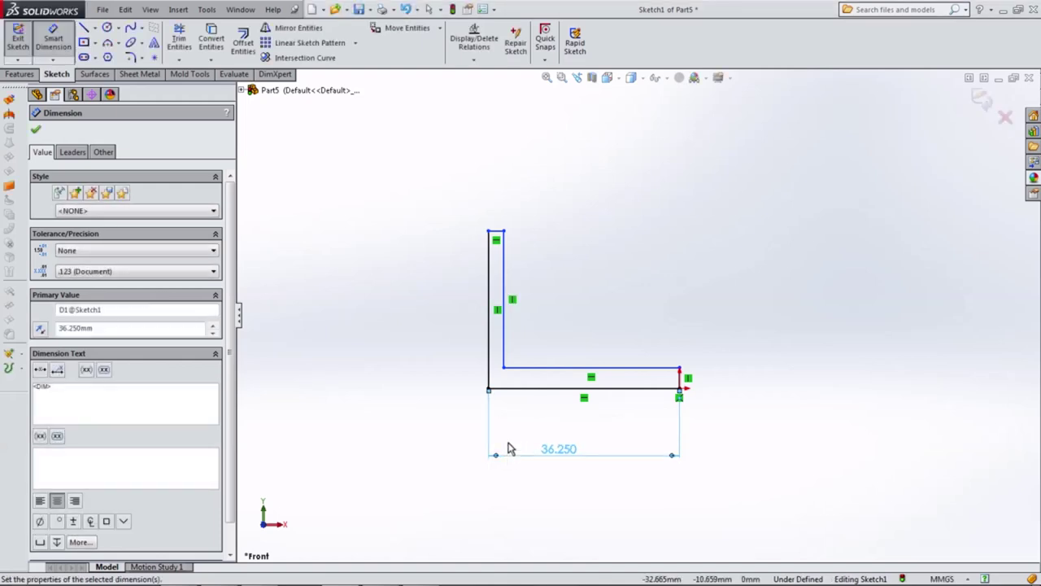
# Dimension the left vertical line to a height of 8
pyautogui.click(486, 342)
pyautogui.click(439, 342)
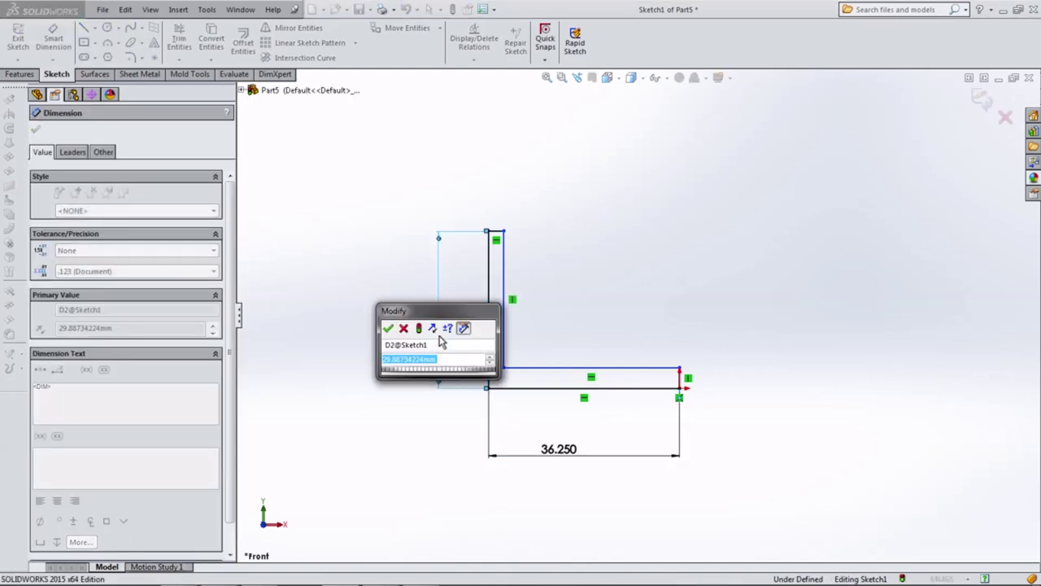
pyautogui.write('8')
pyautogui.click(389, 328)
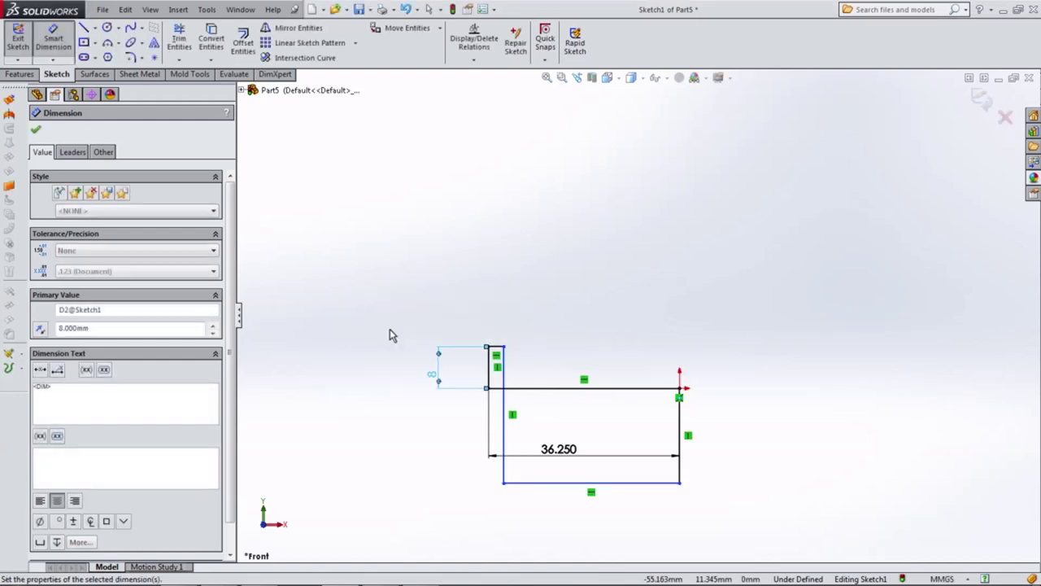
# Dimension the short top line to a 0.500 wall thickness
pyautogui.click(496, 350)
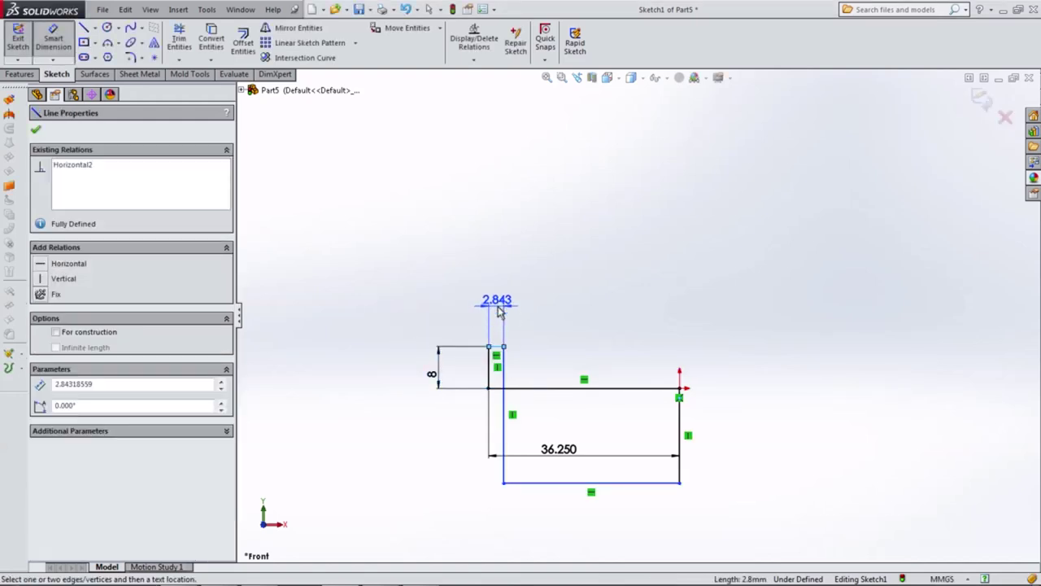
pyautogui.click(498, 311)
pyautogui.write('.5')
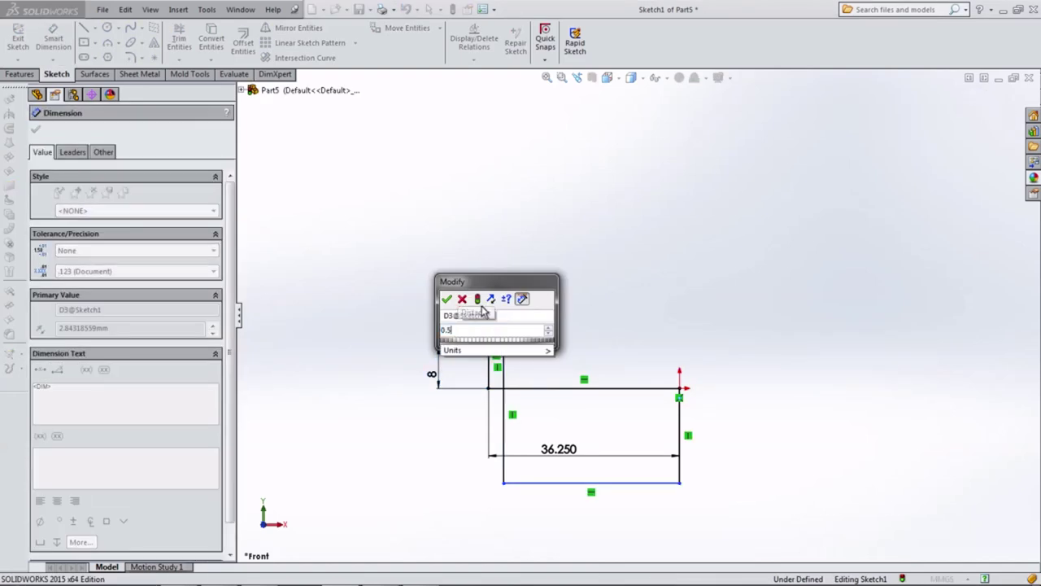
pyautogui.click(446, 300)
pyautogui.press('Escape')
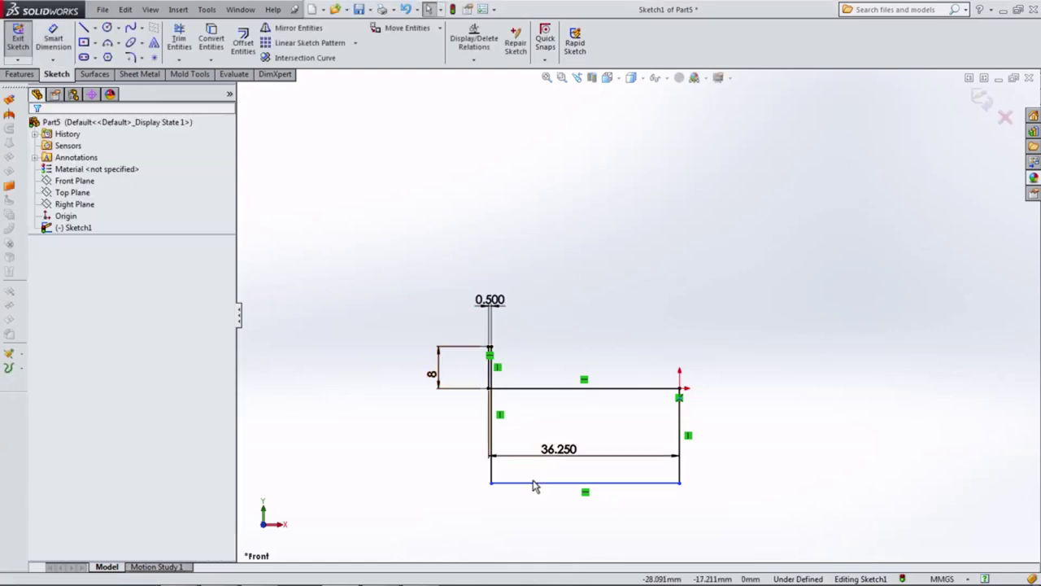
# Move the inner horizontal line up, and make the short top and right end lines equal
pyautogui.click(535, 483)
pyautogui.moveTo(534, 463); pyautogui.dragTo(548, 383)
pyautogui.scroll(-3, 525, 355)
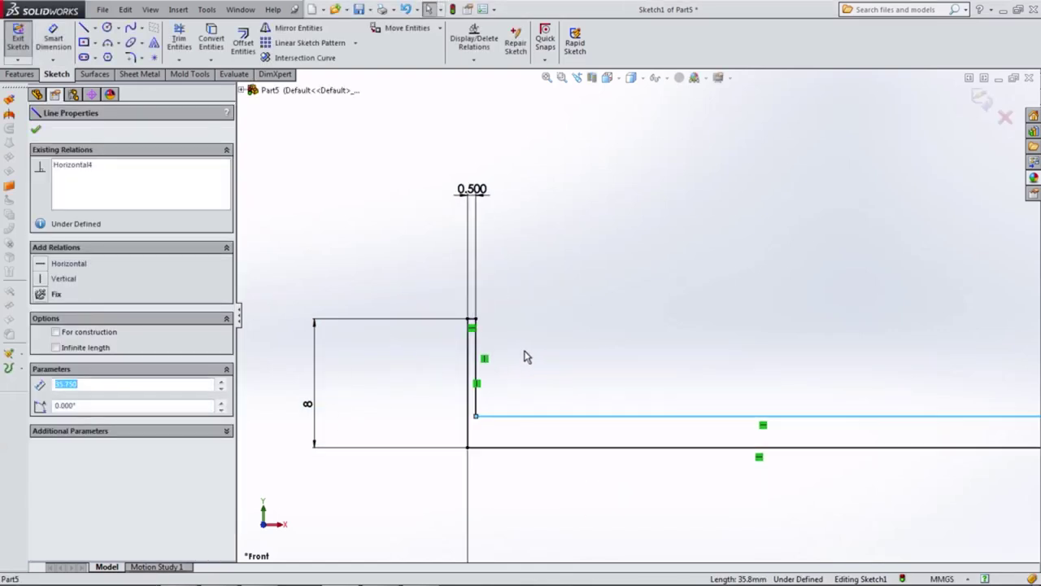
pyautogui.scroll(-3, 496, 334)
pyautogui.click(462, 303)
pyautogui.scroll(5, 565, 367)
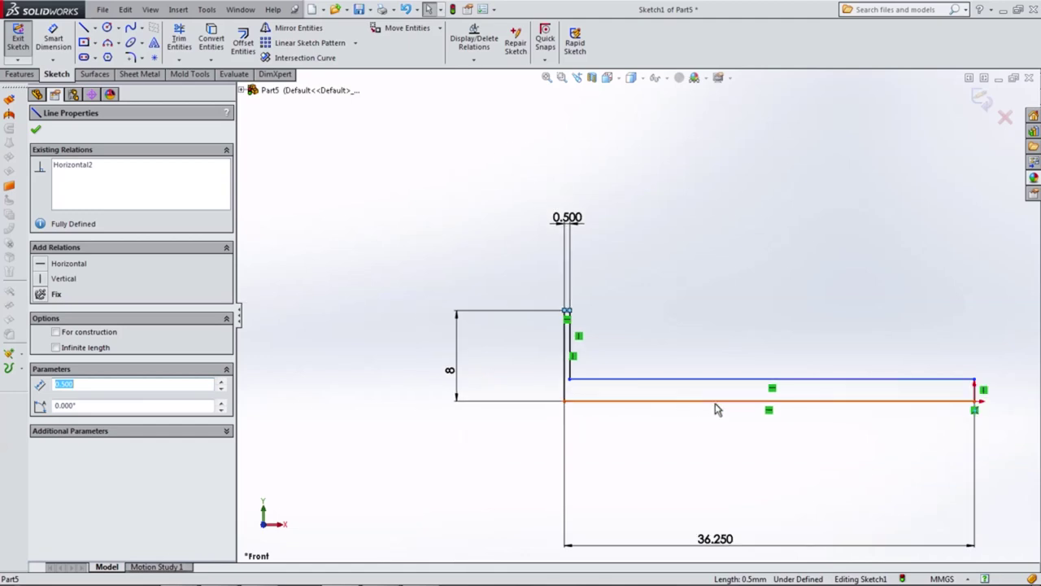
pyautogui.keyDown('ctrl'); pyautogui.click(978, 395); pyautogui.keyUp('ctrl')
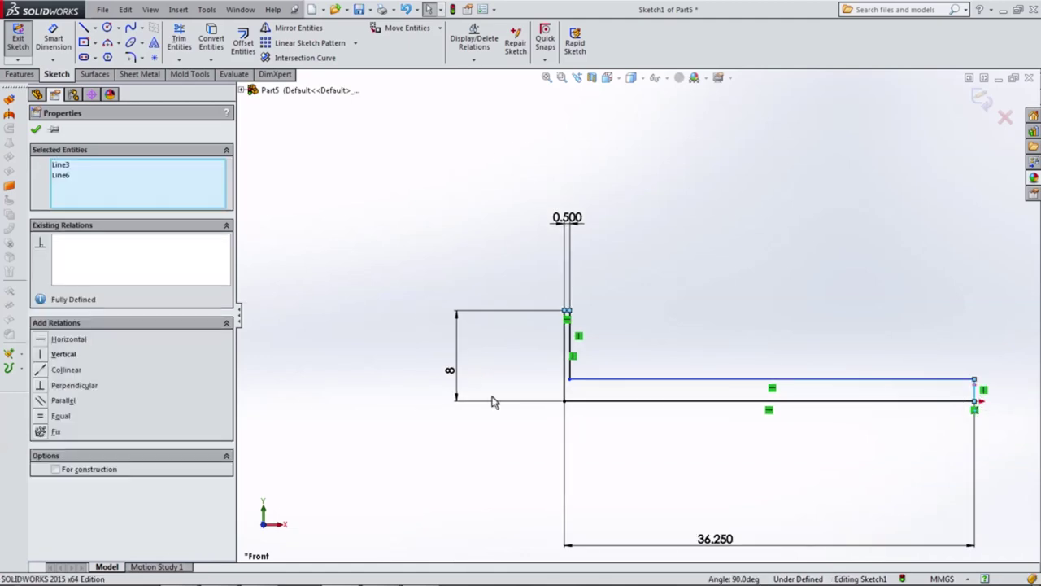
pyautogui.click(58, 421)
pyautogui.click(367, 293)
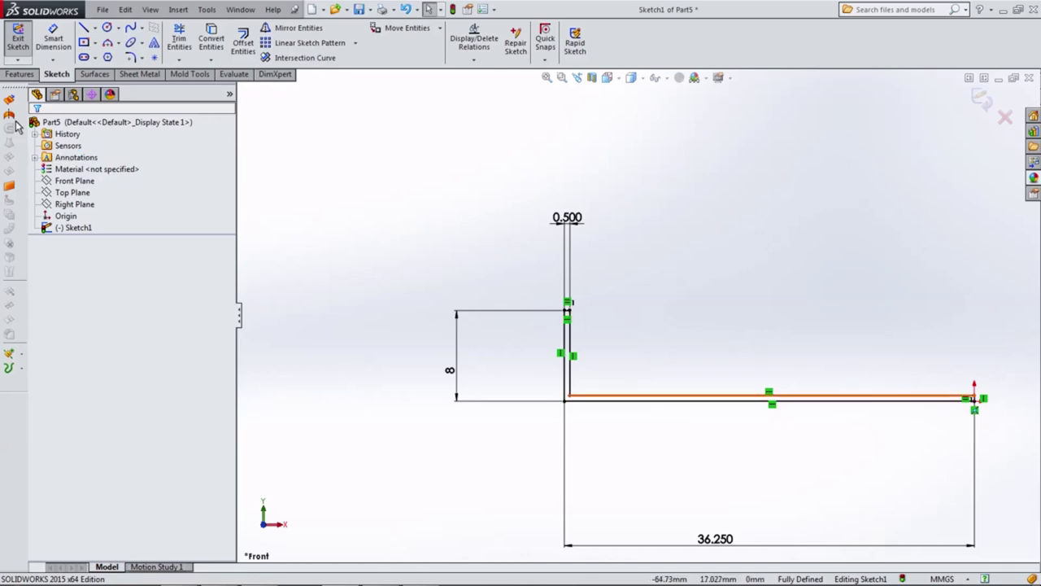
# Add a 0.500 leg thickness dimension and orbit to a tilted 3-D view
pyautogui.click(666, 399)
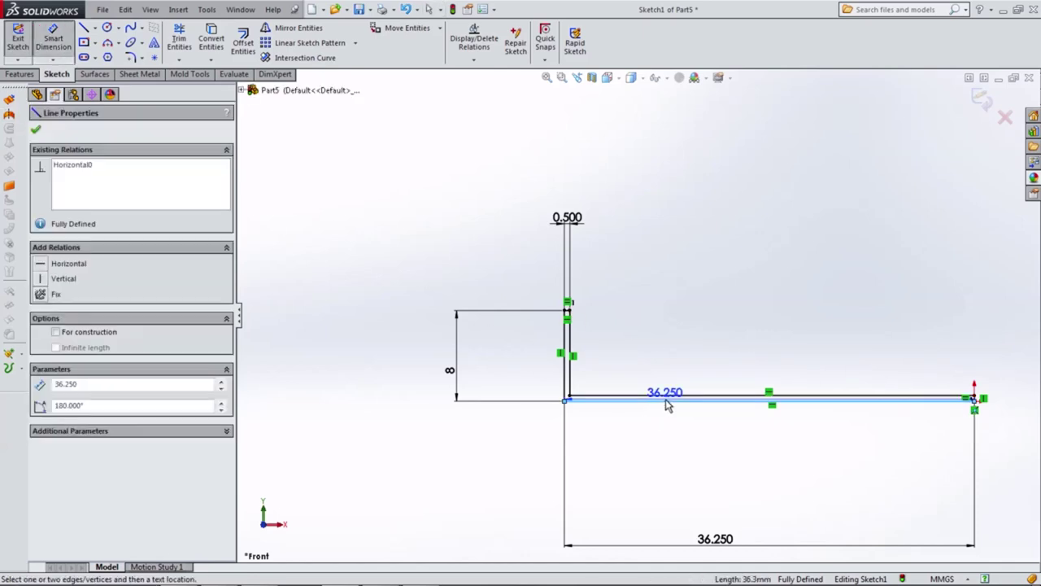
pyautogui.press('Escape')
pyautogui.click(681, 305)
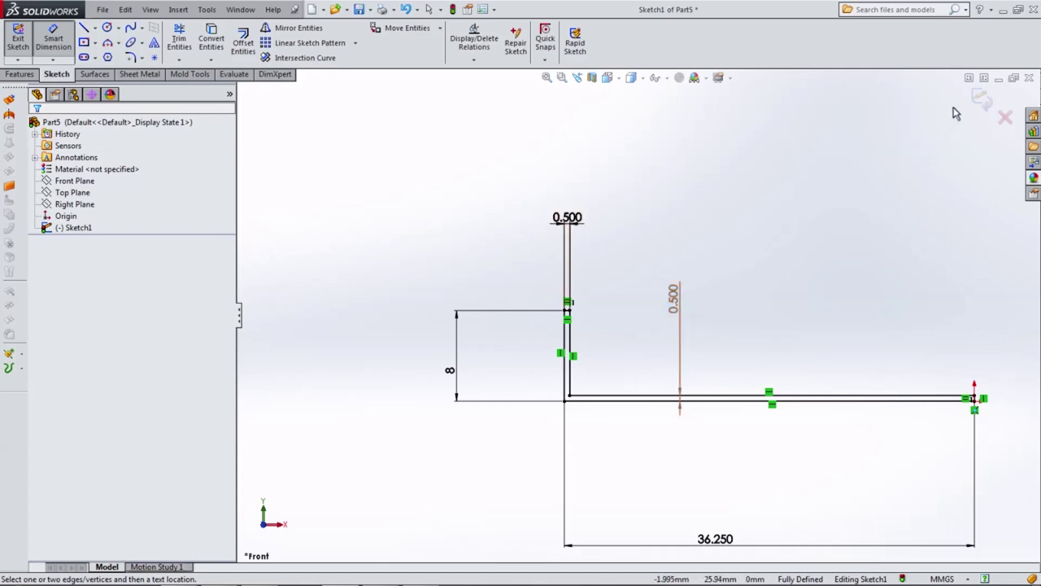
pyautogui.moveTo(753, 346)
pyautogui.mouseDown(button='middle')
pyautogui.moveTo(741, 362)
pyautogui.moveTo(751, 367)
pyautogui.mouseUp(button='middle')
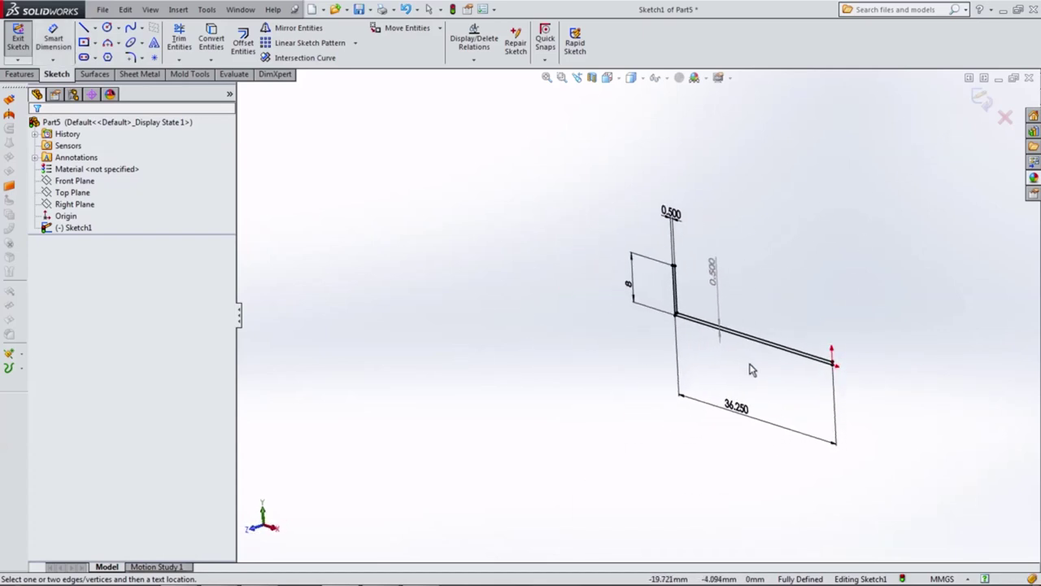
# Exit the sketch and revolve it 360° about the short end line (Line6) at the origin
pyautogui.click(534, 213)
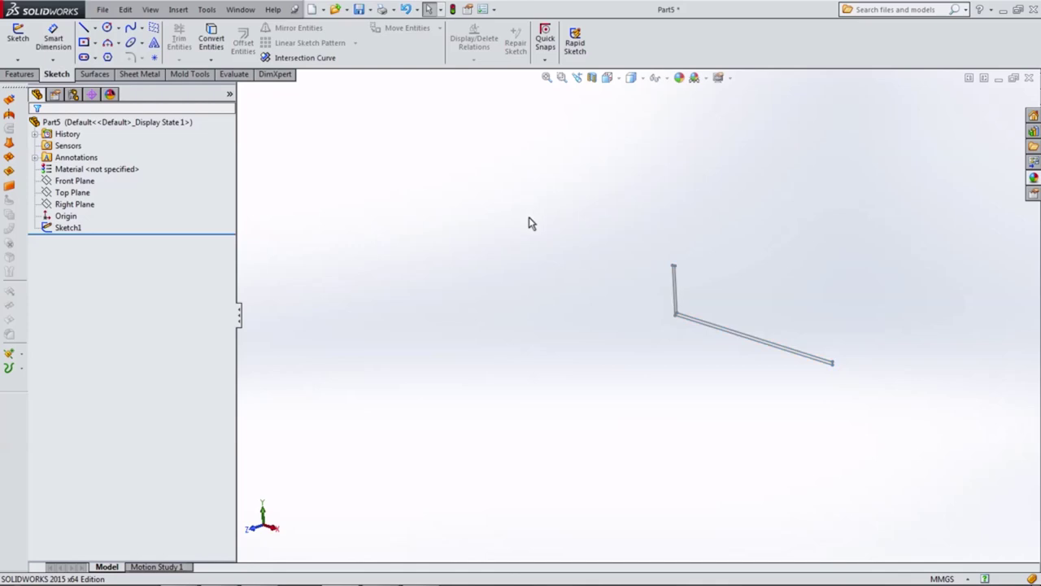
pyautogui.click(21, 74)
pyautogui.click(64, 42)
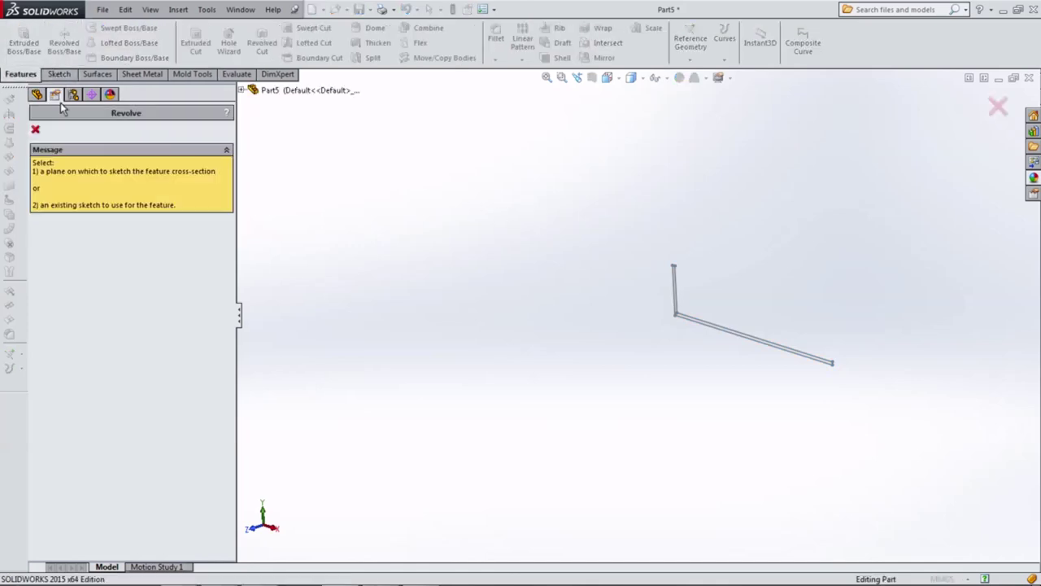
pyautogui.scroll(-5, 670, 323)
pyautogui.click(680, 303)
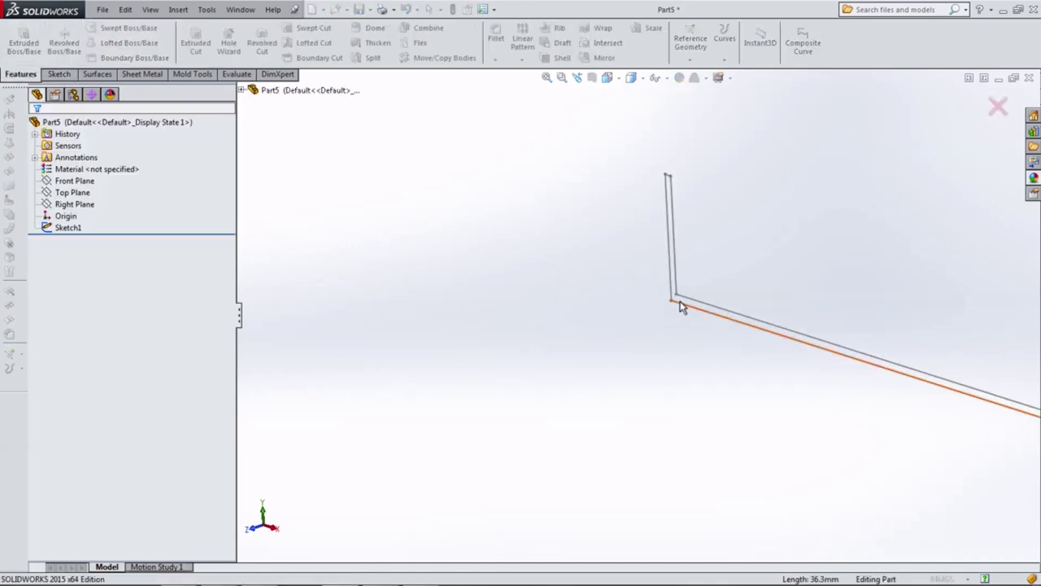
pyautogui.click(680, 301)
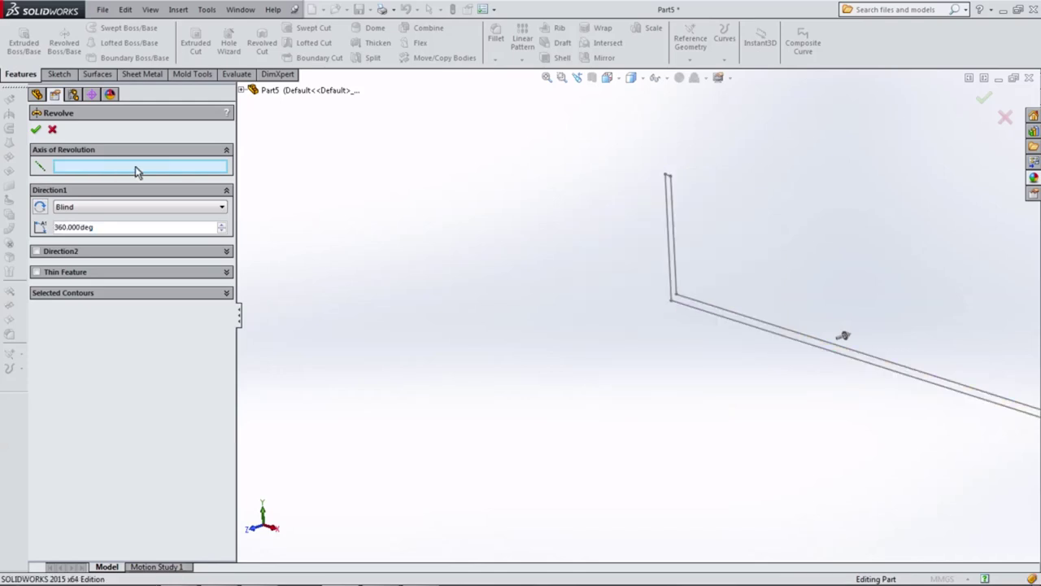
pyautogui.scroll(2, 632, 330)
pyautogui.scroll(-5, 853, 361)
pyautogui.scroll(-3, 918, 391)
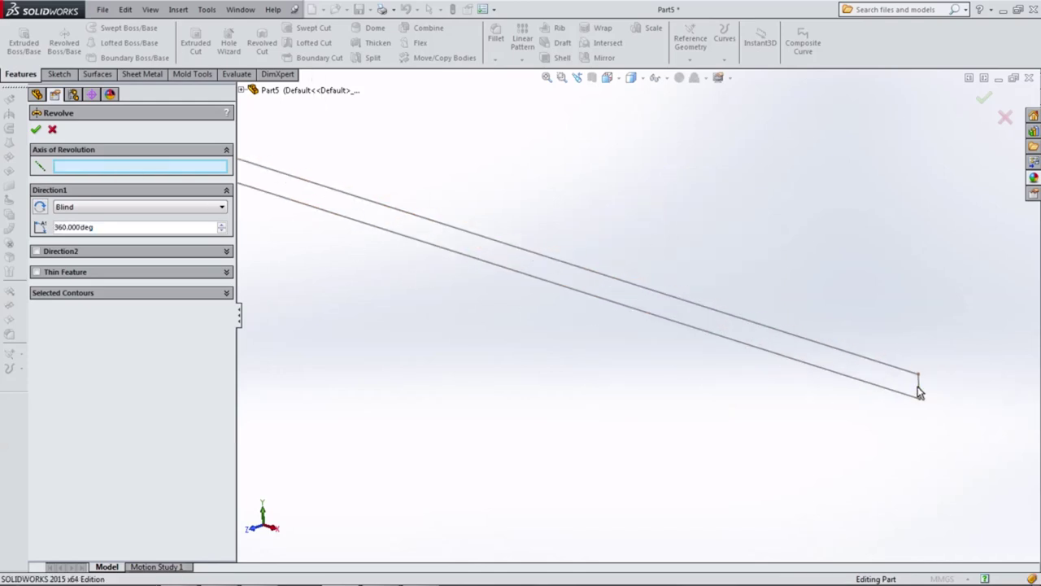
pyautogui.click(918, 394)
pyautogui.scroll(3, 825, 394)
pyautogui.scroll(2, 620, 372)
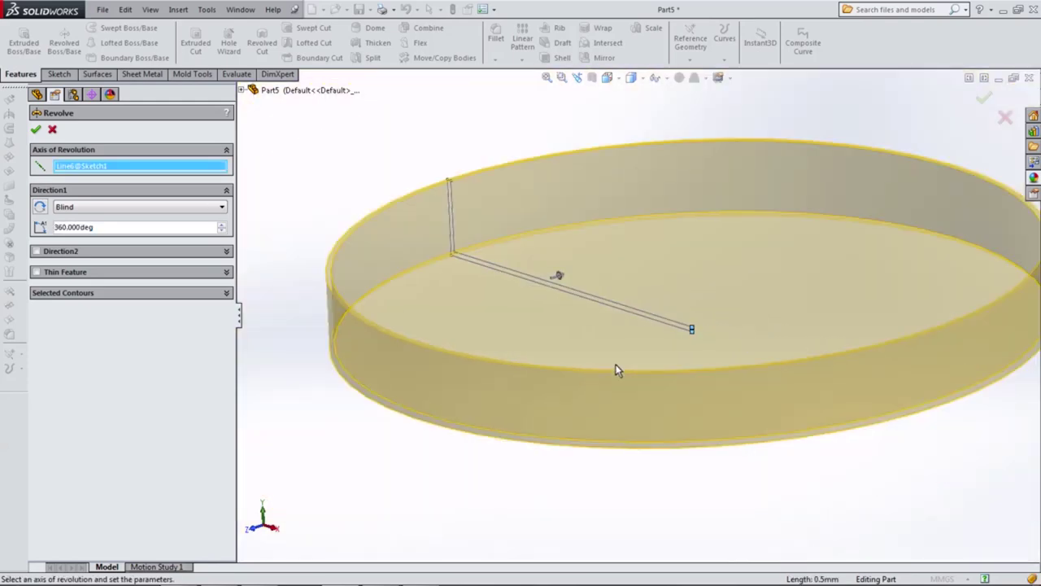
pyautogui.click(36, 132)
pyautogui.scroll(-3, 365, 277)
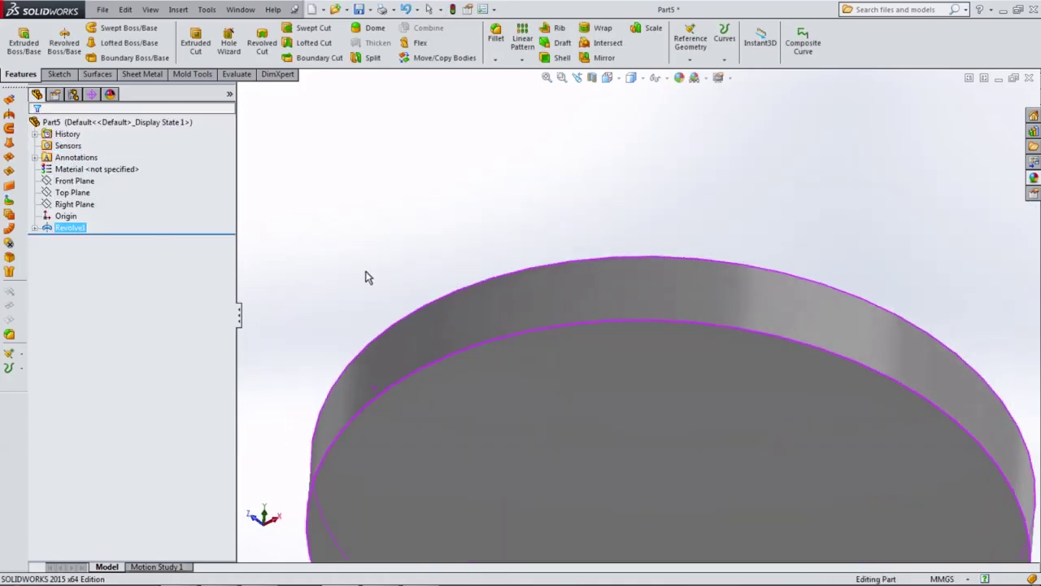
pyautogui.scroll(3, 356, 462)
pyautogui.scroll(3, 377, 381)
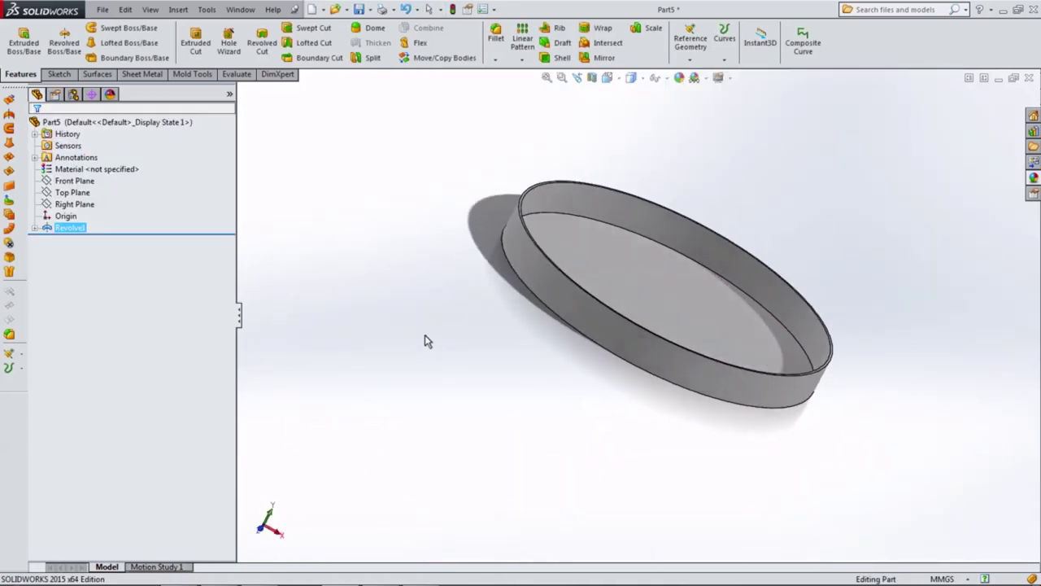
# Turn off the ring's shadow and orbit it to a new viewing angle
pyautogui.click(719, 78)
pyautogui.click(726, 94)
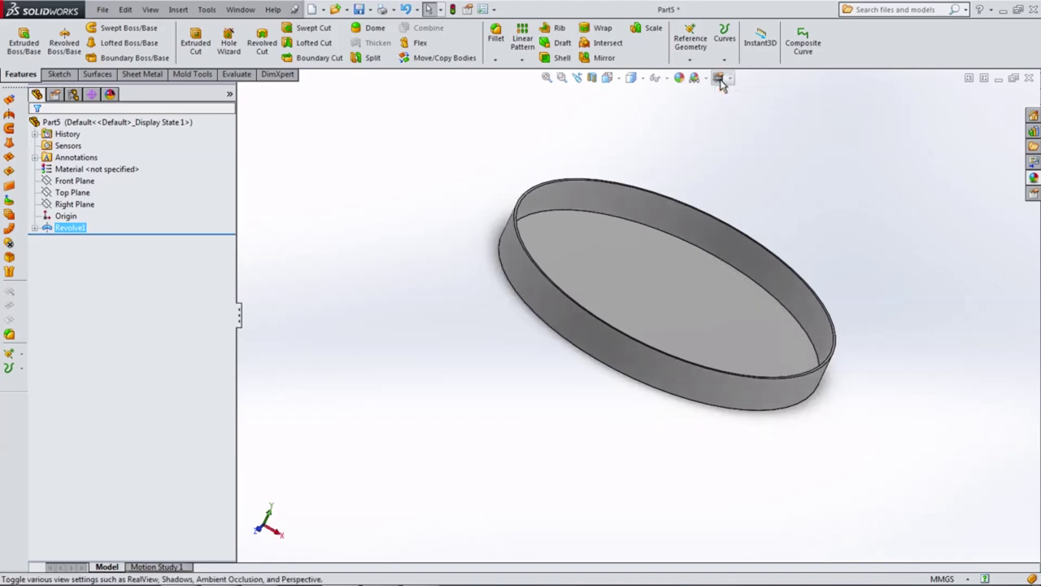
pyautogui.click(721, 77)
pyautogui.click(773, 107)
pyautogui.moveTo(641, 172)
pyautogui.mouseDown(button='middle')
pyautogui.moveTo(560, 241)
pyautogui.moveTo(447, 309)
pyautogui.mouseUp(button='middle')
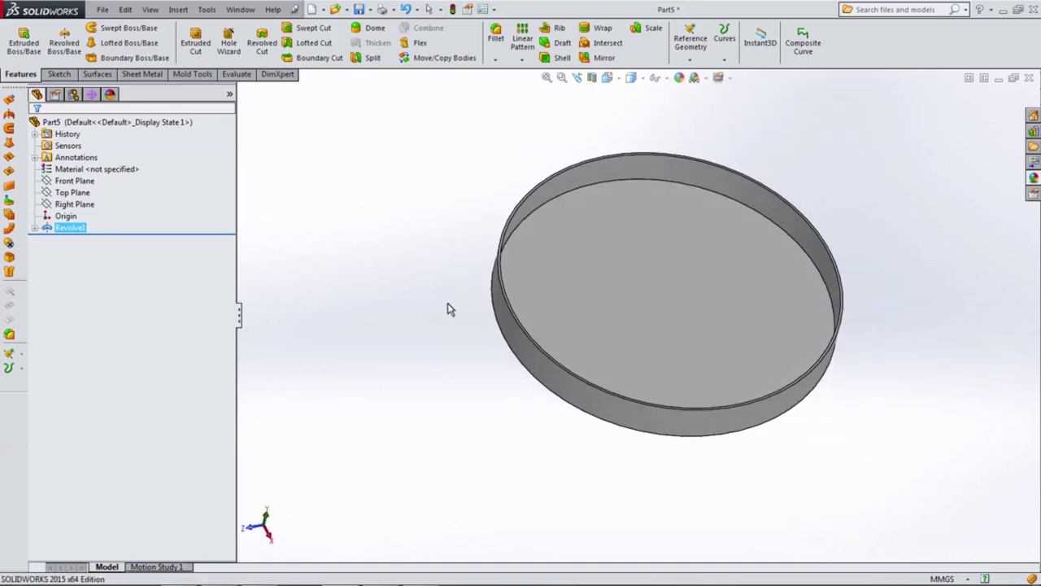
# Fillet the ring's inner top edge with a 0.5 mm radius
pyautogui.click(495, 37)
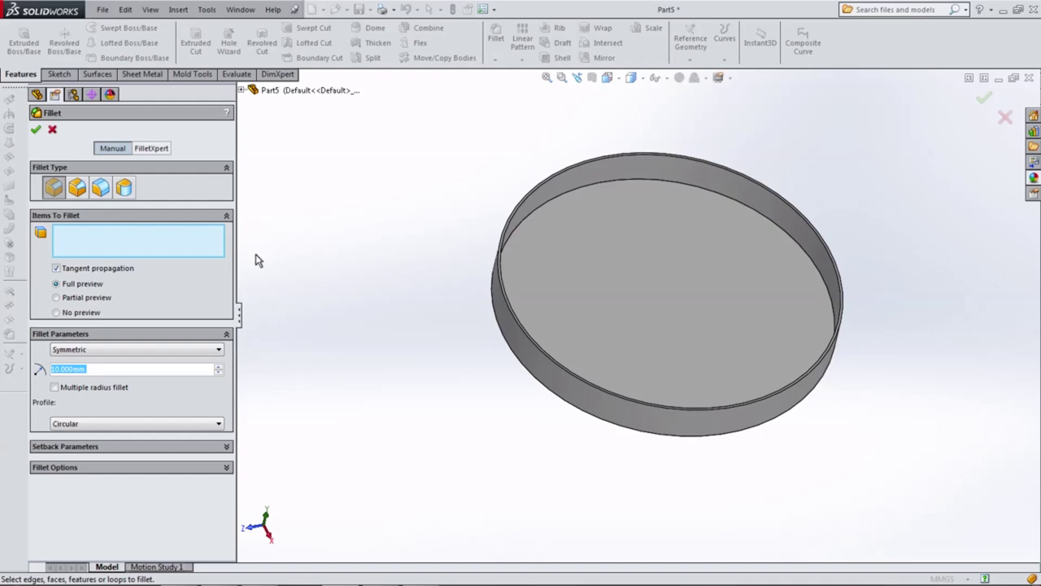
pyautogui.write('0.5')
pyautogui.press('Return')
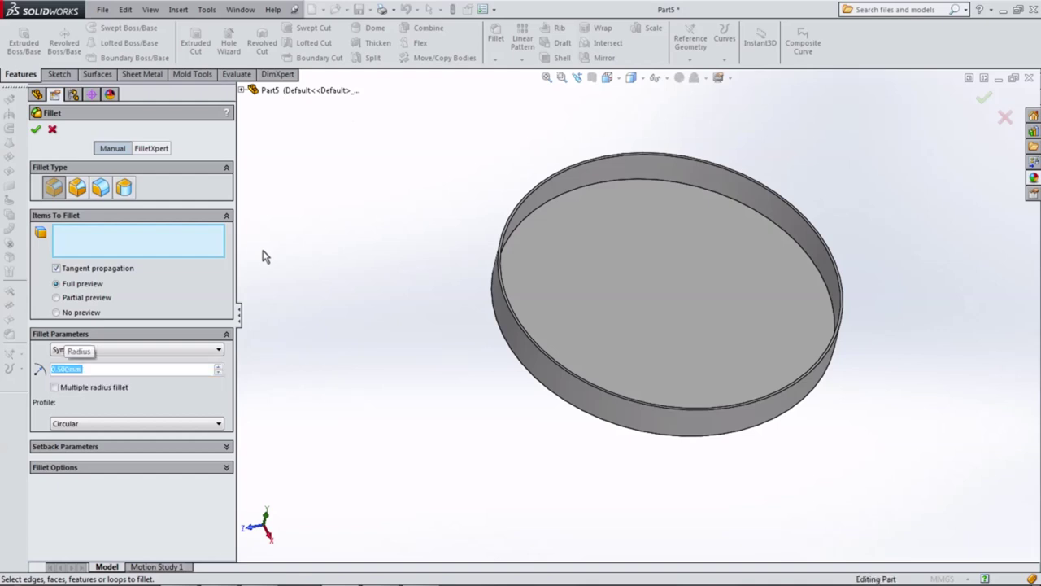
pyautogui.click(558, 197)
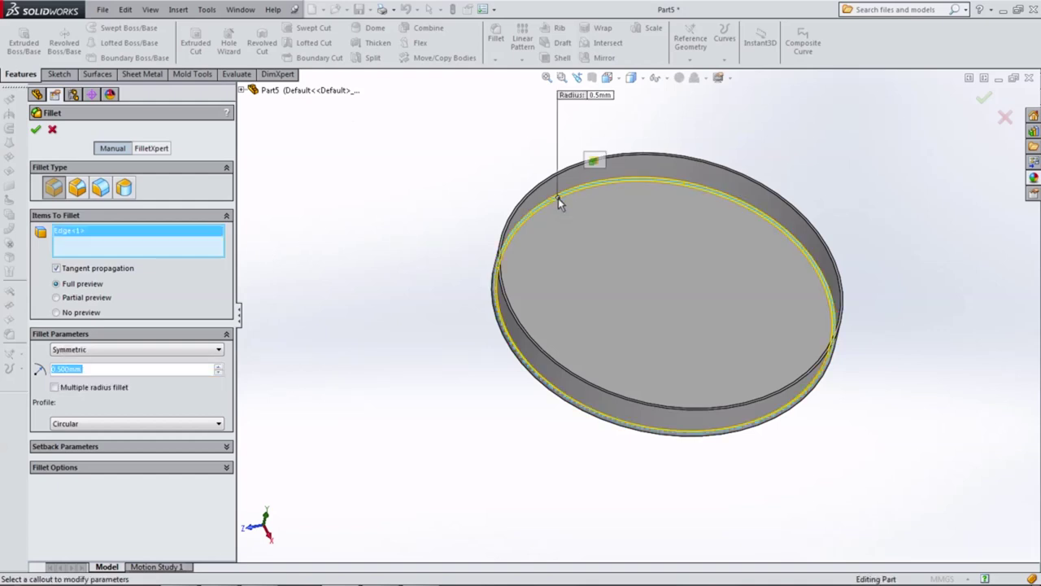
pyautogui.moveTo(479, 249); pyautogui.dragTo(484, 162, button='middle')
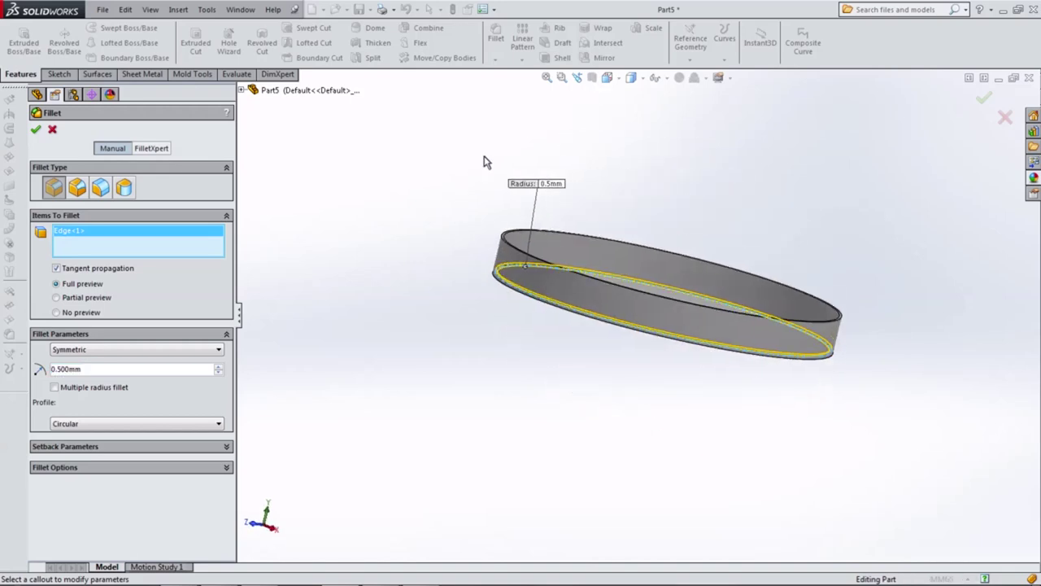
pyautogui.click(37, 132)
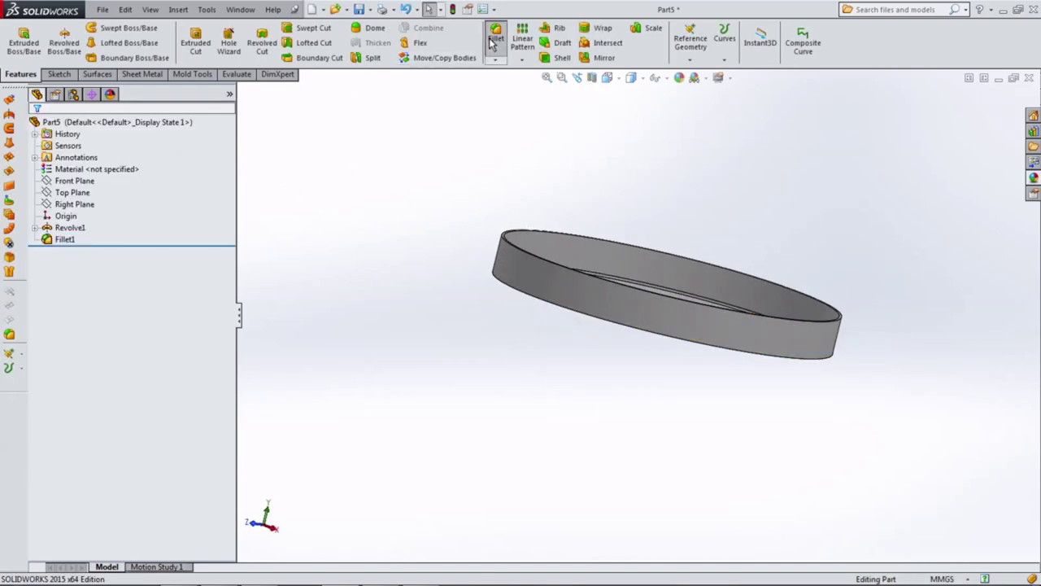
# Fillet the ring's bottom edge with a 1.0 mm radius
pyautogui.click(493, 39)
pyautogui.write('1.0')
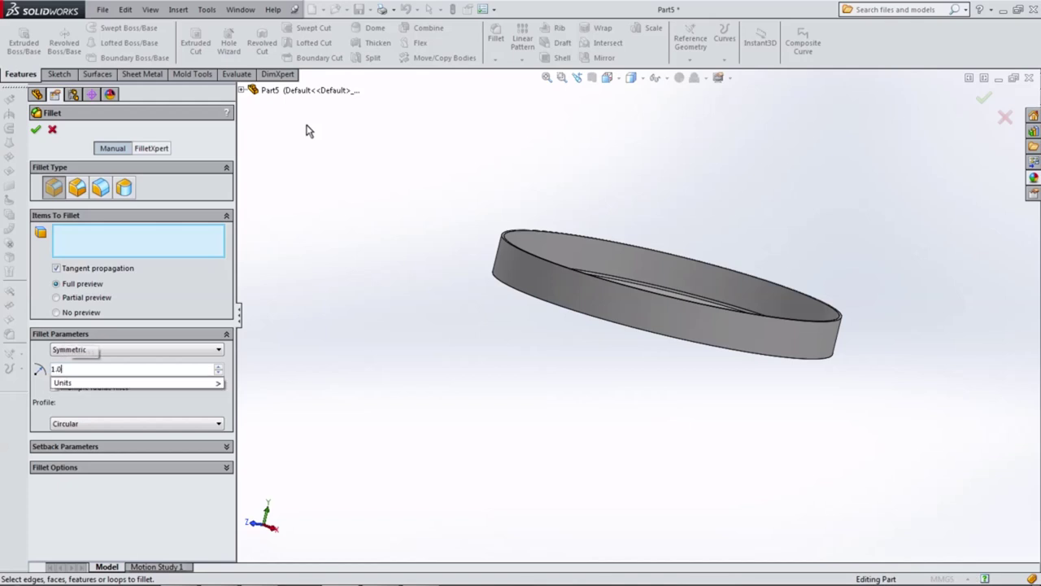
pyautogui.scroll(-5, 521, 284)
pyautogui.click(558, 269)
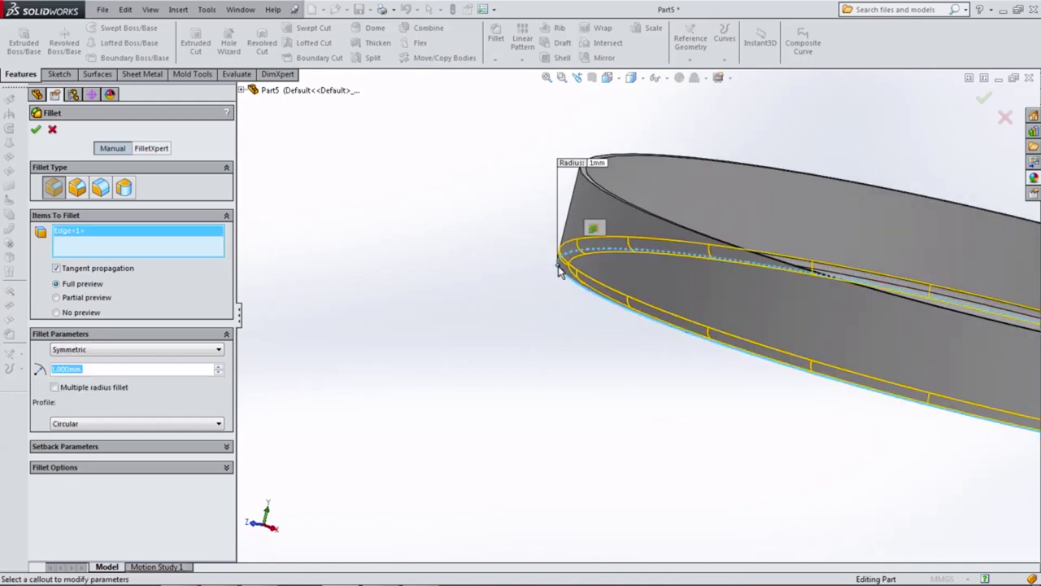
pyautogui.click(38, 133)
pyautogui.scroll(4, 423, 276)
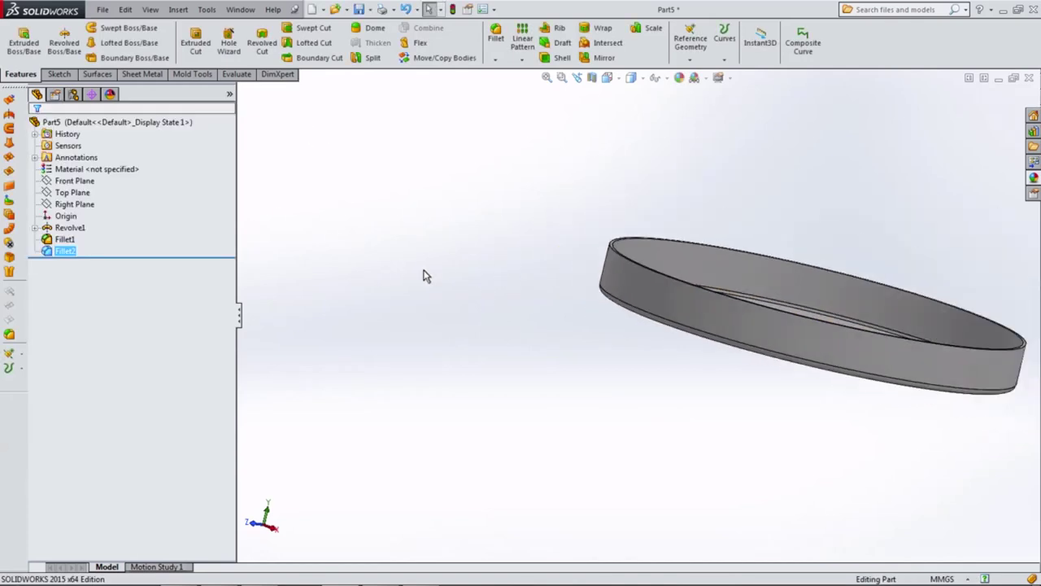
pyautogui.moveTo(423, 276); pyautogui.dragTo(410, 323, button='middle')
pyautogui.click(592, 77)
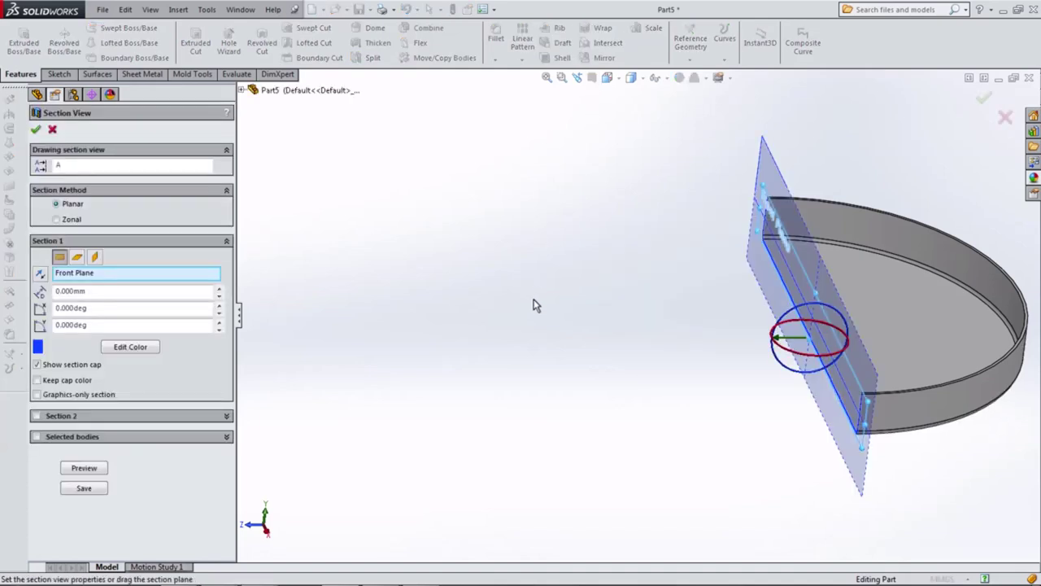
pyautogui.moveTo(532, 302); pyautogui.dragTo(613, 292, button='middle')
pyautogui.click(35, 130)
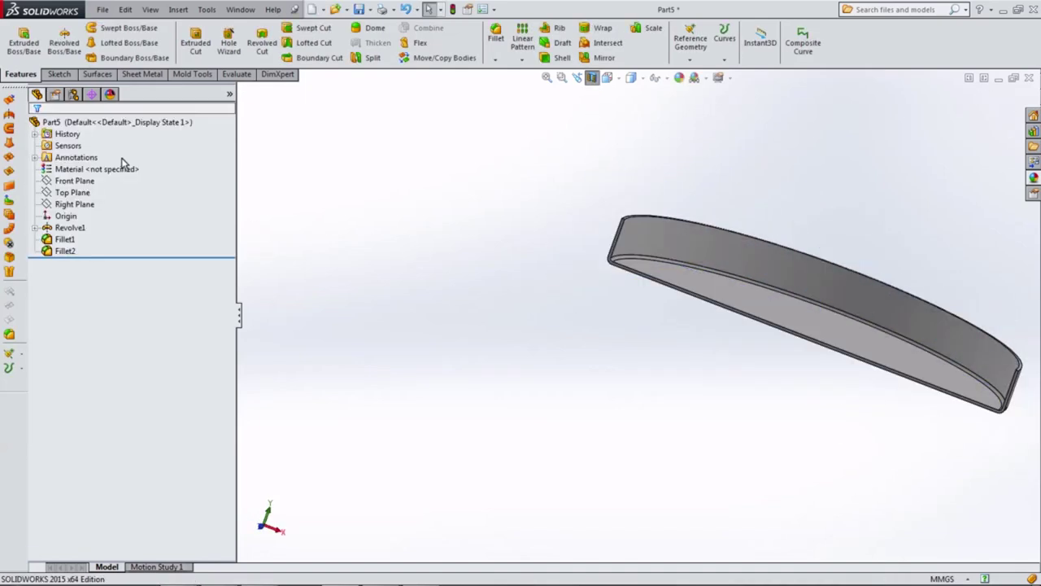
pyautogui.moveTo(419, 258); pyautogui.dragTo(491, 264, button='middle')
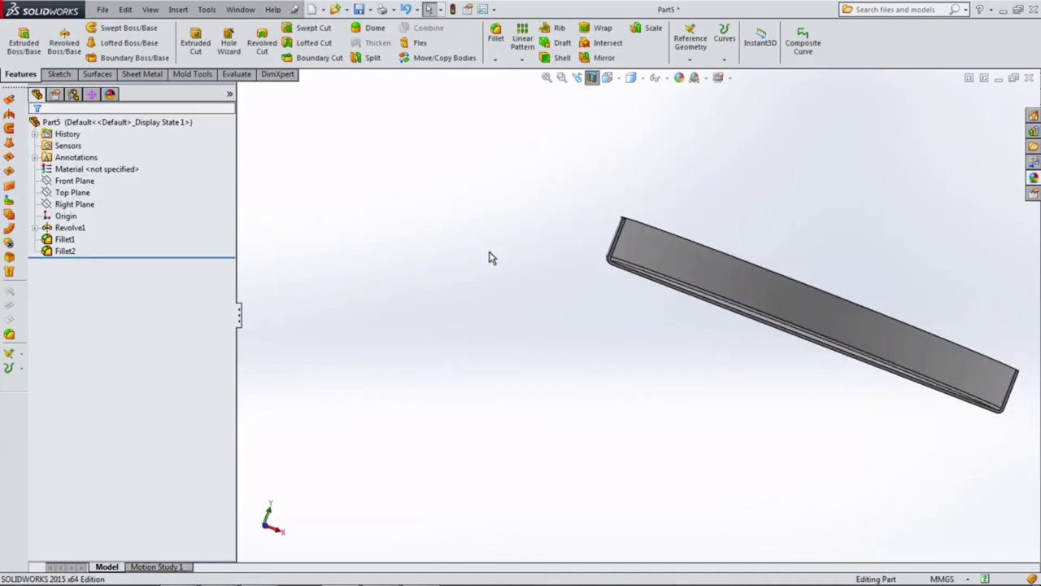
pyautogui.click(592, 77)
pyautogui.click(606, 78)
pyautogui.click(624, 126)
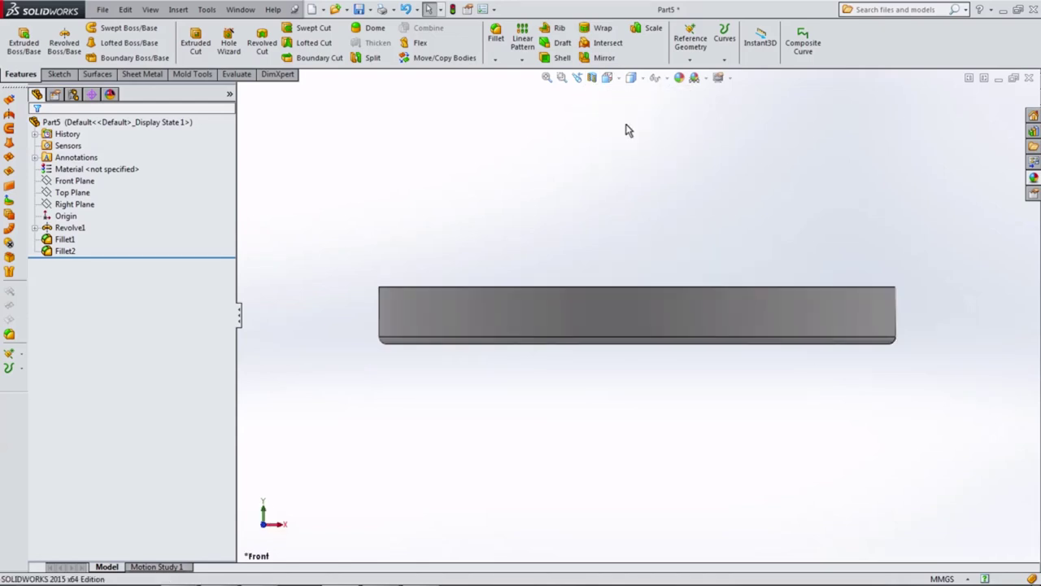
pyautogui.moveTo(549, 166); pyautogui.dragTo(488, 242, button='middle')
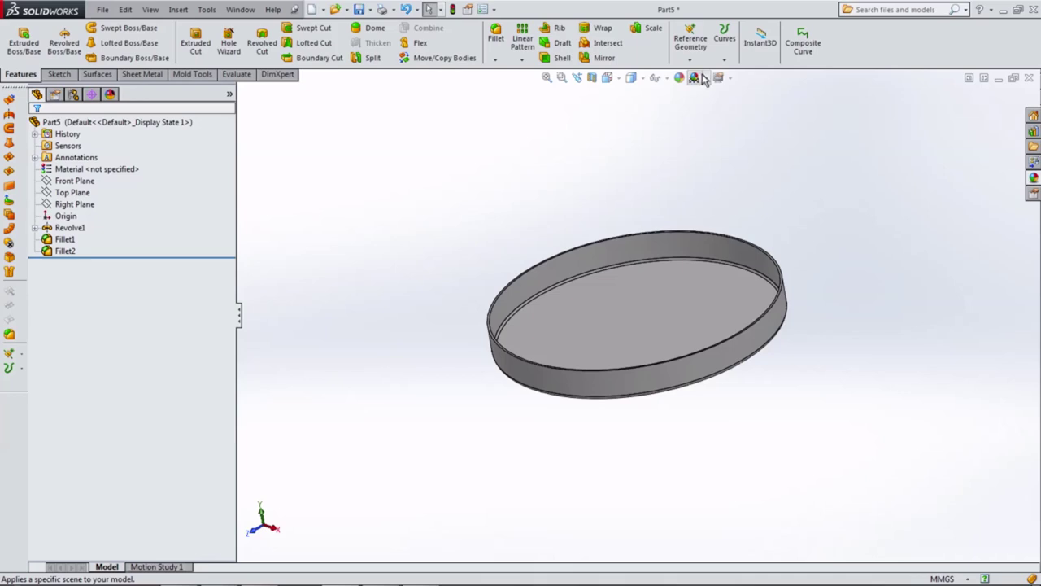
# Apply the grey colour swatch (RGB 192, 192, 192) from Appearances > Color to the tray
pyautogui.click(680, 78)
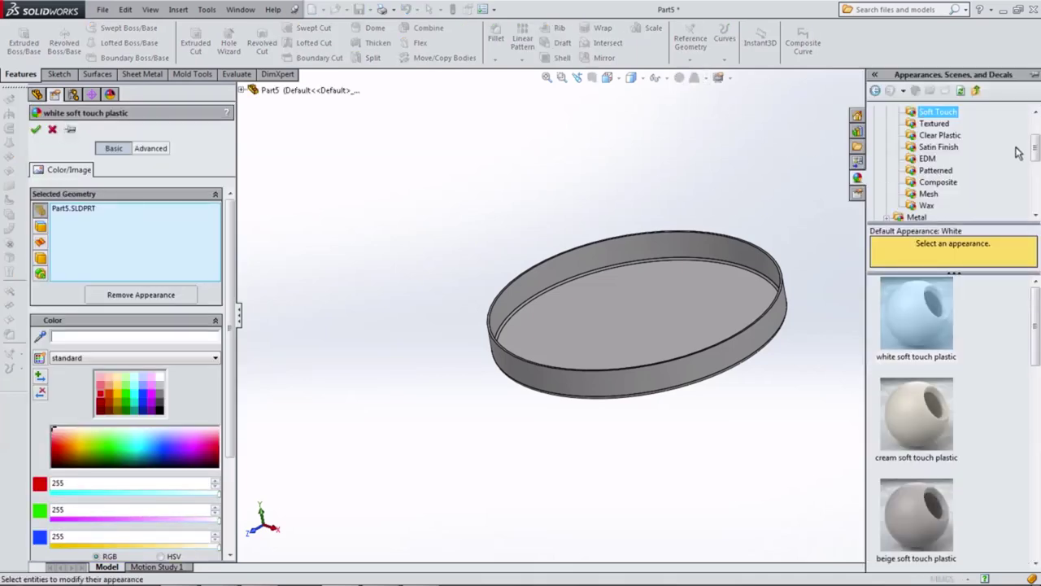
pyautogui.scroll(-2, 980, 183)
pyautogui.scroll(-1, 981, 183)
pyautogui.scroll(-1, 980, 183)
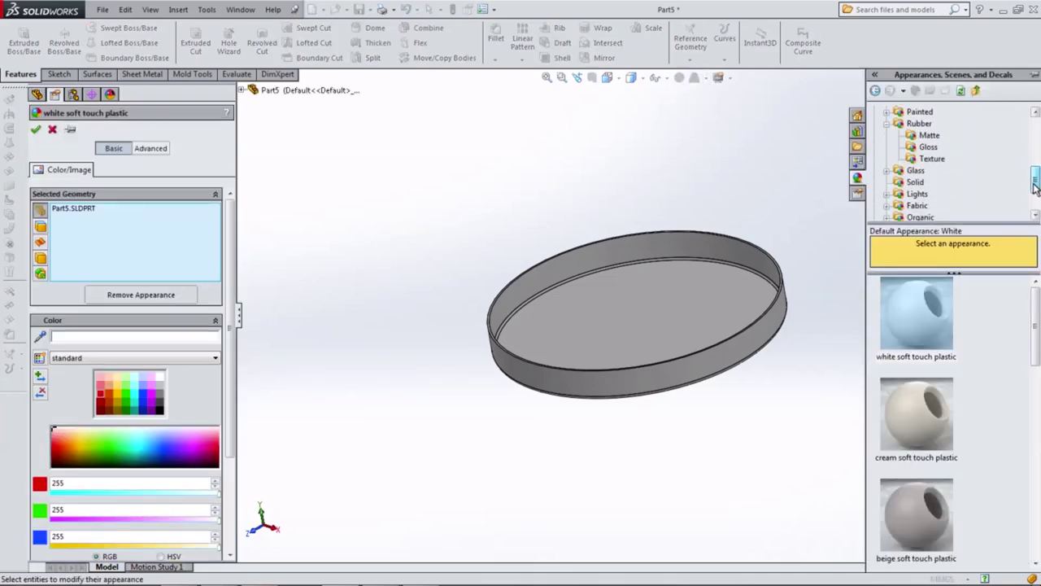
pyautogui.click(916, 170)
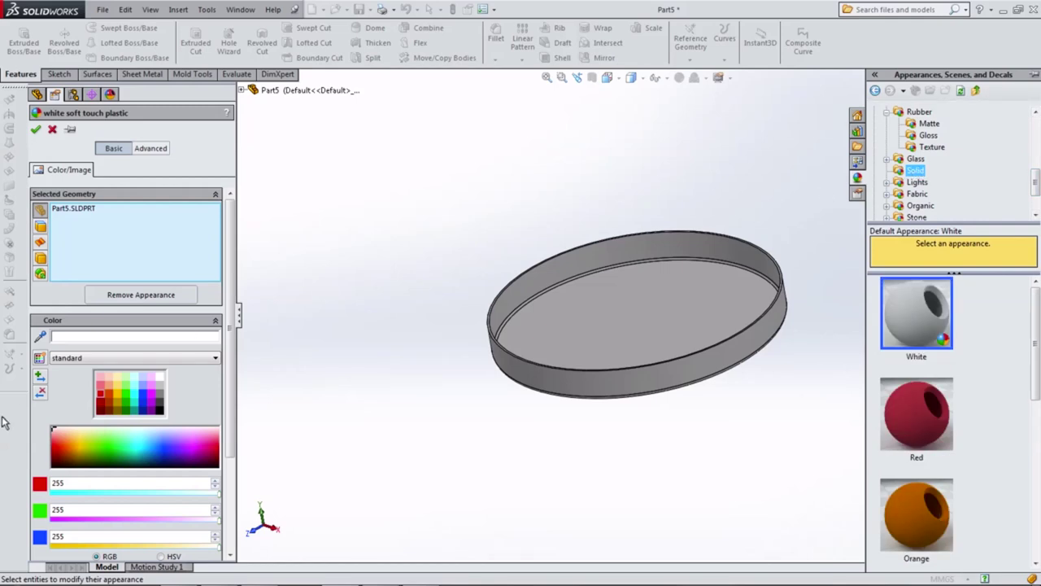
pyautogui.click(160, 384)
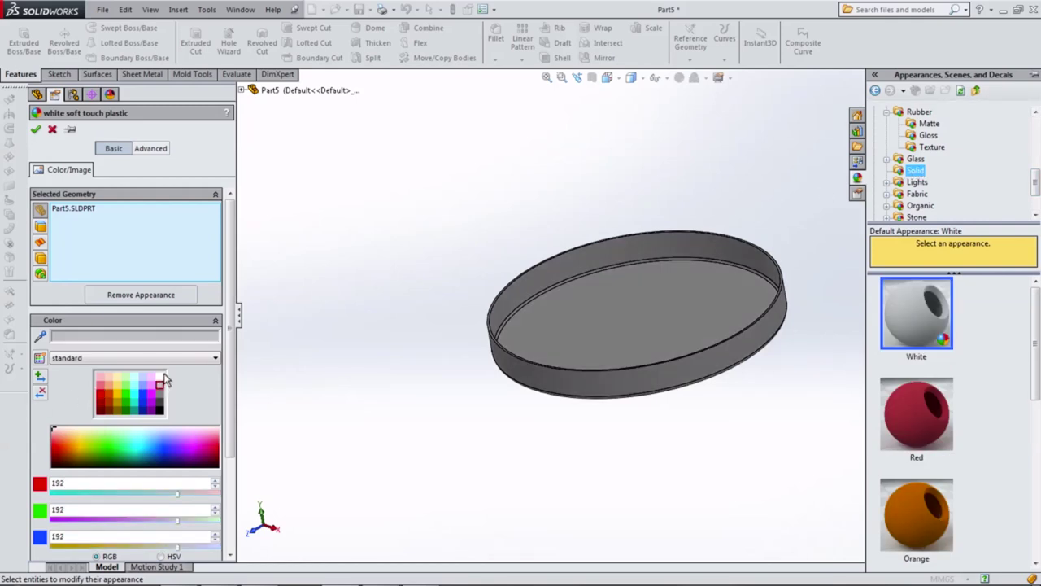
pyautogui.click(36, 130)
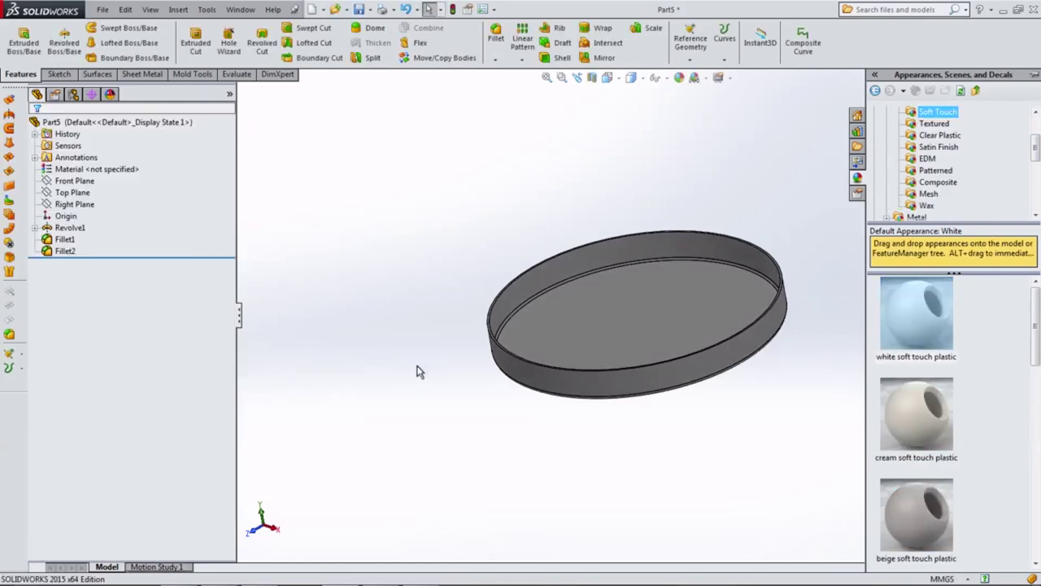
pyautogui.moveTo(416, 371); pyautogui.dragTo(374, 296, button='middle')
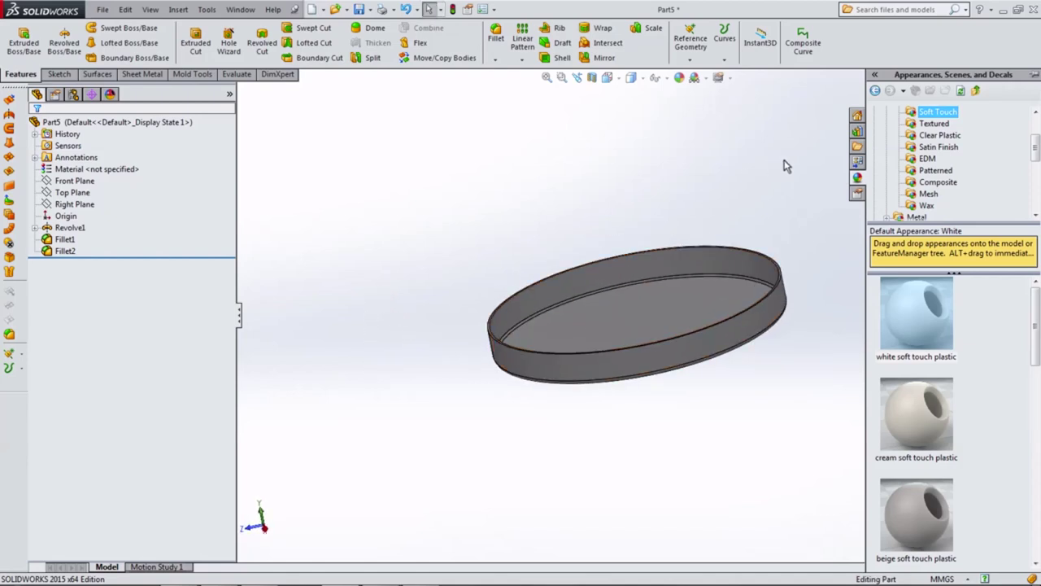
# View the tray from the front, then switch to an isometric view
pyautogui.click(607, 77)
pyautogui.click(627, 127)
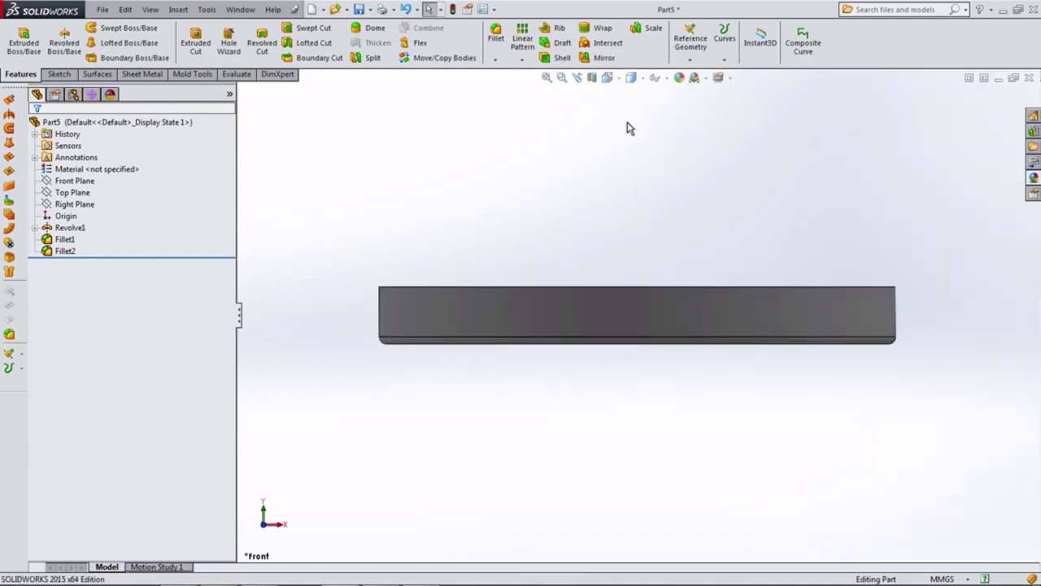
pyautogui.click(607, 78)
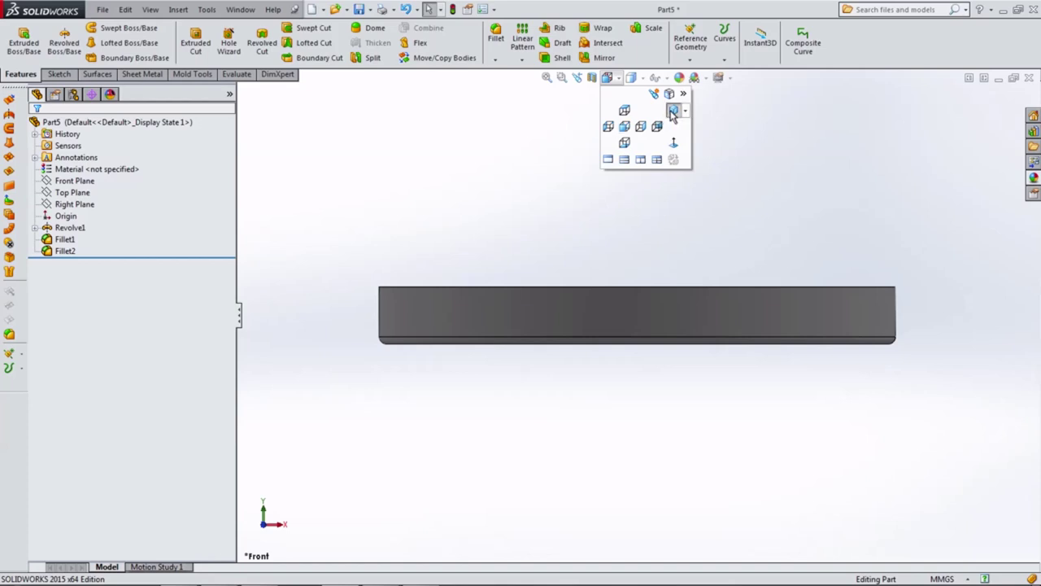
pyautogui.click(673, 112)
pyautogui.click(719, 78)
pyautogui.click(736, 93)
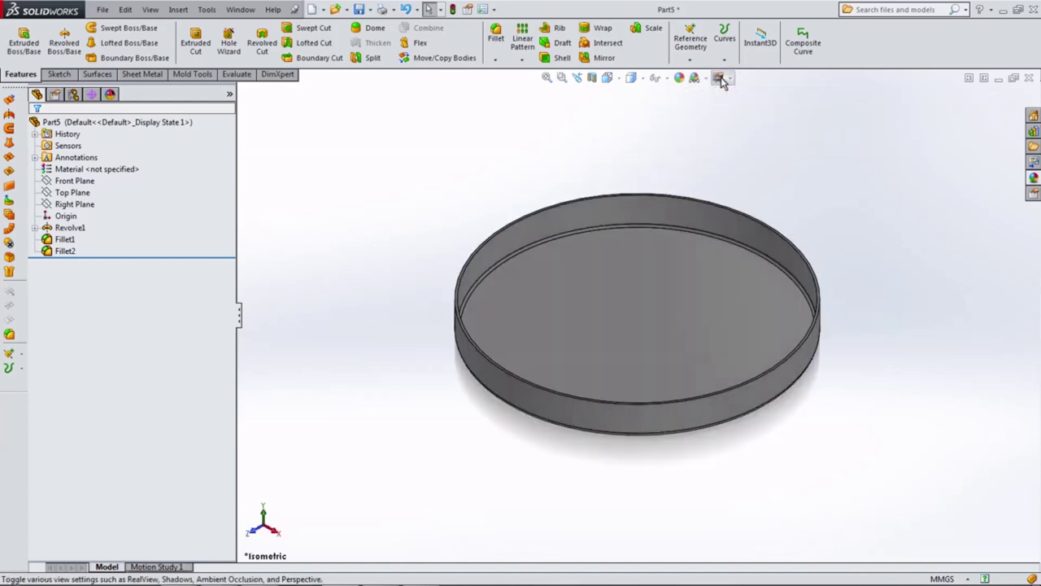
# Turn on the tray's shadow and display it shaded without edges
pyautogui.click(720, 79)
pyautogui.click(741, 105)
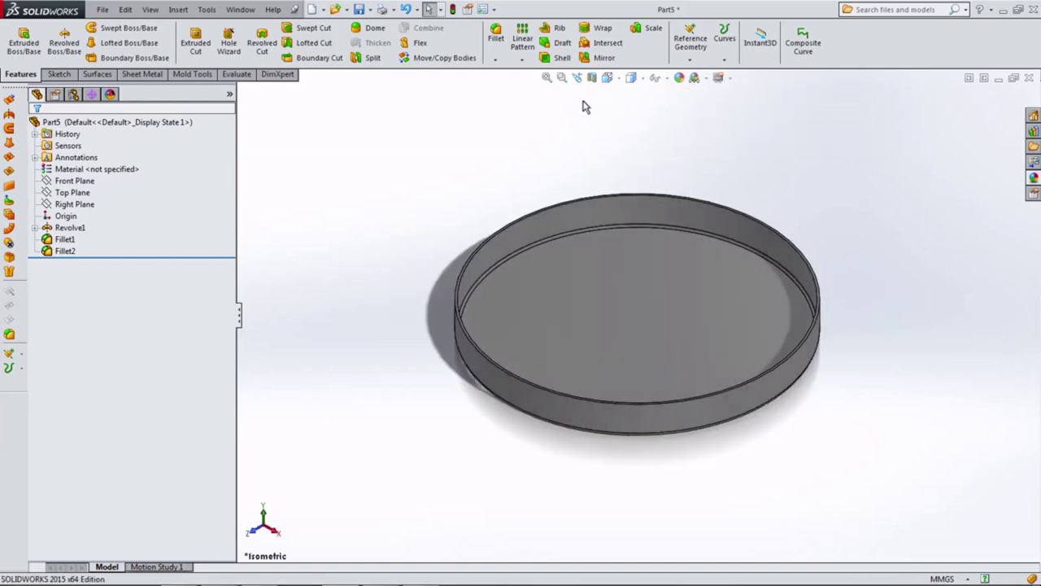
pyautogui.click(607, 78)
pyautogui.click(631, 77)
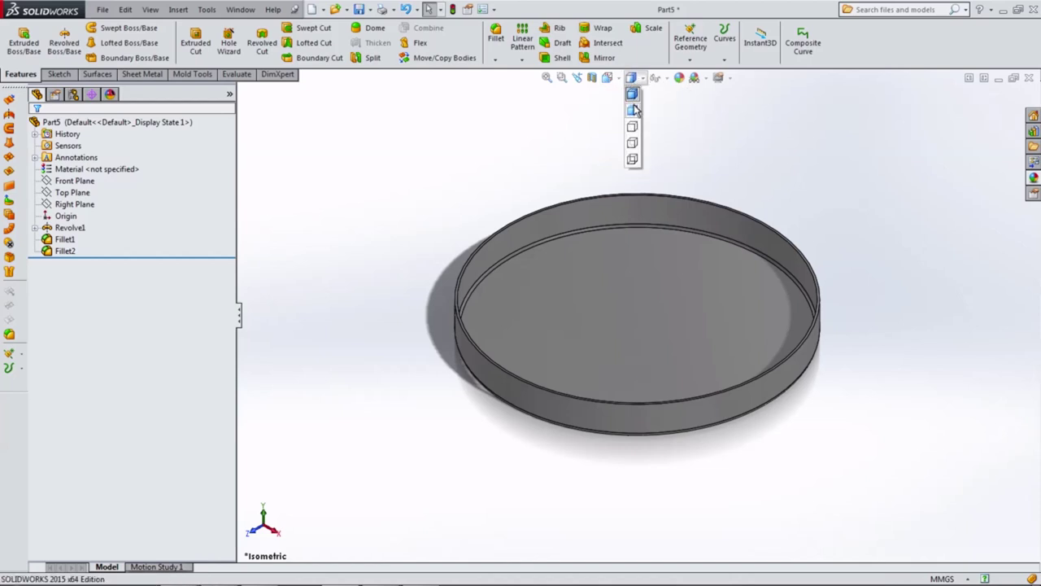
pyautogui.click(634, 109)
pyautogui.moveTo(520, 204)
pyautogui.mouseDown(button='middle')
pyautogui.moveTo(460, 153)
pyautogui.moveTo(395, 179)
pyautogui.mouseUp(button='middle')
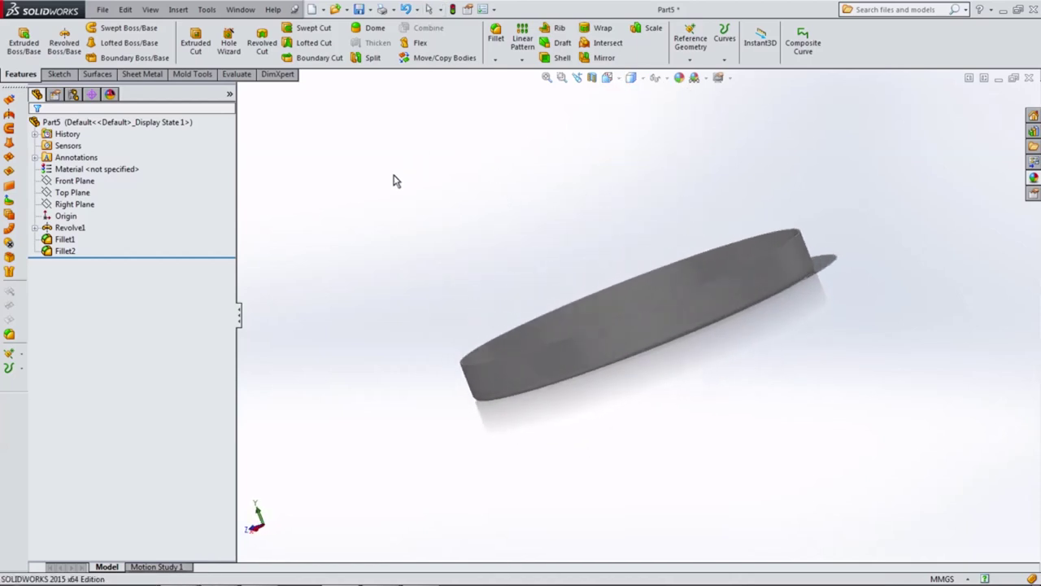
# Orbit to view the tray from above, then create a new Part document
pyautogui.moveTo(293, 282)
pyautogui.mouseDown(button='middle')
pyautogui.moveTo(539, 267)
pyautogui.moveTo(437, 336)
pyautogui.mouseUp(button='middle')
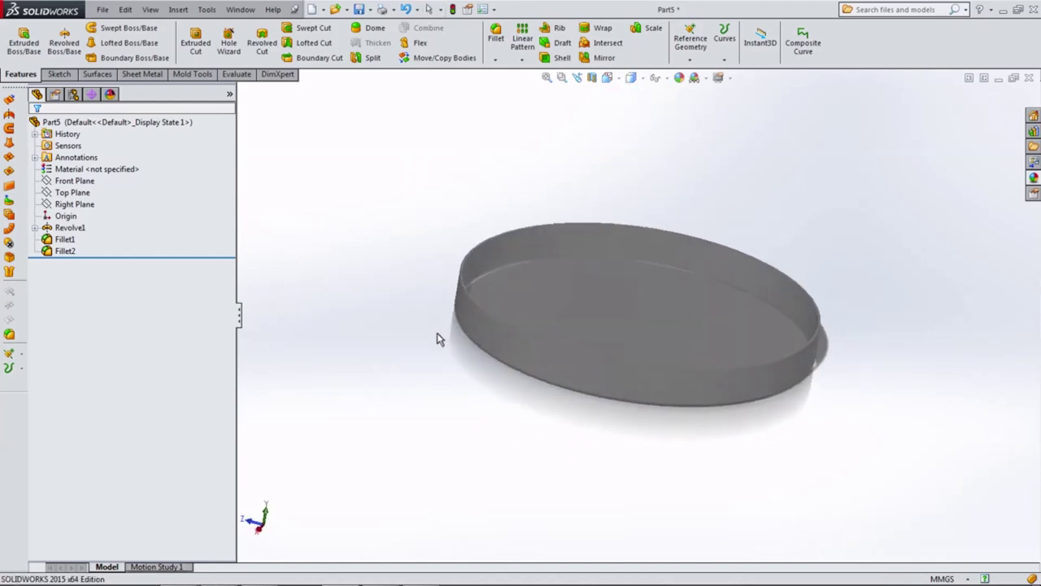
pyautogui.click(607, 77)
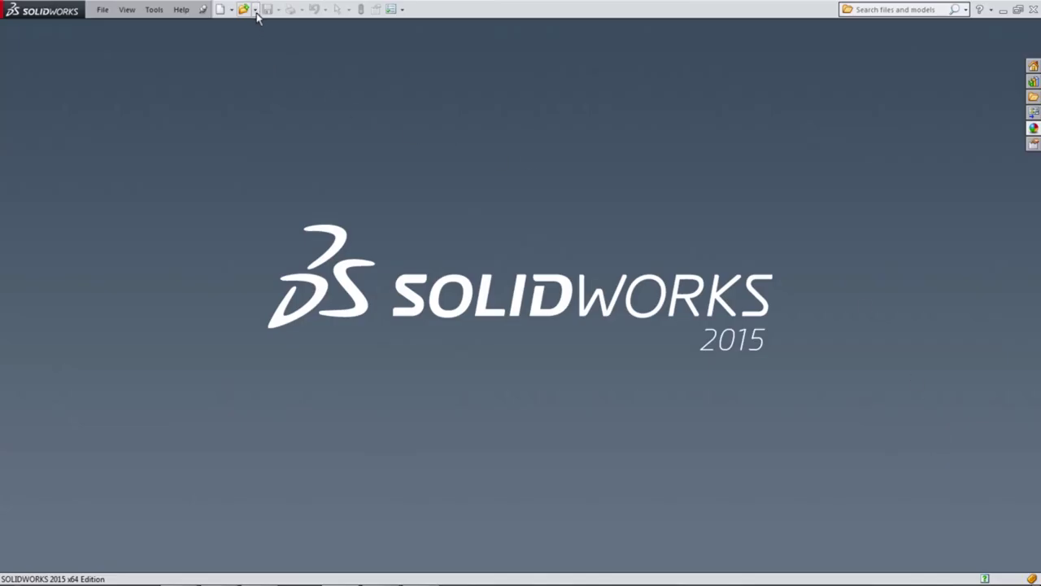
pyautogui.click(219, 10)
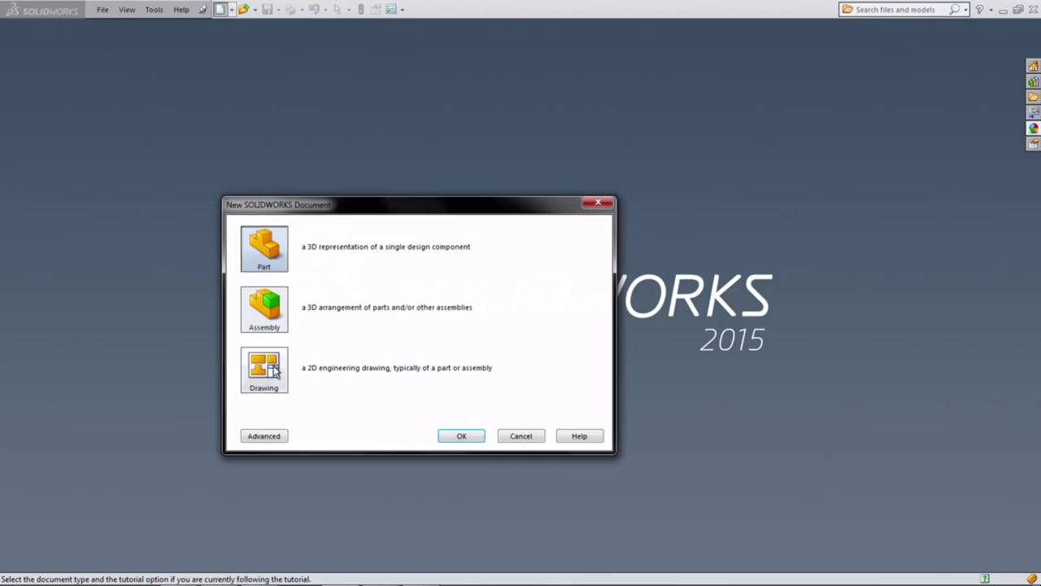
pyautogui.click(462, 436)
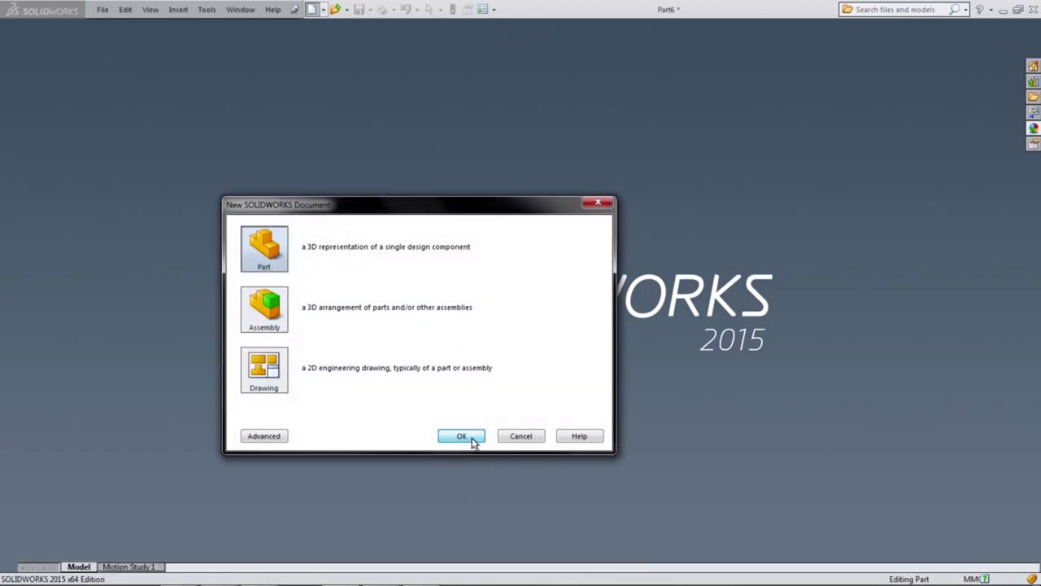
# Open a sketch on the Front Plane and draw a vertical centerline up from the origin
pyautogui.click(69, 182)
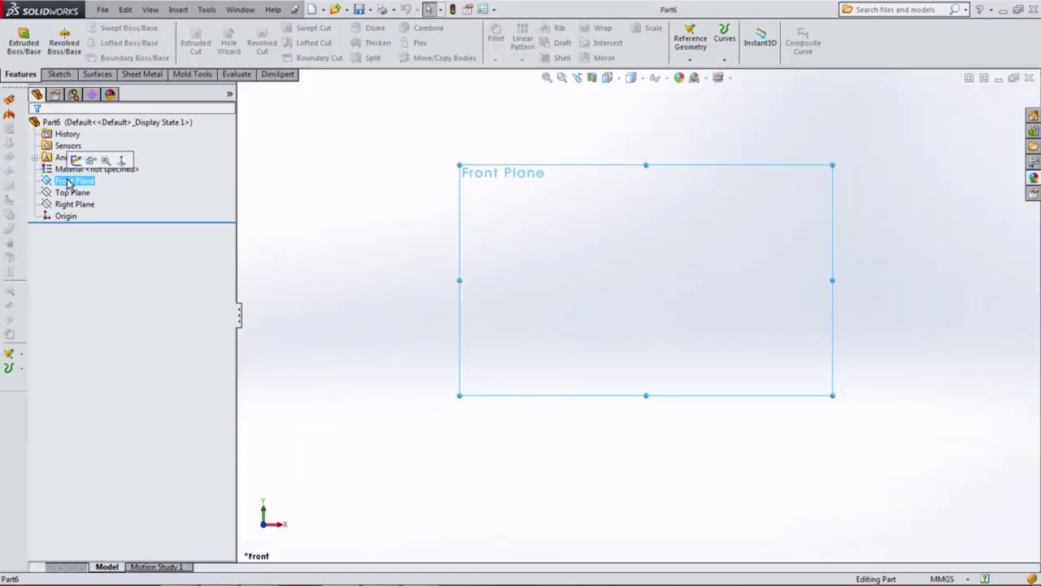
pyautogui.click(80, 159)
pyautogui.click(95, 27)
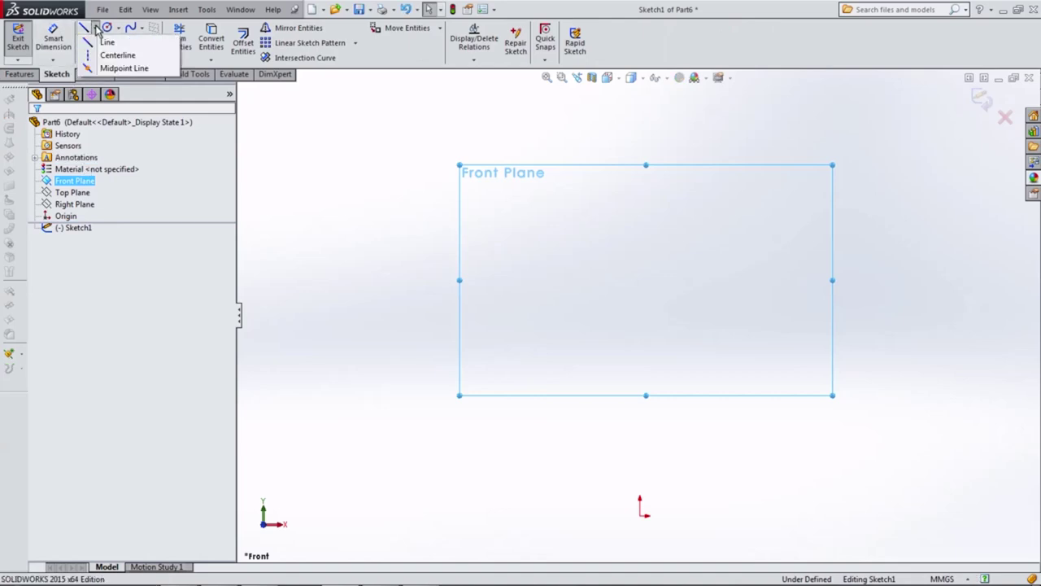
pyautogui.click(101, 53)
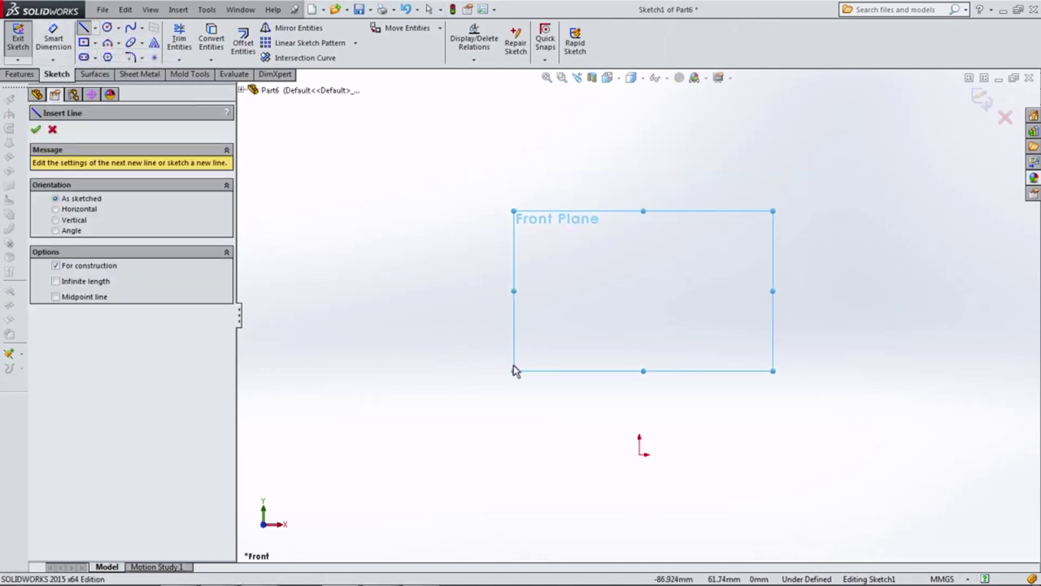
pyautogui.scroll(-1, 627, 439)
pyautogui.scroll(-1, 639, 452)
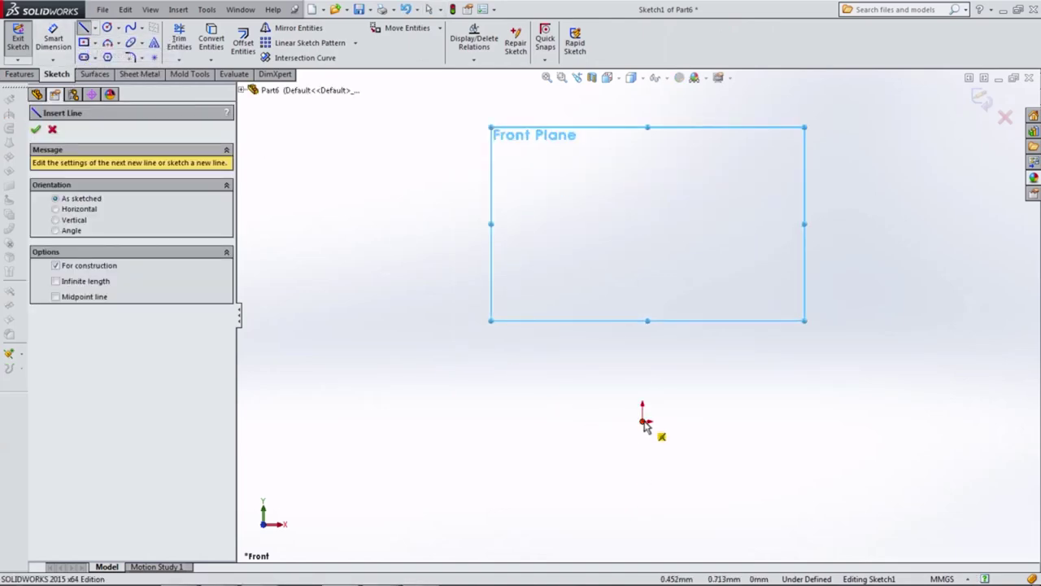
pyautogui.click(642, 421)
pyautogui.click(643, 308)
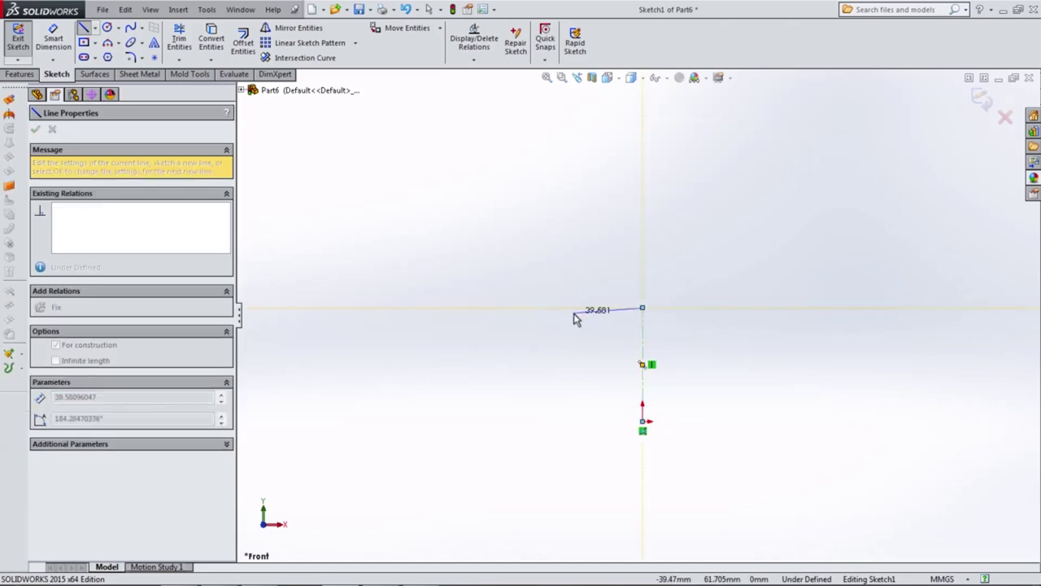
pyautogui.press('Escape')
pyautogui.press('Escape')
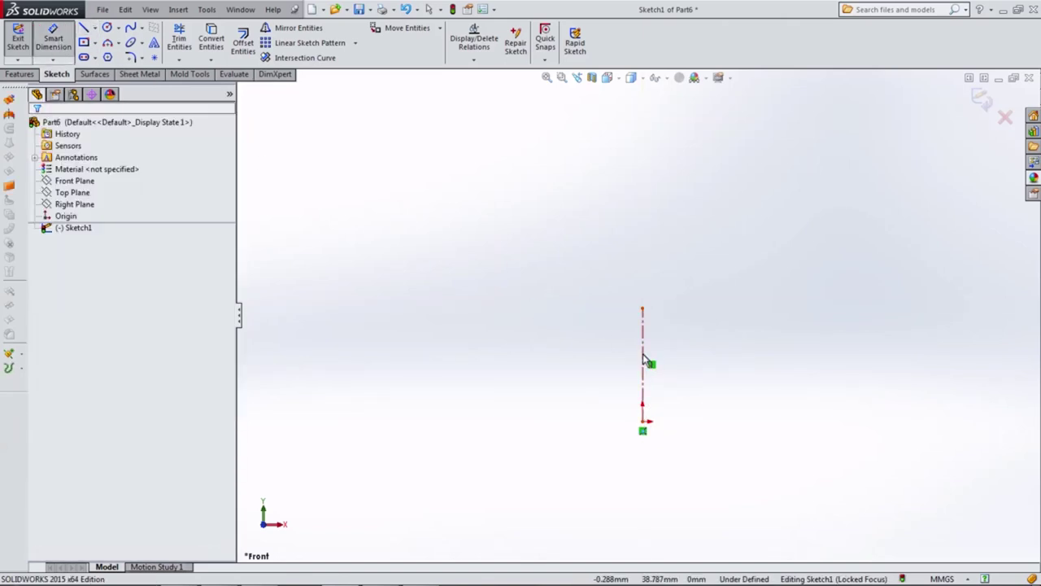
# Dimension the vertical centerline to 8 mm
pyautogui.click(643, 358)
pyautogui.click(719, 366)
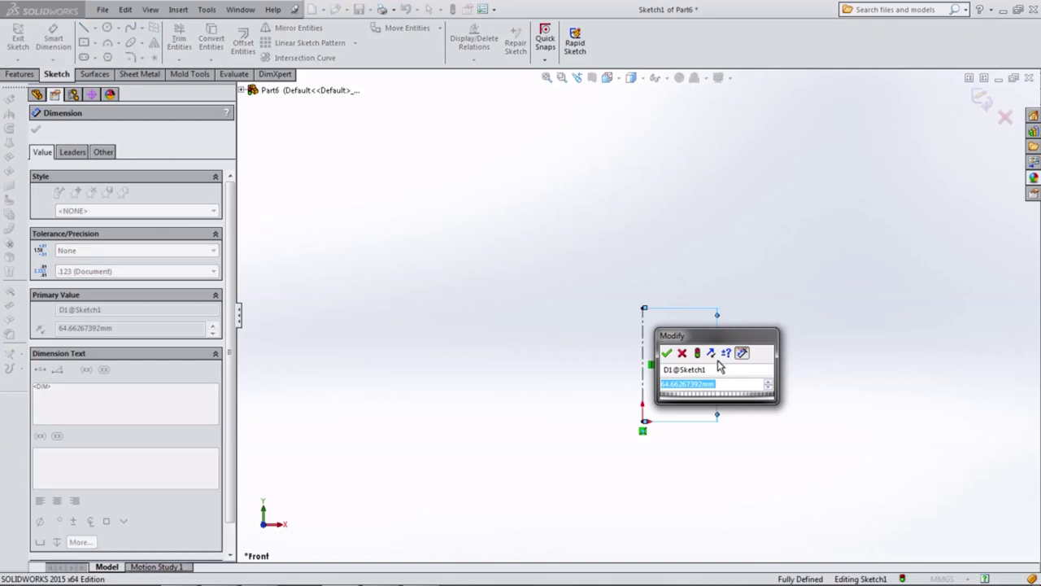
pyautogui.write('8')
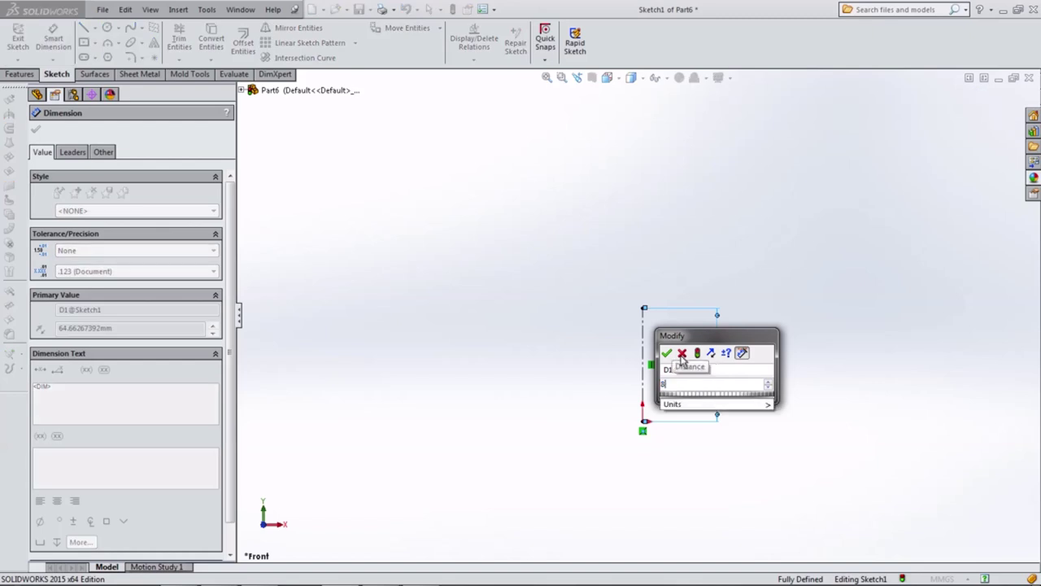
pyautogui.click(666, 353)
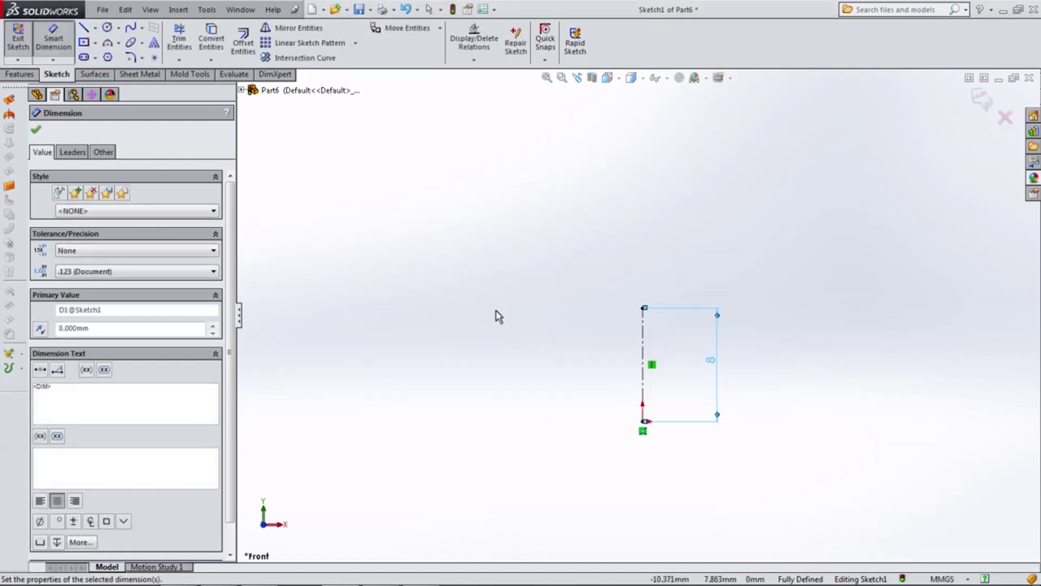
pyautogui.click(95, 28)
pyautogui.click(103, 40)
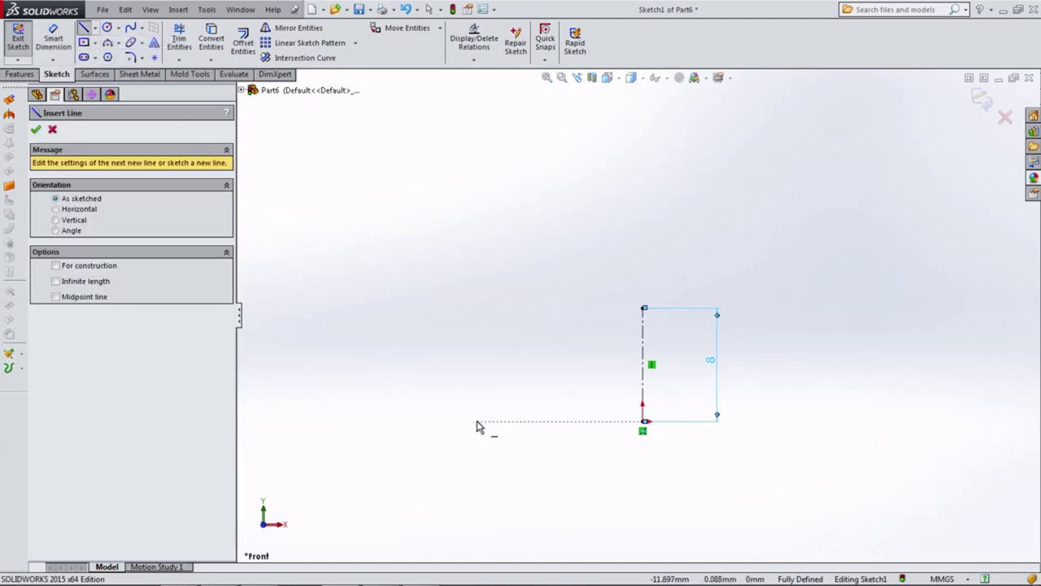
# Draw the L-shaped outline left of the centerline with a stepped, angled lip at its top
pyautogui.click(478, 422)
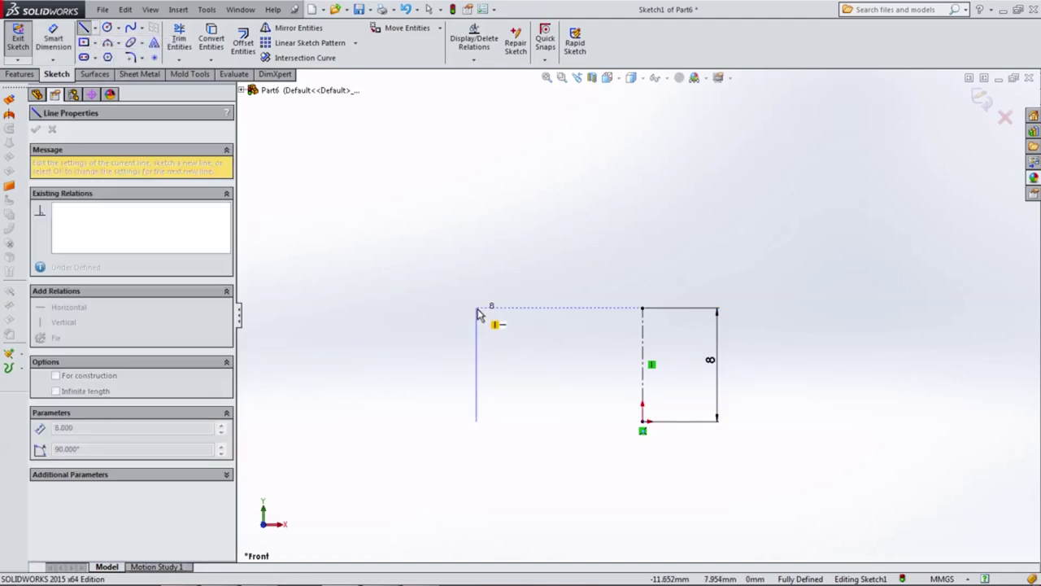
pyautogui.click(477, 308)
pyautogui.doubleClick(553, 310)
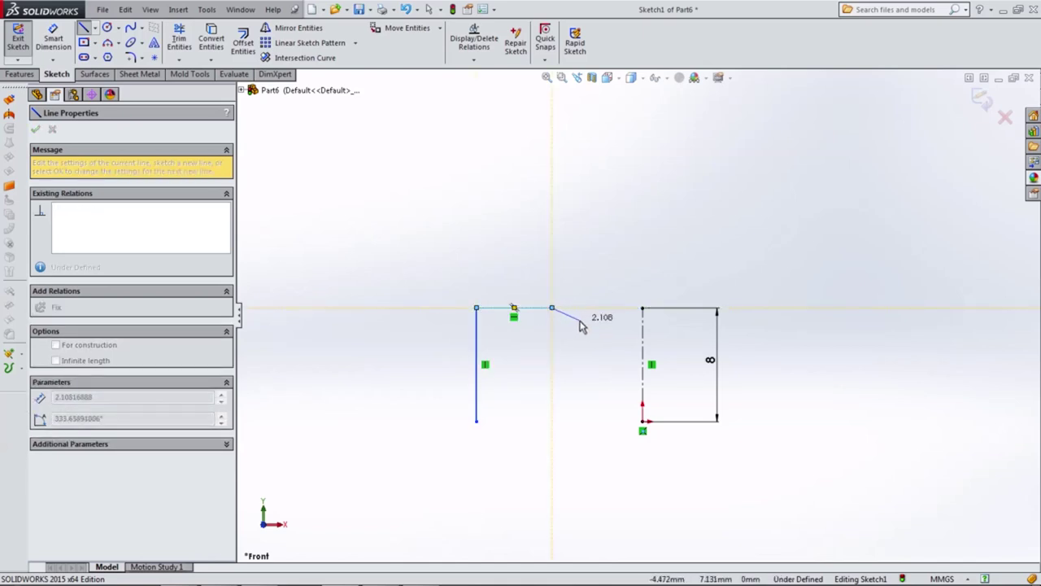
pyautogui.click(579, 326)
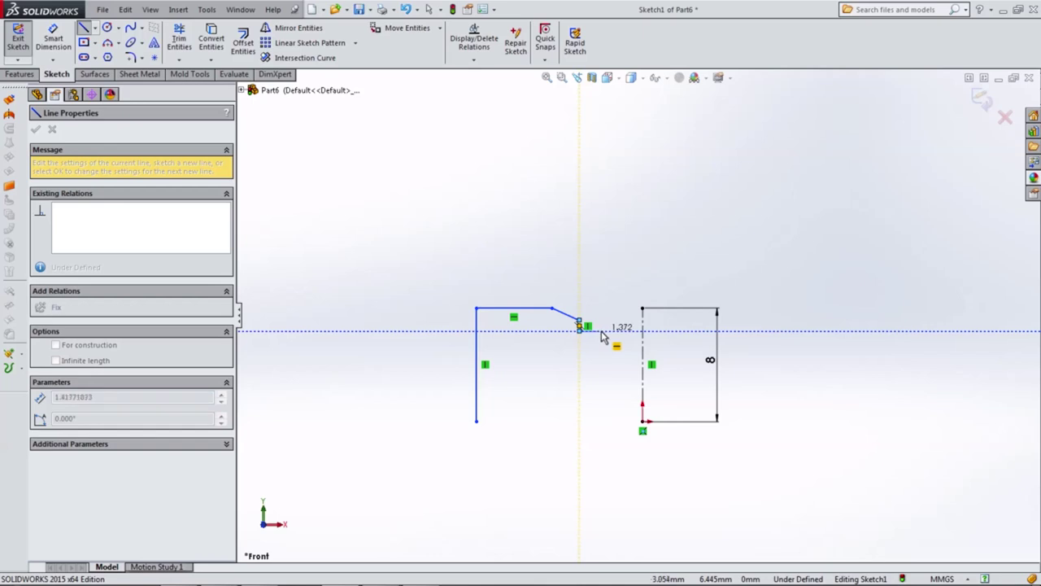
pyautogui.click(601, 339)
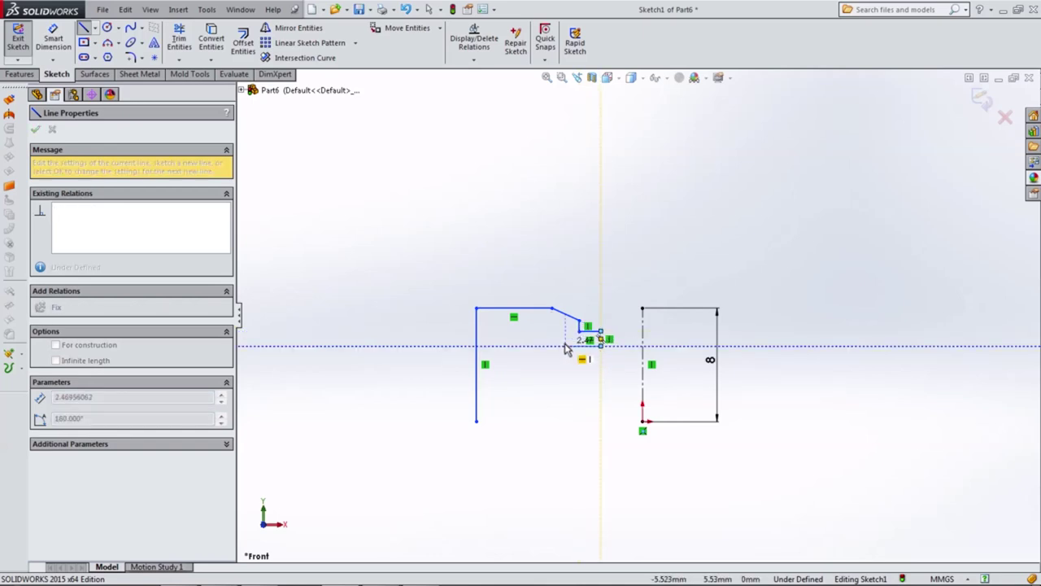
pyautogui.click(565, 347)
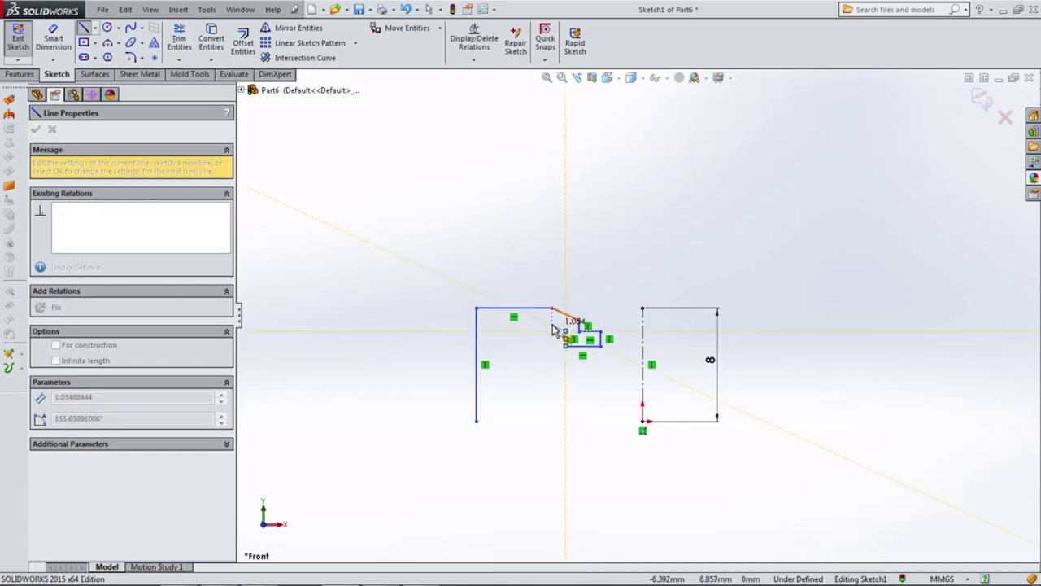
pyautogui.click(553, 329)
pyautogui.click(491, 326)
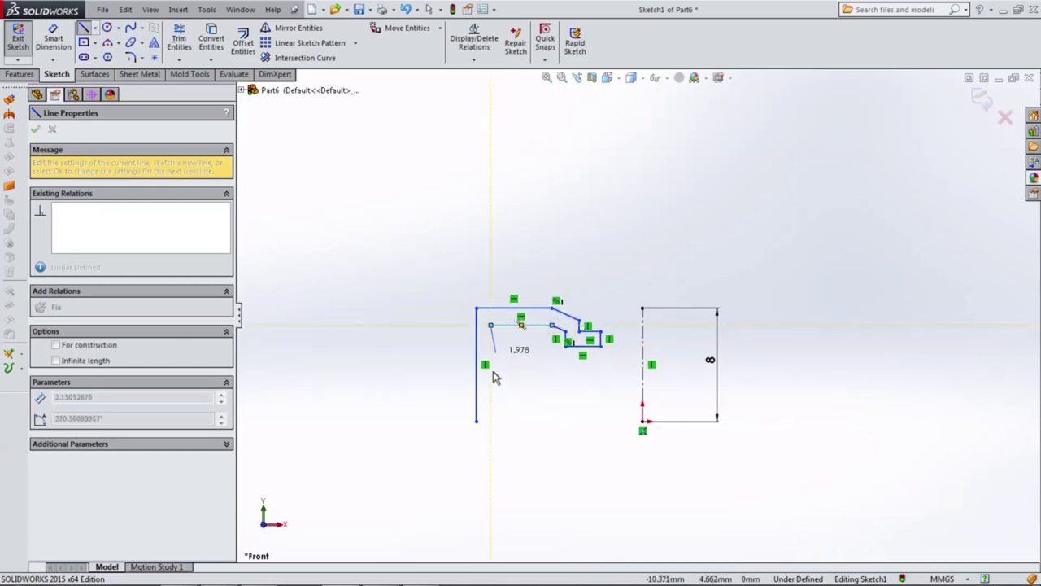
pyautogui.click(491, 421)
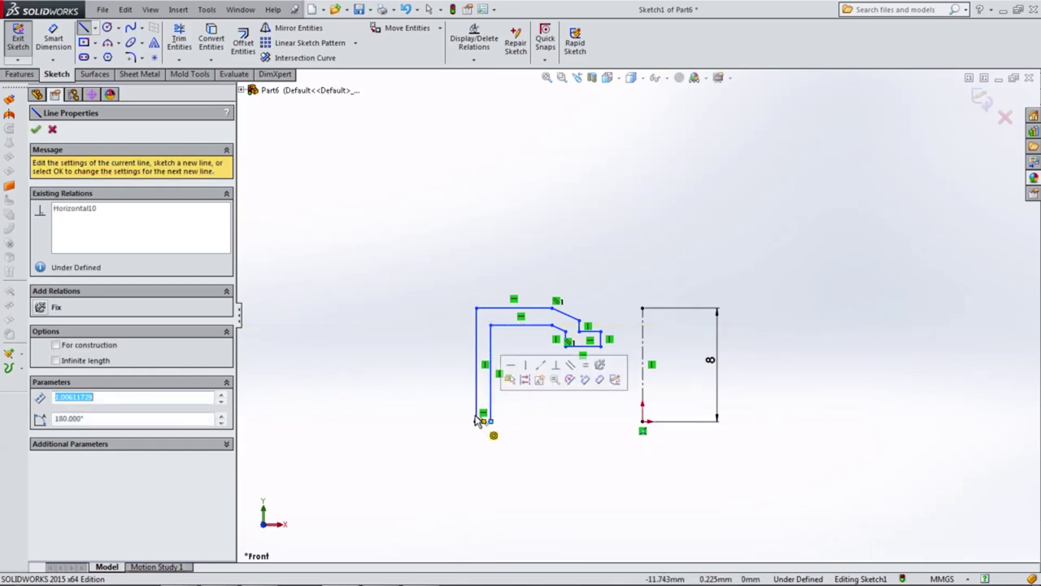
pyautogui.press('Escape')
pyautogui.scroll(-3, 515, 348)
pyautogui.scroll(1, 569, 320)
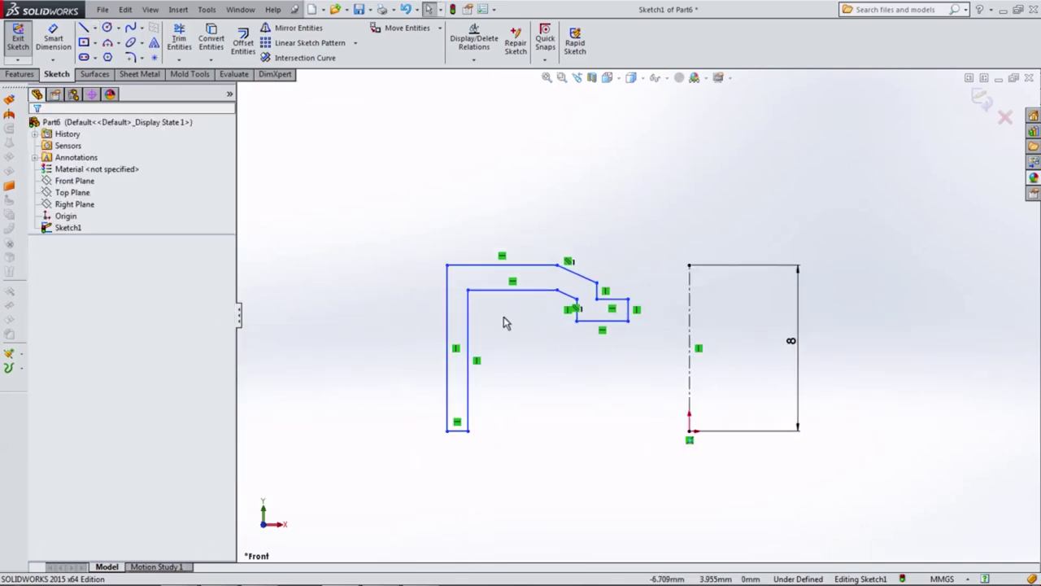
# Add horizontal construction lines joining the profile base to the origin and its top edge to the centerline top
pyautogui.click(96, 28)
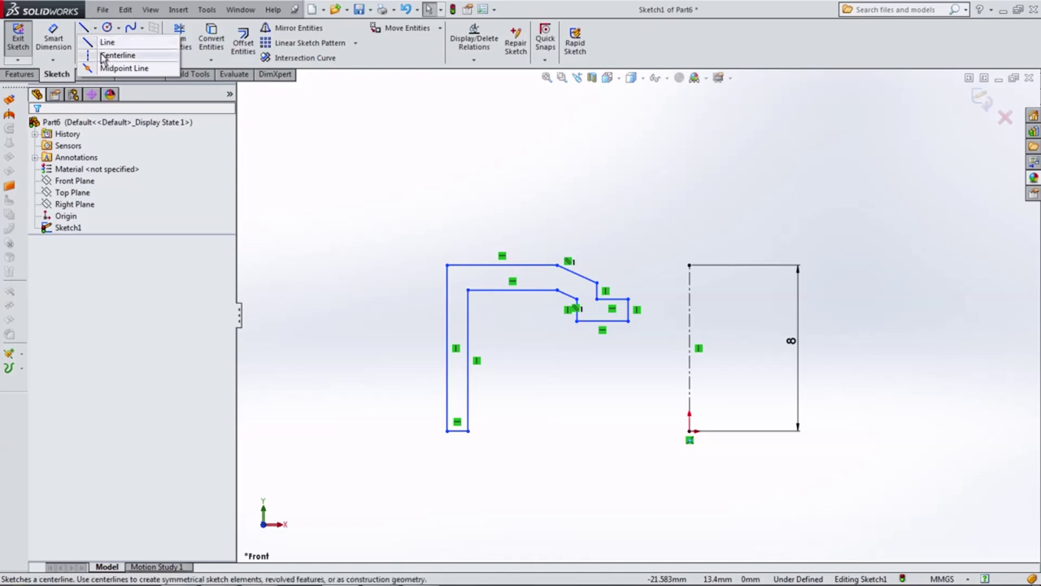
pyautogui.click(116, 53)
pyautogui.click(468, 431)
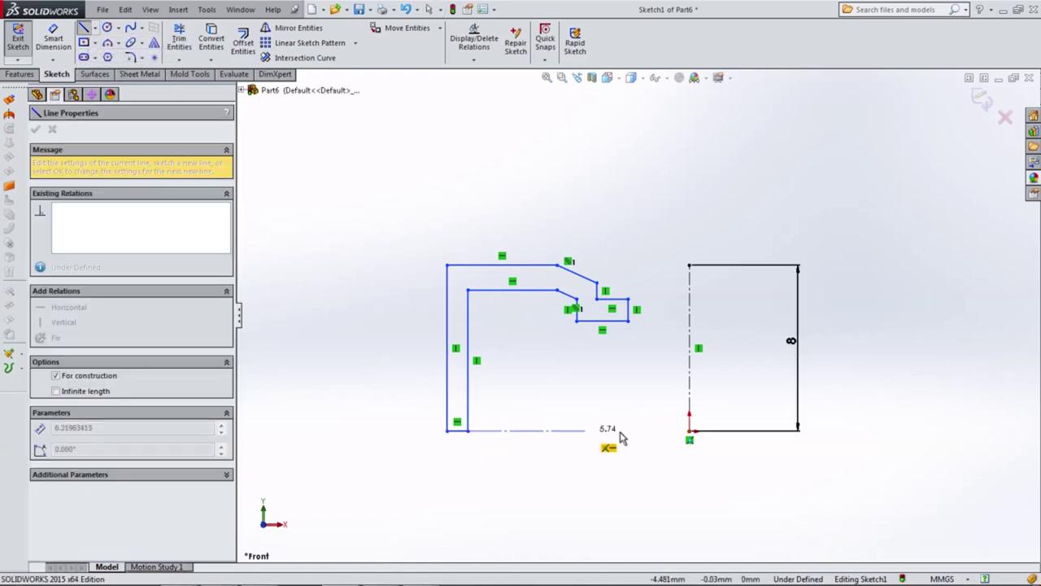
pyautogui.click(690, 431)
pyautogui.doubleClick(572, 430)
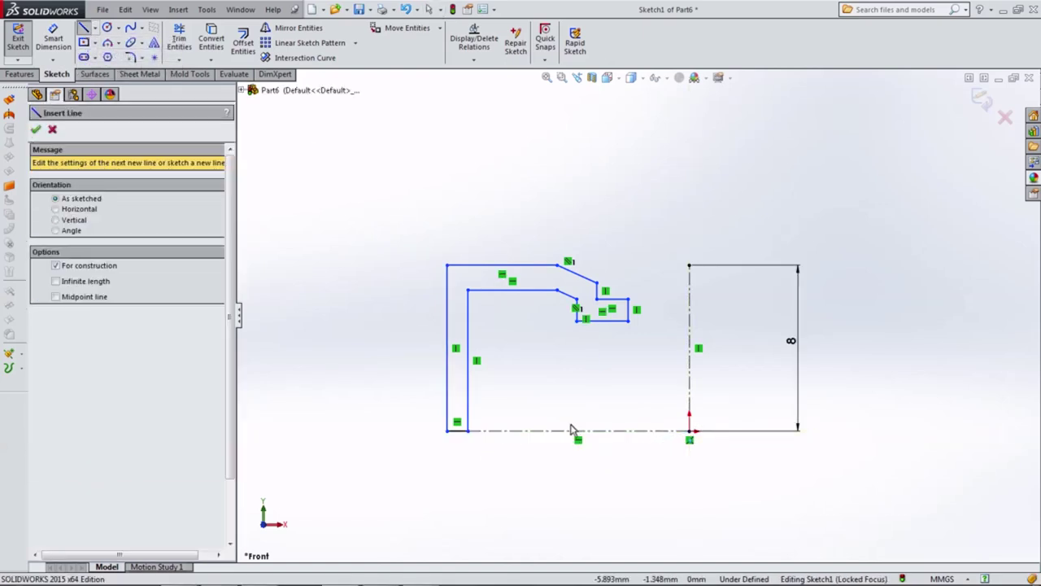
pyautogui.click(558, 266)
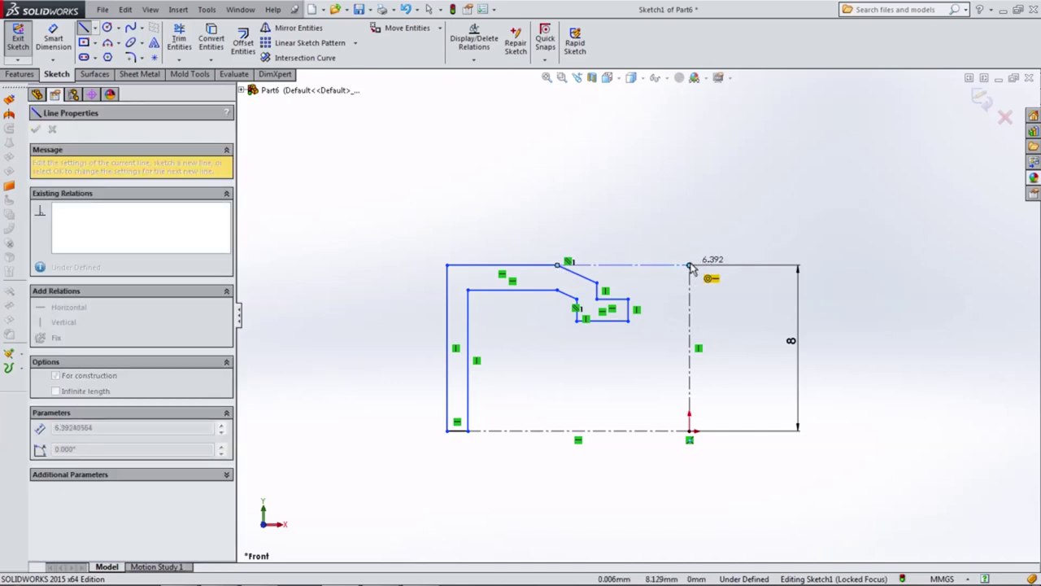
pyautogui.doubleClick(689, 265)
pyautogui.click(53, 38)
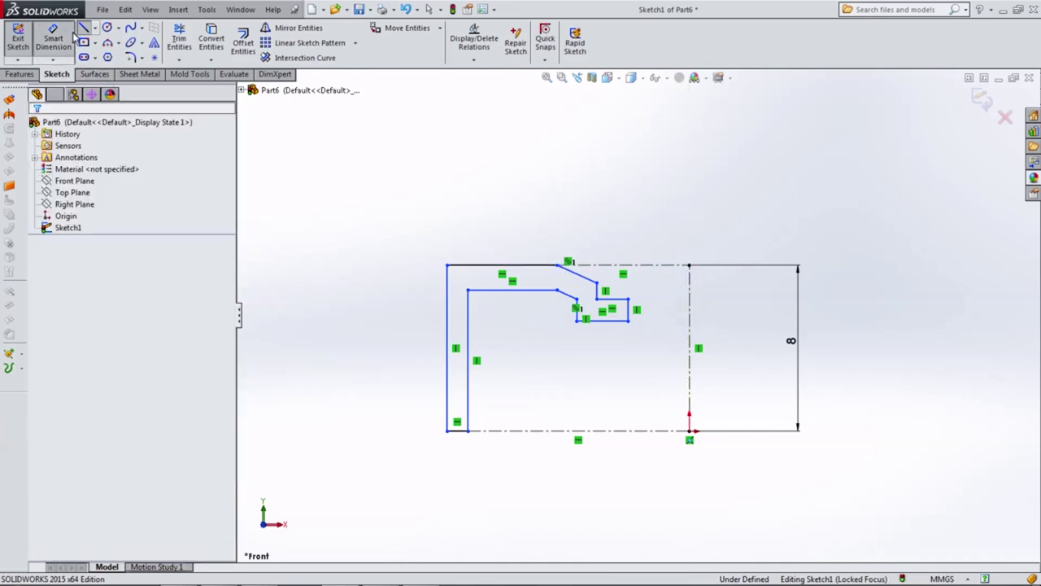
# Dimension the profile's bottom wall and top thickness at 0.5 mm each
pyautogui.click(457, 433)
pyautogui.click(390, 458)
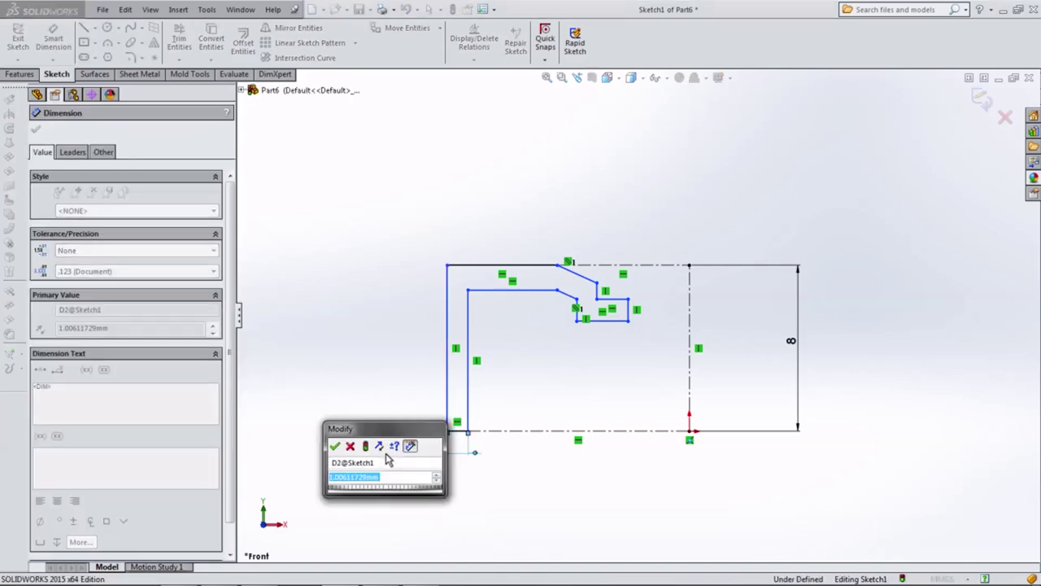
pyautogui.write('0.5')
pyautogui.press('Return')
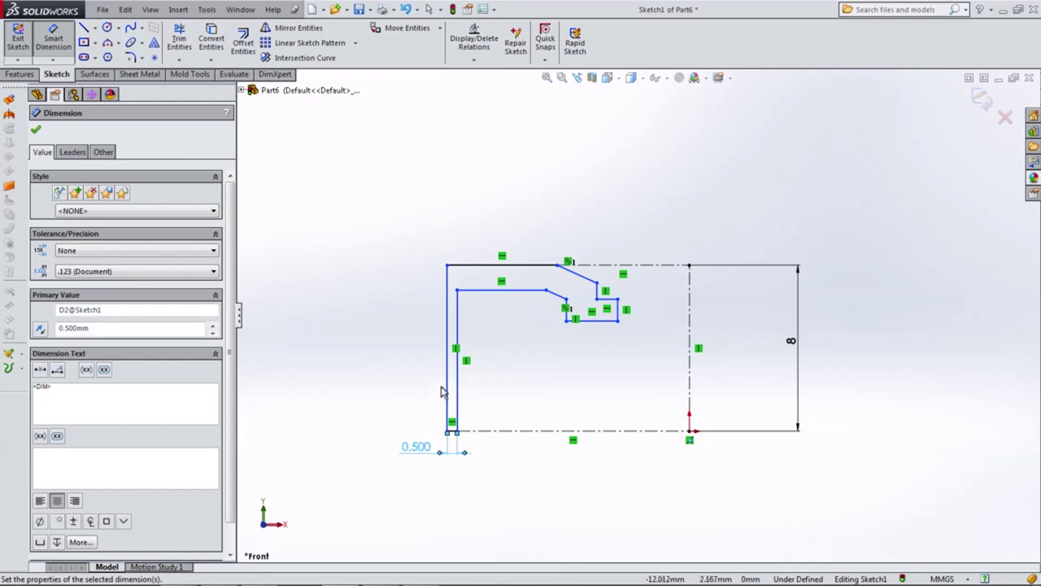
pyautogui.click(465, 290)
pyautogui.click(472, 264)
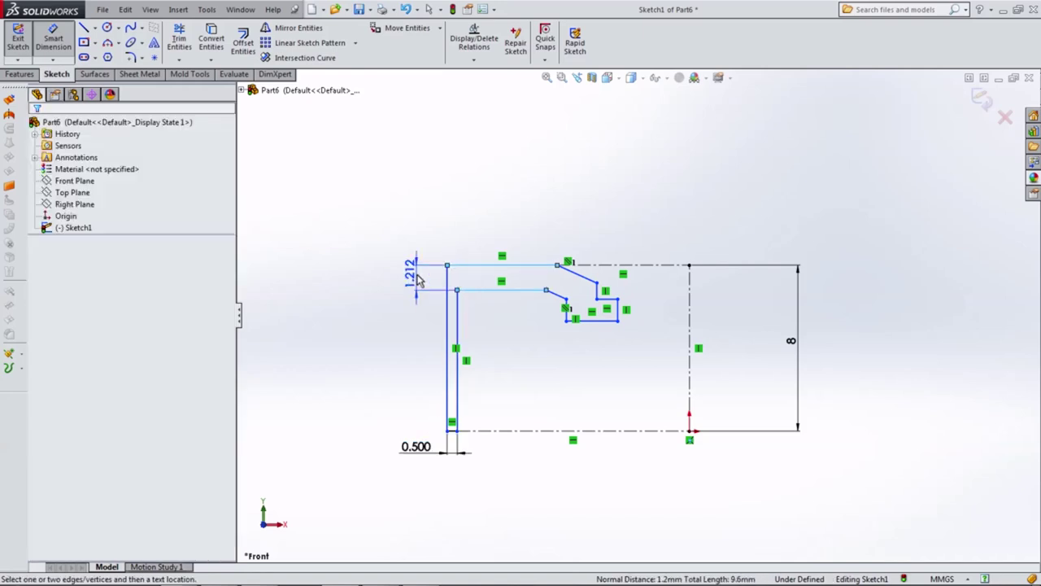
pyautogui.click(419, 279)
pyautogui.write('0.5')
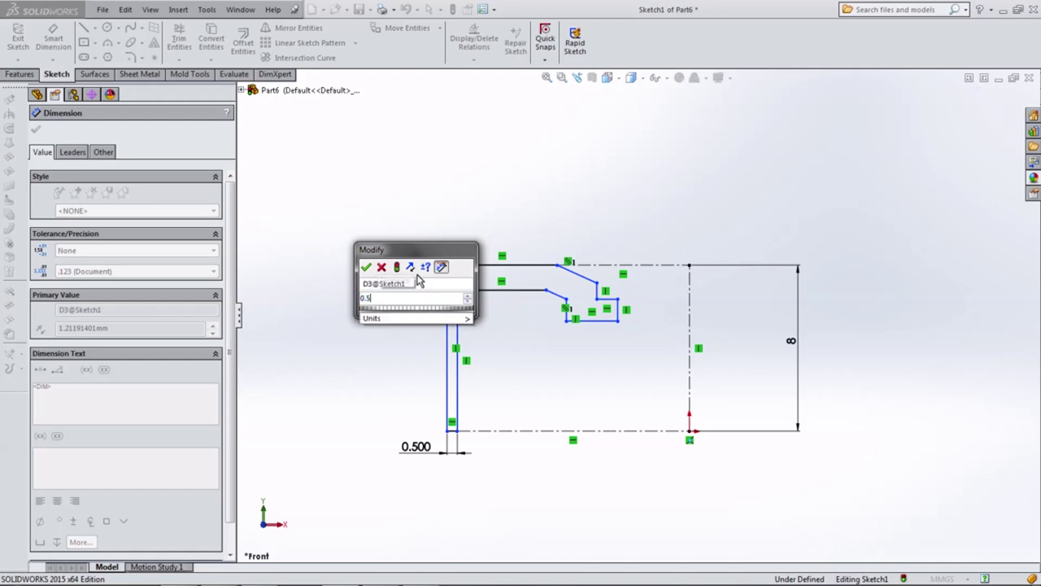
pyautogui.press('Return')
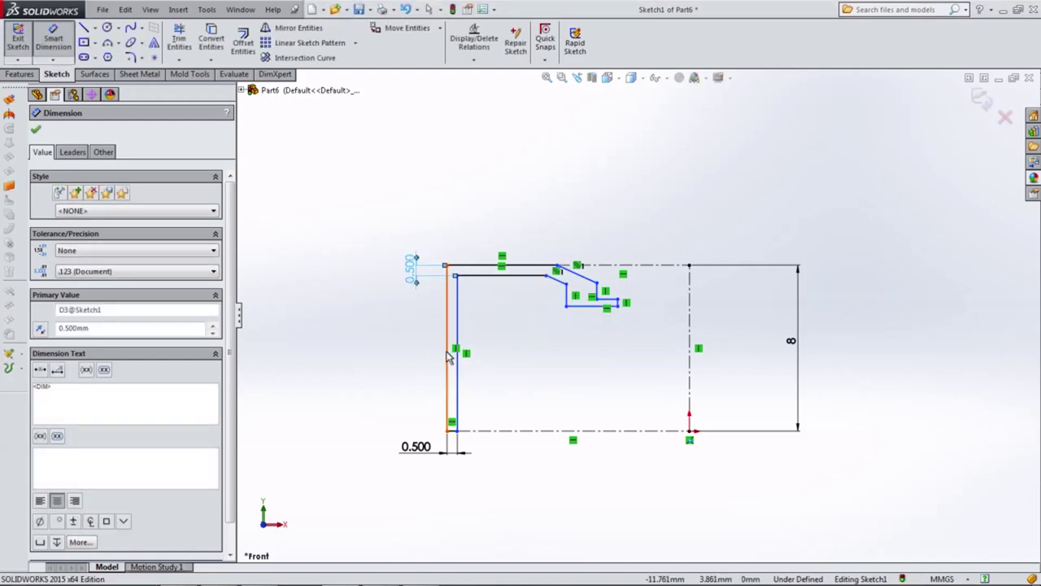
# Set the construction line to centerline width to 72.5/2, giving 36.250
pyautogui.click(447, 358)
pyautogui.click(689, 371)
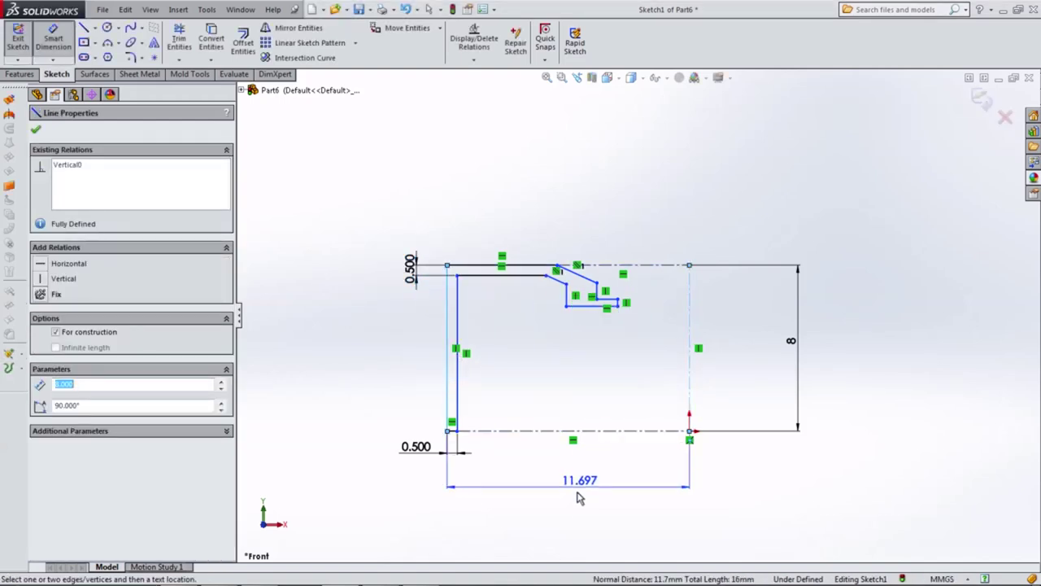
pyautogui.click(578, 498)
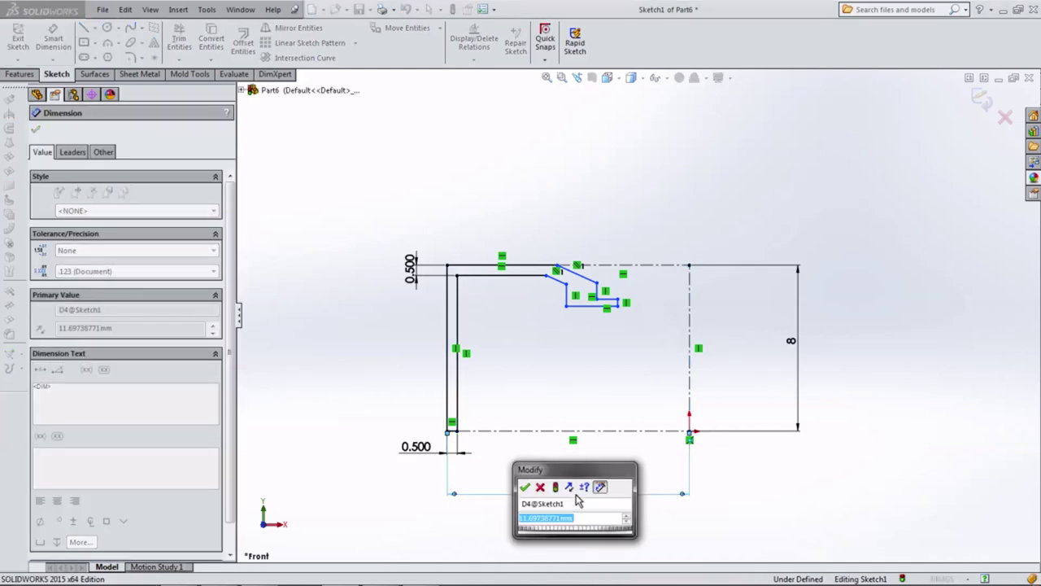
pyautogui.write('72')
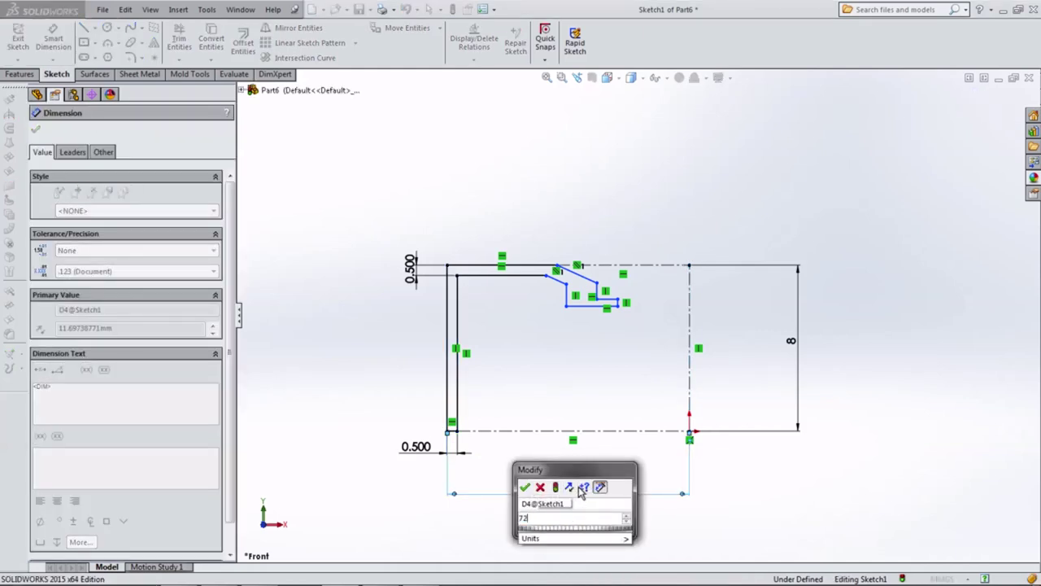
pyautogui.write('.5/2')
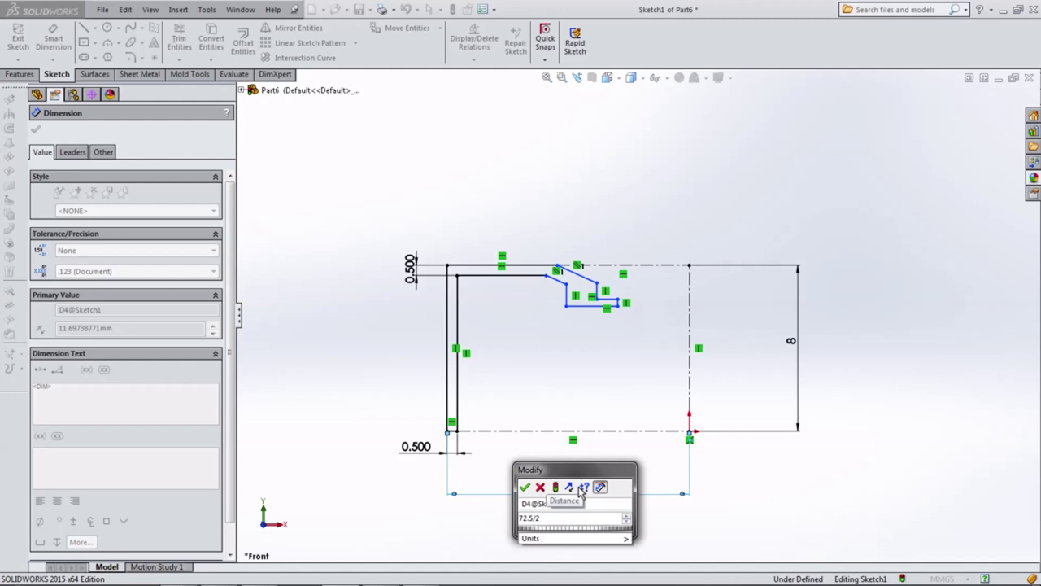
pyautogui.press('Return')
pyautogui.scroll(3, 534, 439)
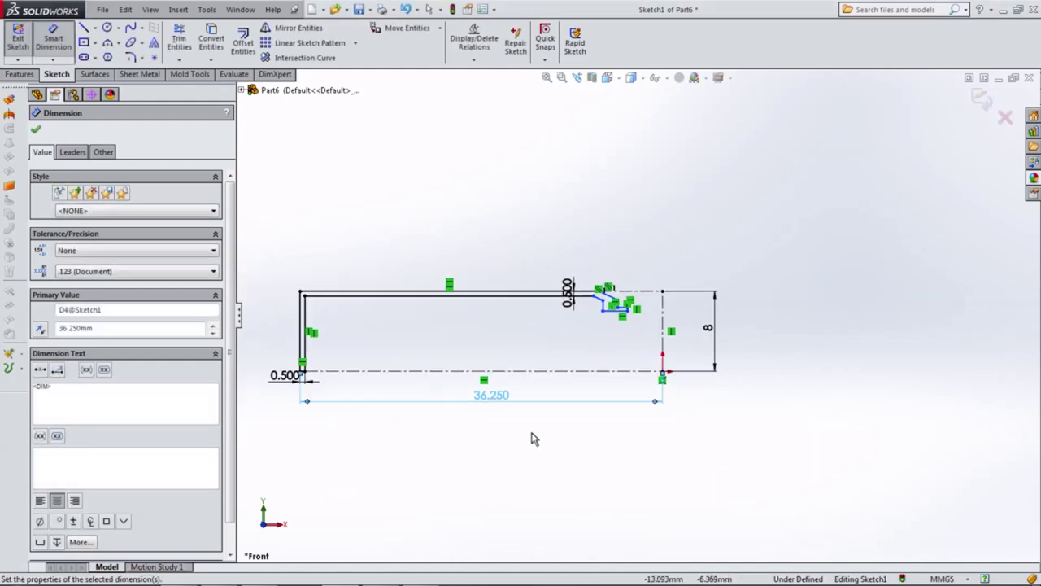
pyautogui.scroll(-2, 491, 315)
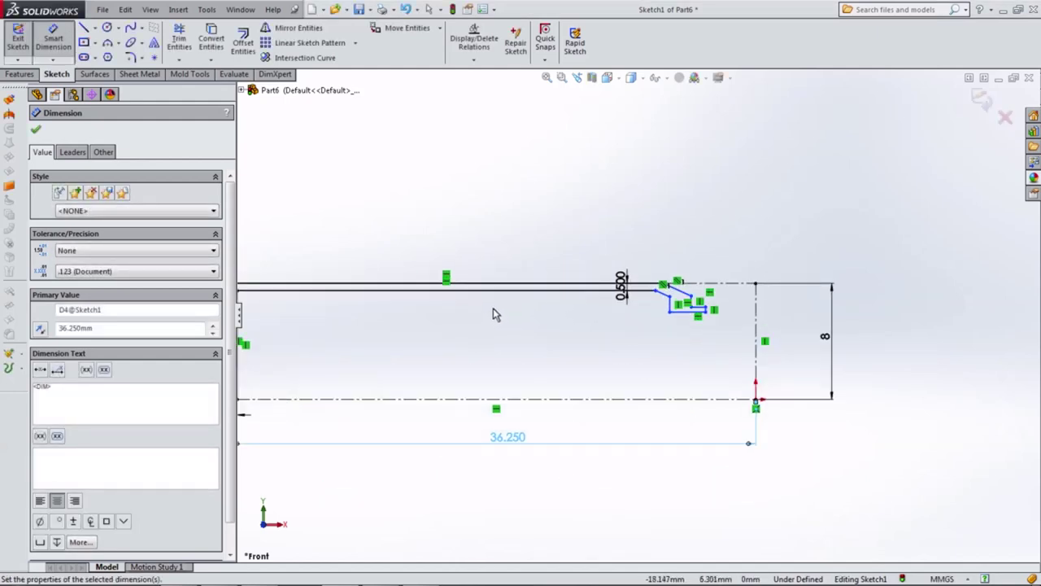
pyautogui.scroll(2, 463, 317)
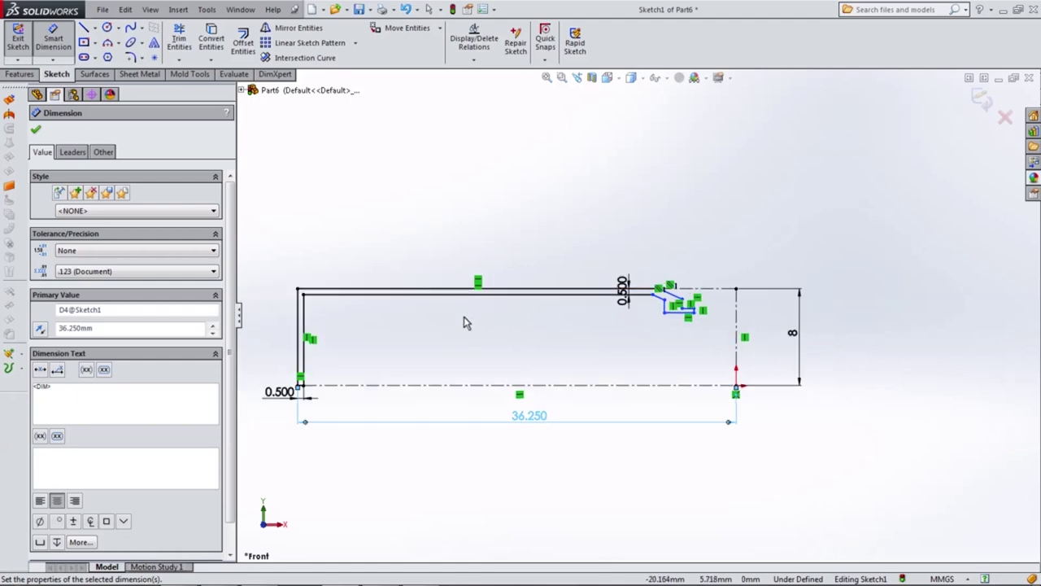
pyautogui.scroll(-1, 434, 312)
# Give the top line a length of 10
pyautogui.click(460, 292)
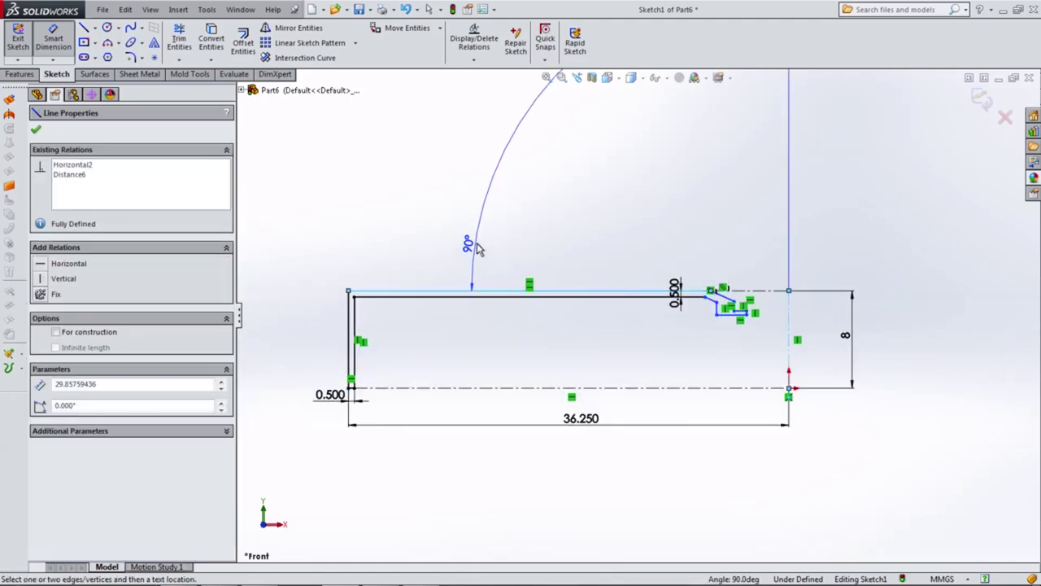
pyautogui.click(466, 269)
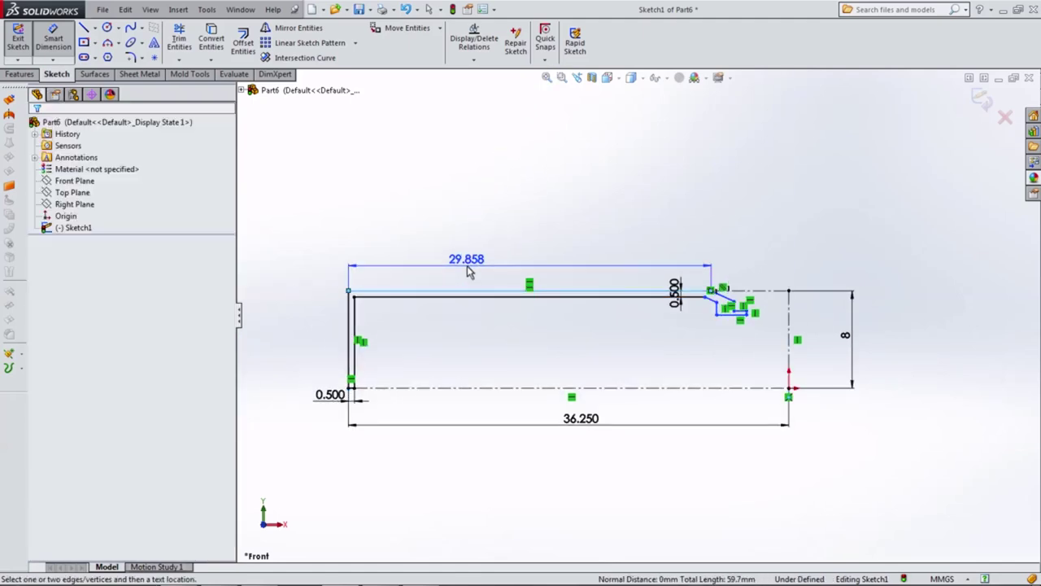
pyautogui.write('10')
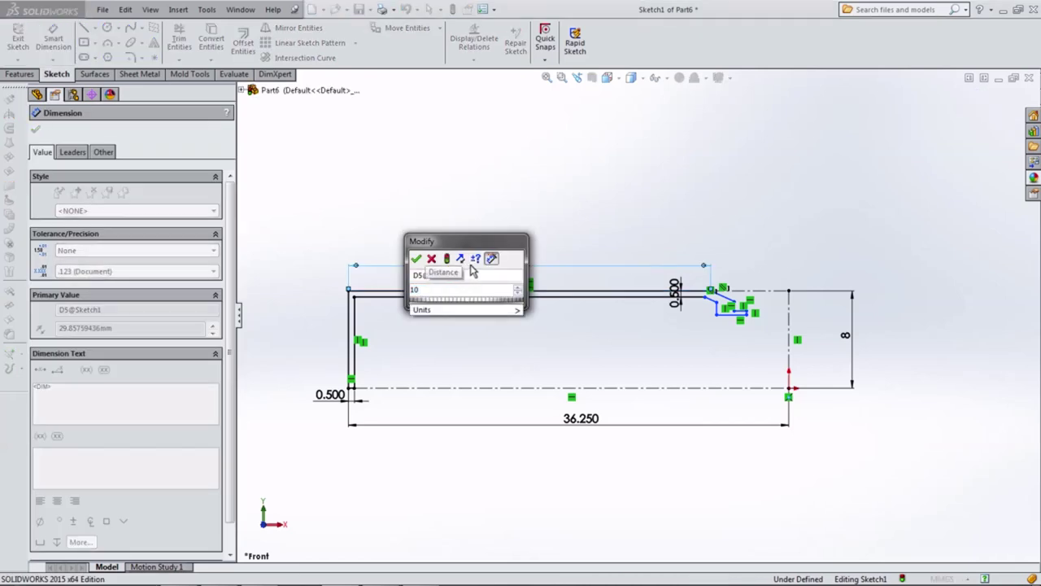
pyautogui.press('Return')
pyautogui.scroll(-3, 480, 301)
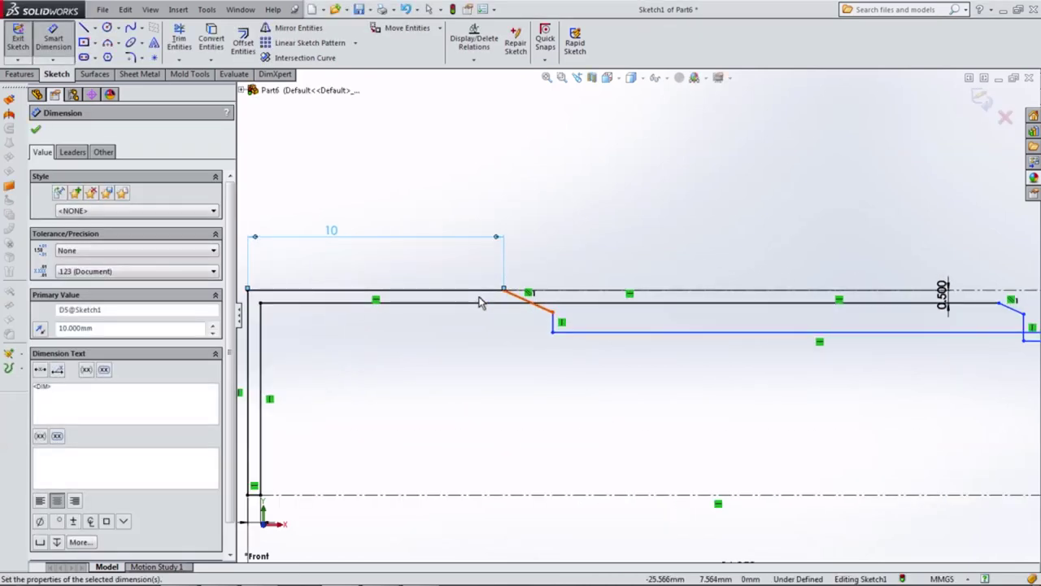
pyautogui.press('Escape')
# Drag the inner step's endpoints up and left, close to the top line
pyautogui.scroll(2, 639, 325)
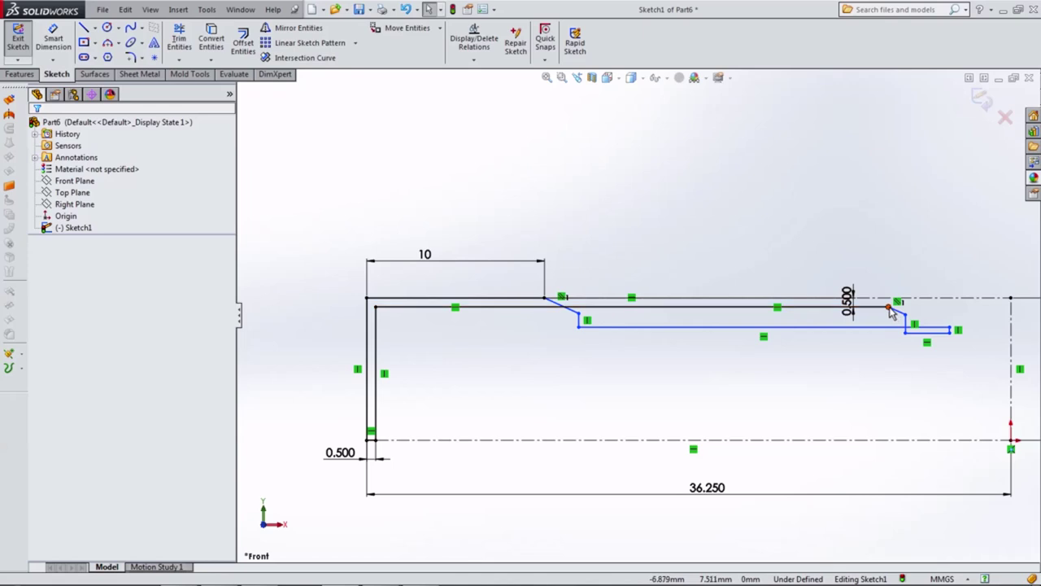
pyautogui.moveTo(890, 313); pyautogui.dragTo(528, 320)
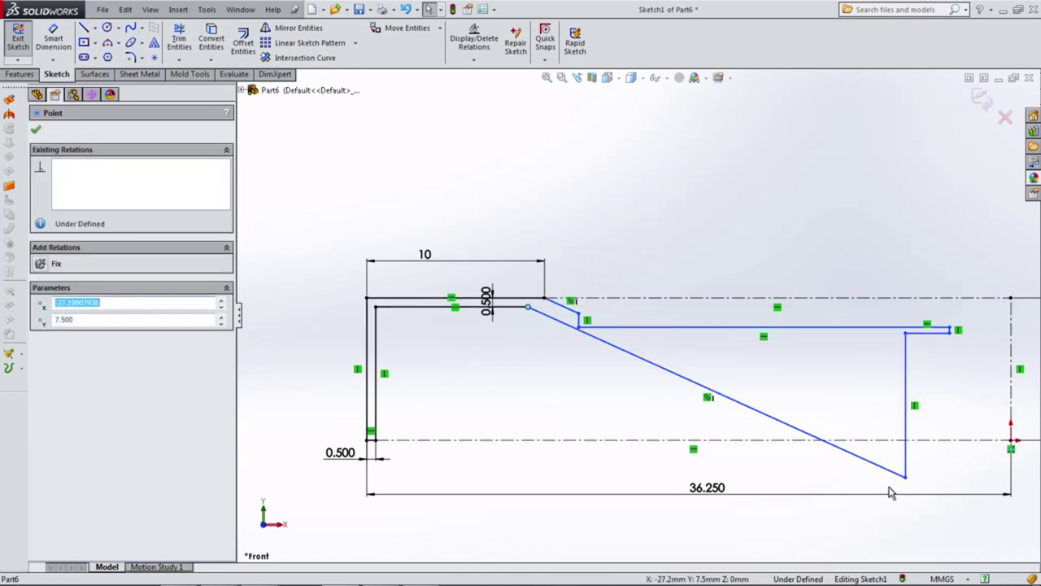
pyautogui.moveTo(907, 480)
pyautogui.mouseDown()
pyautogui.moveTo(581, 350)
pyautogui.moveTo(578, 325)
pyautogui.mouseUp()
pyautogui.press('f')
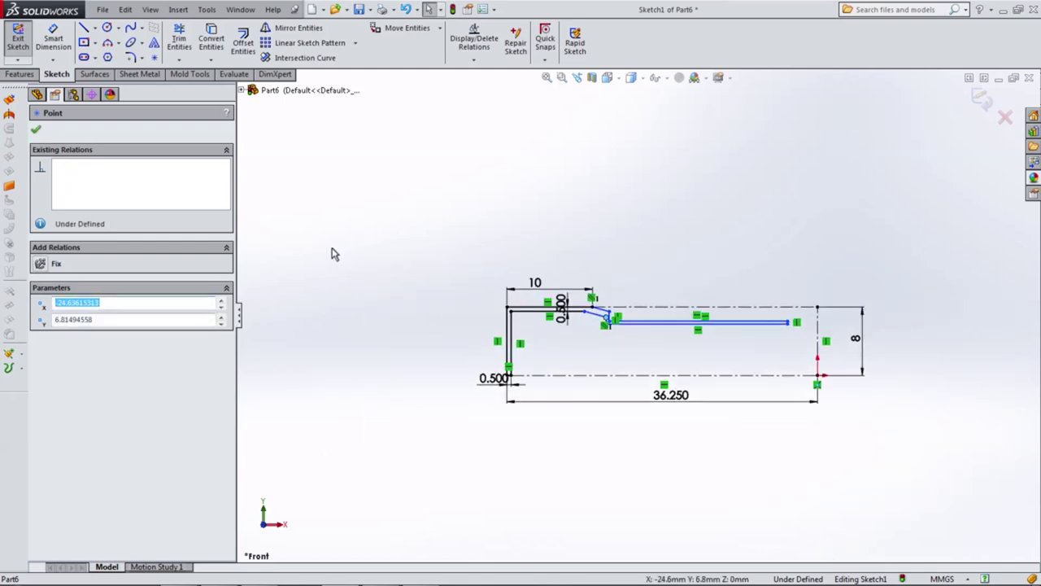
pyautogui.click(49, 38)
pyautogui.scroll(-1, 630, 241)
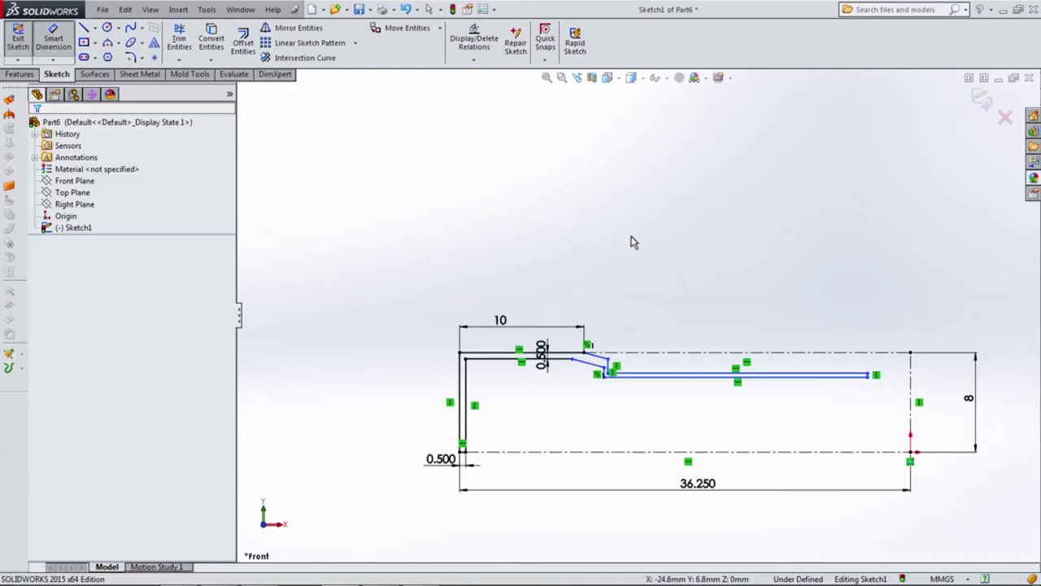
pyautogui.scroll(-2, 638, 338)
# Set the short angled line to 10 degrees from the centerline
pyautogui.scroll(-2, 623, 363)
pyautogui.click(578, 336)
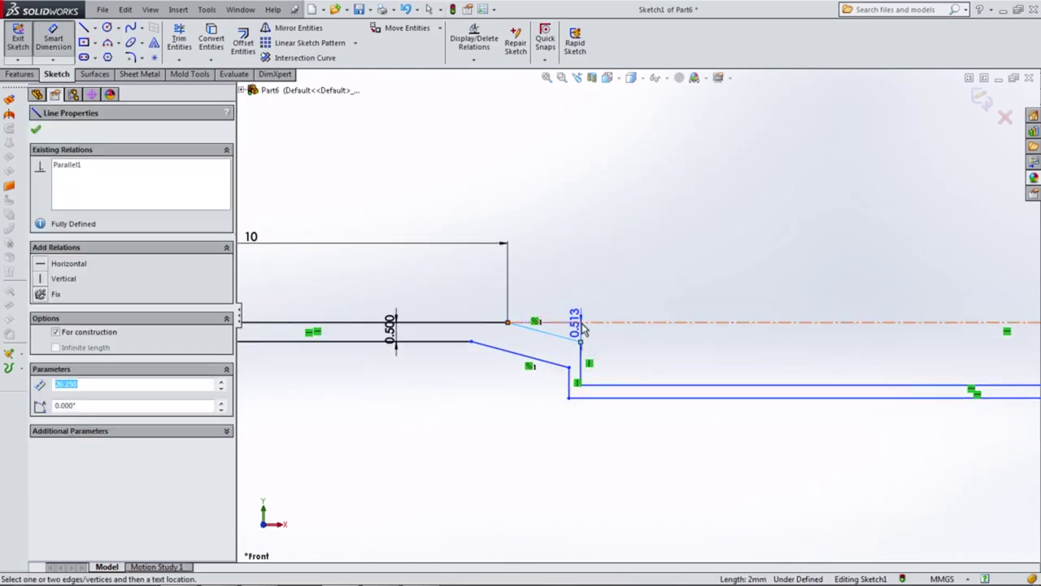
pyautogui.click(573, 322)
pyautogui.click(610, 337)
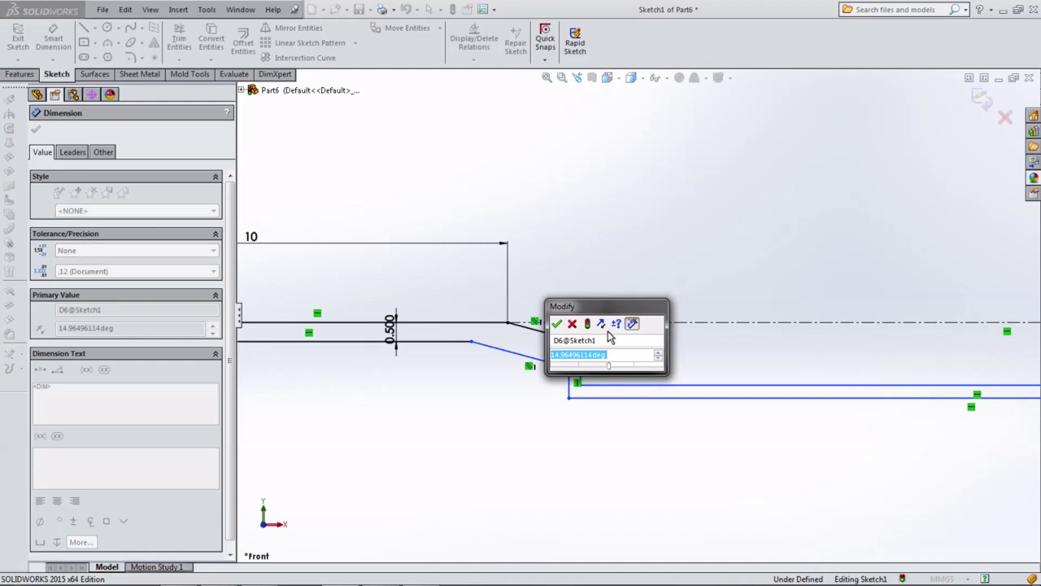
pyautogui.write('10')
pyautogui.press('Return')
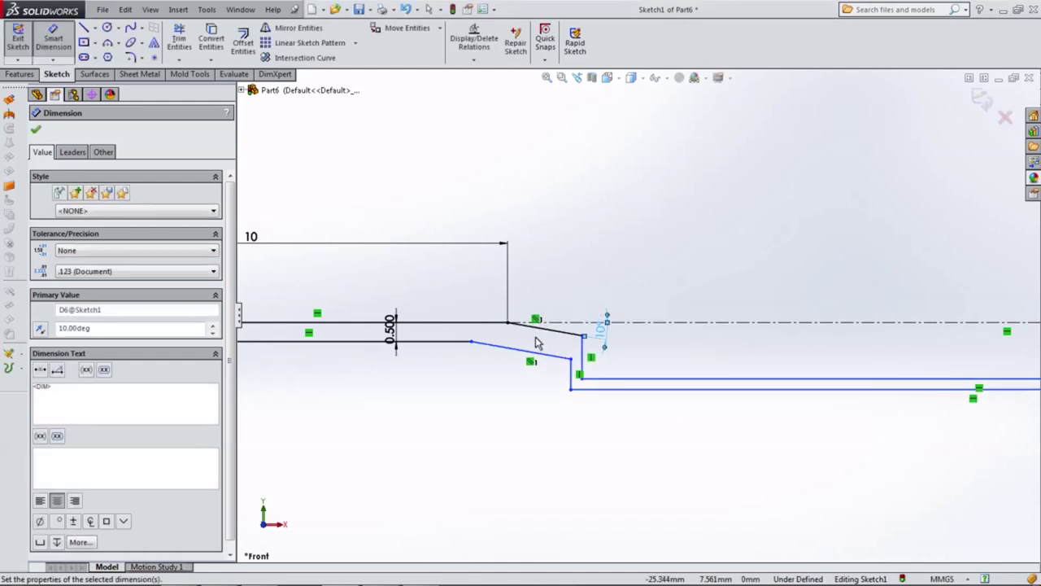
# Space the angled lines and the two short vertical lines 0.5 apart
pyautogui.click(549, 334)
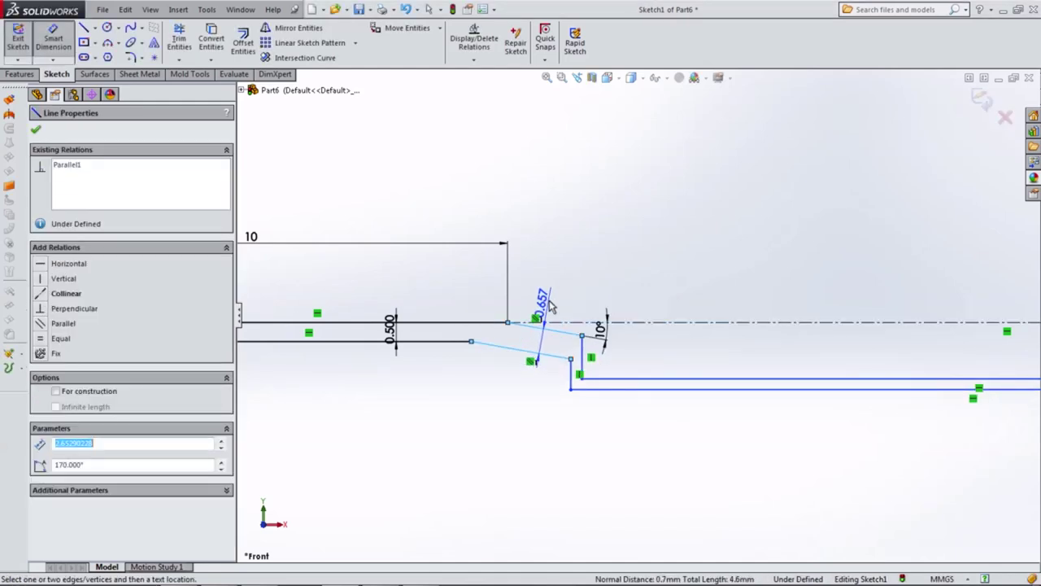
pyautogui.click(560, 280)
pyautogui.write('0.5')
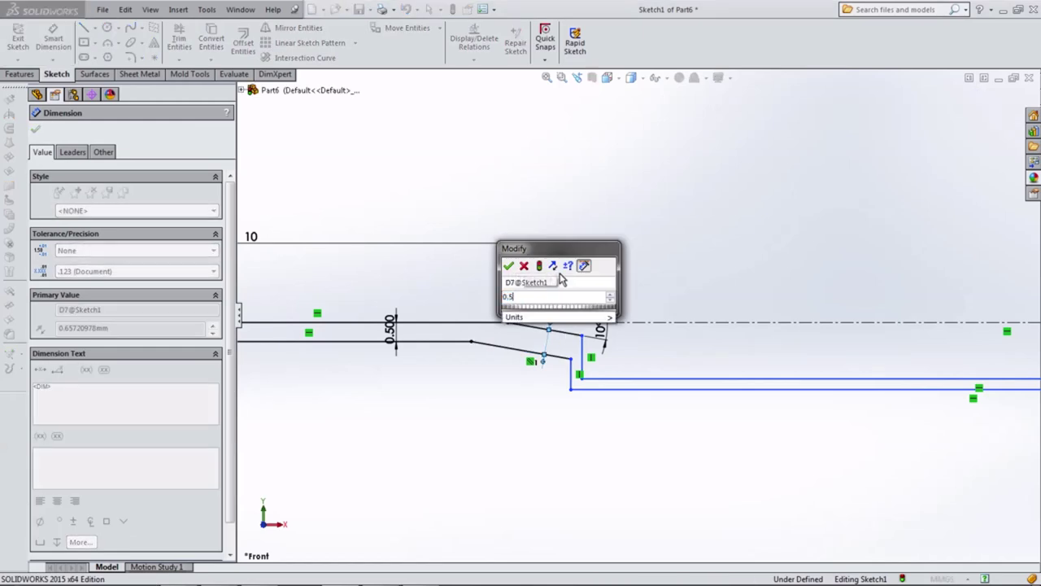
pyautogui.press('Return')
pyautogui.scroll(-3, 592, 360)
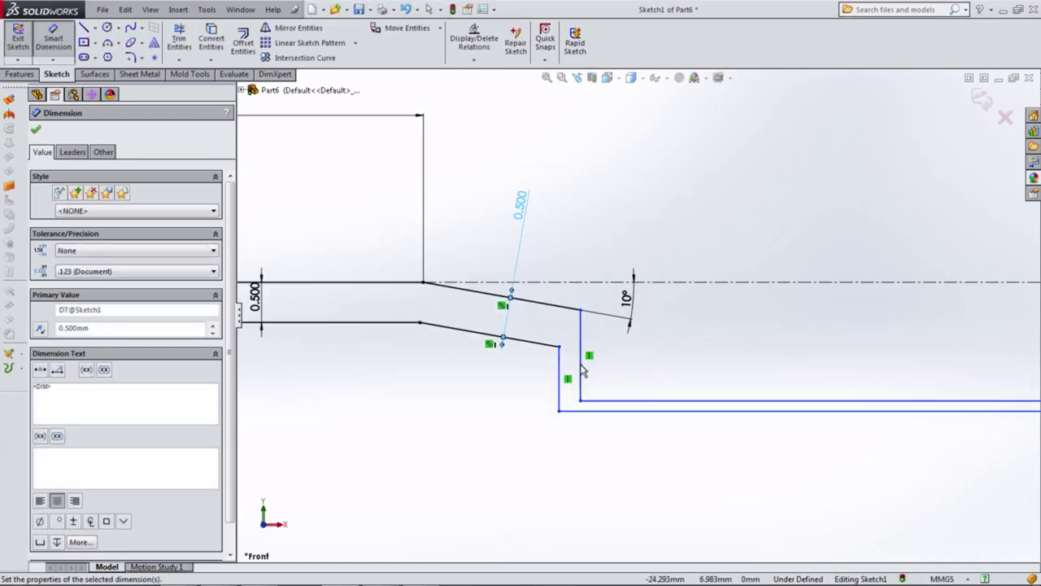
pyautogui.click(580, 370)
pyautogui.click(559, 366)
pyautogui.click(570, 259)
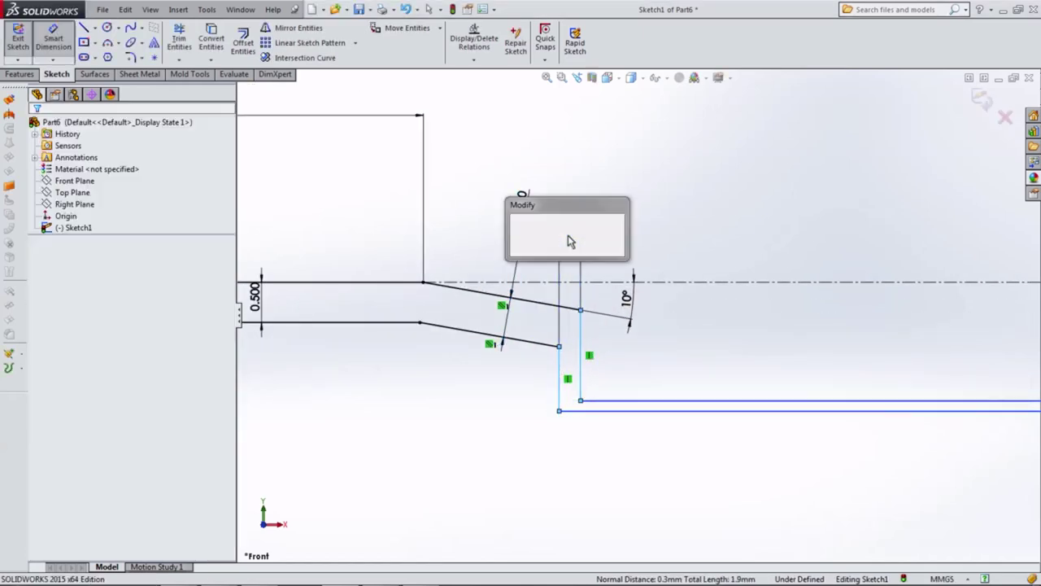
pyautogui.write('0.5')
pyautogui.press('Return')
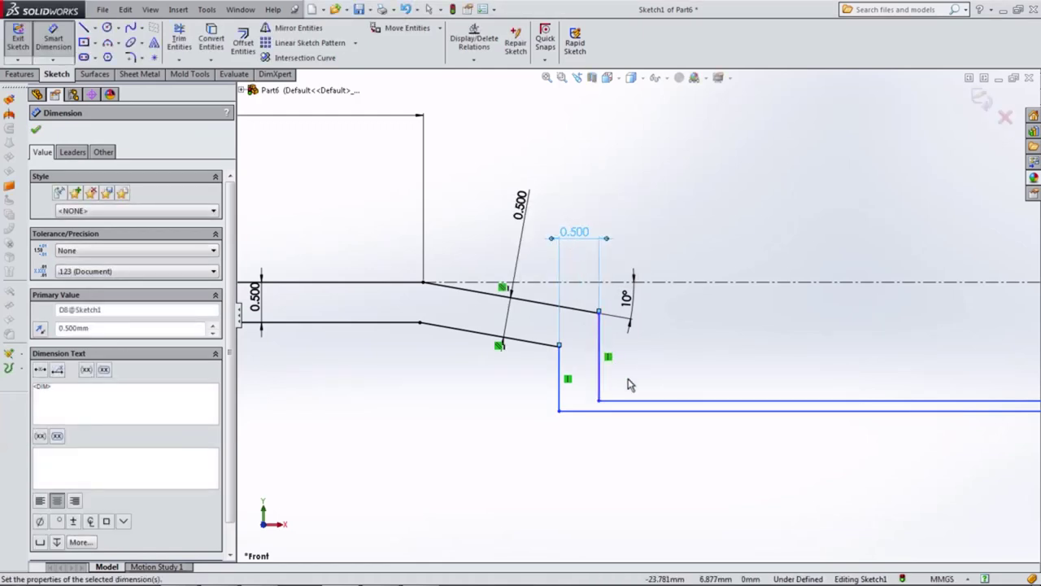
# Set the offset between the long horizontal lines to 0.500
pyautogui.scroll(2, 643, 396)
pyautogui.scroll(2, 676, 384)
pyautogui.scroll(2, 727, 342)
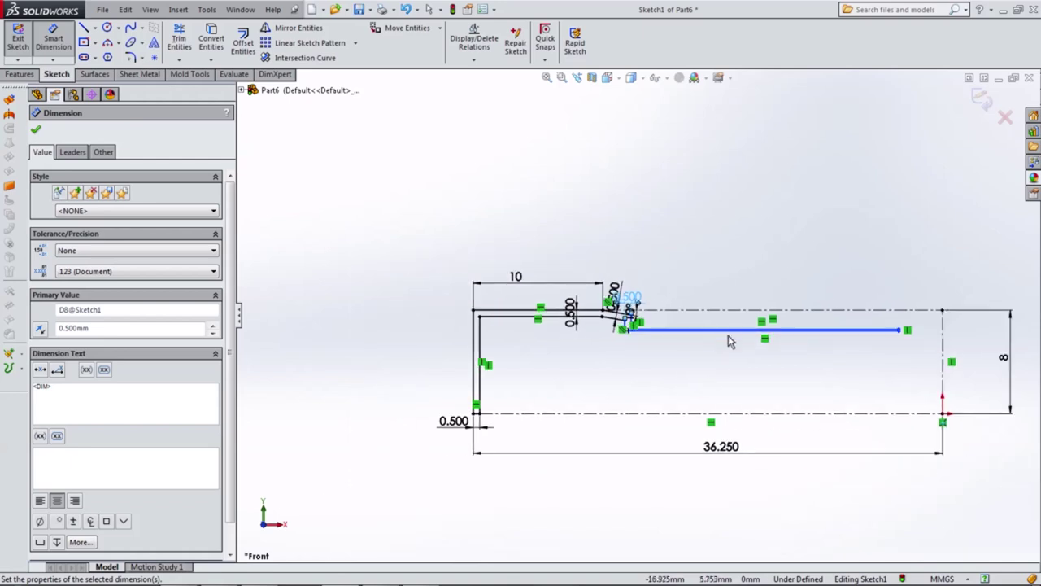
pyautogui.scroll(-1, 765, 329)
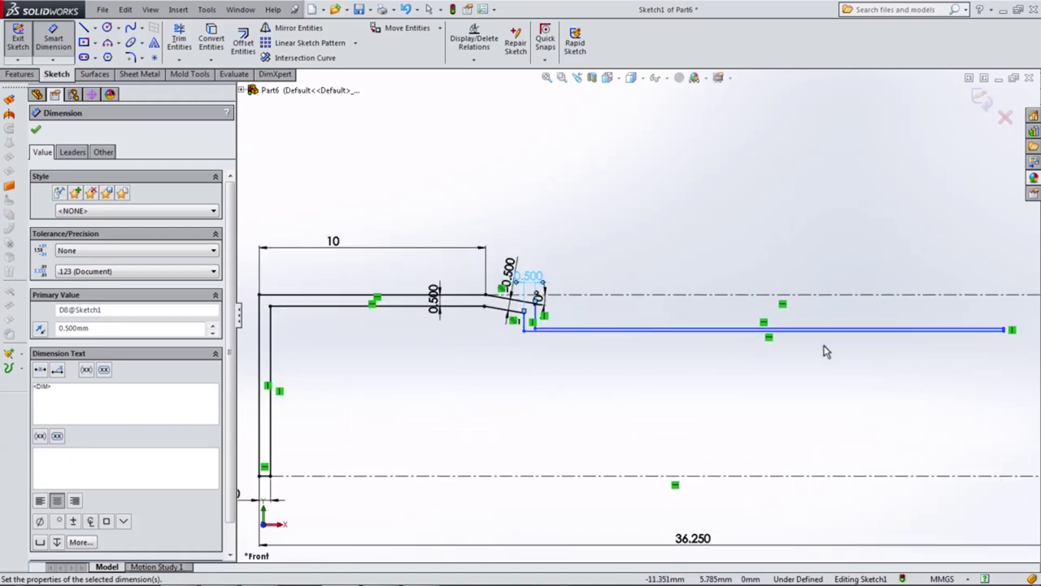
pyautogui.scroll(-3, 572, 320)
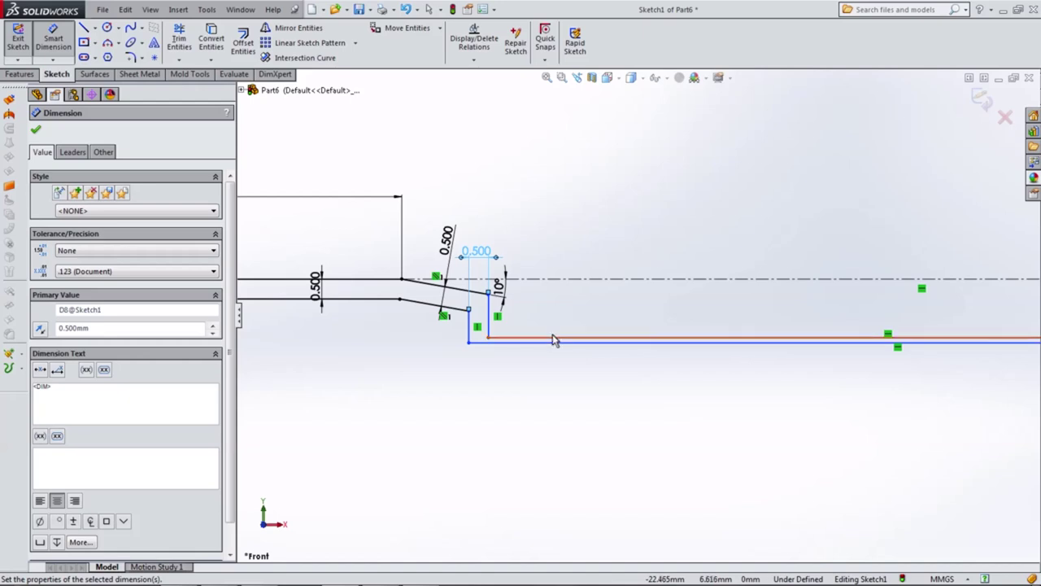
pyautogui.click(553, 338)
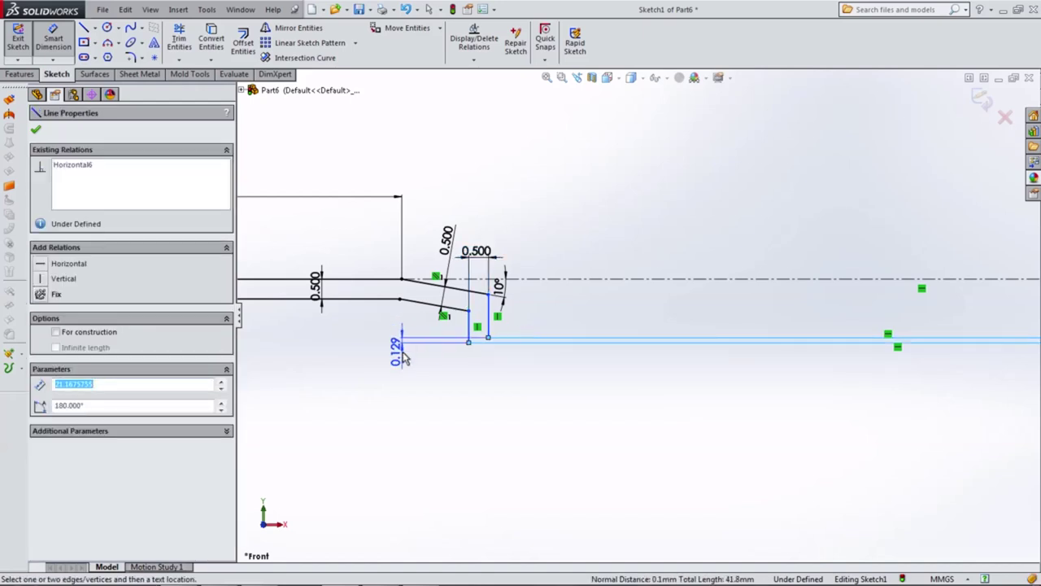
pyautogui.click(400, 346)
pyautogui.write('.5')
pyautogui.press('Return')
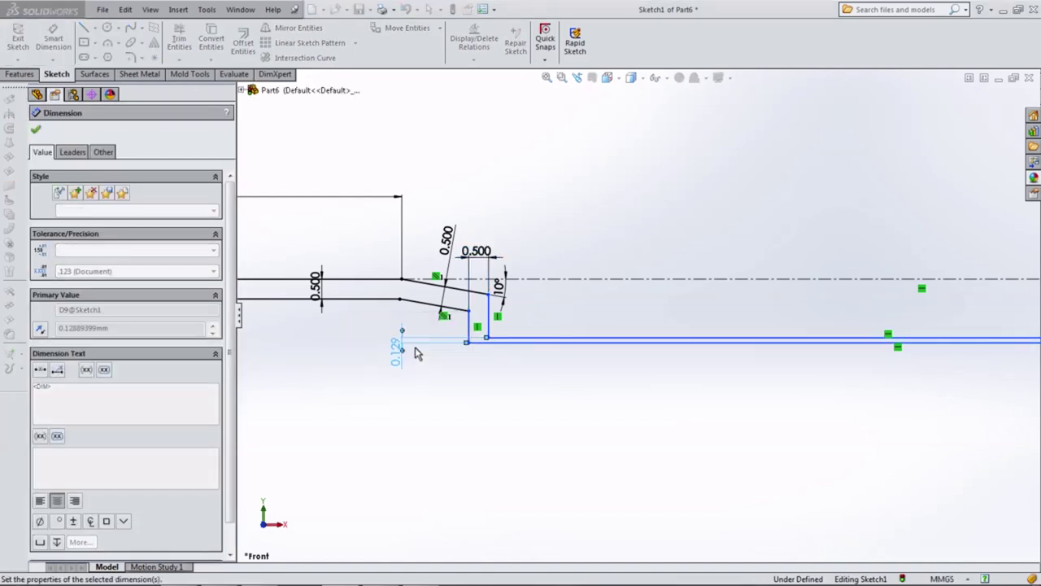
# Start a dimension from the rectangle's right vertical edge to the vertical centerline
pyautogui.scroll(3, 541, 352)
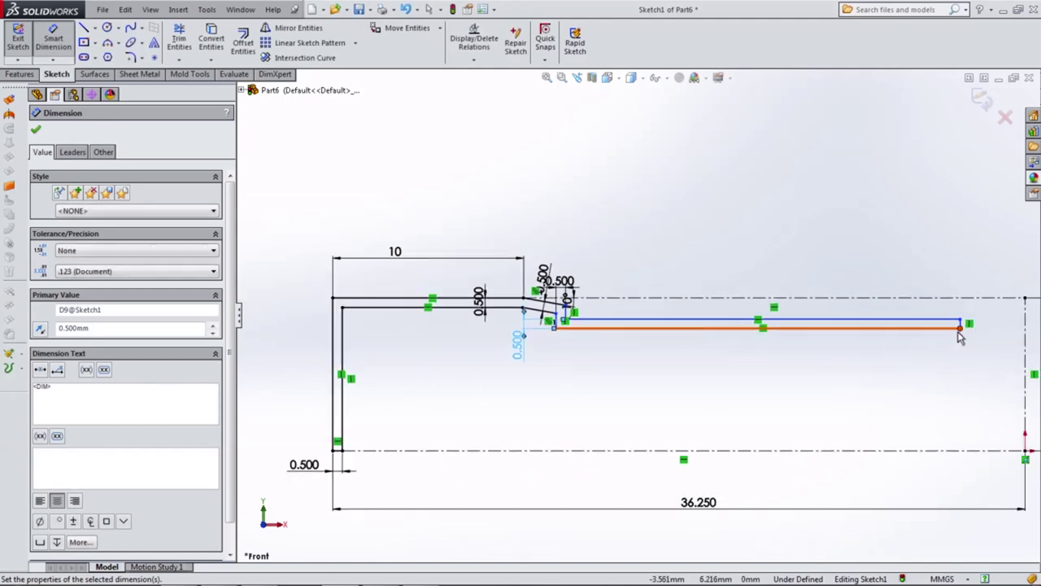
pyautogui.scroll(-3, 960, 338)
pyautogui.click(1017, 326)
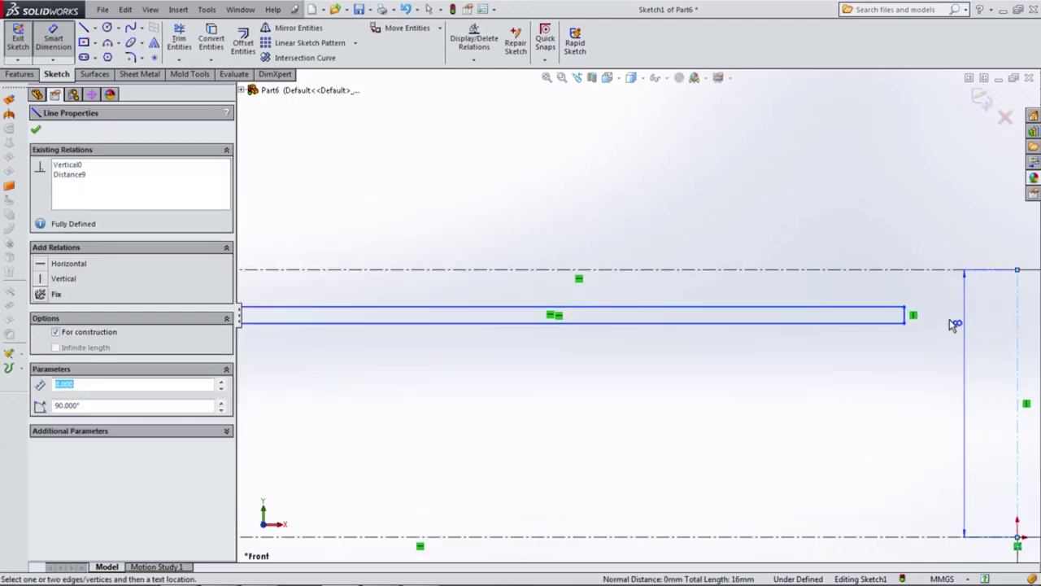
pyautogui.click(904, 316)
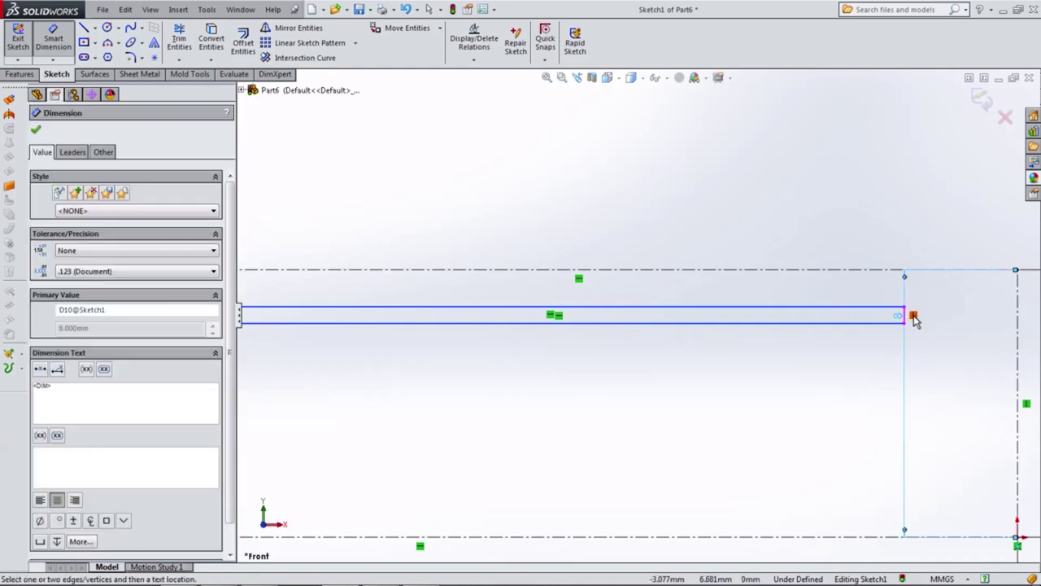
pyautogui.press('Escape')
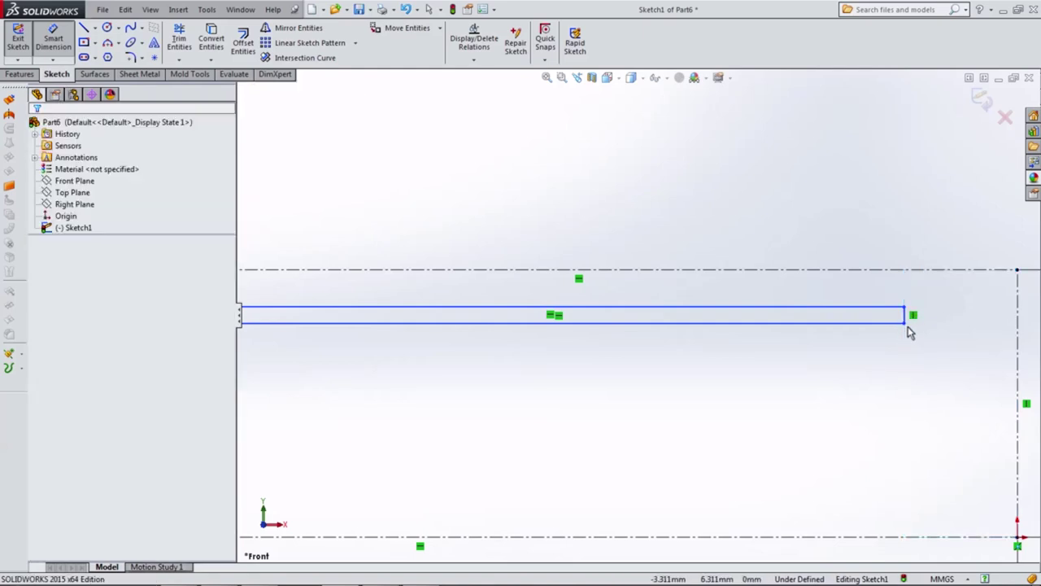
pyautogui.click(904, 319)
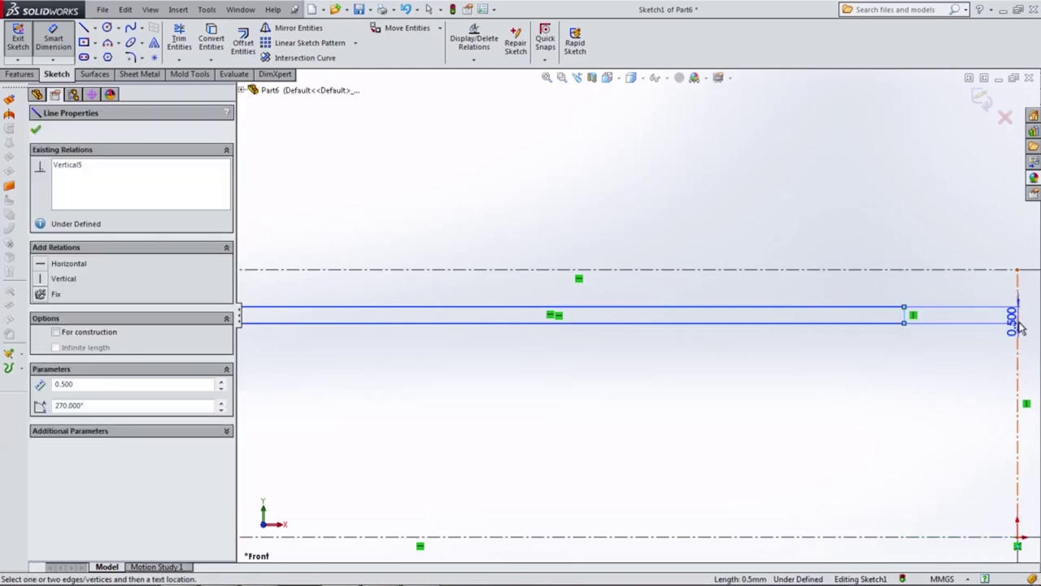
pyautogui.click(1016, 316)
# Place the horizontal dimension and set the rectangle's right end 25 mm (50/2) from the centerline
pyautogui.click(968, 228)
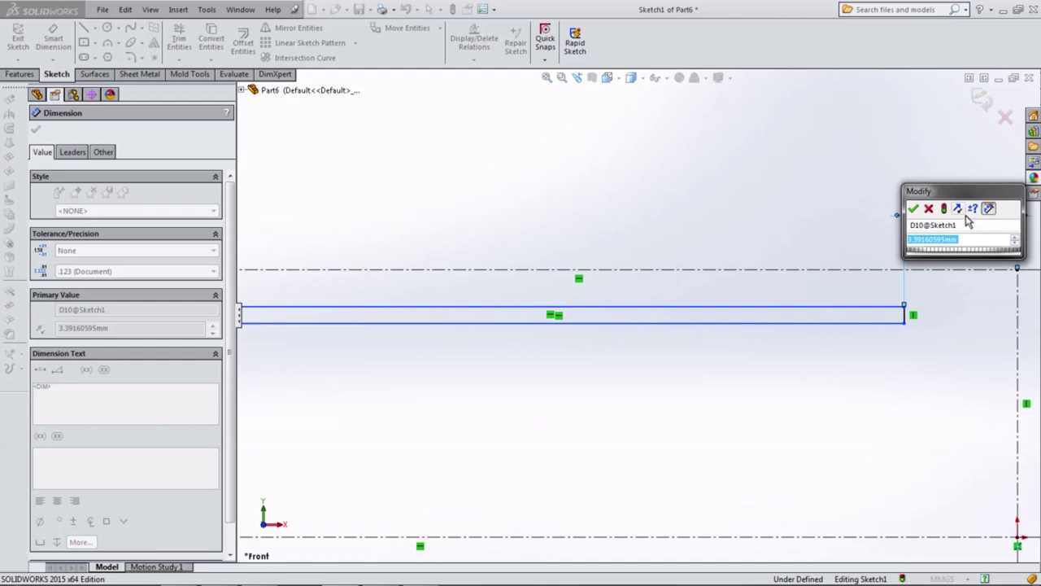
pyautogui.write('5')
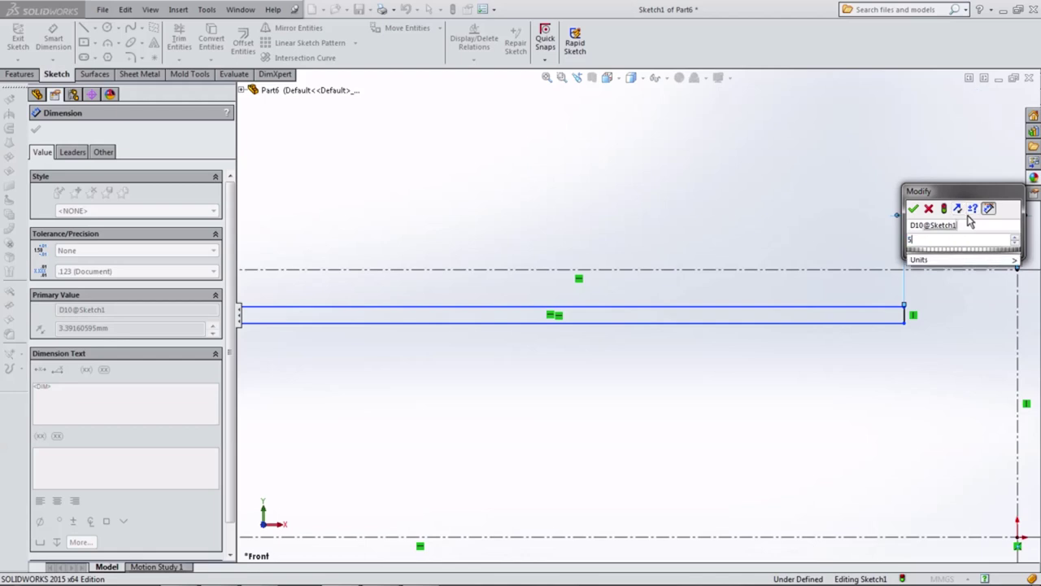
pyautogui.write('0.2')
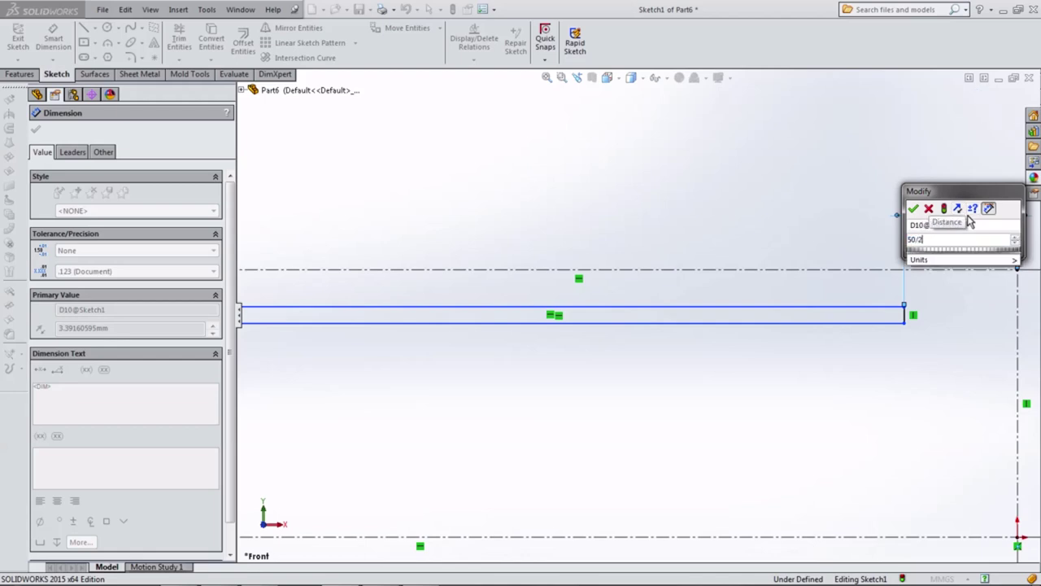
pyautogui.press('Return')
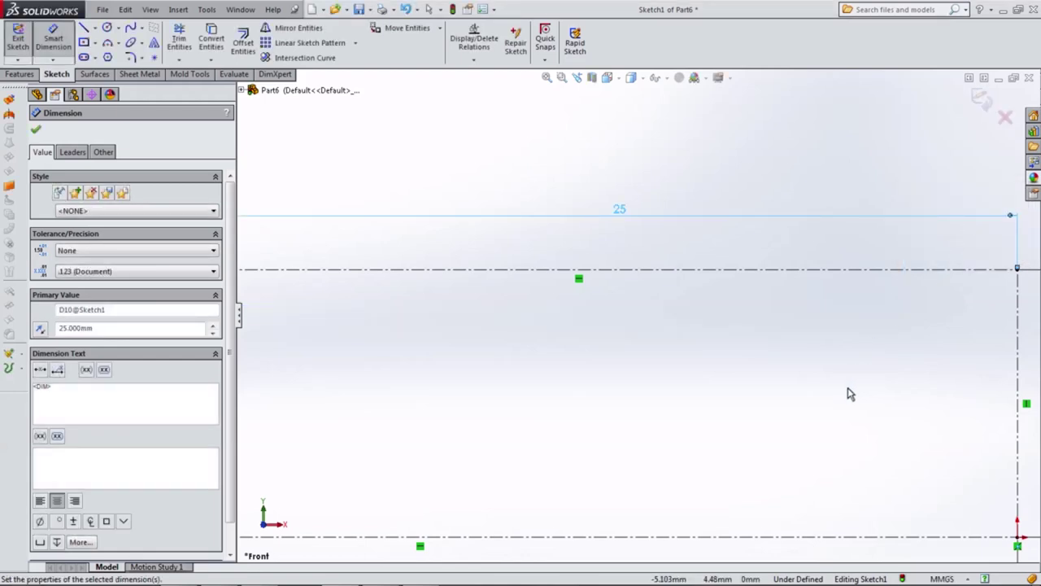
# Shift a point of the stepped profile to the left
pyautogui.scroll(-3, 781, 409)
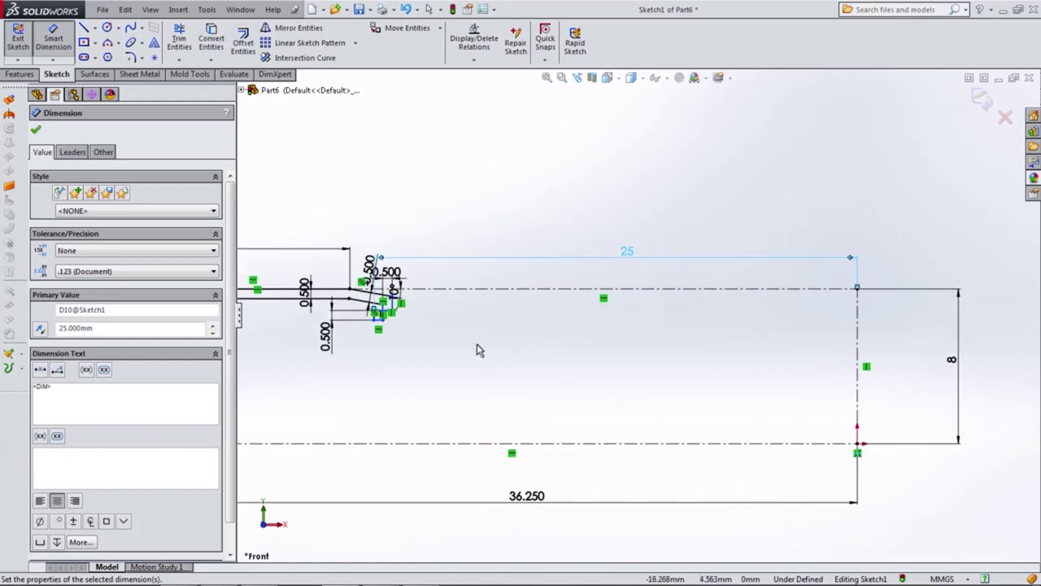
pyautogui.scroll(1, 414, 318)
pyautogui.scroll(1, 403, 321)
pyautogui.scroll(1, 419, 326)
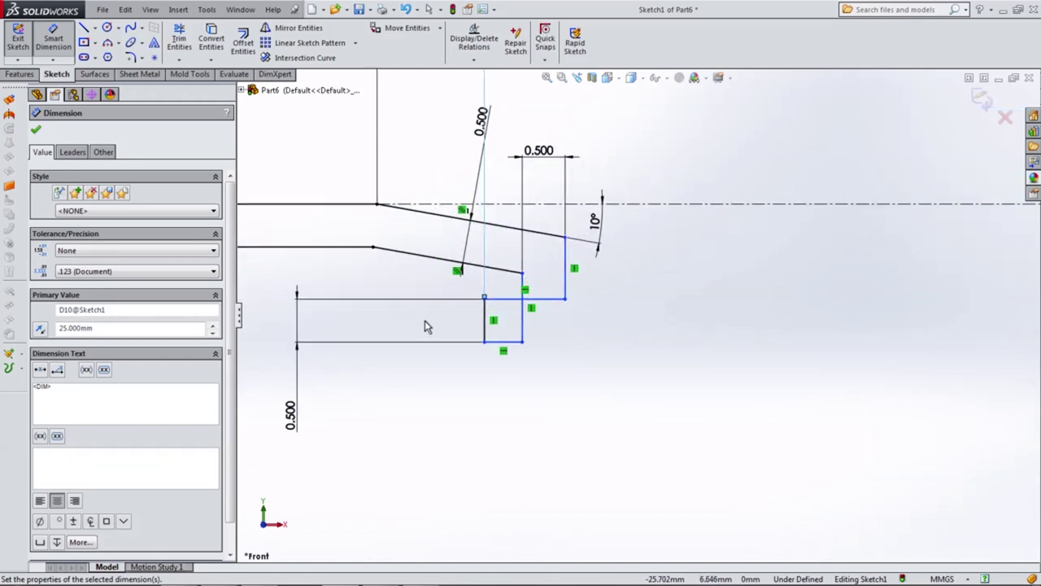
pyautogui.press('Escape')
pyautogui.scroll(1, 468, 323)
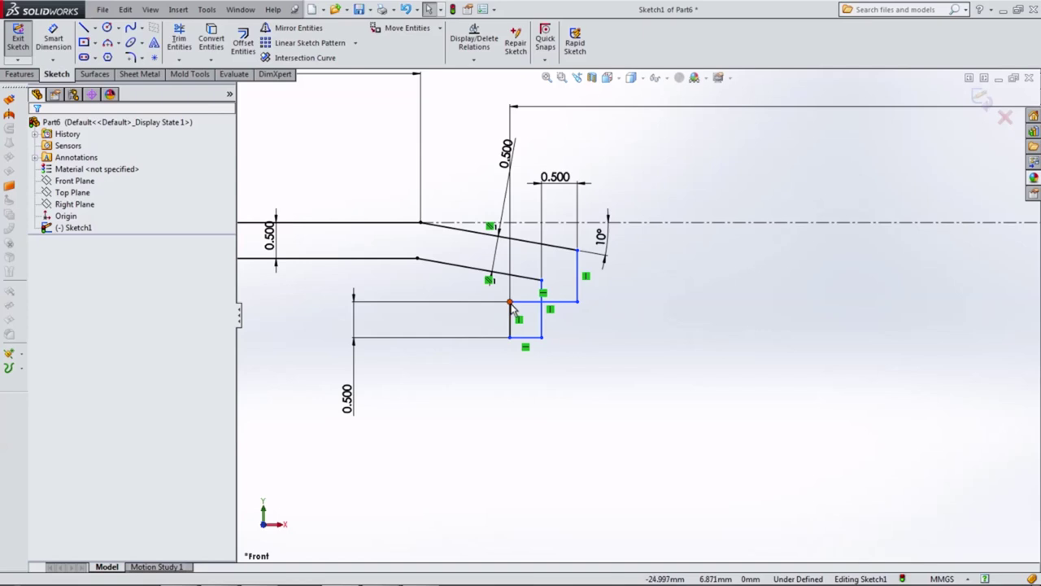
pyautogui.scroll(-2, 524, 317)
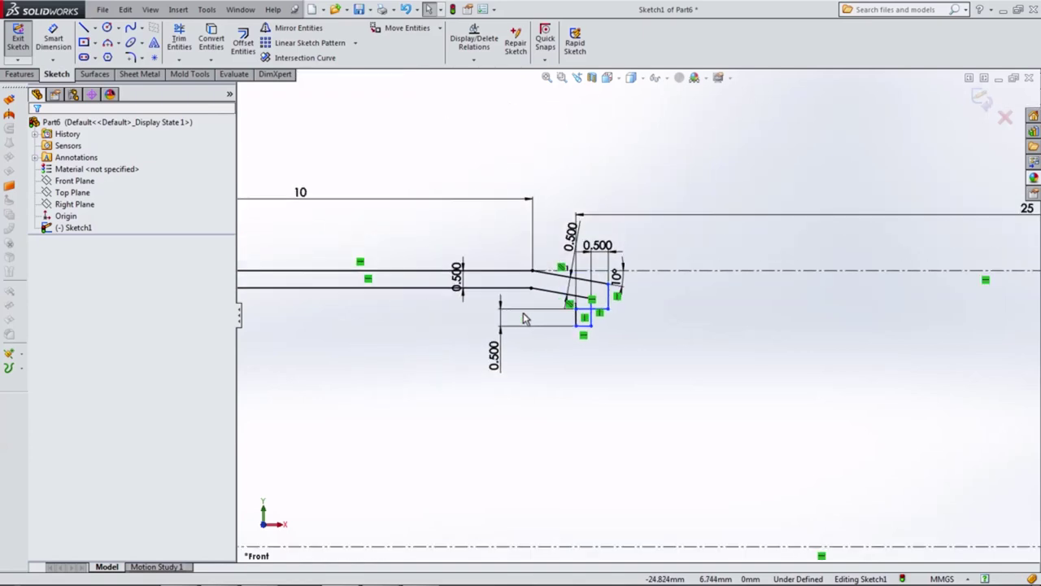
pyautogui.scroll(-1, 585, 305)
pyautogui.scroll(-1, 602, 305)
pyautogui.scroll(-1, 616, 317)
pyautogui.scroll(2, 616, 317)
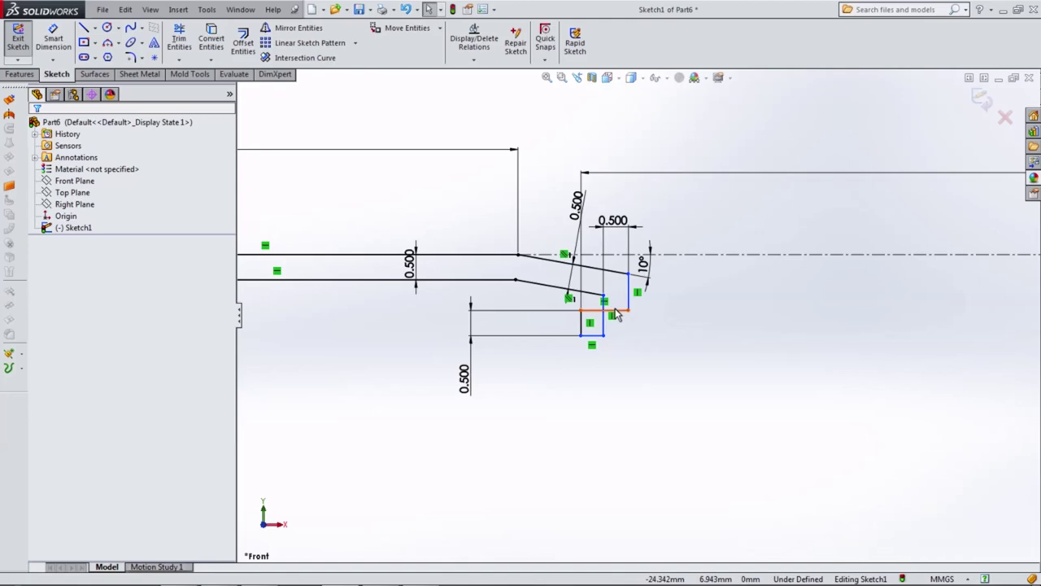
pyautogui.scroll(-2, 543, 305)
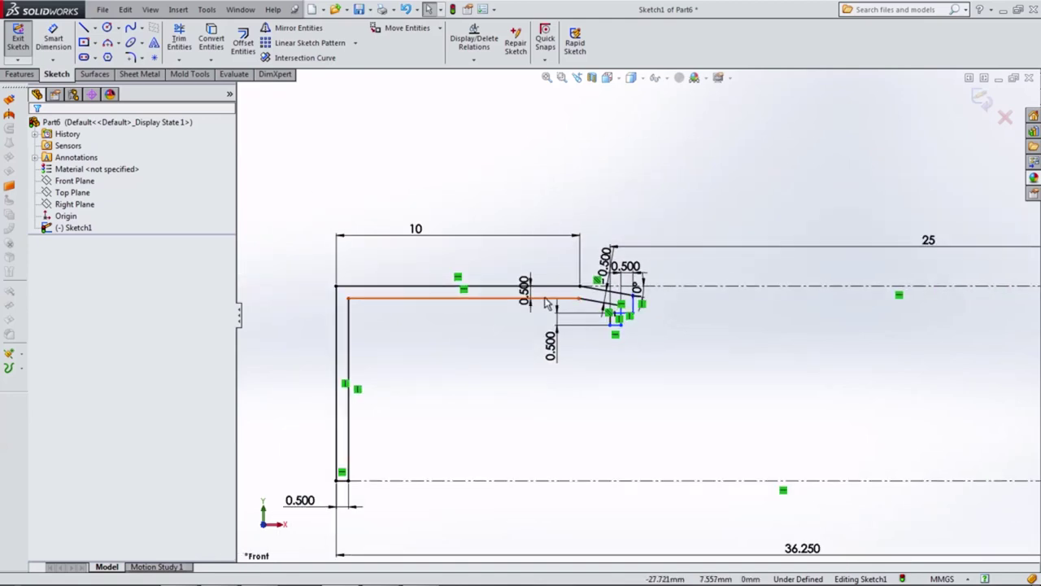
pyautogui.scroll(2, 574, 303)
pyautogui.scroll(2, 637, 302)
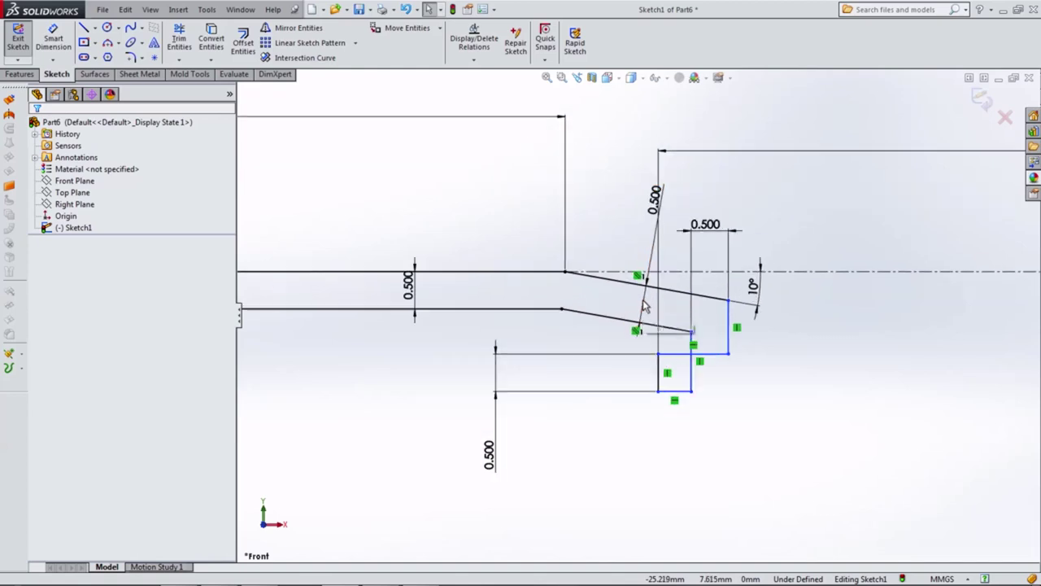
pyautogui.moveTo(728, 301); pyautogui.dragTo(621, 293)
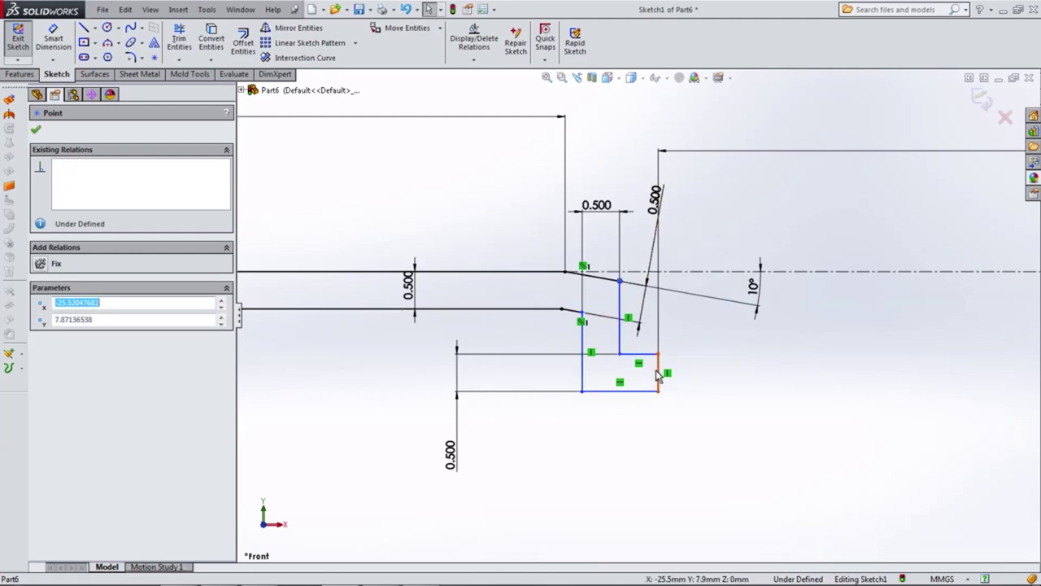
pyautogui.scroll(1, 658, 376)
pyautogui.scroll(2, 658, 375)
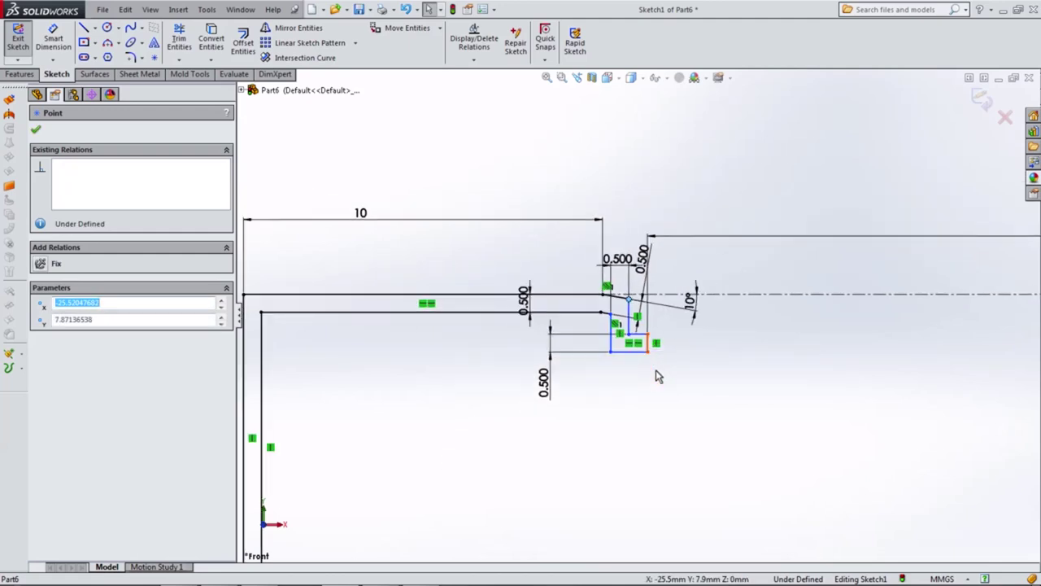
pyautogui.scroll(2, 658, 376)
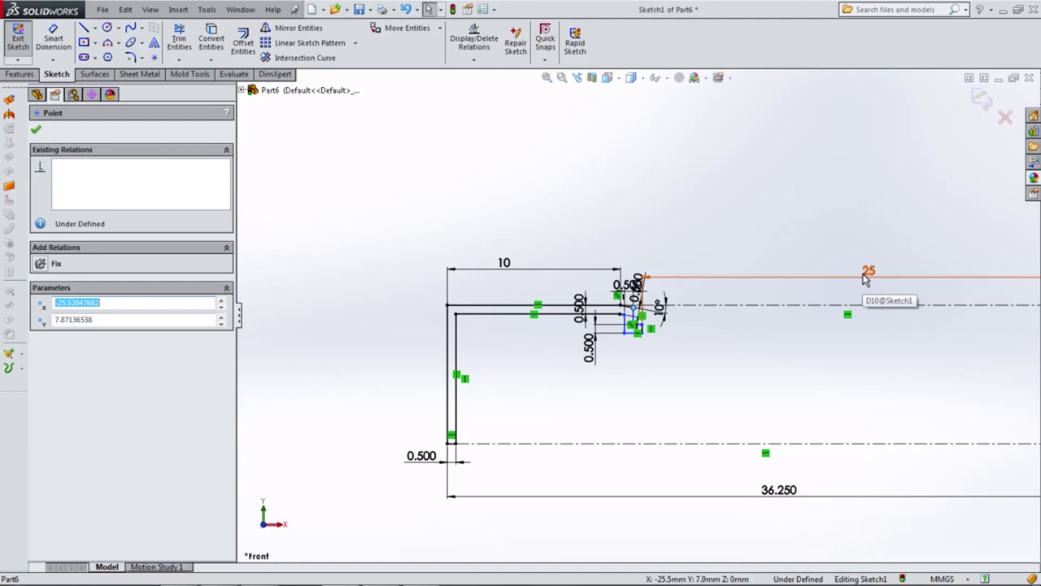
pyautogui.scroll(-3, 651, 313)
pyautogui.scroll(-2, 627, 321)
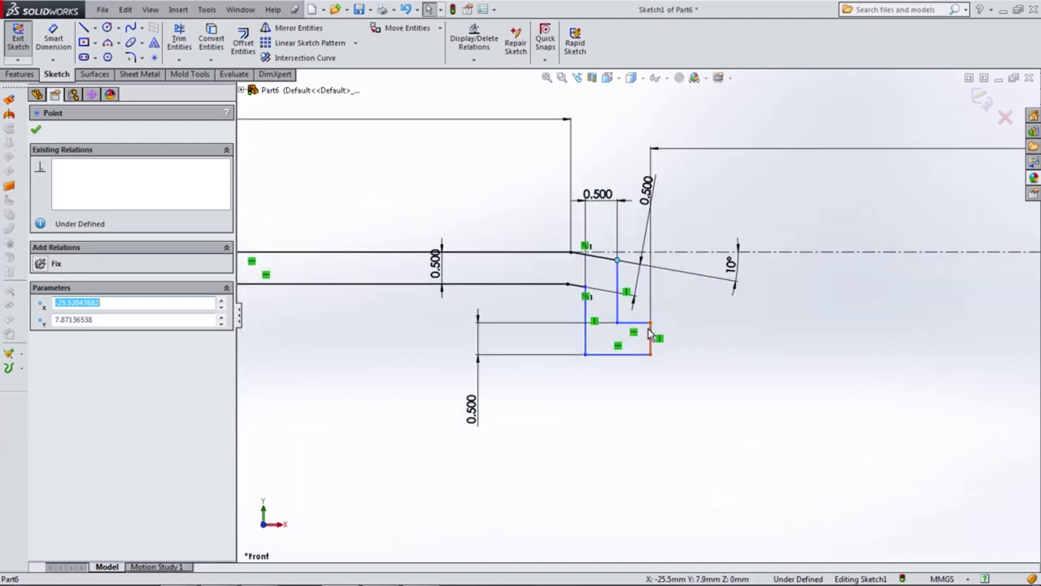
pyautogui.click(348, 167)
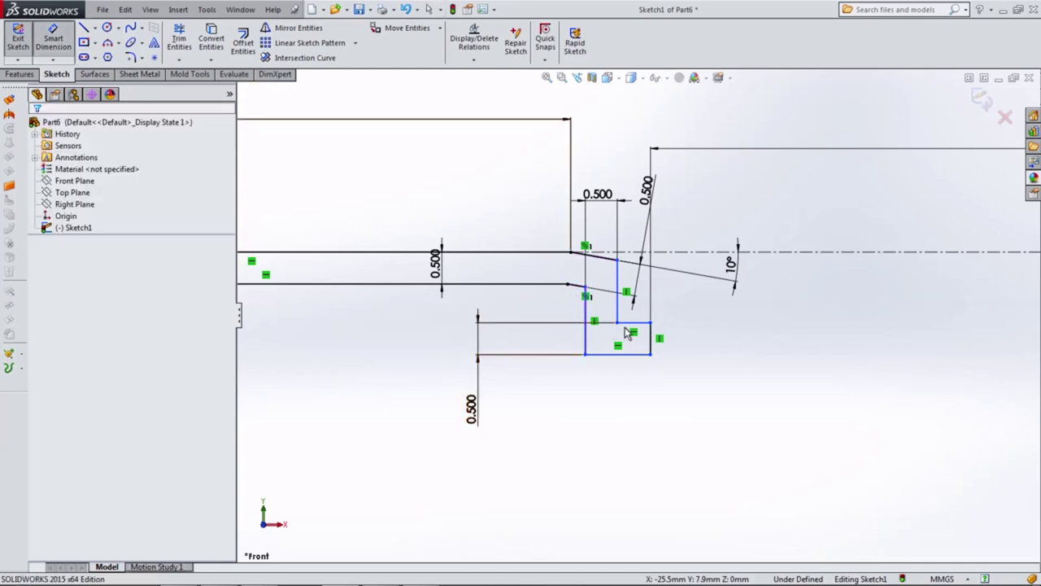
# Change the 25 mm distance to 24 mm, entered as 48/2
pyautogui.scroll(3, 629, 330)
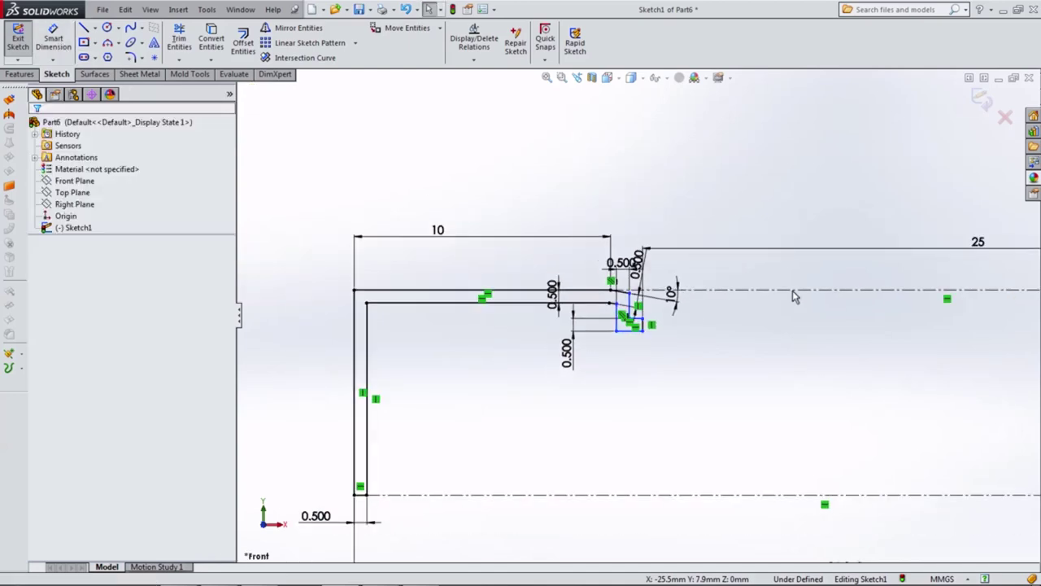
pyautogui.doubleClick(983, 244)
pyautogui.write('48/2')
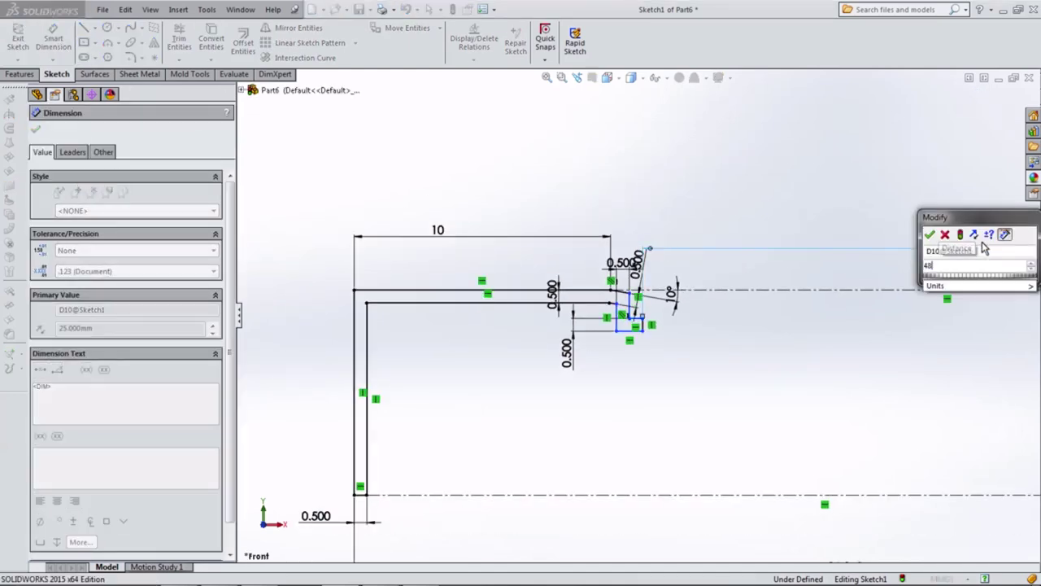
pyautogui.press('Return')
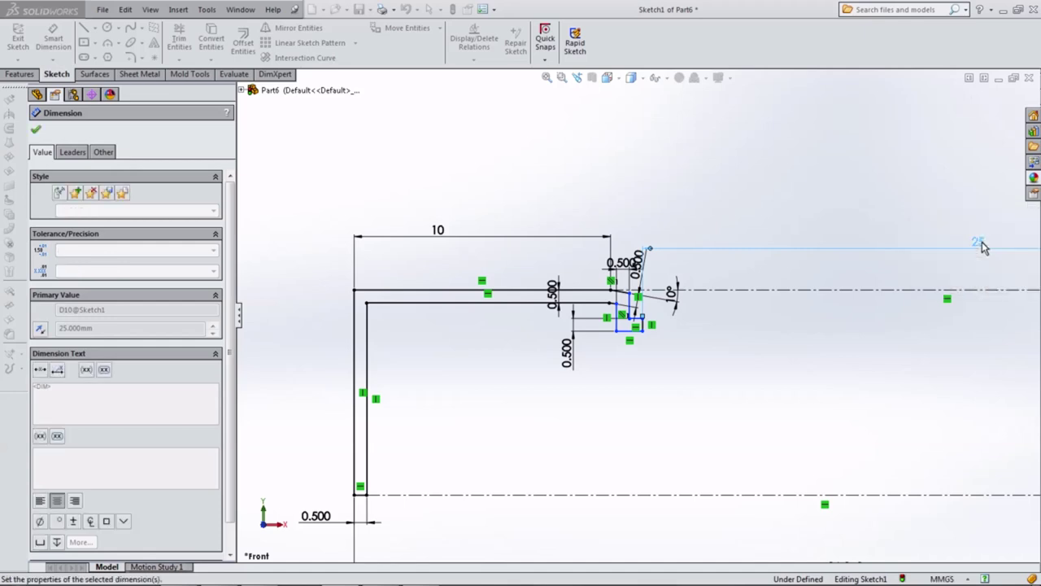
pyautogui.scroll(-5, 595, 317)
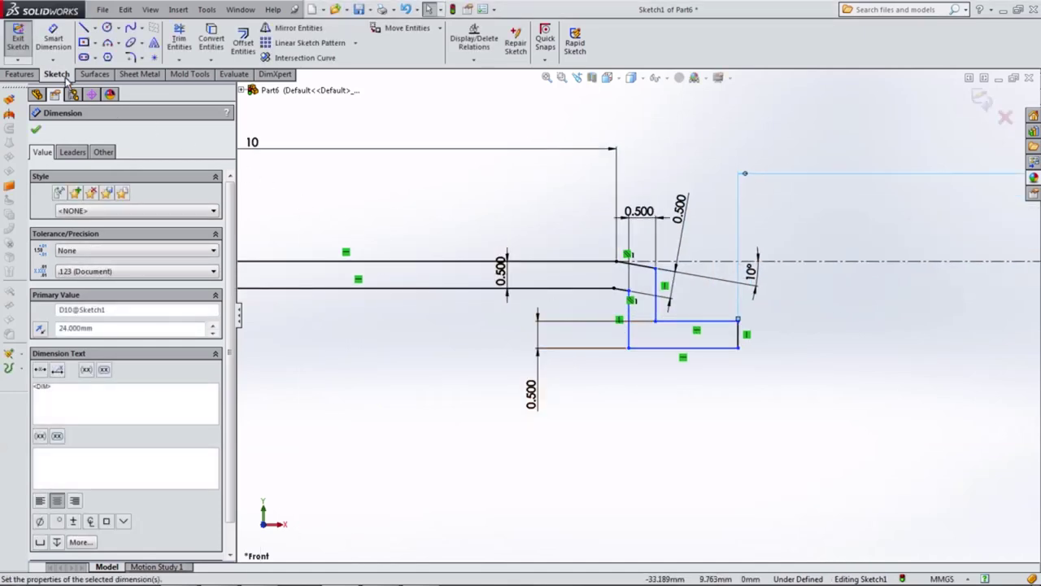
# Dimension the small rectangle's top edge length, then resize it by dragging its lower-left corner
pyautogui.click(53, 36)
pyautogui.click(686, 320)
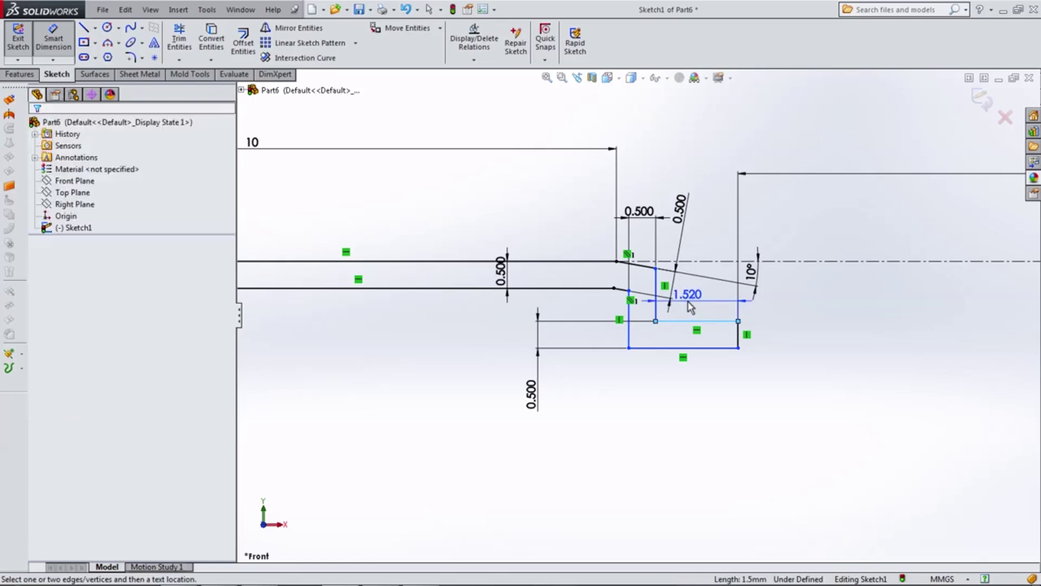
pyautogui.click(687, 297)
pyautogui.click(640, 294)
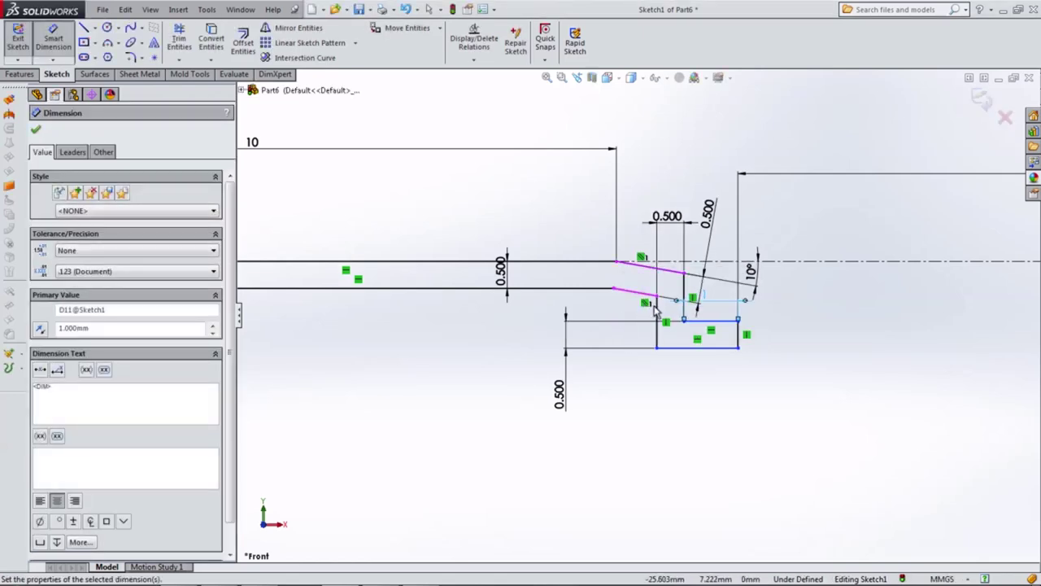
pyautogui.press('Escape')
pyautogui.click(657, 347)
pyautogui.moveTo(657, 348); pyautogui.dragTo(659, 342)
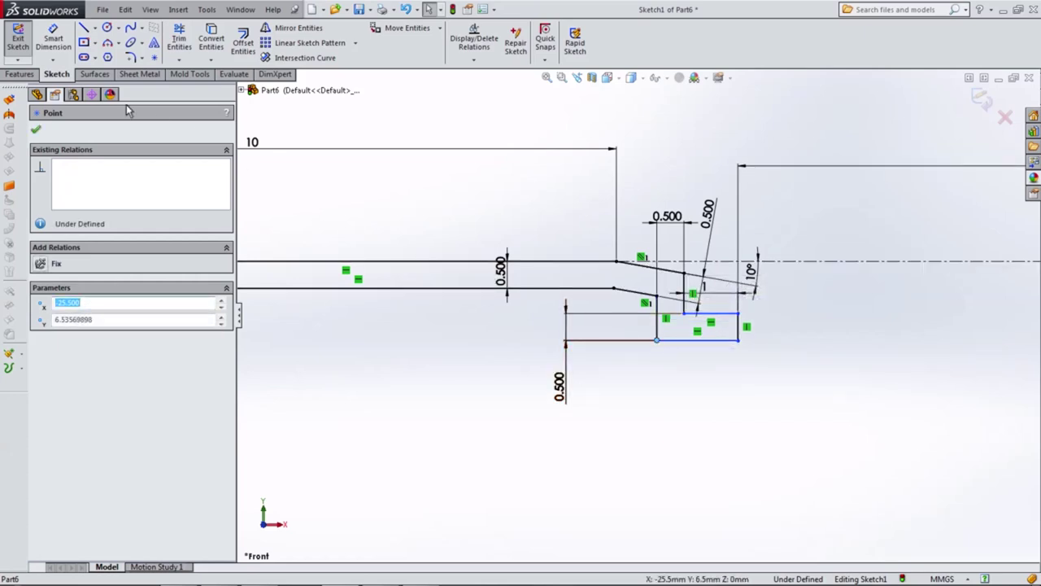
# Set the short vertical step line to 0.500 mm, fully defining the sketch
pyautogui.click(53, 38)
pyautogui.click(674, 222)
pyautogui.scroll(-3, 683, 236)
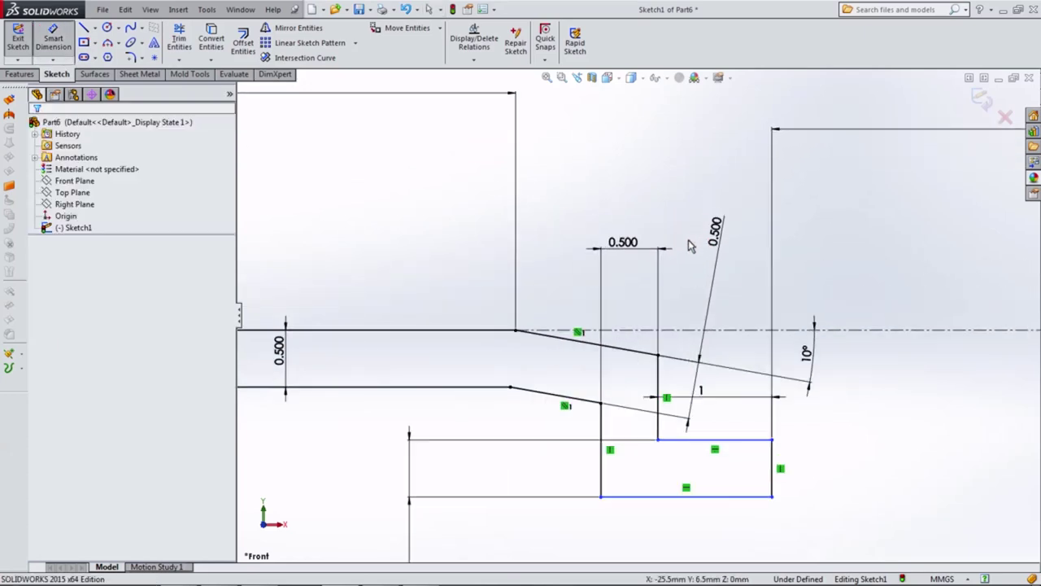
pyautogui.click(659, 383)
pyautogui.click(862, 397)
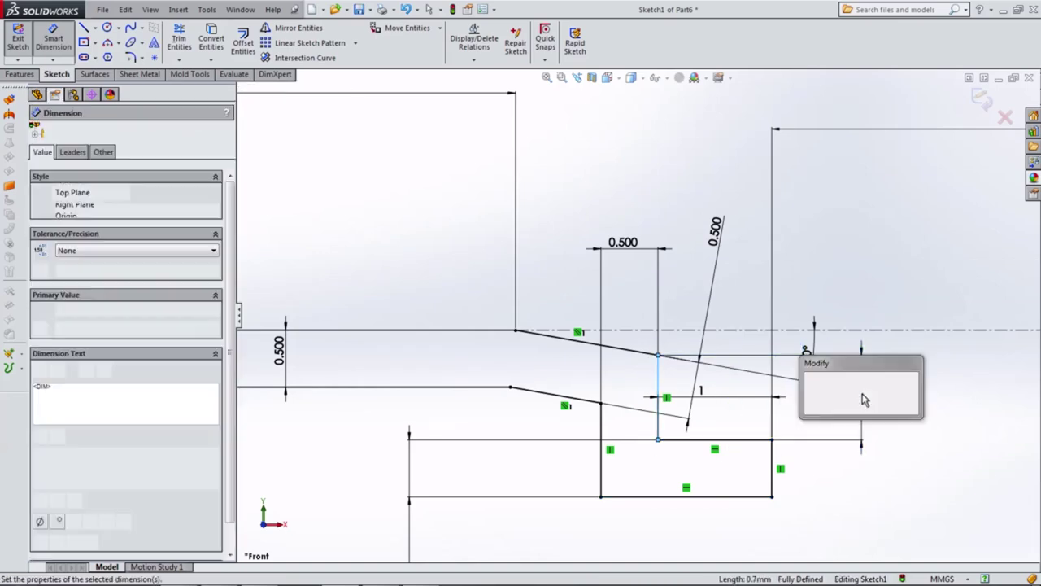
pyautogui.write('0.5')
pyautogui.press('Return')
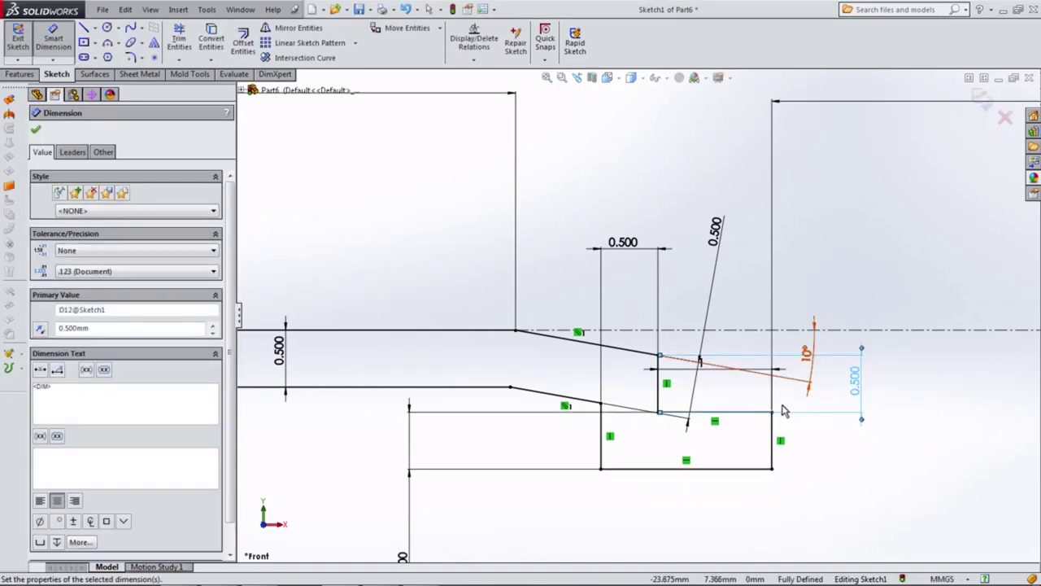
pyautogui.scroll(3, 771, 389)
pyautogui.scroll(2, 771, 389)
pyautogui.press('Escape')
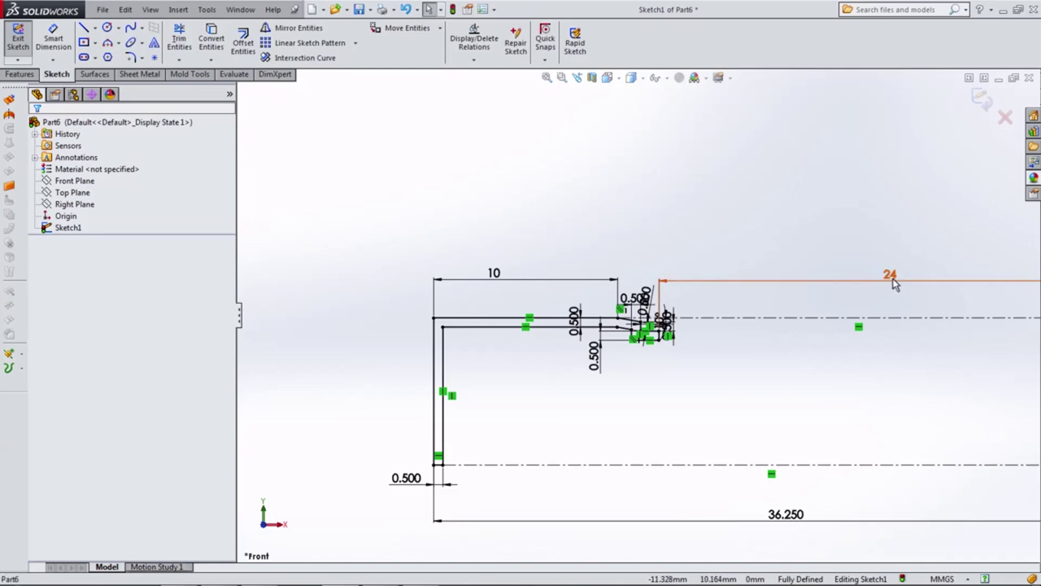
pyautogui.doubleClick(891, 276)
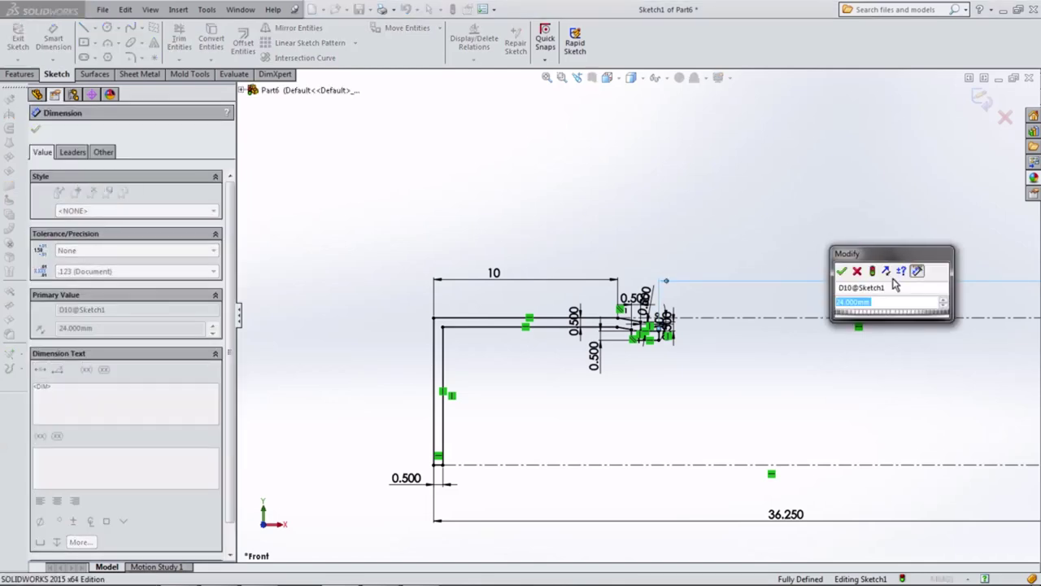
pyautogui.write('48.5/2')
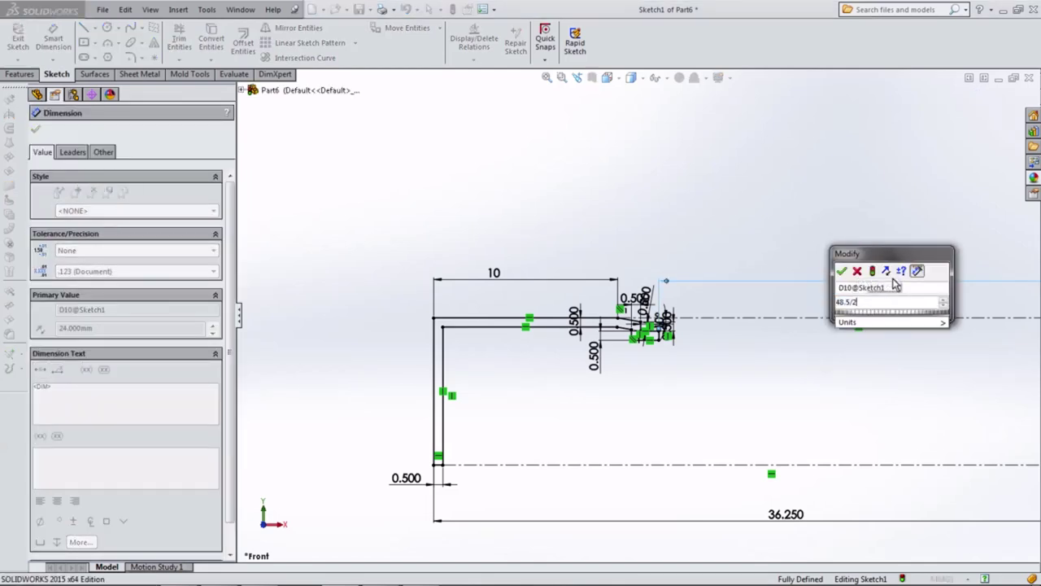
pyautogui.press('Return')
pyautogui.scroll(-3, 635, 334)
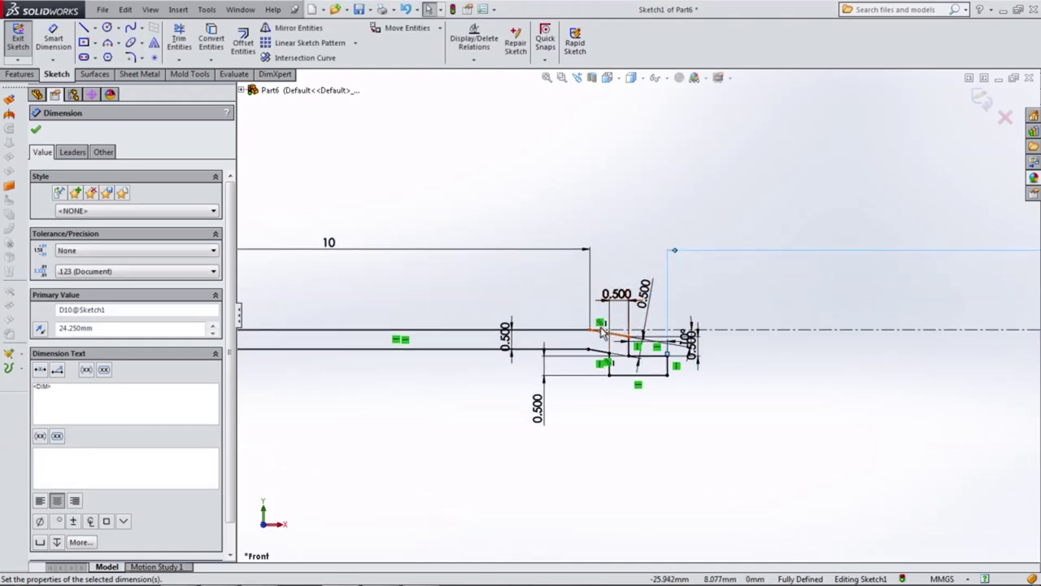
pyautogui.press('Escape')
pyautogui.scroll(1, 577, 335)
pyautogui.scroll(1, 572, 350)
pyautogui.scroll(2, 634, 321)
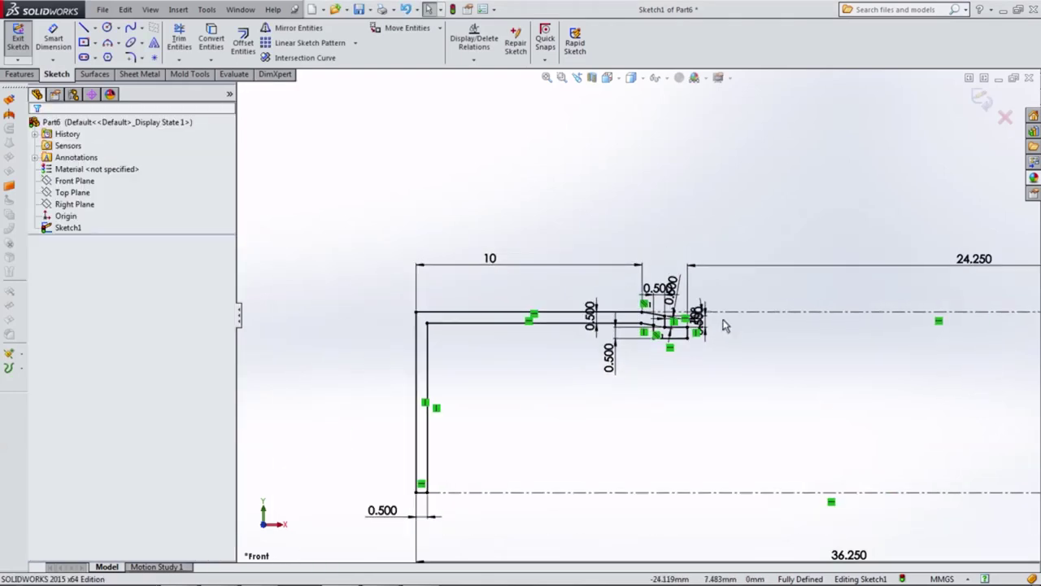
pyautogui.doubleClick(979, 262)
pyautogui.write('2')
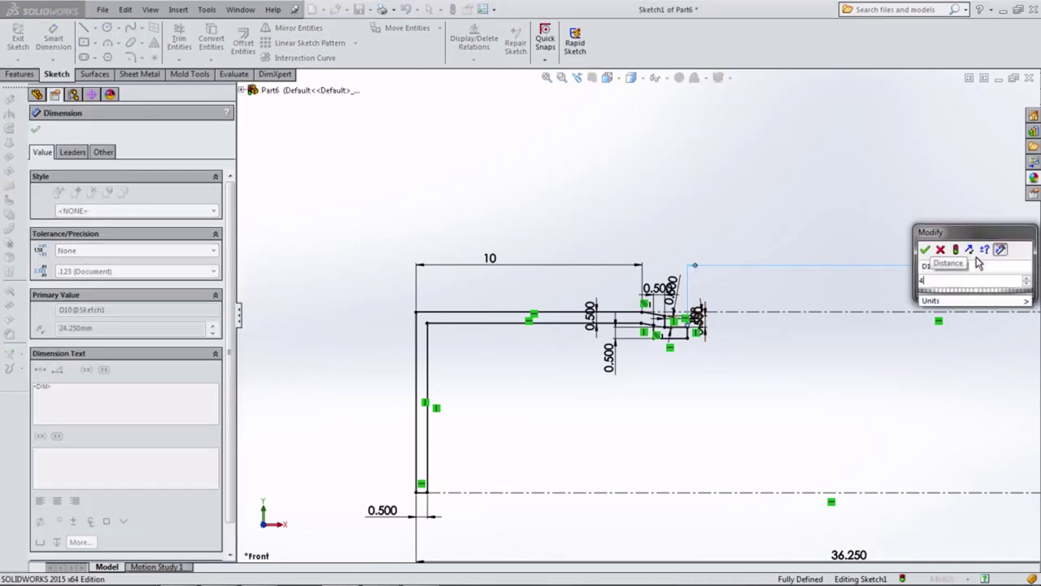
pyautogui.press('Return')
pyautogui.scroll(2, 853, 351)
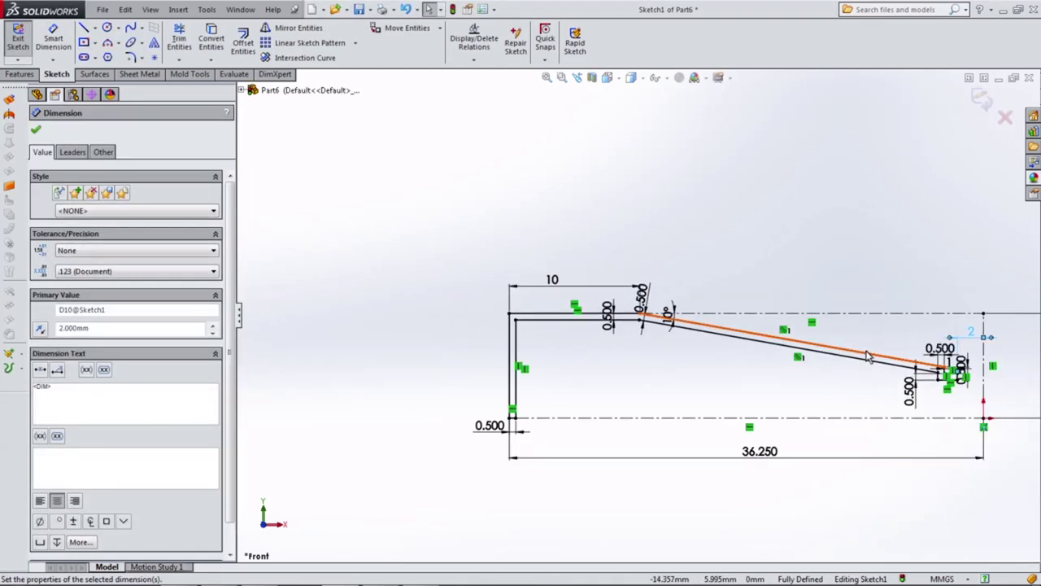
pyautogui.doubleClick(915, 332)
pyautogui.write('48.')
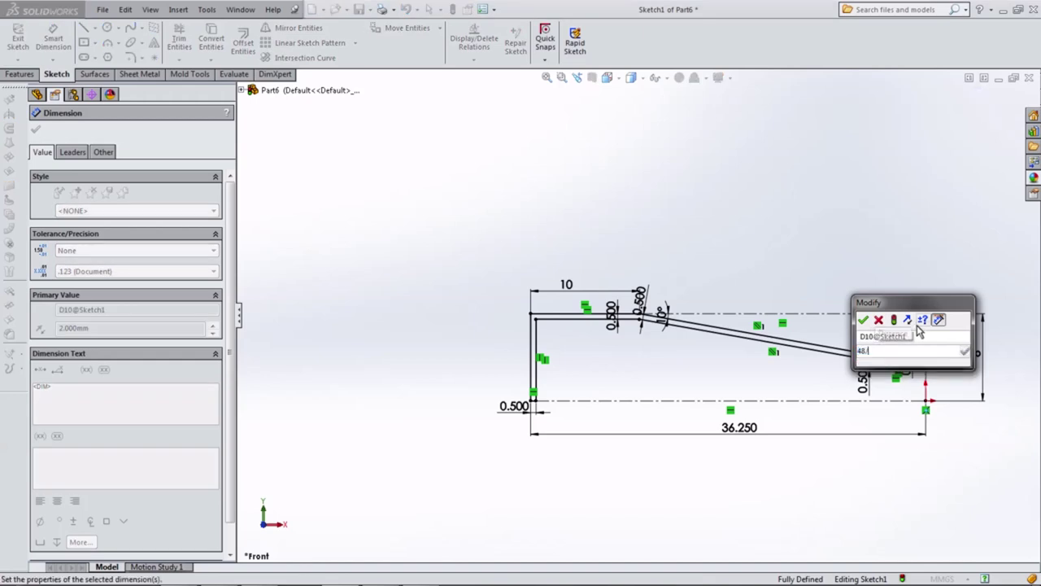
pyautogui.press('Return')
pyautogui.scroll(-1, 808, 333)
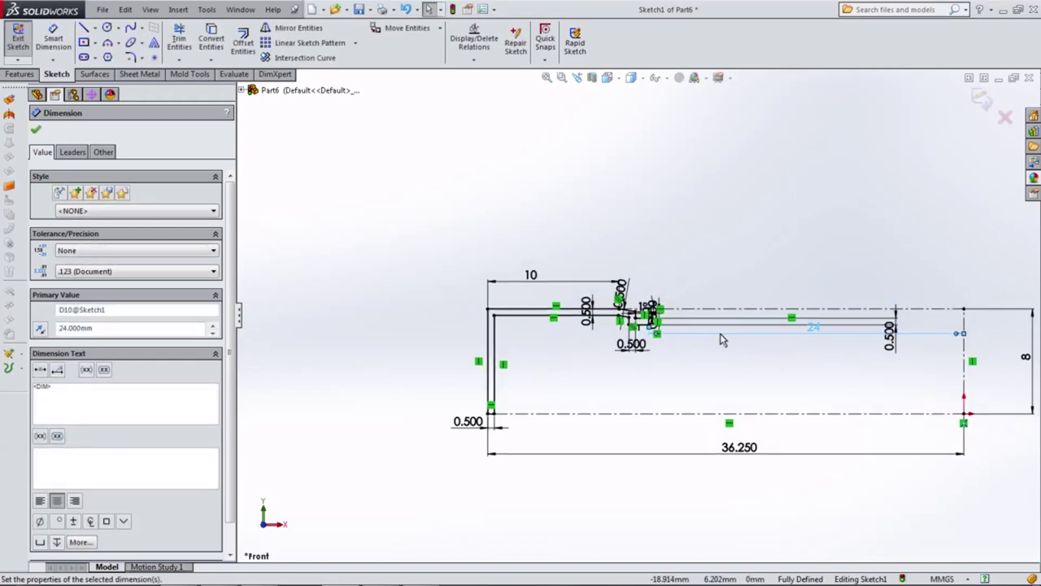
pyautogui.scroll(-2, 720, 339)
pyautogui.scroll(-3, 646, 345)
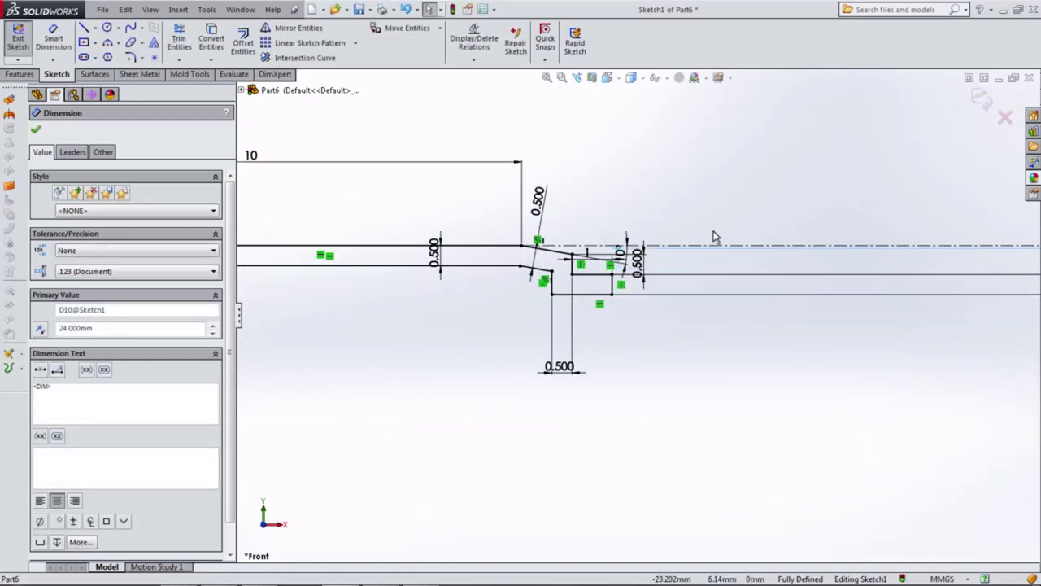
# Reposition the 24, 0.500, 1 and 10° dimensions clear of the step geometry
pyautogui.scroll(1, 745, 204)
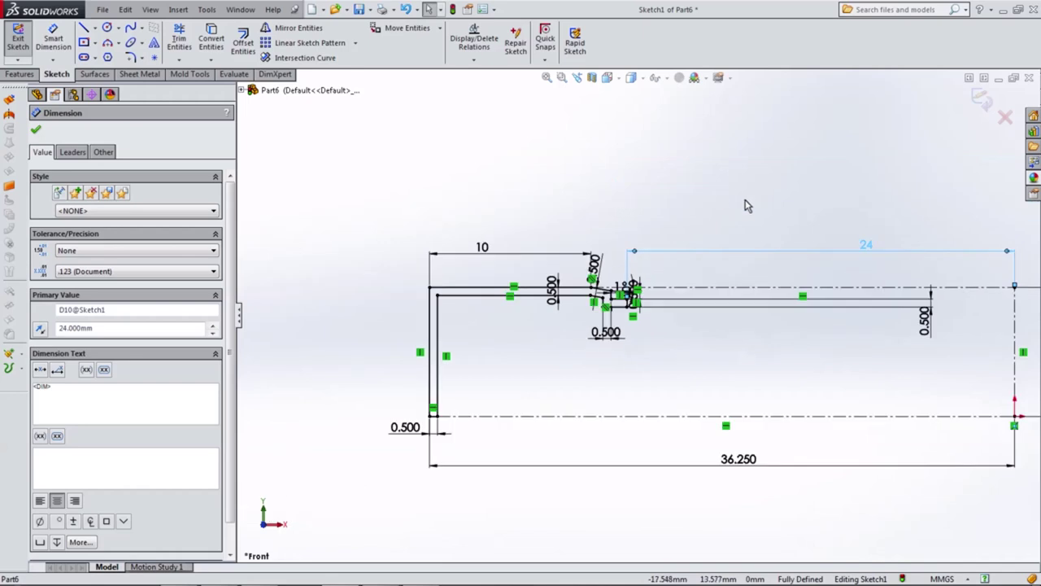
pyautogui.click(860, 237)
pyautogui.moveTo(924, 321); pyautogui.dragTo(659, 329)
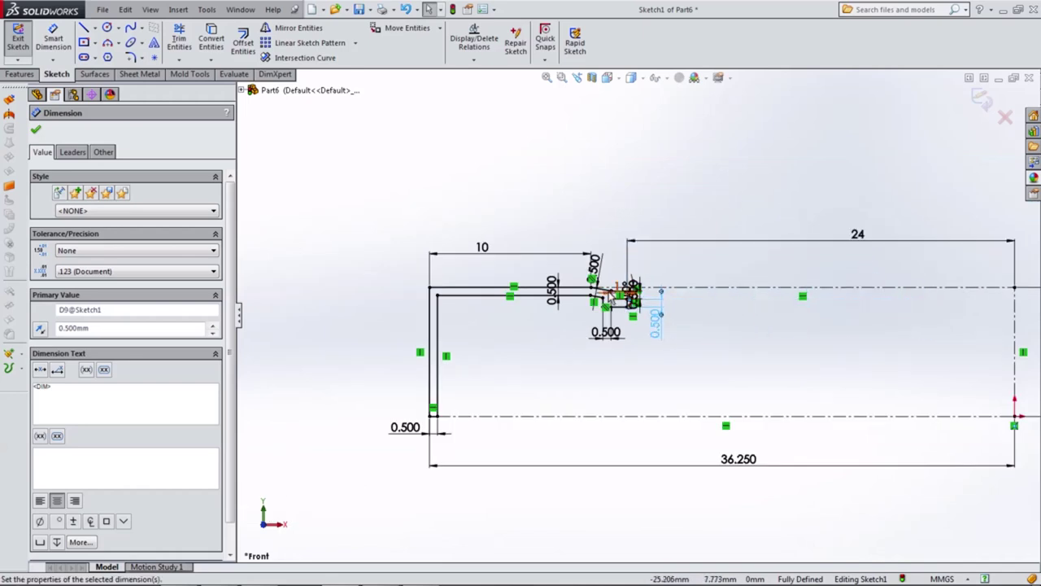
pyautogui.scroll(-3, 626, 295)
pyautogui.scroll(-1, 627, 295)
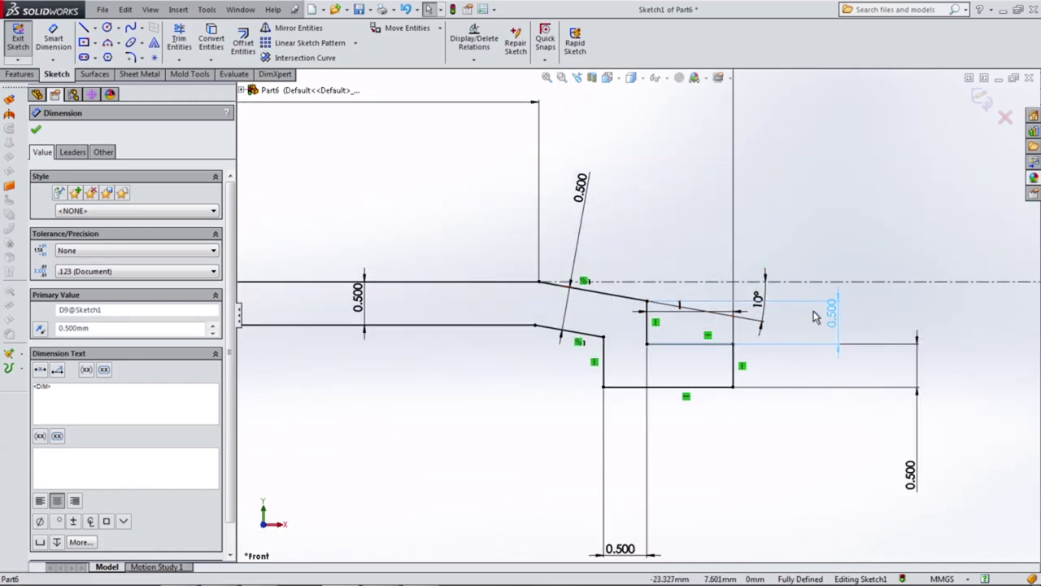
pyautogui.click(616, 325)
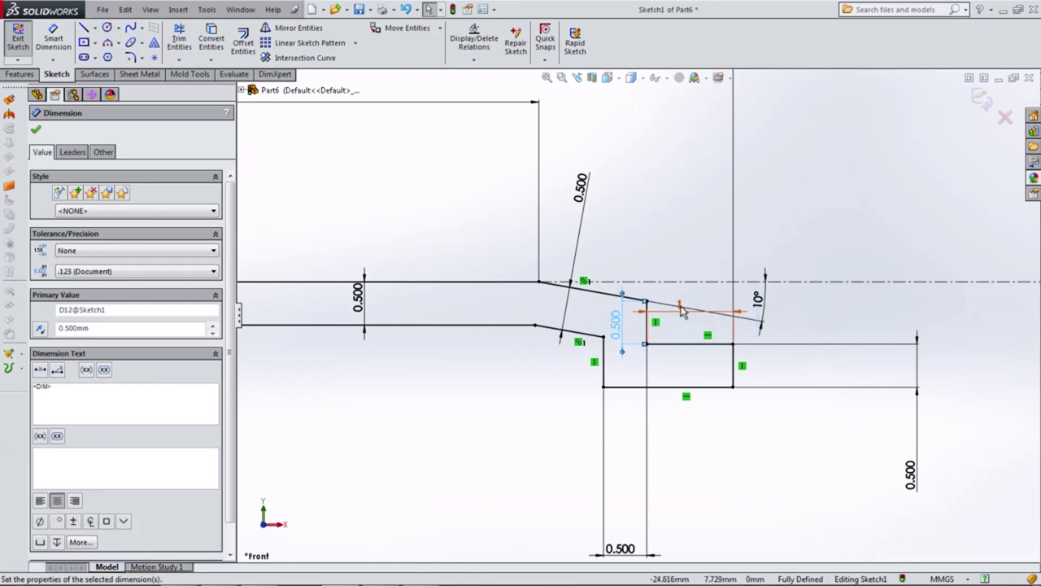
pyautogui.moveTo(680, 307); pyautogui.dragTo(687, 238)
pyautogui.moveTo(769, 313); pyautogui.dragTo(692, 291)
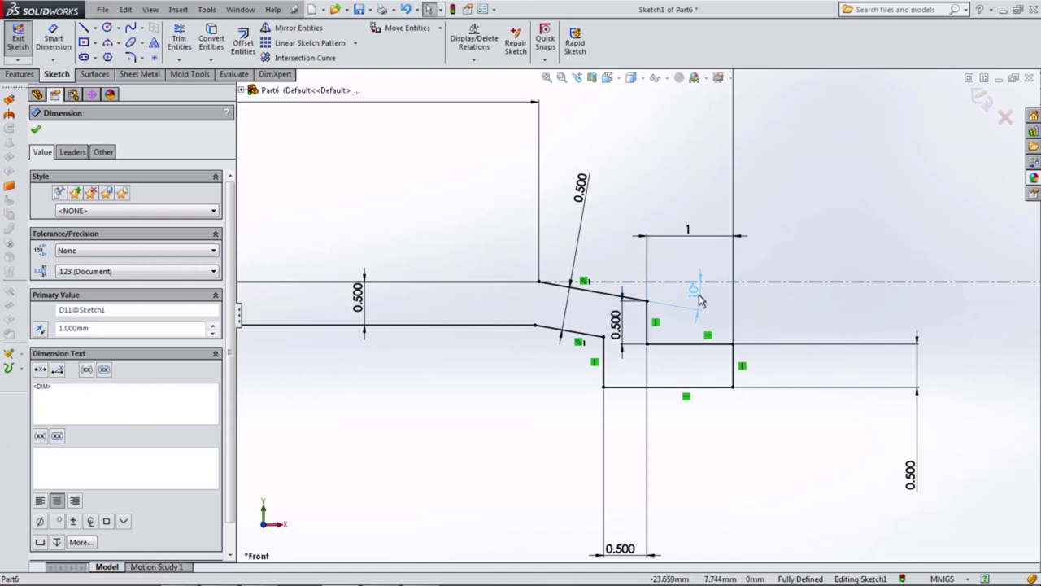
pyautogui.scroll(2, 638, 316)
pyautogui.moveTo(626, 448); pyautogui.dragTo(637, 407)
# Nudge the 24, lower-left 0.500, 36.250 and 8 dimensions into tidier spots
pyautogui.scroll(-2, 633, 324)
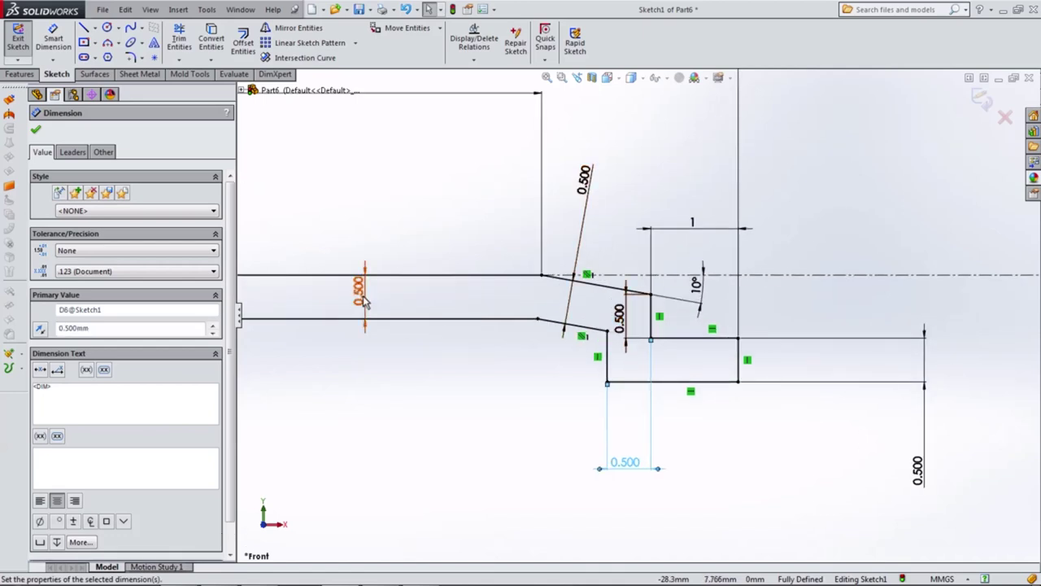
pyautogui.scroll(3, 513, 248)
pyautogui.scroll(2, 484, 268)
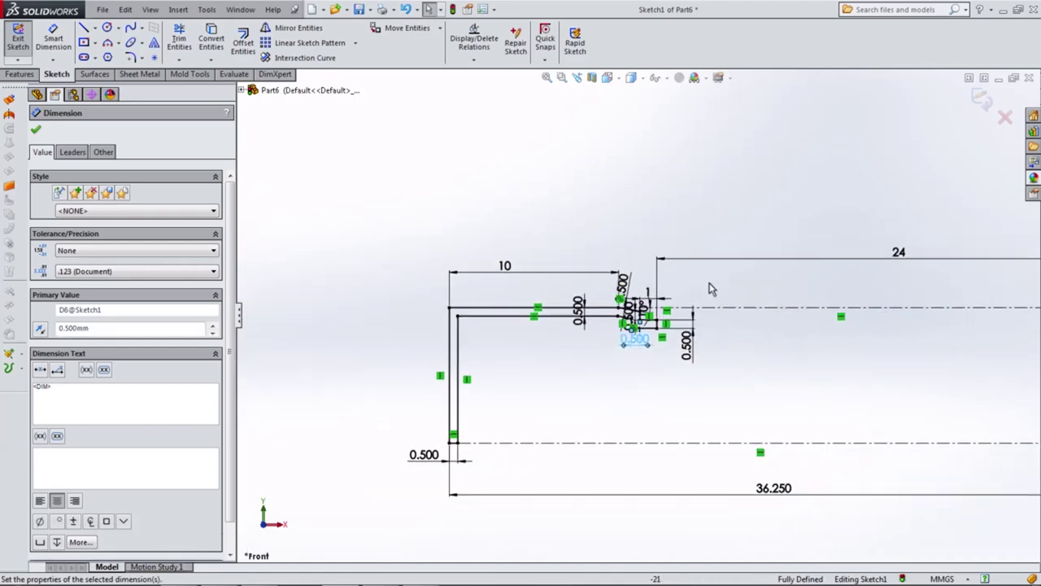
pyautogui.moveTo(895, 252); pyautogui.dragTo(899, 265)
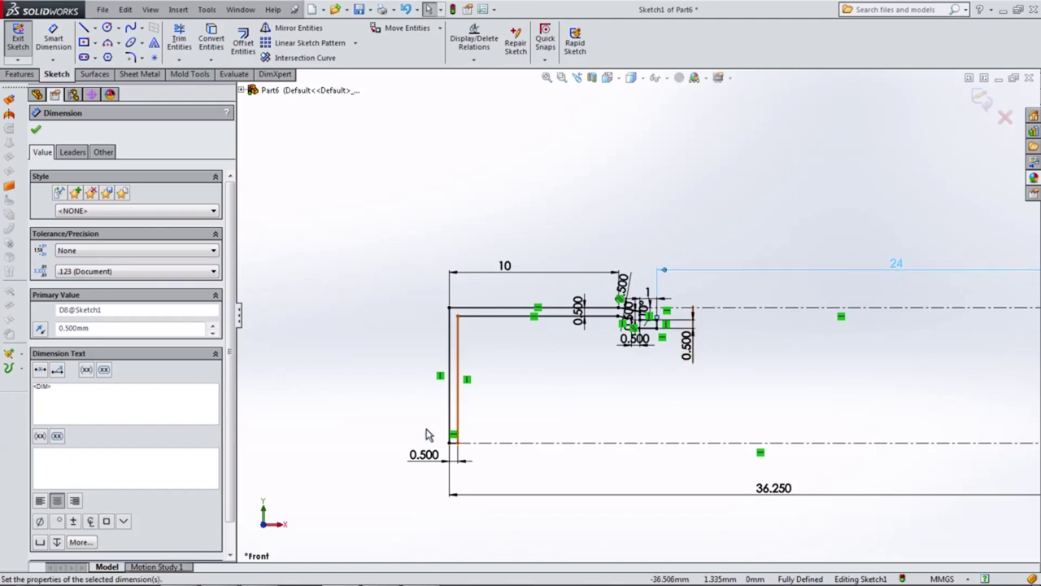
pyautogui.moveTo(424, 455); pyautogui.dragTo(422, 472)
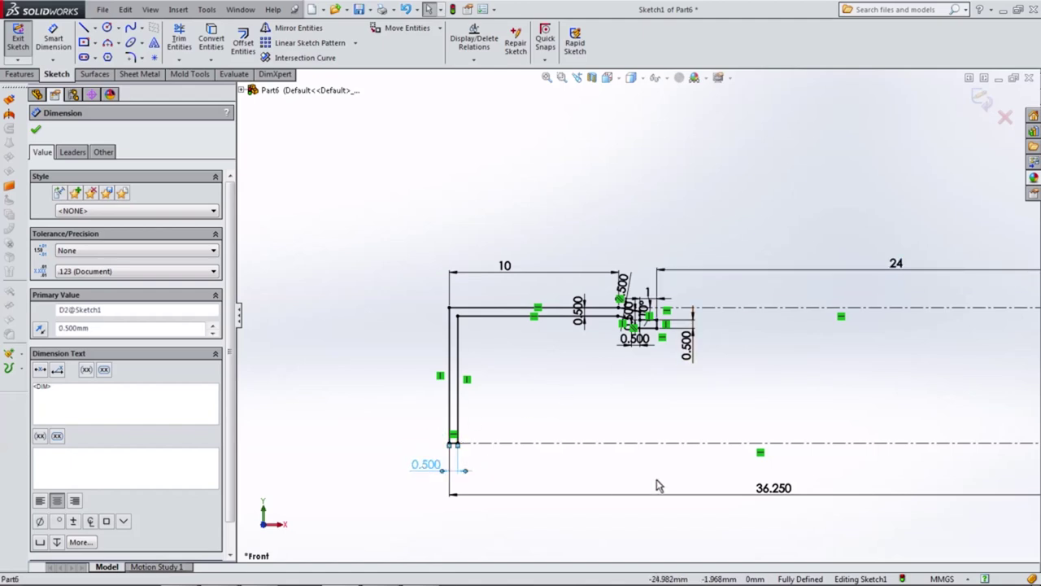
pyautogui.moveTo(785, 497); pyautogui.dragTo(791, 507)
pyautogui.press('z')
pyautogui.press('z')
pyautogui.press('z')
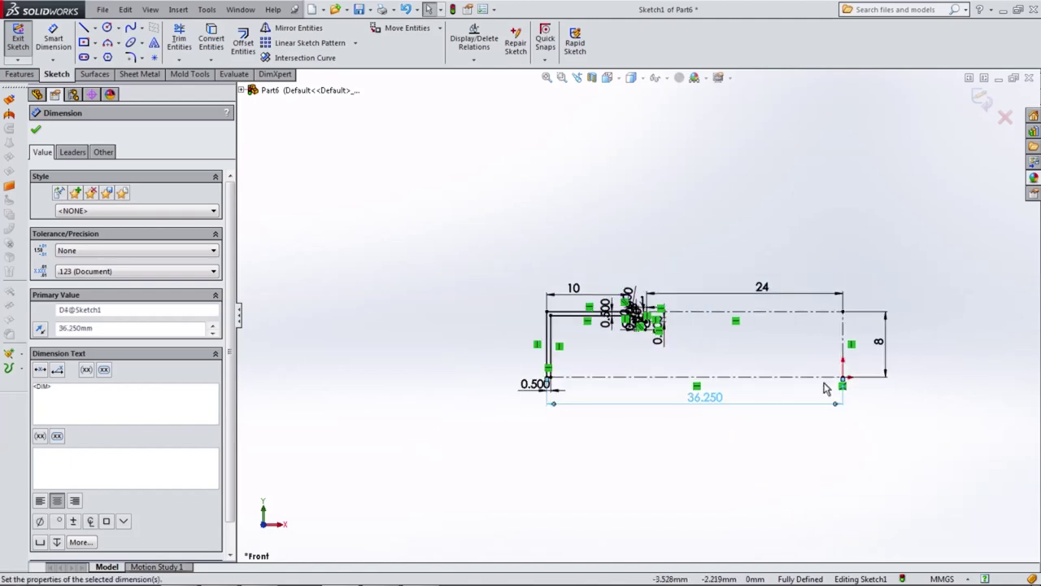
pyautogui.moveTo(881, 348); pyautogui.dragTo(891, 352)
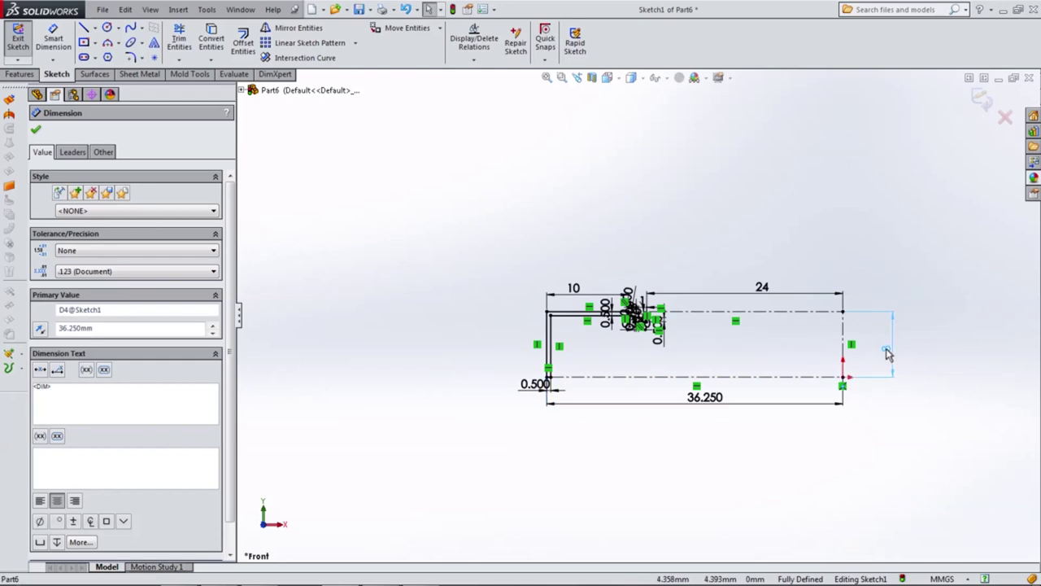
# Revolve Sketch1 360° about the vertical centerline into a solid ring with a stepped inner lip
pyautogui.click(20, 74)
pyautogui.click(64, 45)
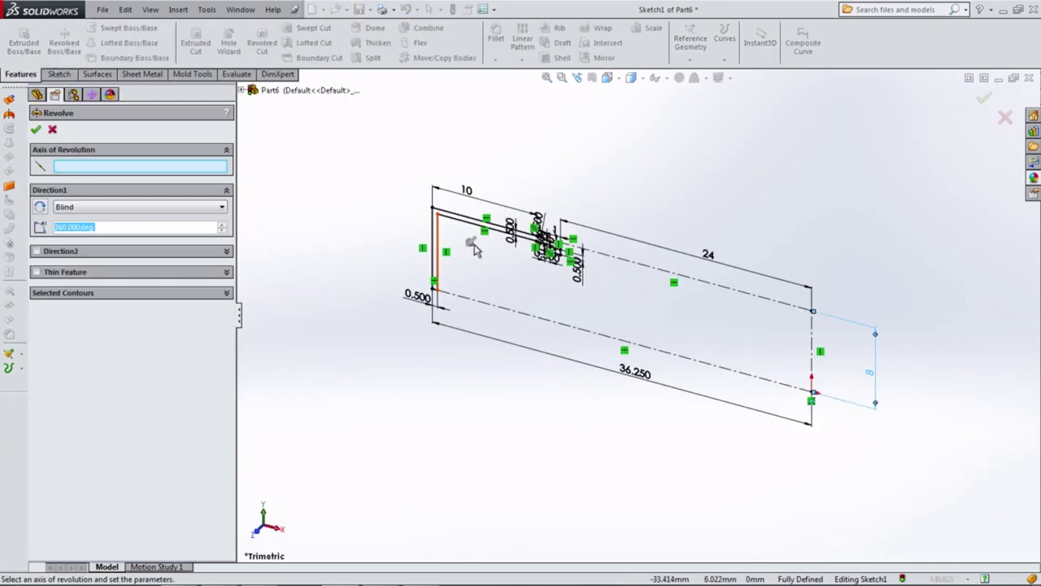
pyautogui.click(814, 331)
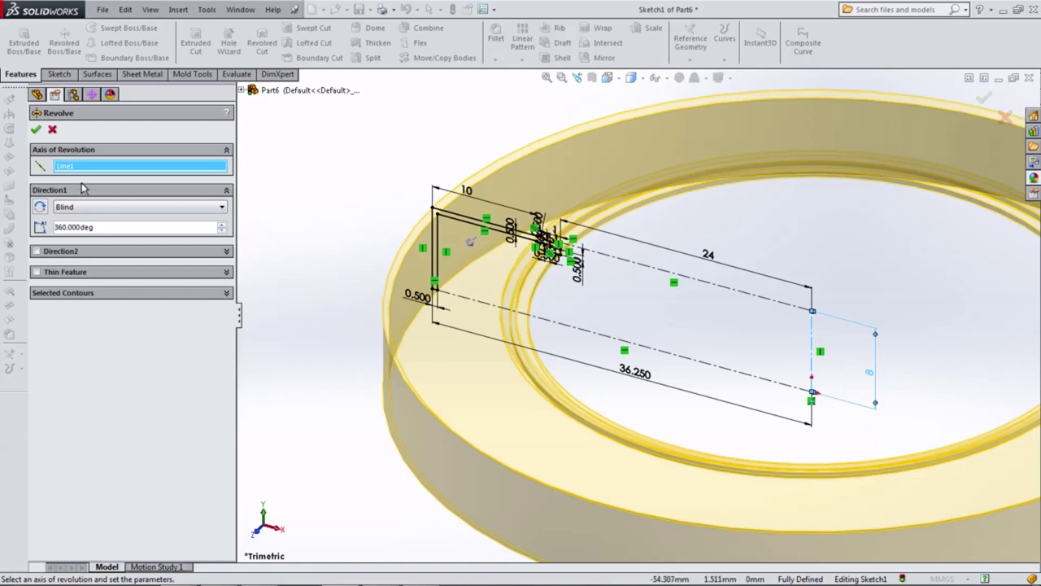
pyautogui.click(36, 132)
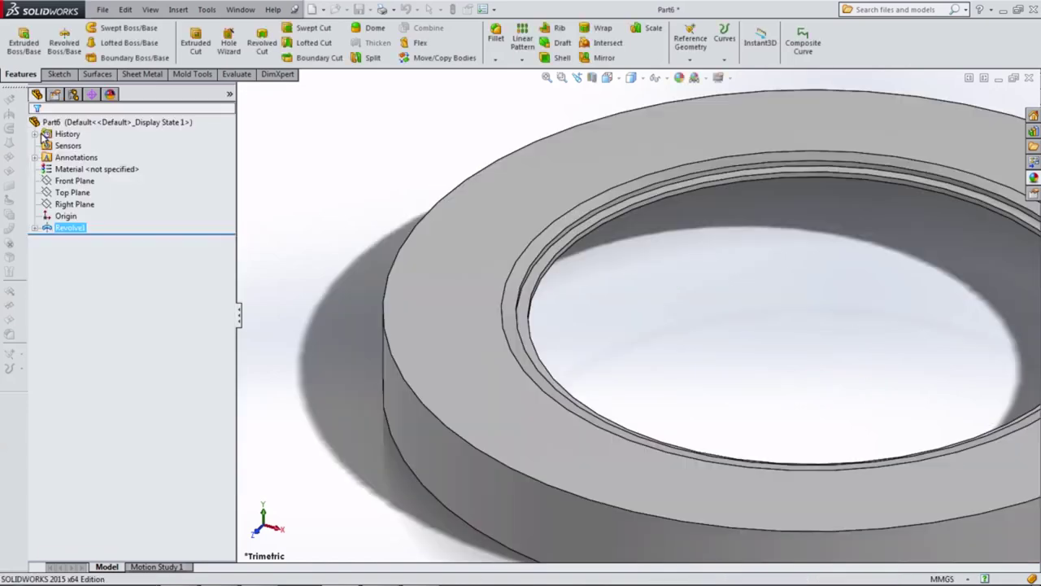
pyautogui.scroll(5, 456, 366)
pyautogui.moveTo(496, 415)
pyautogui.mouseDown(button='middle')
pyautogui.moveTo(467, 255)
pyautogui.moveTo(390, 405)
pyautogui.moveTo(399, 382)
pyautogui.mouseUp(button='middle')
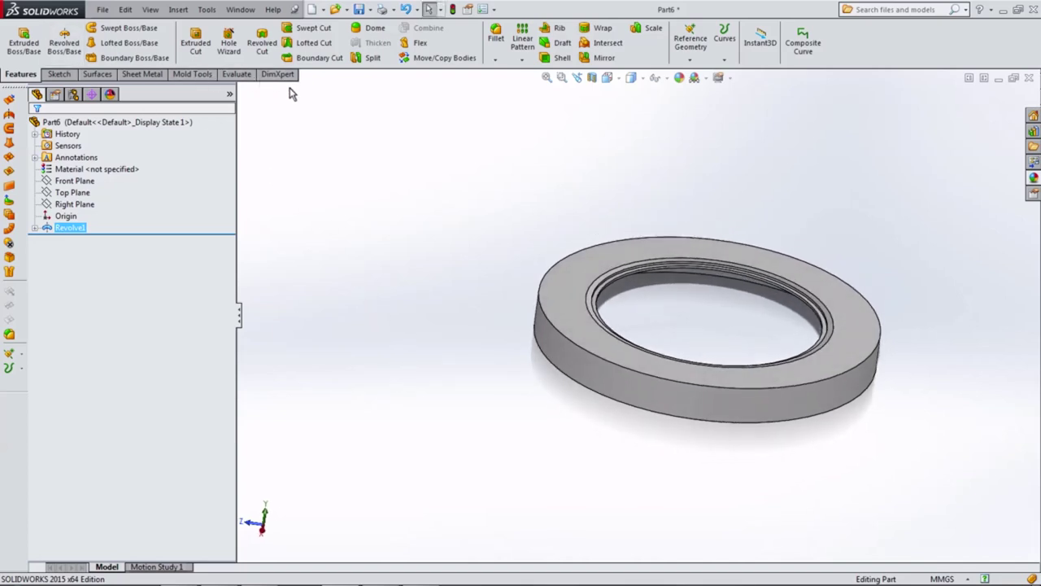
# Round the ring's top outer edge with a 1 mm fillet
pyautogui.click(495, 37)
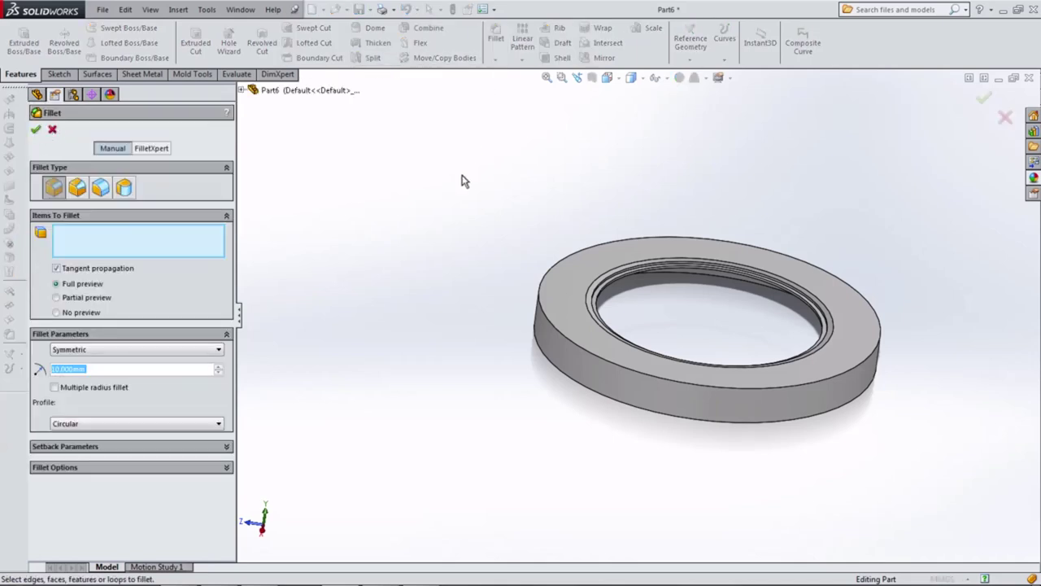
pyautogui.write('1')
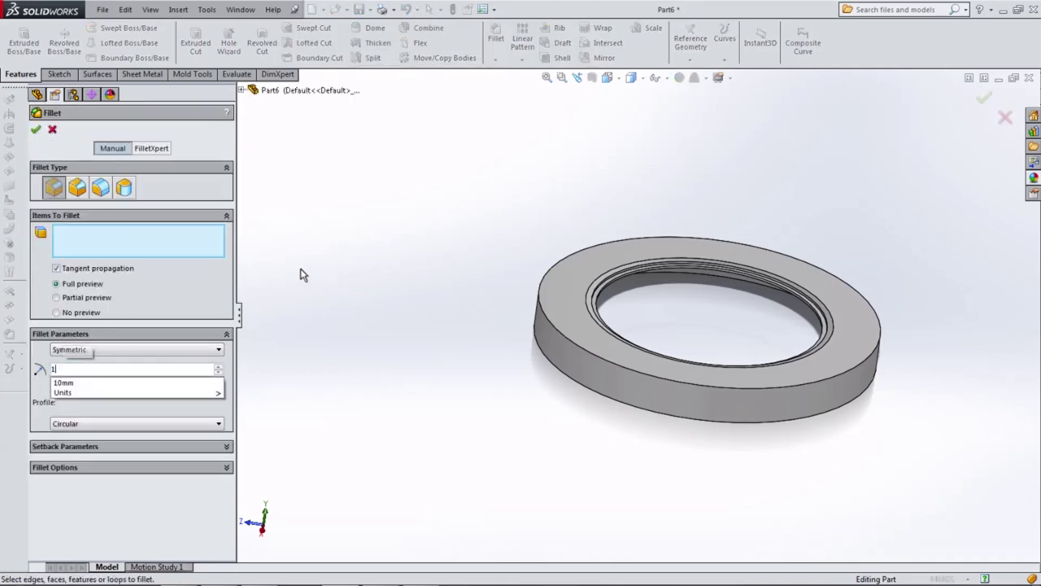
pyautogui.click(559, 261)
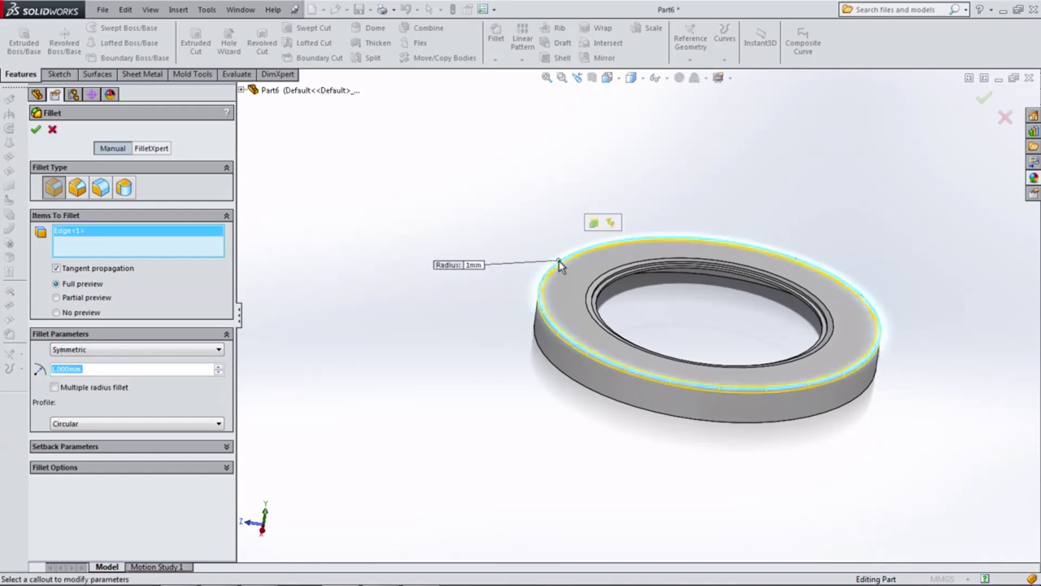
pyautogui.click(36, 130)
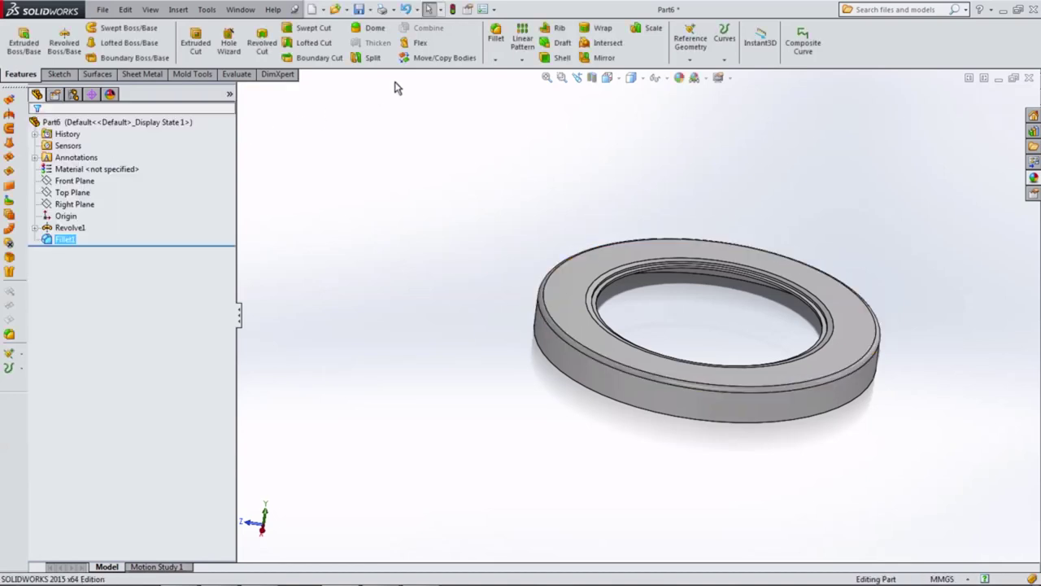
# Start a second fillet at 0.5 mm radius and turn the ring to view its underside
pyautogui.click(496, 37)
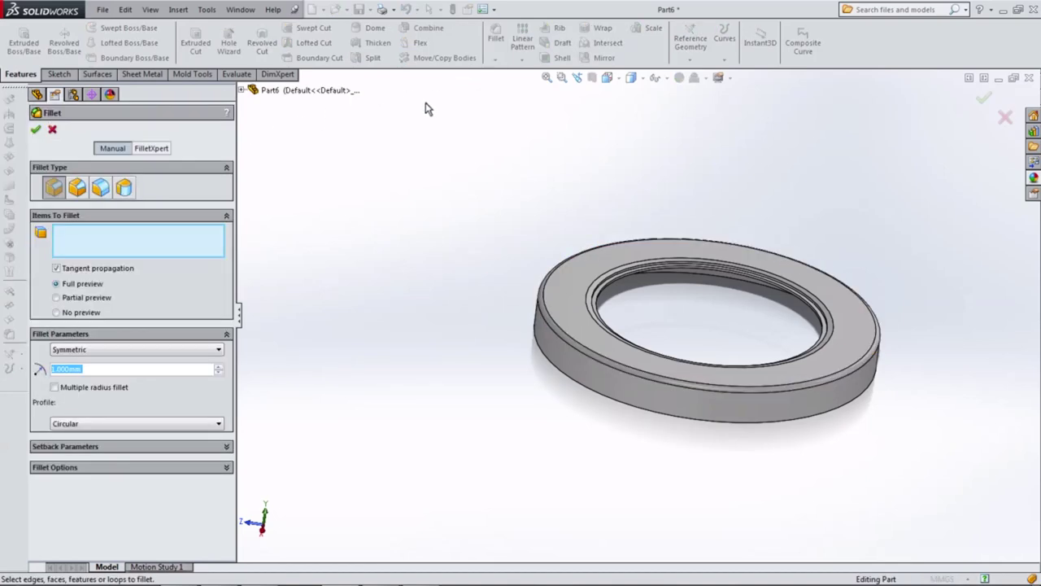
pyautogui.write('0.5')
pyautogui.press('Return')
pyautogui.moveTo(465, 234); pyautogui.dragTo(431, 93, button='middle')
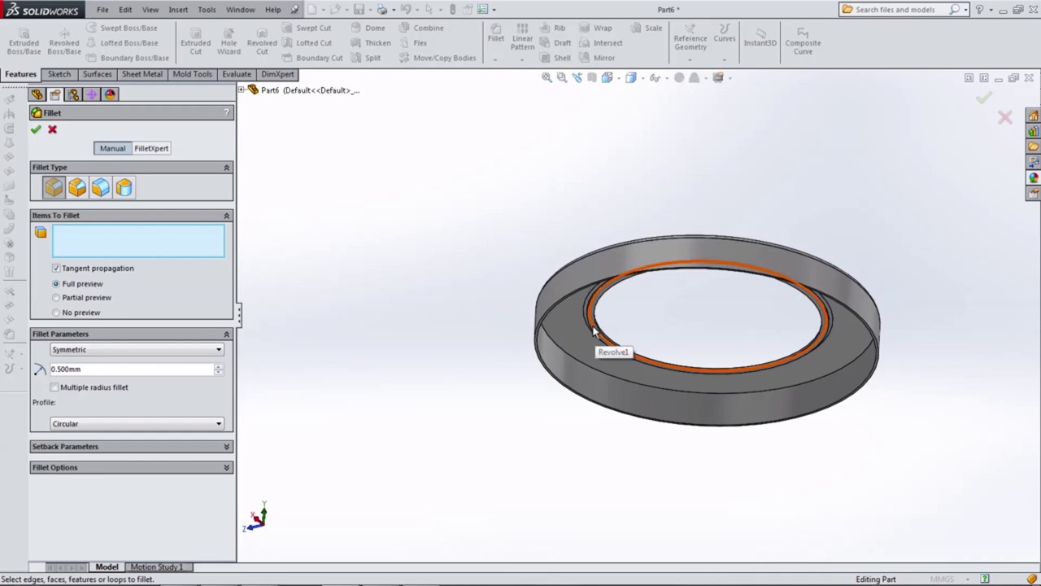
# Cancel the empty fillet setup and view the ring from the front
pyautogui.click(52, 131)
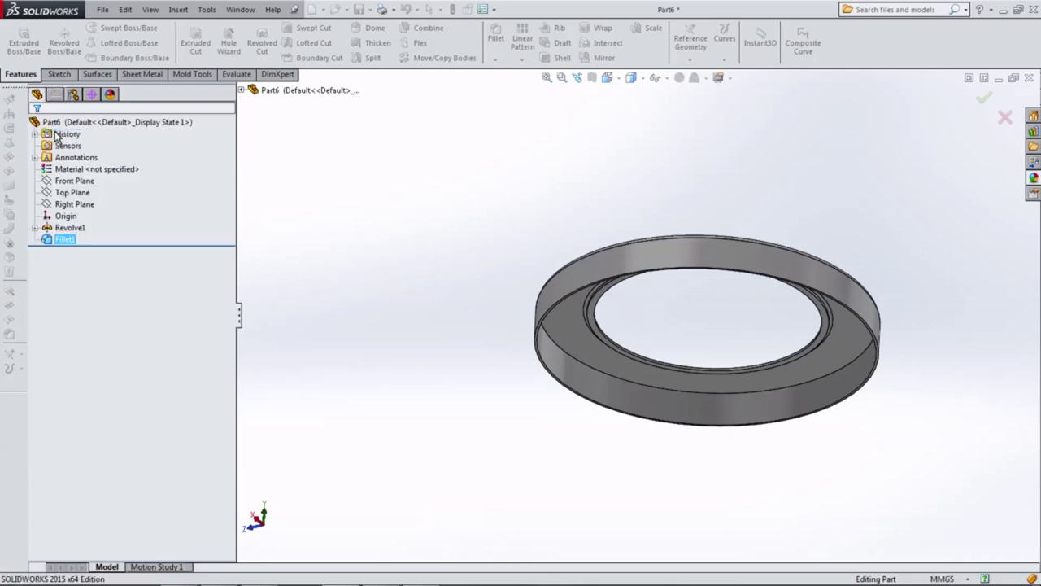
pyautogui.click(609, 78)
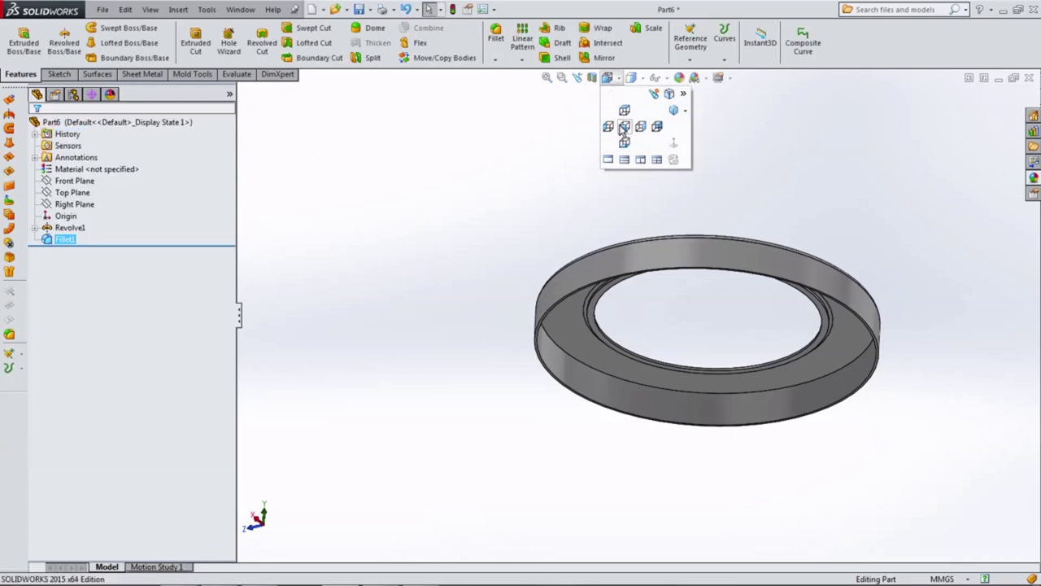
pyautogui.click(607, 77)
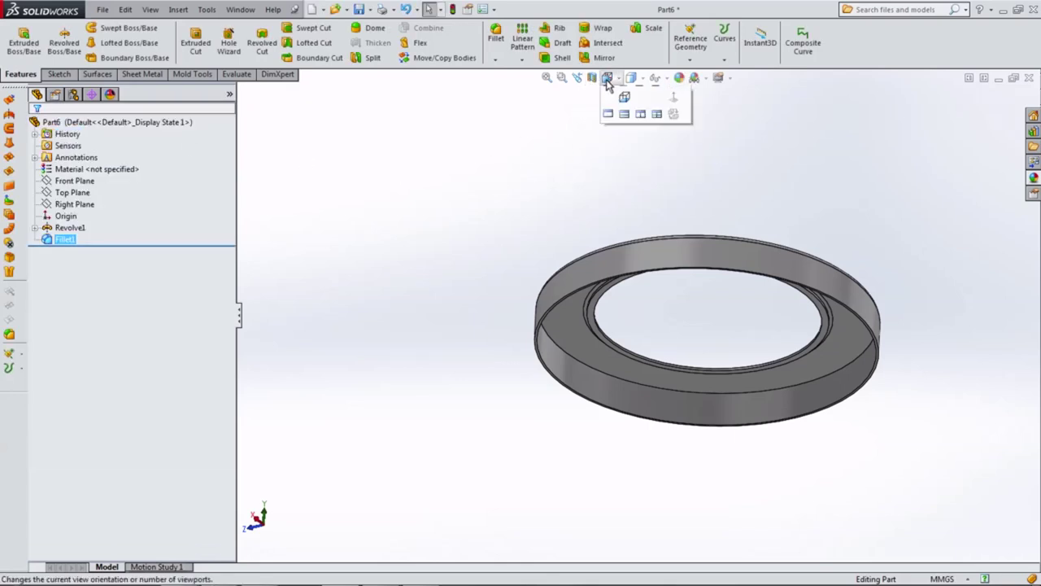
pyautogui.click(625, 126)
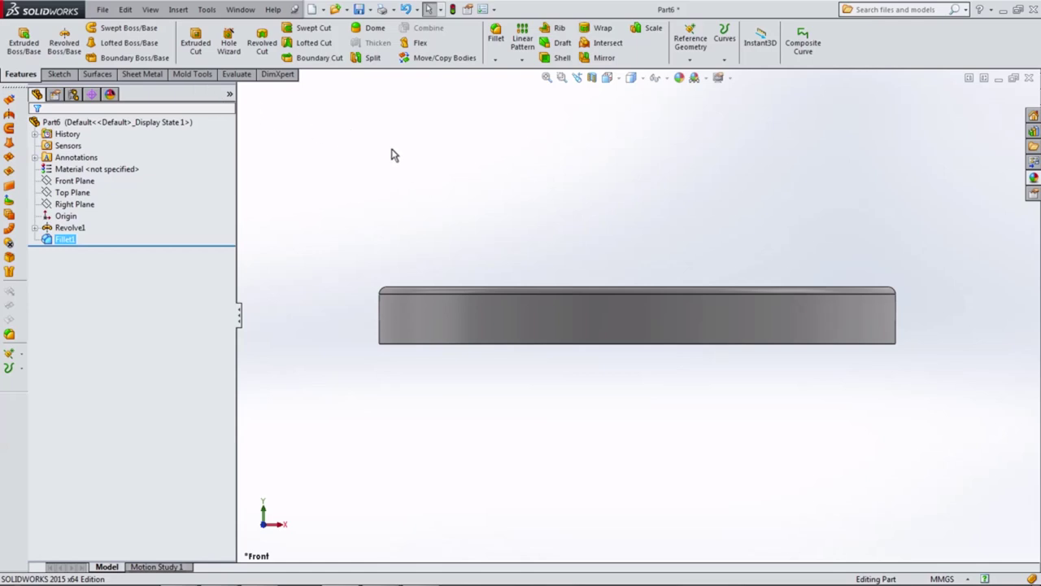
# Fillet the ring's outer rim edge at 0.5 mm
pyautogui.click(495, 37)
pyautogui.hotkey('ctrl', '7')
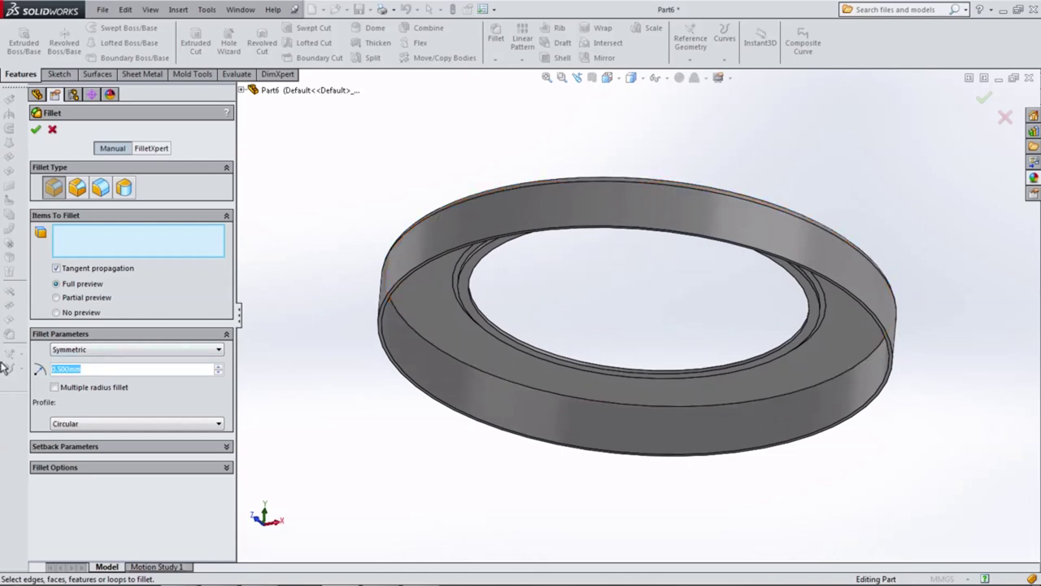
pyautogui.moveTo(234, 329); pyautogui.dragTo(241, 290, button='middle')
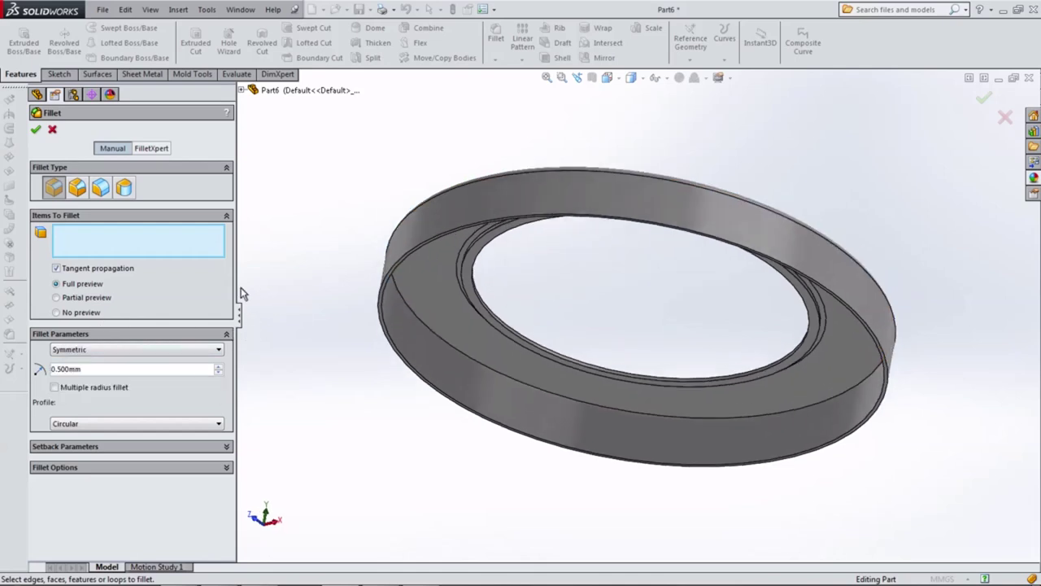
pyautogui.click(417, 322)
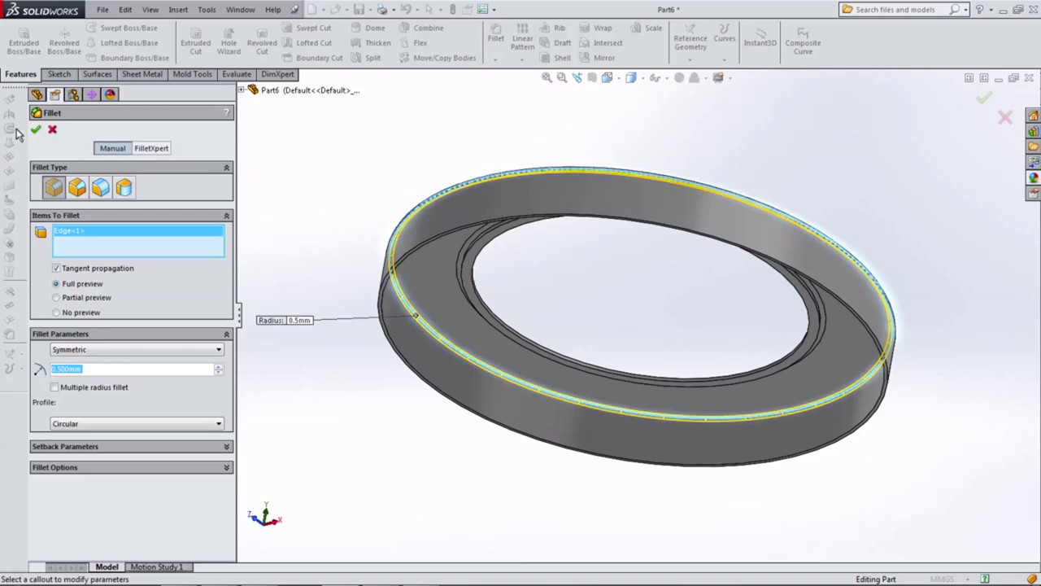
pyautogui.click(36, 130)
# Check the filleted ring from the Front and Isometric standard views
pyautogui.hotkey('ctrl', '7')
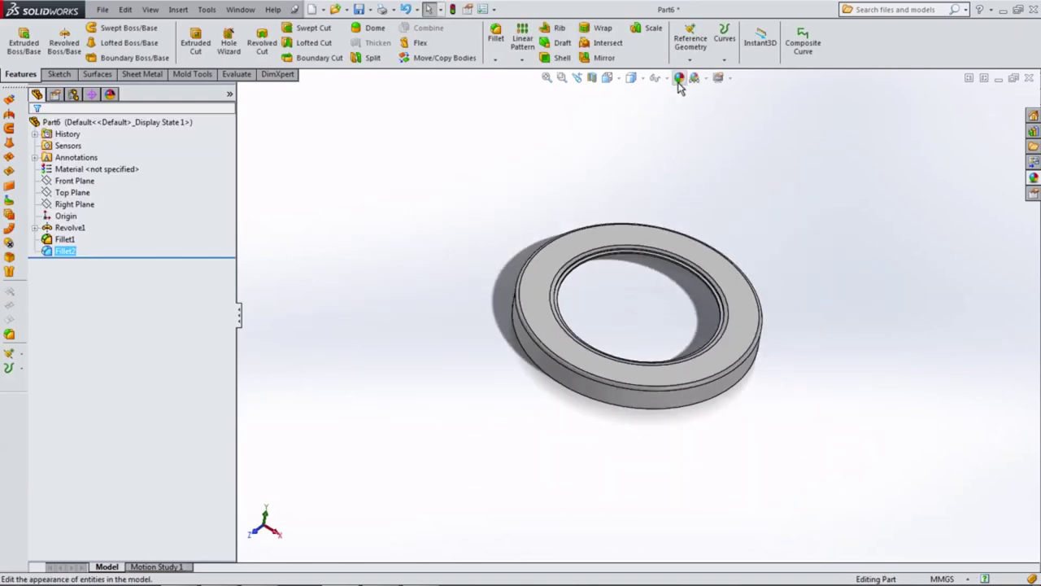
pyautogui.click(611, 79)
pyautogui.click(624, 109)
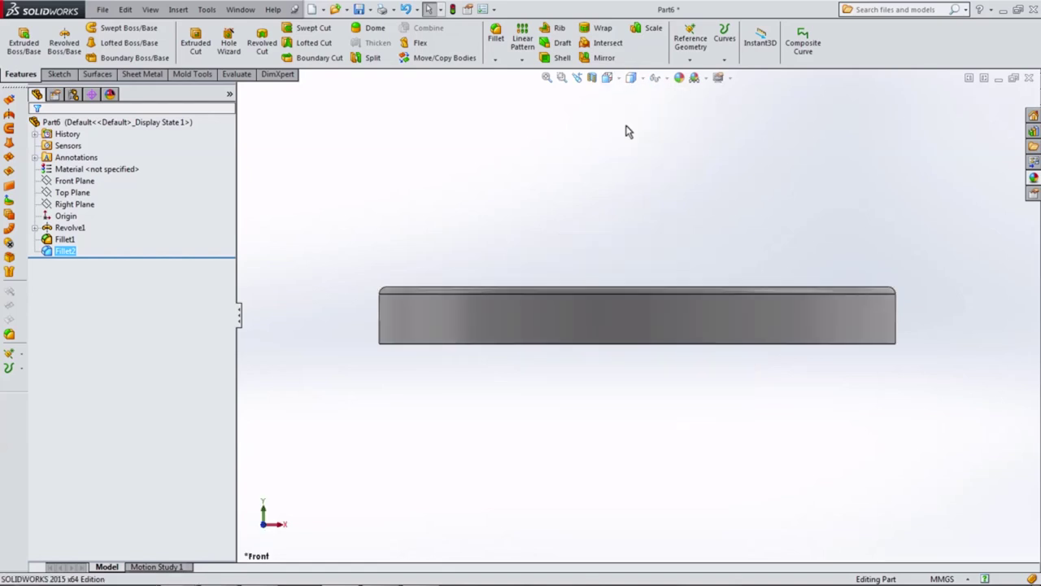
pyautogui.click(607, 79)
pyautogui.click(672, 111)
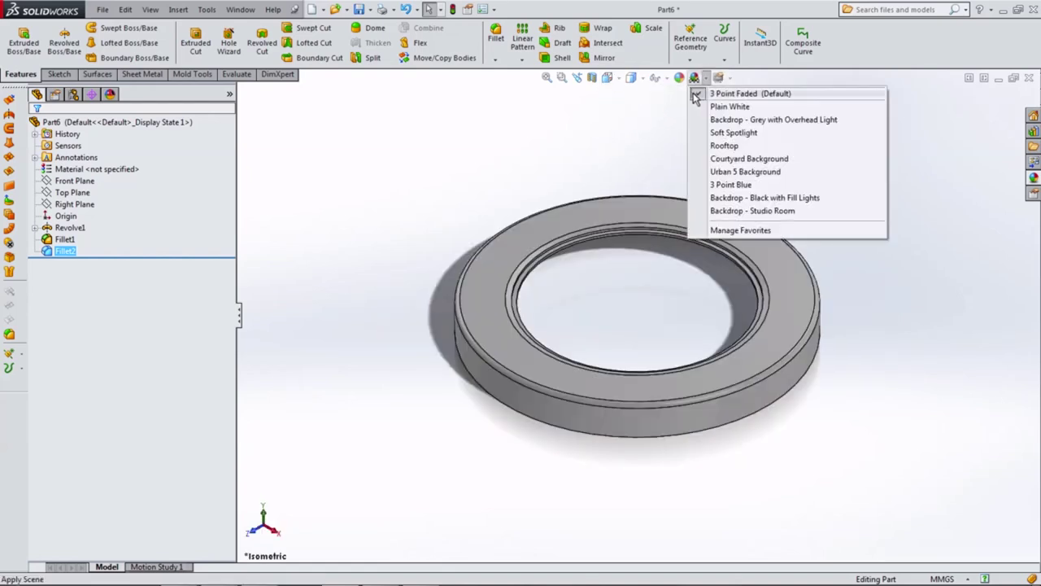
pyautogui.click(680, 78)
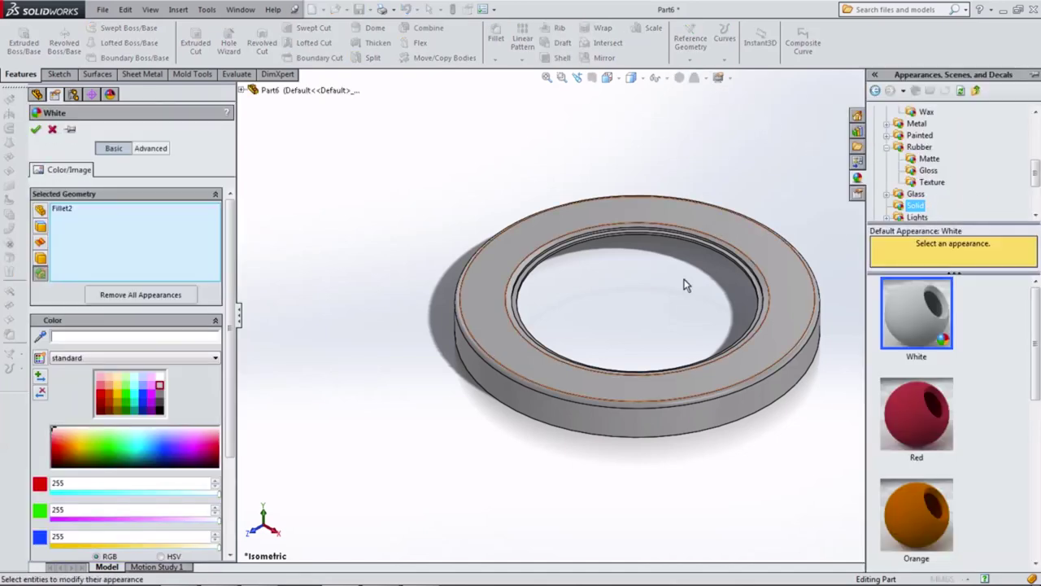
# Apply a medium grey (RGB 192, 192, 192) appearance to the whole ring part instead of Fillet2
pyautogui.click(160, 386)
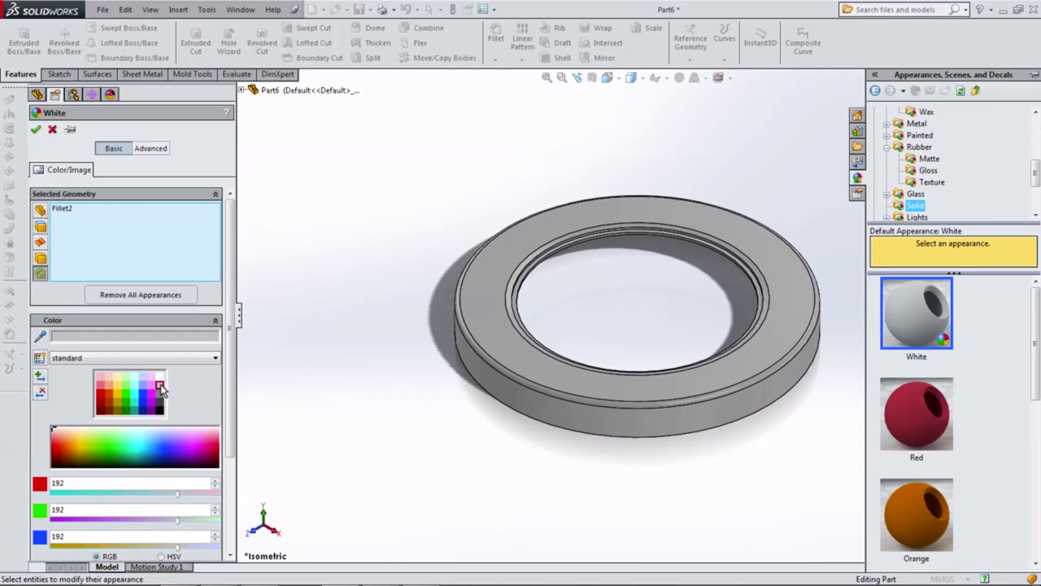
pyautogui.scroll(-1, 952, 163)
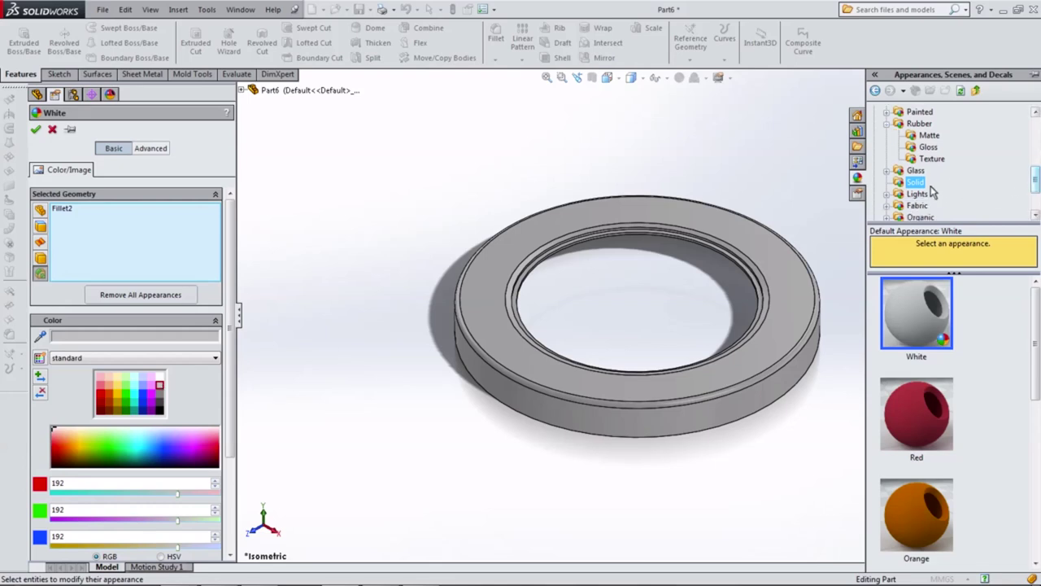
pyautogui.rightClick(165, 259)
pyautogui.click(181, 261)
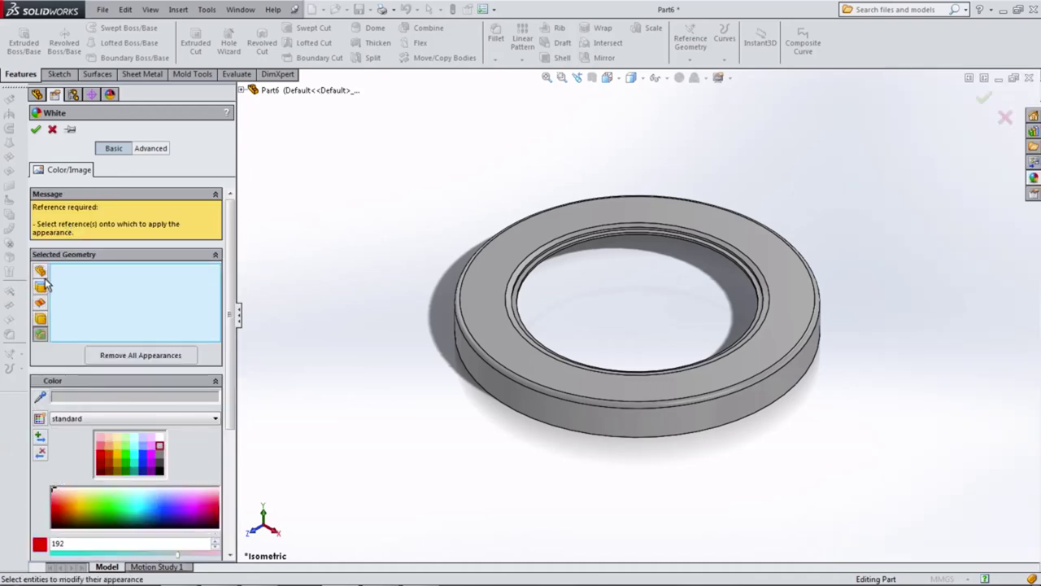
pyautogui.click(492, 296)
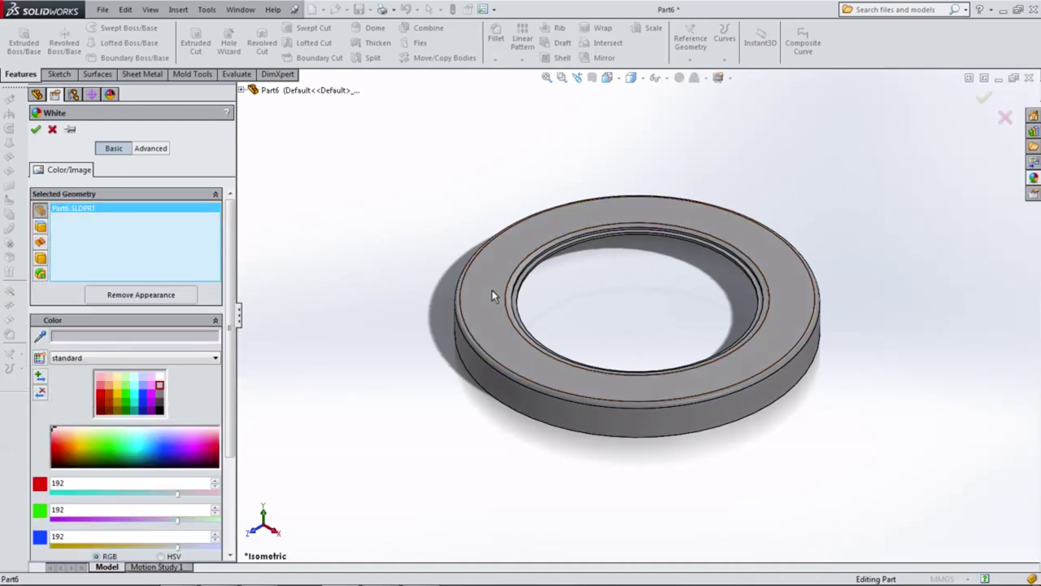
pyautogui.click(36, 129)
pyautogui.moveTo(342, 236)
pyautogui.mouseDown(button='middle')
pyautogui.moveTo(407, 267)
pyautogui.moveTo(382, 163)
pyautogui.moveTo(421, 333)
pyautogui.moveTo(546, 327)
pyautogui.moveTo(469, 271)
pyautogui.mouseUp(button='middle')
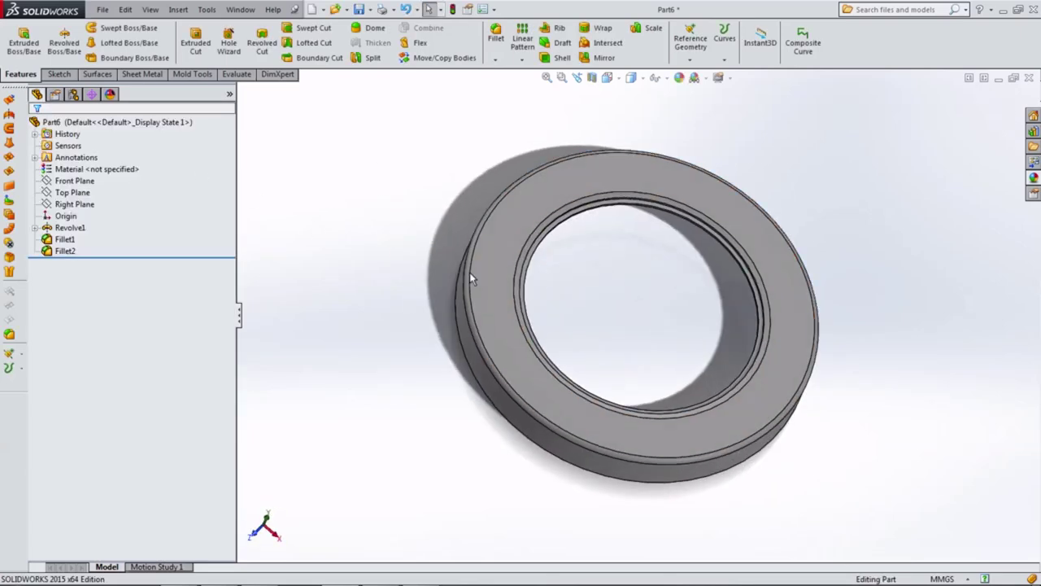
# Display the ring shaded without edges and set it to the isometric view
pyautogui.click(629, 78)
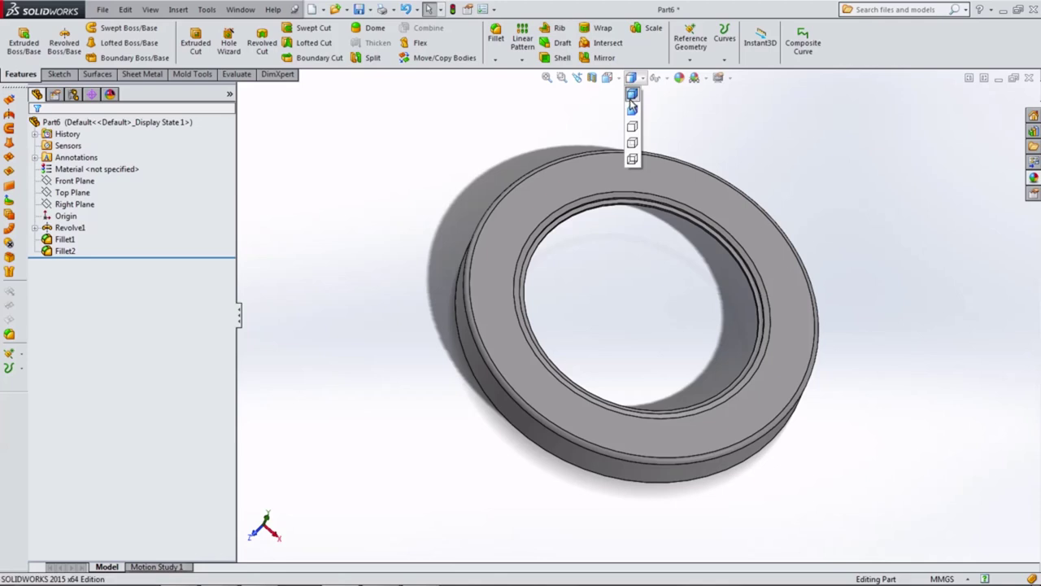
pyautogui.click(632, 105)
pyautogui.moveTo(630, 105)
pyautogui.mouseDown(button='middle')
pyautogui.moveTo(491, 237)
pyautogui.moveTo(431, 136)
pyautogui.moveTo(312, 109)
pyautogui.moveTo(304, 235)
pyautogui.moveTo(353, 261)
pyautogui.moveTo(516, 232)
pyautogui.moveTo(478, 389)
pyautogui.mouseUp(button='middle')
pyautogui.click(607, 77)
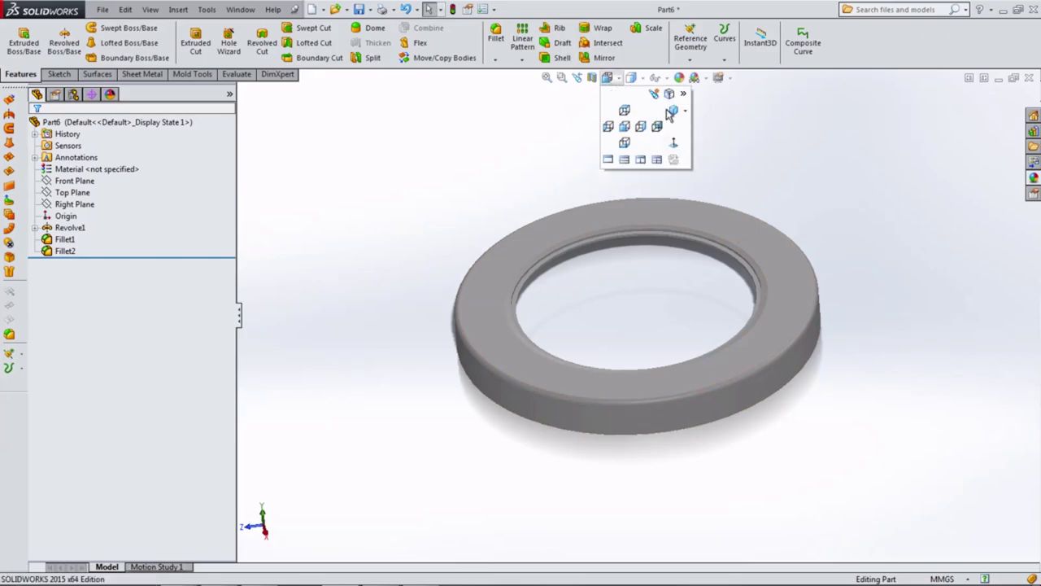
pyautogui.click(671, 112)
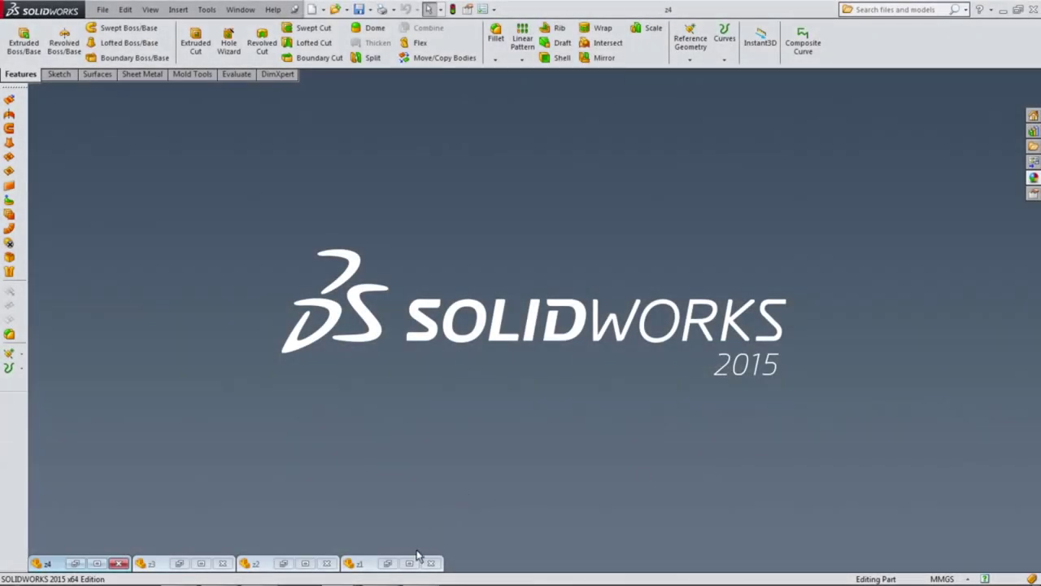
# Inspect the red gear z1 and threaded part z2, minimizing each afterward
pyautogui.click(409, 562)
pyautogui.moveTo(500, 466)
pyautogui.mouseDown(button='middle')
pyautogui.moveTo(481, 458)
pyautogui.moveTo(415, 346)
pyautogui.moveTo(529, 490)
pyautogui.moveTo(544, 449)
pyautogui.mouseUp(button='middle')
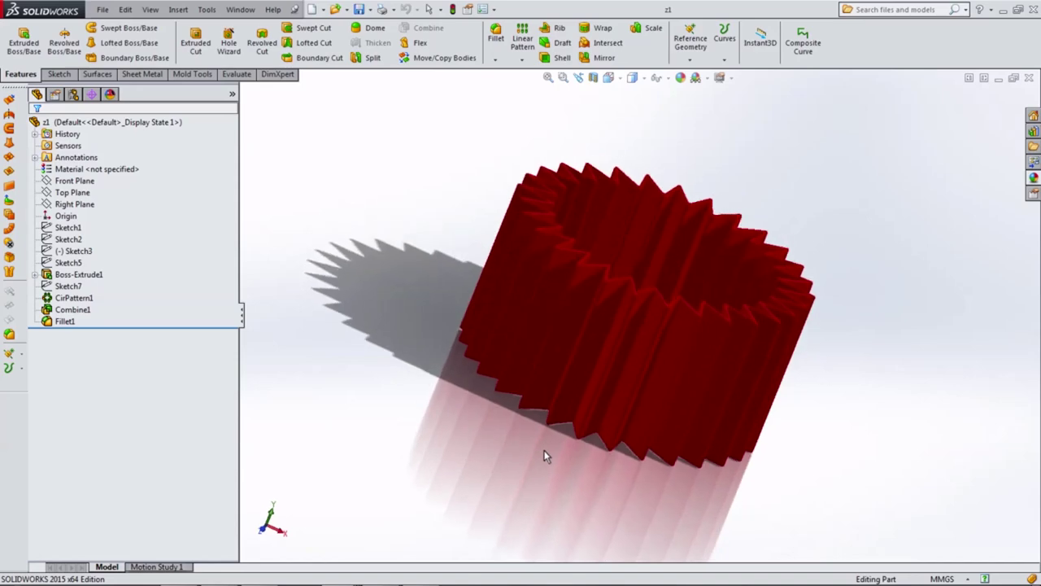
pyautogui.click(999, 79)
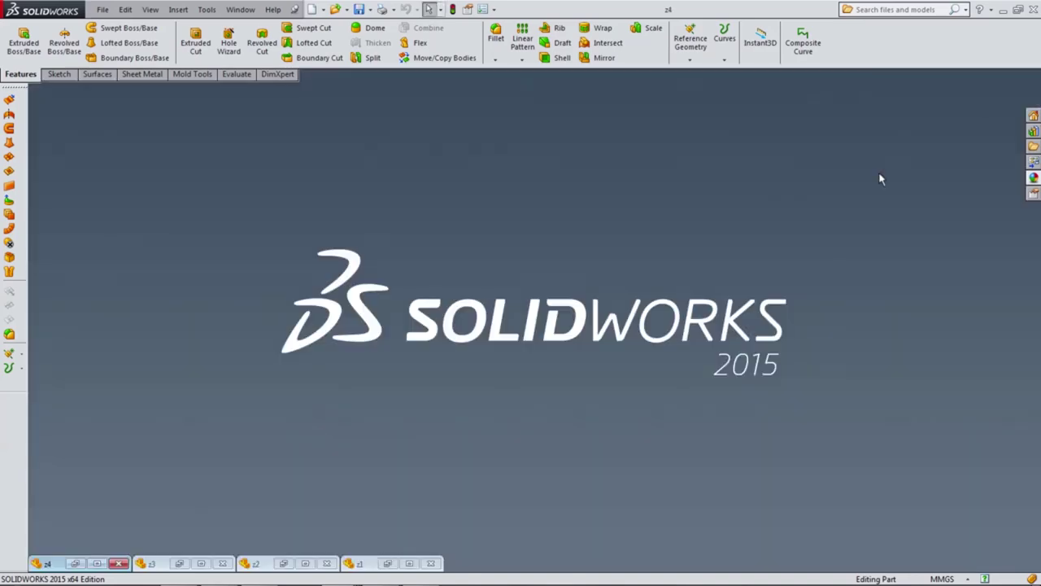
pyautogui.click(307, 564)
pyautogui.moveTo(478, 473)
pyautogui.mouseDown(button='middle')
pyautogui.moveTo(407, 291)
pyautogui.moveTo(426, 502)
pyautogui.moveTo(463, 480)
pyautogui.mouseUp(button='middle')
pyautogui.click(999, 79)
# Inspect the dish part z3 and ring part z4, minimizing each afterward
pyautogui.click(201, 564)
pyautogui.moveTo(333, 509)
pyautogui.mouseDown(button='middle')
pyautogui.moveTo(383, 383)
pyautogui.moveTo(345, 421)
pyautogui.moveTo(379, 460)
pyautogui.mouseUp(button='middle')
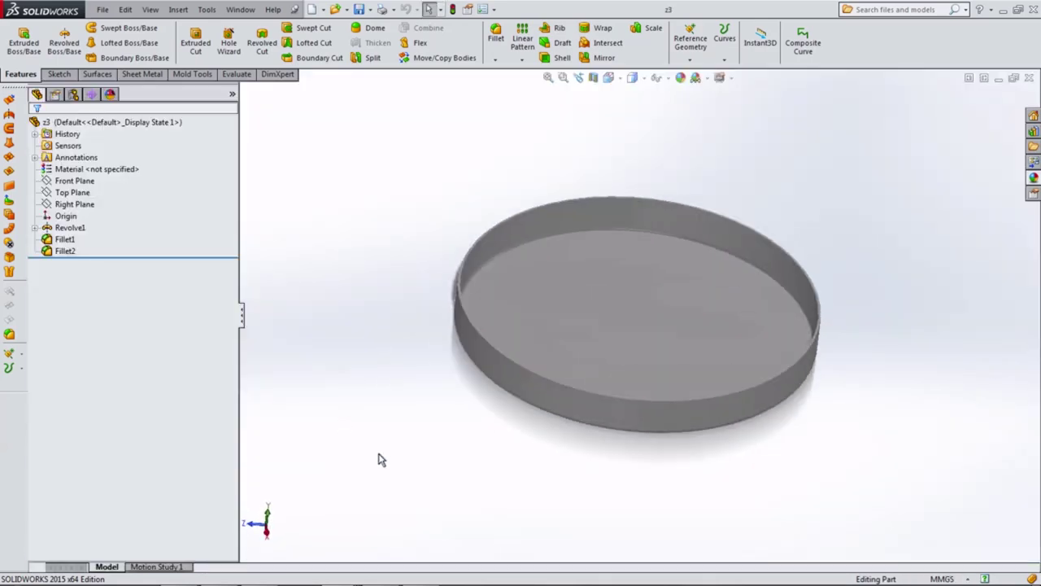
pyautogui.click(999, 78)
pyautogui.click(97, 563)
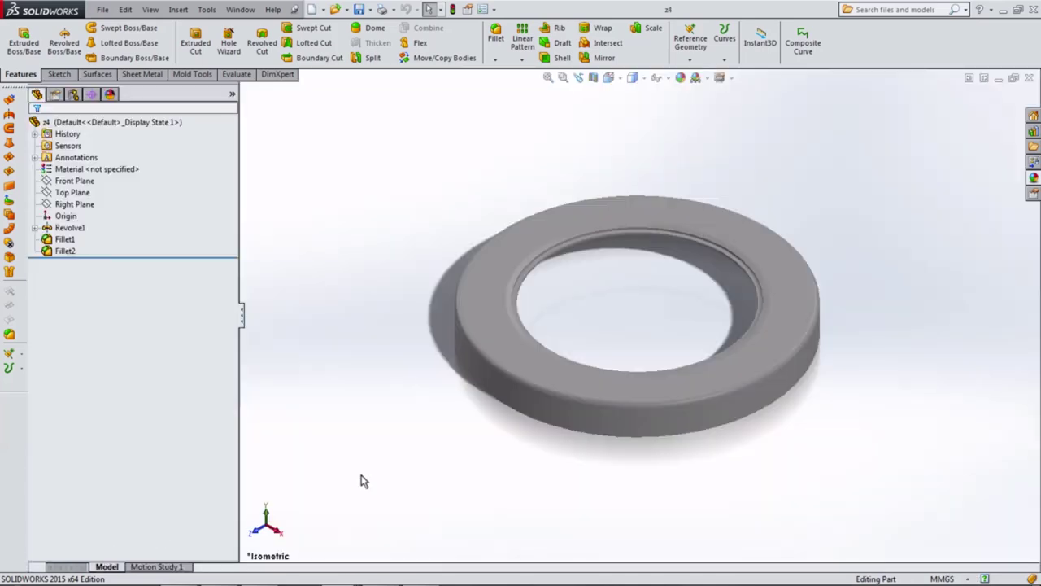
pyautogui.moveTo(361, 480)
pyautogui.mouseDown(button='middle')
pyautogui.moveTo(405, 302)
pyautogui.moveTo(369, 432)
pyautogui.moveTo(651, 318)
pyautogui.mouseUp(button='middle')
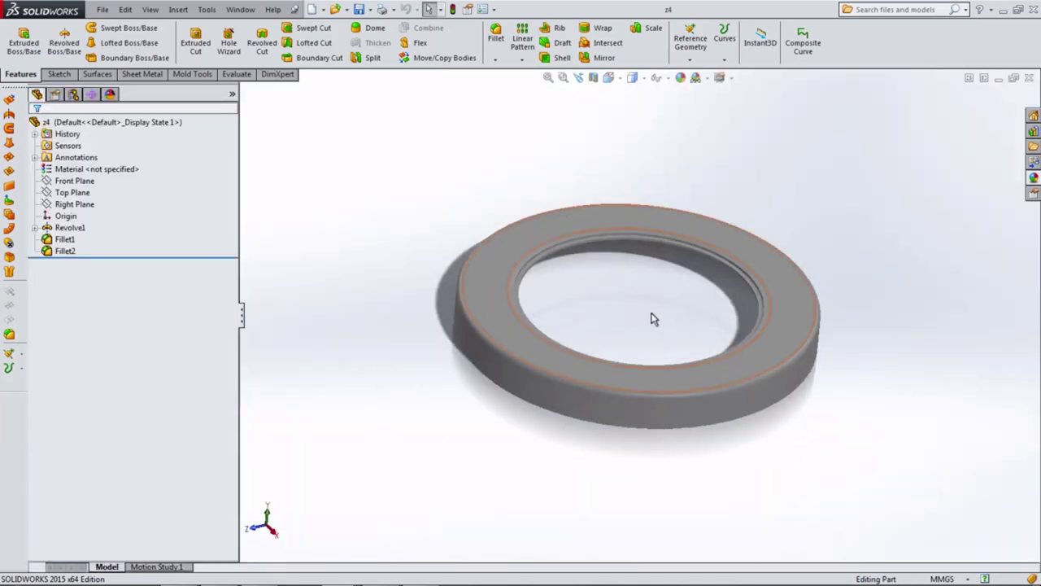
pyautogui.click(999, 79)
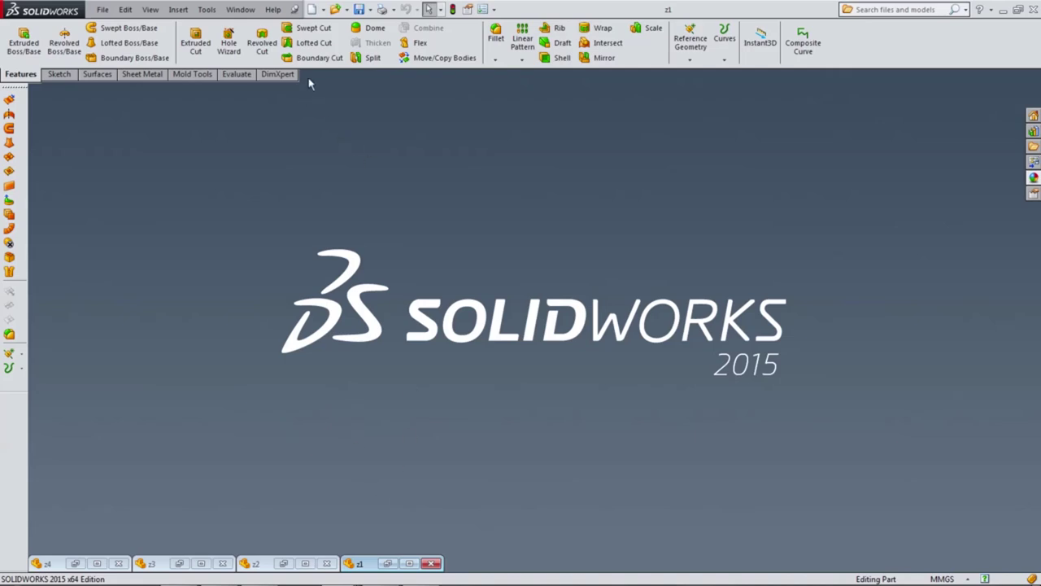
pyautogui.click(315, 12)
# Create a new assembly and place the red gear part z1 in it
pyautogui.click(273, 313)
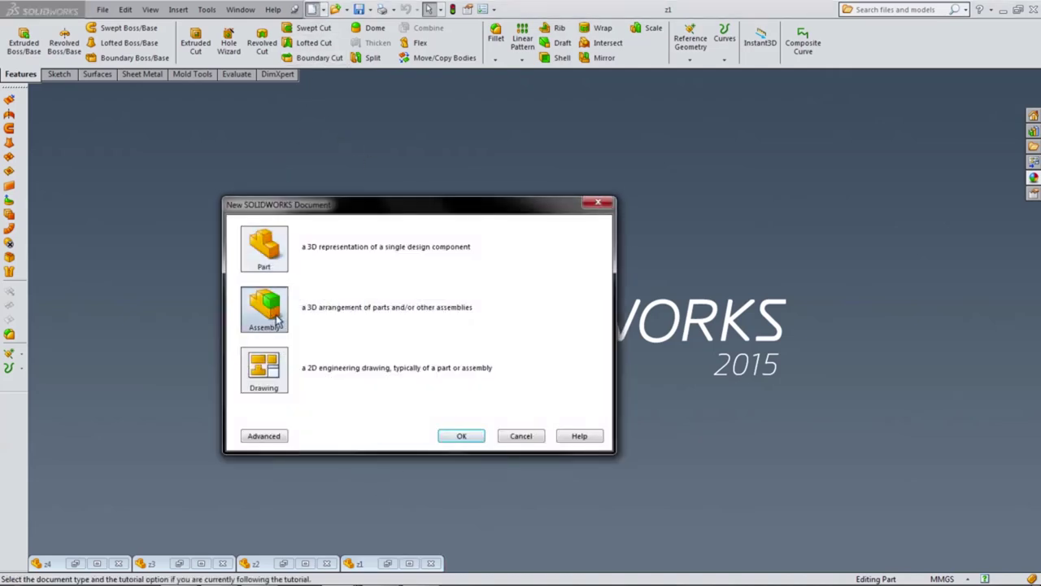
pyautogui.click(464, 438)
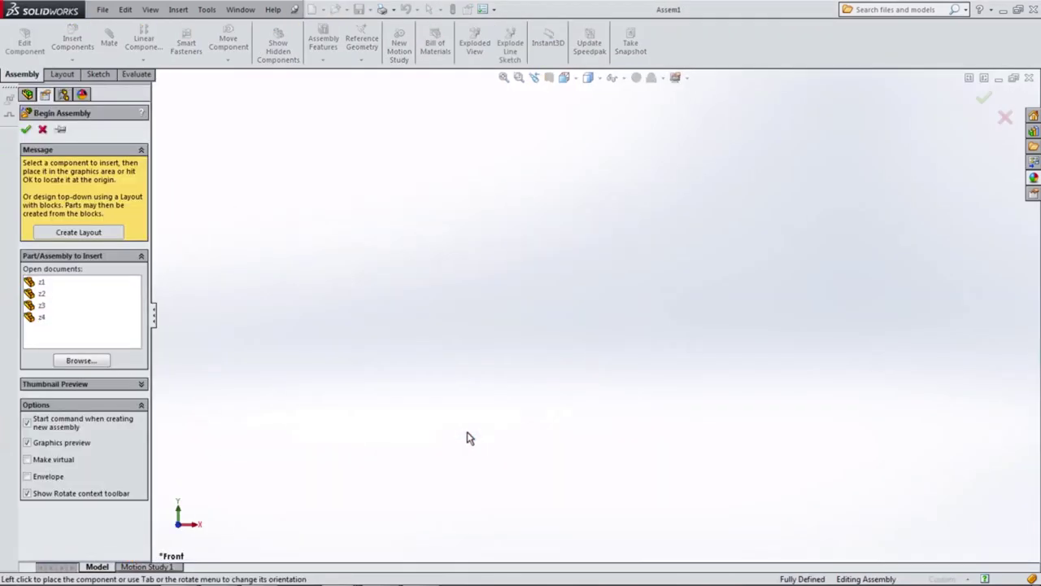
pyautogui.click(34, 282)
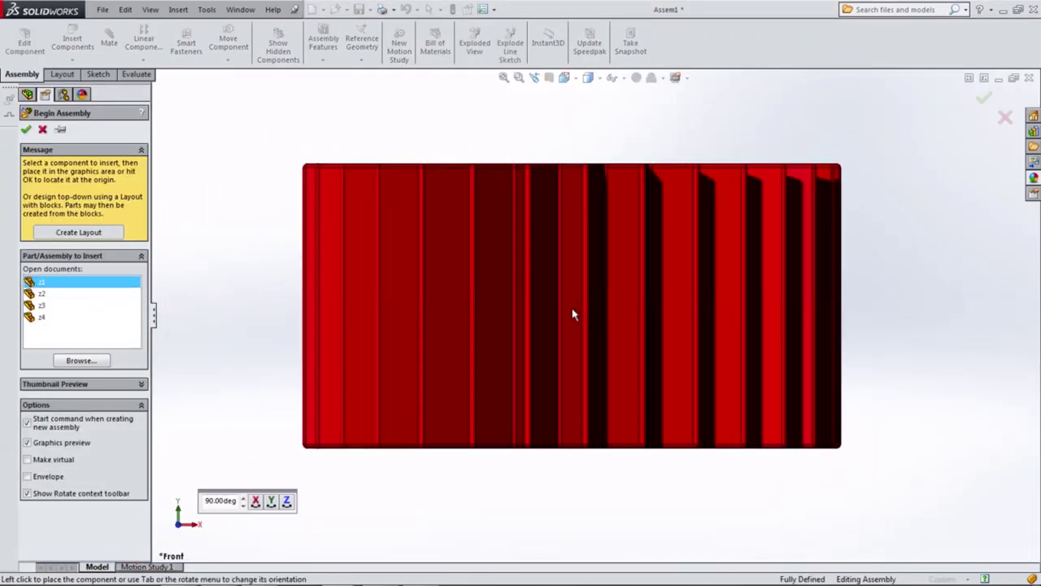
pyautogui.click(506, 314)
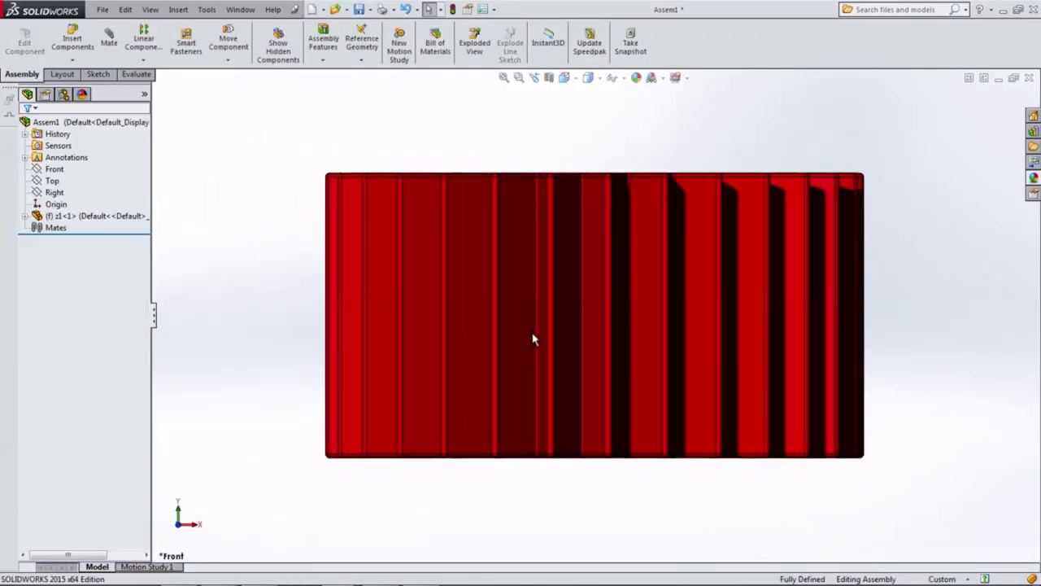
pyautogui.scroll(3, 483, 321)
pyautogui.moveTo(483, 320)
pyautogui.mouseDown(button='middle')
pyautogui.moveTo(443, 431)
pyautogui.moveTo(451, 442)
pyautogui.mouseUp(button='middle')
pyautogui.scroll(2, 451, 442)
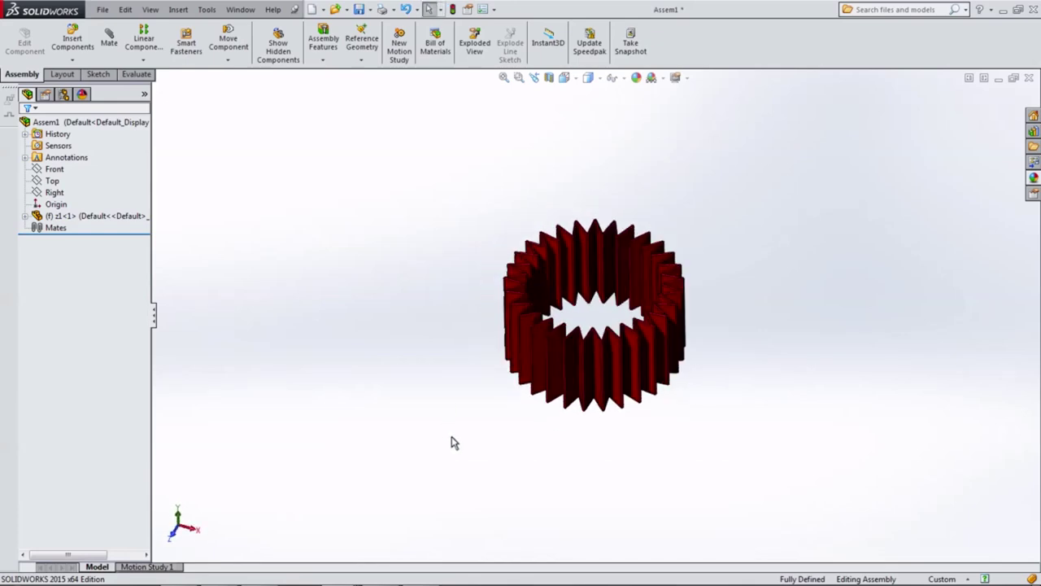
pyautogui.scroll(2, 412, 391)
# Set the z1 gear to float and try selecting the gear and assembly origins
pyautogui.rightClick(37, 215)
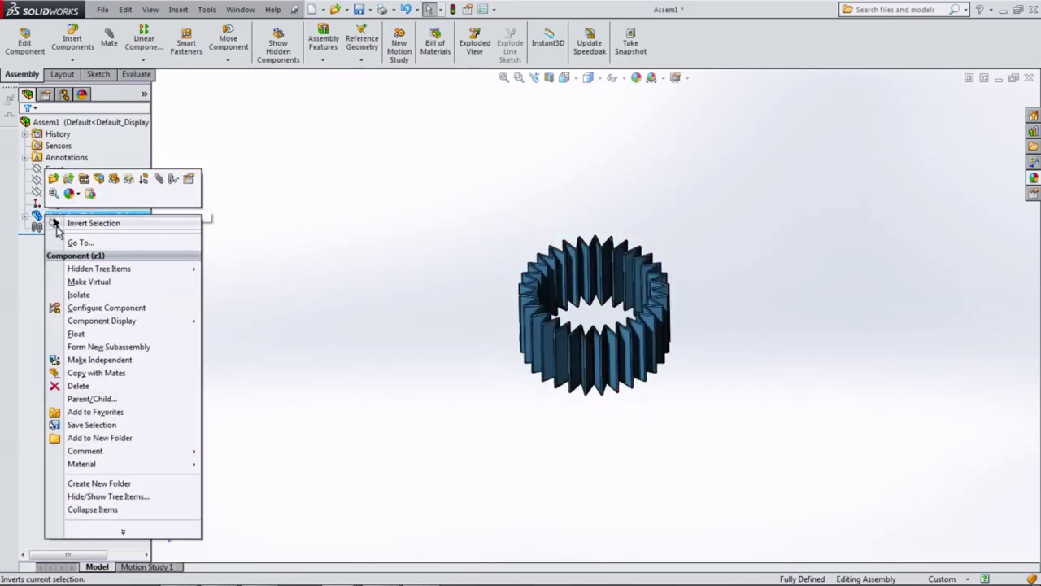
pyautogui.click(49, 332)
pyautogui.click(25, 215)
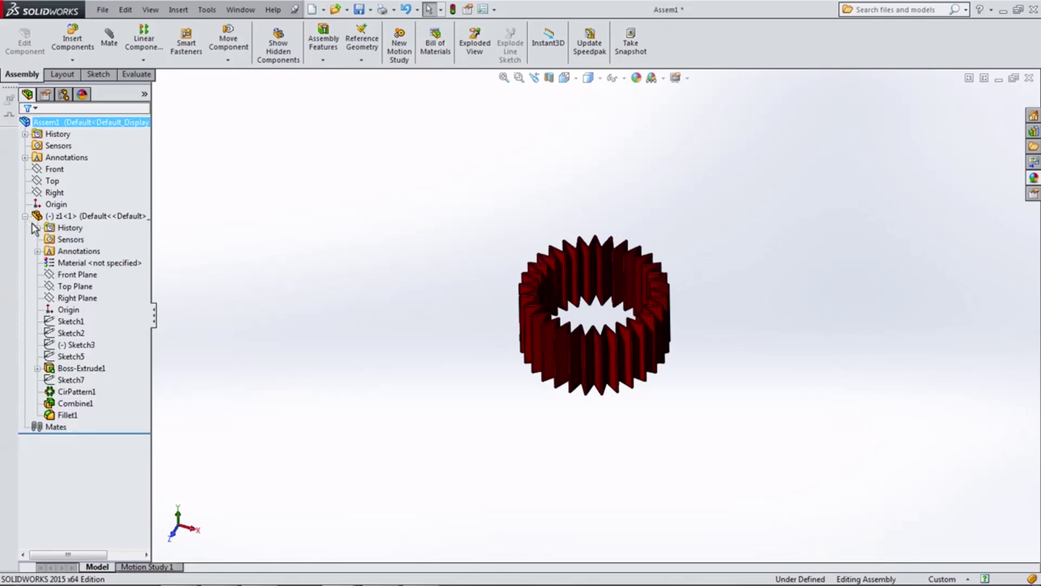
pyautogui.click(66, 308)
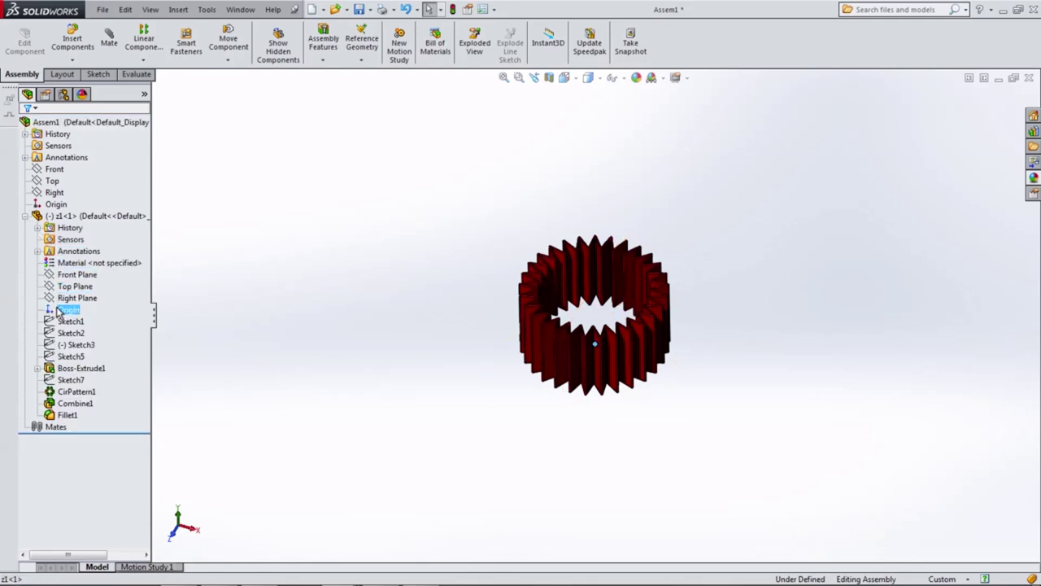
pyautogui.keyDown('ctrl'); pyautogui.click(53, 205); pyautogui.keyUp('ctrl')
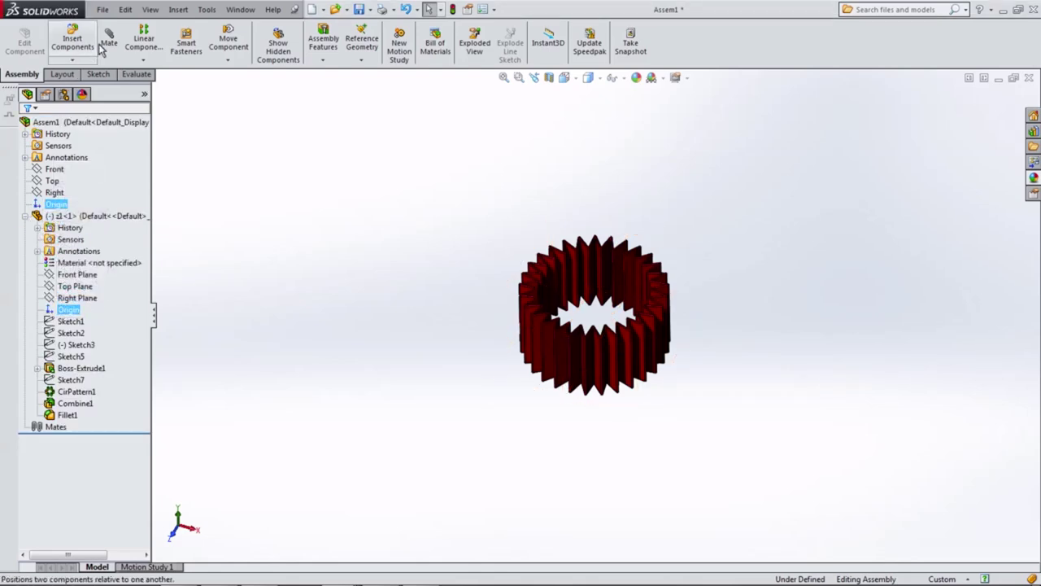
pyautogui.click(195, 182)
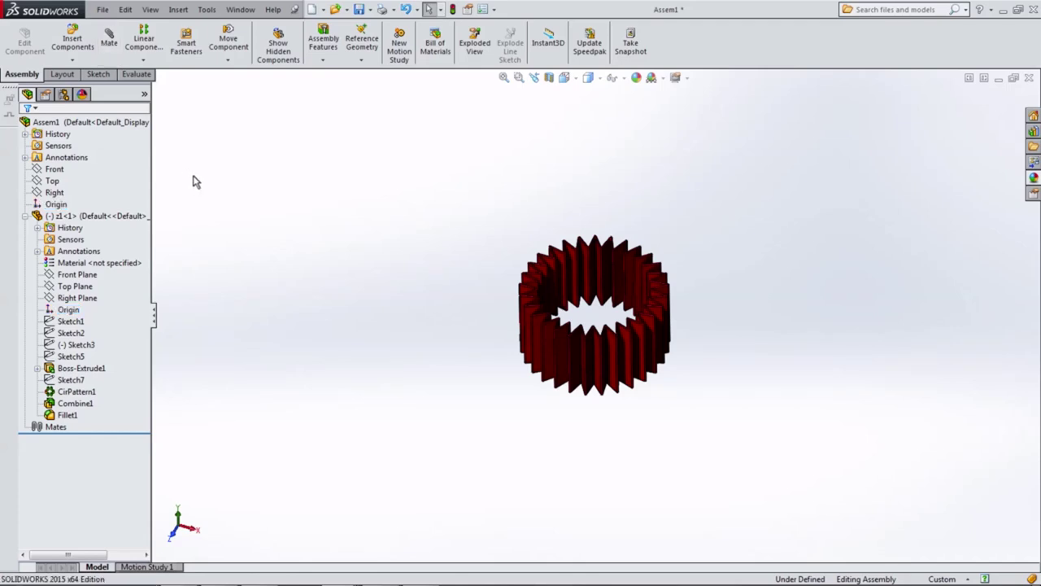
pyautogui.click(108, 39)
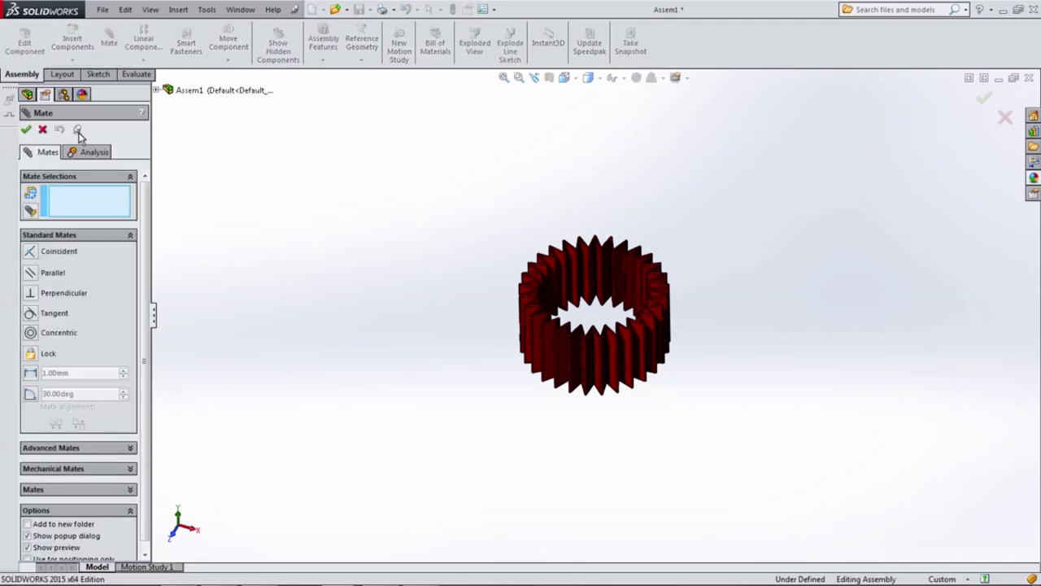
# Mate the gear's origin coincident with the assembly origin
pyautogui.click(157, 89)
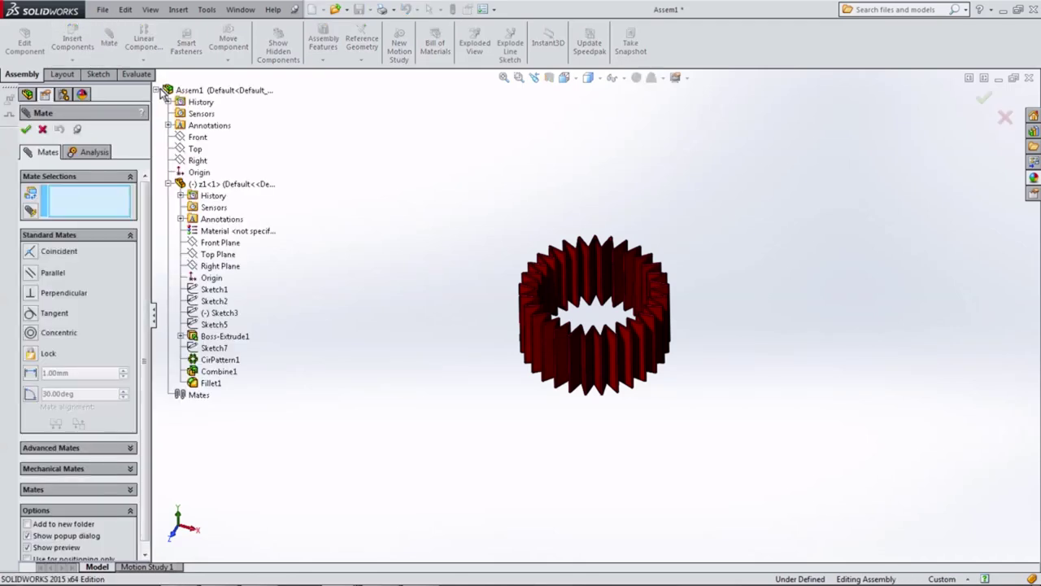
pyautogui.click(195, 173)
pyautogui.click(204, 278)
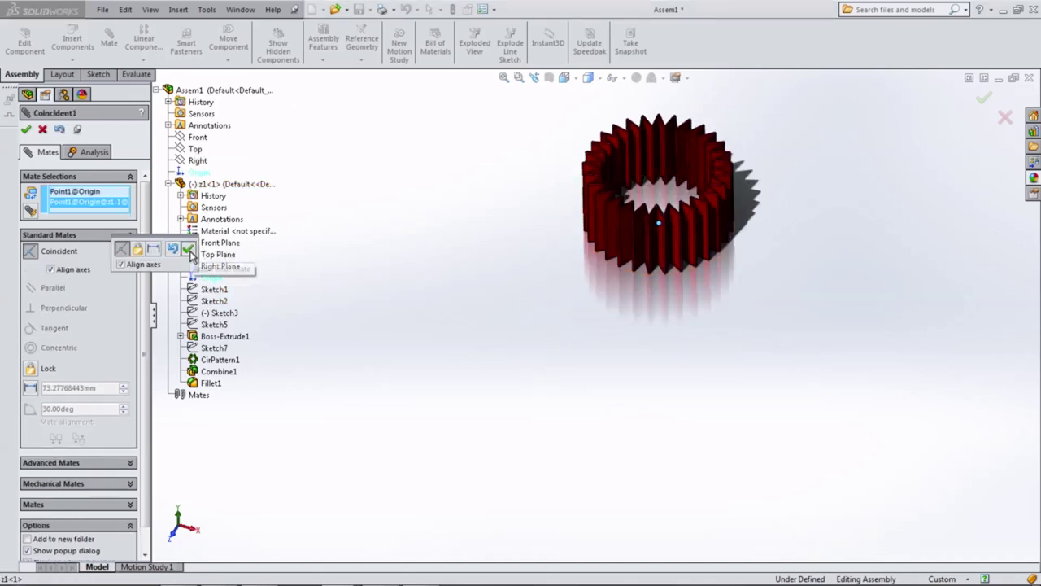
pyautogui.click(188, 250)
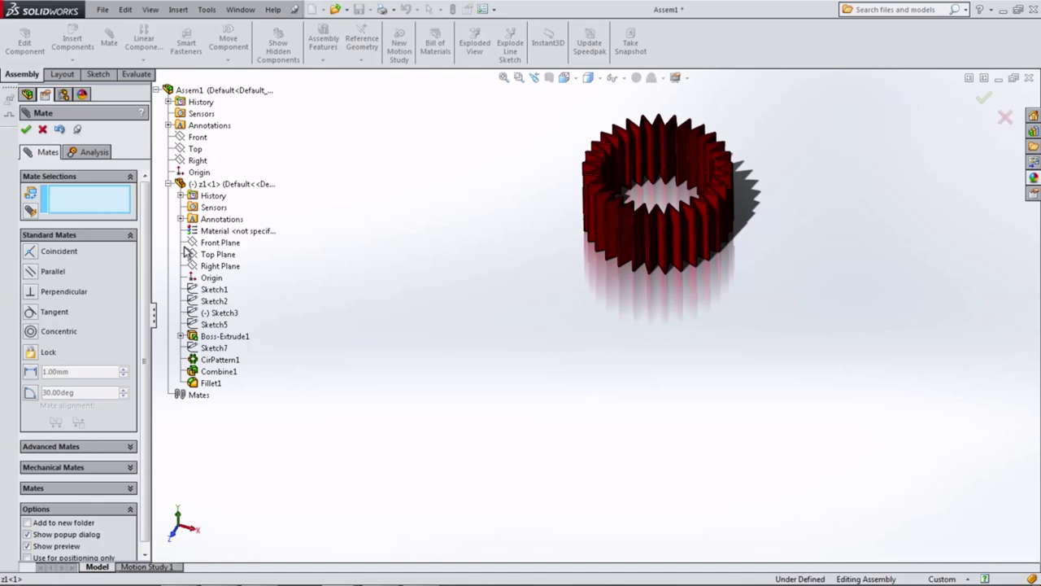
pyautogui.click(26, 130)
pyautogui.moveTo(467, 364)
pyautogui.mouseDown(button='middle')
pyautogui.moveTo(465, 231)
pyautogui.moveTo(398, 384)
pyautogui.moveTo(429, 380)
pyautogui.moveTo(488, 309)
pyautogui.mouseUp(button='middle')
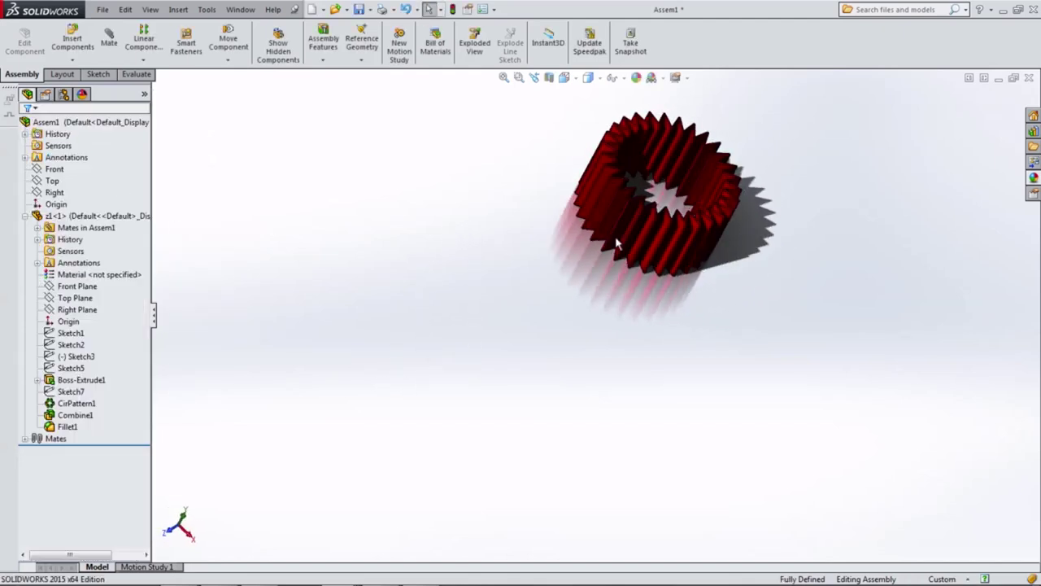
# Turn off RealView reflections and shadows in the view settings
pyautogui.click(675, 77)
pyautogui.click(687, 95)
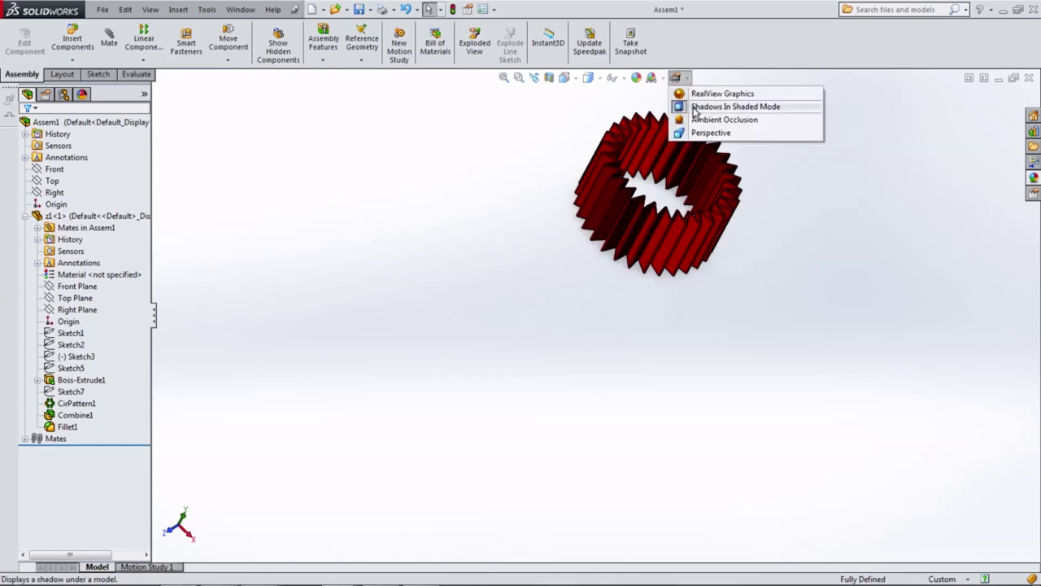
pyautogui.click(697, 106)
pyautogui.moveTo(526, 298)
pyautogui.mouseDown(button='middle')
pyautogui.moveTo(466, 150)
pyautogui.moveTo(488, 282)
pyautogui.moveTo(532, 256)
pyautogui.mouseUp(button='middle')
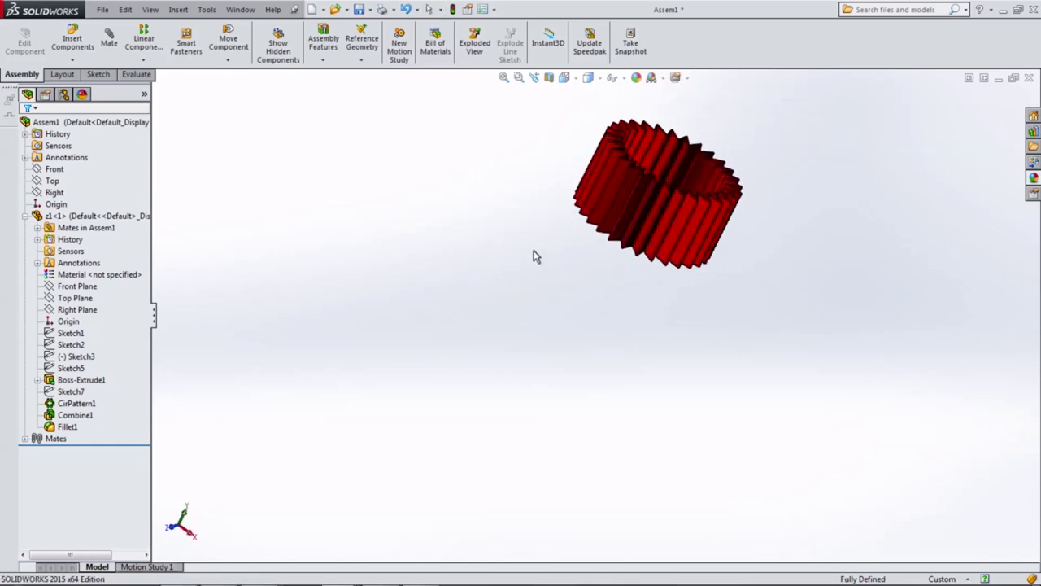
pyautogui.click(72, 40)
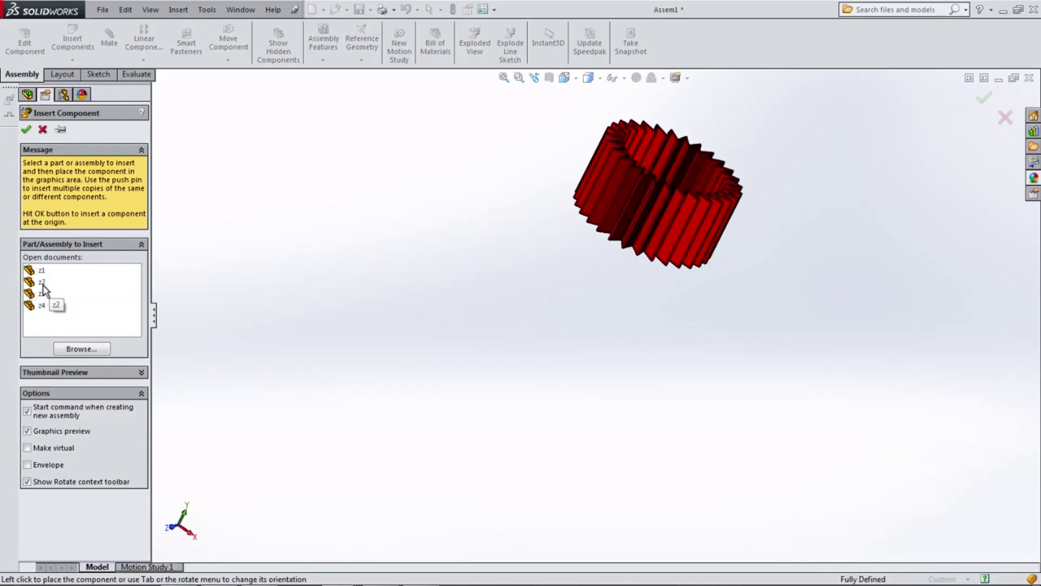
# Insert the round lid part z3 into the assembly
pyautogui.click(42, 293)
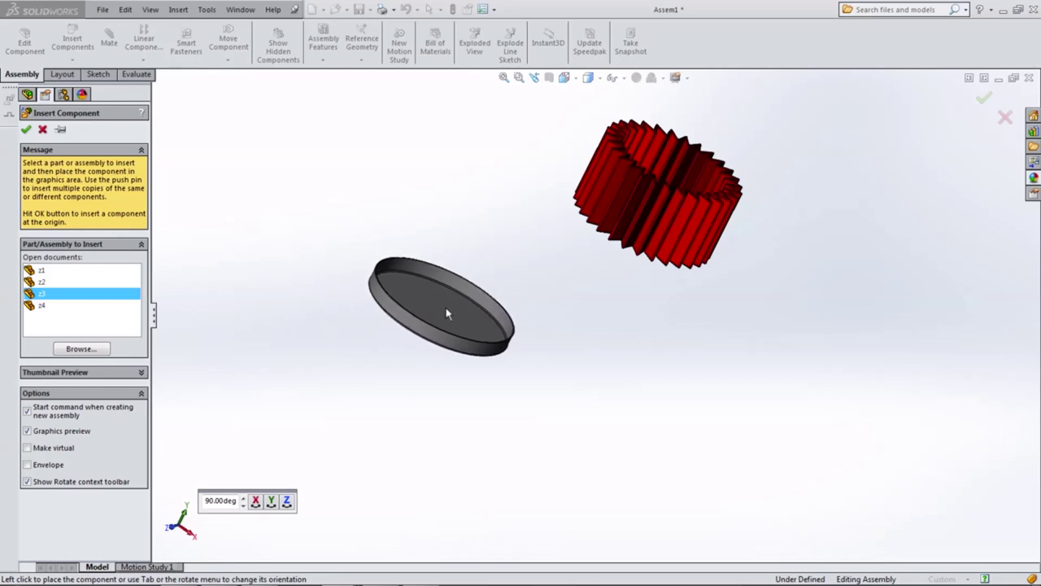
pyautogui.click(446, 314)
pyautogui.moveTo(321, 300)
pyautogui.mouseDown(button='middle')
pyautogui.moveTo(288, 344)
pyautogui.moveTo(295, 253)
pyautogui.moveTo(325, 361)
pyautogui.moveTo(311, 374)
pyautogui.moveTo(306, 361)
pyautogui.mouseUp(button='middle')
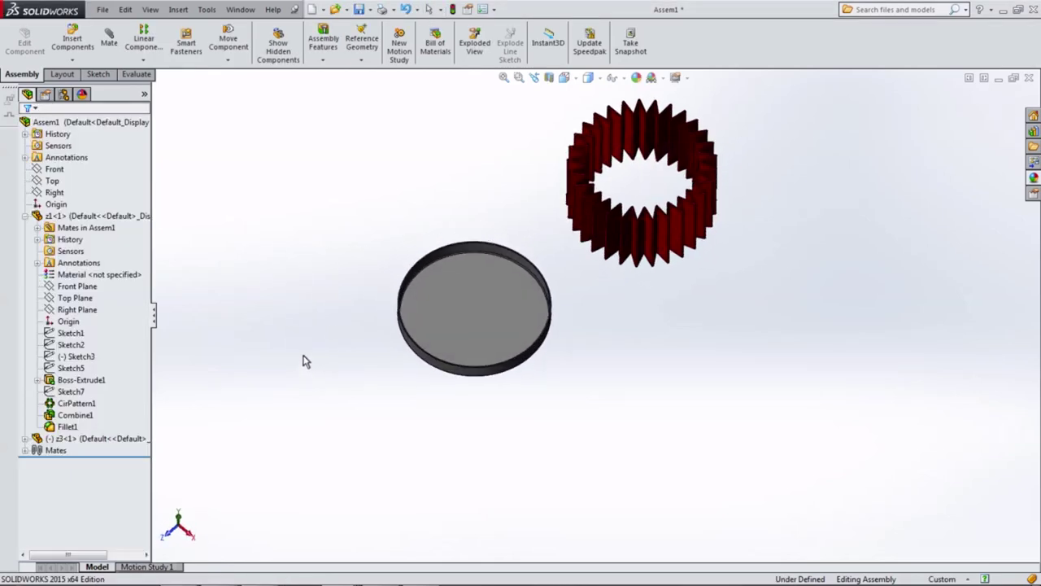
# Mate the lid's top face coincident with a small gear face
pyautogui.click(109, 41)
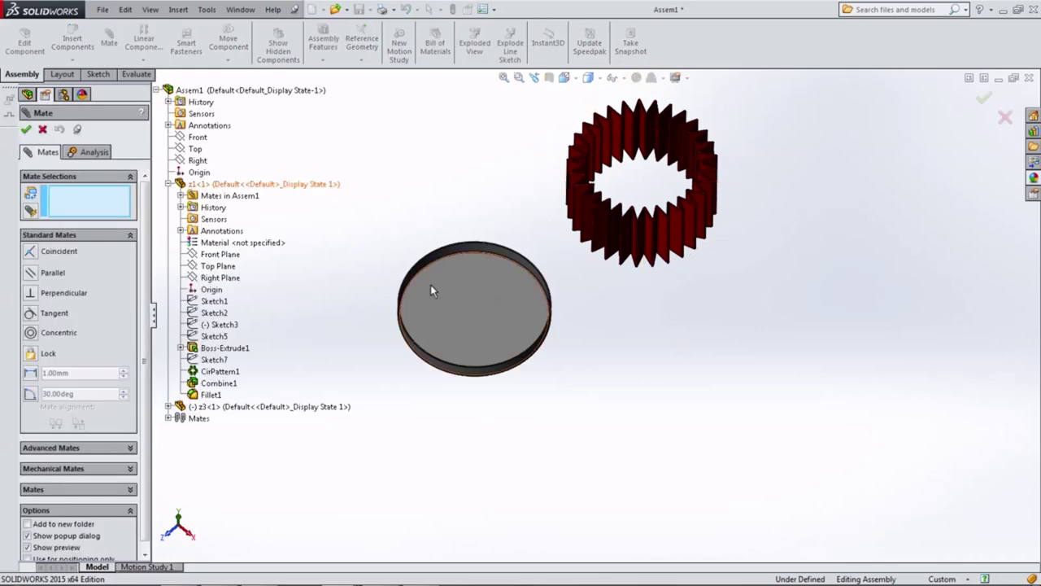
pyautogui.click(464, 305)
pyautogui.moveTo(463, 304); pyautogui.dragTo(482, 139, button='middle')
pyautogui.scroll(-3, 545, 142)
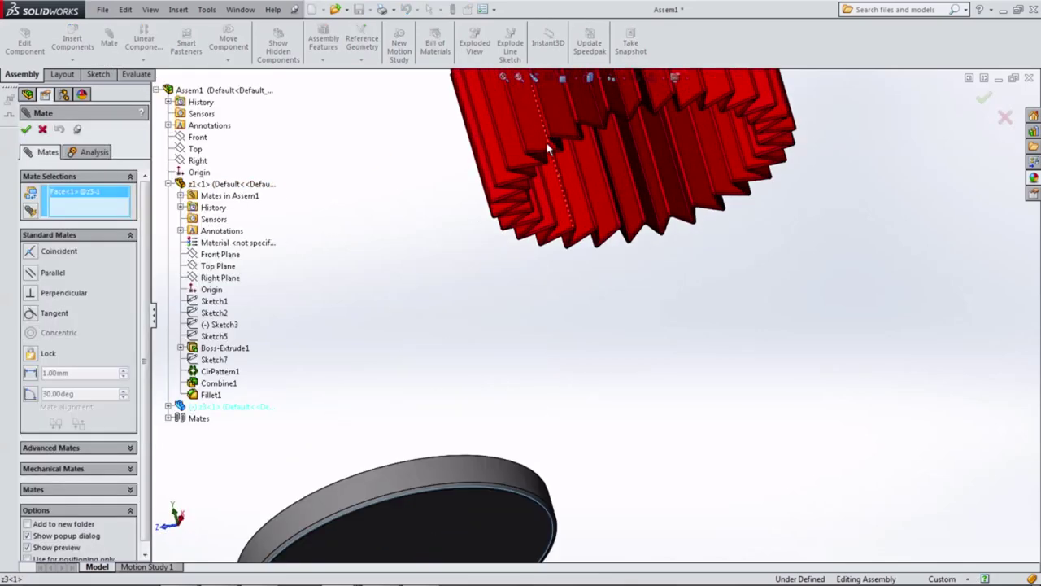
pyautogui.scroll(-3, 527, 221)
pyautogui.scroll(-3, 527, 221)
pyautogui.scroll(-3, 488, 260)
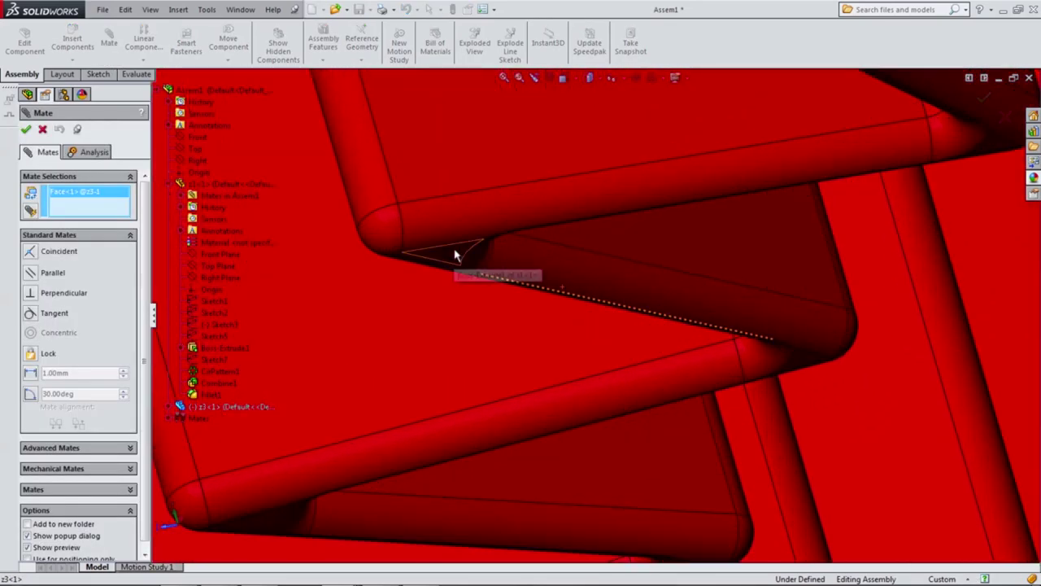
pyautogui.click(454, 254)
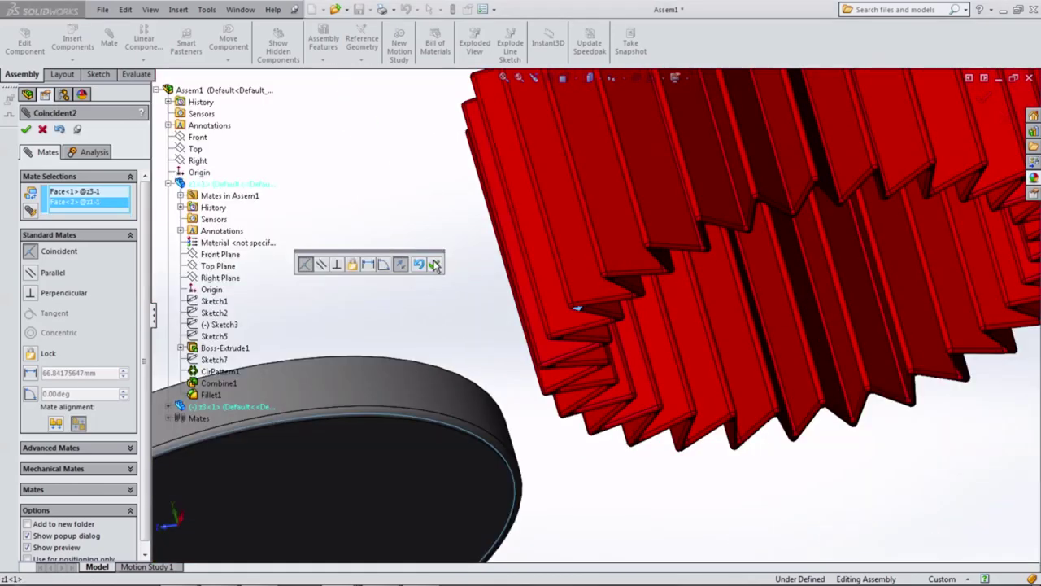
pyautogui.click(435, 265)
# Select the lid's Front Plane and the assembly's Front plane for a coincident mate
pyautogui.press('f')
pyautogui.moveTo(432, 228); pyautogui.dragTo(453, 460, button='middle')
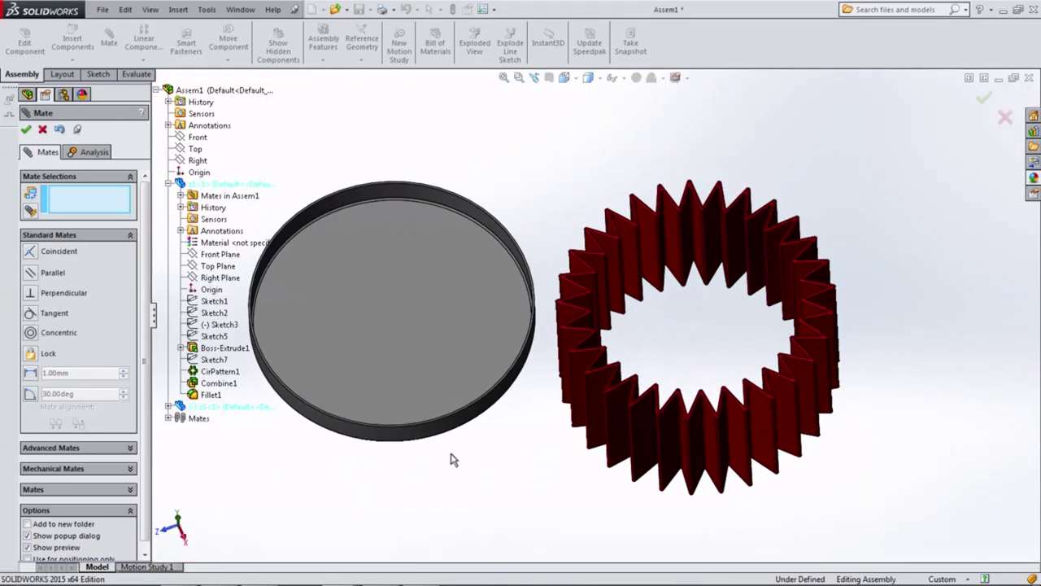
pyautogui.hotkey('ctrl', '7')
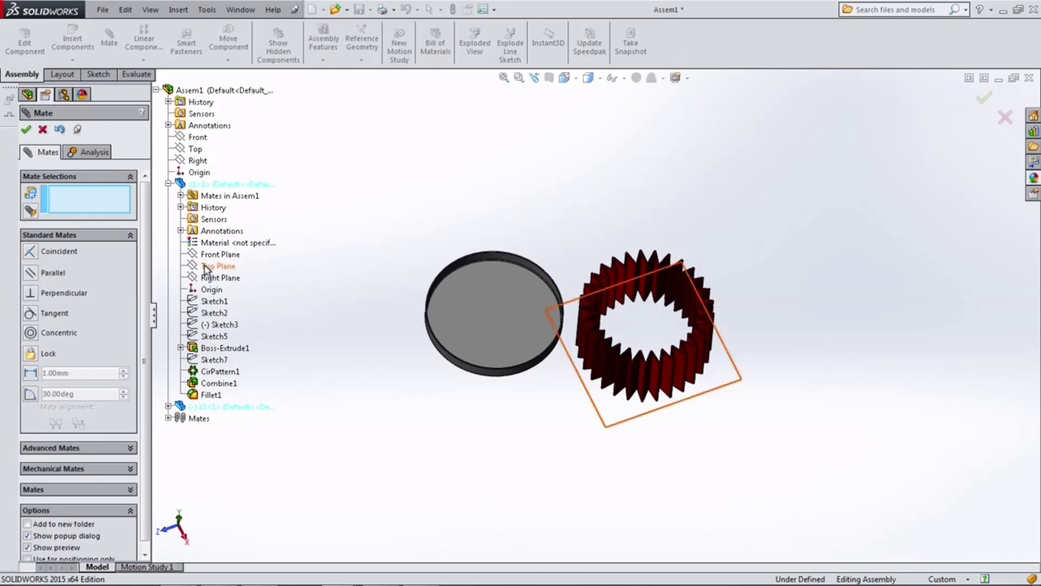
pyautogui.click(169, 185)
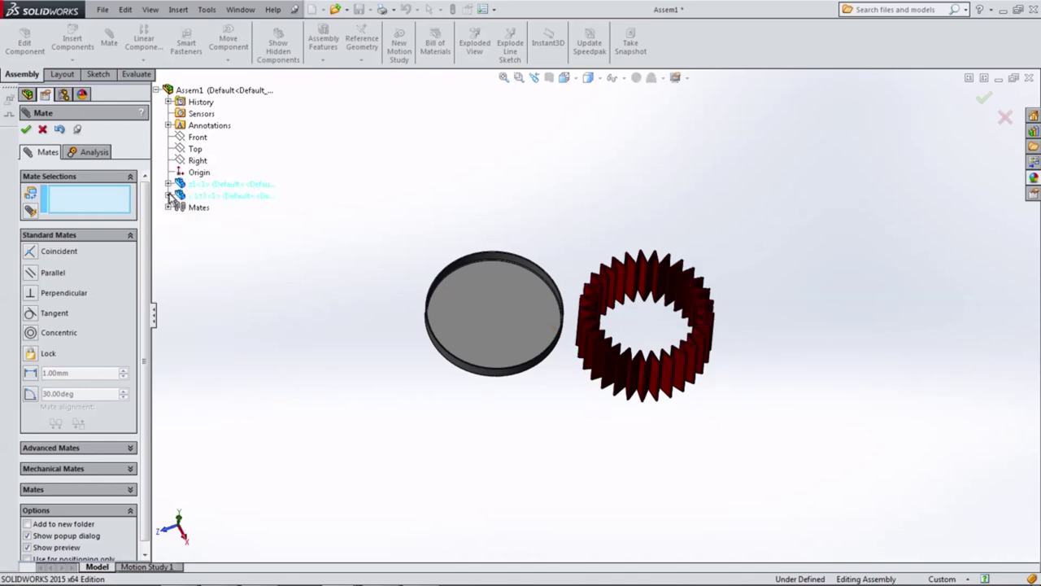
pyautogui.click(168, 196)
pyautogui.click(210, 255)
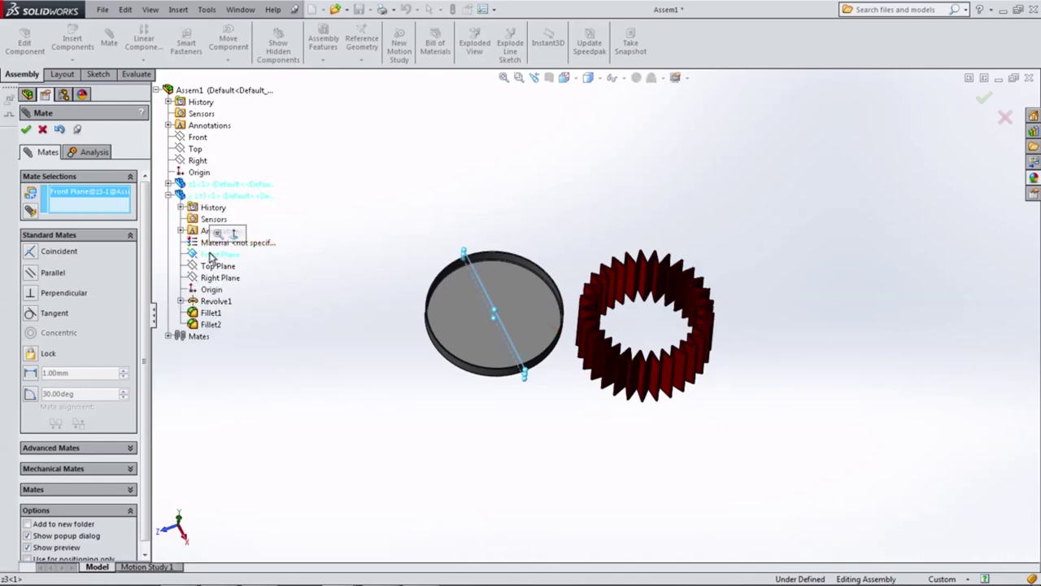
pyautogui.click(199, 138)
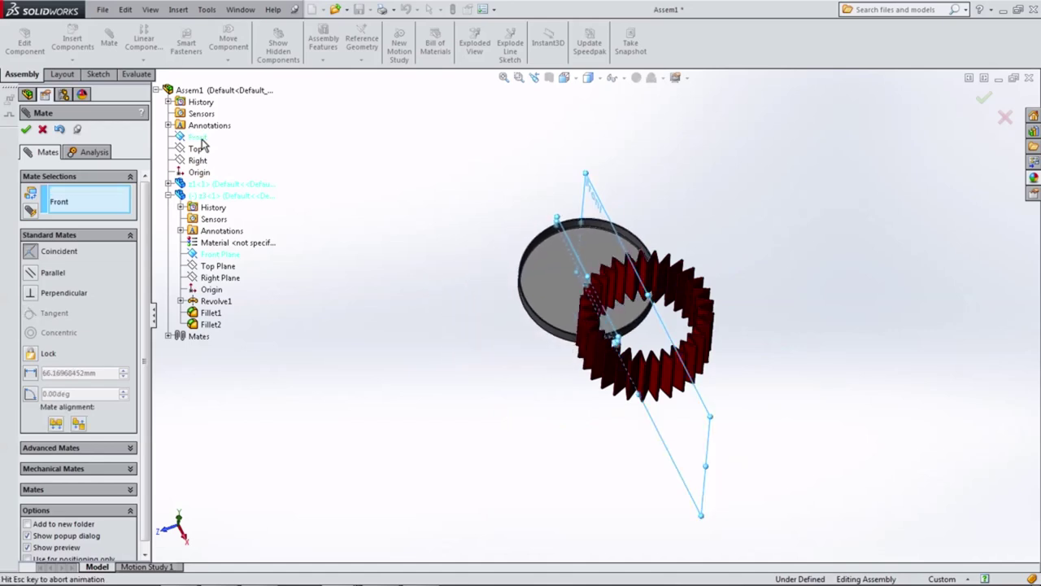
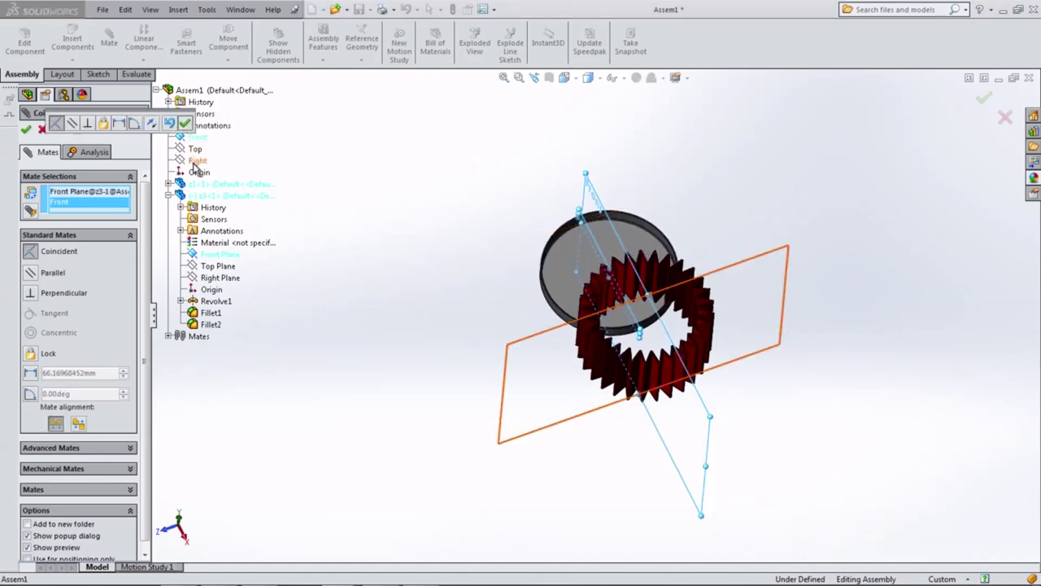
# Mate the end cap's Right Plane coincident to the assembly's Right plane and close the mate
pyautogui.press('Return')
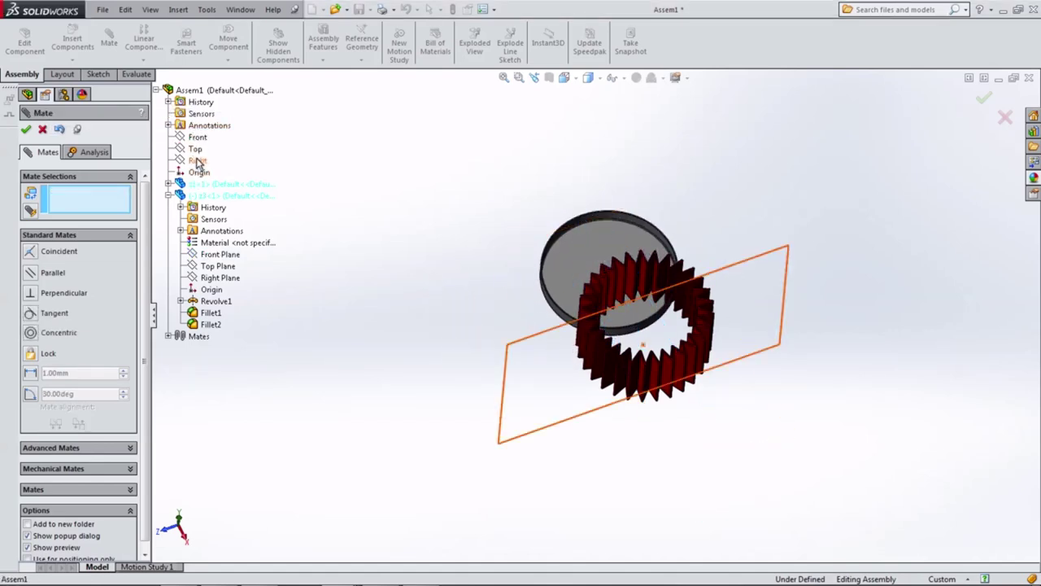
pyautogui.click(197, 162)
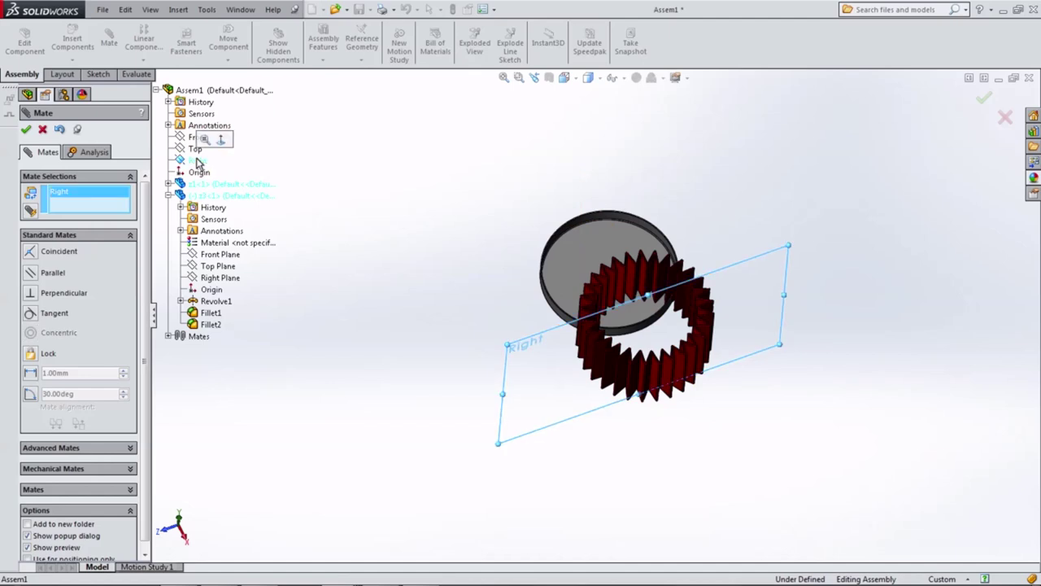
pyautogui.click(210, 280)
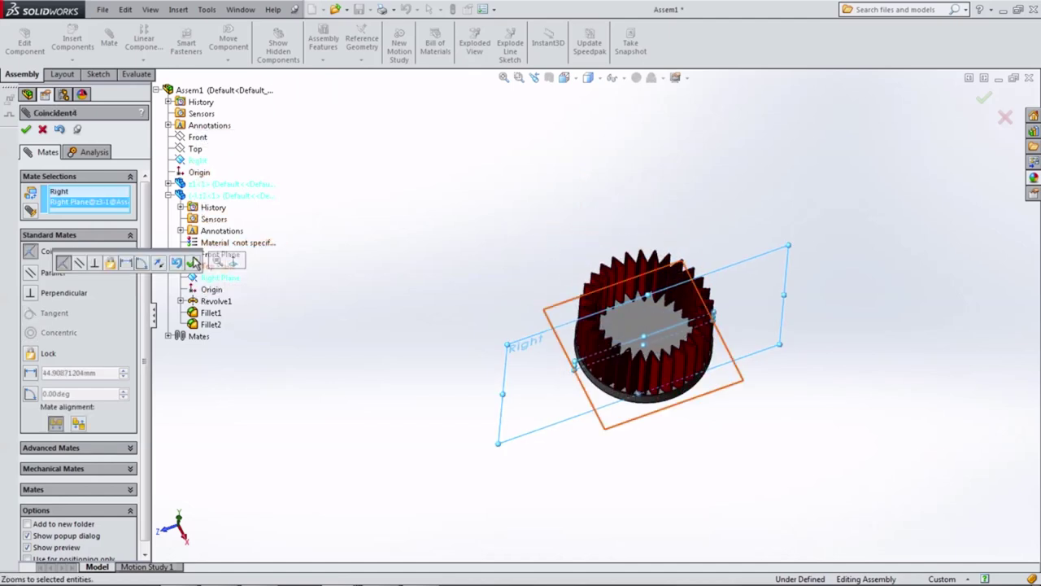
pyautogui.click(191, 262)
pyautogui.moveTo(430, 336)
pyautogui.mouseDown(button='middle')
pyautogui.moveTo(516, 174)
pyautogui.moveTo(432, 323)
pyautogui.mouseUp(button='middle')
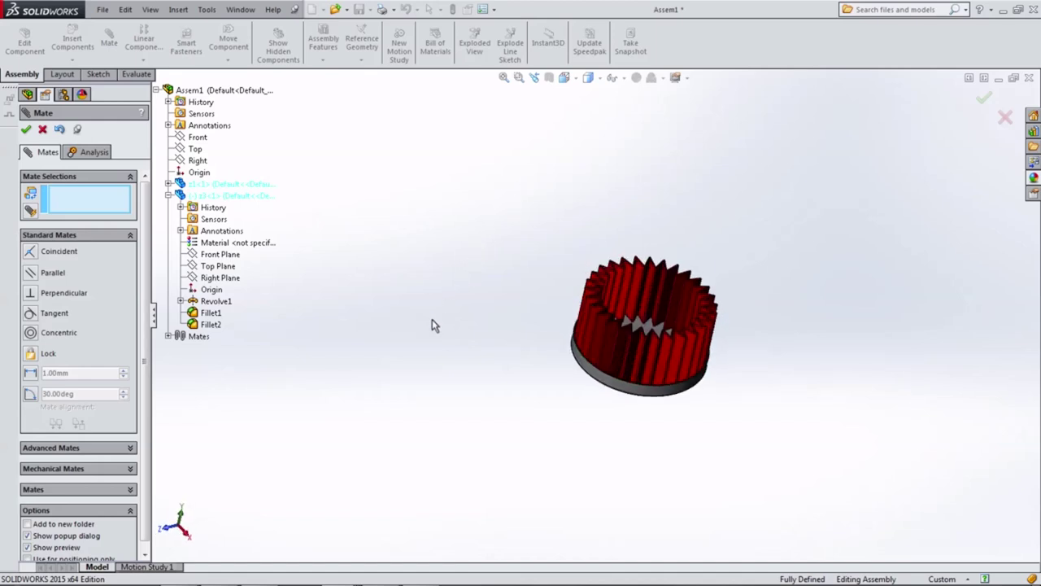
pyautogui.click(43, 131)
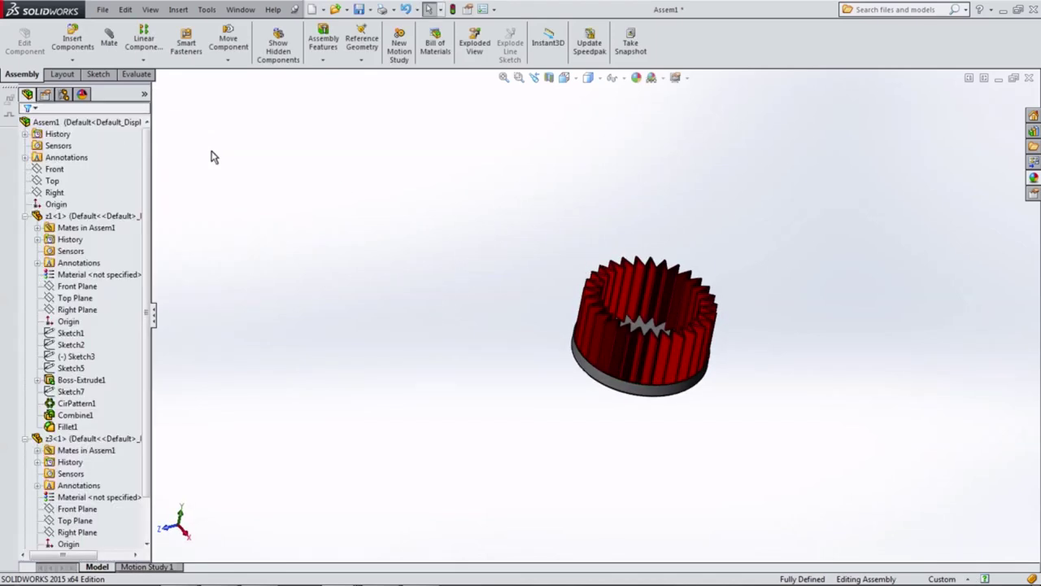
# Insert the z4 ring part into the assembly
pyautogui.click(71, 41)
pyautogui.click(42, 306)
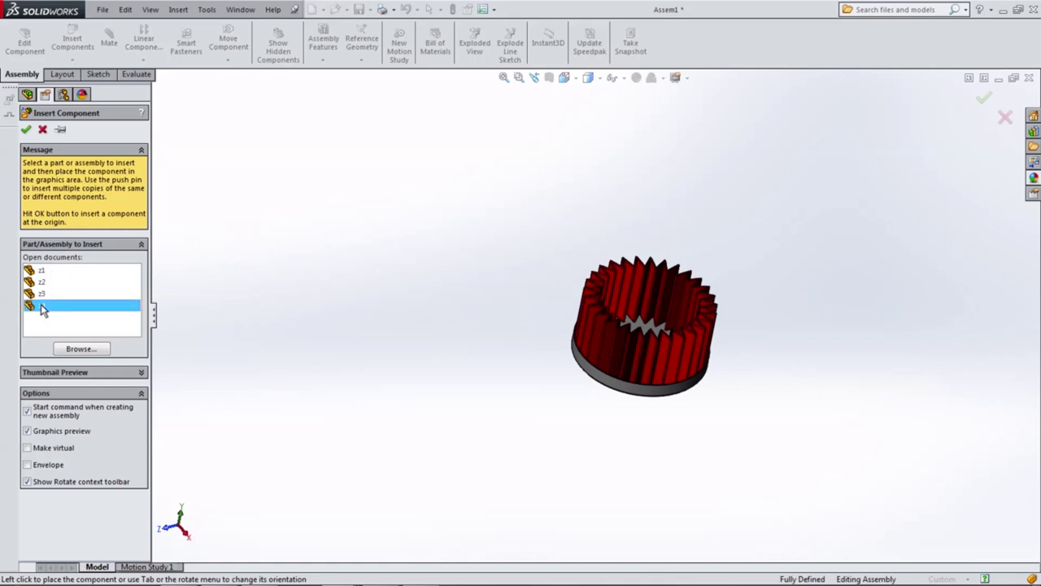
pyautogui.click(366, 277)
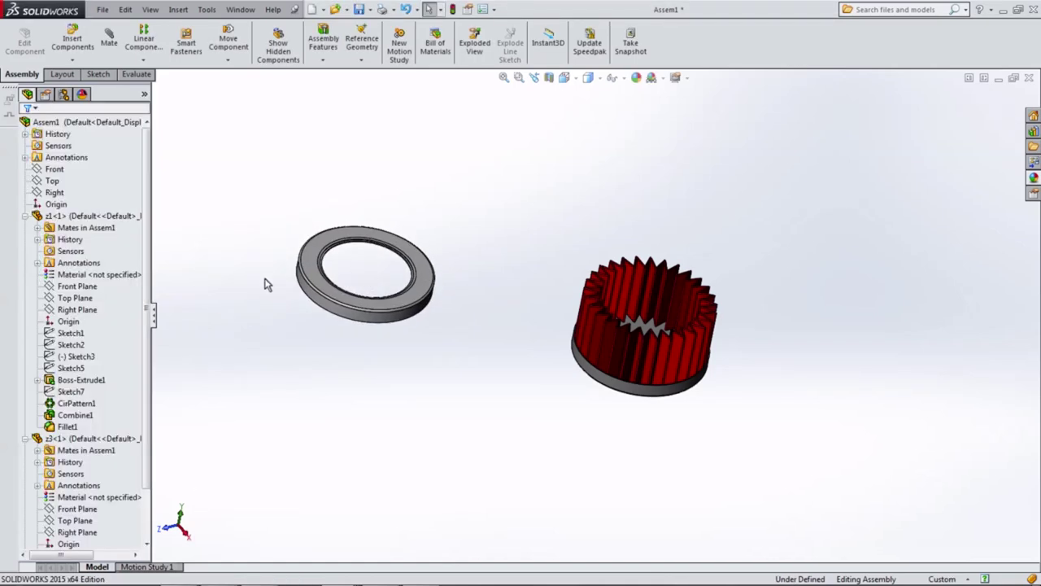
pyautogui.moveTo(267, 284)
pyautogui.mouseDown(button='middle')
pyautogui.moveTo(284, 93)
pyautogui.moveTo(282, 223)
pyautogui.moveTo(252, 226)
pyautogui.mouseUp(button='middle')
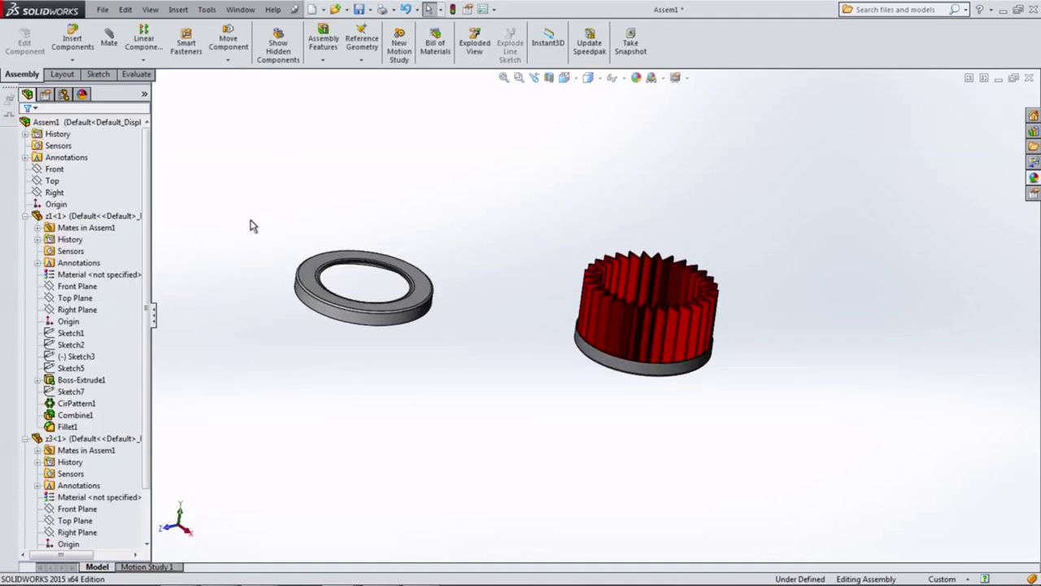
# Mate the z4 ring's bottom face coincident to the pleated ring's top face
pyautogui.click(105, 42)
pyautogui.scroll(-1, 551, 253)
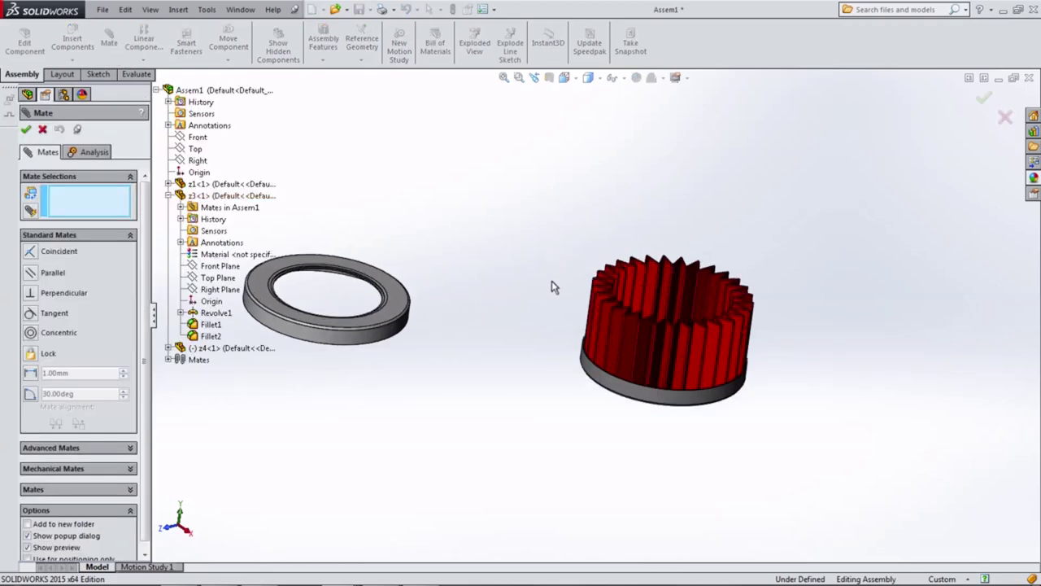
pyautogui.scroll(-3, 616, 288)
pyautogui.scroll(-3, 621, 297)
pyautogui.scroll(-3, 565, 302)
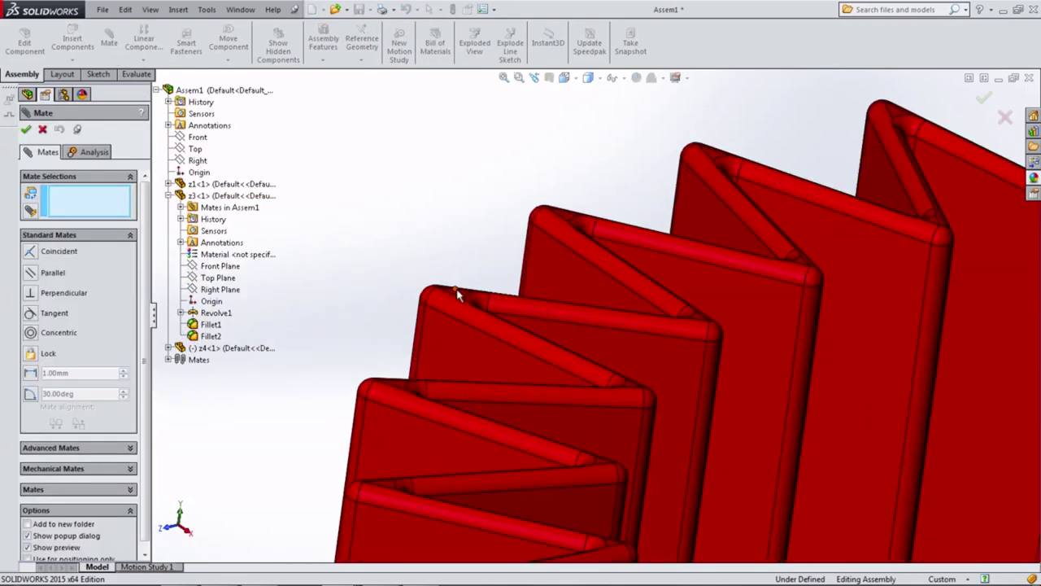
pyautogui.scroll(-1, 472, 297)
pyautogui.click(483, 301)
pyautogui.scroll(3, 483, 313)
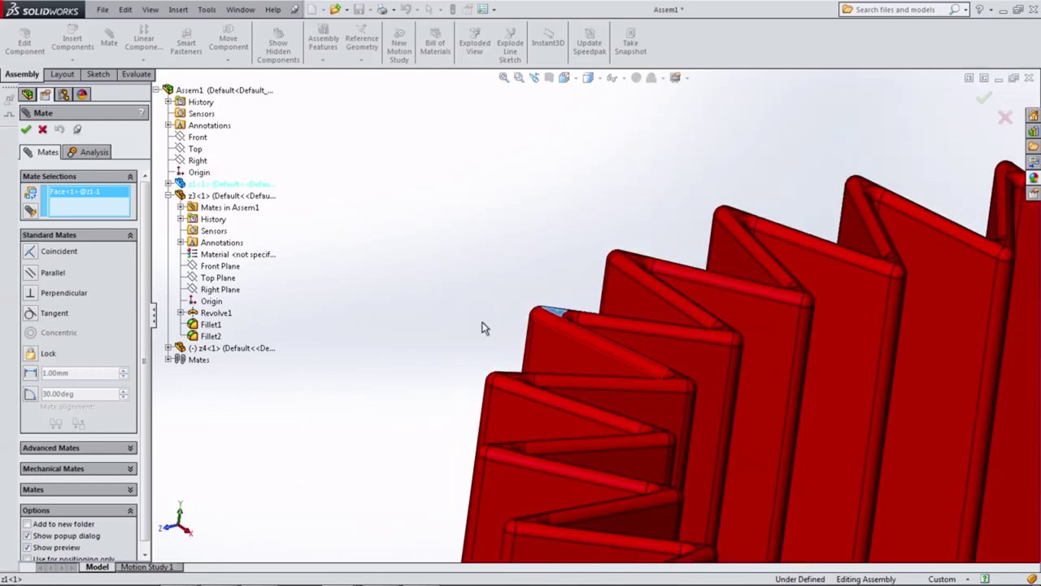
pyautogui.scroll(3, 482, 327)
pyautogui.scroll(3, 483, 327)
pyautogui.moveTo(504, 383)
pyautogui.mouseDown(button='middle')
pyautogui.moveTo(532, 210)
pyautogui.moveTo(383, 304)
pyautogui.mouseUp(button='middle')
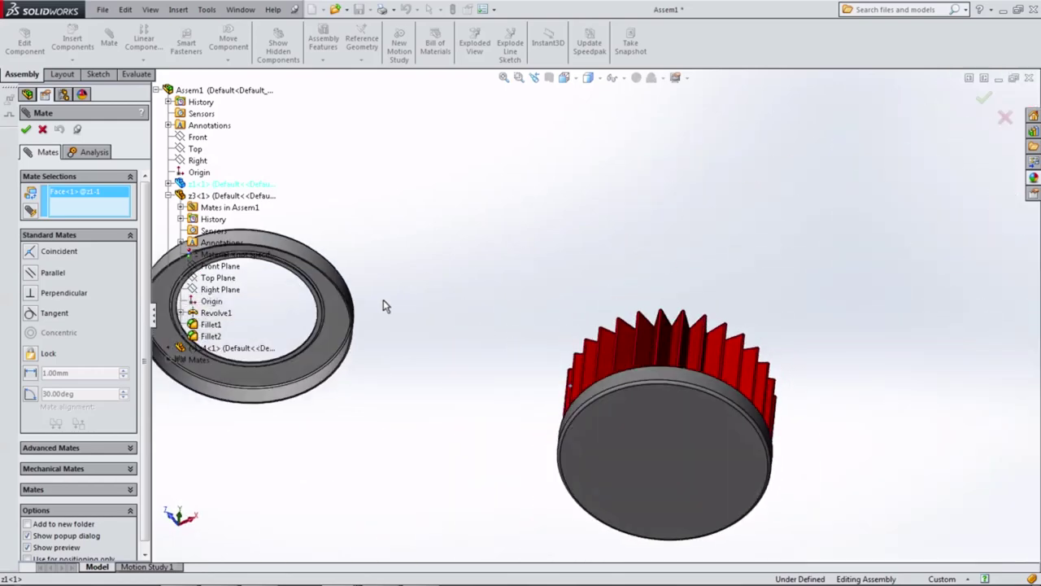
pyautogui.click(338, 324)
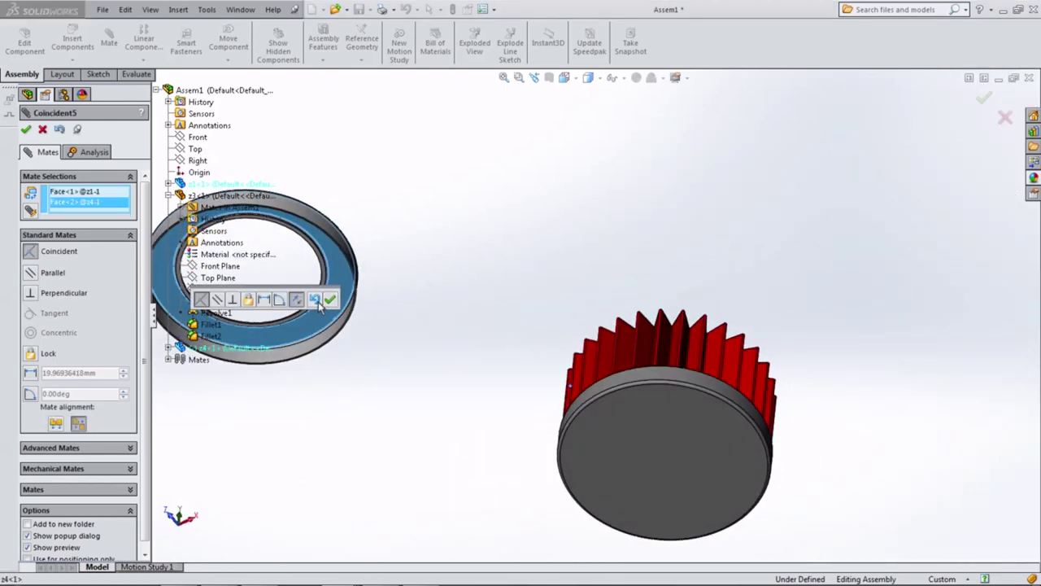
pyautogui.click(331, 300)
pyautogui.scroll(2, 465, 268)
pyautogui.moveTo(511, 298); pyautogui.dragTo(434, 388, button='middle')
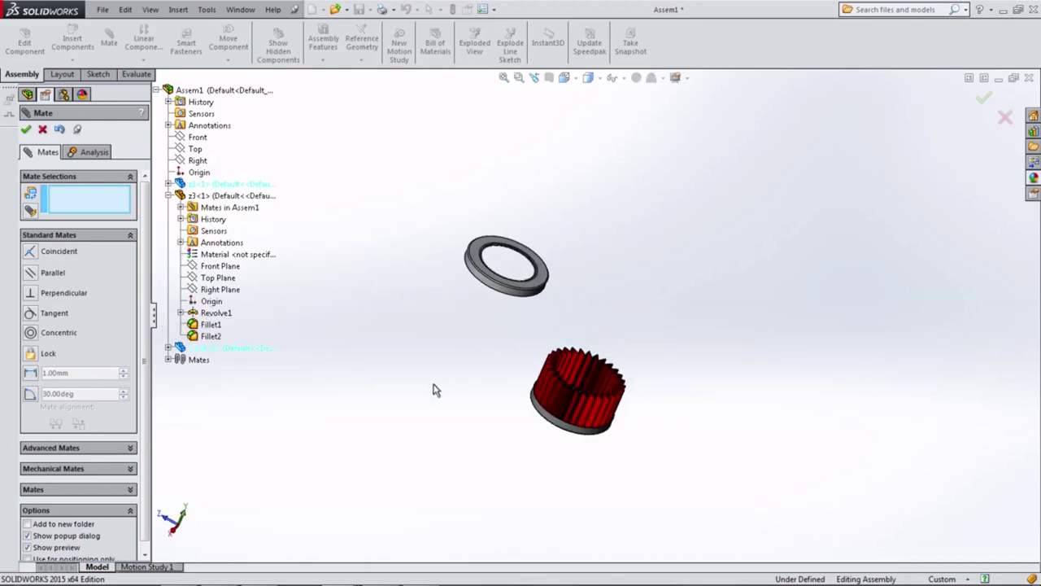
# Mate the z4 ring's Right Plane coincident to the assembly's Right plane
pyautogui.click(169, 196)
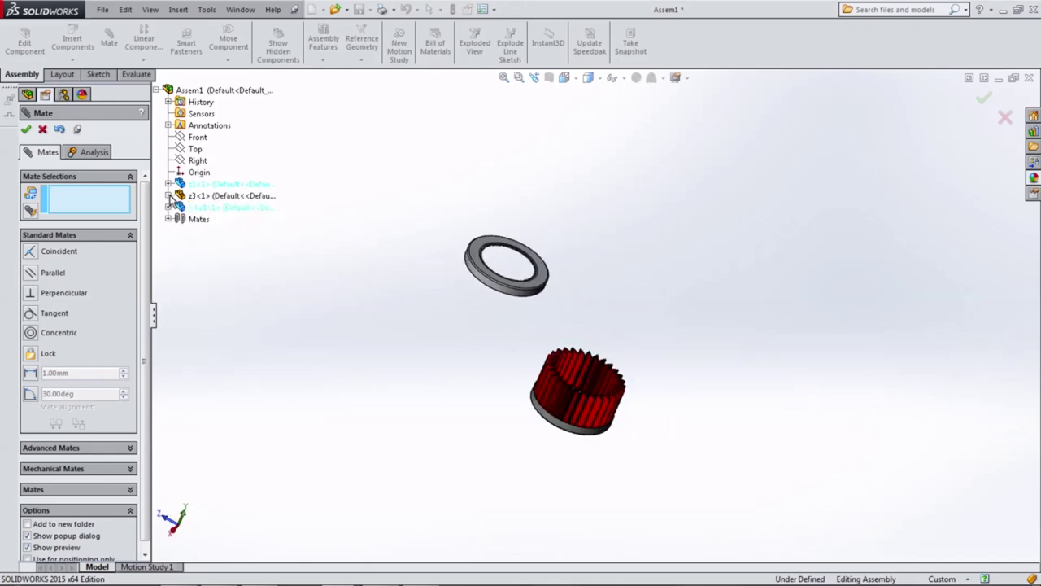
pyautogui.click(168, 208)
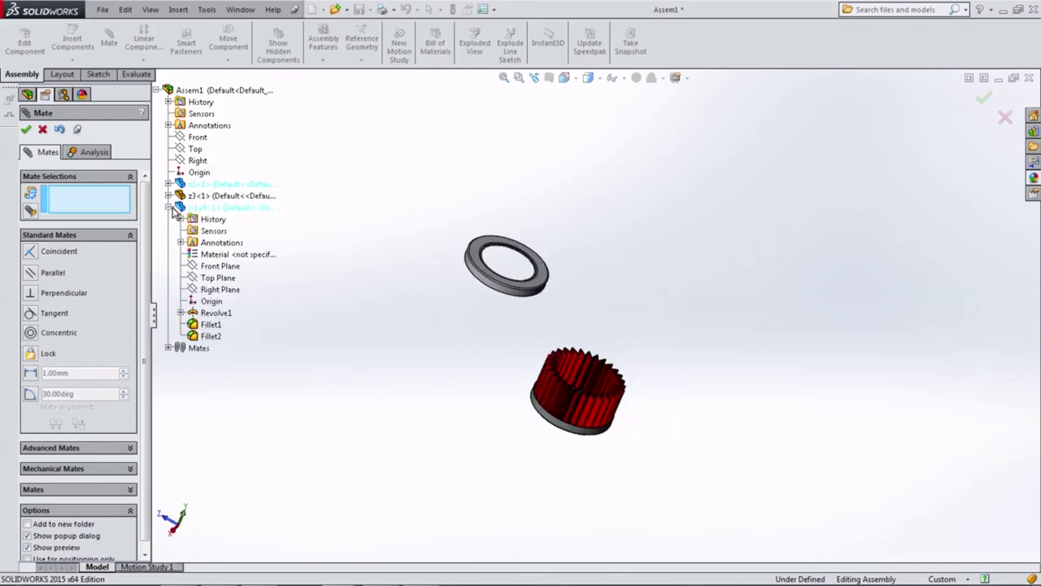
pyautogui.click(213, 290)
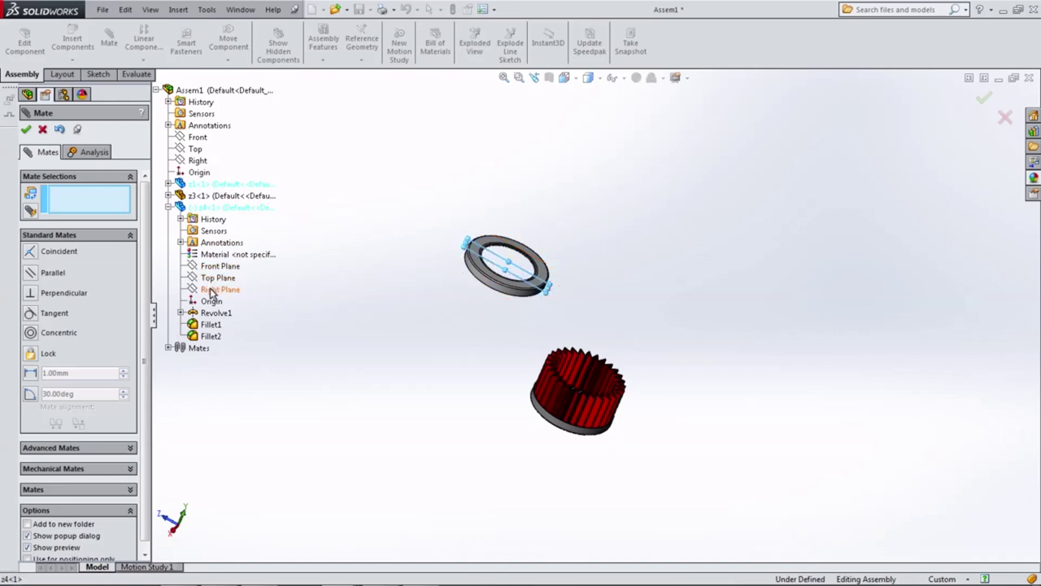
pyautogui.click(197, 161)
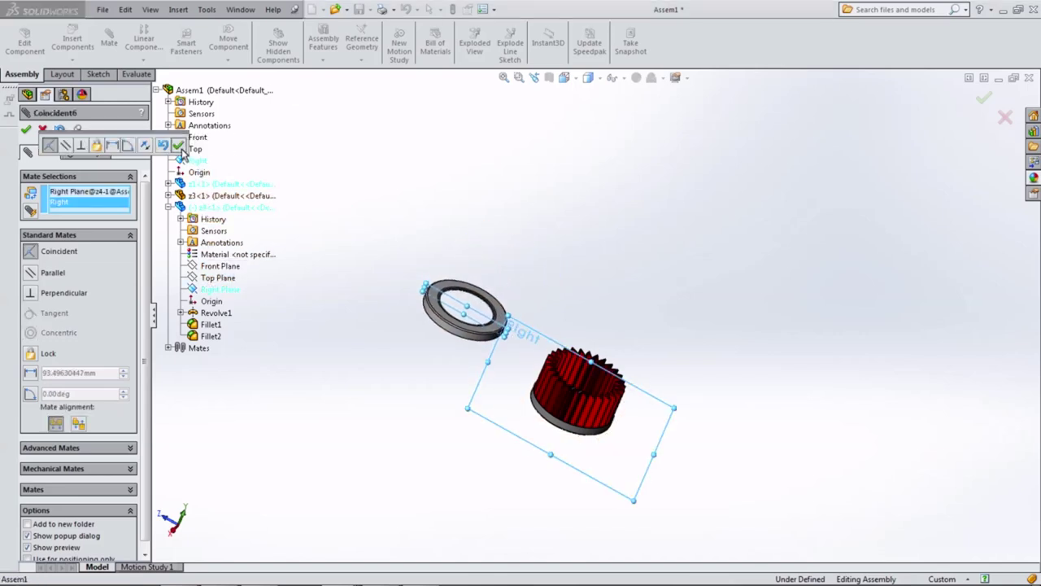
pyautogui.click(179, 145)
# Mate the assembly's Front plane coincident to the z4 ring's Front Plane
pyautogui.click(195, 138)
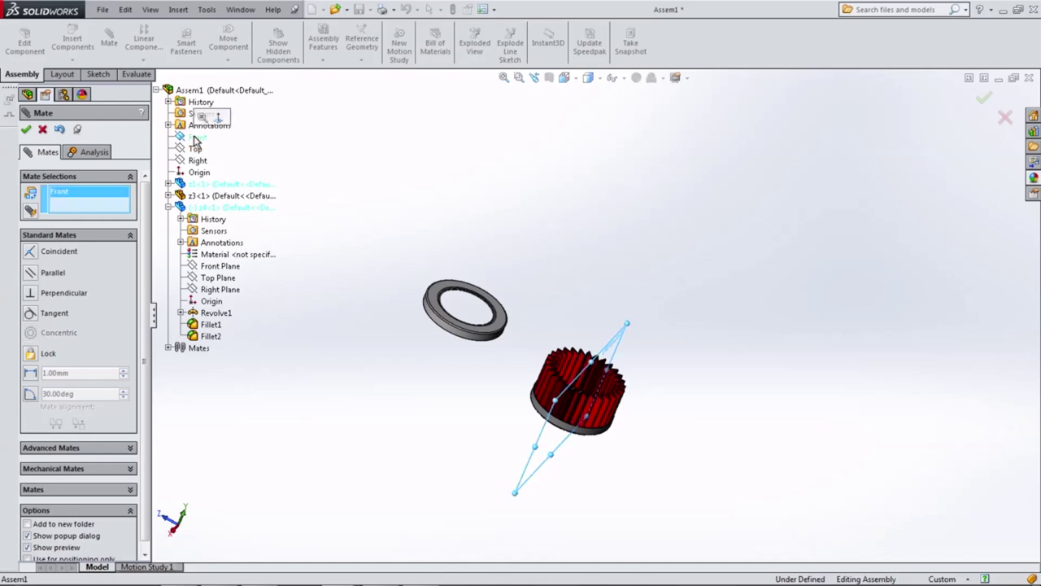
pyautogui.click(219, 266)
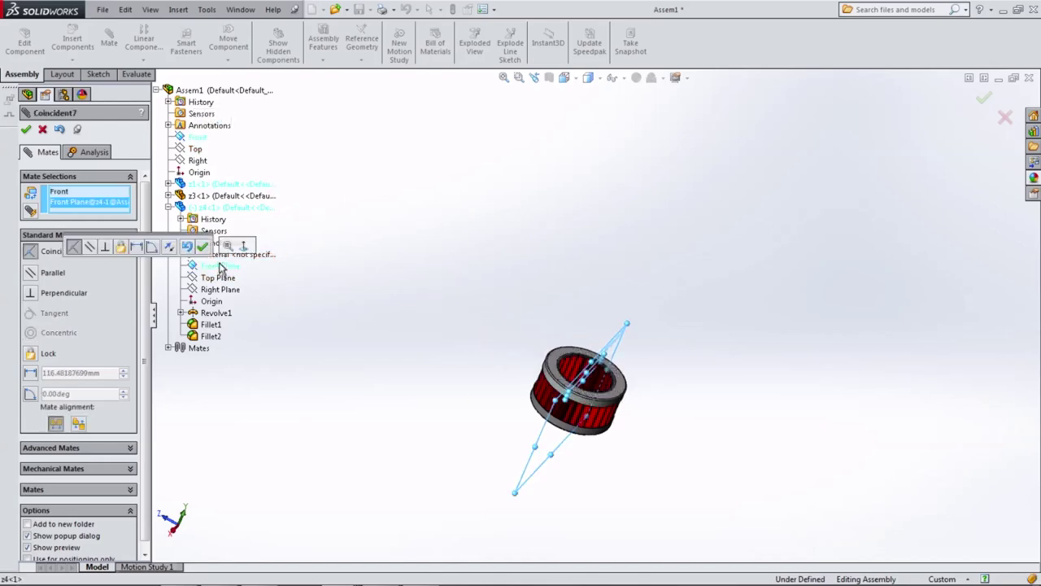
pyautogui.click(203, 249)
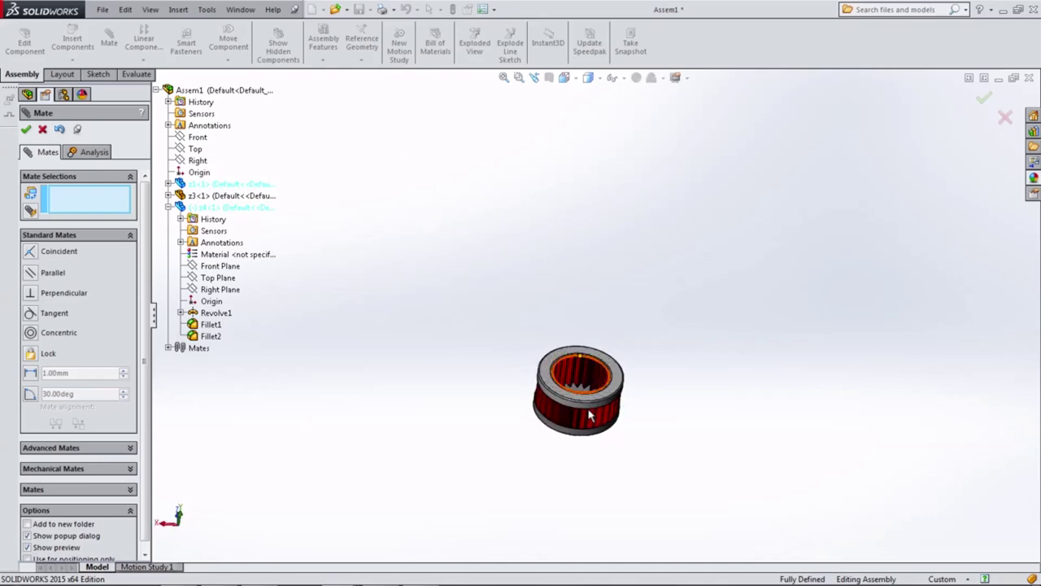
pyautogui.scroll(-5, 590, 415)
pyautogui.scroll(-1, 577, 400)
# Section the assembly along the Front plane and inspect the cap's fit from several angles
pyautogui.press('f')
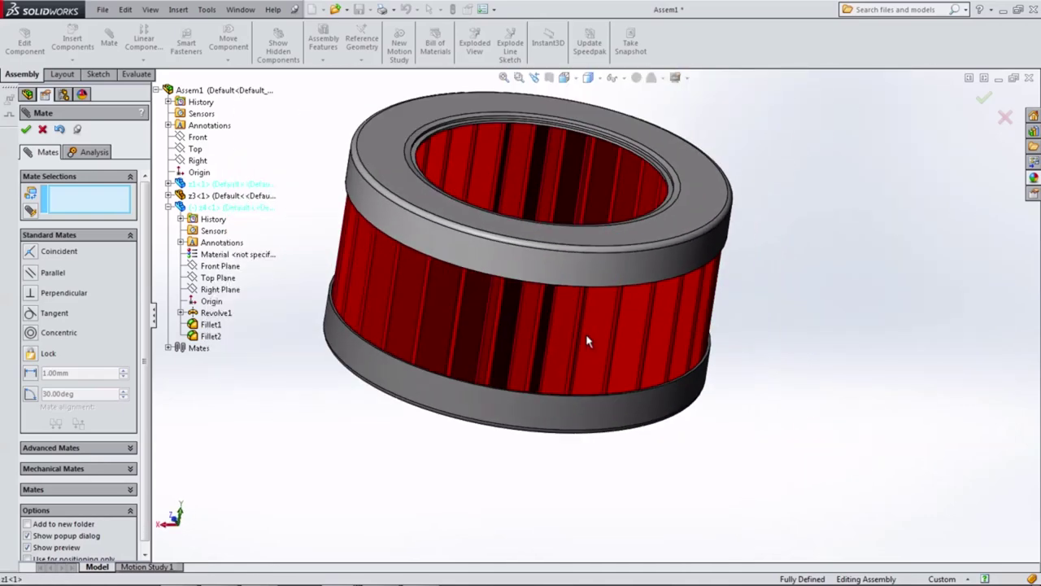
pyautogui.click(46, 131)
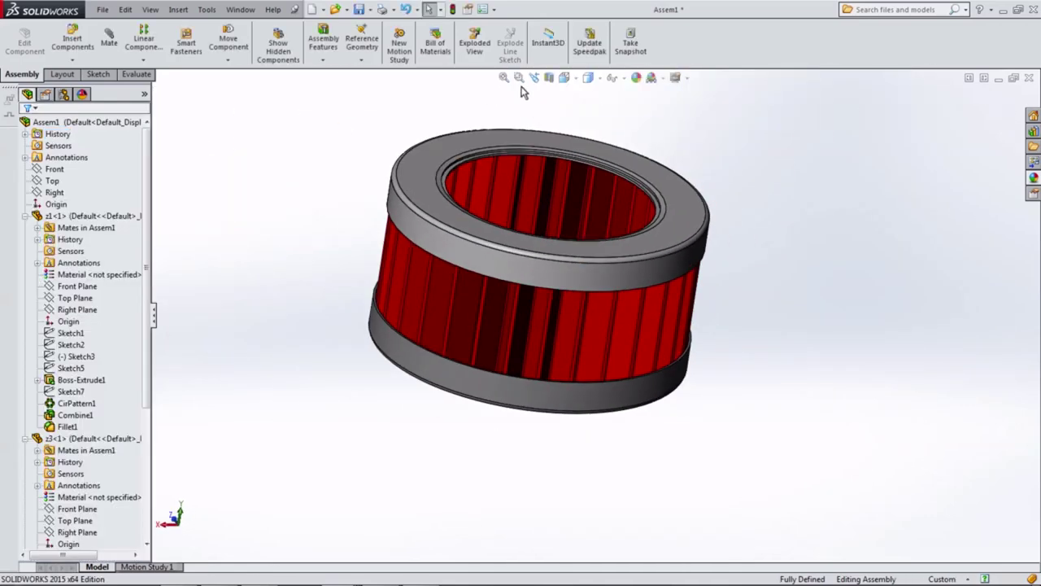
pyautogui.click(549, 77)
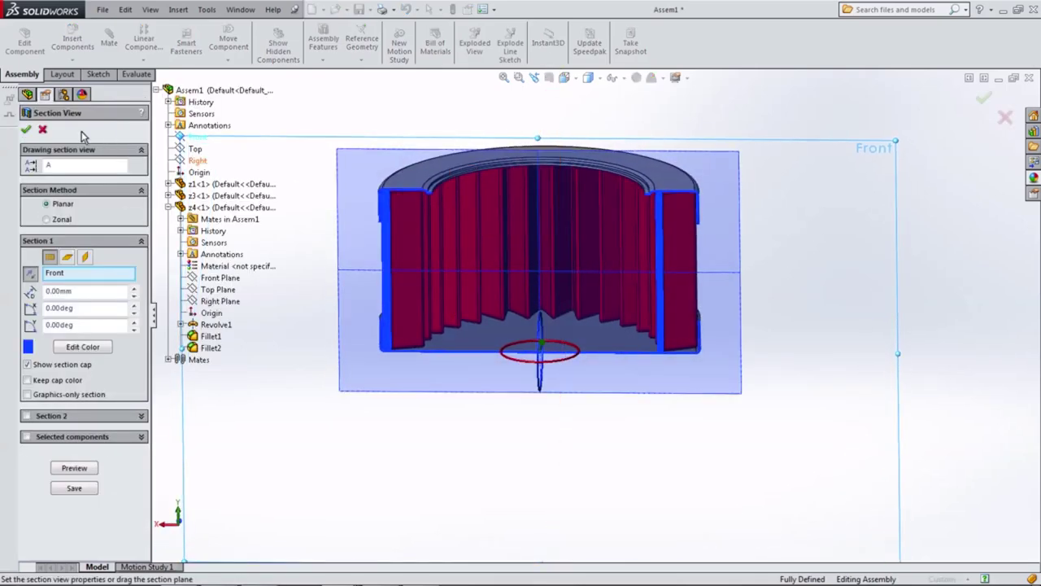
pyautogui.click(26, 131)
pyautogui.scroll(-3, 418, 217)
pyautogui.scroll(-3, 458, 225)
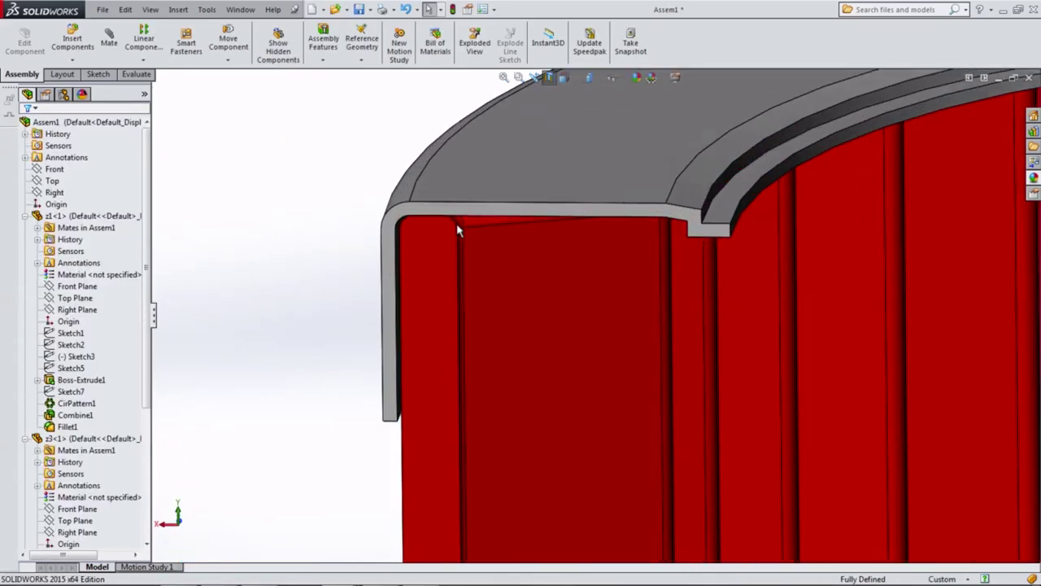
pyautogui.scroll(-2, 466, 182)
pyautogui.moveTo(466, 181)
pyautogui.mouseDown(button='middle')
pyautogui.moveTo(477, 179)
pyautogui.moveTo(452, 202)
pyautogui.mouseUp(button='middle')
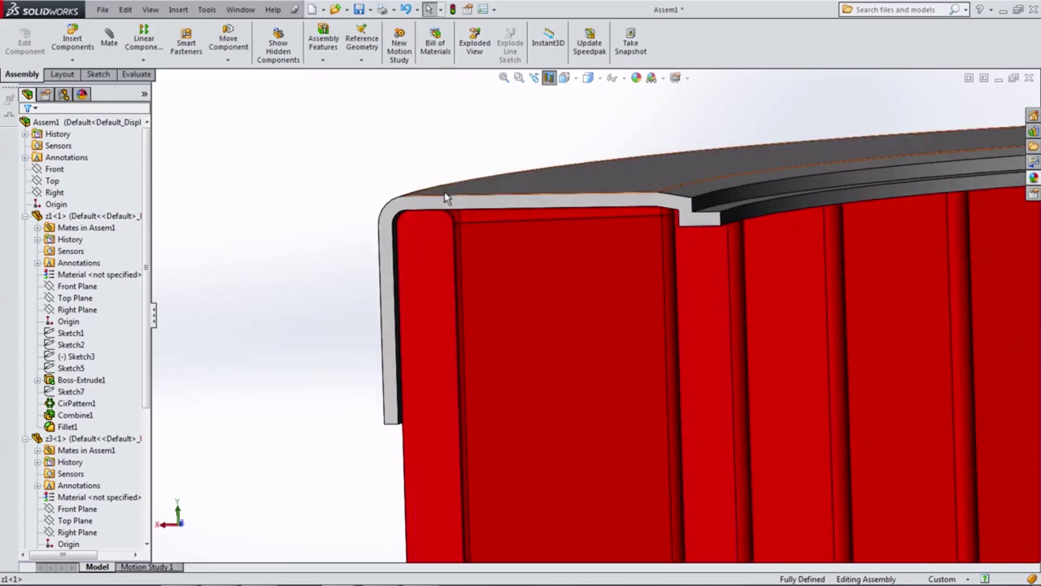
pyautogui.scroll(3, 610, 346)
pyautogui.moveTo(632, 349); pyautogui.dragTo(618, 390, button='middle')
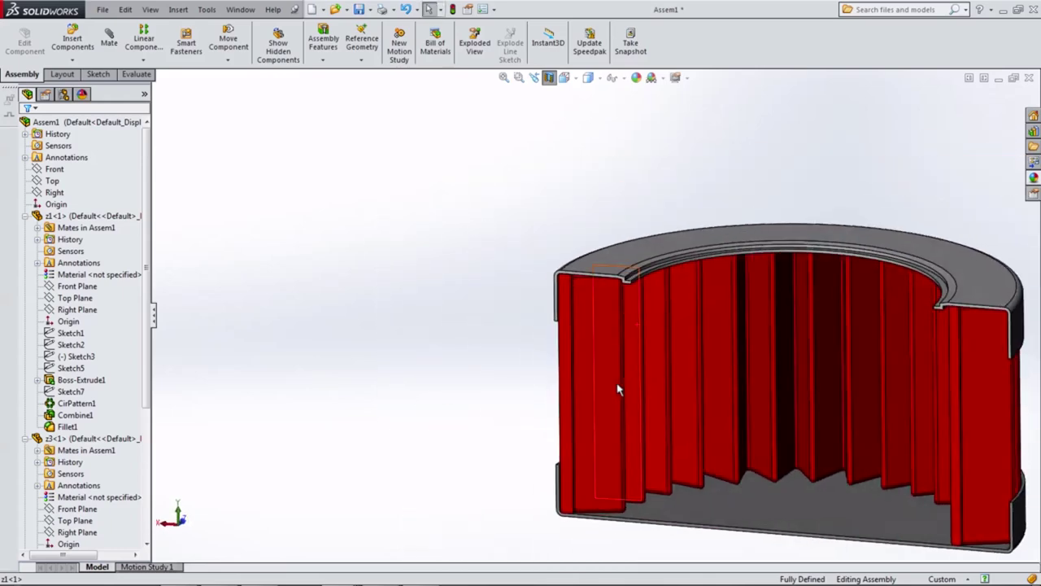
# Turn off the section view so the whole filter body shows again
pyautogui.click(549, 78)
pyautogui.scroll(3, 488, 187)
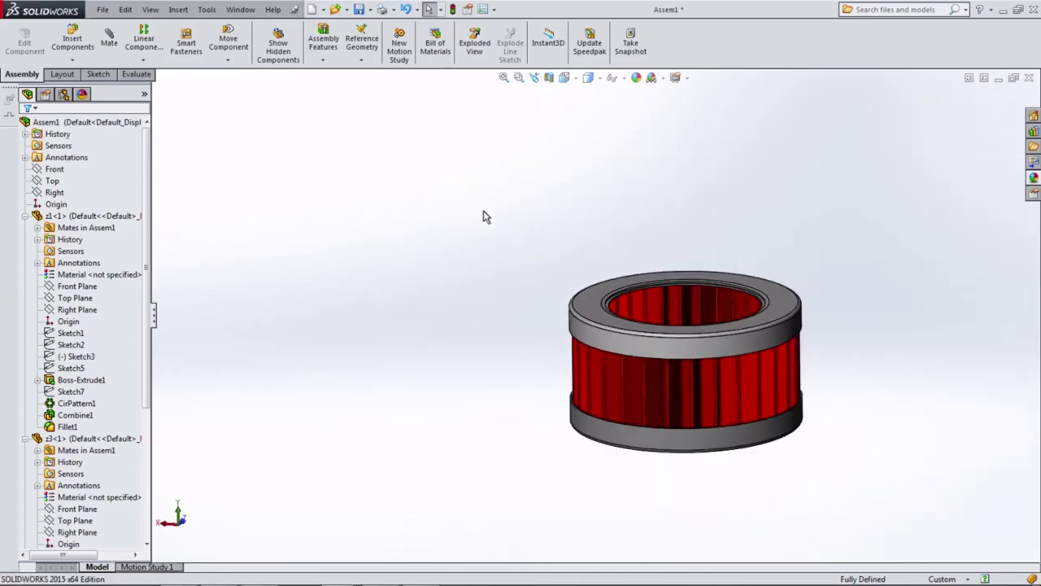
pyautogui.scroll(-1, 483, 216)
# Switch to the Front view and insert the black neck part beside the filter
pyautogui.click(562, 81)
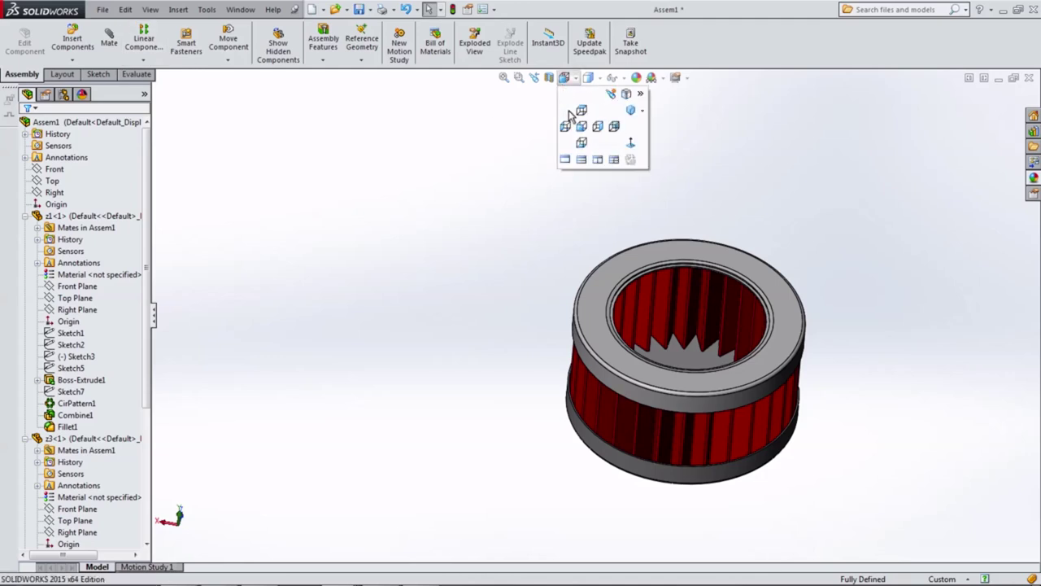
pyautogui.click(583, 131)
pyautogui.press('z')
pyautogui.press('z')
pyautogui.press('z')
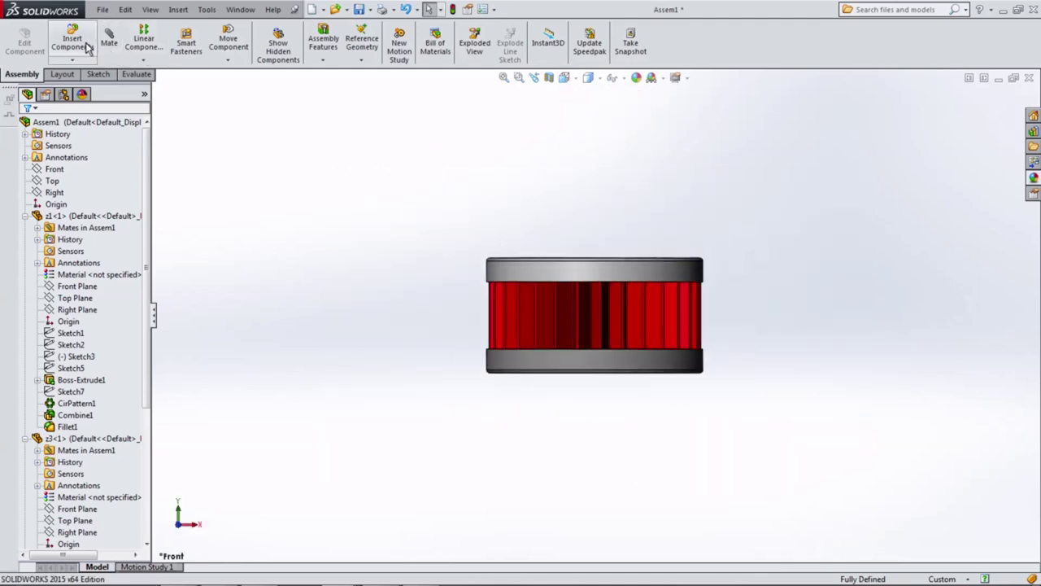
pyautogui.click(88, 47)
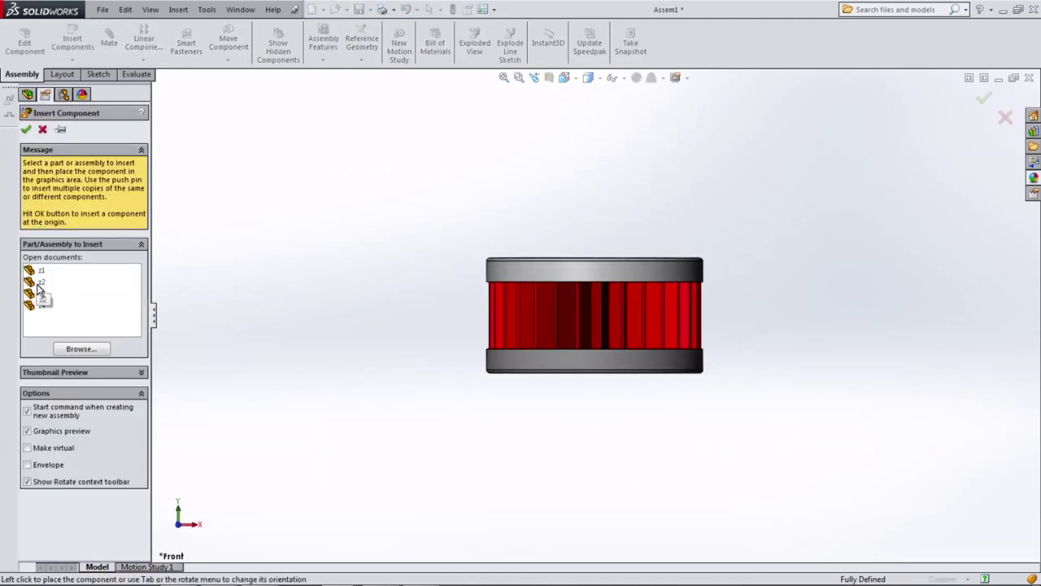
pyautogui.click(320, 274)
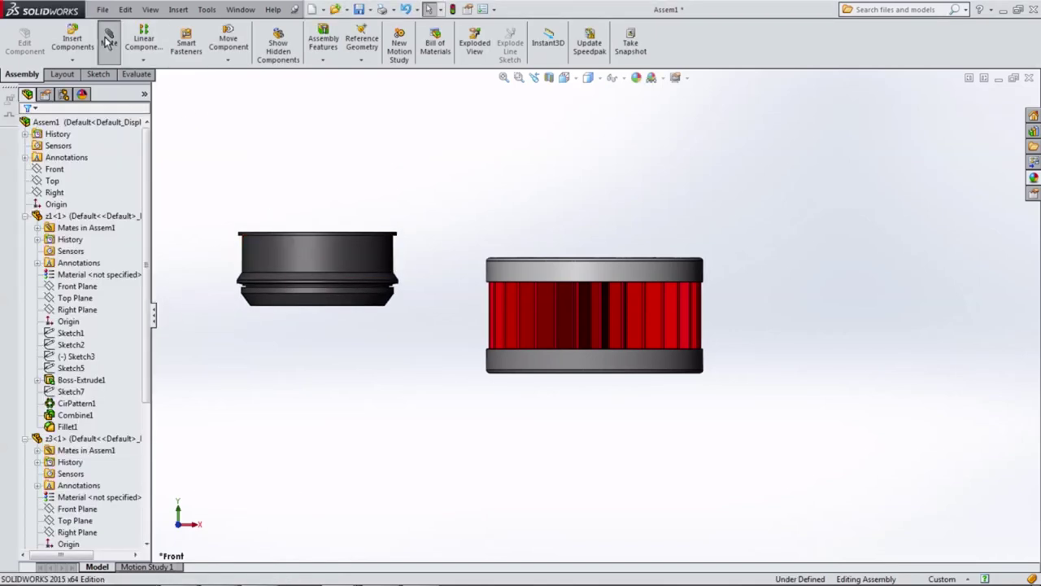
# Mate the neck's face coincident to the top grey cap's face
pyautogui.click(108, 41)
pyautogui.scroll(-3, 370, 336)
pyautogui.scroll(-3, 370, 336)
pyautogui.scroll(-3, 370, 336)
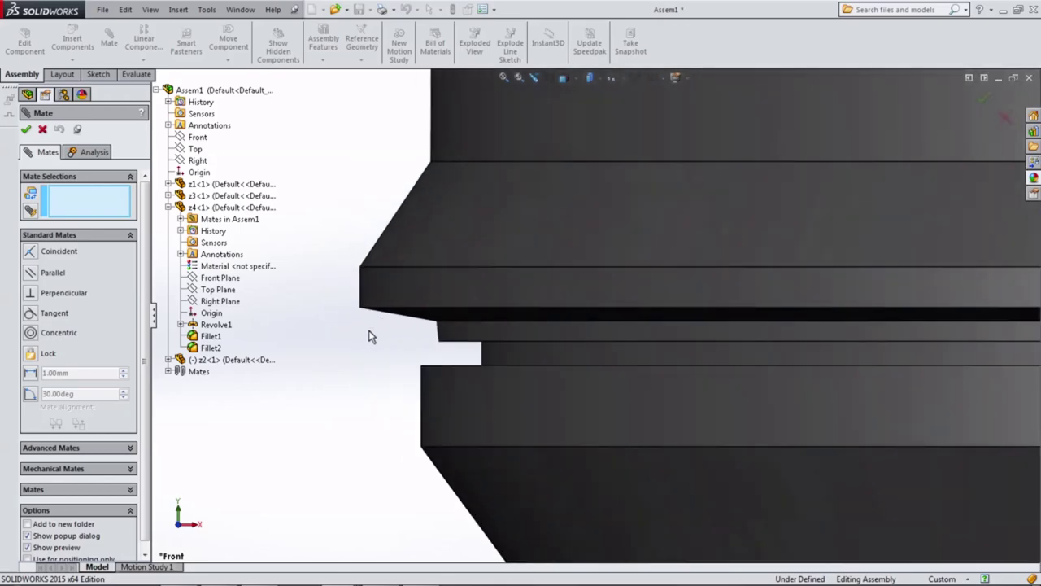
pyautogui.click(430, 323)
pyautogui.moveTo(411, 339); pyautogui.dragTo(499, 313, button='middle')
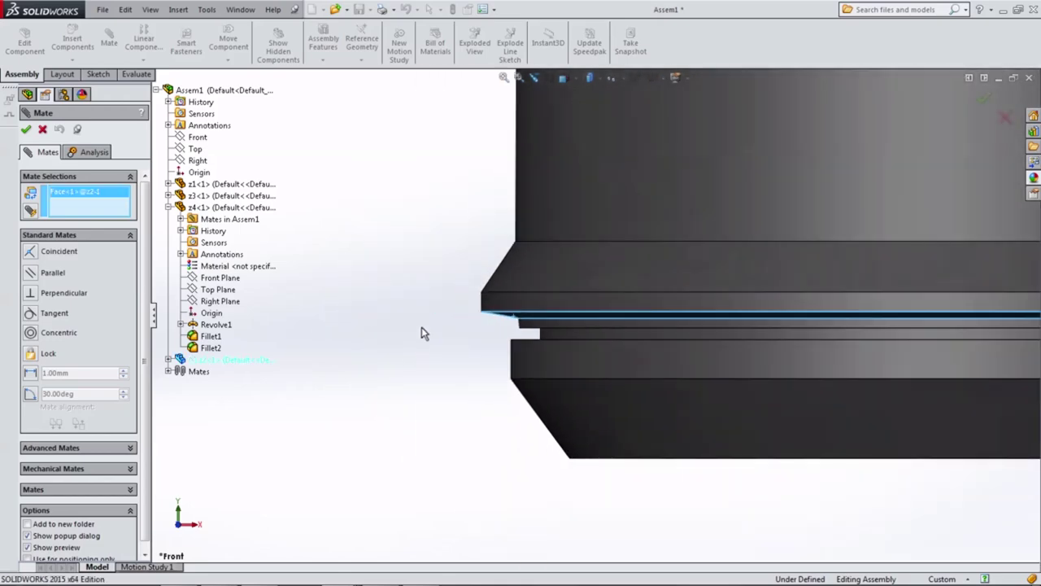
pyautogui.hotkey('ctrl', '7')
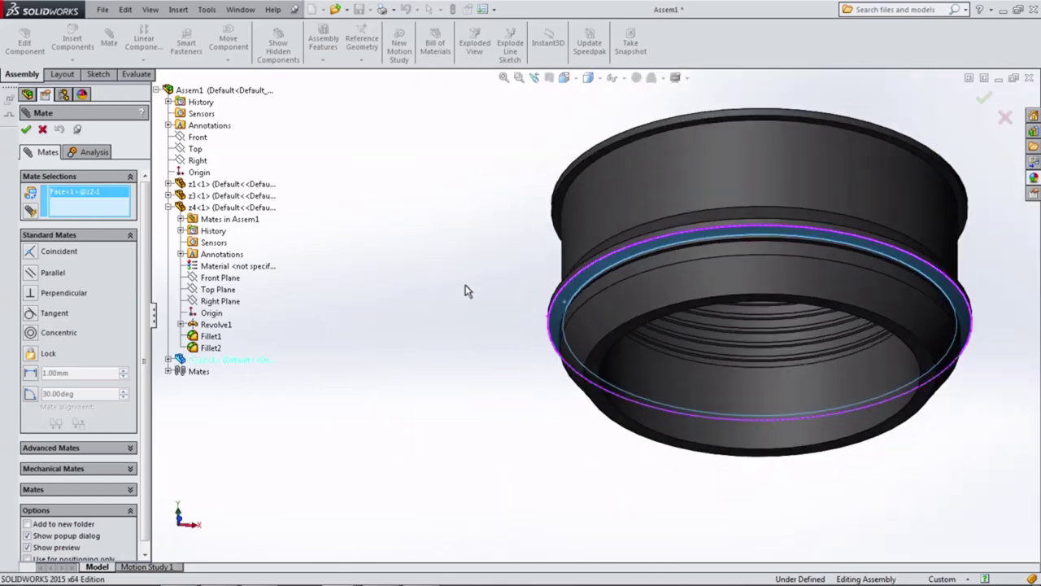
pyautogui.scroll(-3, 765, 371)
pyautogui.scroll(-3, 706, 367)
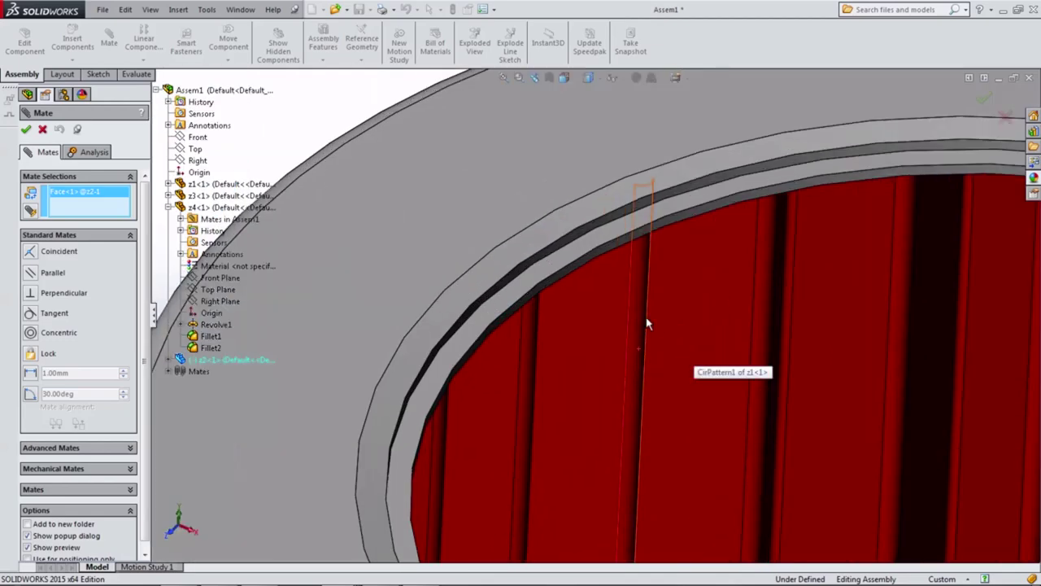
pyautogui.click(593, 218)
pyautogui.scroll(3, 591, 204)
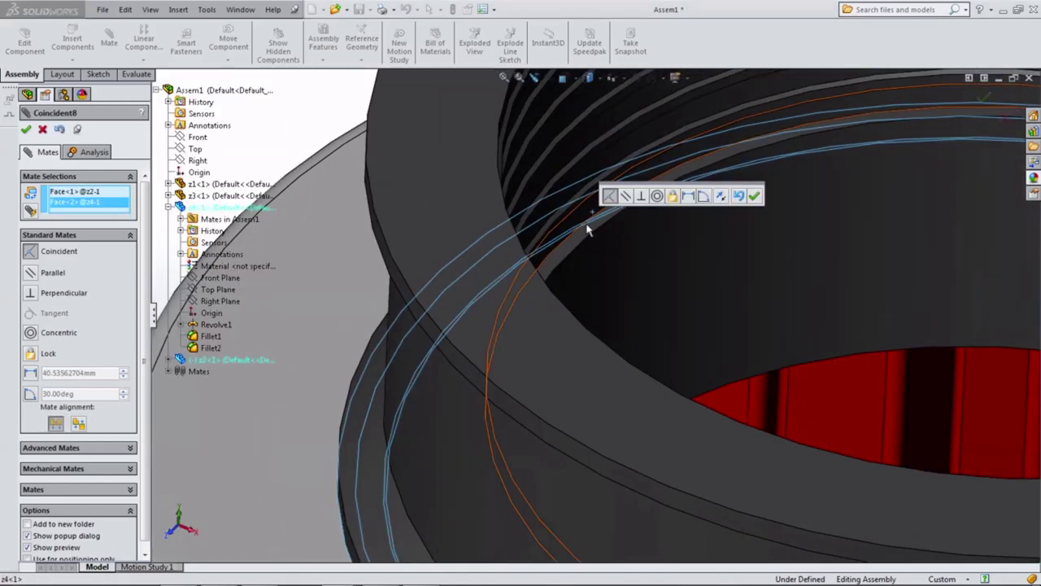
pyautogui.scroll(3, 597, 197)
pyautogui.click(756, 197)
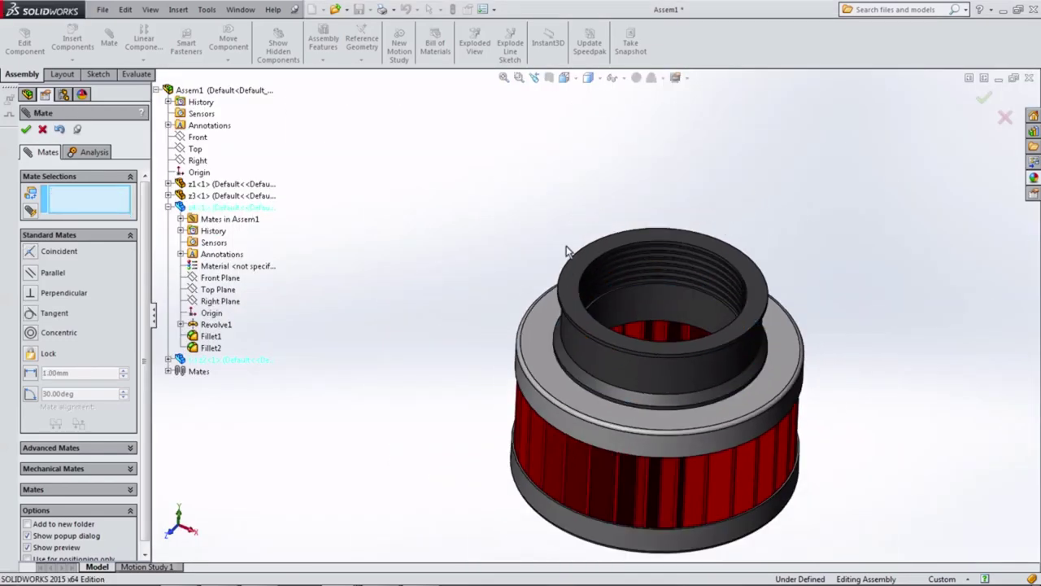
pyautogui.moveTo(564, 251)
pyautogui.mouseDown(button='middle')
pyautogui.moveTo(469, 214)
pyautogui.moveTo(513, 206)
pyautogui.moveTo(520, 123)
pyautogui.mouseUp(button='middle')
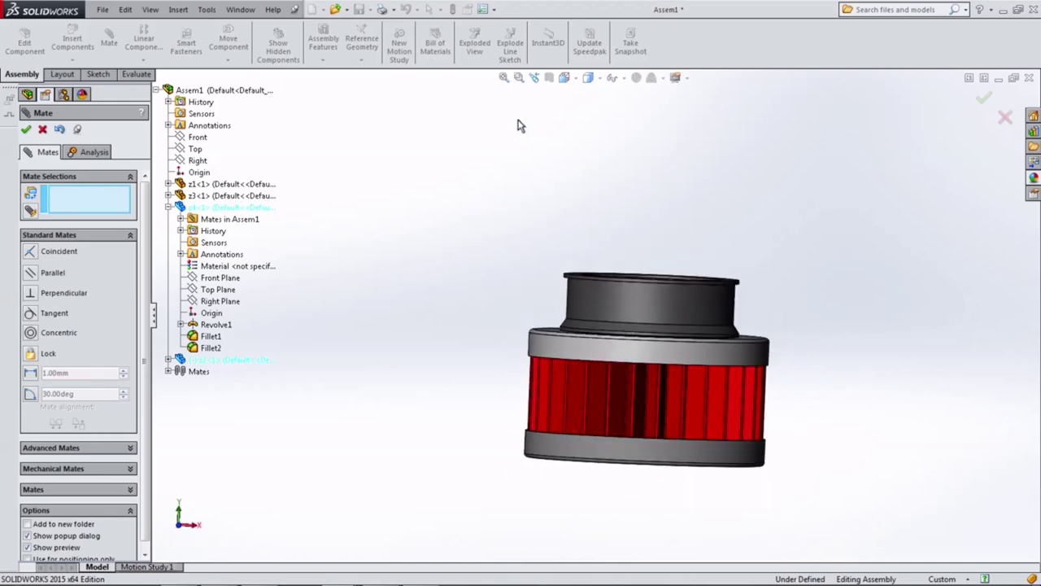
pyautogui.click(27, 131)
# Apply a section cut to the assembly and zoom in on the neck area
pyautogui.click(549, 79)
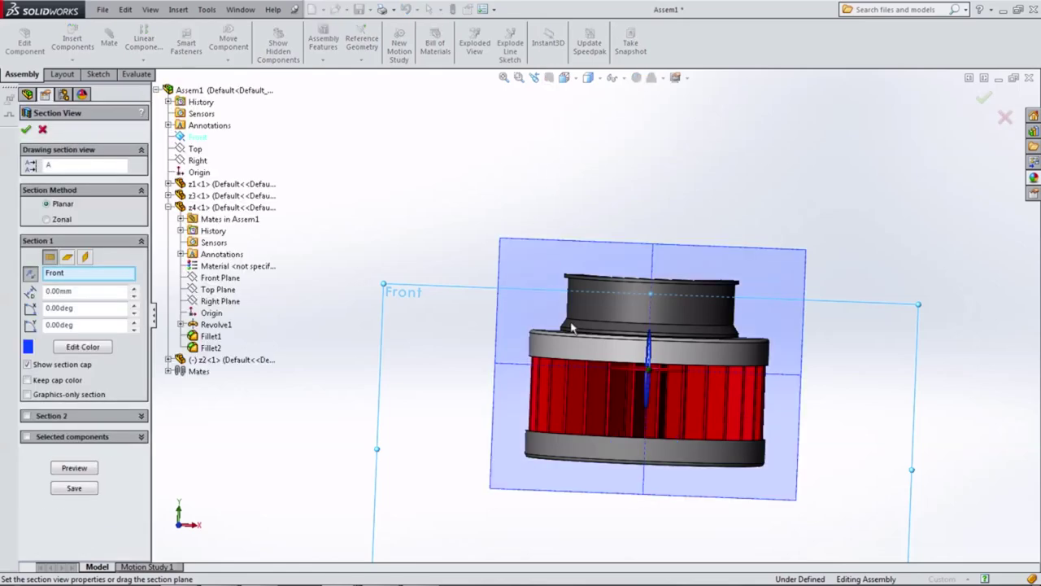
pyautogui.scroll(-2, 761, 371)
pyautogui.scroll(-2, 761, 371)
pyautogui.scroll(-2, 599, 318)
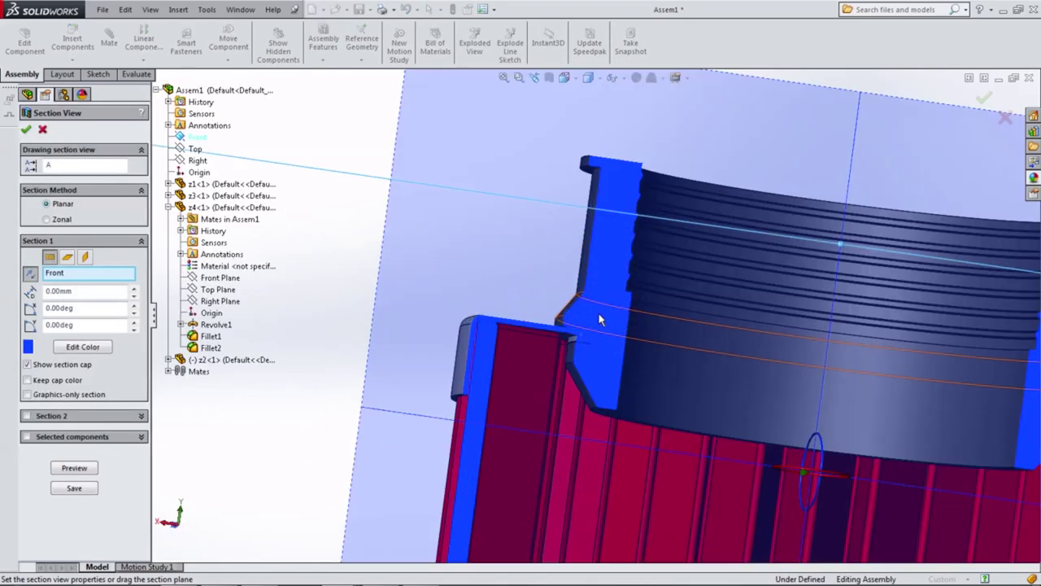
pyautogui.scroll(-2, 576, 337)
pyautogui.scroll(-2, 567, 346)
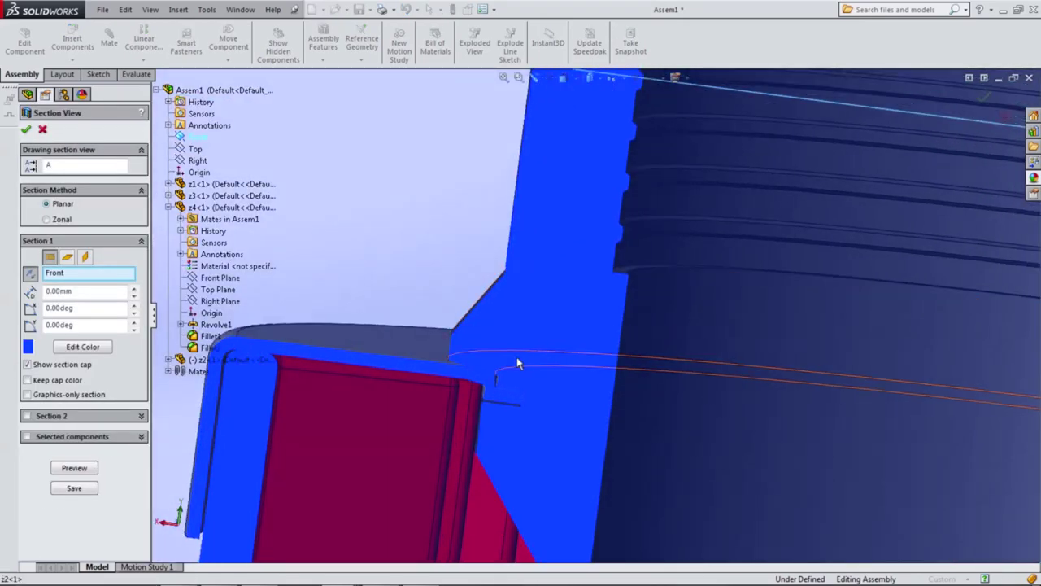
pyautogui.click(27, 130)
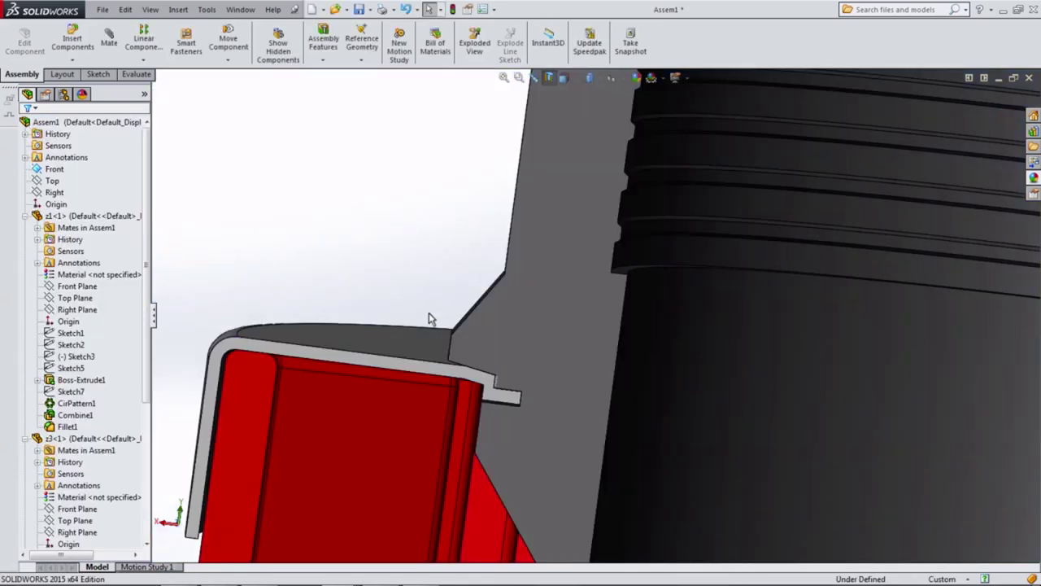
pyautogui.scroll(-2, 493, 377)
pyautogui.scroll(-2, 505, 381)
pyautogui.scroll(2, 504, 381)
pyautogui.scroll(2, 502, 389)
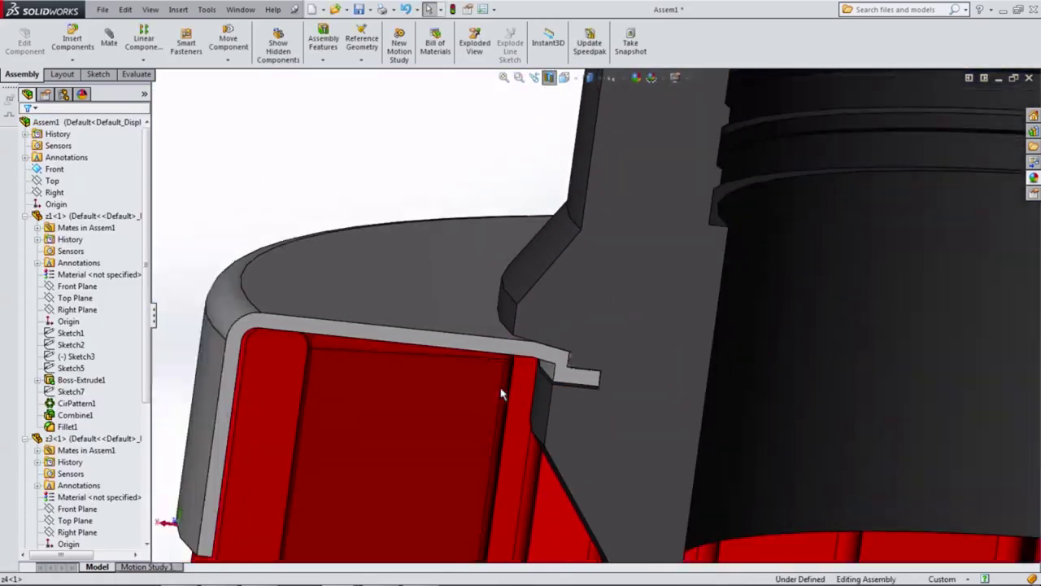
pyautogui.scroll(2, 500, 395)
pyautogui.scroll(2, 553, 340)
# Switch to the Front view and redo the section with the removed side flipped
pyautogui.click(588, 78)
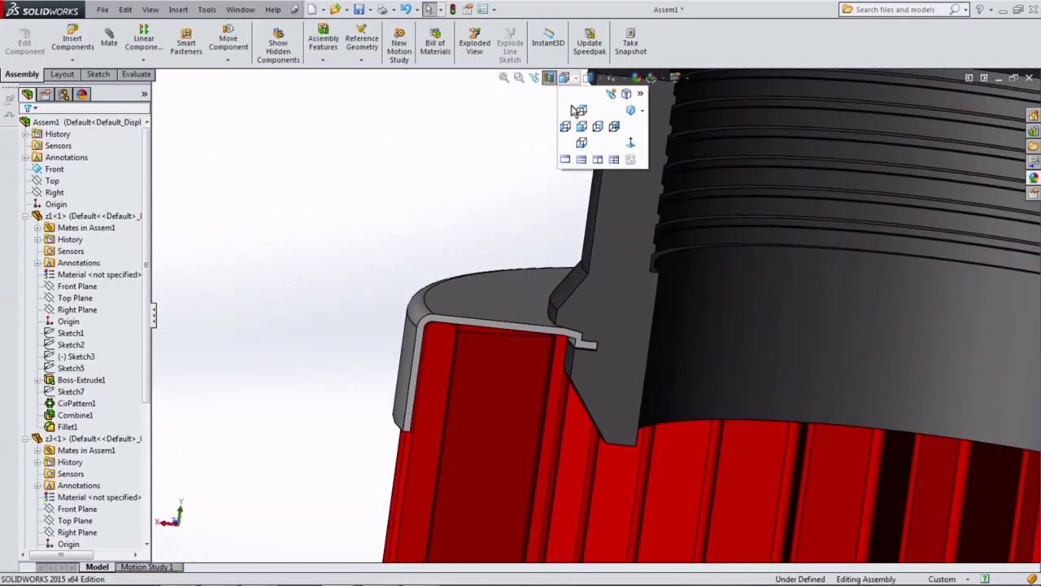
pyautogui.click(579, 127)
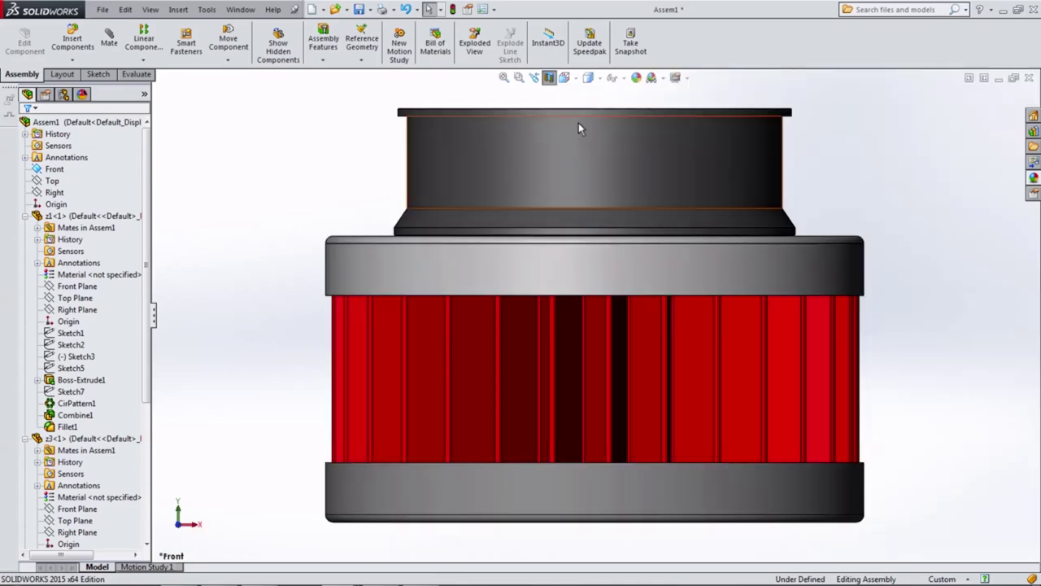
pyautogui.click(563, 78)
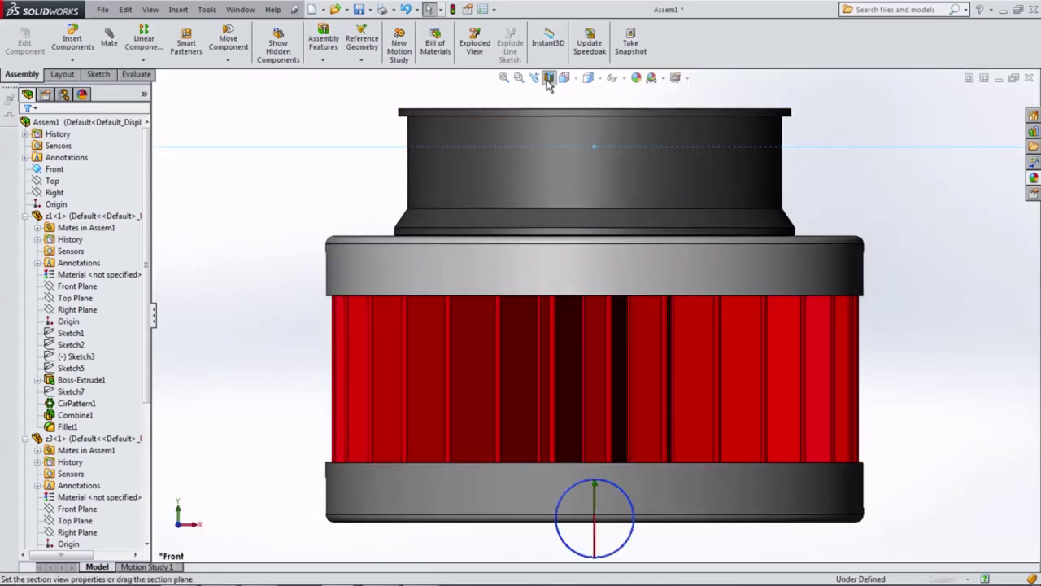
pyautogui.click(31, 277)
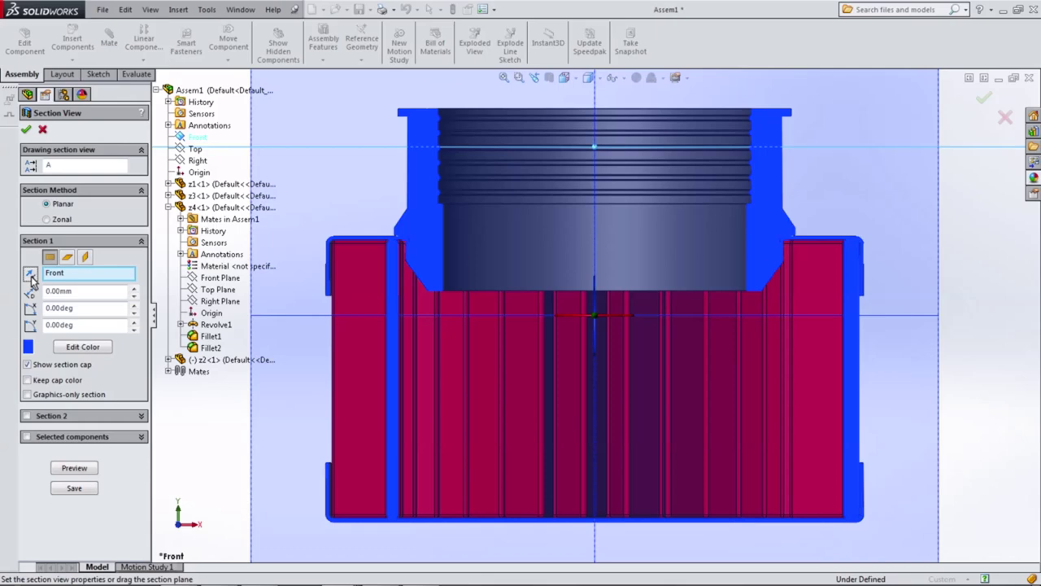
pyautogui.click(26, 131)
pyautogui.scroll(-3, 488, 257)
pyautogui.scroll(-3, 499, 246)
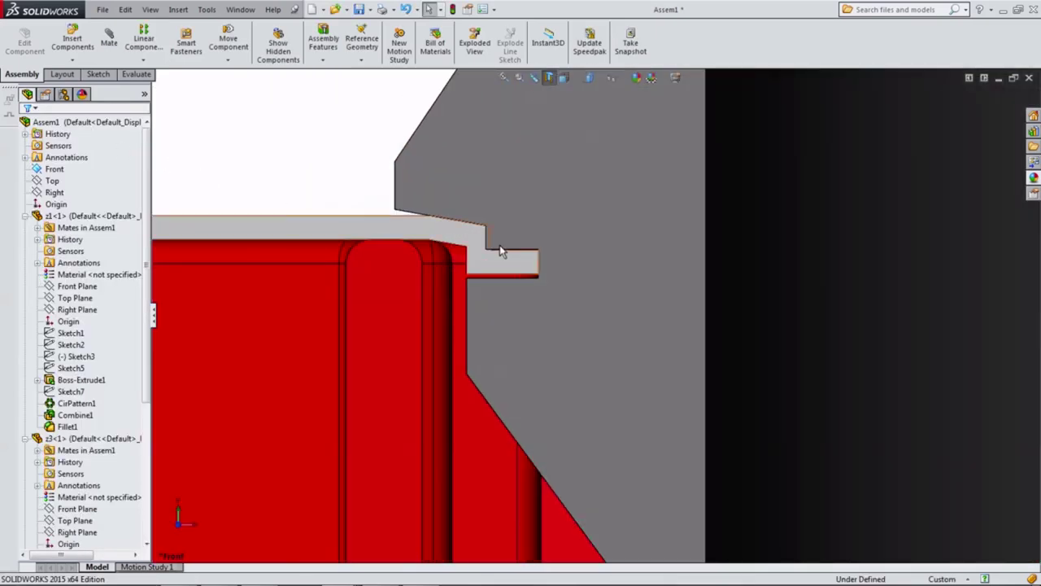
pyautogui.scroll(-2, 500, 247)
pyautogui.scroll(-3, 525, 307)
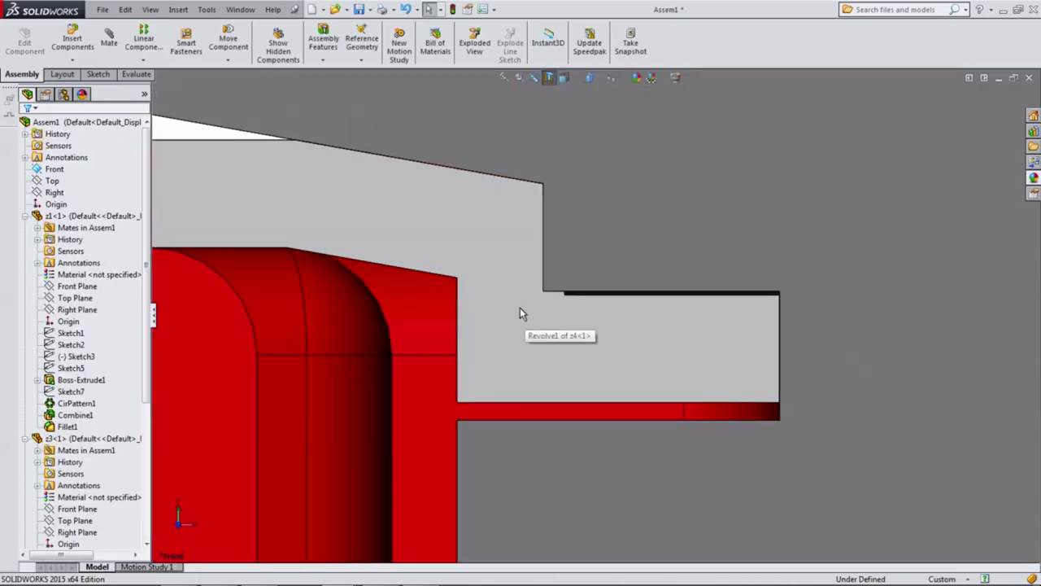
pyautogui.scroll(2, 520, 308)
pyautogui.scroll(2, 508, 306)
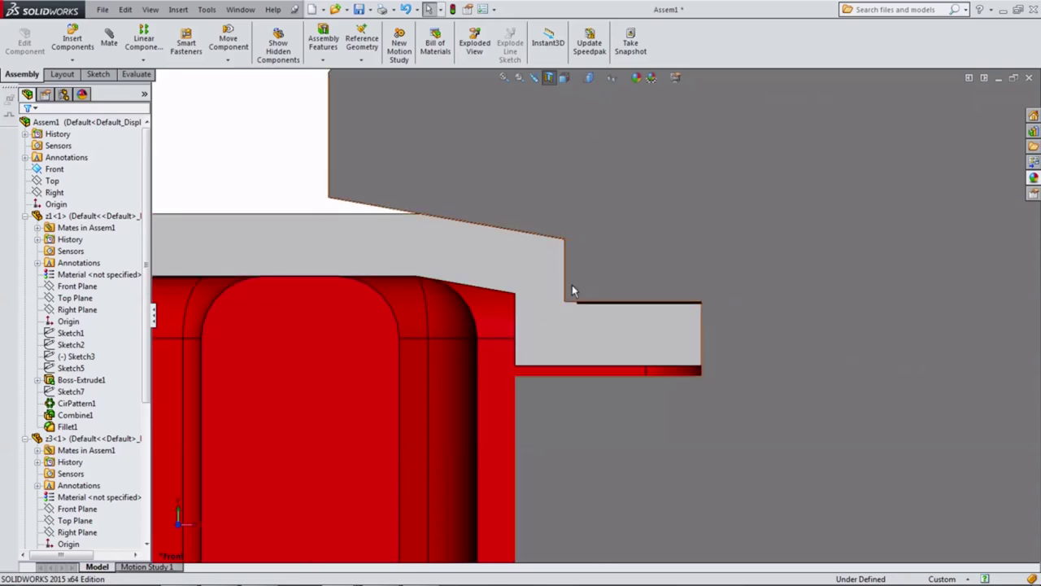
pyautogui.scroll(2, 593, 325)
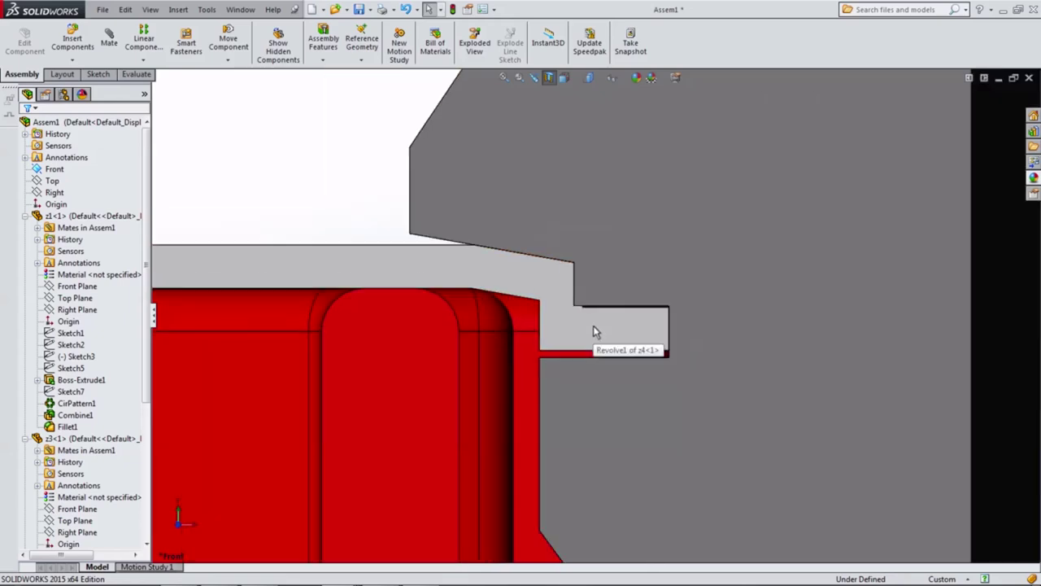
pyautogui.scroll(1, 626, 334)
pyautogui.scroll(-3, 643, 337)
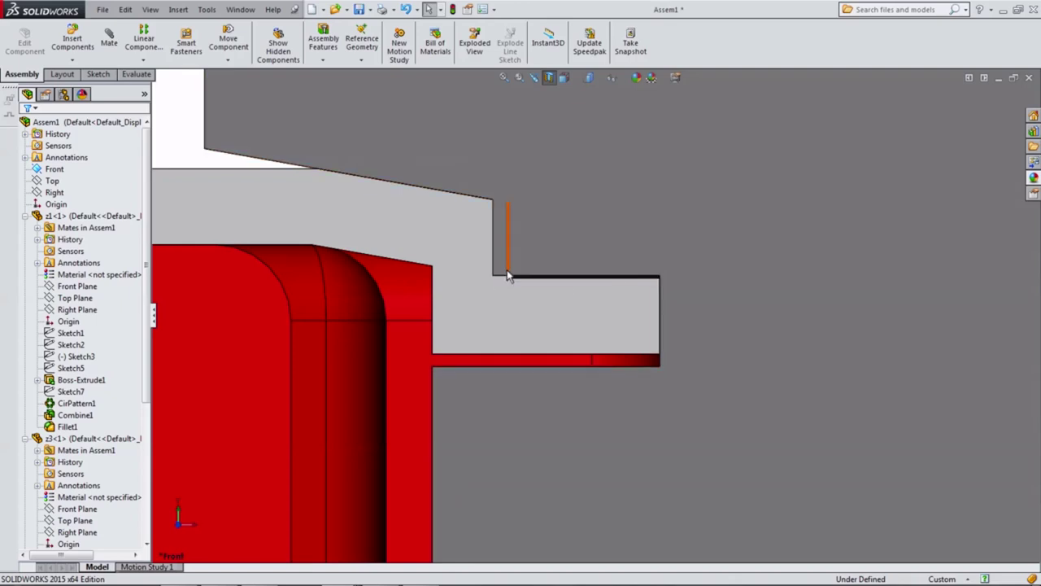
pyautogui.scroll(2, 536, 283)
pyautogui.scroll(2, 553, 306)
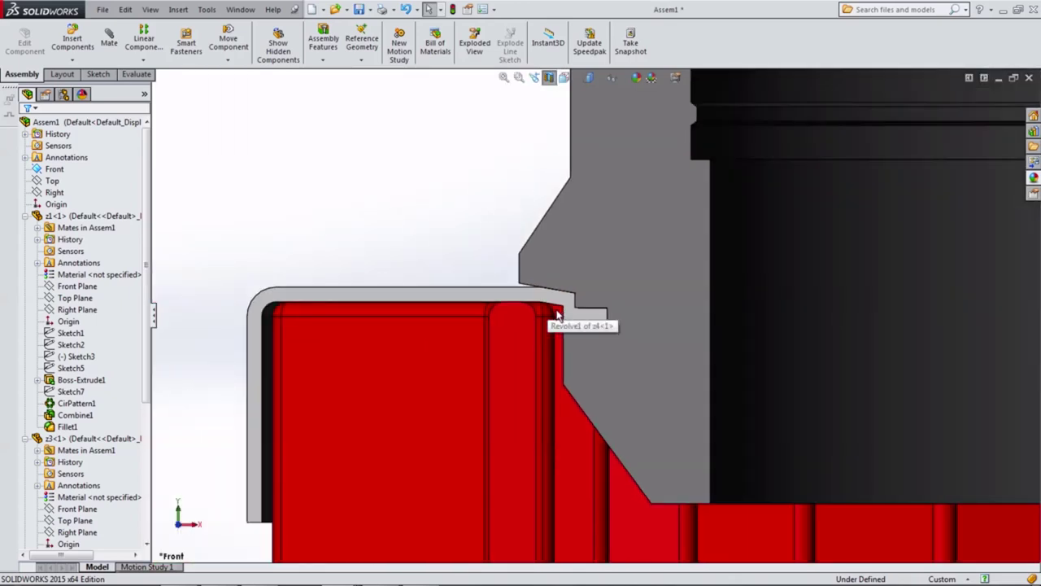
pyautogui.scroll(-3, 557, 315)
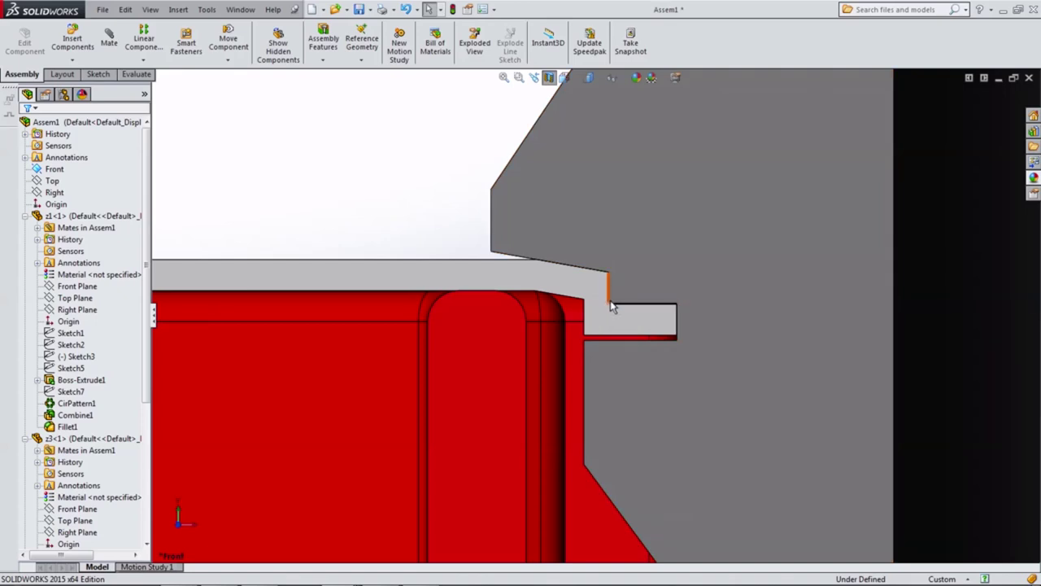
# Check the cap and neck cut faces, then open the z2 neck part separately
pyautogui.click(542, 277)
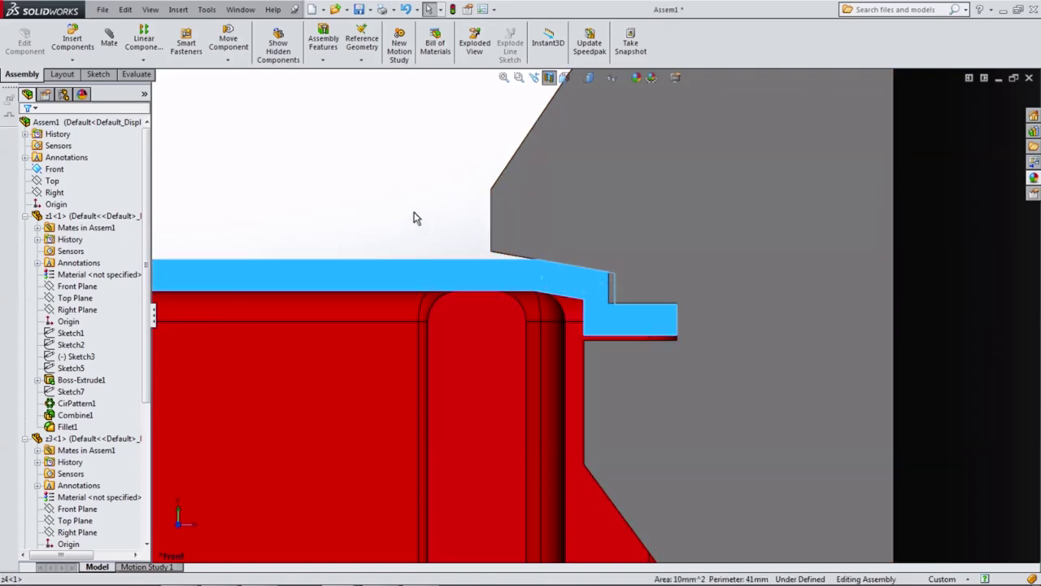
pyautogui.scroll(3, 607, 240)
pyautogui.click(607, 240)
pyautogui.scroll(-1, 582, 269)
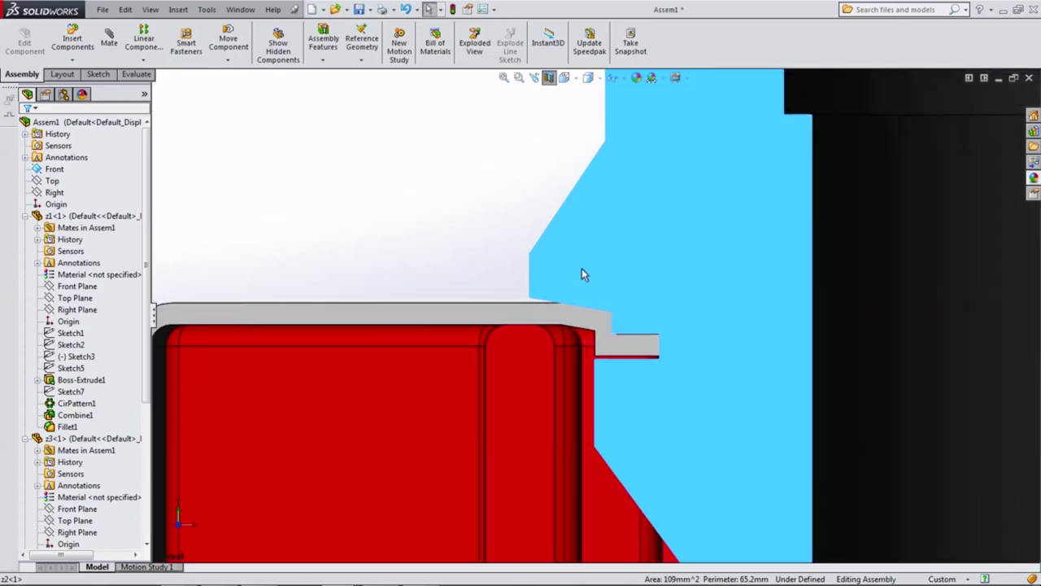
pyautogui.scroll(3, 594, 248)
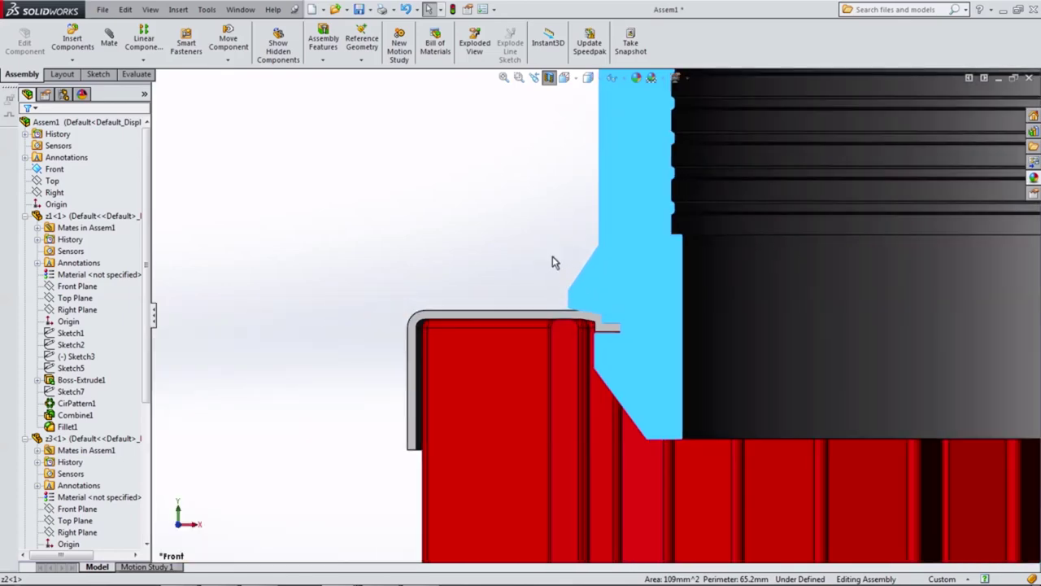
pyautogui.click(515, 231)
pyautogui.moveTo(518, 244)
pyautogui.mouseDown(button='middle')
pyautogui.moveTo(558, 263)
pyautogui.moveTo(606, 225)
pyautogui.mouseUp(button='middle')
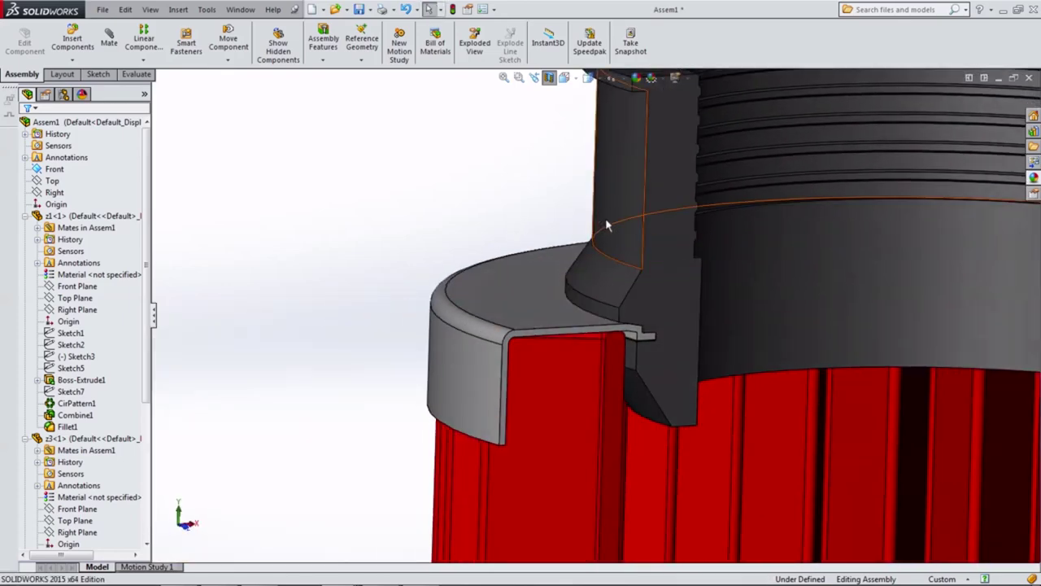
pyautogui.click(615, 200)
pyautogui.click(573, 121)
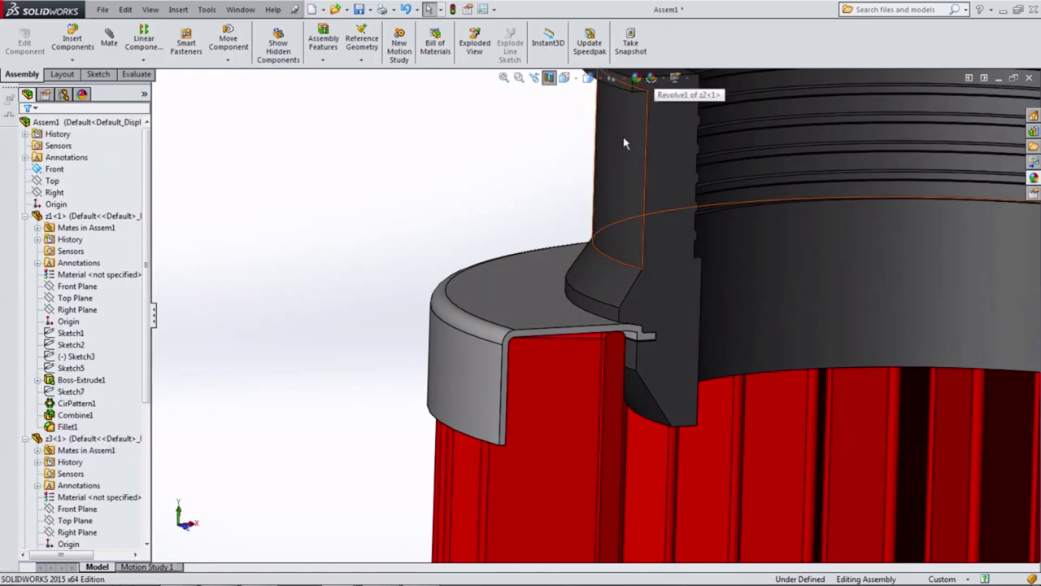
pyautogui.click(634, 91)
pyautogui.click(653, 86)
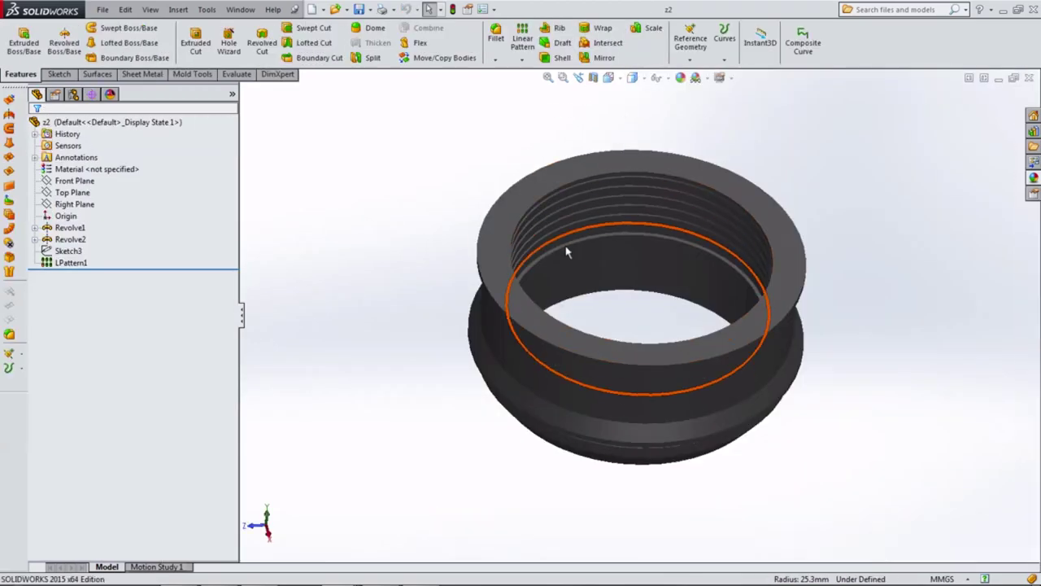
# Change the 1.100 mm step in Revolve1's sketch to 1 mm
pyautogui.click(607, 77)
pyautogui.click(625, 125)
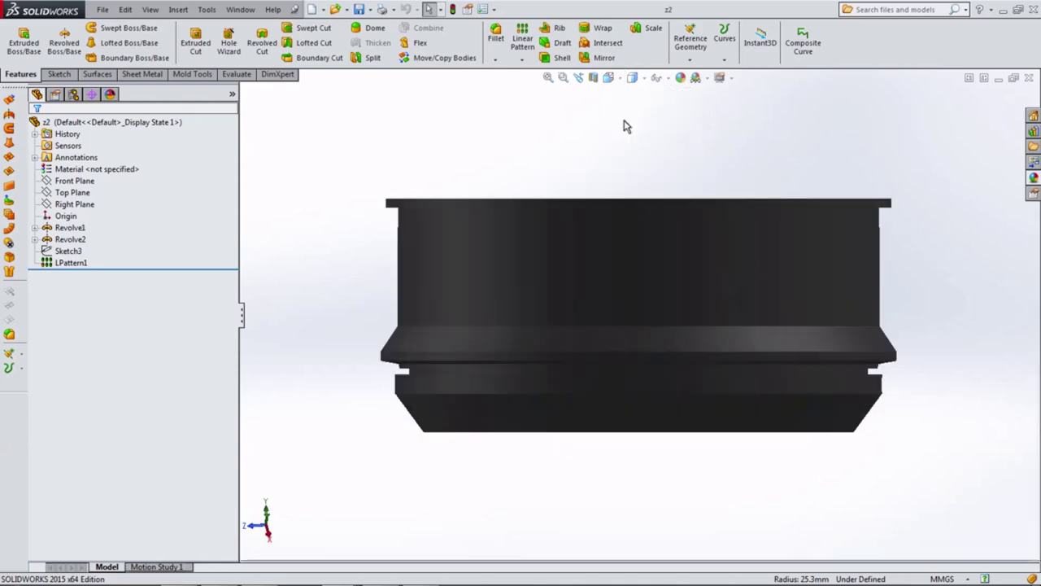
pyautogui.click(68, 227)
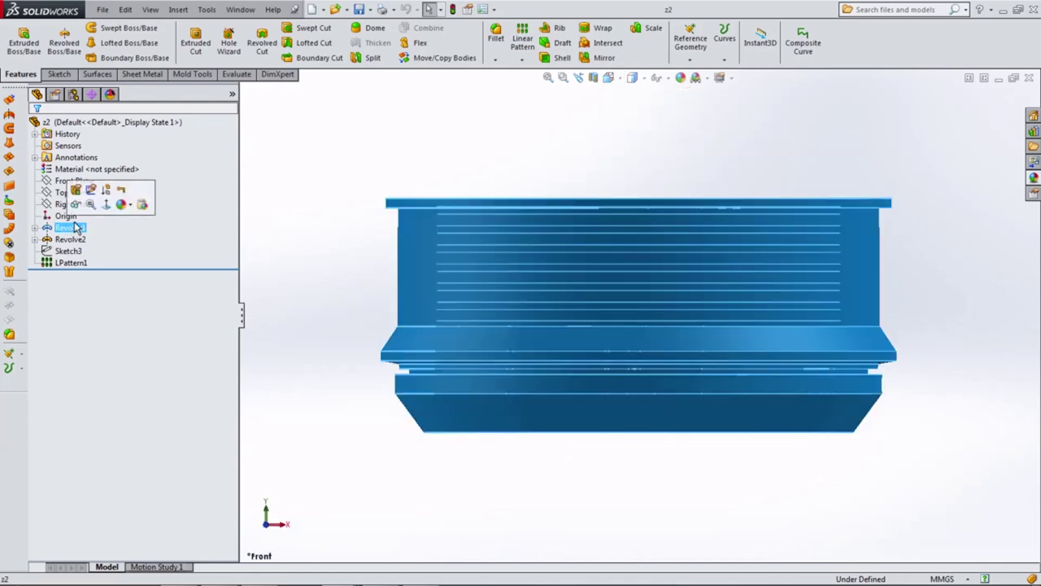
pyautogui.click(91, 192)
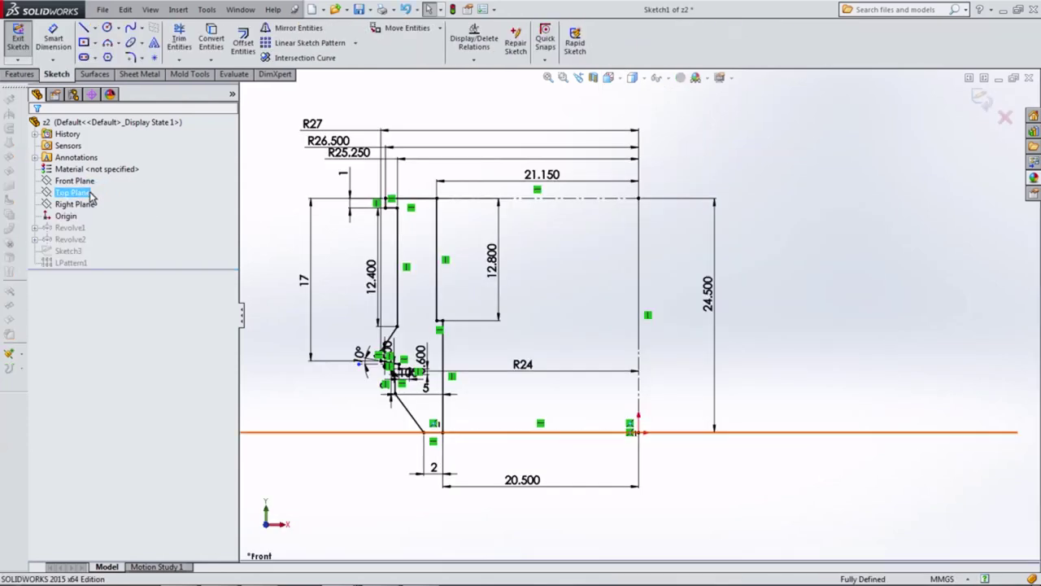
pyautogui.scroll(-3, 430, 372)
pyautogui.scroll(-3, 455, 372)
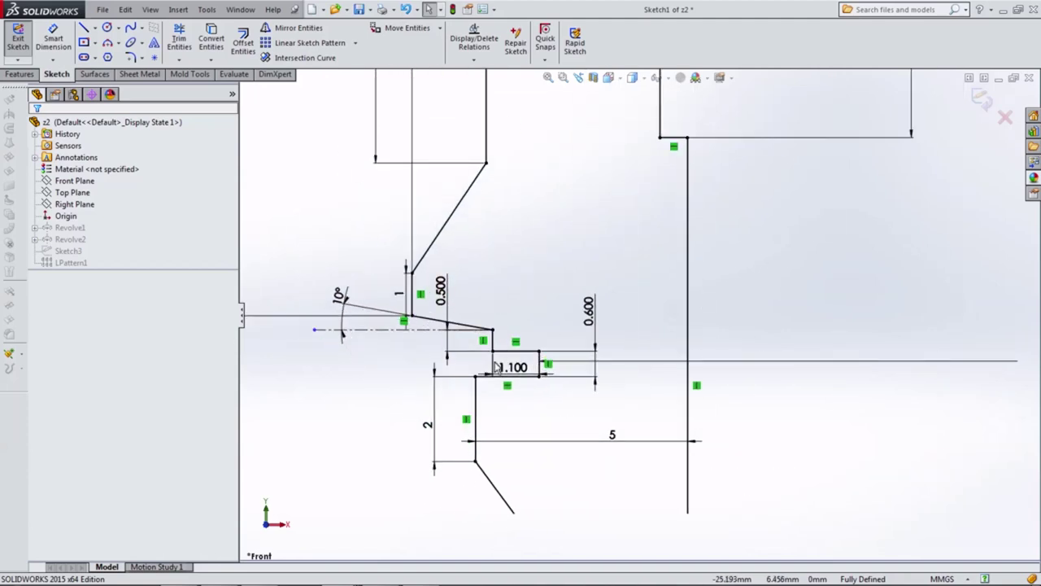
pyautogui.scroll(-2, 504, 374)
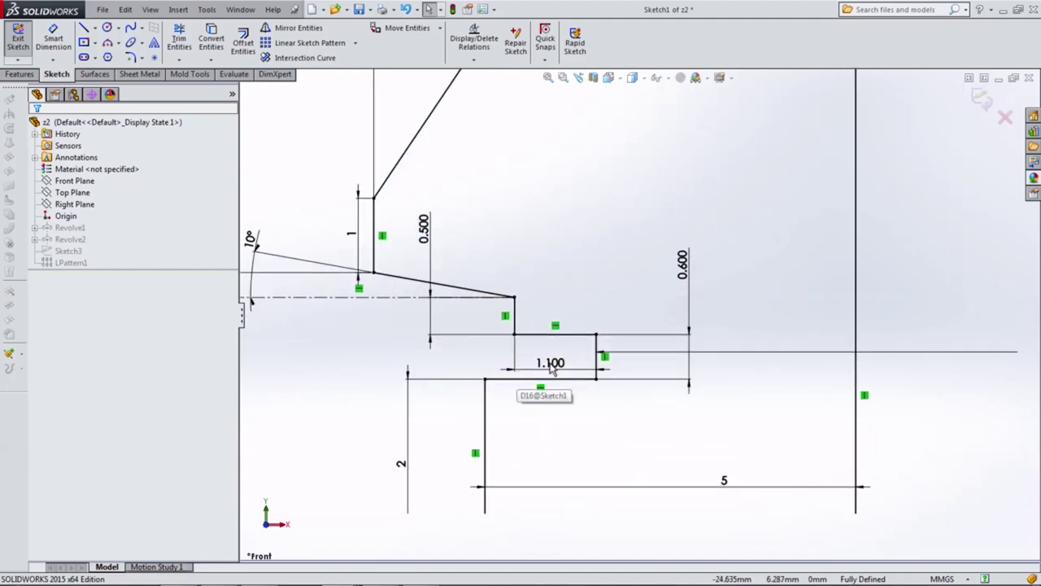
pyautogui.doubleClick(551, 363)
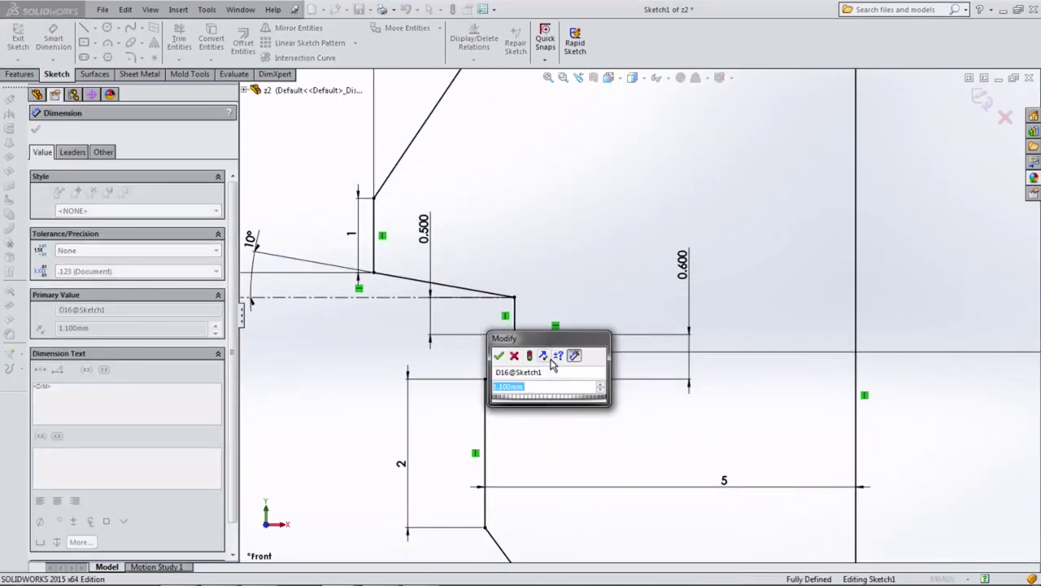
pyautogui.write('1')
pyautogui.click(499, 357)
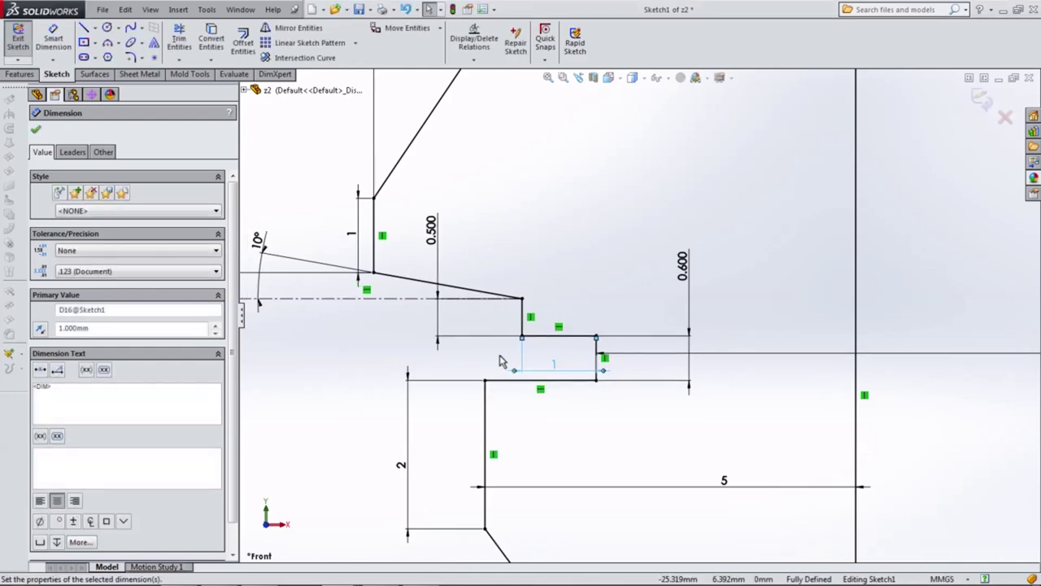
# Exit the sketch to rebuild z2, then return to the maximised Assem1 window
pyautogui.scroll(2, 569, 350)
pyautogui.scroll(2, 618, 341)
pyautogui.click(980, 102)
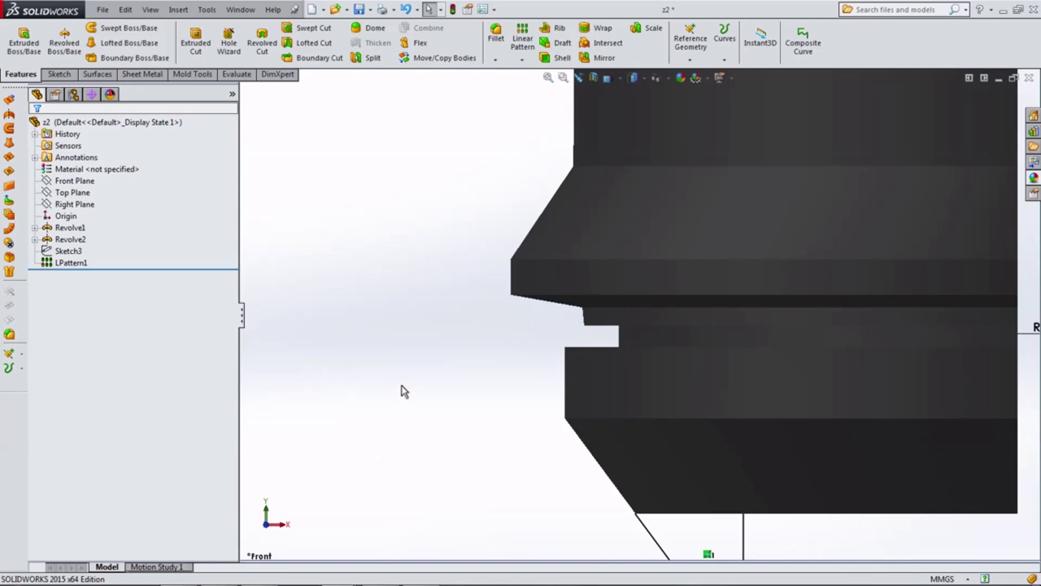
pyautogui.press('z')
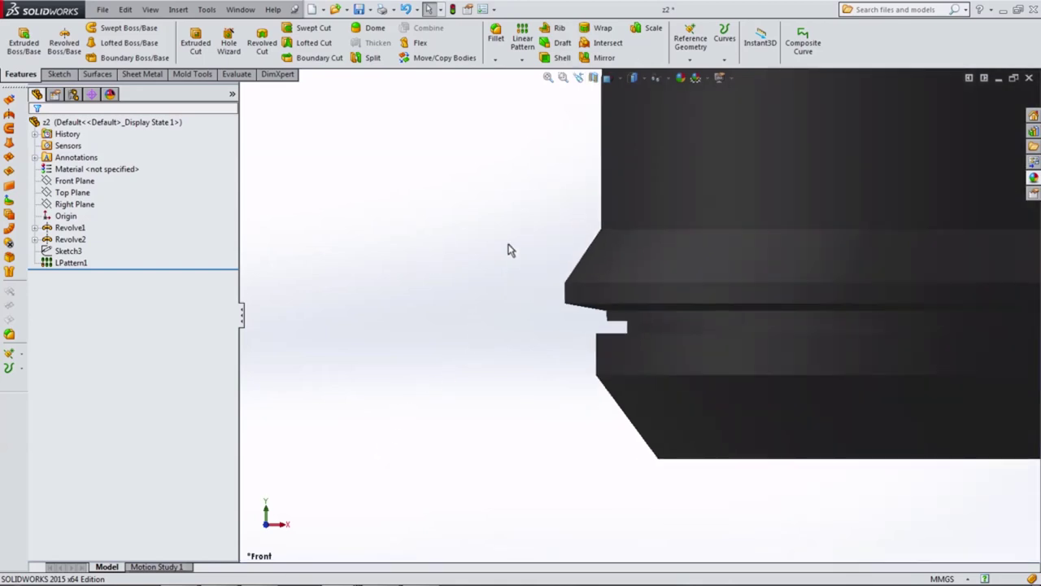
pyautogui.click(999, 78)
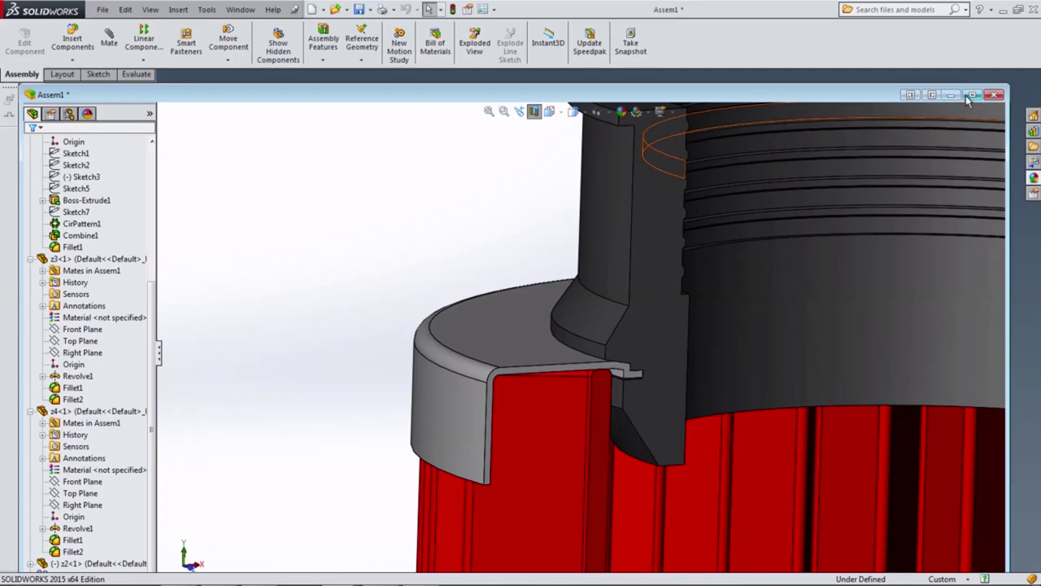
pyautogui.click(972, 95)
pyautogui.click(564, 79)
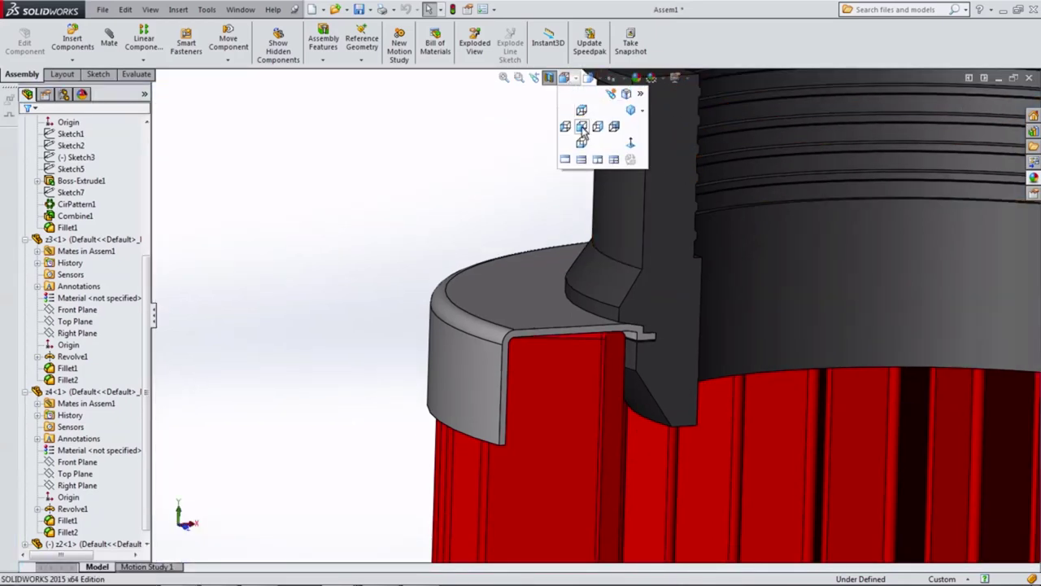
pyautogui.click(582, 128)
pyautogui.scroll(-3, 497, 301)
pyautogui.scroll(-3, 497, 301)
pyautogui.scroll(-2, 498, 301)
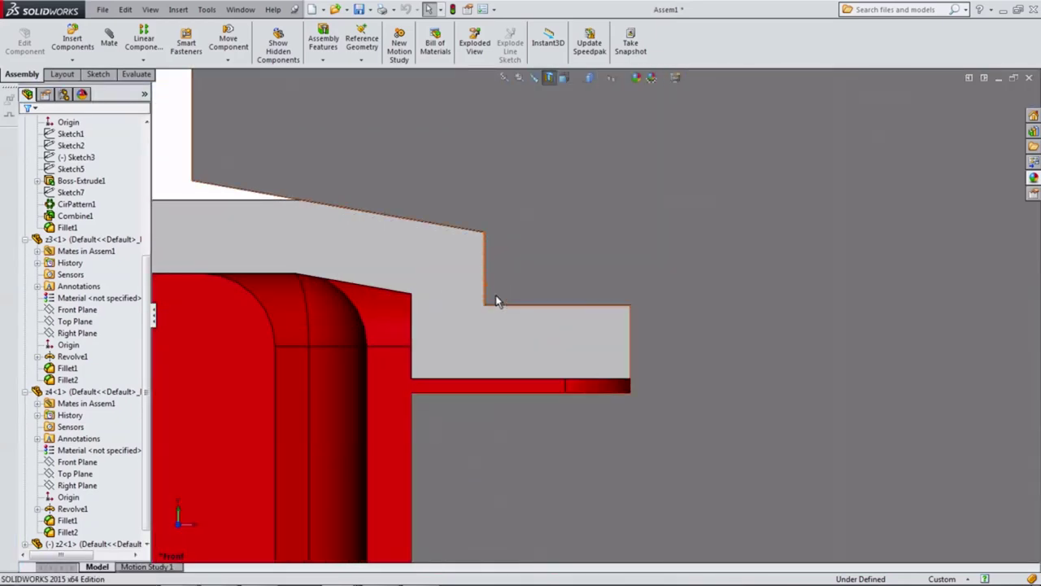
pyautogui.scroll(-3, 498, 301)
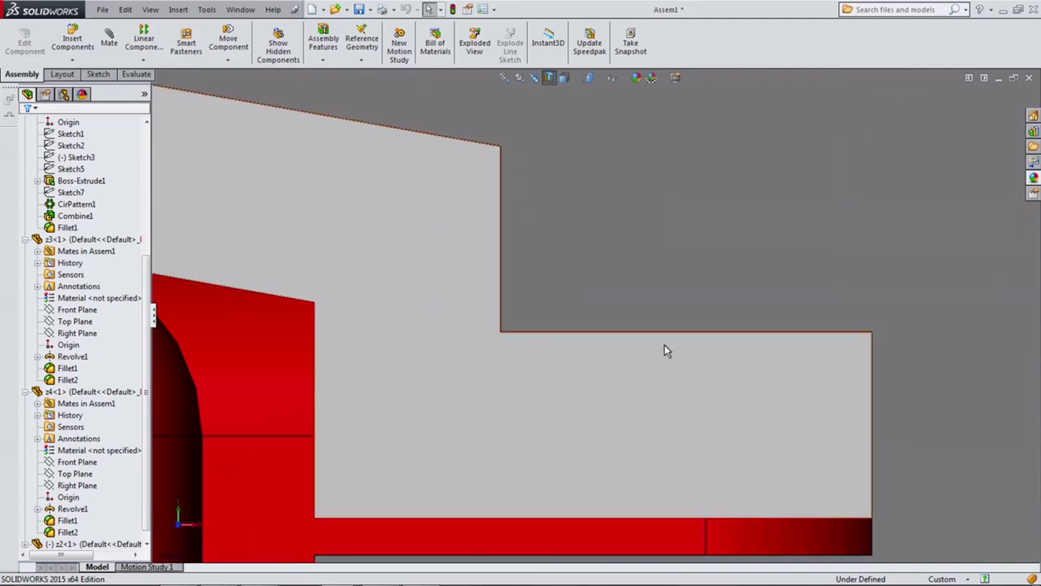
pyautogui.scroll(2, 810, 458)
pyautogui.scroll(2, 681, 388)
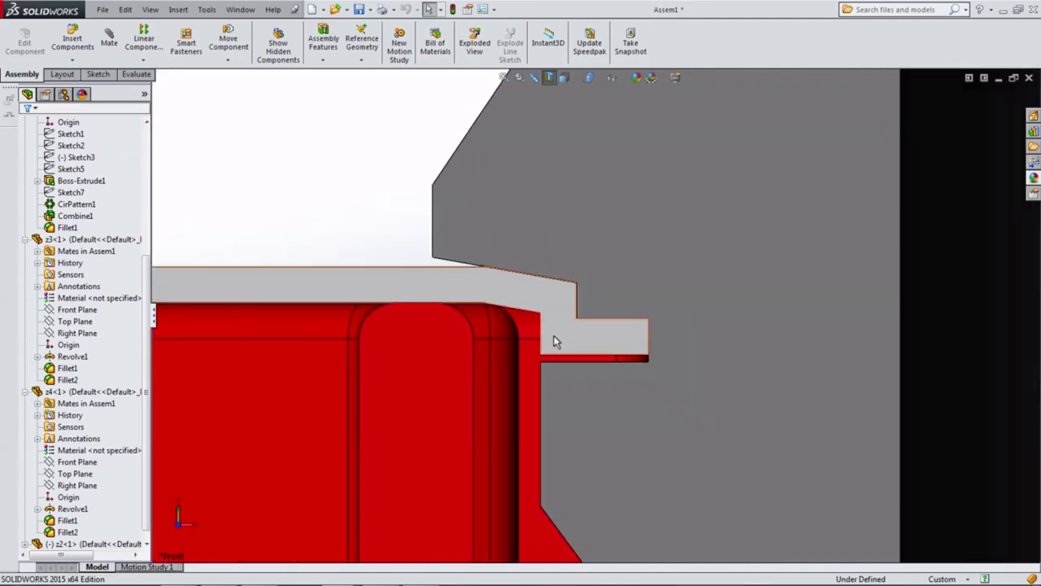
pyautogui.scroll(2, 553, 339)
pyautogui.scroll(2, 395, 220)
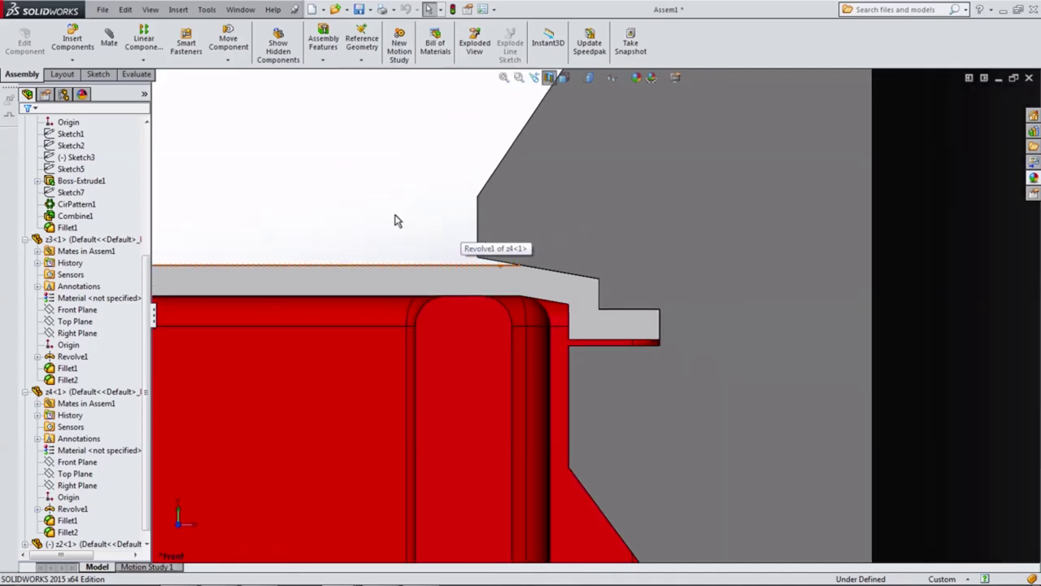
pyautogui.scroll(2, 398, 220)
pyautogui.scroll(2, 434, 217)
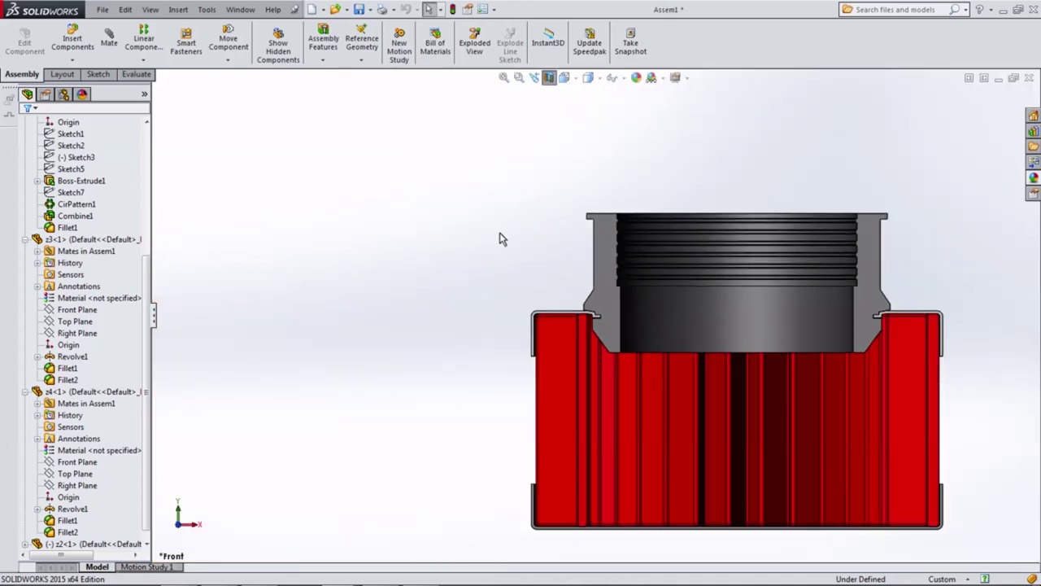
pyautogui.scroll(-2, 599, 320)
pyautogui.scroll(-2, 599, 320)
pyautogui.scroll(-2, 595, 321)
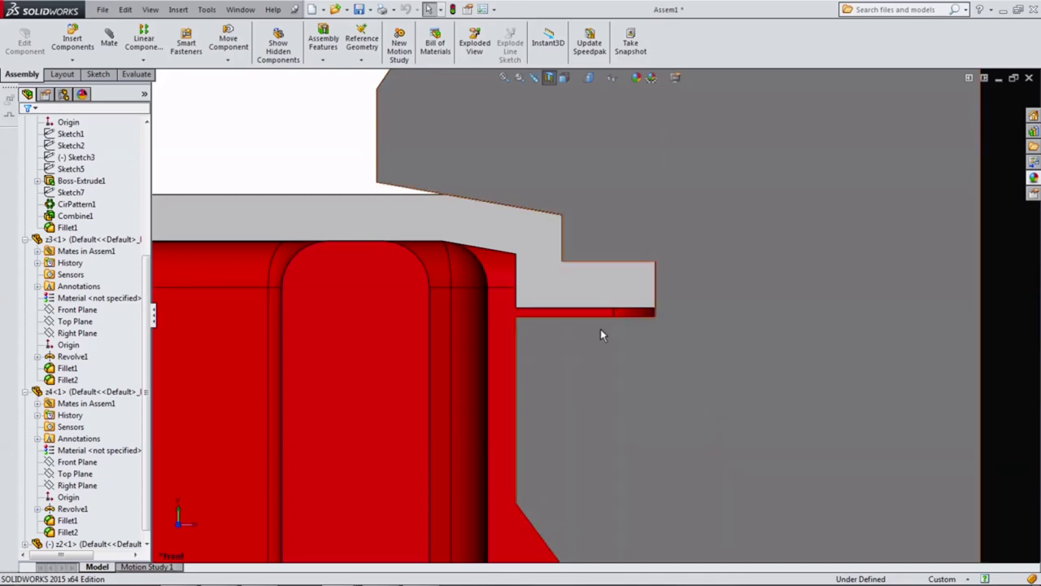
pyautogui.scroll(2, 600, 327)
pyautogui.scroll(2, 425, 180)
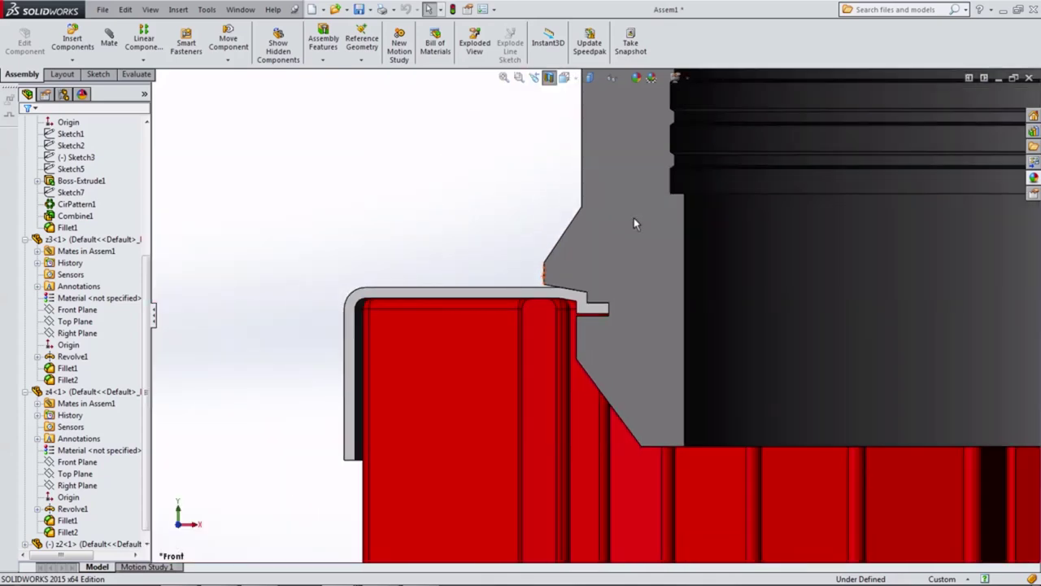
pyautogui.click(753, 233)
# Open z2 and change the 0.600 step in its revolve sketch to 0.5
pyautogui.click(786, 171)
pyautogui.scroll(-2, 635, 256)
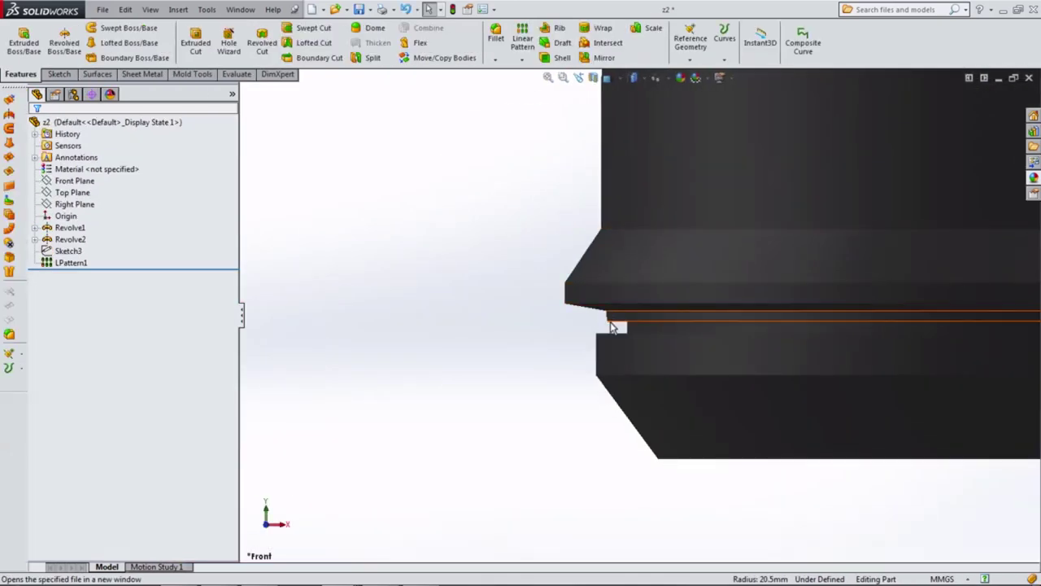
pyautogui.scroll(-2, 635, 254)
pyautogui.click(634, 253)
pyautogui.click(669, 198)
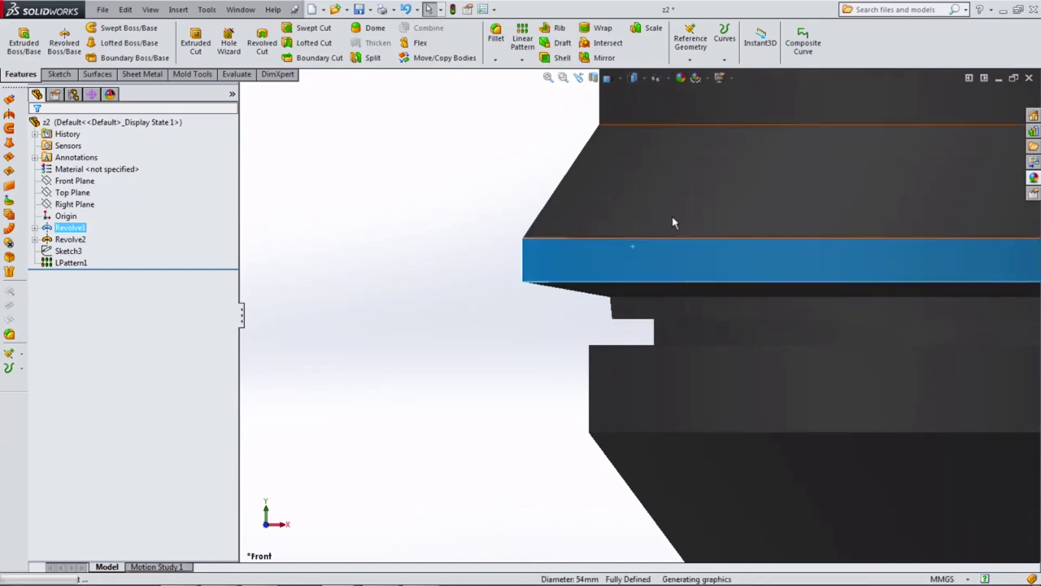
pyautogui.scroll(-2, 623, 345)
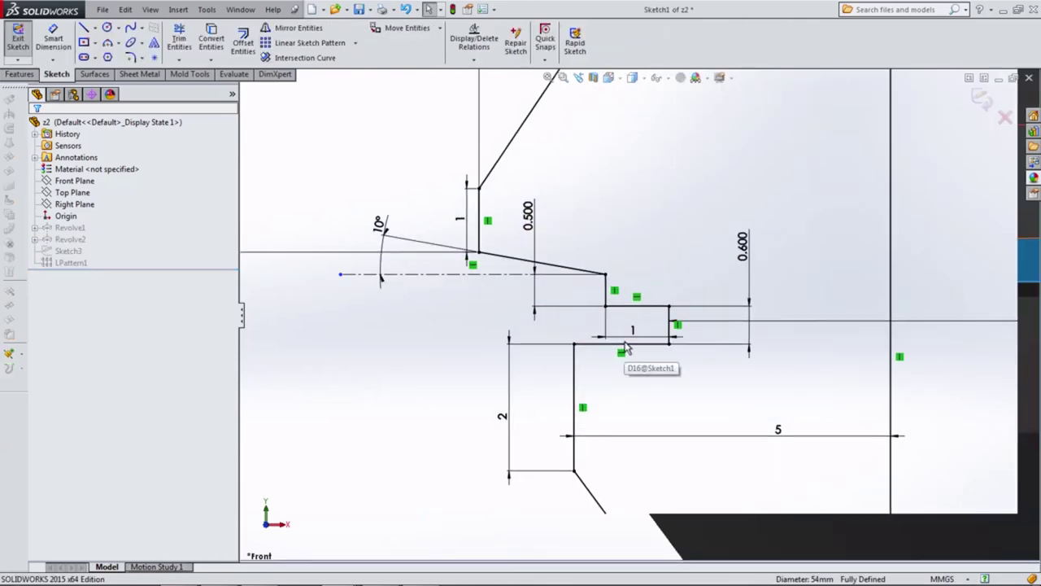
pyautogui.doubleClick(742, 242)
pyautogui.write('0')
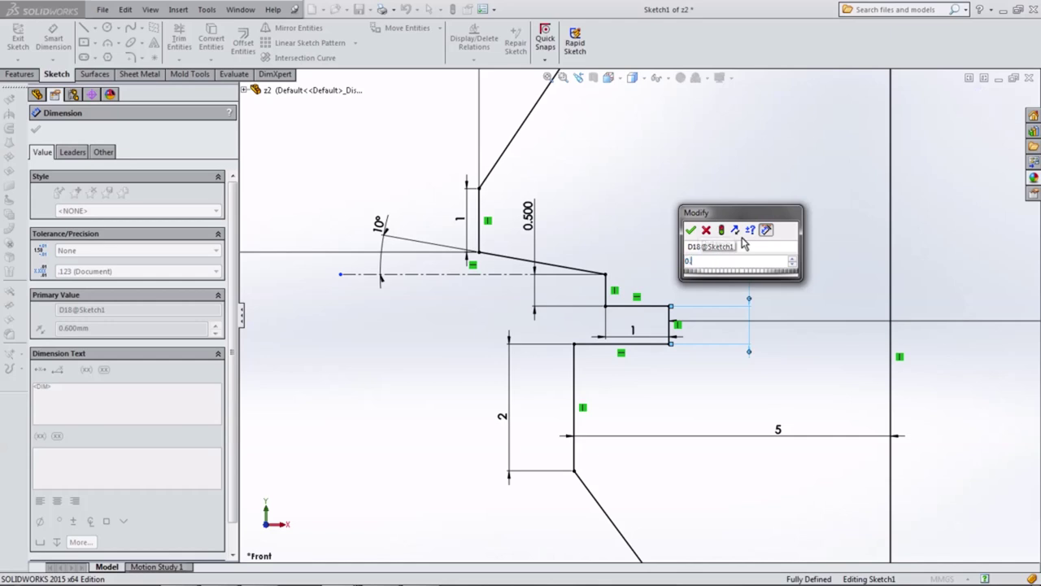
pyautogui.write('.5')
pyautogui.press('Return')
# Exit the sketch to rebuild the neck and minimise z2 to return to Assem1
pyautogui.scroll(2, 692, 290)
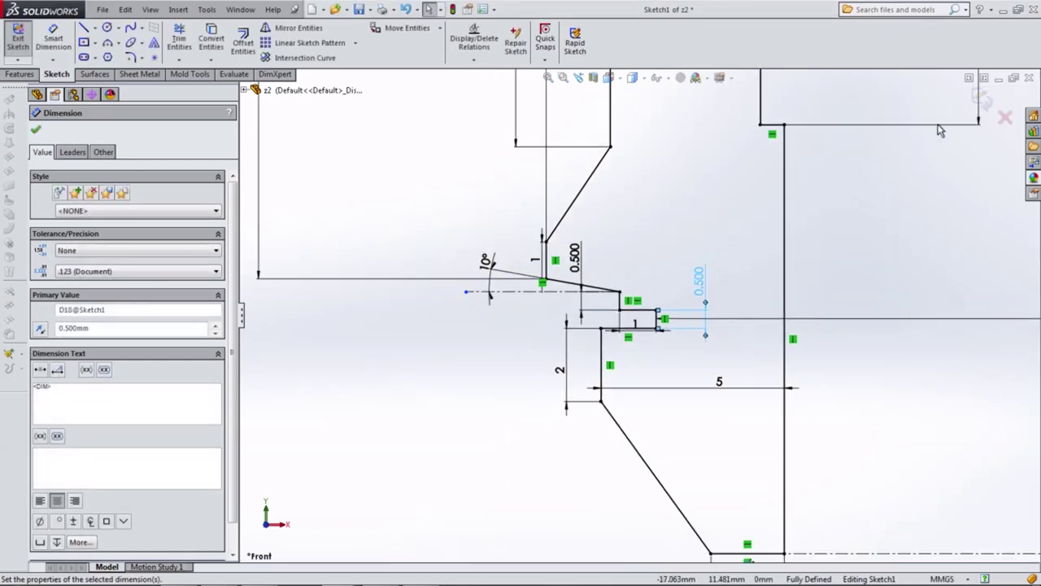
pyautogui.click(980, 99)
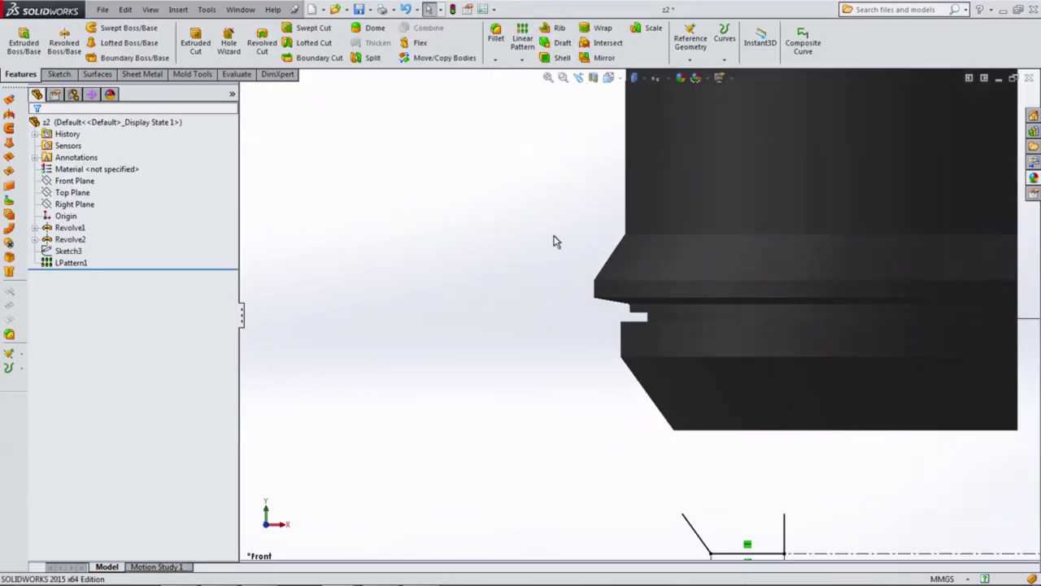
pyautogui.click(1012, 77)
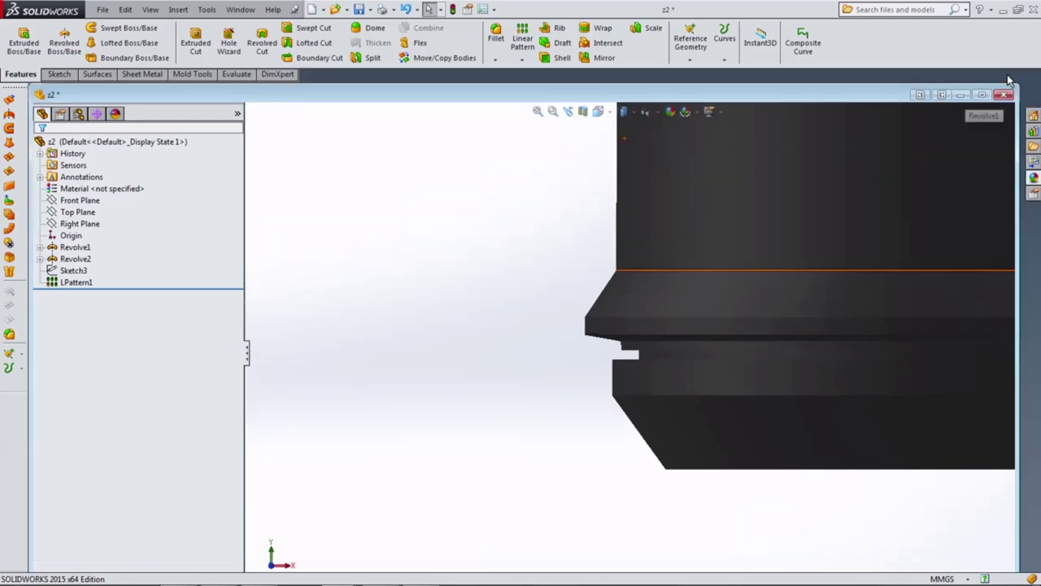
pyautogui.click(966, 95)
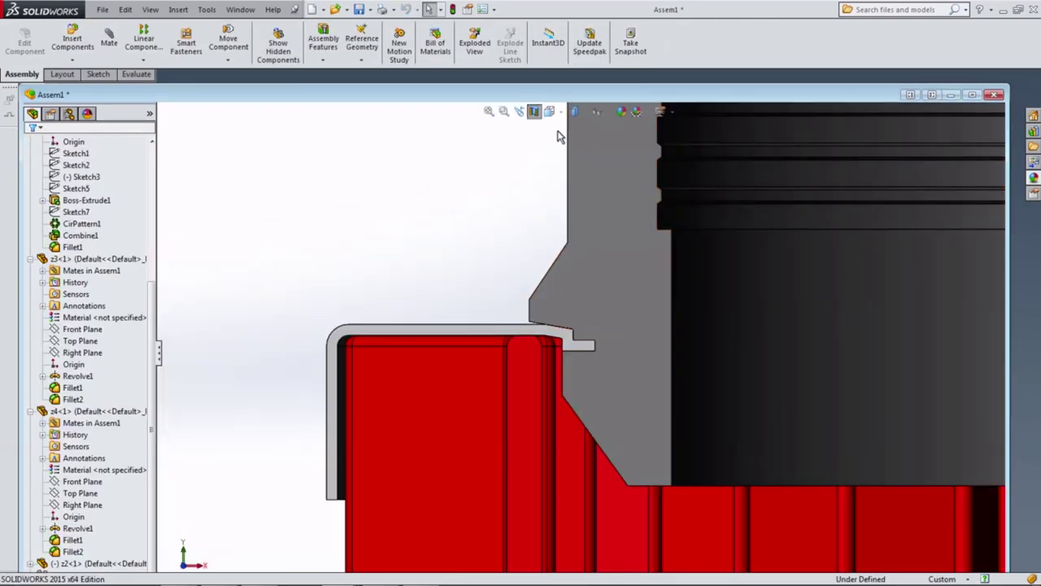
# In the maximized window, view the front and zoom in on the red filter and grey cap lip
pyautogui.click(550, 111)
pyautogui.click(566, 161)
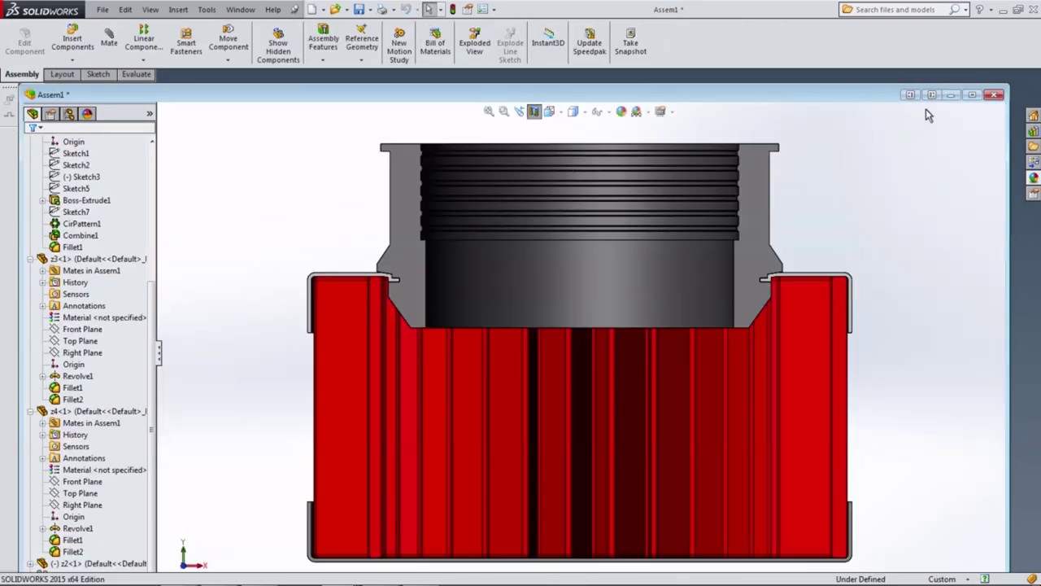
pyautogui.click(972, 94)
pyautogui.scroll(-3, 520, 283)
pyautogui.scroll(-2, 533, 263)
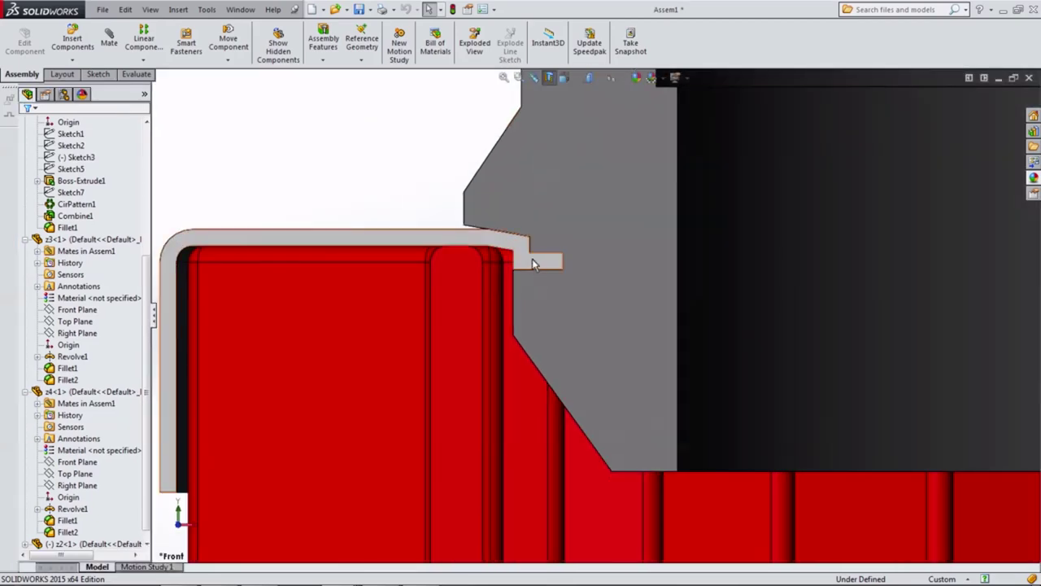
pyautogui.scroll(-3, 533, 263)
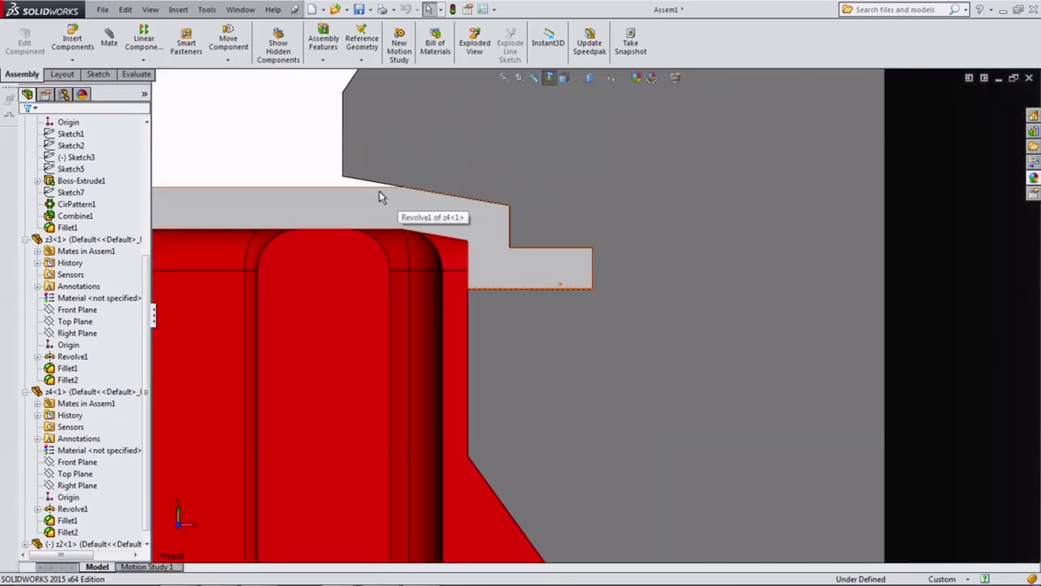
pyautogui.scroll(2, 377, 203)
pyautogui.scroll(2, 370, 230)
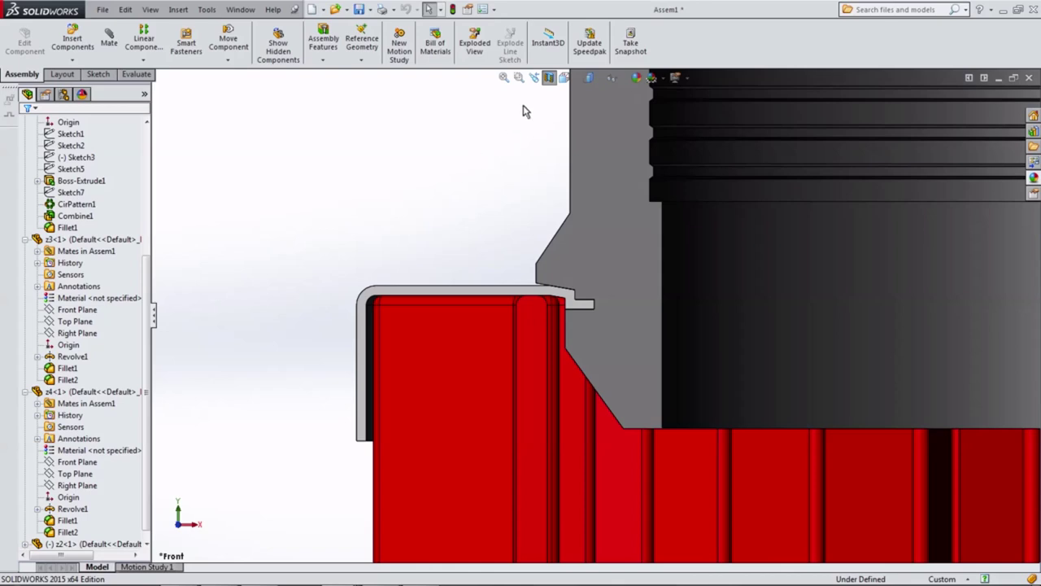
# Remove the section cut and orbit the fitted front view into a tilted 3D view
pyautogui.click(550, 78)
pyautogui.click(564, 77)
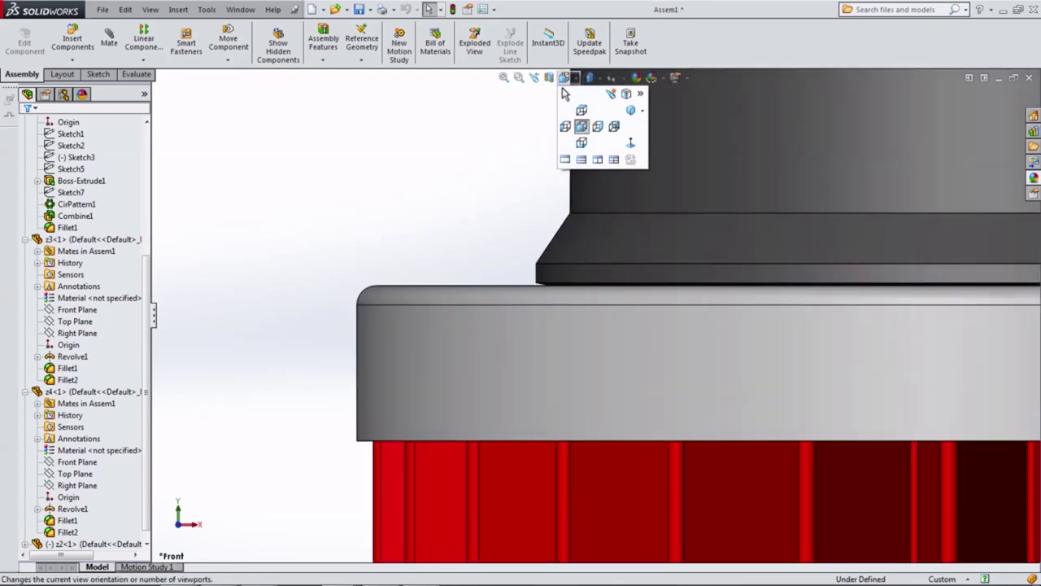
pyautogui.click(582, 130)
pyautogui.moveTo(460, 279)
pyautogui.mouseDown(button='middle')
pyautogui.moveTo(256, 345)
pyautogui.moveTo(345, 383)
pyautogui.moveTo(453, 360)
pyautogui.moveTo(481, 302)
pyautogui.moveTo(376, 341)
pyautogui.moveTo(535, 159)
pyautogui.mouseUp(button='middle')
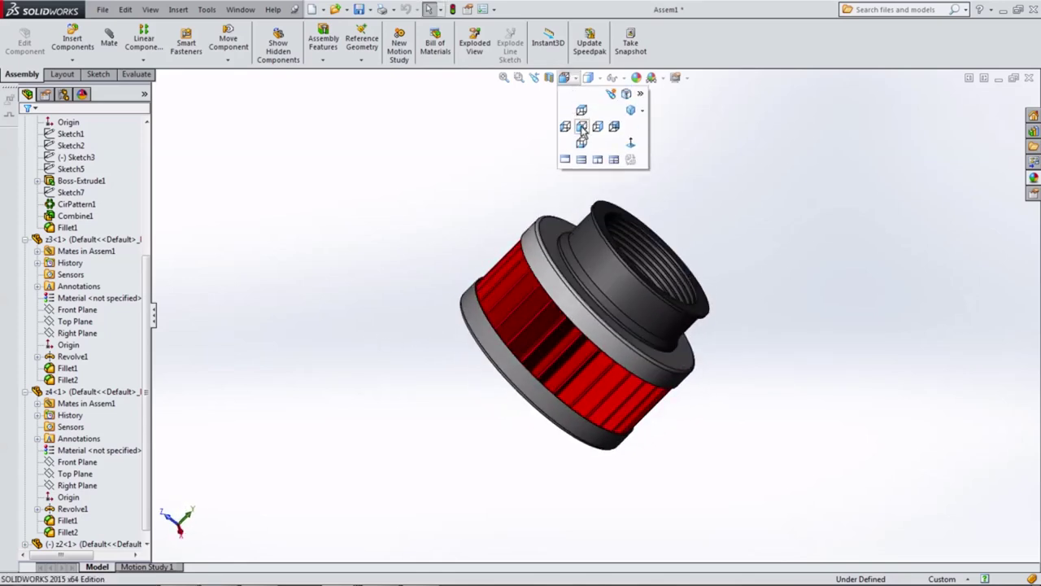
# Set the isometric view and enable RealView Graphics and Shadows In Shaded Mode
pyautogui.click(581, 130)
pyautogui.click(564, 77)
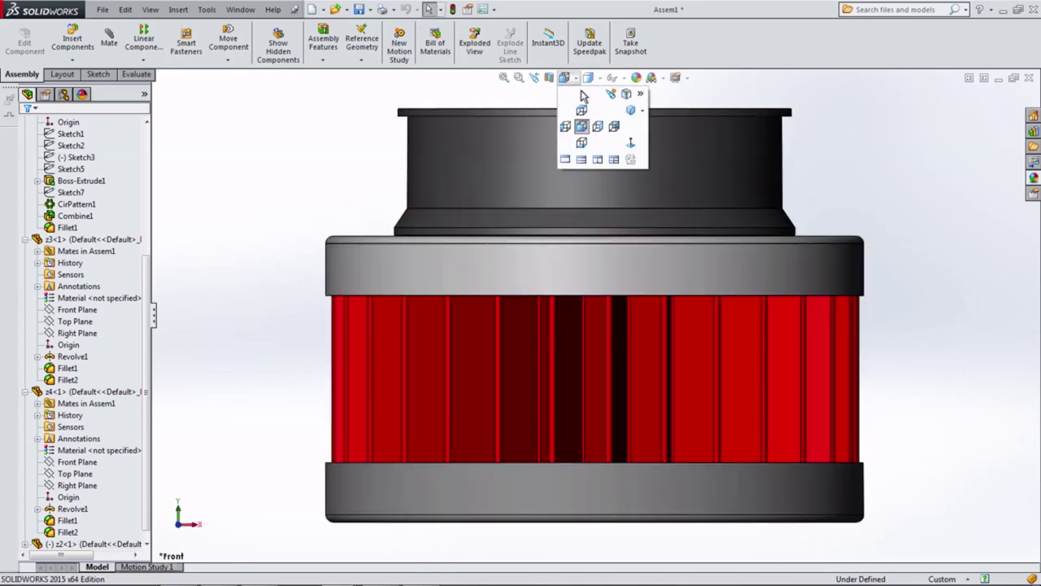
pyautogui.click(630, 112)
pyautogui.click(675, 77)
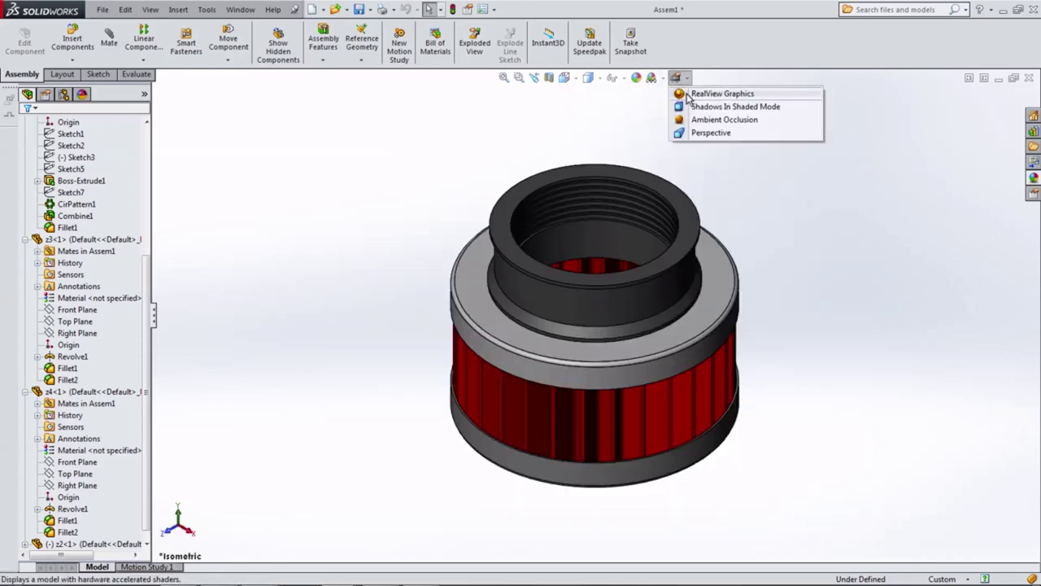
pyautogui.click(708, 94)
pyautogui.click(677, 78)
pyautogui.click(697, 106)
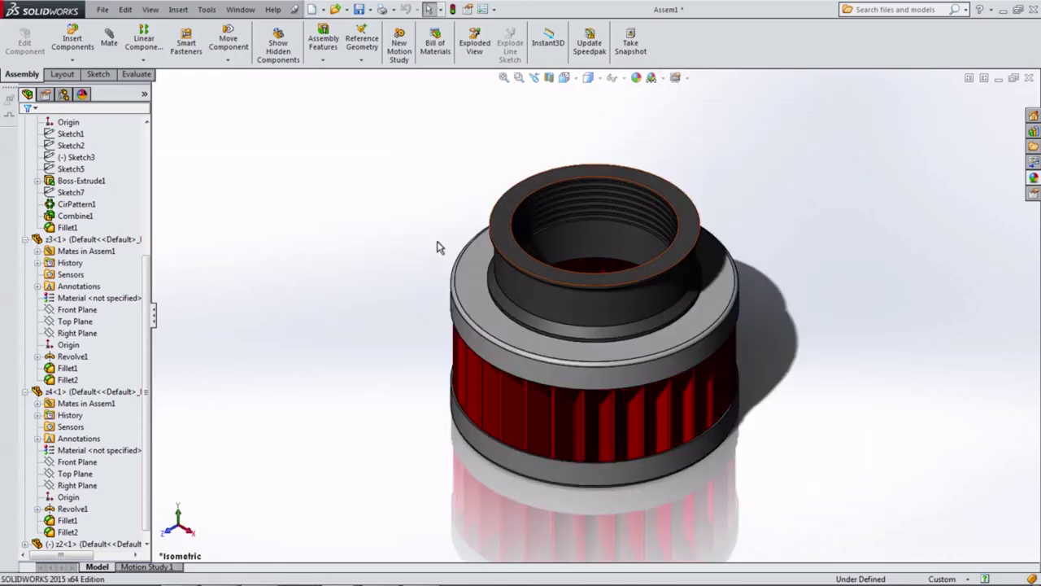
# Show the model shaded without edges, re-orient it isometrically, and start a section view
pyautogui.moveTo(437, 246)
pyautogui.mouseDown(button='middle')
pyautogui.moveTo(399, 165)
pyautogui.moveTo(384, 174)
pyautogui.moveTo(420, 232)
pyautogui.moveTo(544, 148)
pyautogui.mouseUp(button='middle')
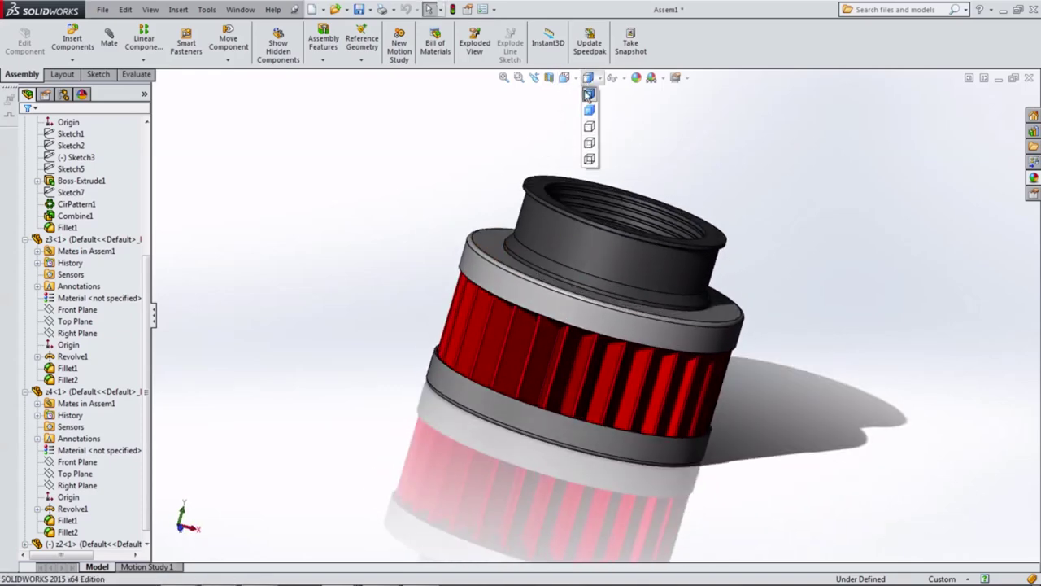
pyautogui.click(589, 109)
pyautogui.moveTo(507, 166)
pyautogui.mouseDown(button='middle')
pyautogui.moveTo(442, 162)
pyautogui.moveTo(469, 163)
pyautogui.mouseUp(button='middle')
pyautogui.click(565, 79)
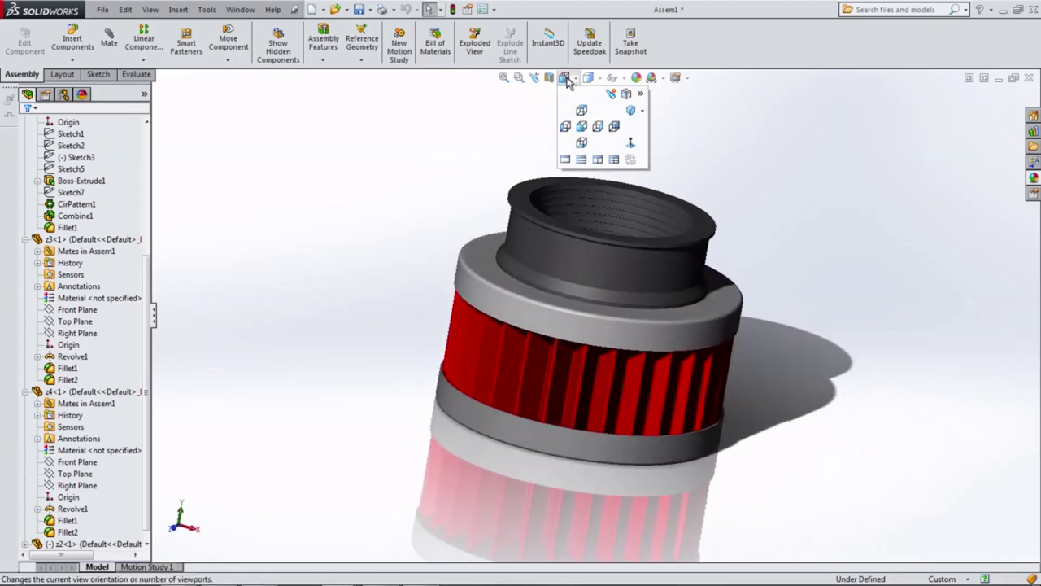
pyautogui.click(580, 128)
pyautogui.click(565, 82)
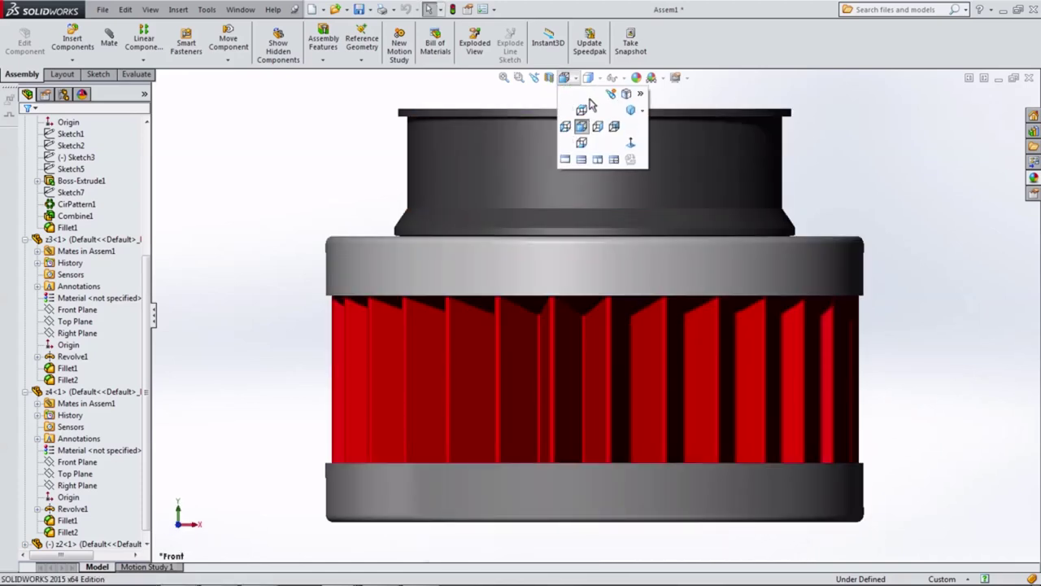
pyautogui.click(630, 112)
pyautogui.moveTo(600, 158); pyautogui.dragTo(539, 218, button='middle')
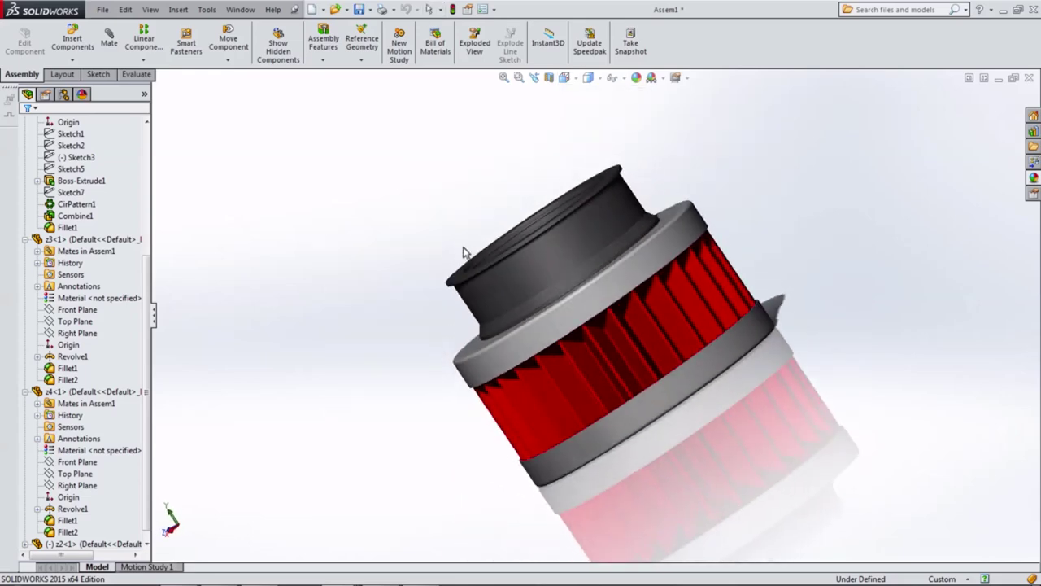
pyautogui.click(548, 77)
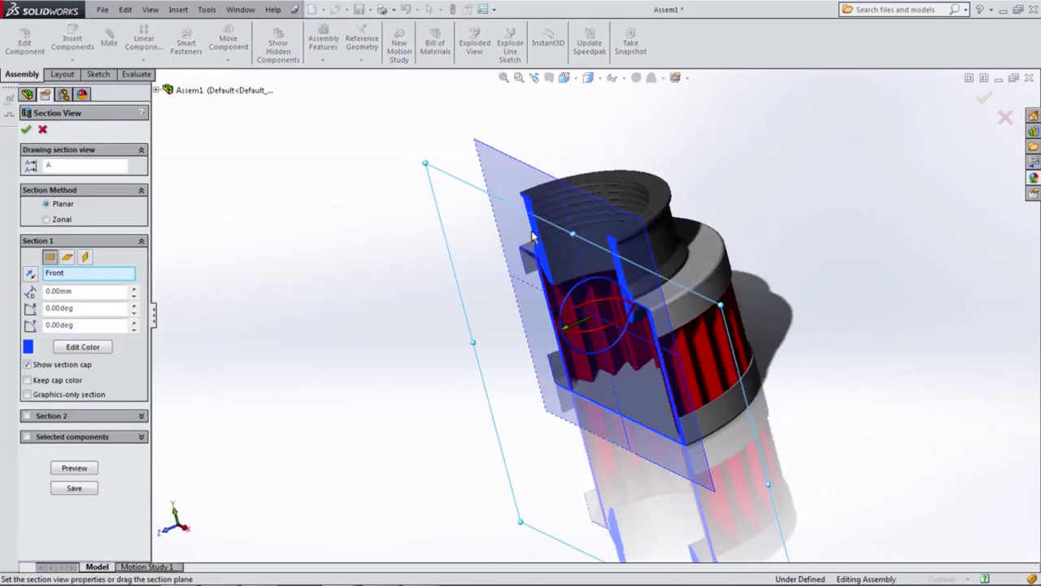
# Apply the front-plane section cut, inspect it isometrically, then turn the section off
pyautogui.click(28, 130)
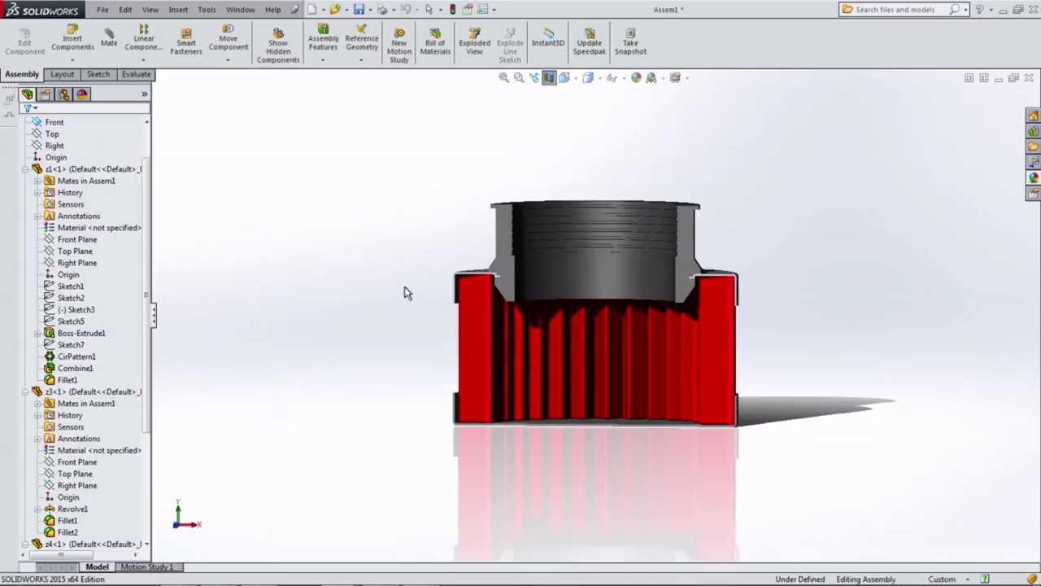
pyautogui.hotkey('ctrl', '7')
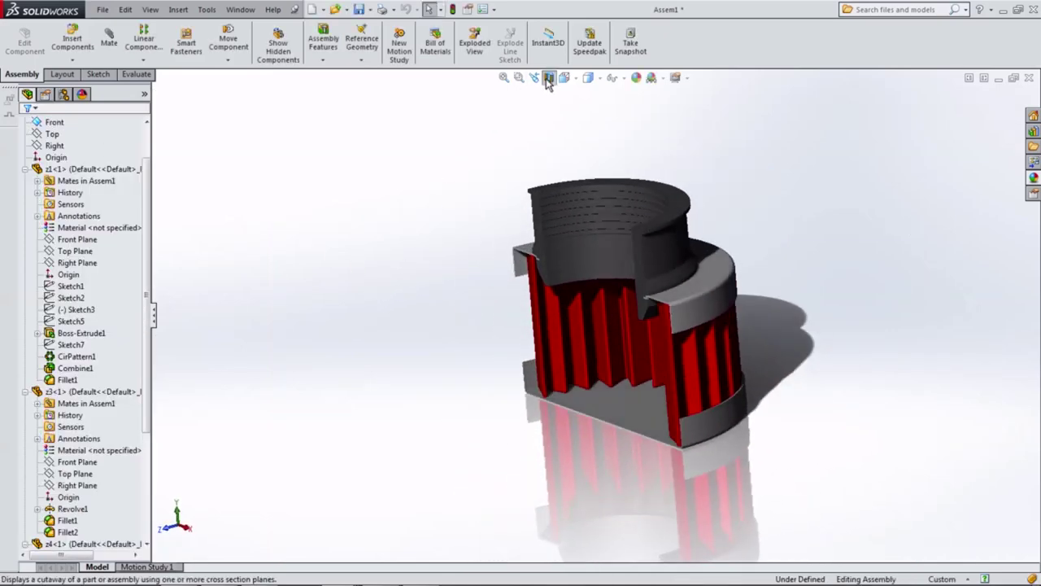
pyautogui.click(549, 77)
# Reset the uncut assembly to the front view, then to isometric
pyautogui.click(564, 77)
pyautogui.click(579, 128)
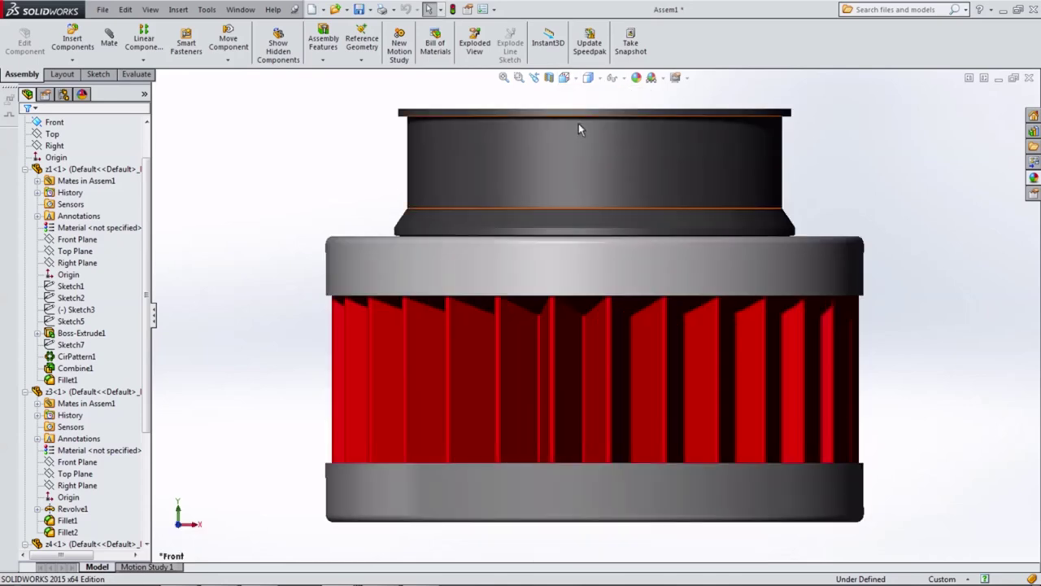
pyautogui.click(564, 77)
pyautogui.click(627, 113)
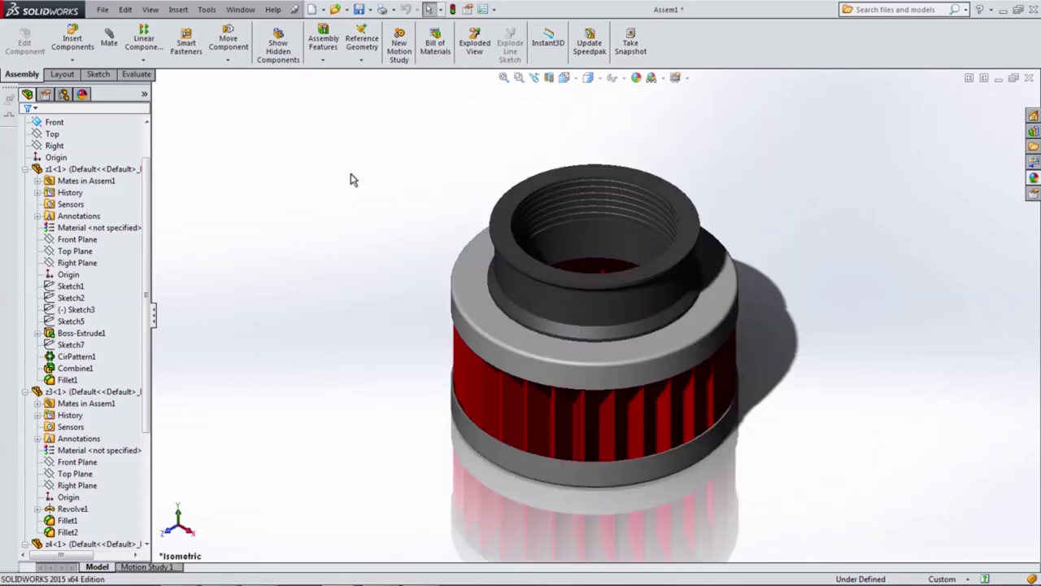